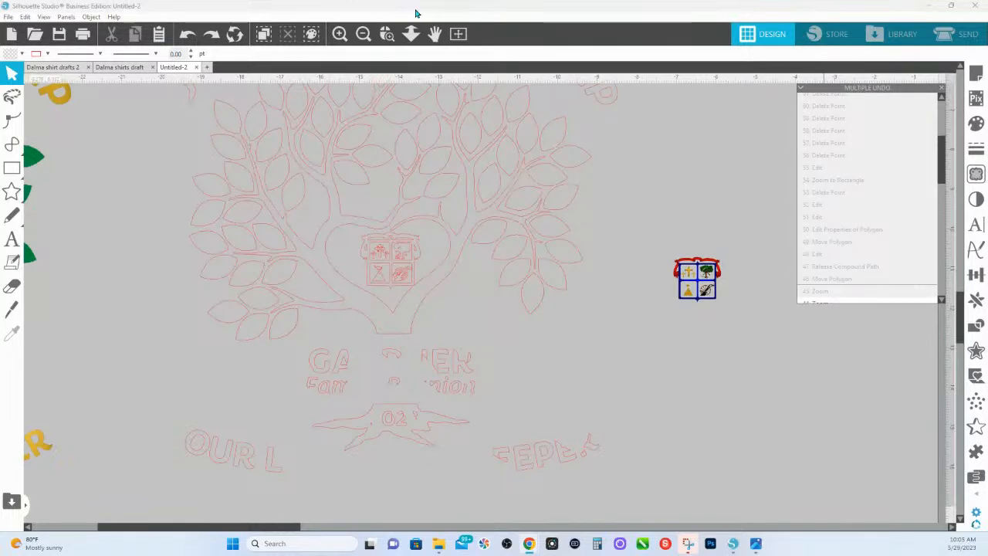
Delete the incomplete red outline trace beside the colored family tree design
{"action": "left_click_drag", "start_coordinate": [77, 258], "coordinate": [607, 375]}
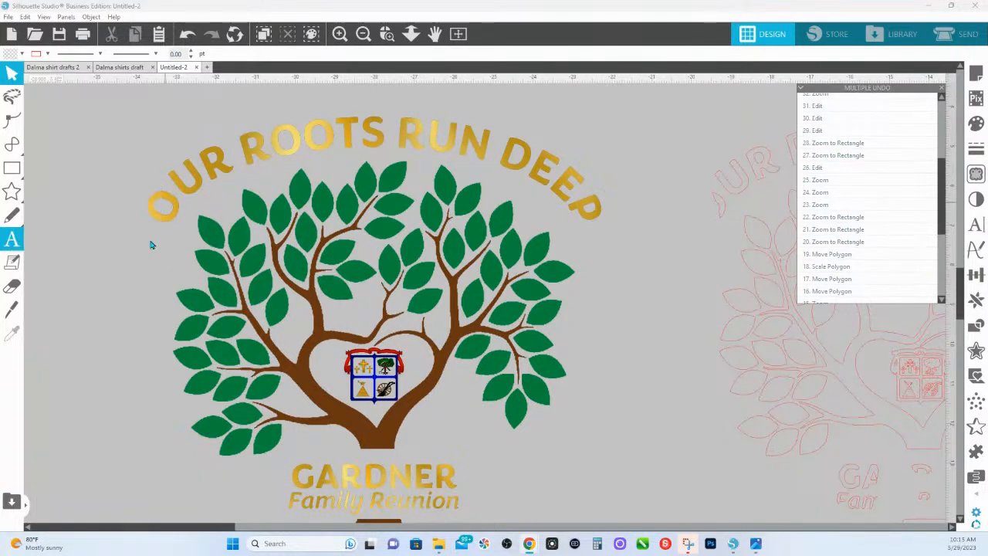
{"action": "left_click", "coordinate": [411, 34]}
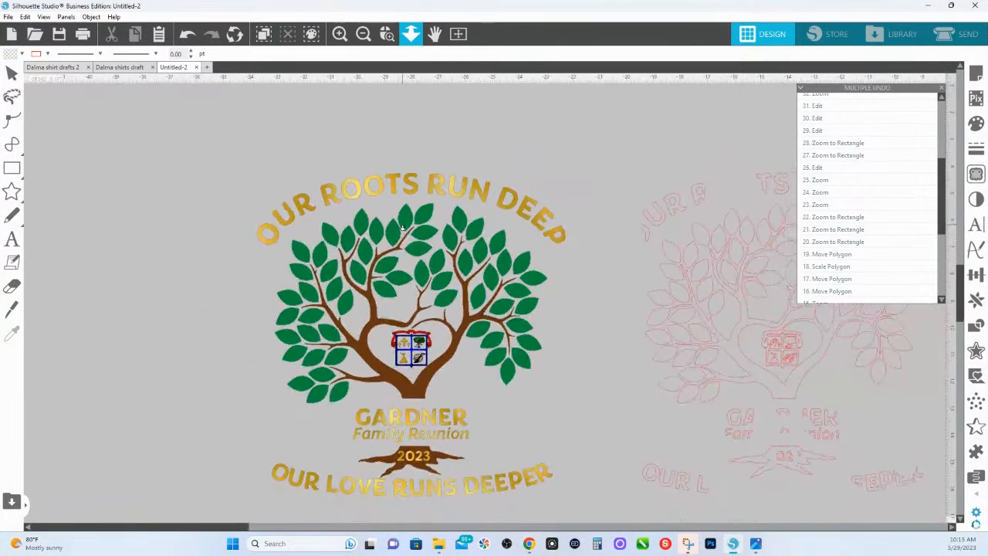
{"action": "left_click_drag", "start_coordinate": [723, 327], "coordinate": [530, 280]}
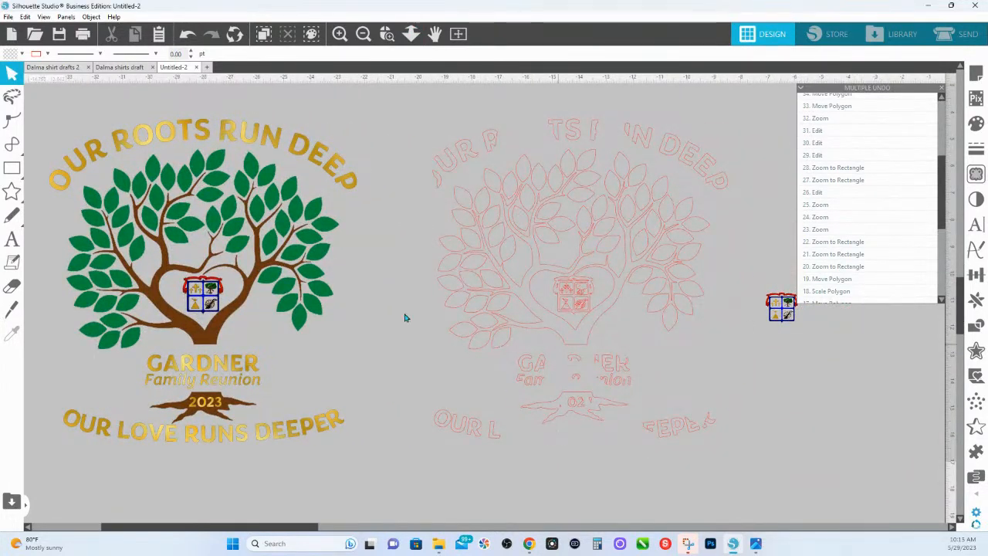
{"action": "left_click_drag", "start_coordinate": [277, 279], "coordinate": [397, 268]}
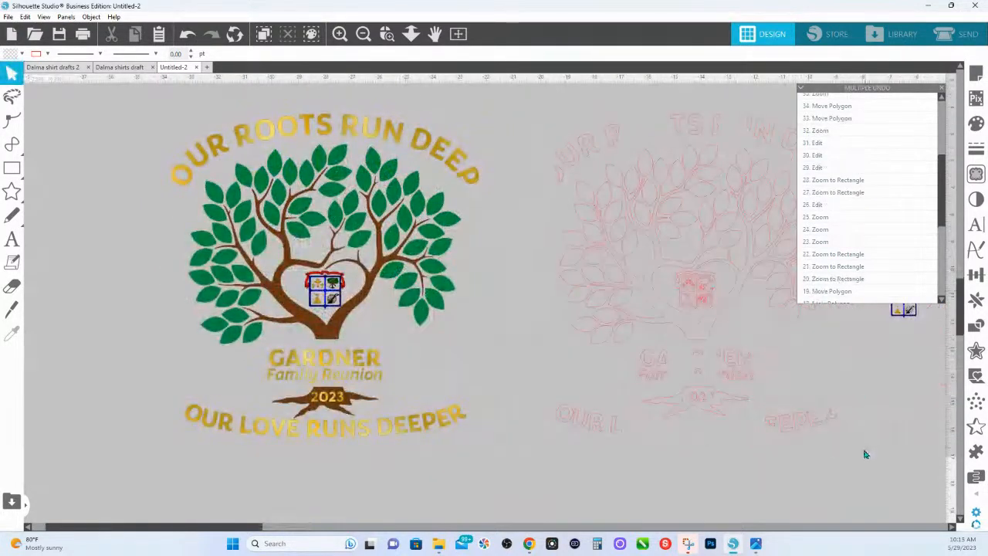
{"action": "left_click", "coordinate": [412, 34]}
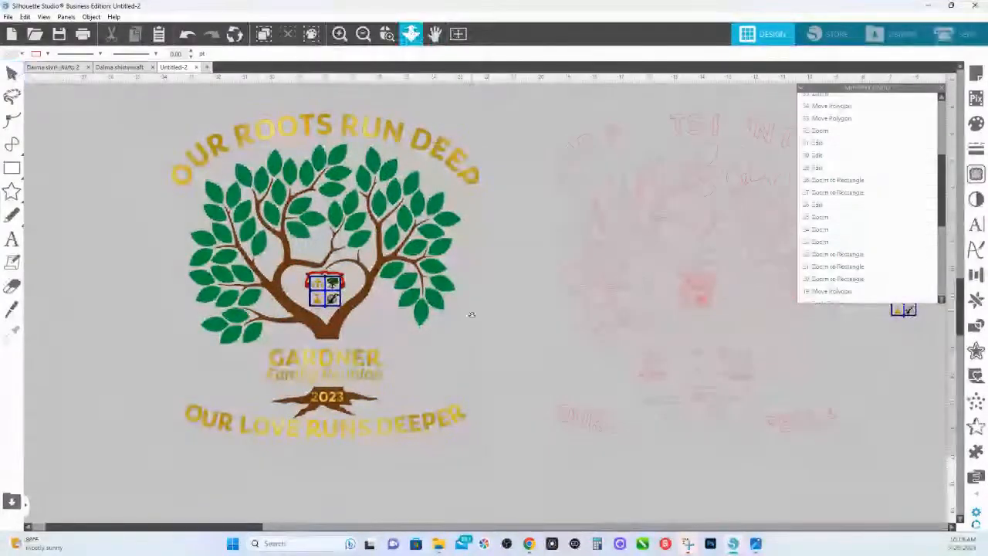
{"action": "left_click_drag", "start_coordinate": [470, 313], "coordinate": [604, 273]}
{"action": "left_click", "coordinate": [656, 313]}
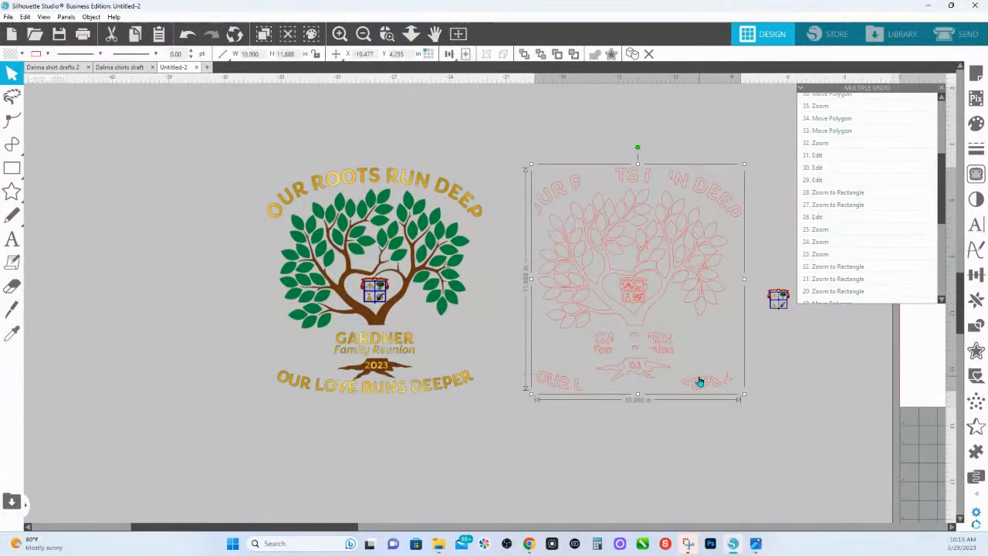
{"action": "key", "text": "Delete"}
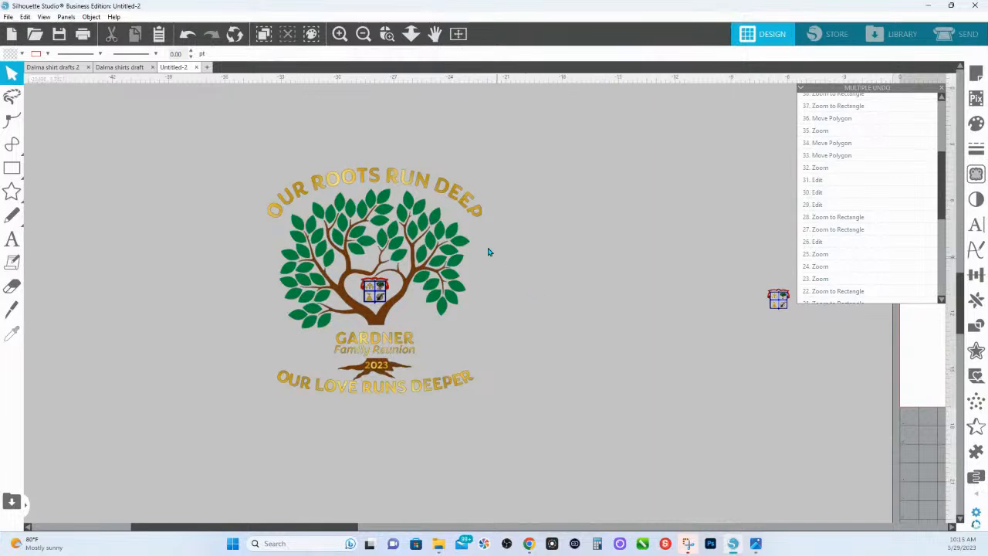
Examine the edges of the green leaves and the gold letter R in RUN at close range
{"action": "left_click", "coordinate": [388, 36]}
{"action": "left_click_drag", "start_coordinate": [304, 180], "coordinate": [478, 273]}
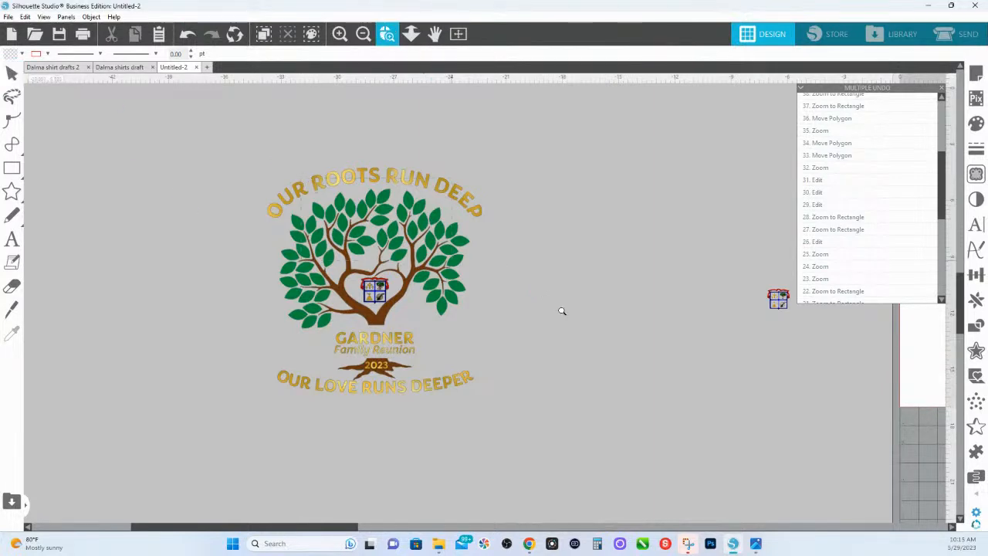
{"action": "scroll", "coordinate": [359, 191], "scroll_direction": "up", "scroll_amount": 2}
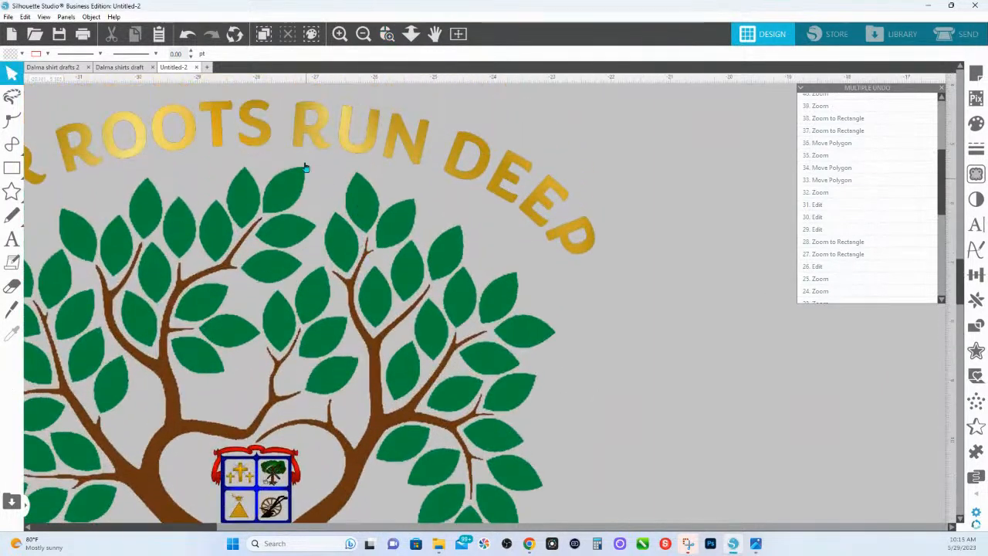
{"action": "left_click", "coordinate": [387, 33]}
{"action": "left_click_drag", "start_coordinate": [261, 183], "coordinate": [448, 233]}
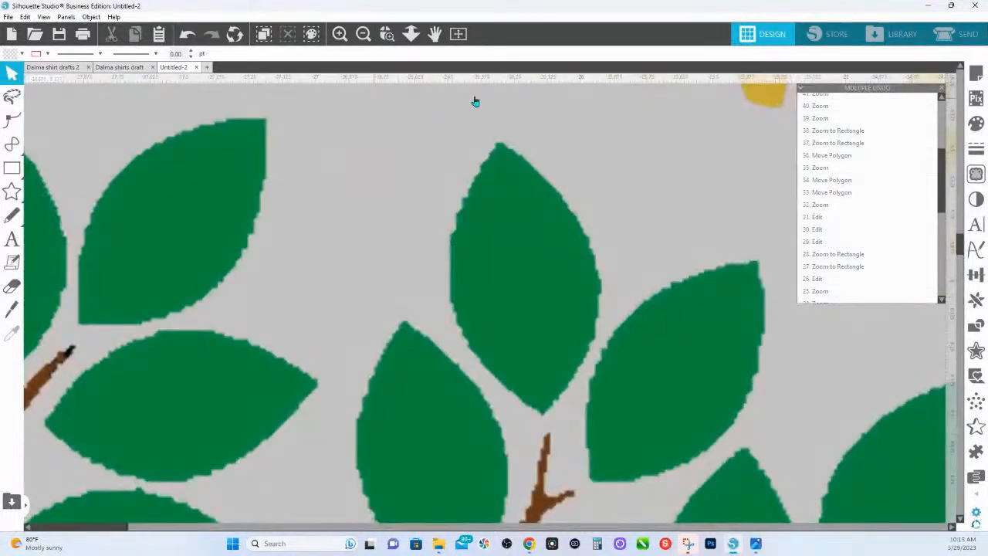
{"action": "scroll", "coordinate": [561, 175], "scroll_direction": "up", "scroll_amount": 3}
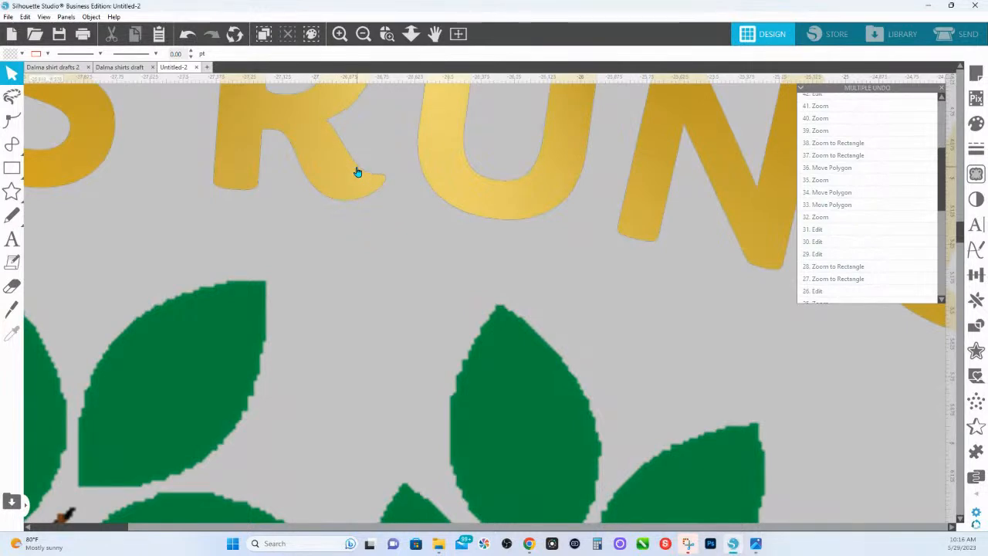
{"action": "left_click", "coordinate": [387, 33]}
{"action": "left_click_drag", "start_coordinate": [237, 117], "coordinate": [351, 168]}
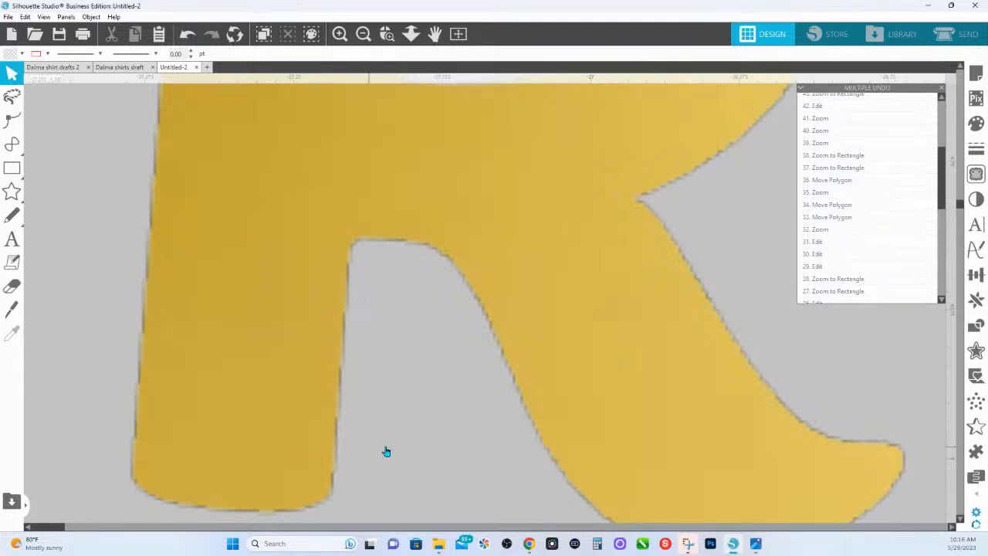
{"action": "left_click_drag", "start_coordinate": [355, 470], "coordinate": [368, 380]}
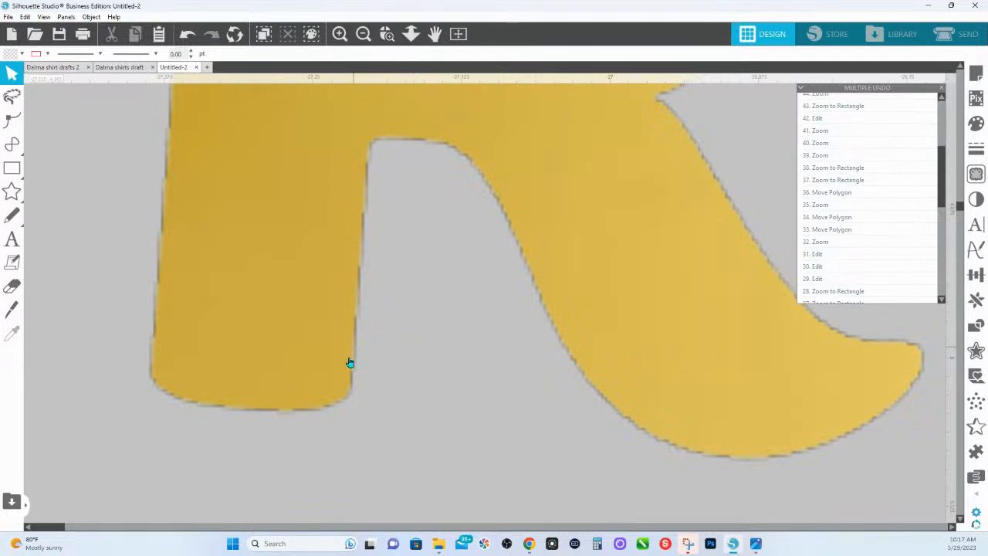
{"action": "left_click_drag", "start_coordinate": [316, 454], "coordinate": [315, 229]}
{"action": "left_click_drag", "start_coordinate": [342, 423], "coordinate": [324, 183]}
{"action": "left_click_drag", "start_coordinate": [324, 382], "coordinate": [536, 161]}
Examine the edges of the brown branches and surrounding leaves, ending on the whole design
{"action": "left_click", "coordinate": [410, 34]}
{"action": "left_click_drag", "start_coordinate": [401, 240], "coordinate": [539, 128]}
{"action": "left_click", "coordinate": [410, 34]}
{"action": "left_click_drag", "start_coordinate": [426, 176], "coordinate": [340, 366]}
{"action": "left_click_drag", "start_coordinate": [255, 468], "coordinate": [497, 250]}
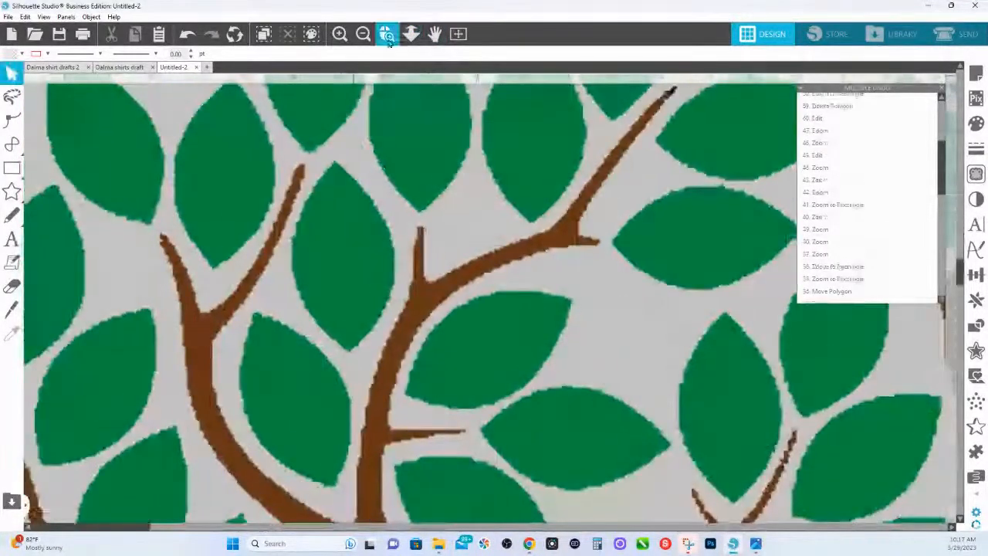
{"action": "left_click", "coordinate": [388, 34]}
{"action": "left_click_drag", "start_coordinate": [403, 165], "coordinate": [603, 323]}
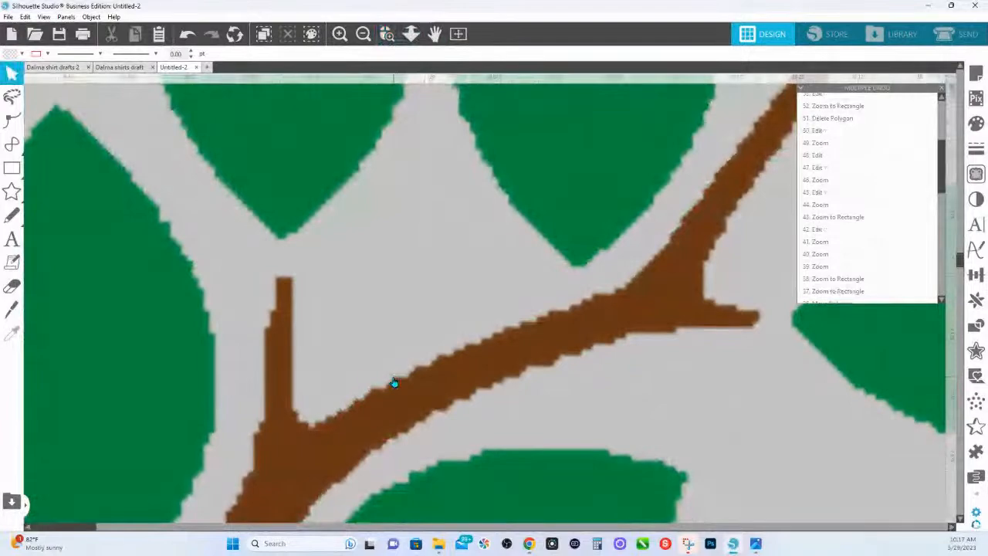
{"action": "left_click", "coordinate": [410, 34]}
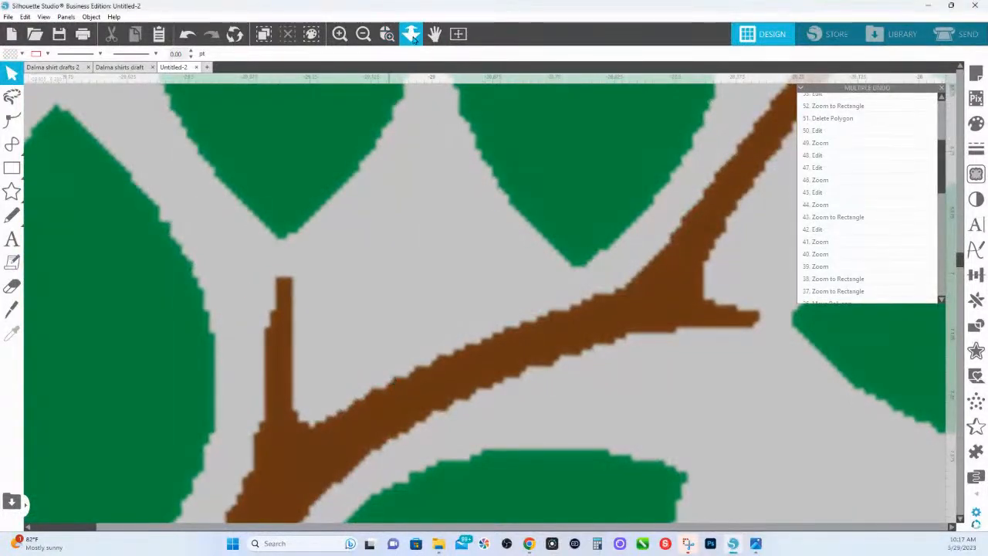
{"action": "left_click_drag", "start_coordinate": [377, 335], "coordinate": [433, 154]}
{"action": "left_click_drag", "start_coordinate": [420, 307], "coordinate": [312, 164]}
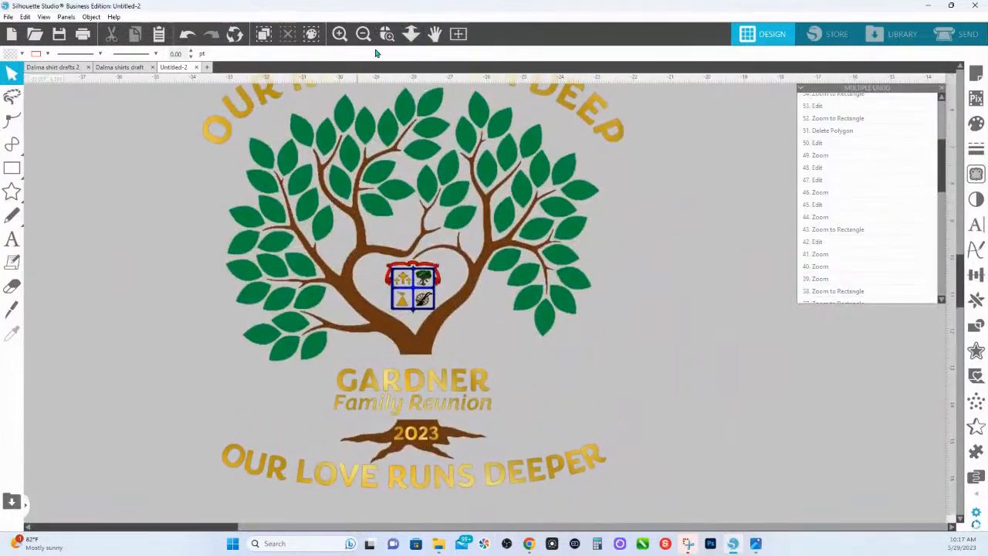
Trace the family tree design using a trace area about 18.9 by 14.1 in around it and a trace scale of 4
{"action": "left_click", "coordinate": [410, 35]}
{"action": "left_click_drag", "start_coordinate": [409, 239], "coordinate": [392, 142]}
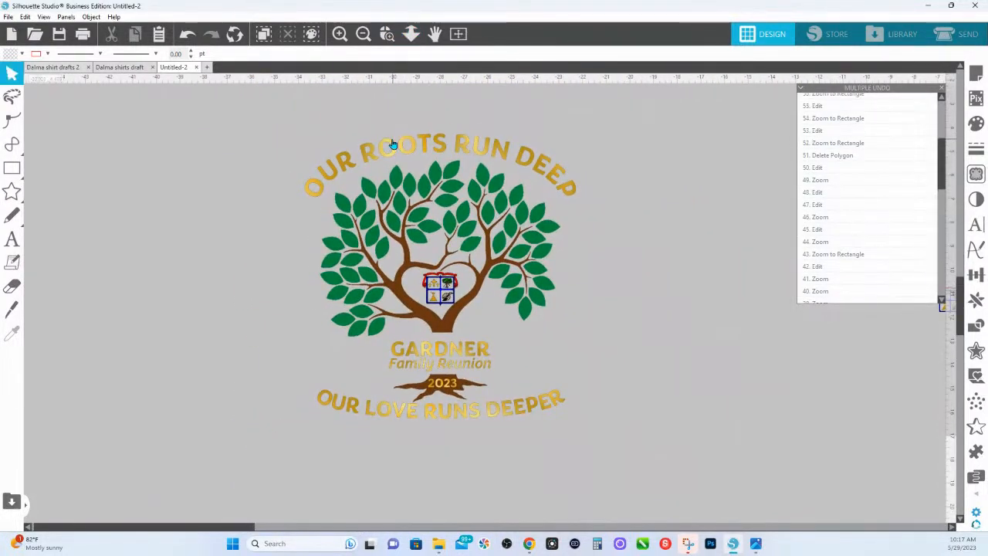
{"action": "left_click", "coordinate": [974, 177]}
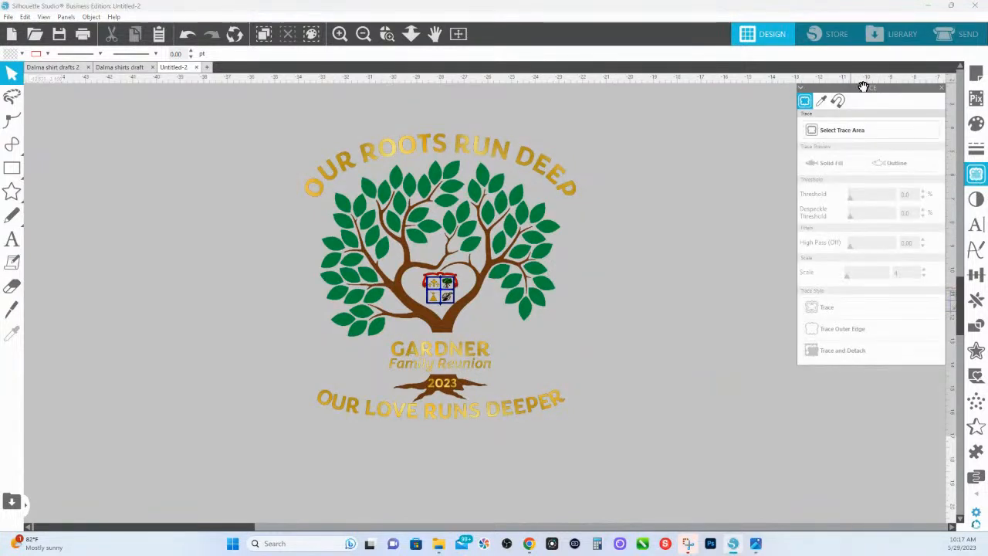
{"action": "left_click", "coordinate": [831, 135]}
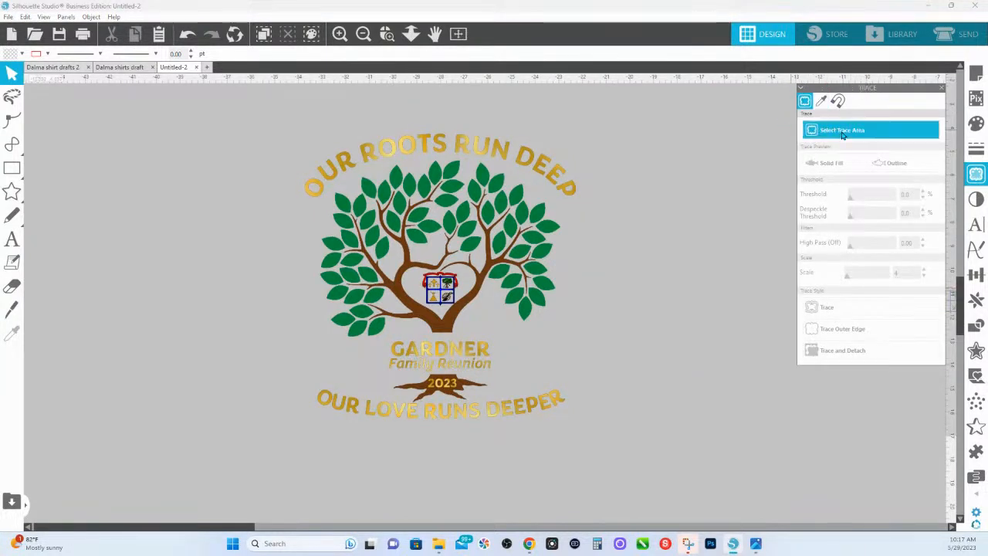
{"action": "mouse_move", "coordinate": [235, 132]}
{"action": "left_mouse_down"}
{"action": "mouse_move", "coordinate": [683, 393]}
{"action": "mouse_move", "coordinate": [684, 466]}
{"action": "left_mouse_up"}
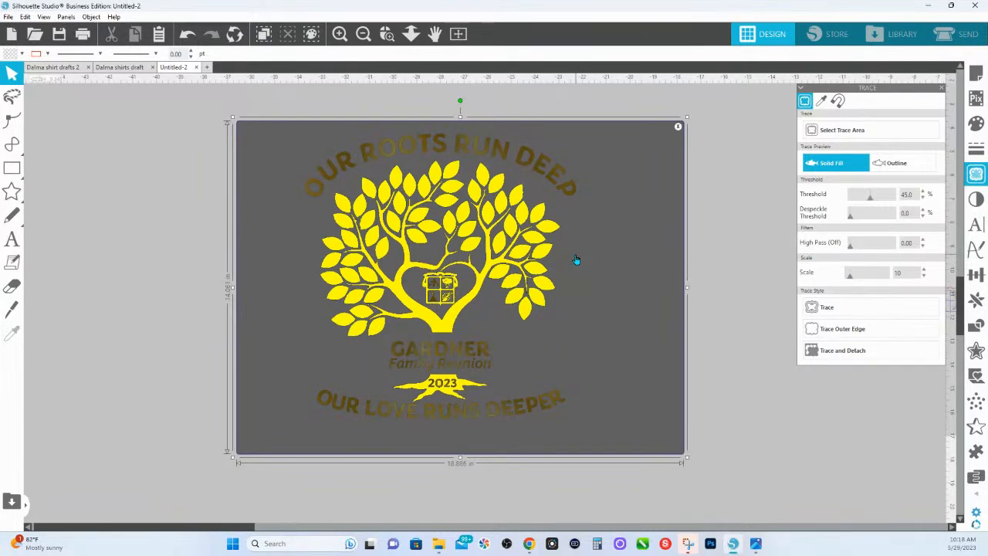
{"action": "left_click_drag", "start_coordinate": [850, 276], "coordinate": [826, 288]}
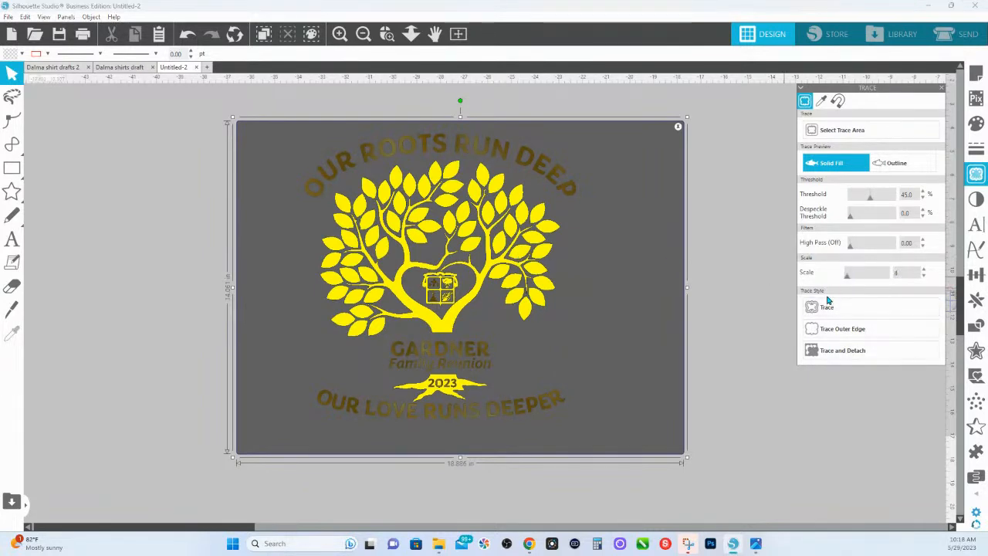
{"action": "left_click", "coordinate": [827, 308]}
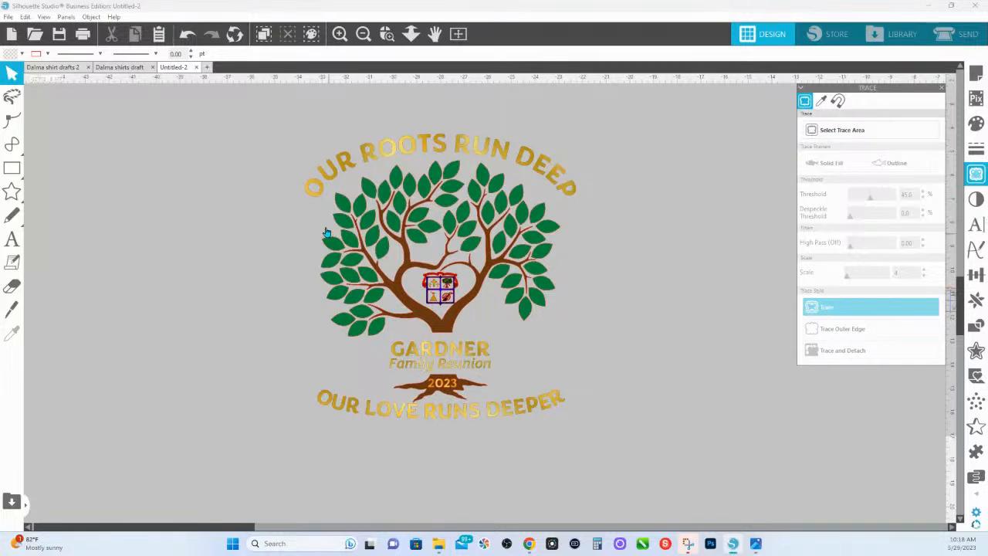
Select the new trace over the tree design and fill it with solid yellow
{"action": "left_click", "coordinate": [367, 251]}
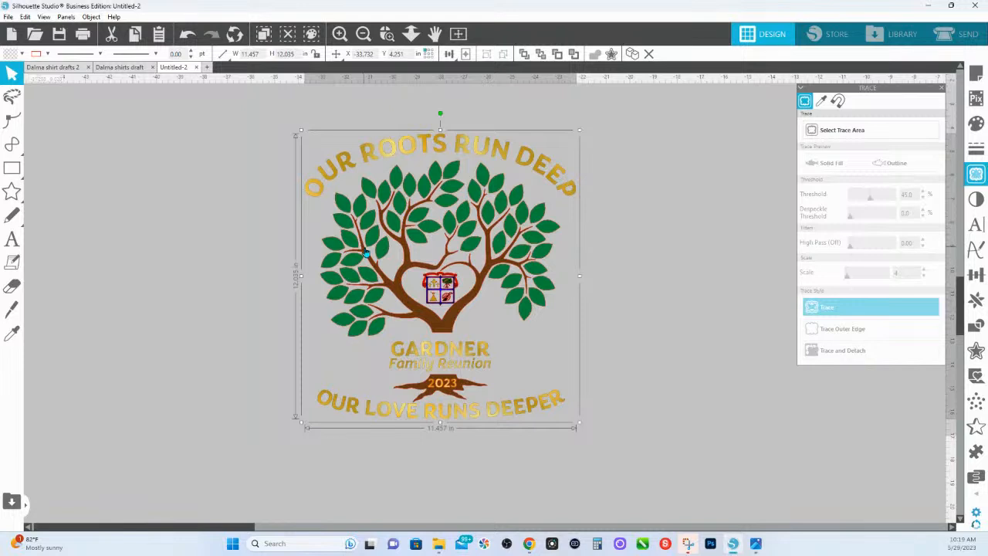
{"action": "left_click", "coordinate": [366, 253]}
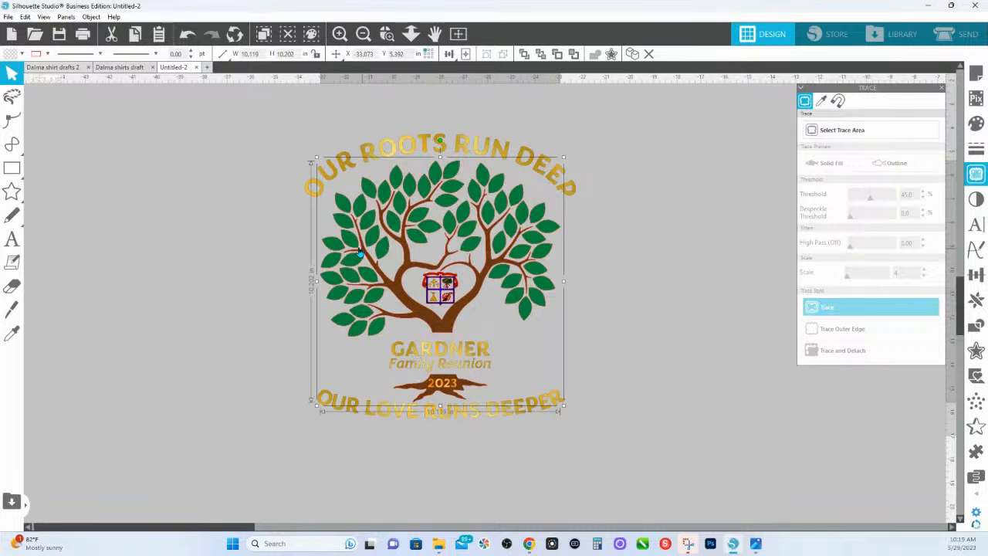
{"action": "left_click", "coordinate": [356, 248]}
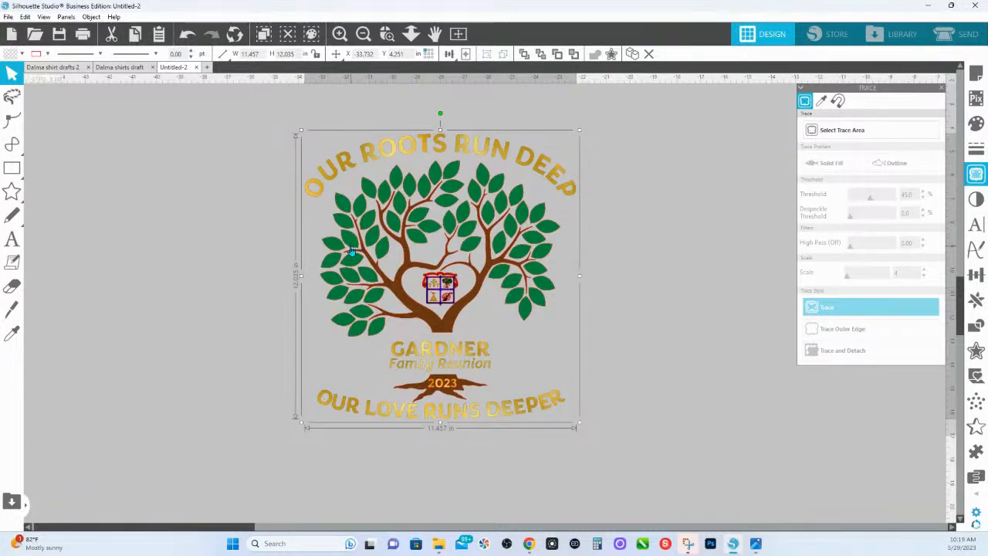
{"action": "left_click", "coordinate": [353, 250]}
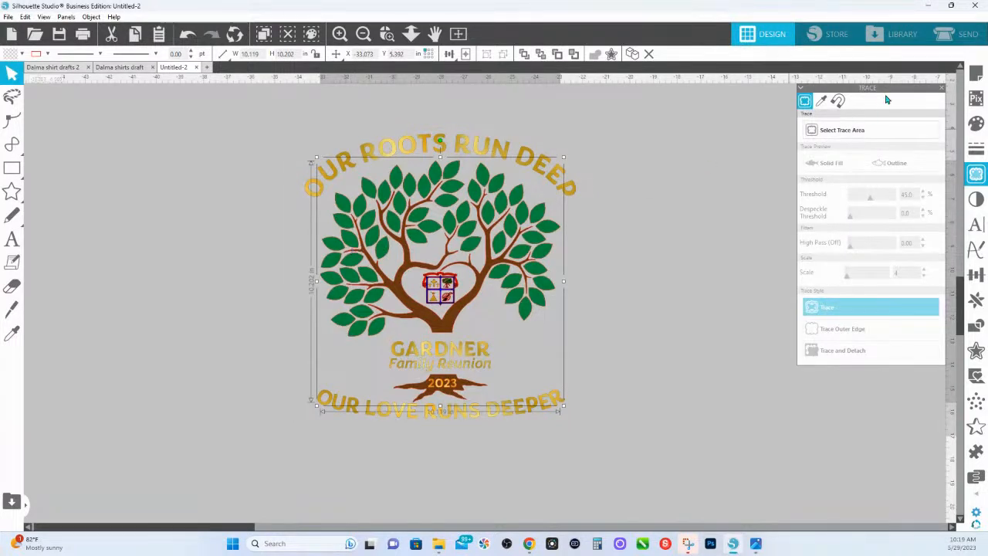
{"action": "left_click", "coordinate": [975, 125]}
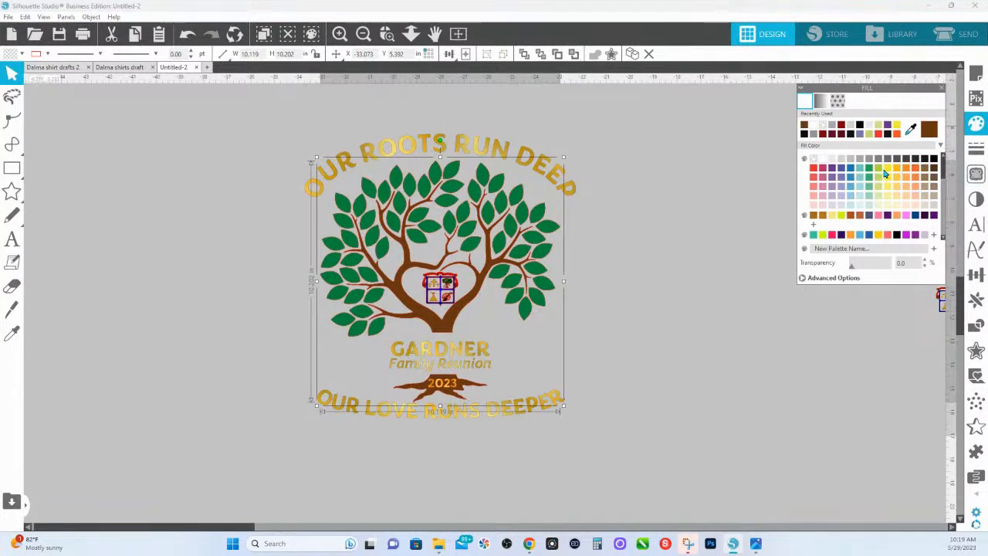
{"action": "left_click", "coordinate": [885, 172]}
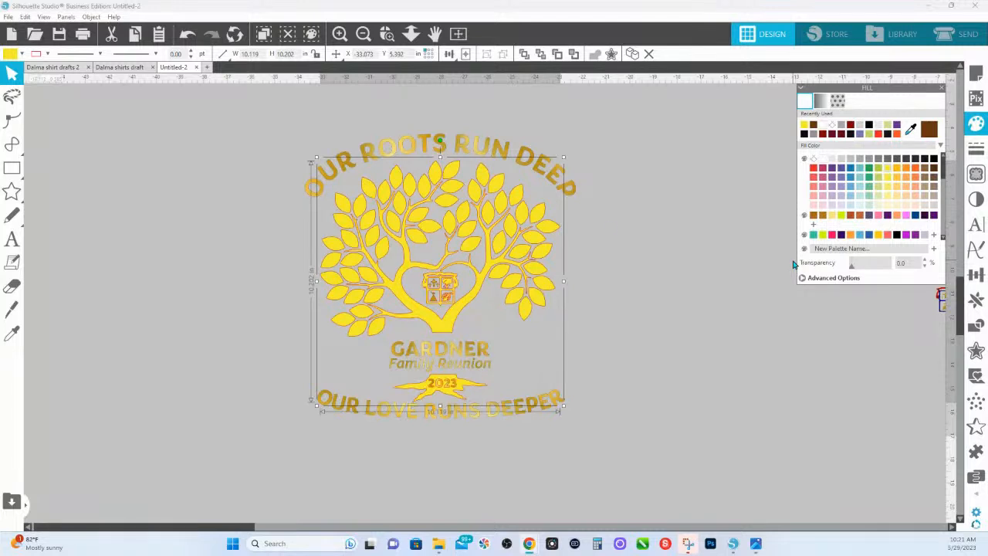
Clone the design together with its yellow trace, place the copy up and to the left of the original, and group the copy
{"action": "left_click_drag", "start_coordinate": [621, 401], "coordinate": [421, 178]}
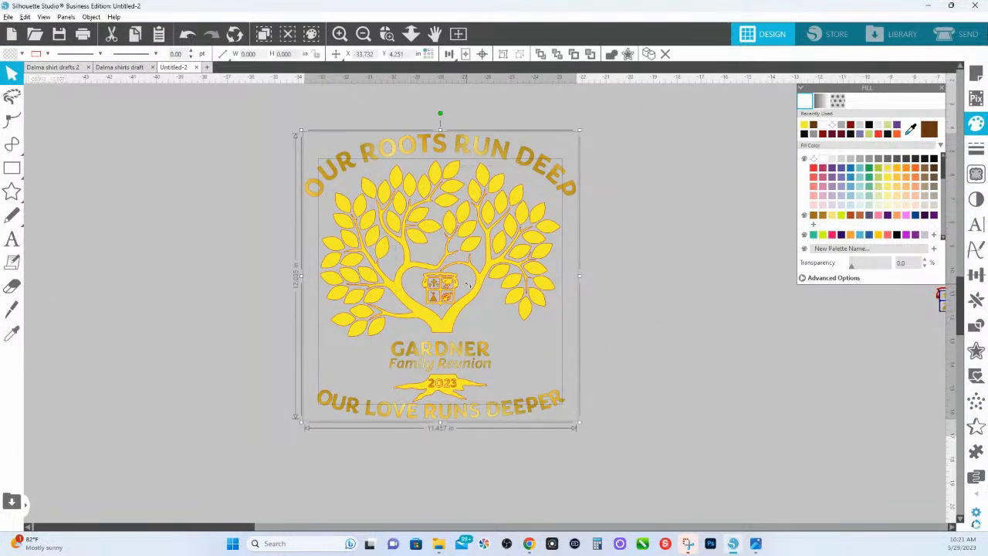
{"action": "left_click_drag", "start_coordinate": [248, 185], "coordinate": [105, 56]}
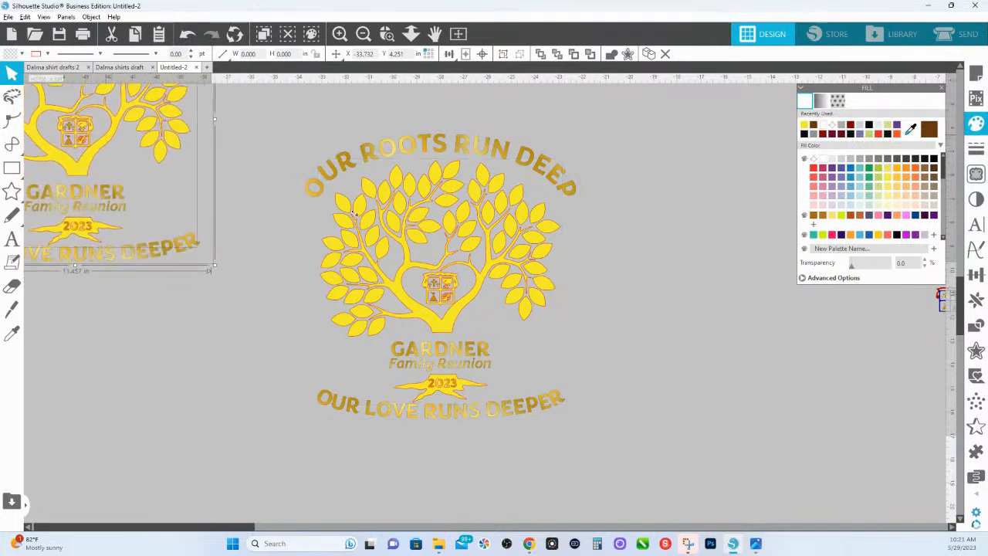
{"action": "right_click", "coordinate": [153, 147]}
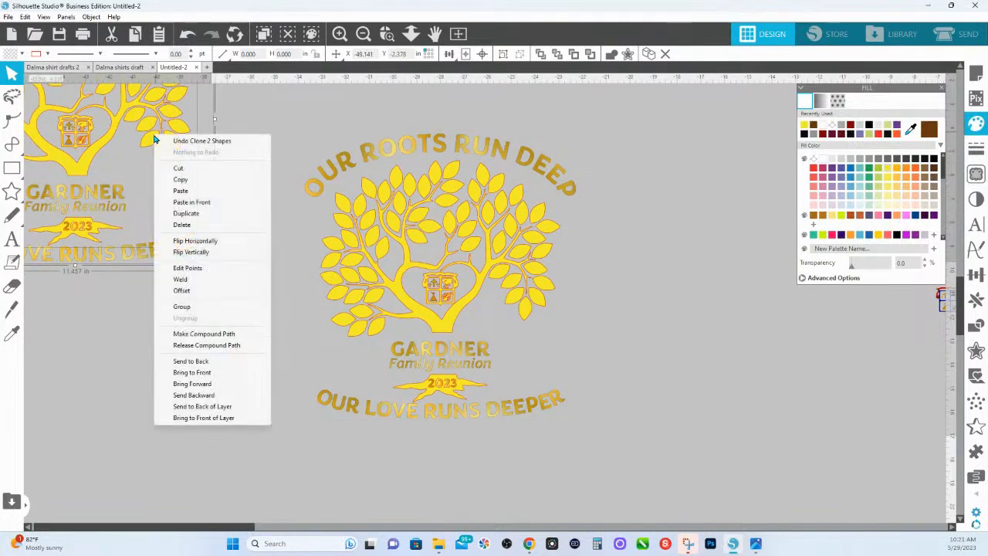
{"action": "left_click", "coordinate": [189, 309]}
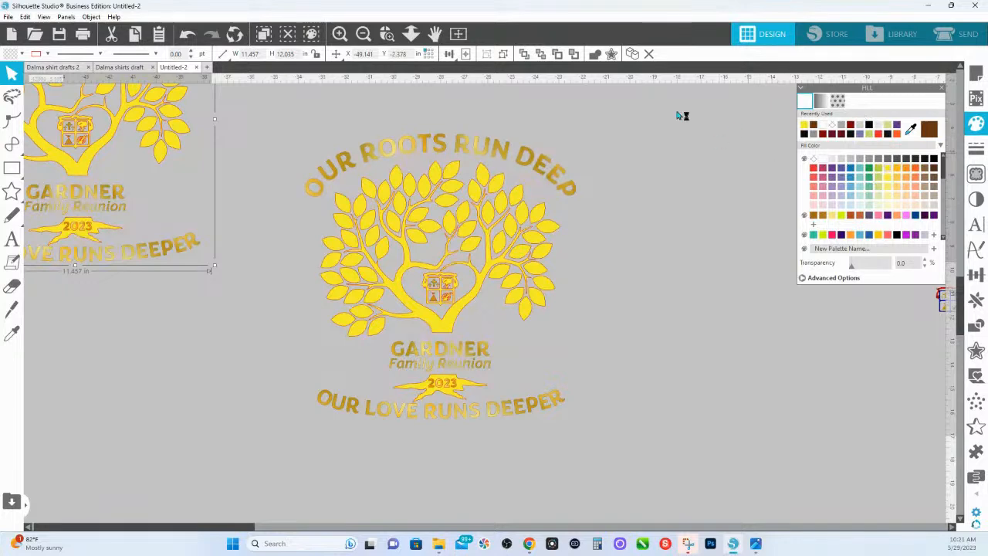
Save the document under the file name Family Tree Recreation
{"action": "left_click", "coordinate": [9, 17]}
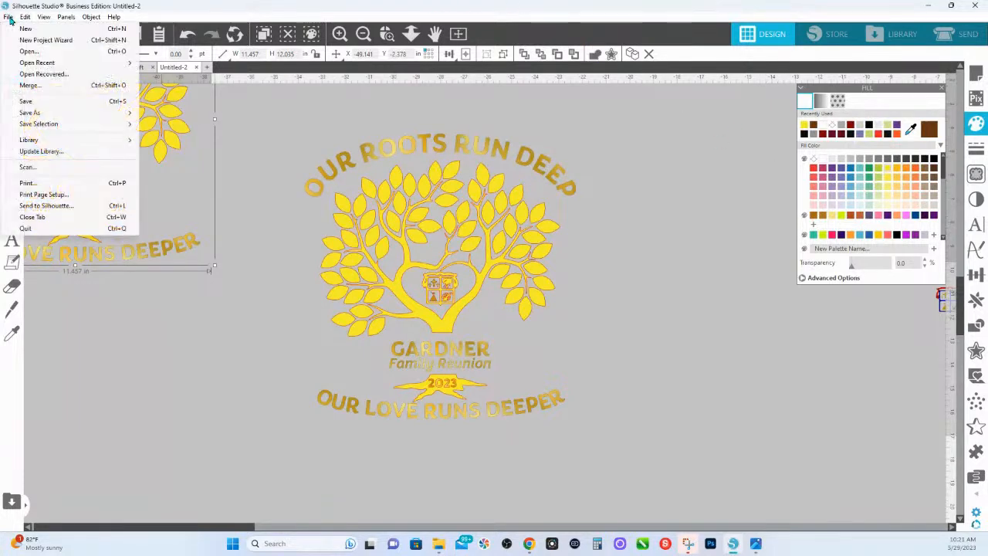
{"action": "mouse_move", "coordinate": [39, 115]}
{"action": "left_click", "coordinate": [183, 114]}
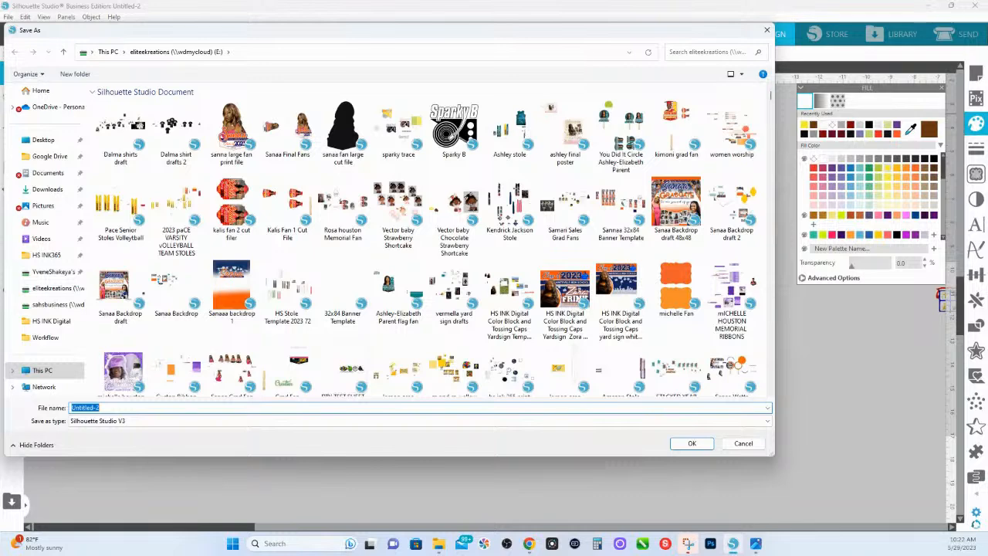
{"action": "type", "text": "Famil"}
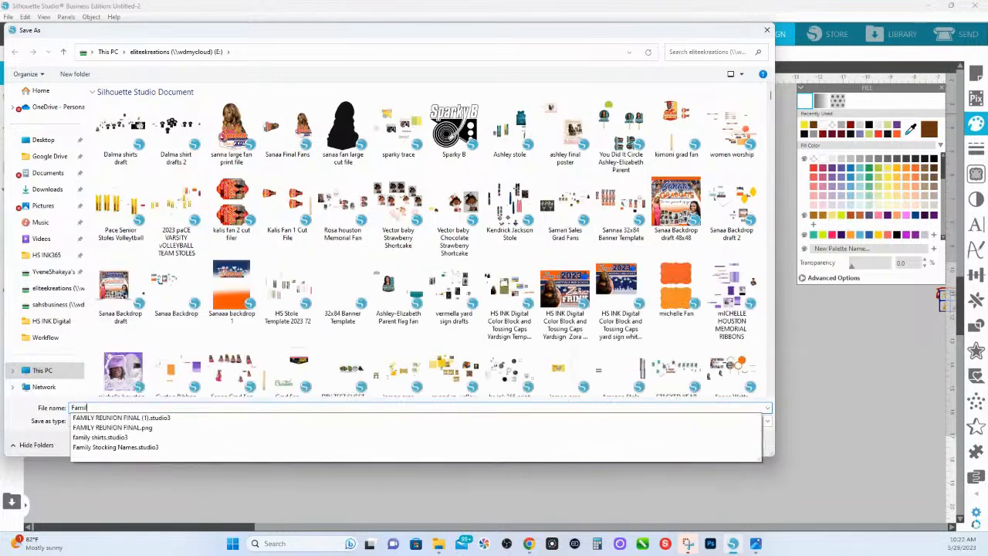
{"action": "type", "text": "y Tiee R"}
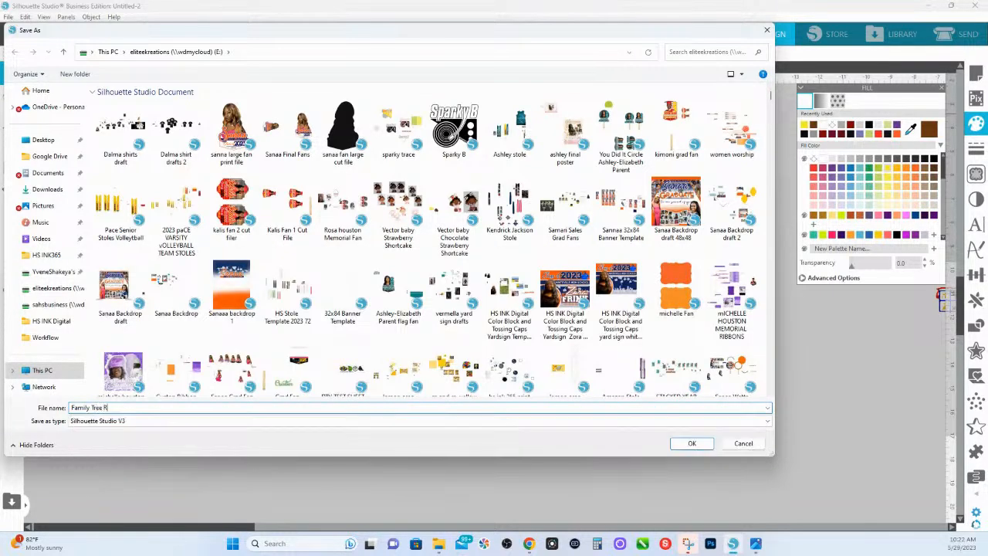
{"action": "type", "text": "ecreation"}
{"action": "key", "text": "Return"}
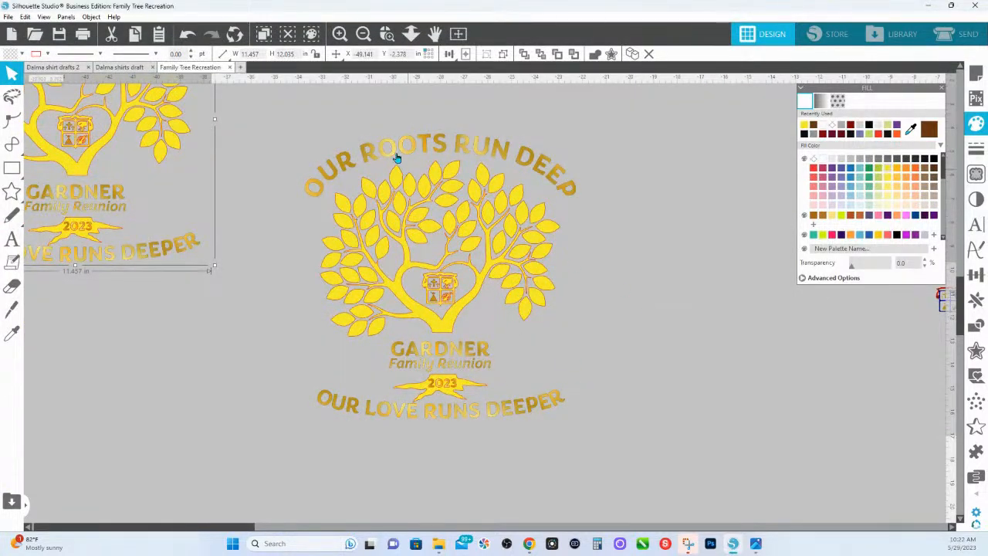
Edit the points of the yellow tree trace and delete those covering the upper half of the crest inside the heart
{"action": "left_click", "coordinate": [285, 141]}
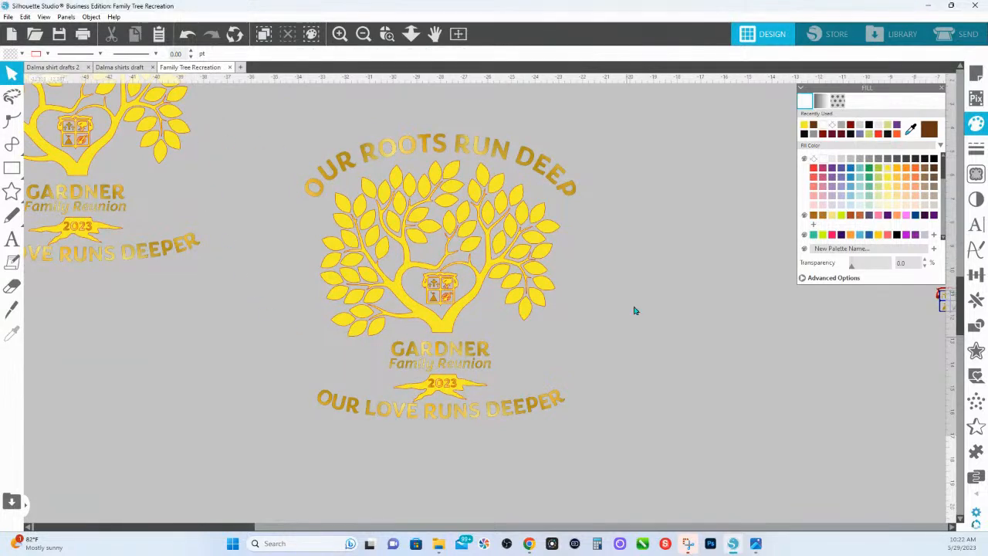
{"action": "left_click", "coordinate": [387, 33]}
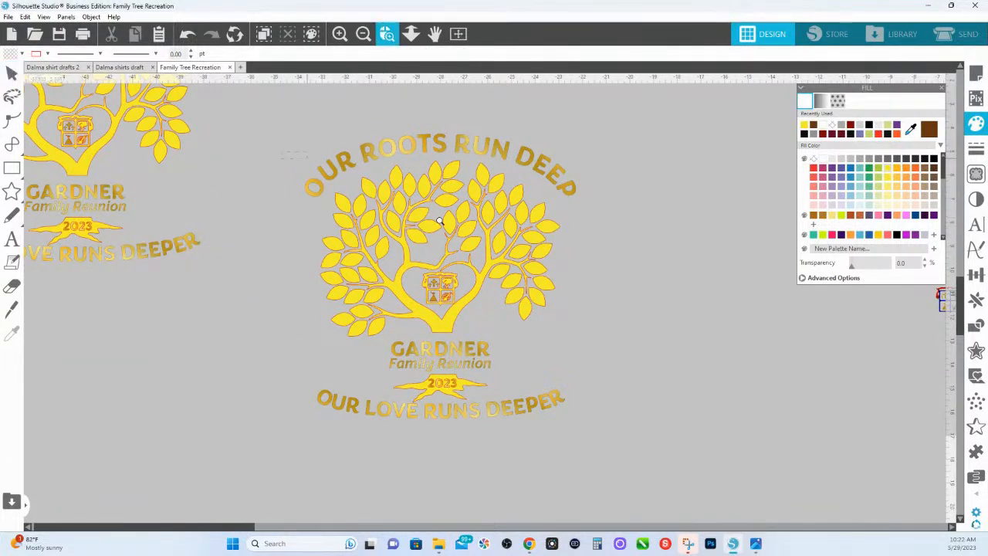
{"action": "left_click_drag", "start_coordinate": [322, 166], "coordinate": [676, 342]}
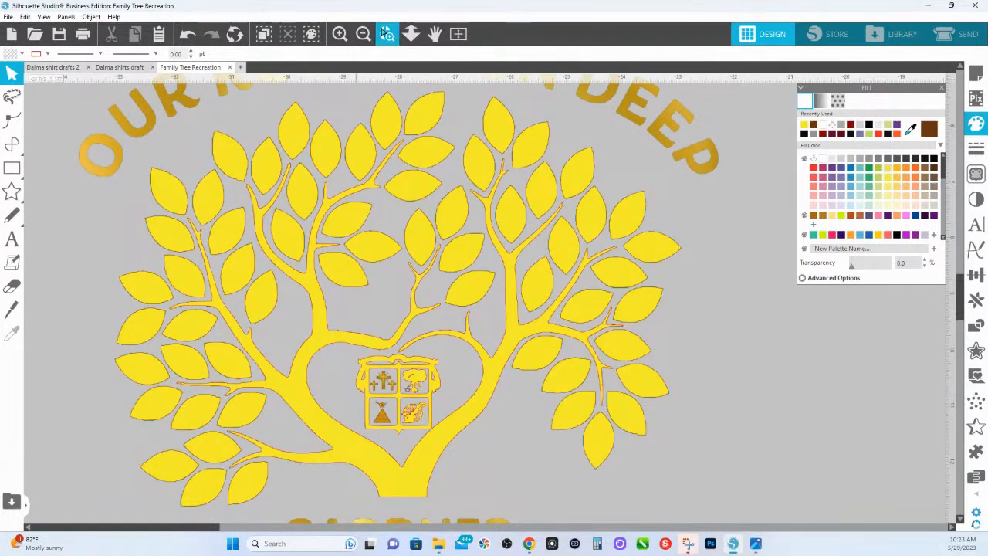
{"action": "left_click", "coordinate": [387, 33]}
{"action": "left_click_drag", "start_coordinate": [324, 330], "coordinate": [489, 456]}
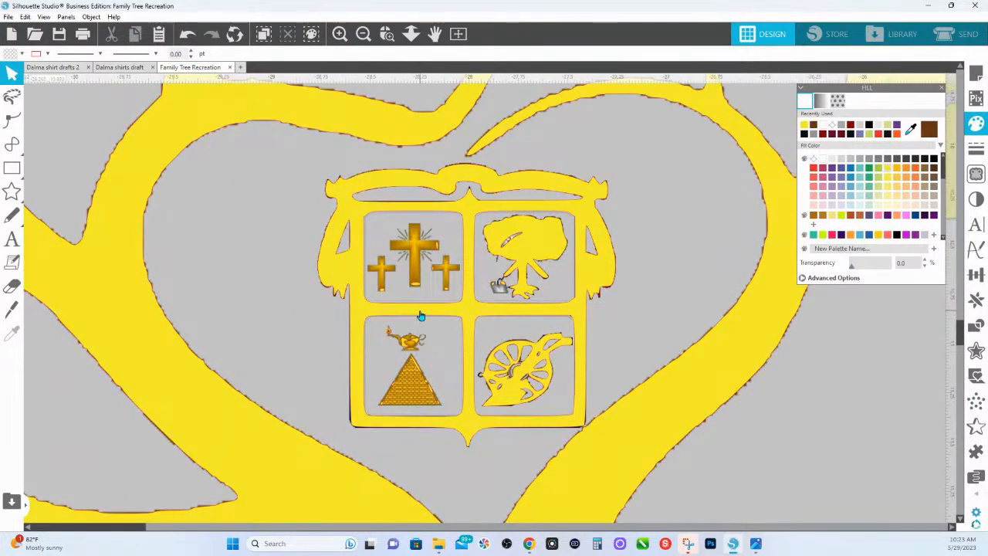
{"action": "right_click", "coordinate": [420, 315]}
{"action": "left_click", "coordinate": [399, 318]}
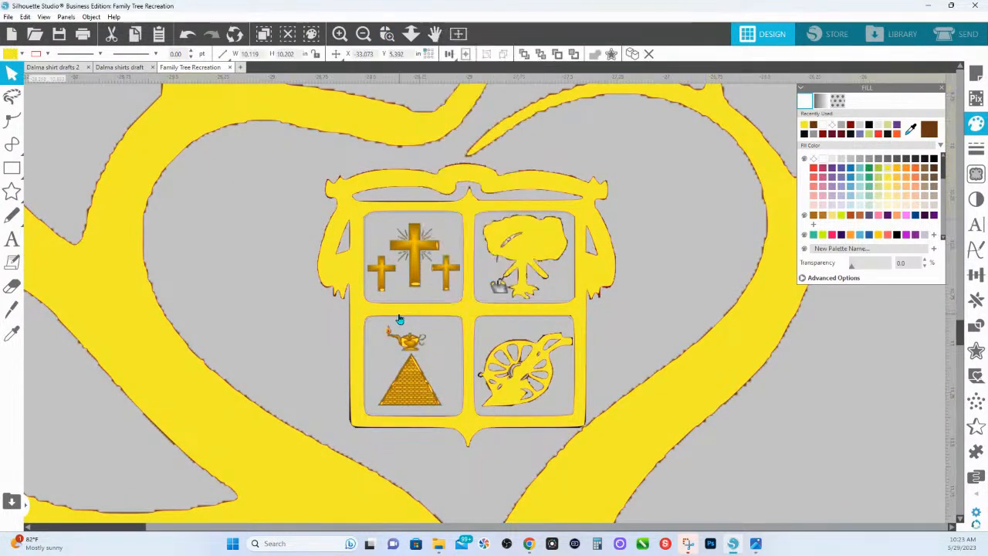
{"action": "double_click", "coordinate": [399, 319]}
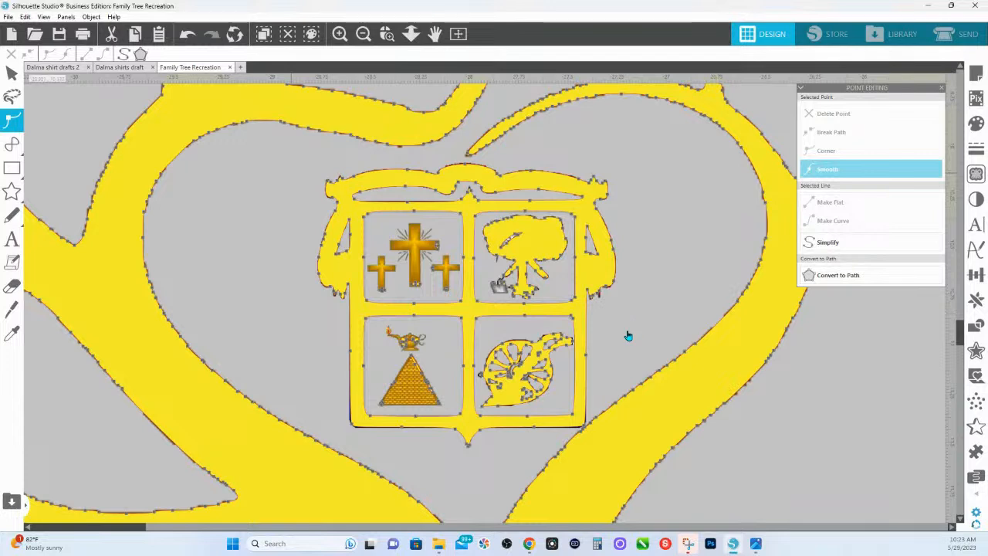
{"action": "left_click_drag", "start_coordinate": [286, 164], "coordinate": [629, 335]}
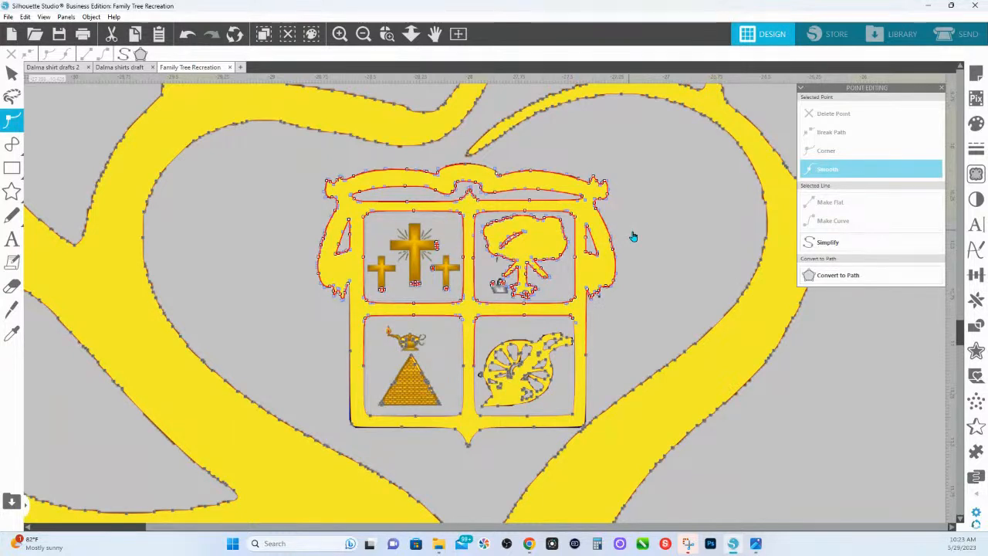
{"action": "left_click", "coordinate": [833, 115]}
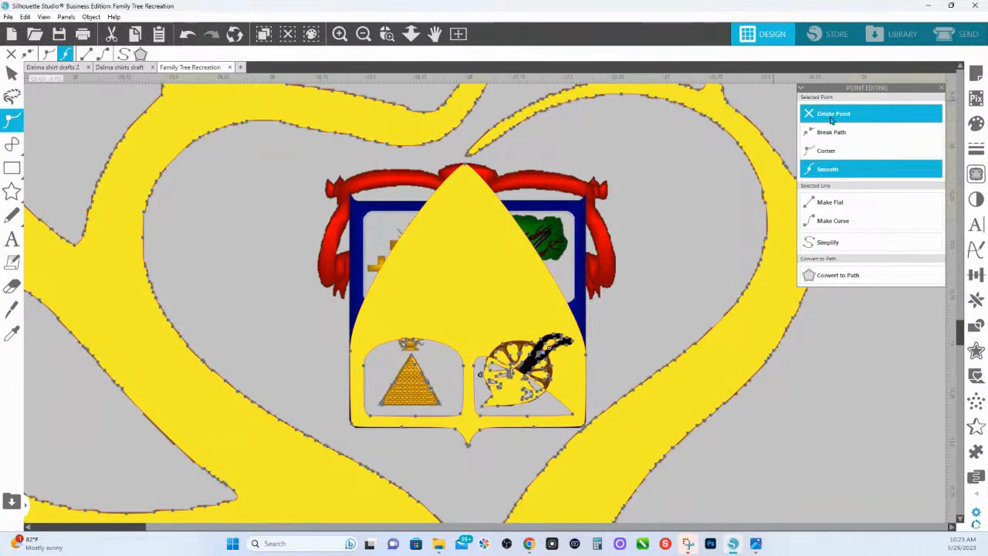
{"action": "left_click", "coordinate": [465, 164]}
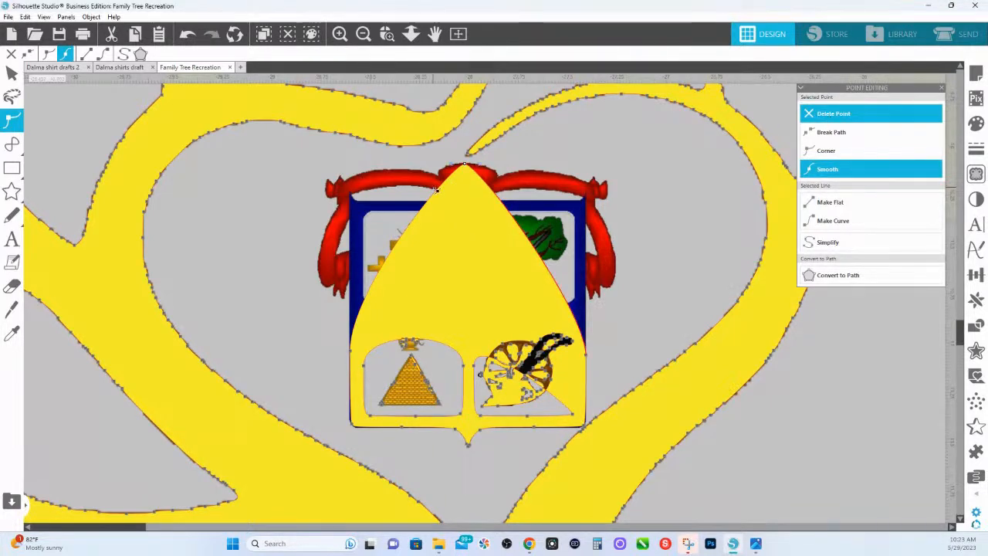
Close the two open shirt draft documents and quit Silhouette Studio
{"action": "left_click", "coordinate": [122, 69]}
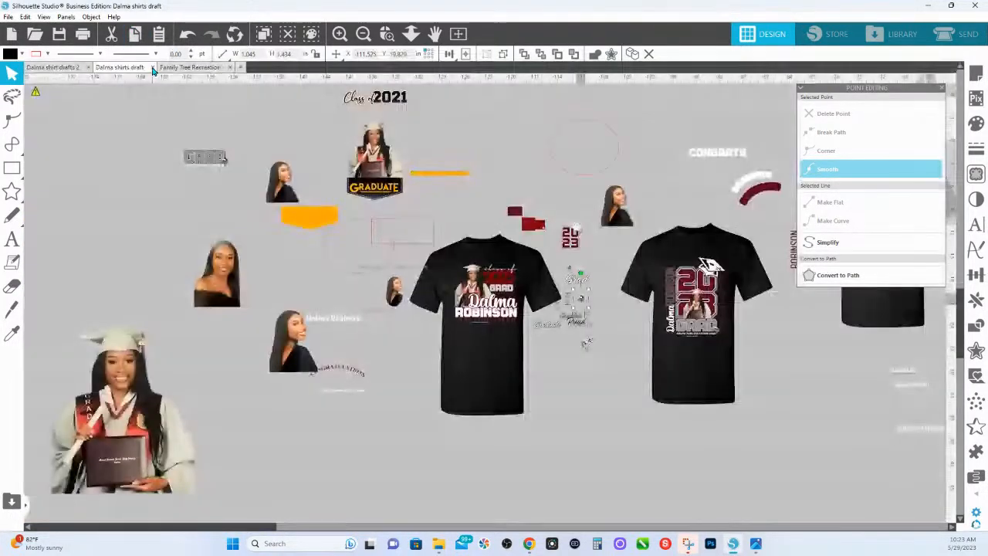
{"action": "left_click", "coordinate": [151, 68]}
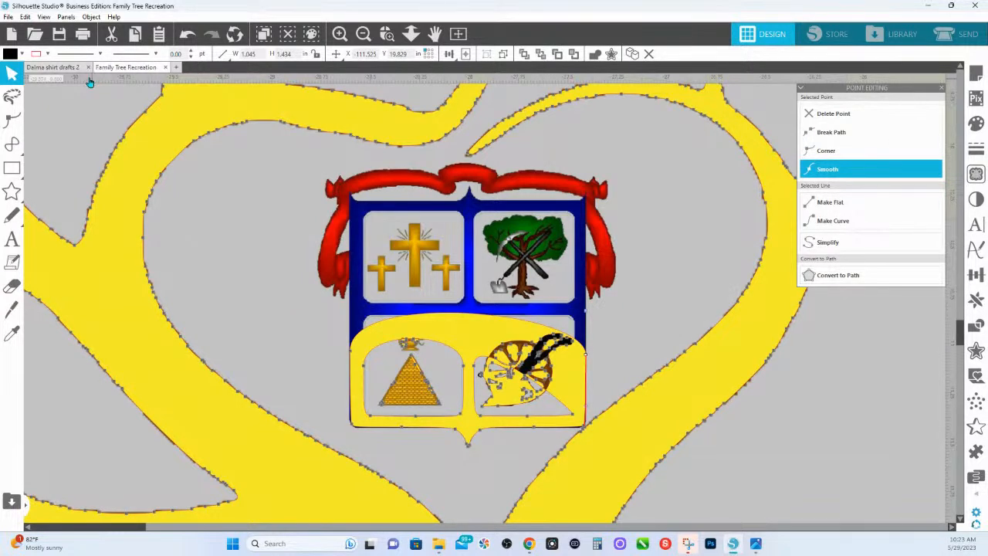
{"action": "key", "text": "a"}
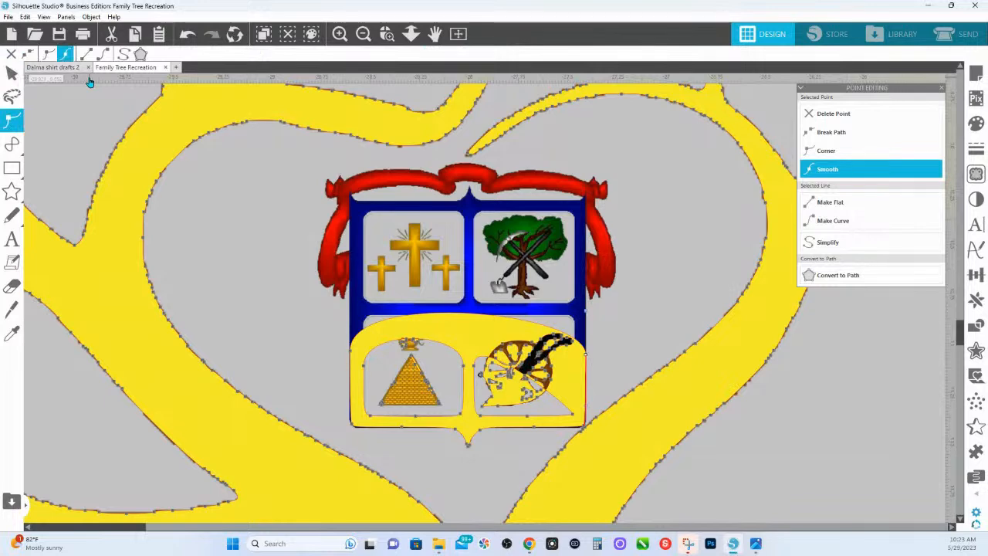
{"action": "left_click", "coordinate": [53, 67]}
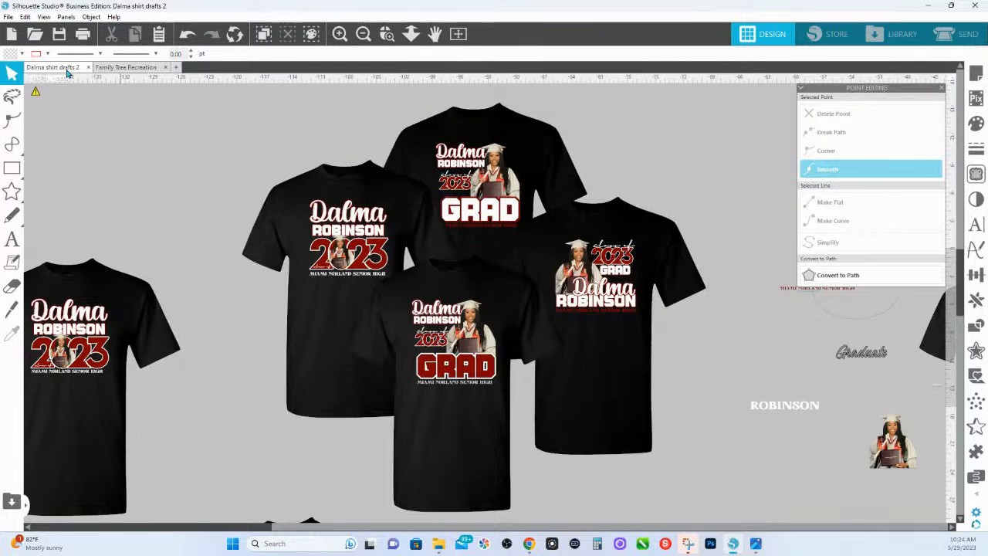
{"action": "left_click", "coordinate": [88, 68]}
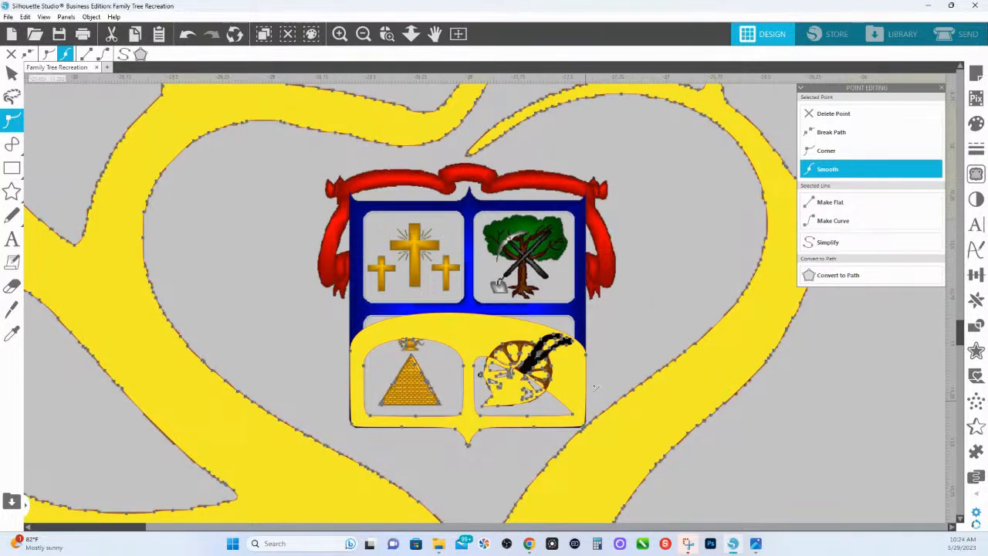
{"action": "left_click", "coordinate": [467, 346]}
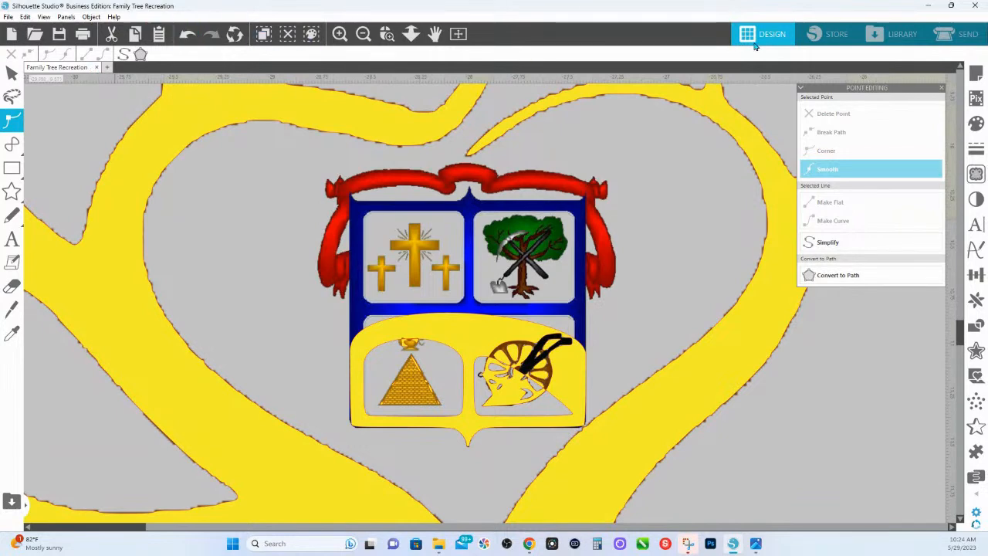
{"action": "left_click", "coordinate": [977, 8]}
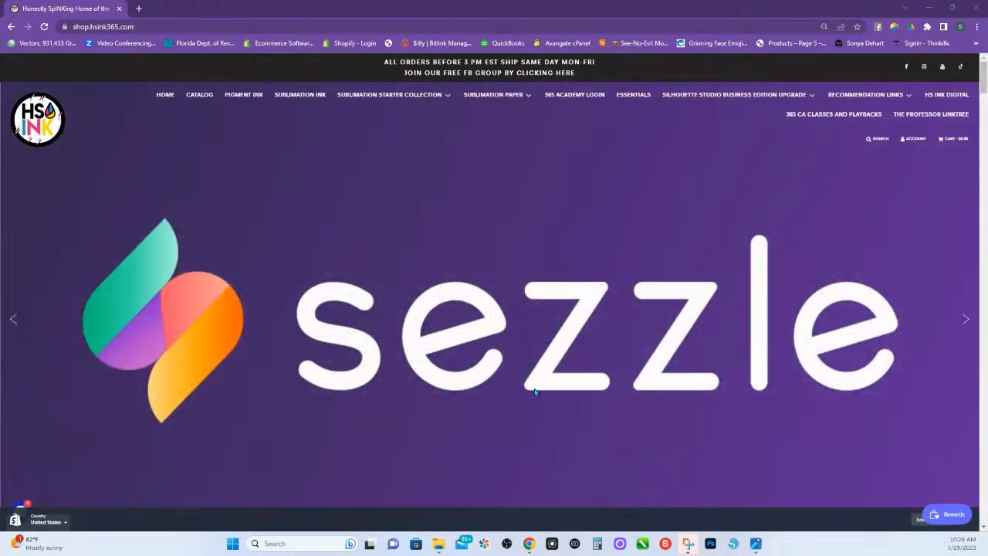
Look through the HS Ink shop home page in the browser, from the promotional banners down to the featured product
{"action": "scroll", "coordinate": [536, 394], "scroll_direction": "down", "scroll_amount": 7}
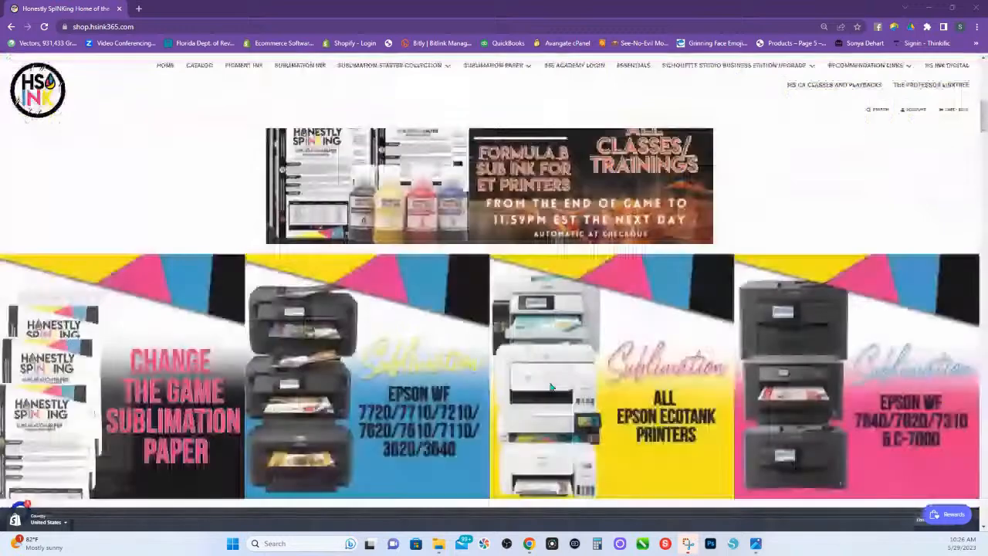
{"action": "scroll", "coordinate": [551, 387], "scroll_direction": "down", "scroll_amount": 2}
{"action": "scroll", "coordinate": [551, 387], "scroll_direction": "up", "scroll_amount": 3}
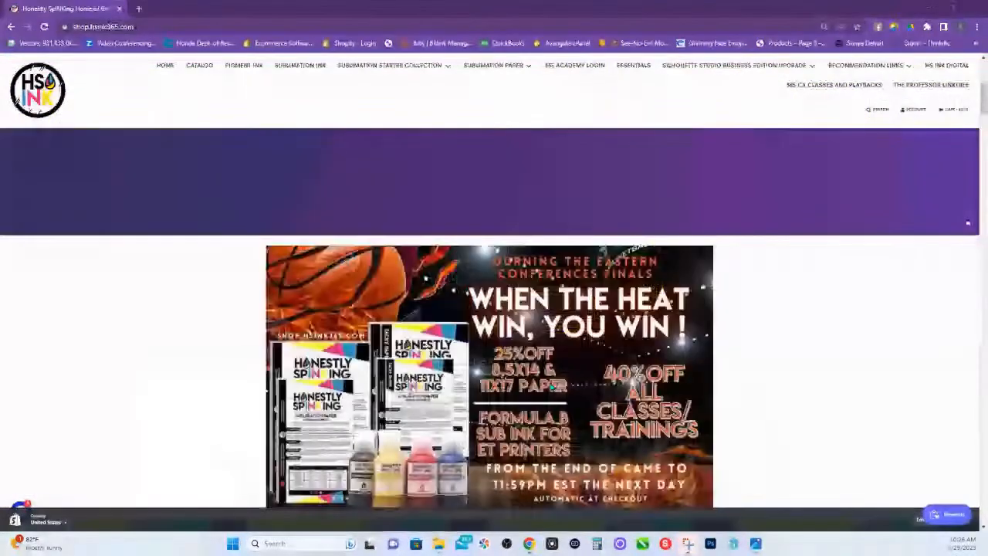
{"action": "scroll", "coordinate": [551, 387], "scroll_direction": "down", "scroll_amount": 1}
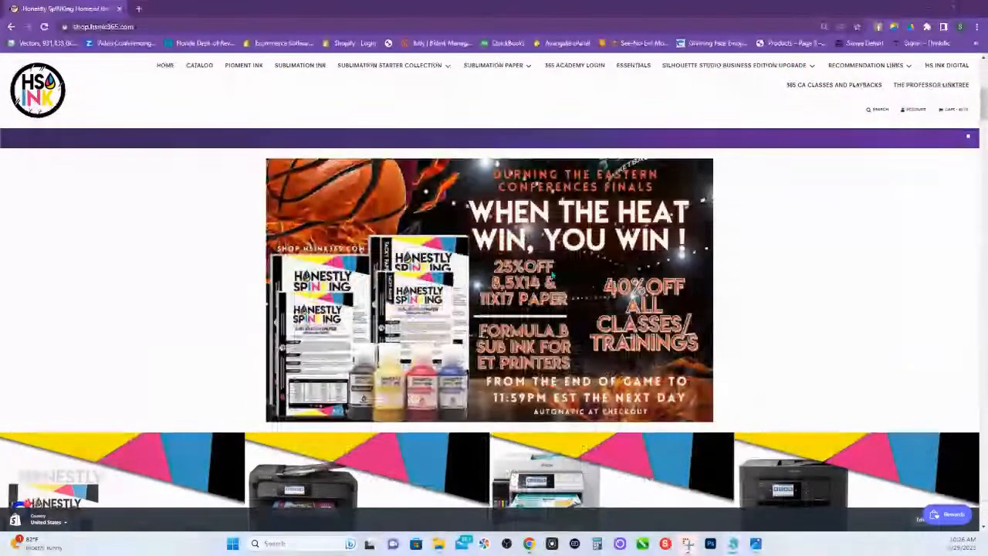
{"action": "scroll", "coordinate": [552, 274], "scroll_direction": "down", "scroll_amount": 2}
{"action": "scroll", "coordinate": [556, 275], "scroll_direction": "down", "scroll_amount": 2}
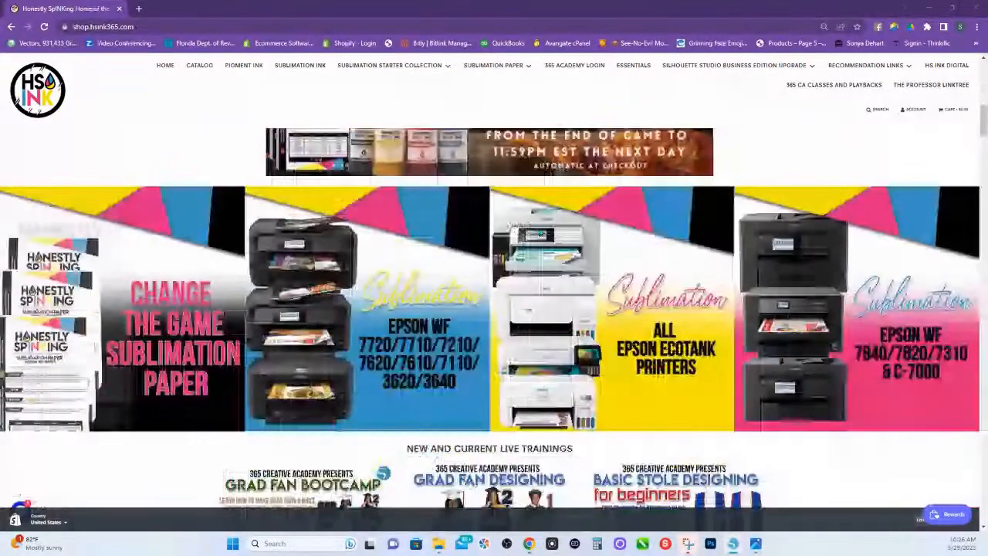
{"action": "scroll", "coordinate": [540, 233], "scroll_direction": "down", "scroll_amount": 4}
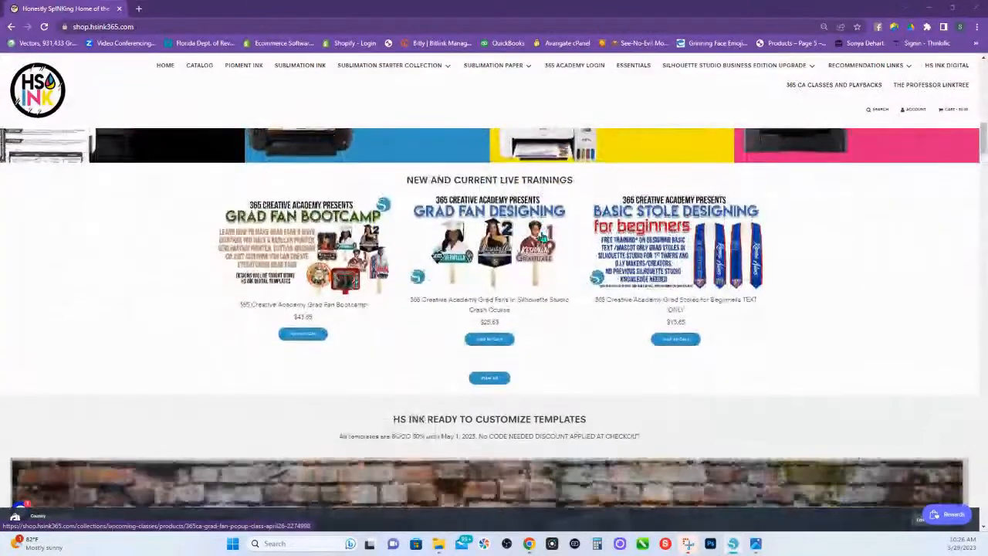
{"action": "scroll", "coordinate": [541, 239], "scroll_direction": "down", "scroll_amount": 5}
{"action": "scroll", "coordinate": [542, 240], "scroll_direction": "down", "scroll_amount": 1}
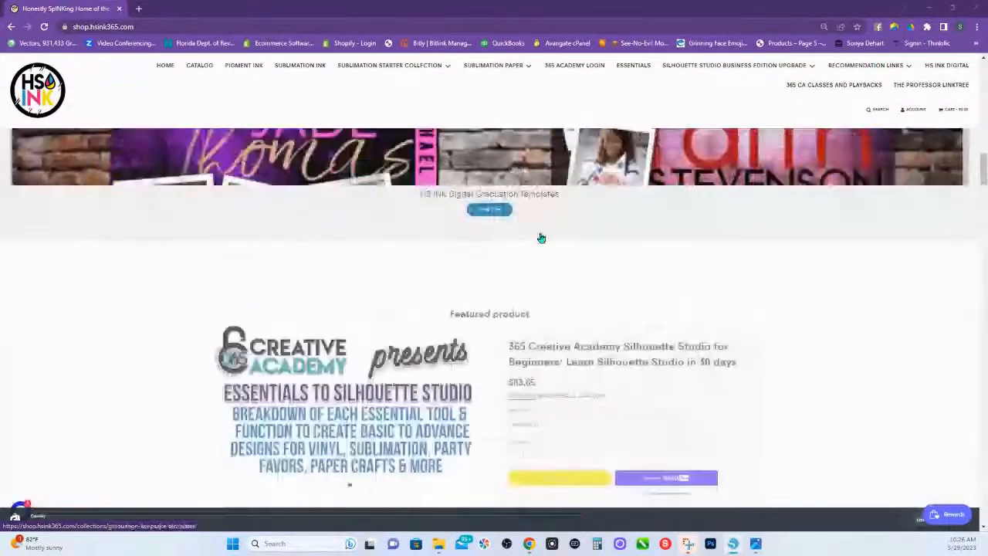
{"action": "scroll", "coordinate": [463, 256], "scroll_direction": "down", "scroll_amount": 2}
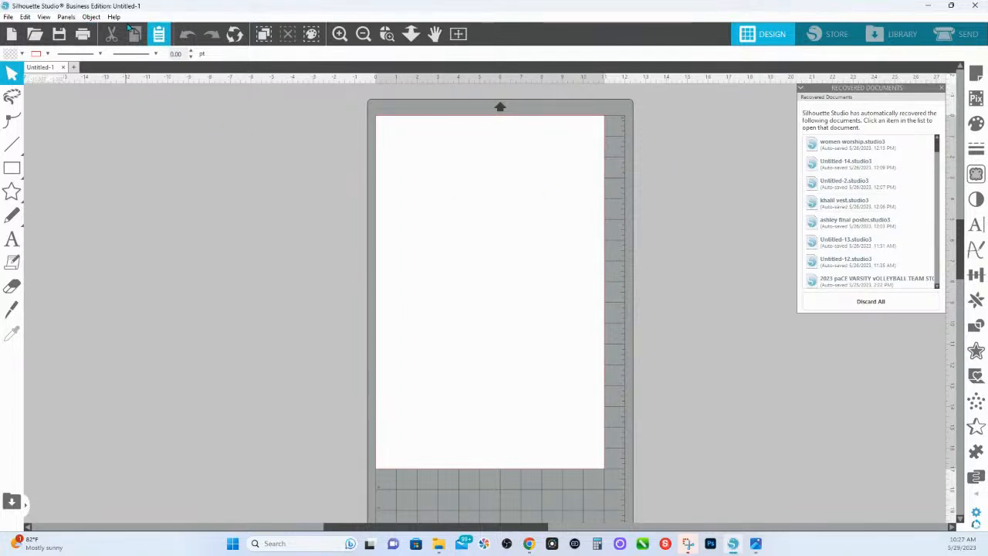
Switch to Silhouette Studio and reopen the recent Family Tree Recreation document
{"action": "left_click", "coordinate": [8, 17]}
{"action": "mouse_move", "coordinate": [36, 68]}
{"action": "left_click", "coordinate": [190, 73]}
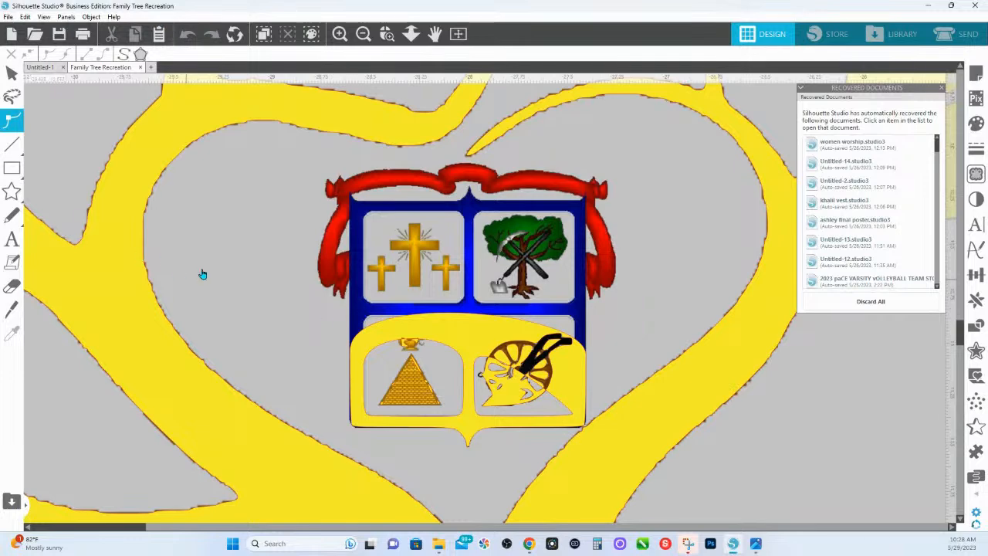
Select the yellow trace points over the lower-left part of the crest and delete them, closing the recovered documents list
{"action": "left_click", "coordinate": [325, 318]}
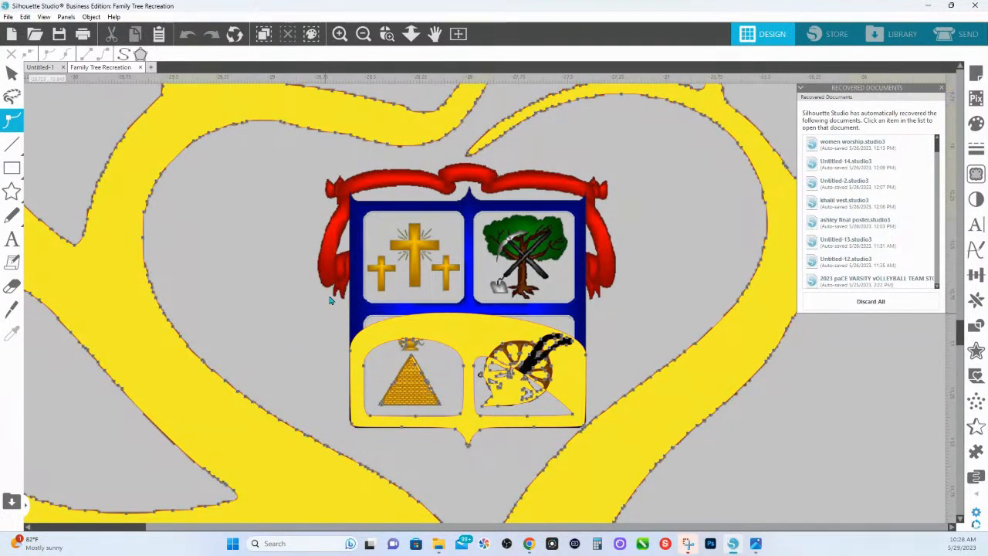
{"action": "left_click", "coordinate": [583, 425]}
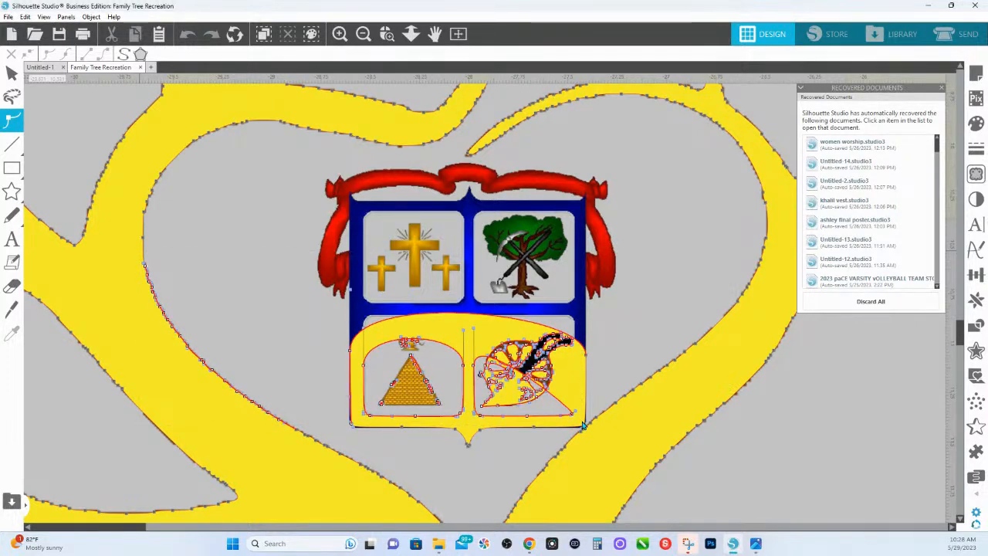
{"action": "left_click", "coordinate": [342, 293]}
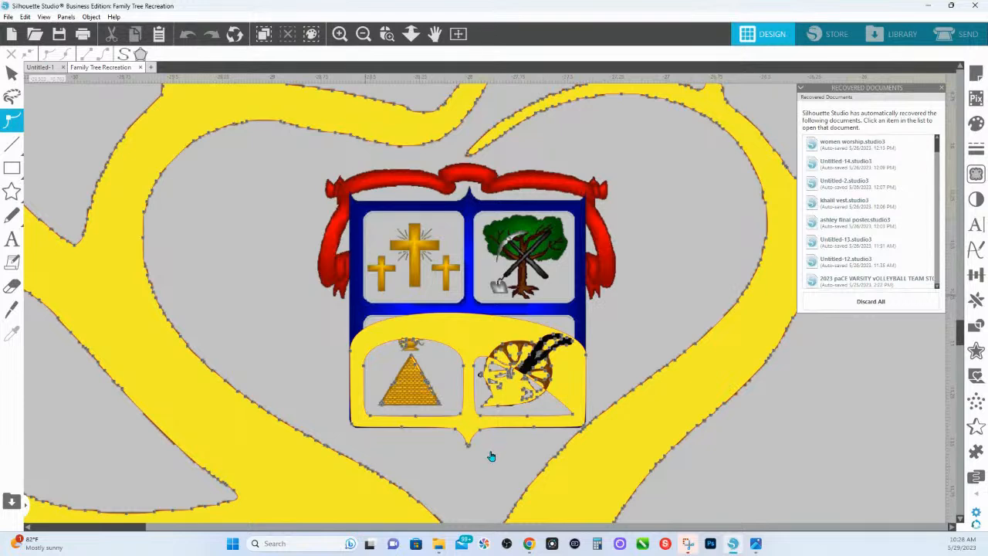
{"action": "left_click_drag", "start_coordinate": [333, 288], "coordinate": [490, 454]}
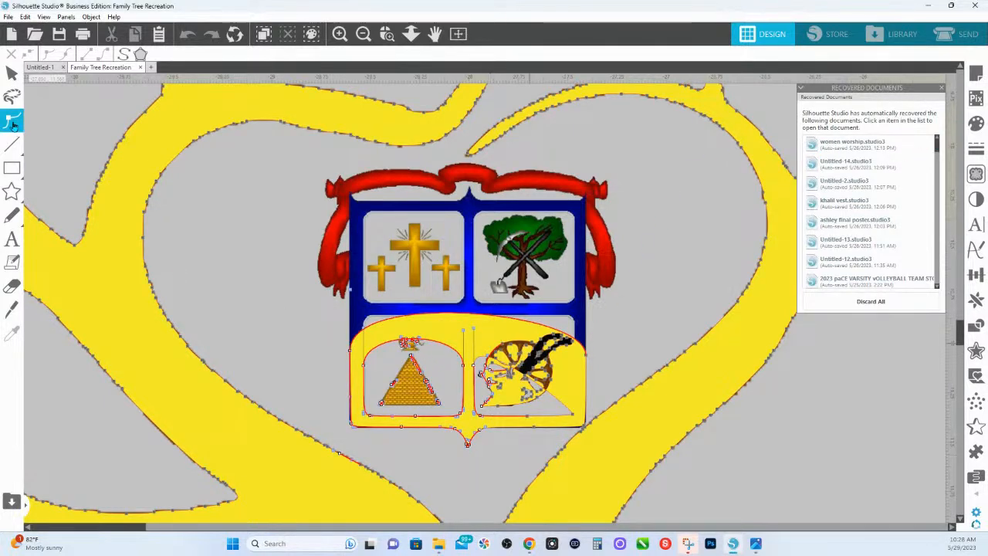
{"action": "left_click", "coordinate": [941, 92]}
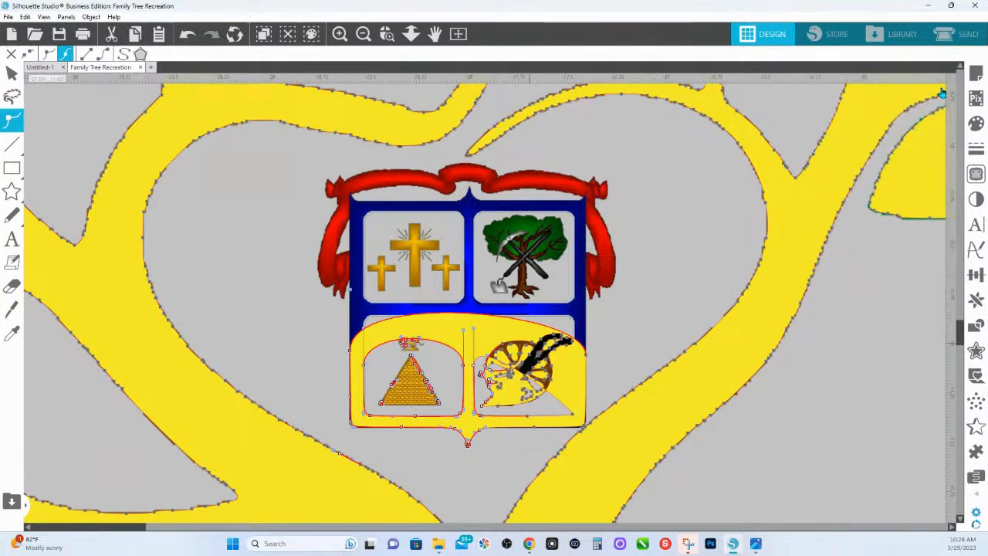
{"action": "right_click", "coordinate": [419, 345]}
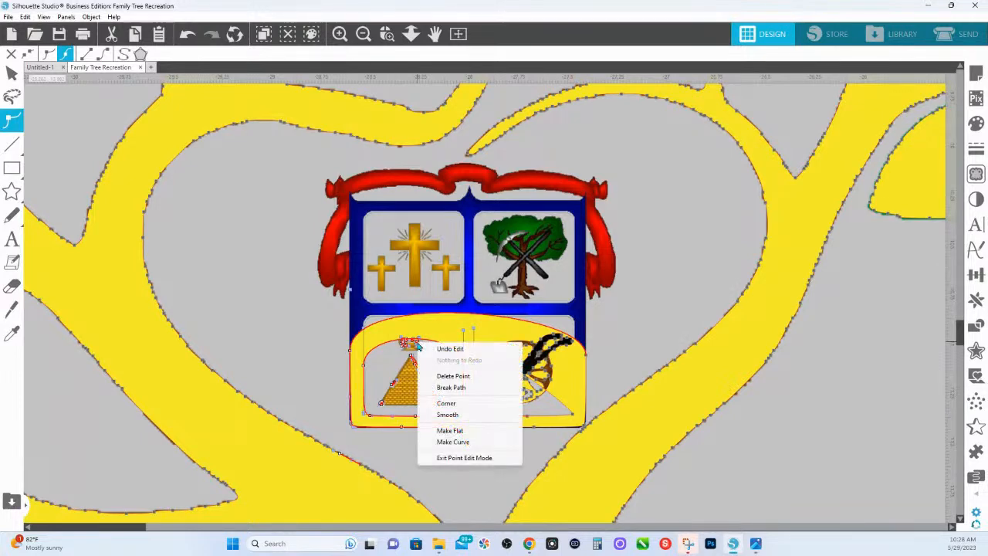
{"action": "left_click", "coordinate": [453, 377]}
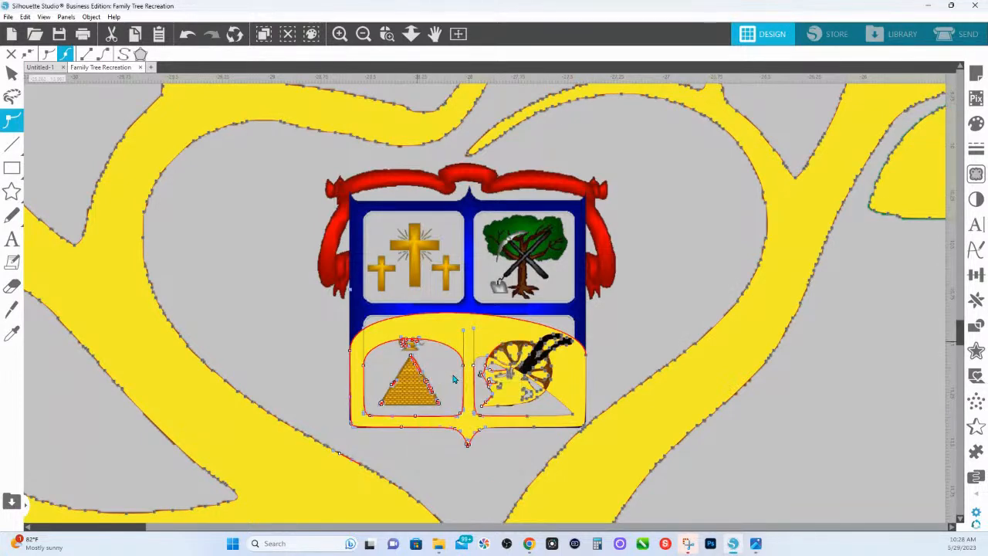
{"action": "key", "text": "Delete"}
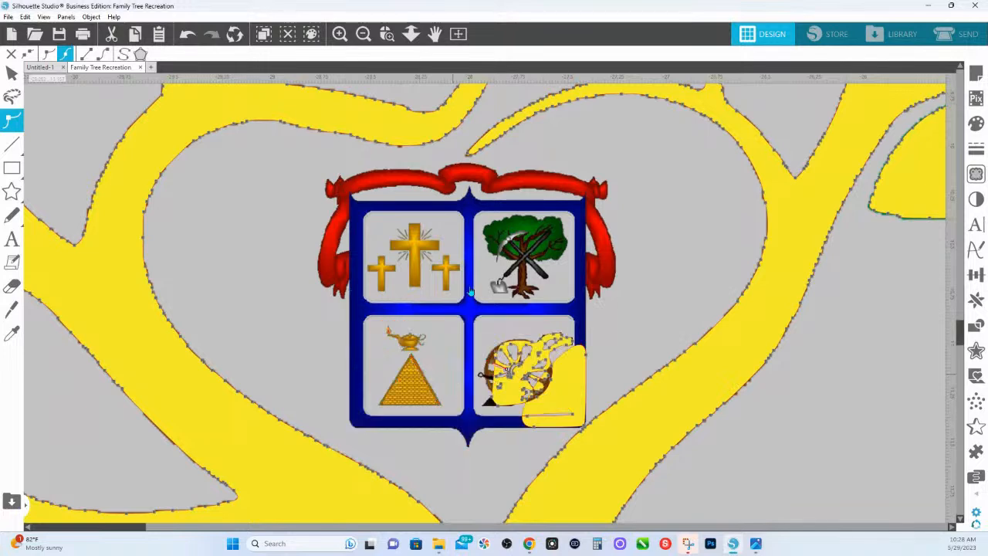
Delete the remaining yellow trace points covering the plough and wheel in the crest's lower-right quarter
{"action": "left_click", "coordinate": [575, 440]}
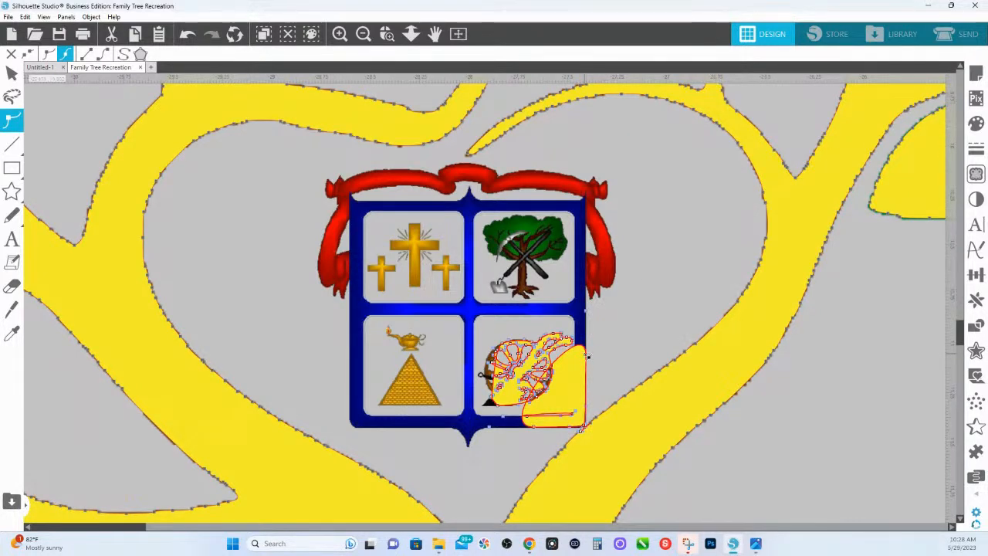
{"action": "right_click", "coordinate": [586, 357]}
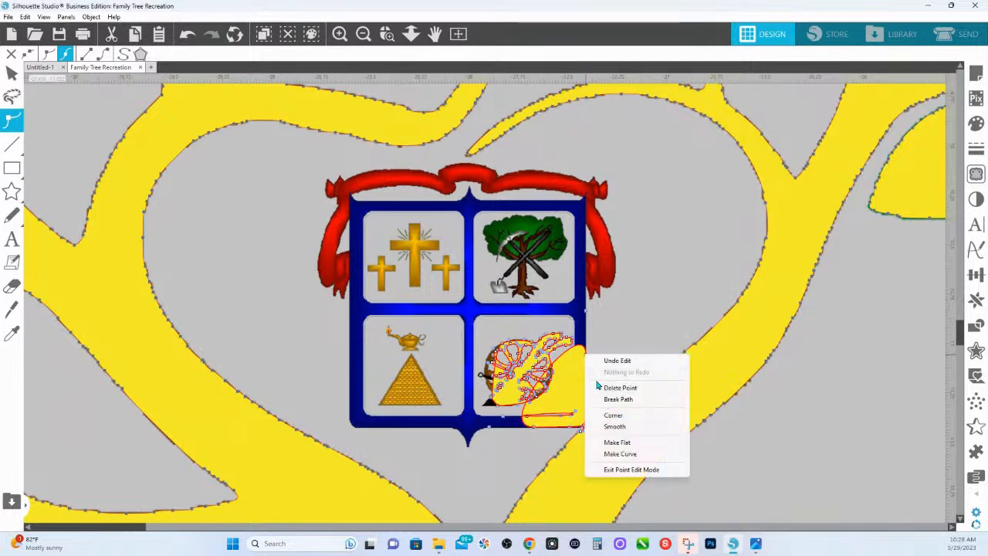
{"action": "left_click", "coordinate": [605, 388]}
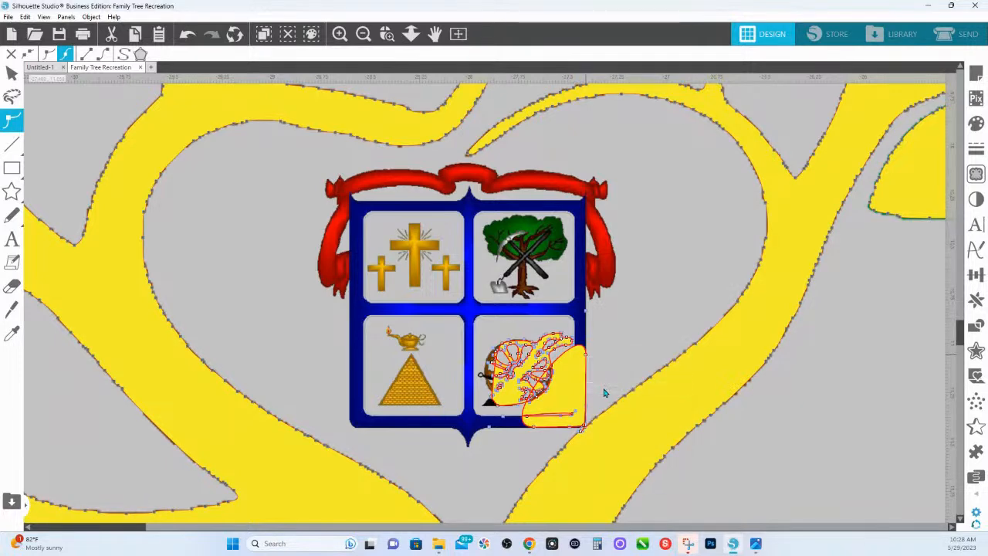
{"action": "key", "text": "Delete"}
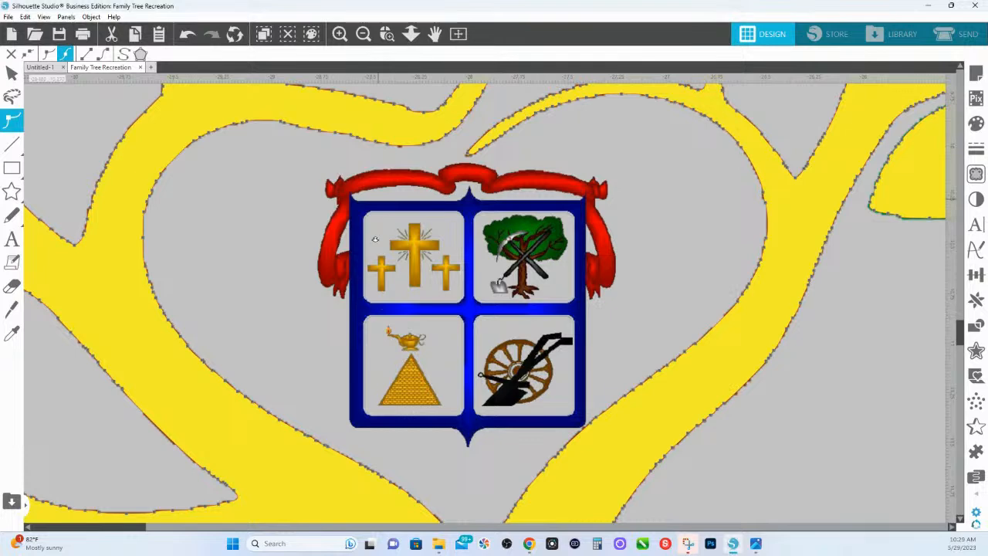
Release the compound path of the yellow tree trace and delete every traced leaf except the one beneath the lower-left branch
{"action": "left_click_drag", "start_coordinate": [374, 178], "coordinate": [375, 167]}
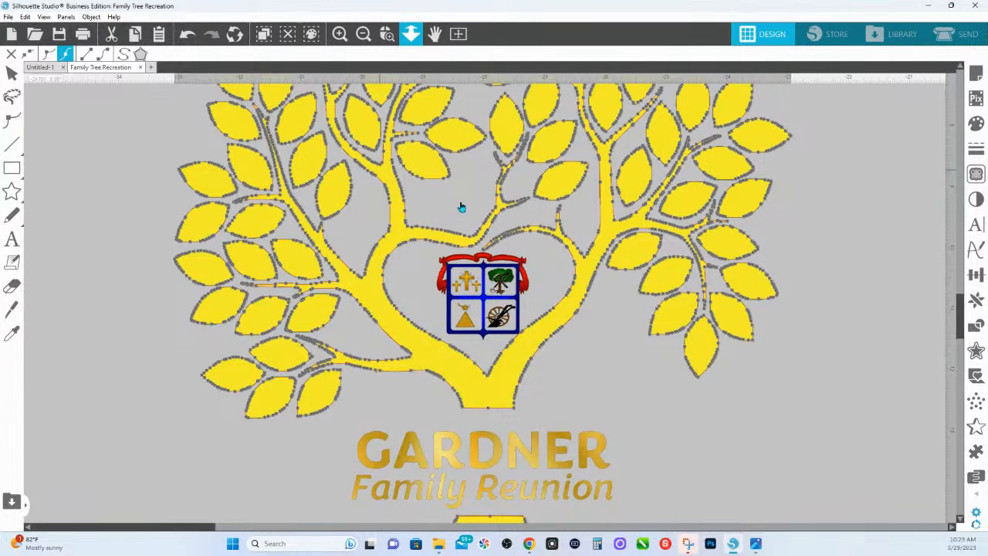
{"action": "scroll", "coordinate": [460, 206], "scroll_direction": "up", "scroll_amount": 5}
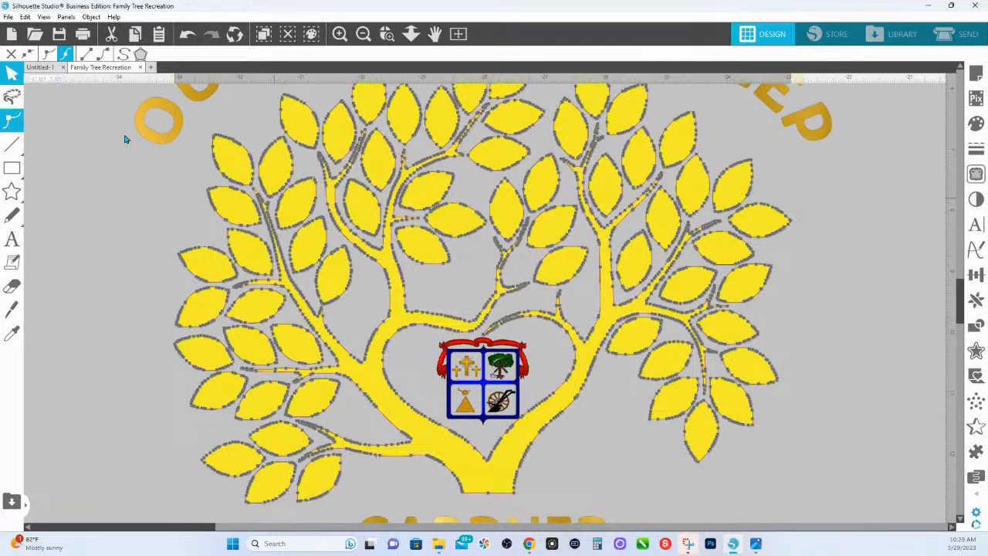
{"action": "right_click", "coordinate": [9, 73]}
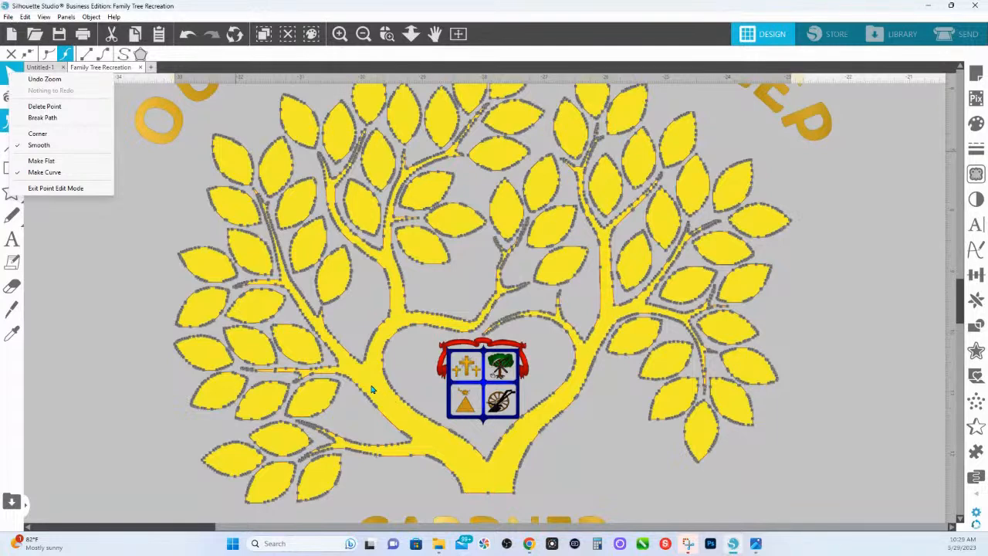
{"action": "left_click", "coordinate": [47, 187]}
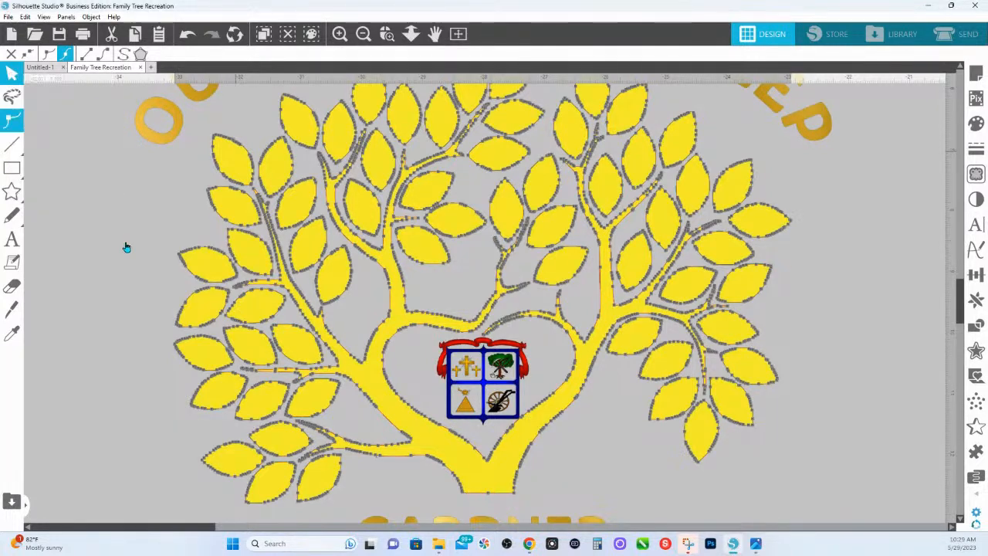
{"action": "left_click", "coordinate": [346, 357]}
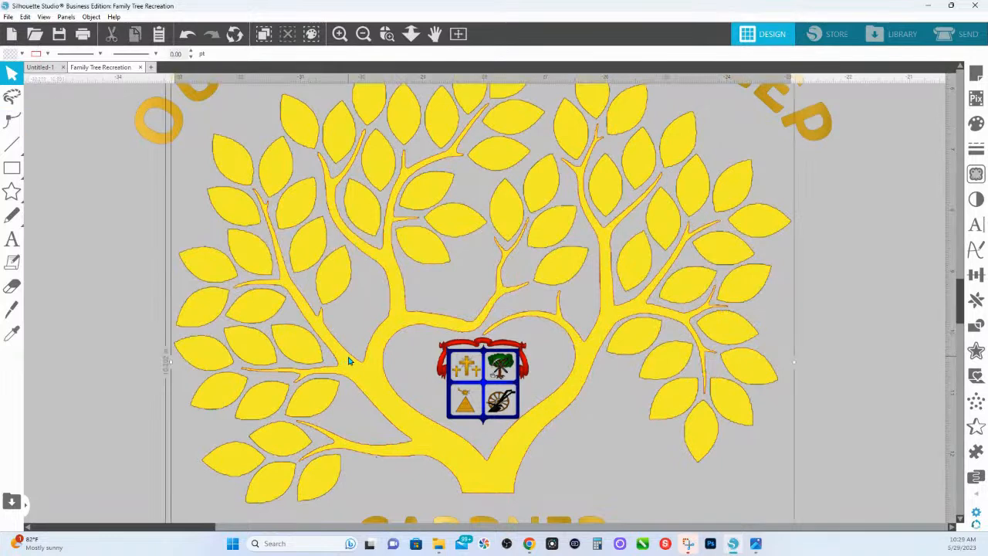
{"action": "right_click", "coordinate": [348, 359]}
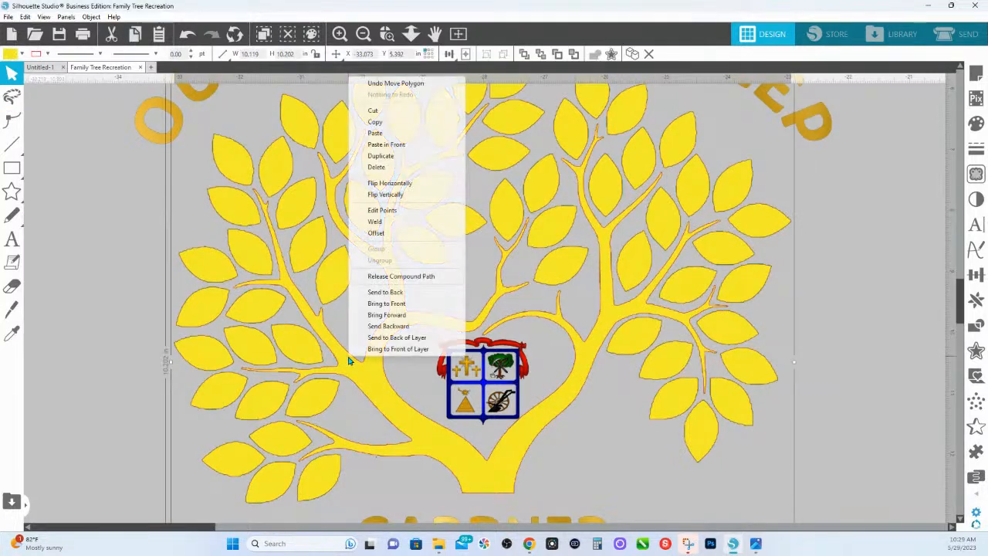
{"action": "left_click", "coordinate": [393, 279]}
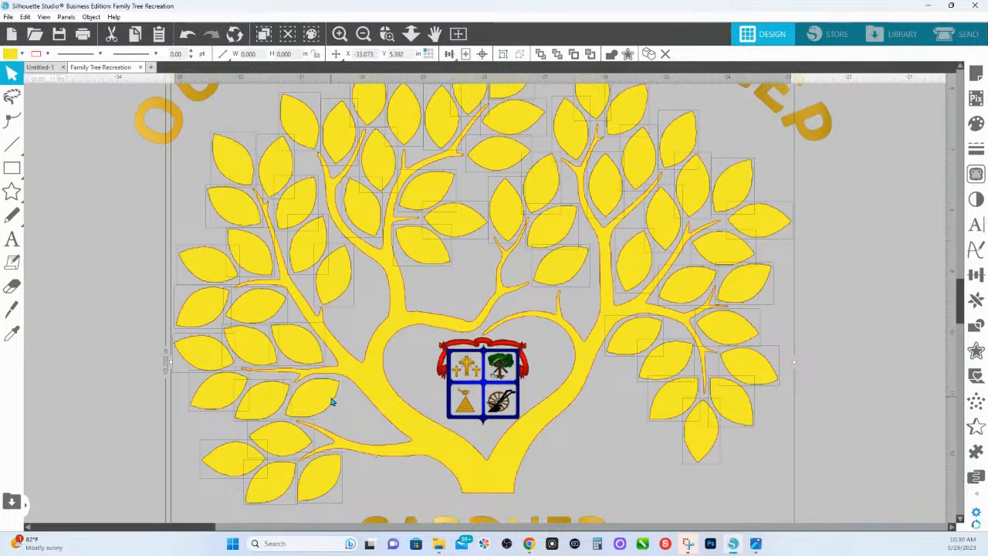
{"action": "key", "text": "Delete"}
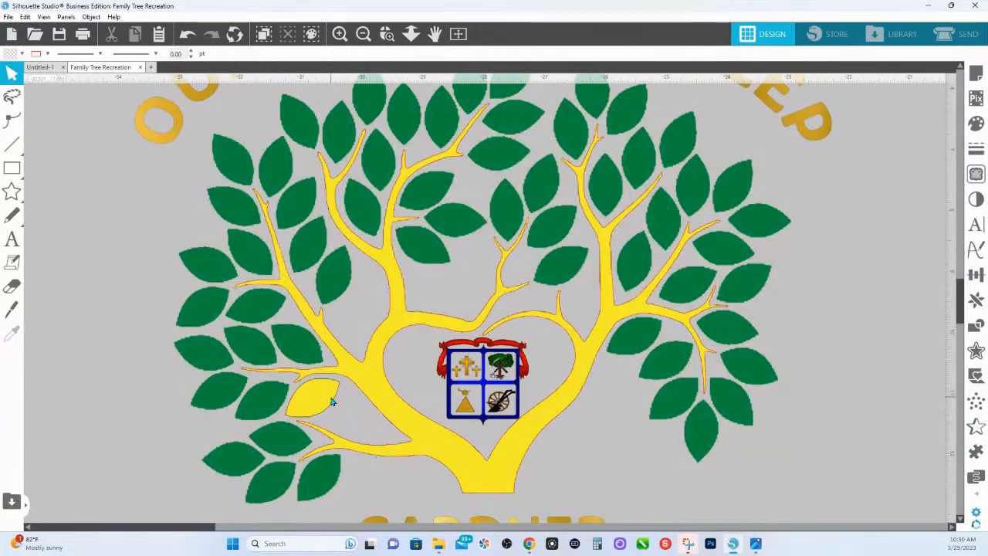
Open the document's layer list and add a second layer above Layer 1
{"action": "left_click", "coordinate": [410, 33]}
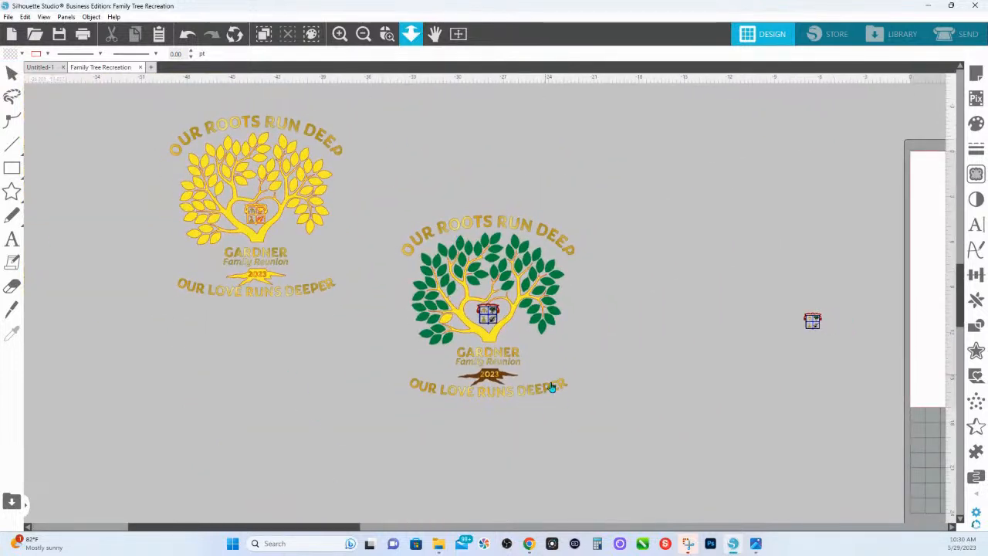
{"action": "left_click", "coordinate": [384, 36]}
{"action": "left_click_drag", "start_coordinate": [407, 205], "coordinate": [668, 453]}
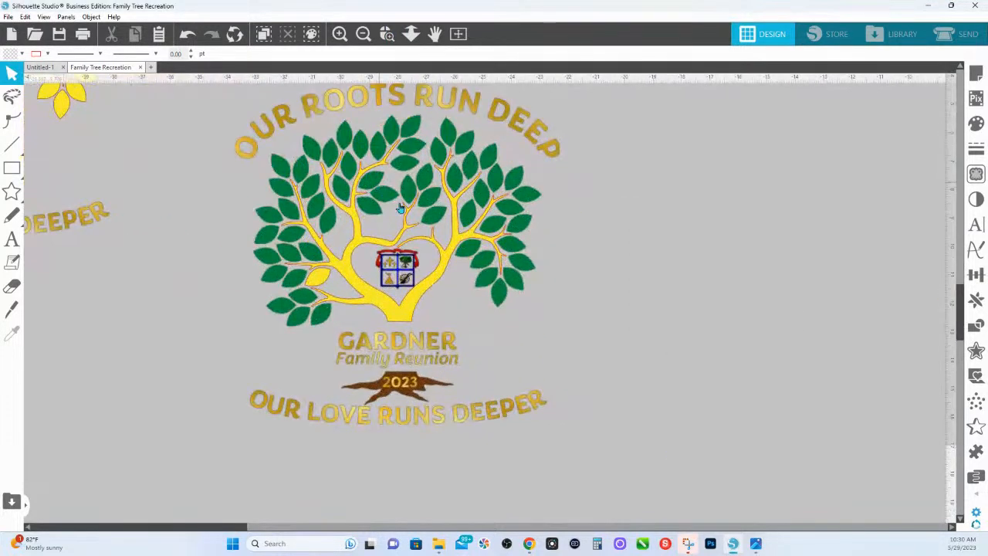
{"action": "left_click", "coordinate": [488, 145]}
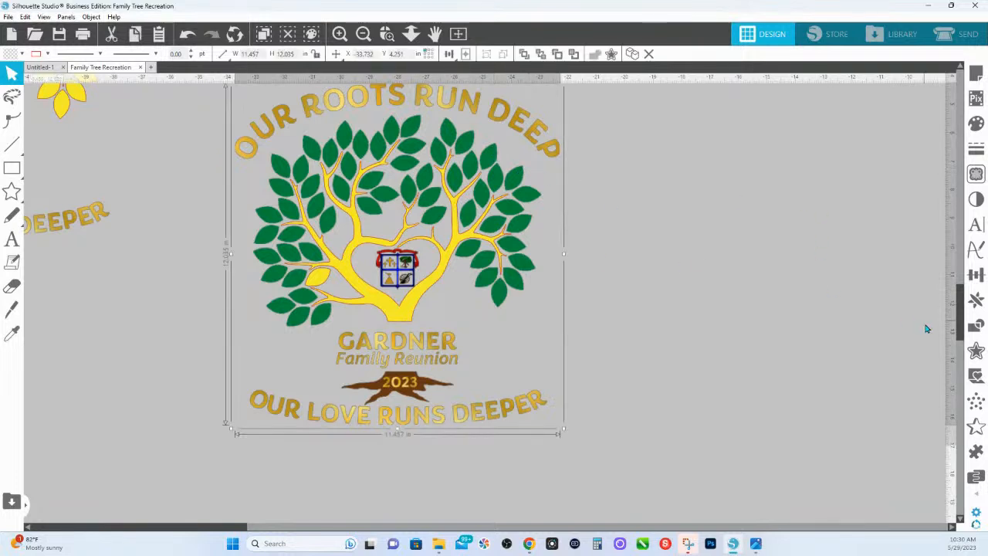
{"action": "mouse_move", "coordinate": [976, 477]}
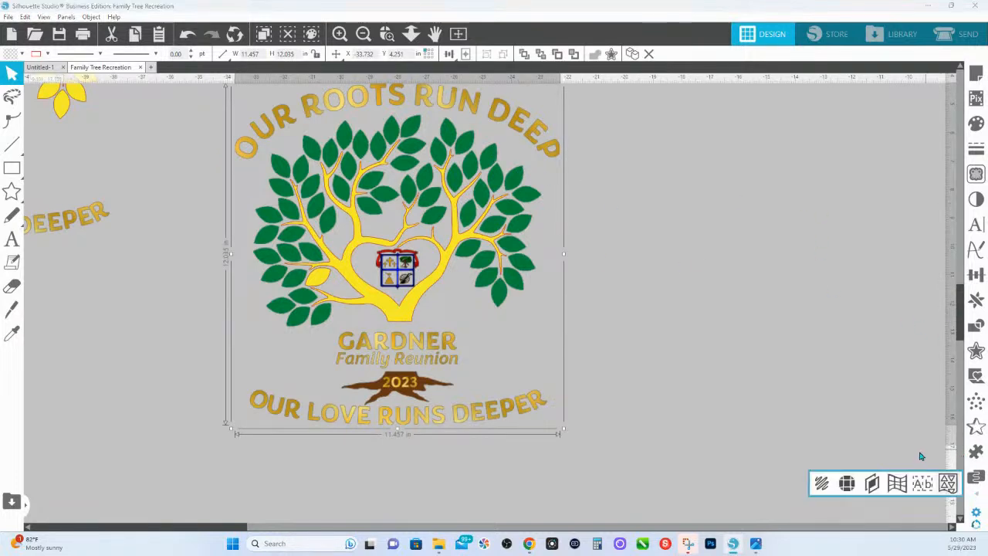
{"action": "left_click", "coordinate": [874, 485]}
{"action": "left_click_drag", "start_coordinate": [852, 90], "coordinate": [395, 185]}
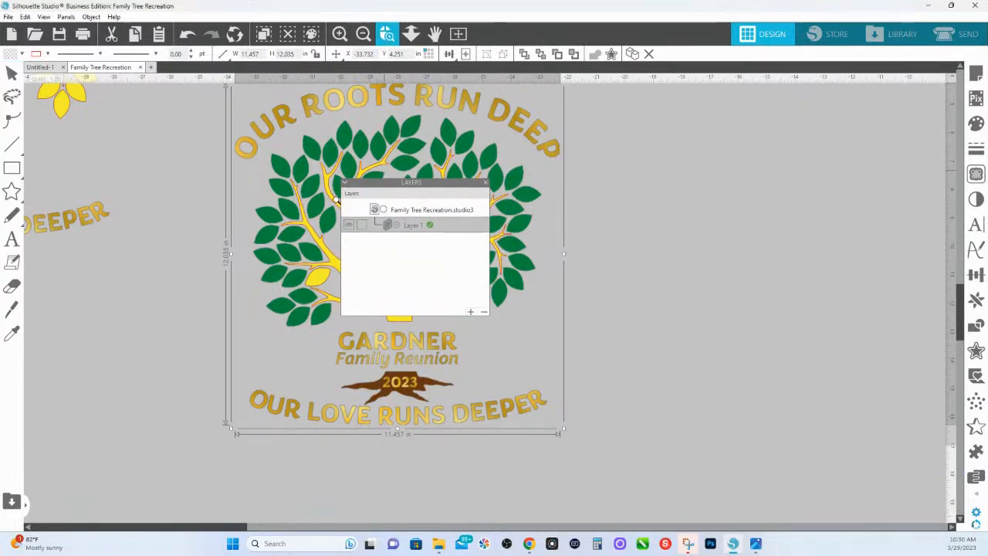
{"action": "scroll", "coordinate": [624, 291], "scroll_direction": "up", "scroll_amount": 3}
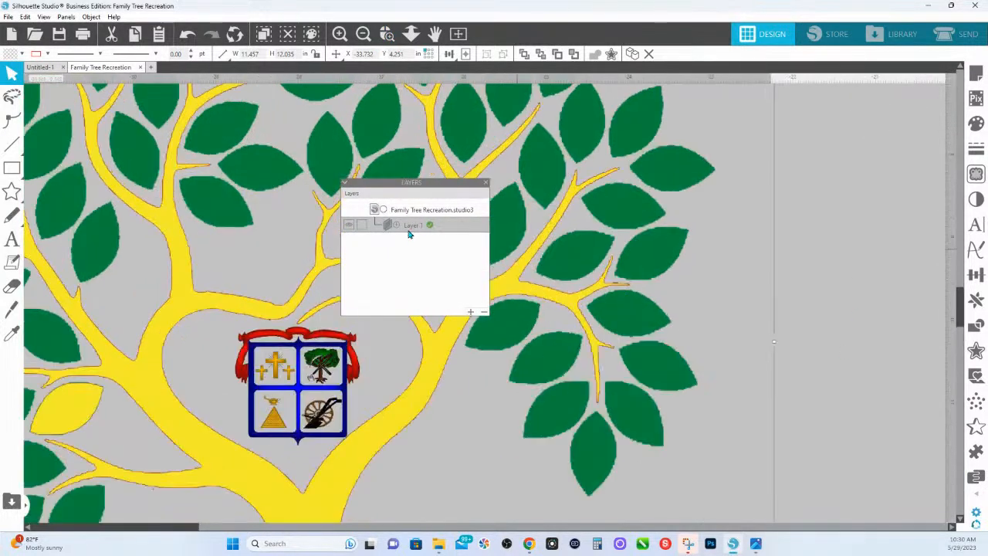
{"action": "left_click", "coordinate": [470, 312]}
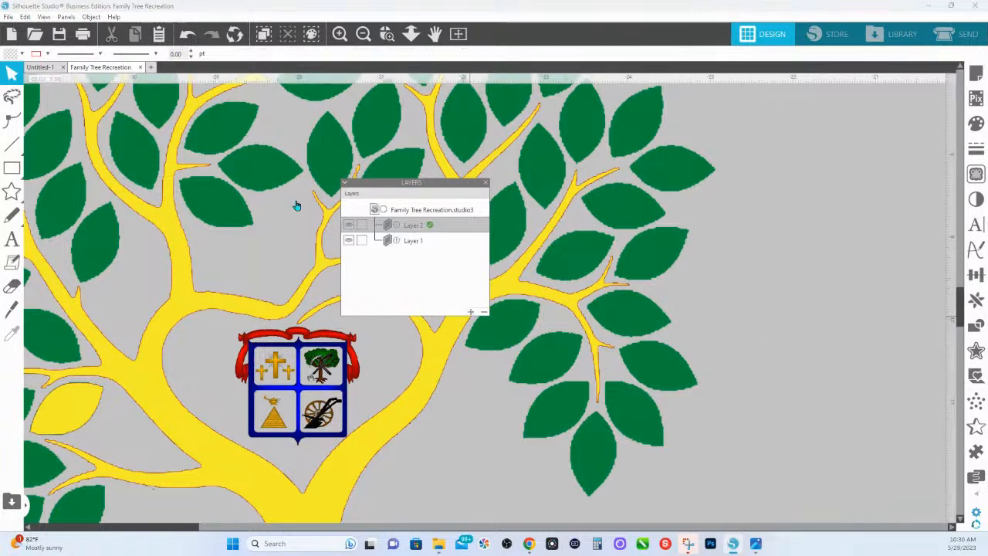
Bring the yellow tree and single leaf traces to the front, into Layer 2, and lock Layer 1
{"action": "left_click", "coordinate": [396, 242]}
{"action": "left_click", "coordinate": [406, 409]}
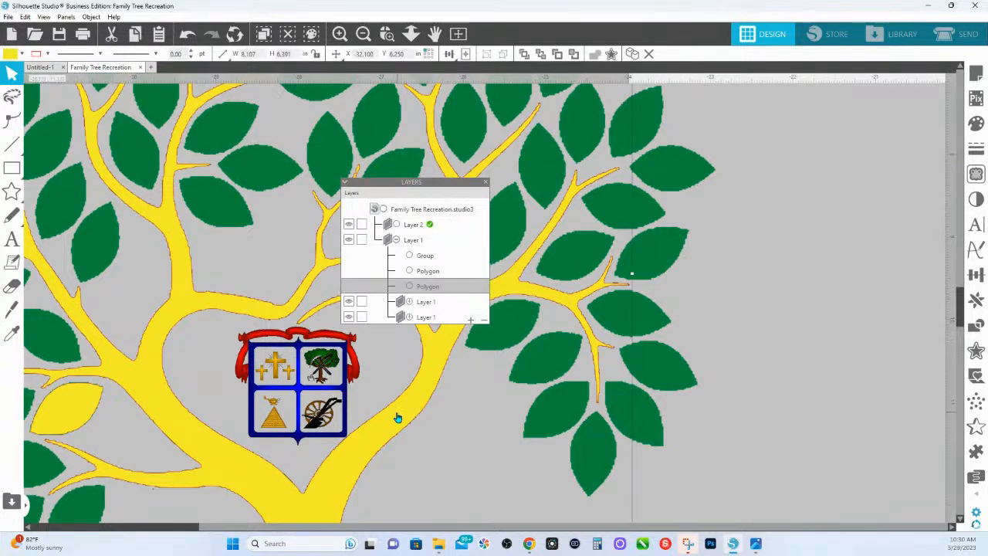
{"action": "left_click", "coordinate": [84, 410]}
{"action": "right_click", "coordinate": [155, 392]}
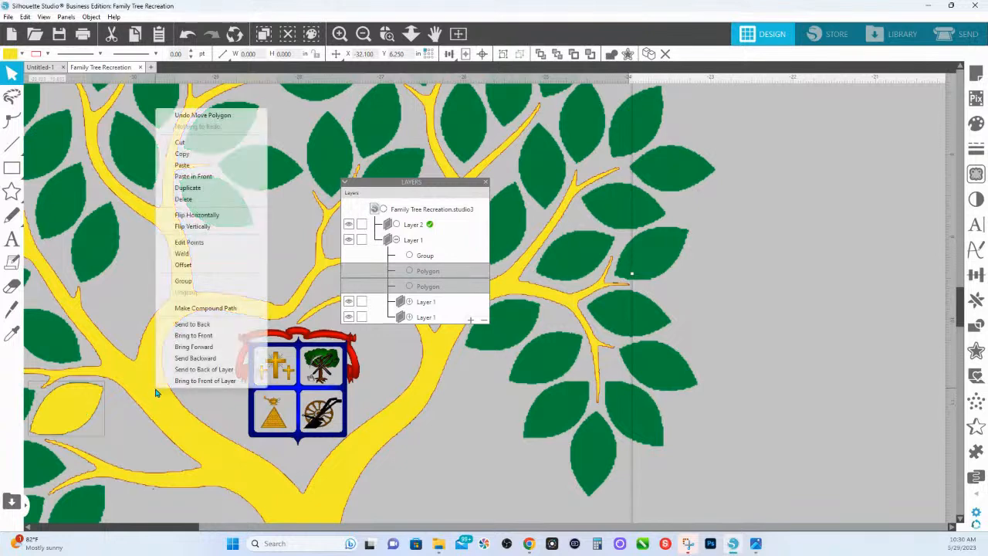
{"action": "left_click", "coordinate": [199, 338]}
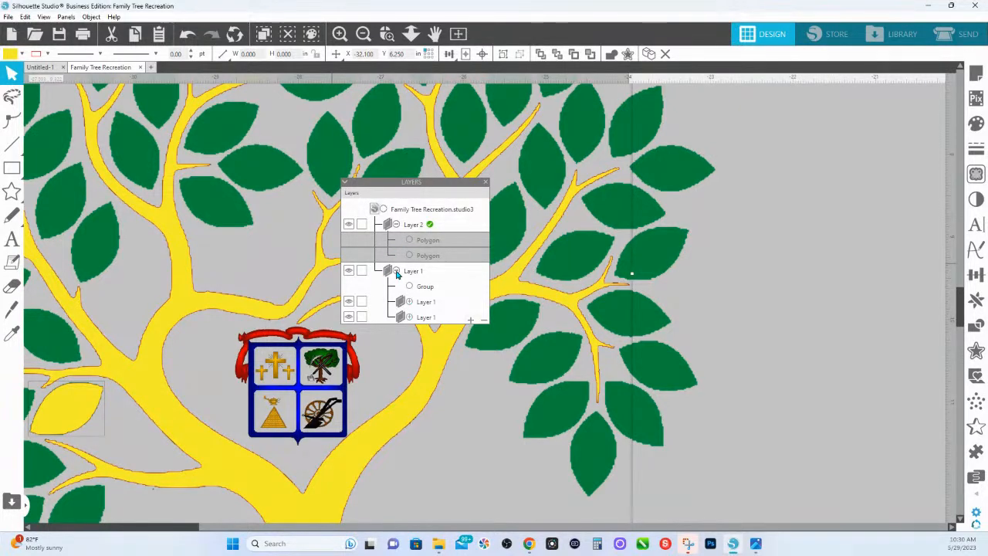
{"action": "left_click", "coordinate": [396, 272]}
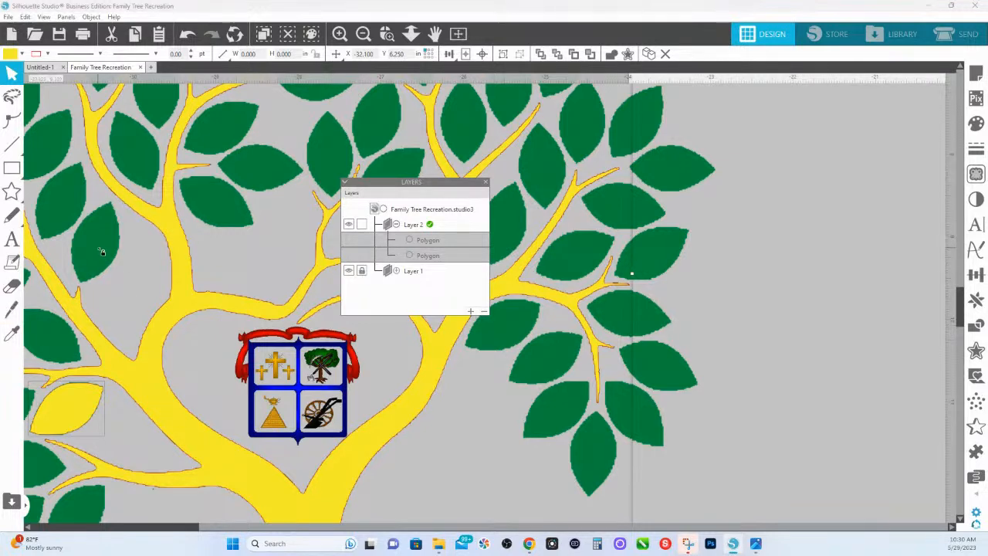
Examine the edit points along the outlines of the yellow tree trace and the traced leaf beneath the lower-left branch
{"action": "left_click", "coordinate": [387, 33]}
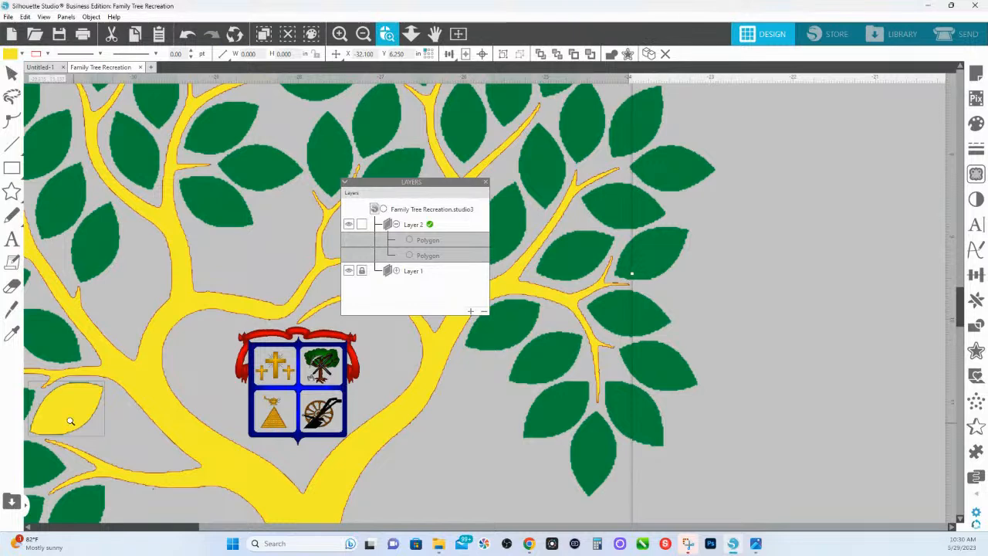
{"action": "left_click_drag", "start_coordinate": [42, 363], "coordinate": [223, 447]}
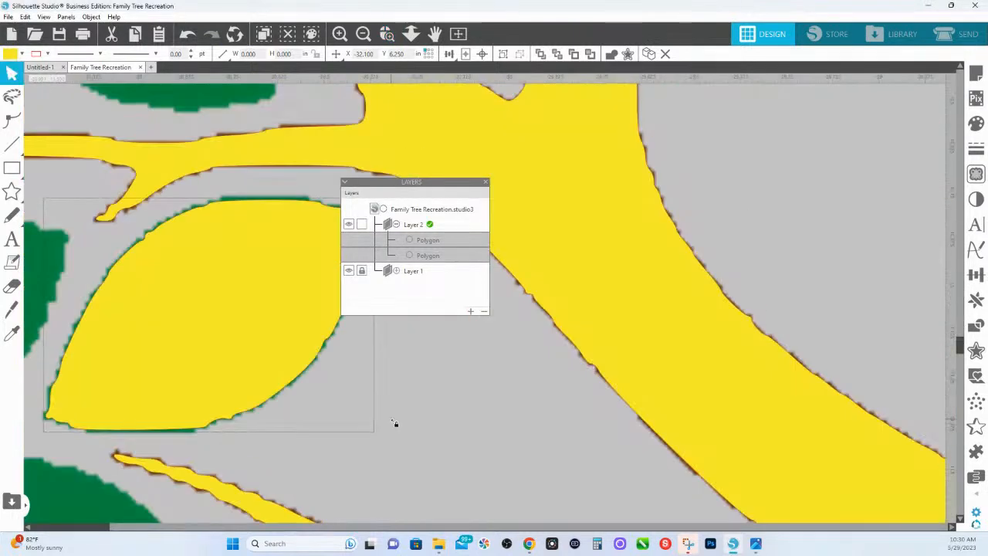
{"action": "left_click_drag", "start_coordinate": [413, 183], "coordinate": [590, 193]}
{"action": "left_click_drag", "start_coordinate": [267, 331], "coordinate": [496, 307]}
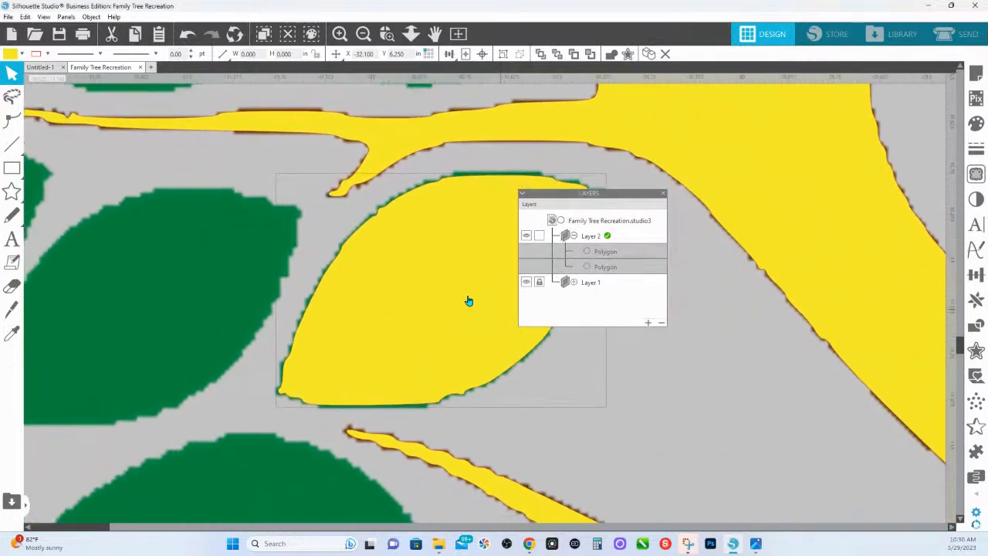
{"action": "left_click_drag", "start_coordinate": [547, 195], "coordinate": [796, 195]}
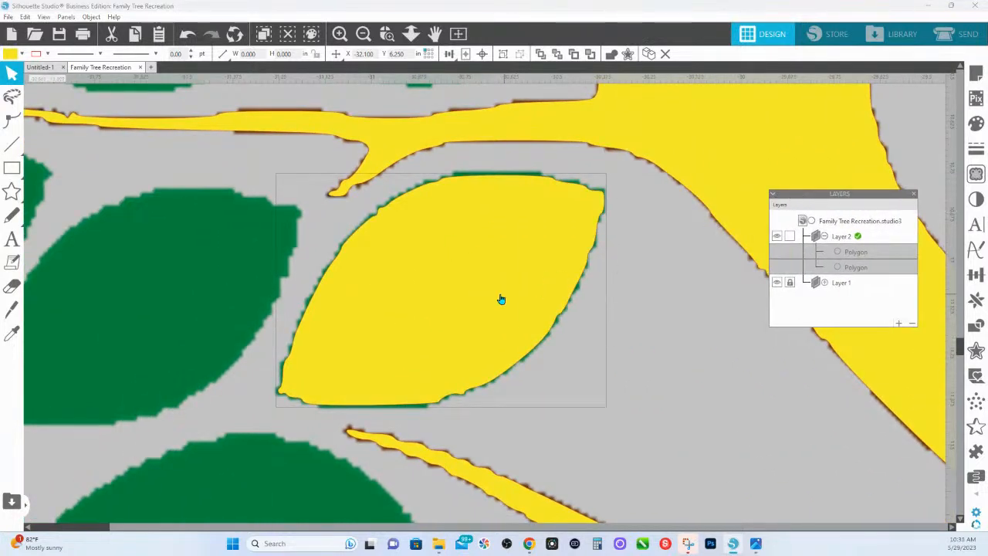
{"action": "double_click", "coordinate": [501, 297]}
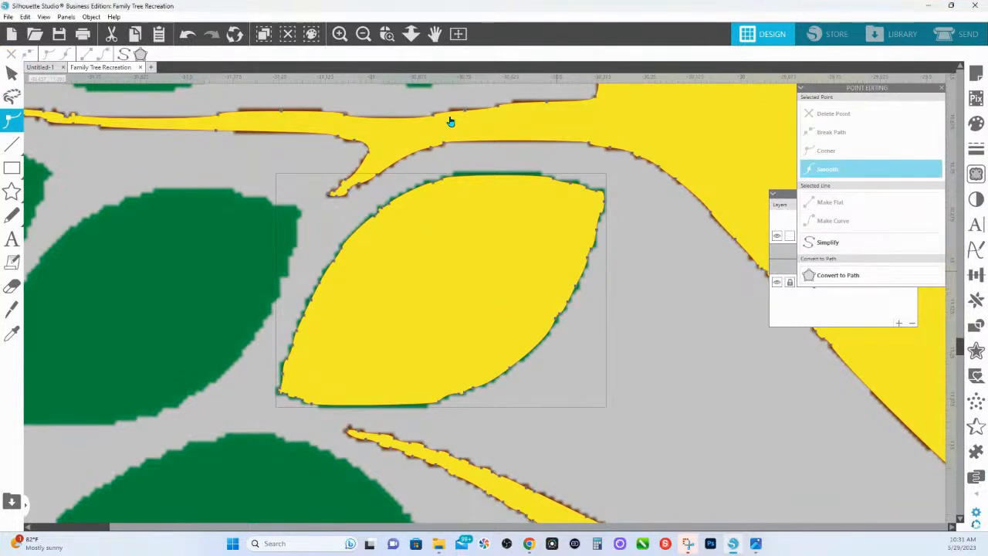
{"action": "left_click", "coordinate": [11, 73]}
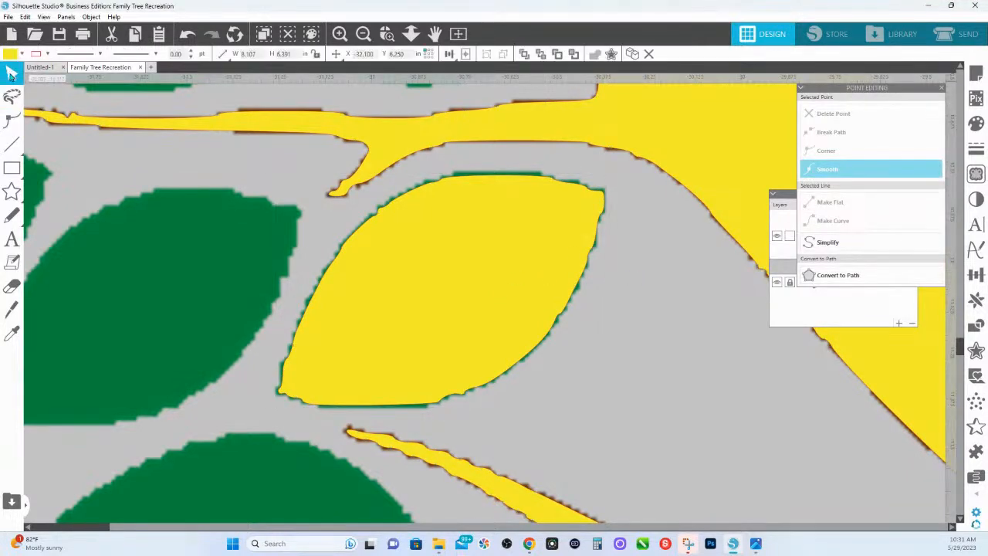
{"action": "right_click", "coordinate": [359, 254]}
{"action": "double_click", "coordinate": [371, 243]}
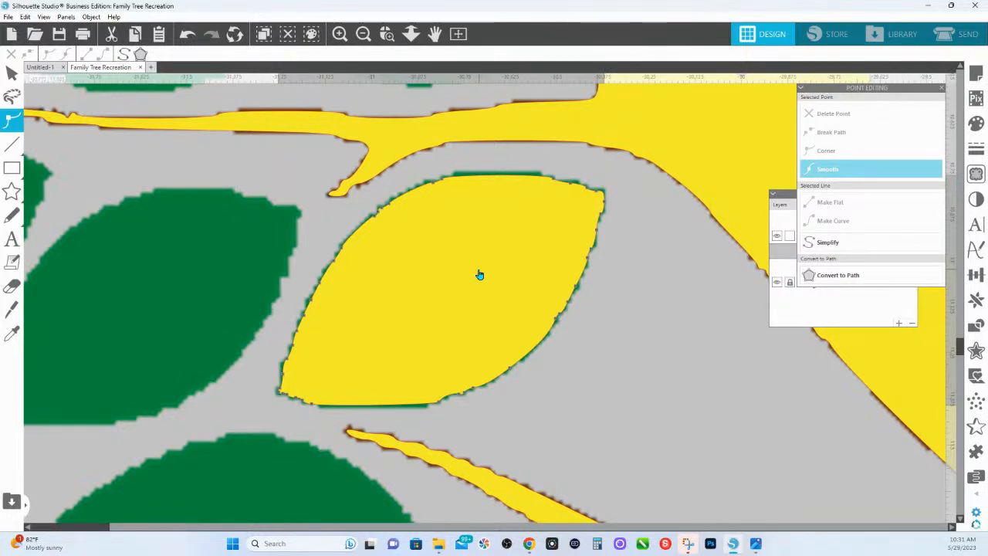
Draw an ellipse about 0.65 by 0.39 in over the green leaf beside the yellow traced leaf
{"action": "left_click_drag", "start_coordinate": [206, 319], "coordinate": [430, 285]}
{"action": "mouse_move", "coordinate": [14, 148]}
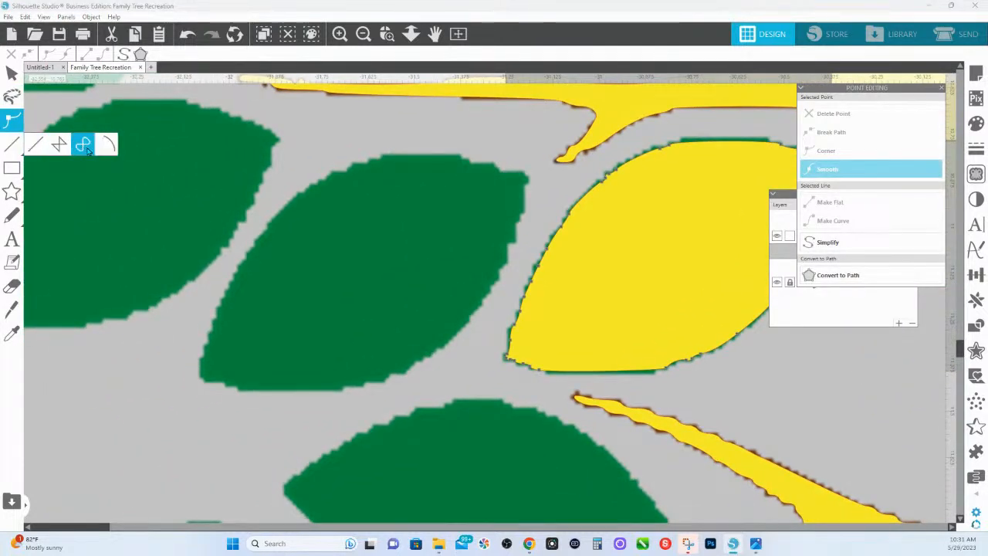
{"action": "mouse_move", "coordinate": [20, 176]}
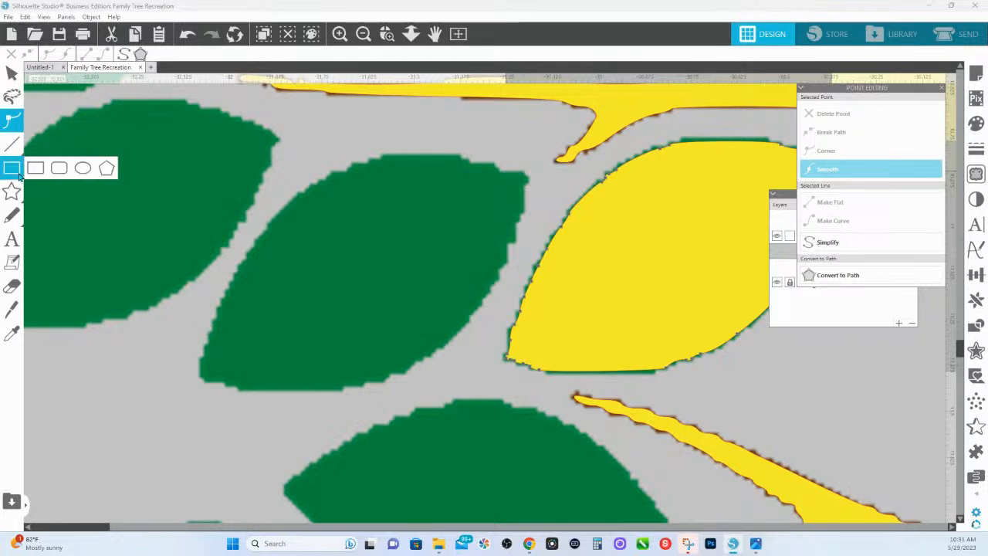
{"action": "left_click", "coordinate": [85, 169]}
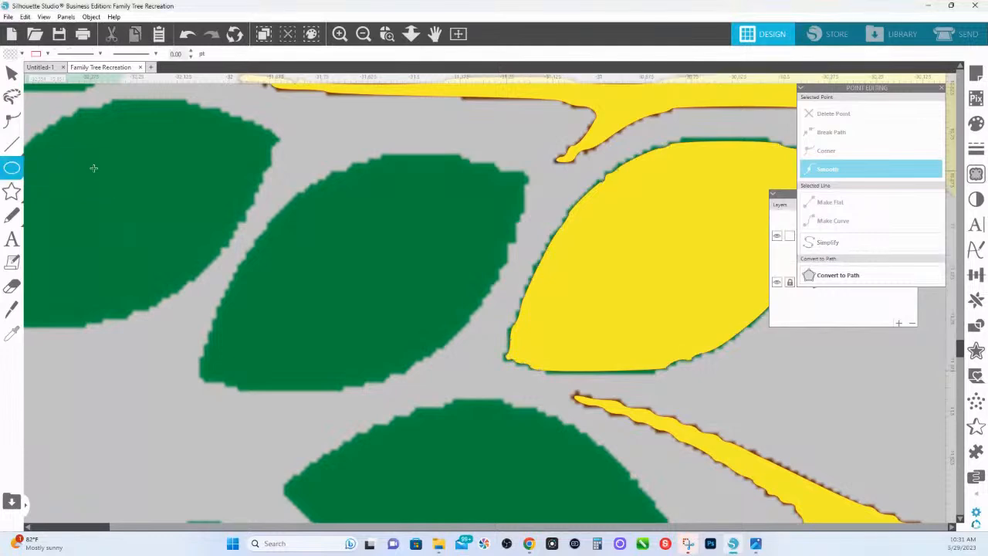
{"action": "left_click_drag", "start_coordinate": [238, 207], "coordinate": [487, 356]}
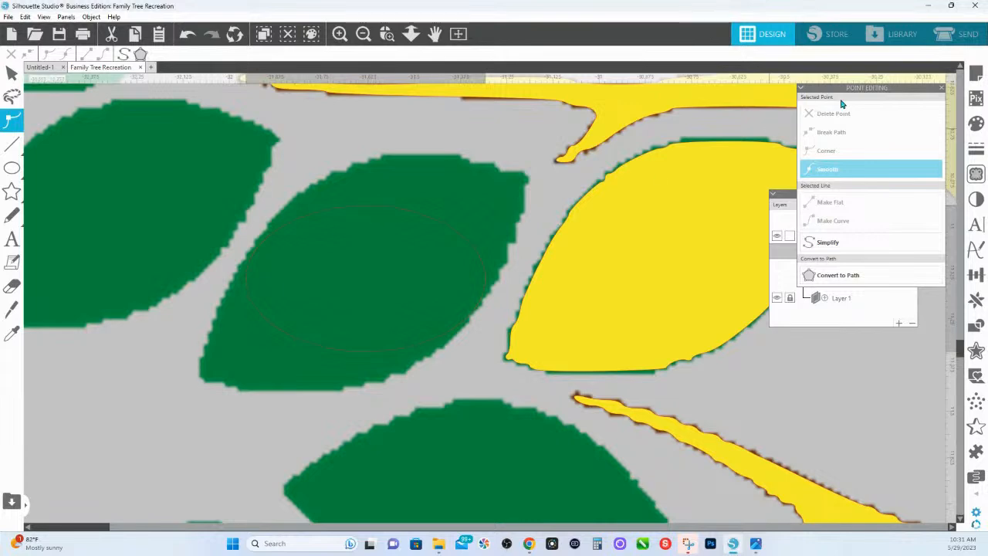
Fill the ellipse with lime green and rotate it counterclockwise to match the slant of the green leaf beneath it
{"action": "left_click", "coordinate": [976, 124]}
{"action": "left_click", "coordinate": [889, 177]}
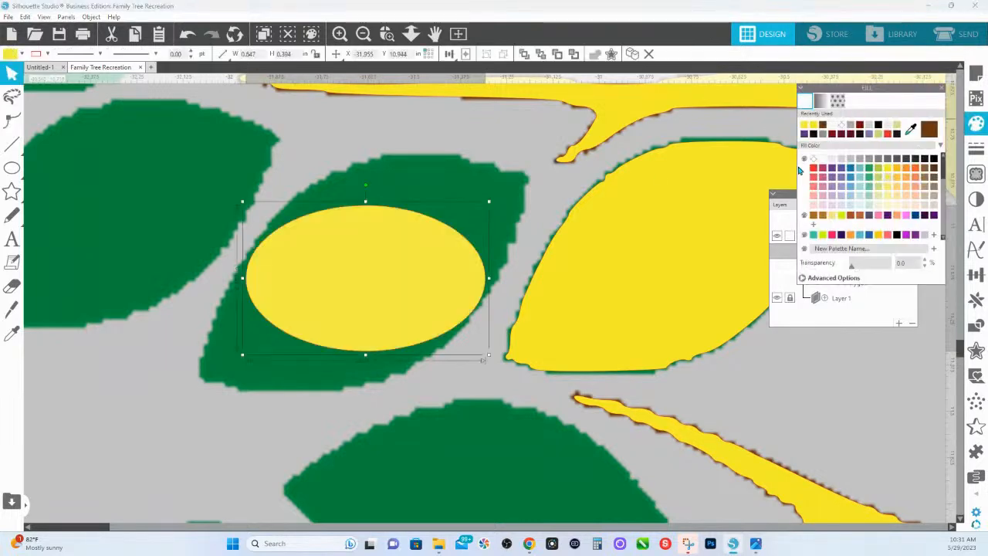
{"action": "left_click", "coordinate": [841, 217]}
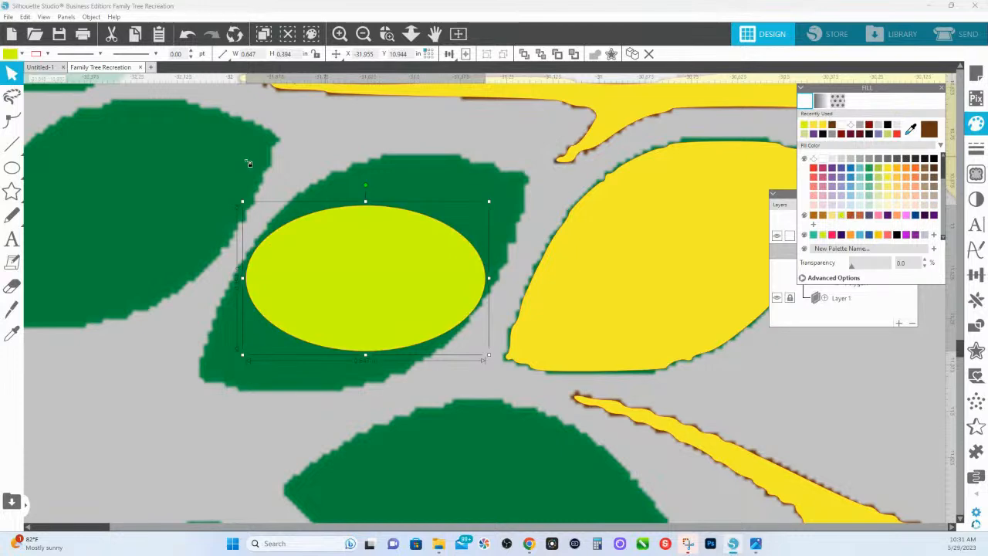
{"action": "left_click_drag", "start_coordinate": [365, 185], "coordinate": [316, 196]}
{"action": "left_click_drag", "start_coordinate": [326, 270], "coordinate": [401, 224]}
Stretch the ellipse's two end points out to the lower-left and upper-right tips of the green leaf
{"action": "double_click", "coordinate": [403, 224]}
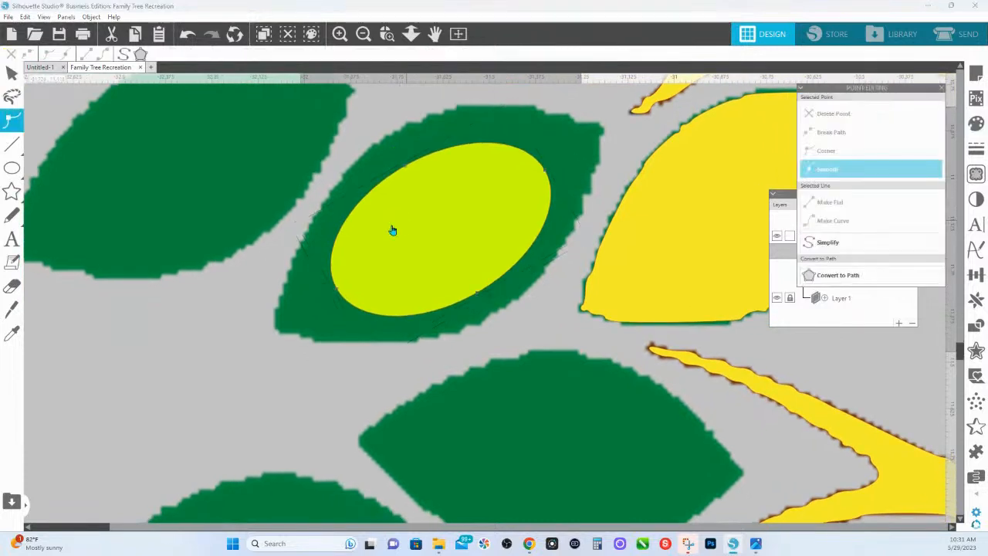
{"action": "left_click", "coordinate": [337, 291]}
{"action": "left_click_drag", "start_coordinate": [337, 291], "coordinate": [276, 328]}
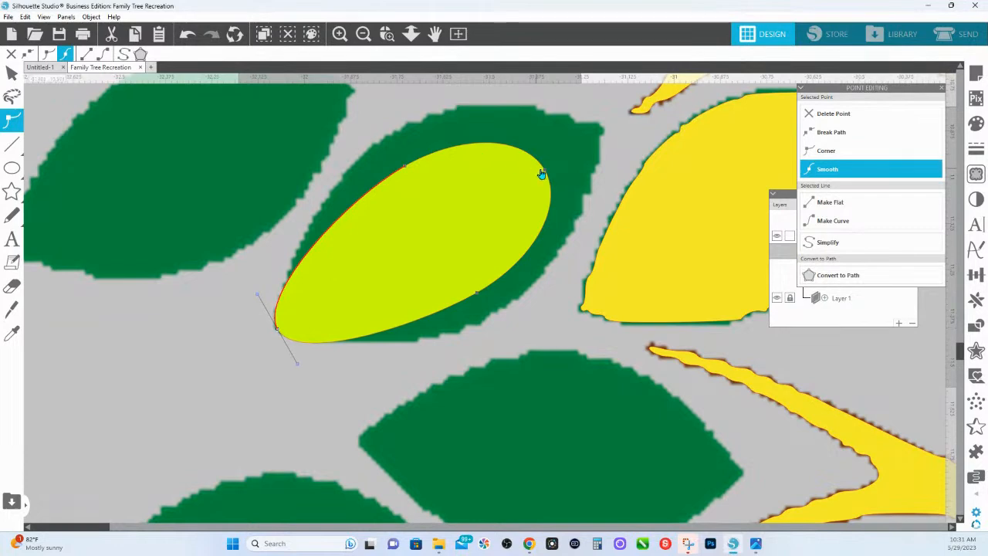
{"action": "left_click_drag", "start_coordinate": [540, 171], "coordinate": [605, 126]}
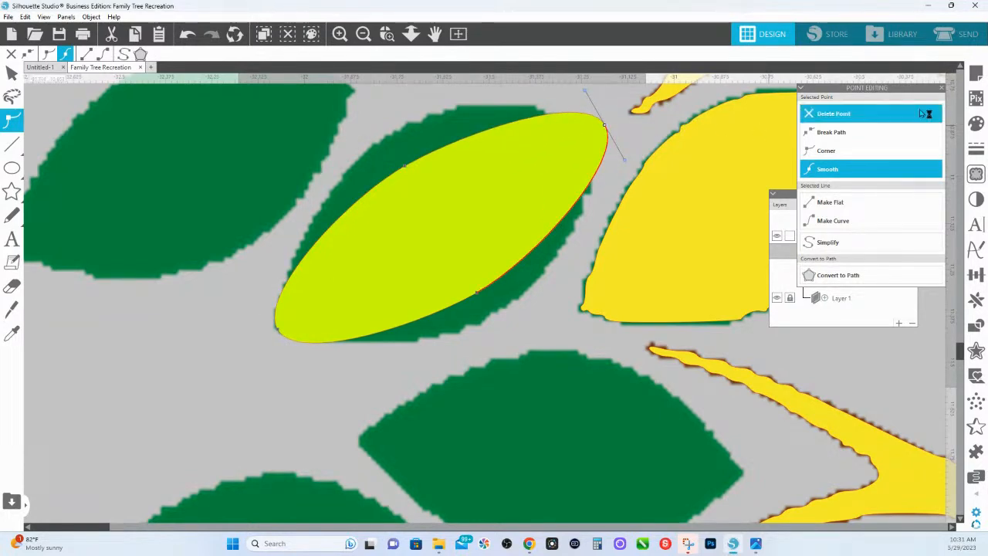
{"action": "left_click", "coordinate": [619, 140]}
{"action": "left_click", "coordinate": [552, 156]}
Make the ellipse's fill partly transparent and pull its two side points outward to the edges of the green leaf
{"action": "left_click", "coordinate": [975, 124]}
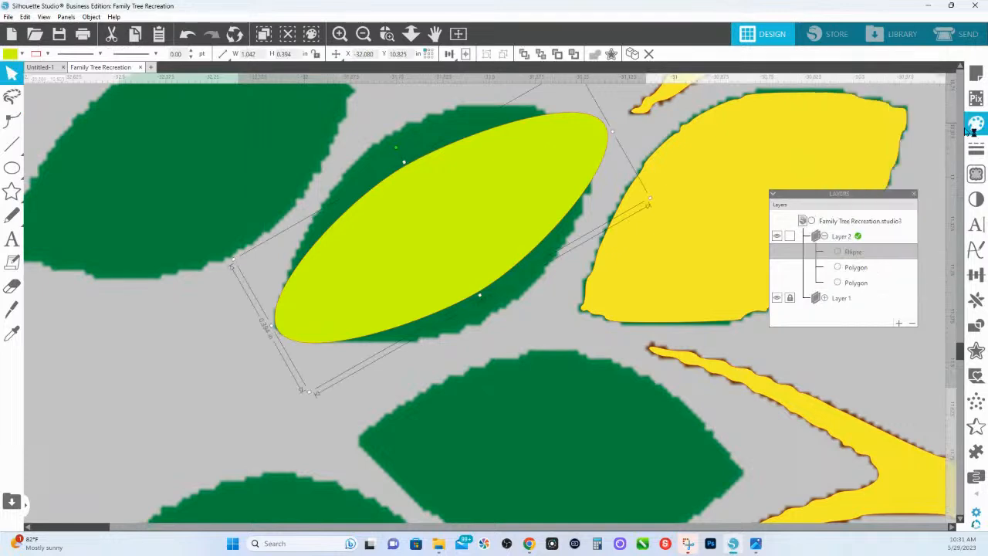
{"action": "left_click_drag", "start_coordinate": [852, 267], "coordinate": [878, 263]}
{"action": "double_click", "coordinate": [428, 189]}
{"action": "left_click_drag", "start_coordinate": [407, 168], "coordinate": [380, 139]}
{"action": "left_click_drag", "start_coordinate": [479, 295], "coordinate": [494, 318]}
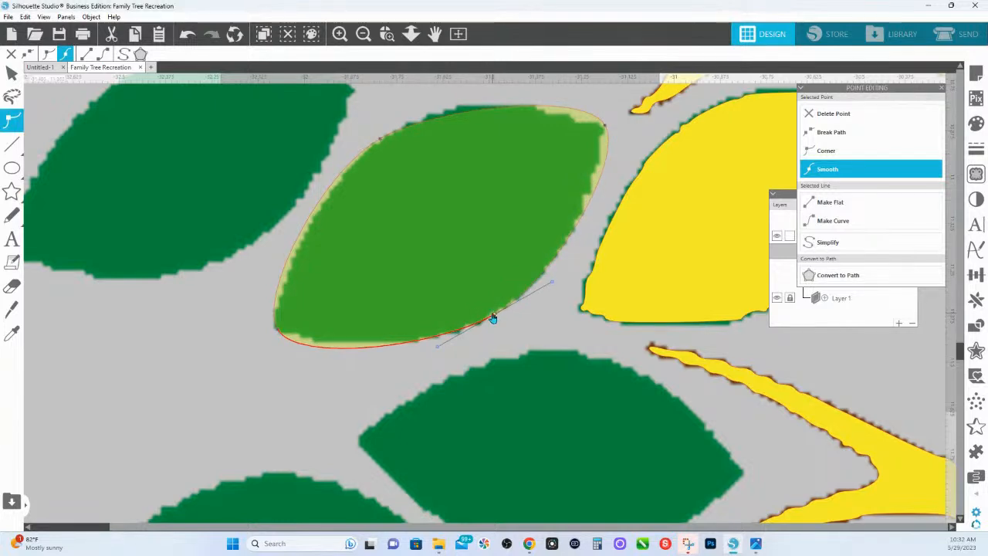
Convert the points at both tips of the ellipse to corner points
{"action": "left_click", "coordinate": [280, 330]}
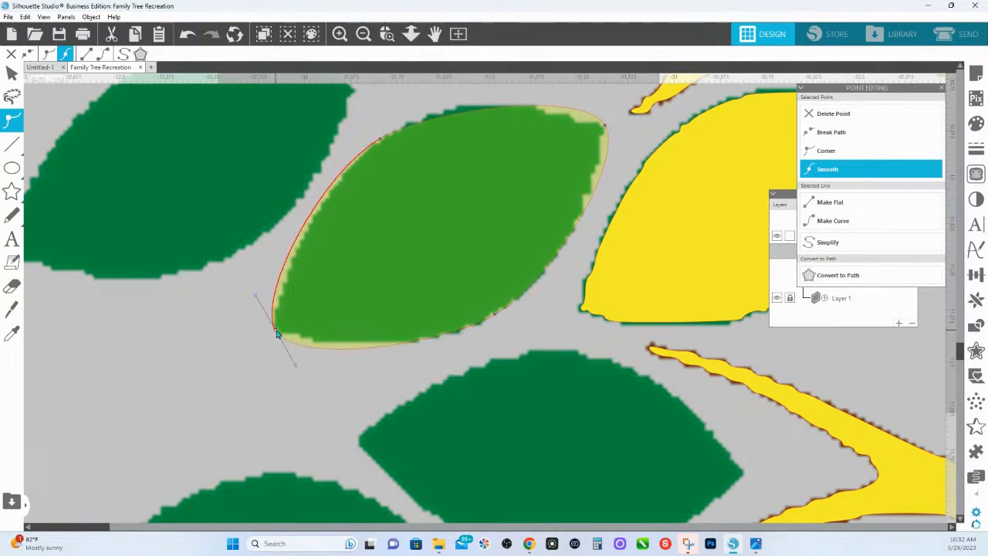
{"action": "left_click", "coordinate": [606, 128]}
{"action": "left_click_drag", "start_coordinate": [831, 87], "coordinate": [439, 168]}
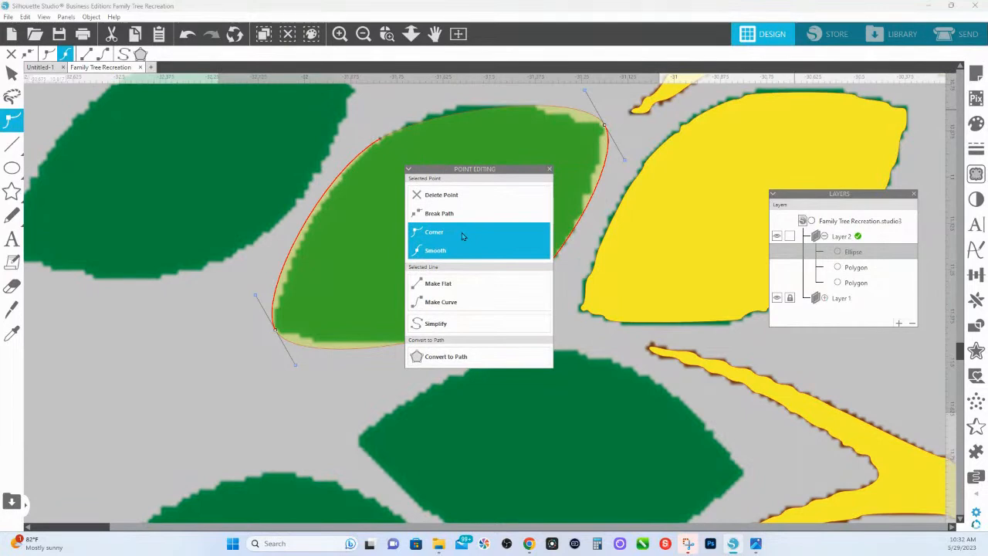
{"action": "left_click", "coordinate": [462, 236]}
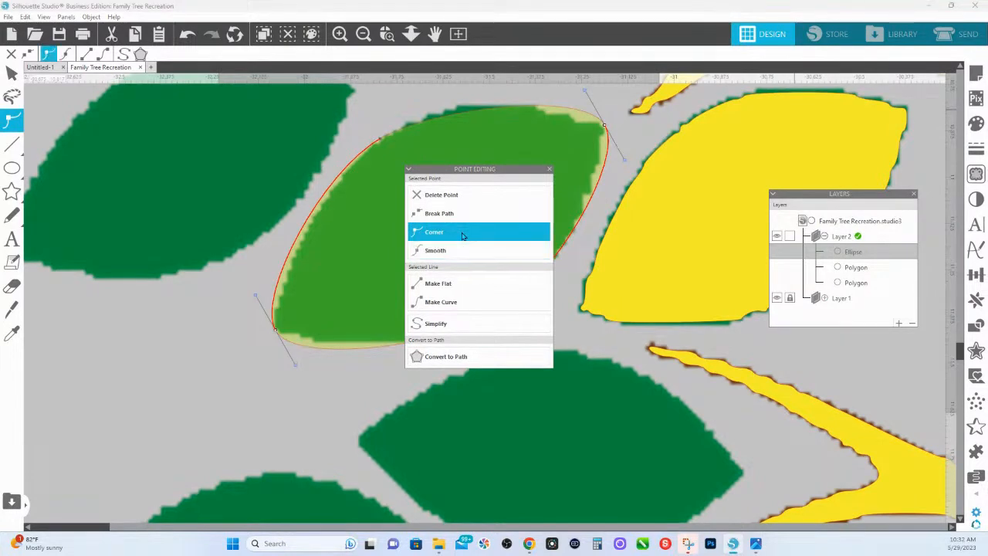
{"action": "left_click_drag", "start_coordinate": [435, 169], "coordinate": [3, 261]}
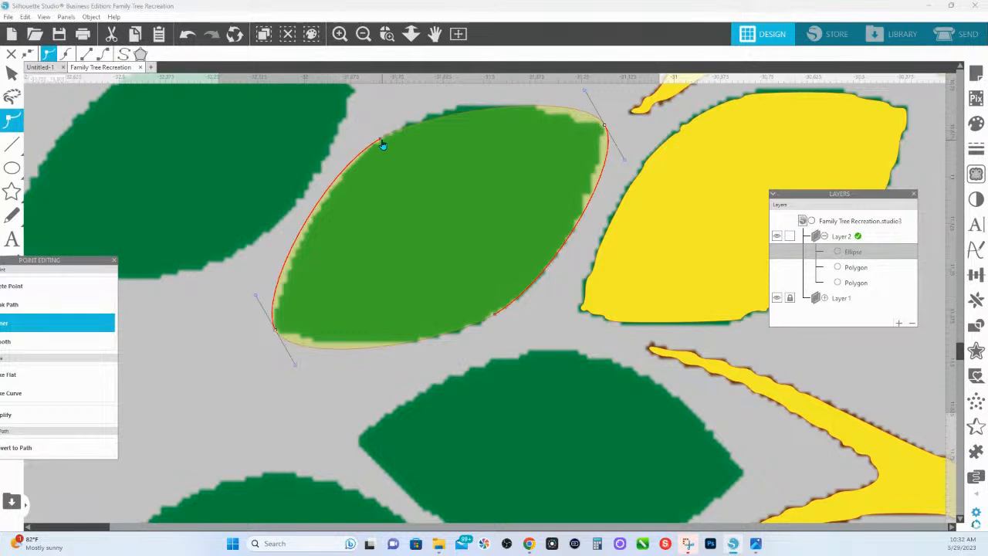
Bend the upper handle of the lower-left tip along the leaf's left edge and nudge the tip point slightly outward
{"action": "left_click", "coordinate": [382, 144]}
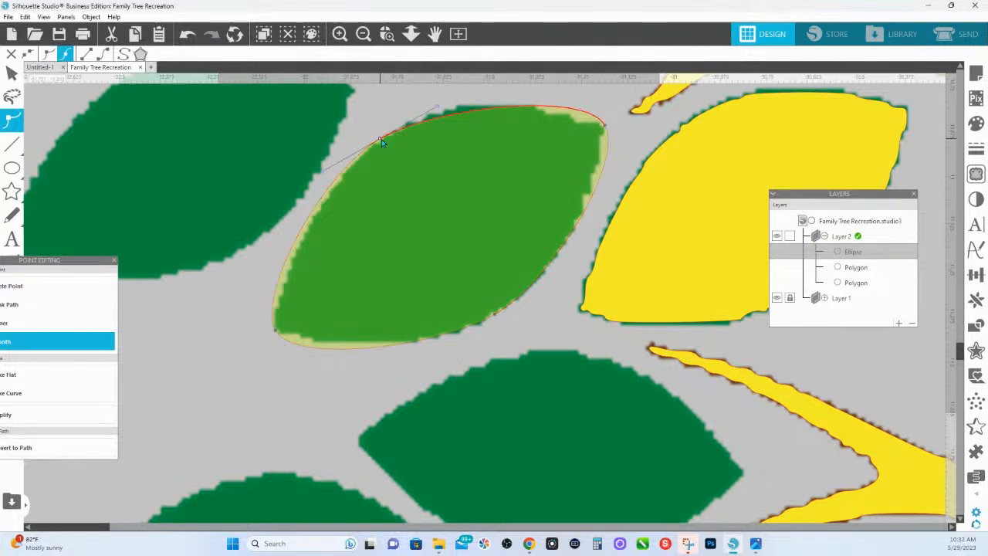
{"action": "left_click", "coordinate": [276, 331]}
{"action": "left_click_drag", "start_coordinate": [257, 298], "coordinate": [290, 259]}
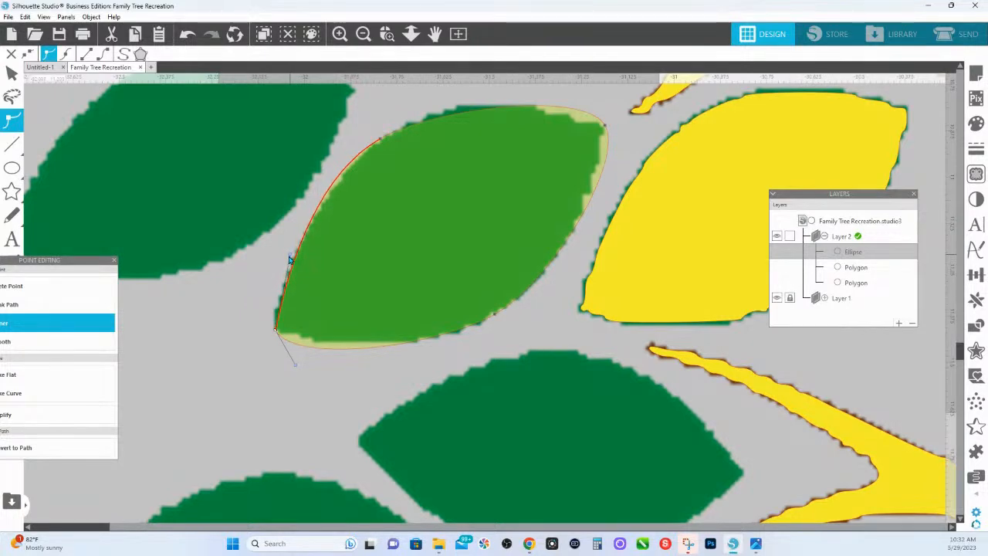
{"action": "left_click_drag", "start_coordinate": [276, 330], "coordinate": [270, 326]}
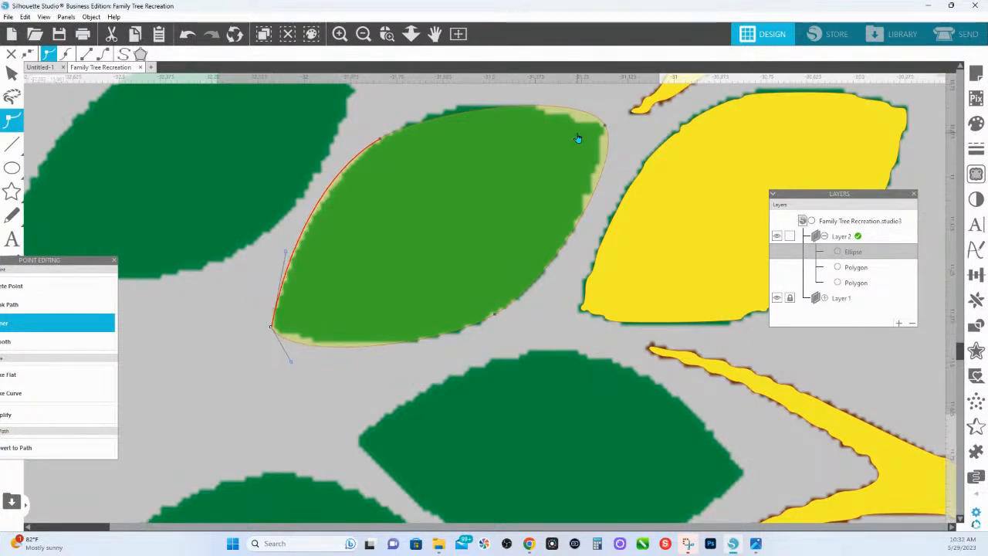
Fit the upper edge to the leaf by bending the upper-right tip's handle, shifting the upper-left point and adding a point along the top
{"action": "left_click", "coordinate": [604, 125]}
{"action": "left_click_drag", "start_coordinate": [587, 92], "coordinate": [535, 99]}
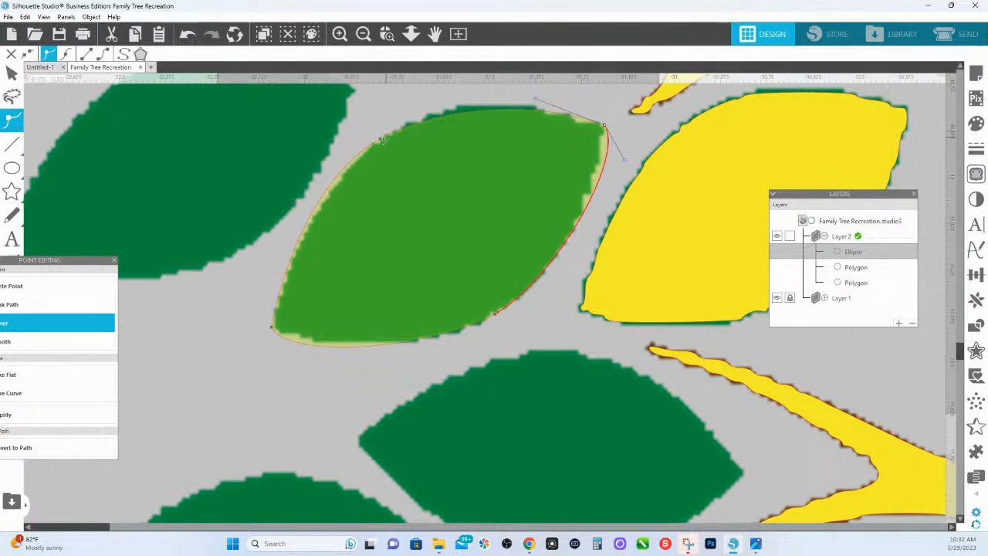
{"action": "left_click_drag", "start_coordinate": [383, 140], "coordinate": [388, 133]}
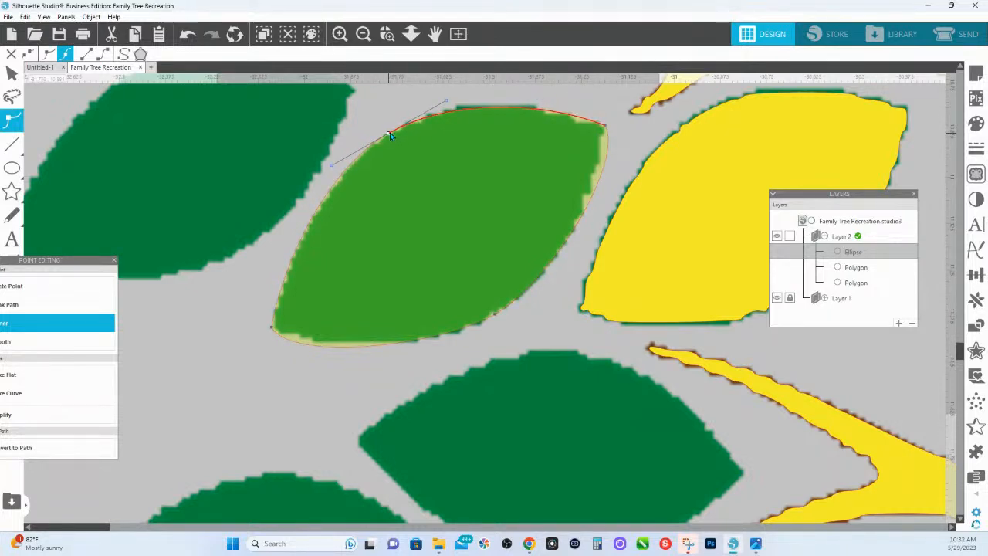
{"action": "left_click", "coordinate": [490, 105]}
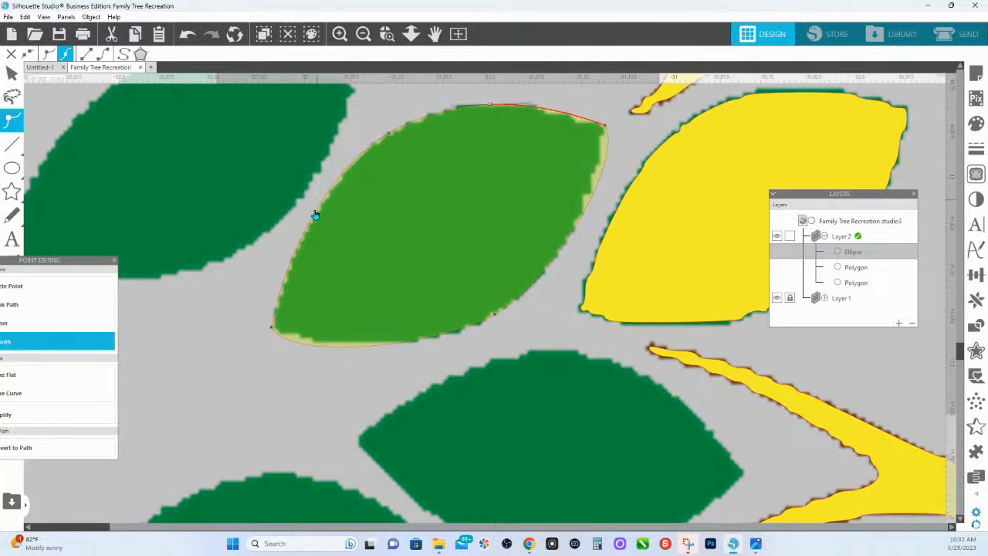
Add a point on the lower edge near the lower-left tip and adjust both points so the outline follows the leaf
{"action": "left_click", "coordinate": [331, 342]}
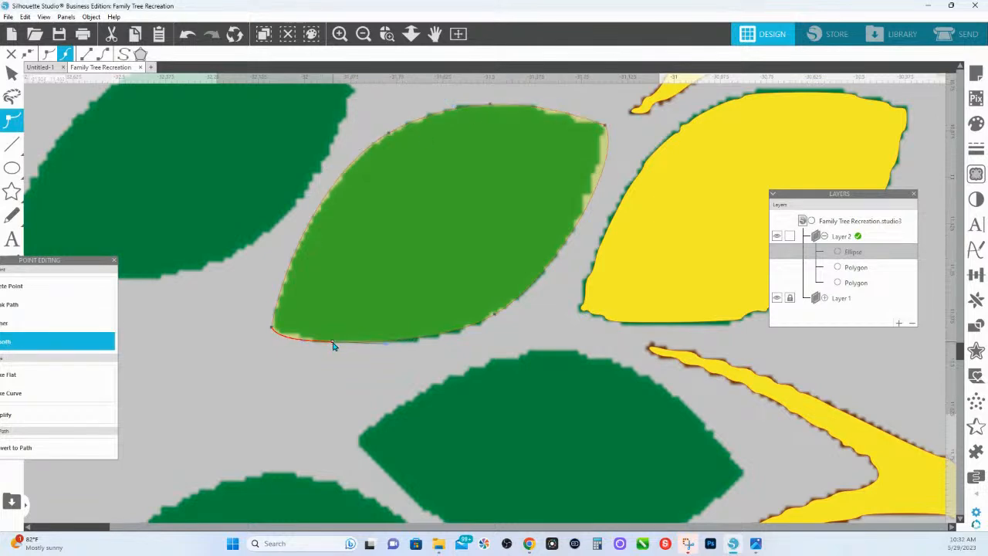
{"action": "left_click", "coordinate": [273, 330]}
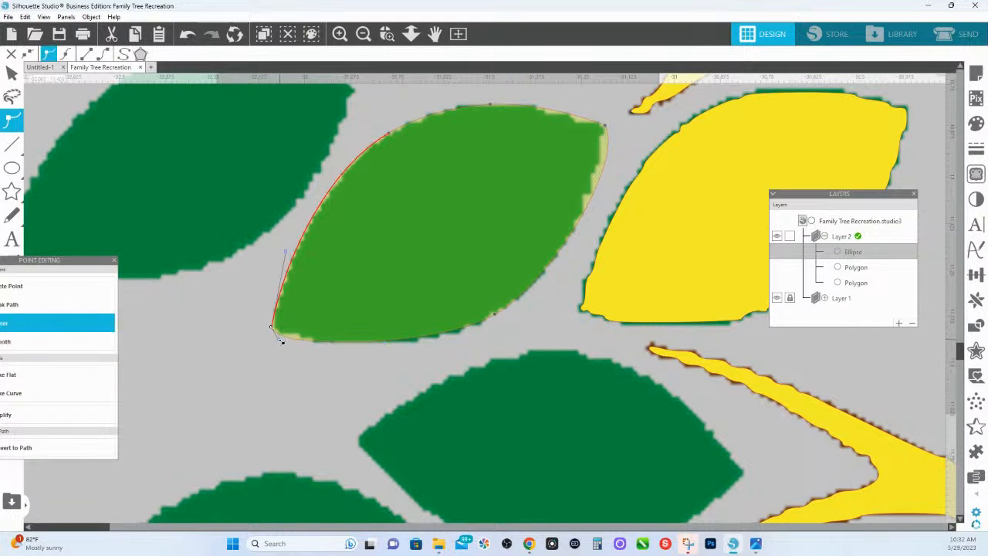
{"action": "left_click", "coordinate": [332, 343]}
{"action": "left_click_drag", "start_coordinate": [332, 343], "coordinate": [272, 335]}
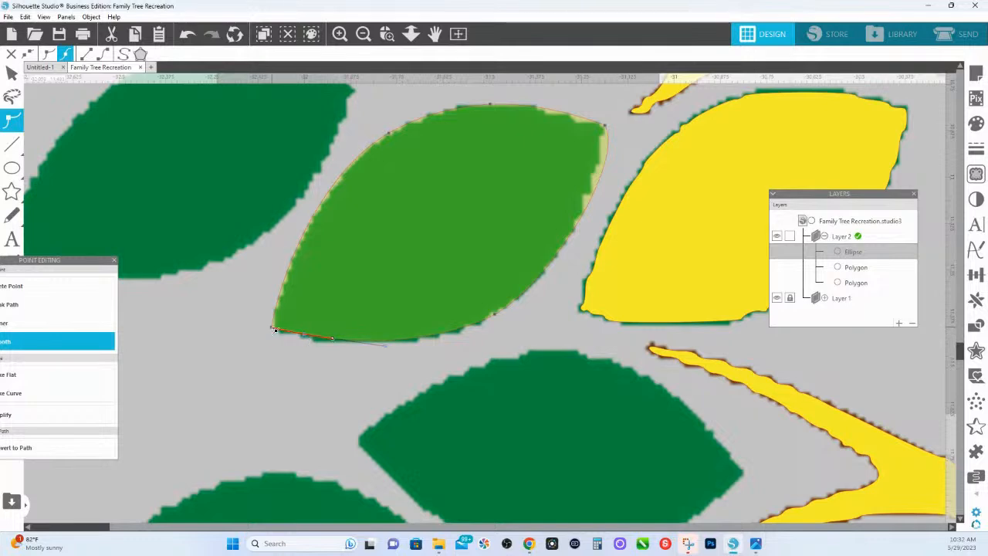
{"action": "left_click", "coordinate": [272, 334]}
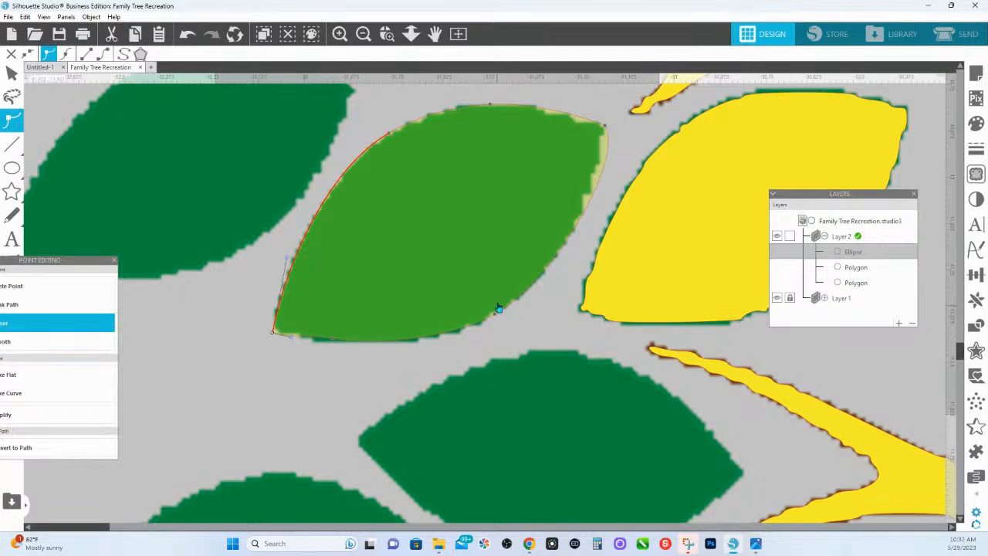
Bend the lower handle of the upper-right tip so the right edge follows the leaf, and select the lower-right point
{"action": "left_click", "coordinate": [605, 127]}
{"action": "left_click_drag", "start_coordinate": [627, 163], "coordinate": [590, 225]}
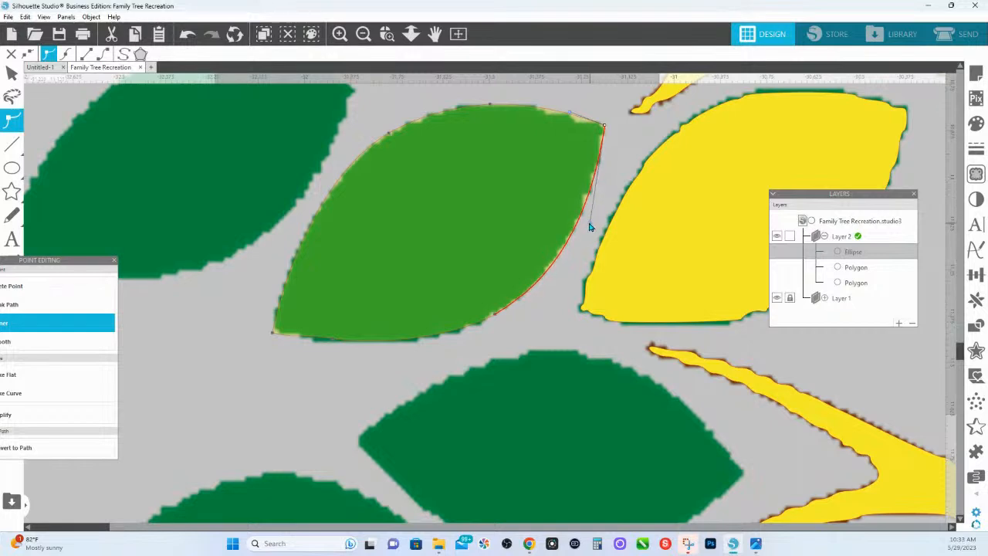
{"action": "left_click", "coordinate": [496, 316]}
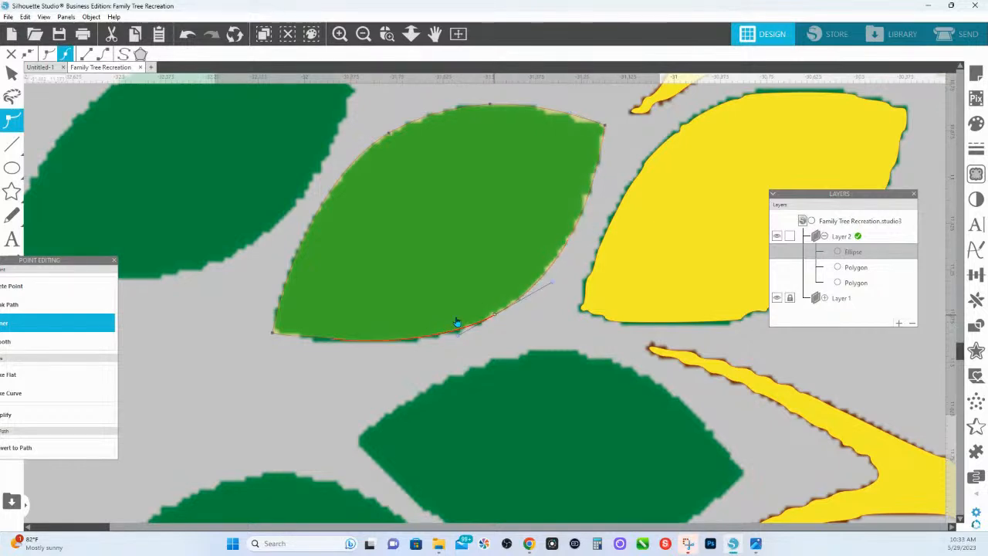
{"action": "left_click", "coordinate": [411, 34]}
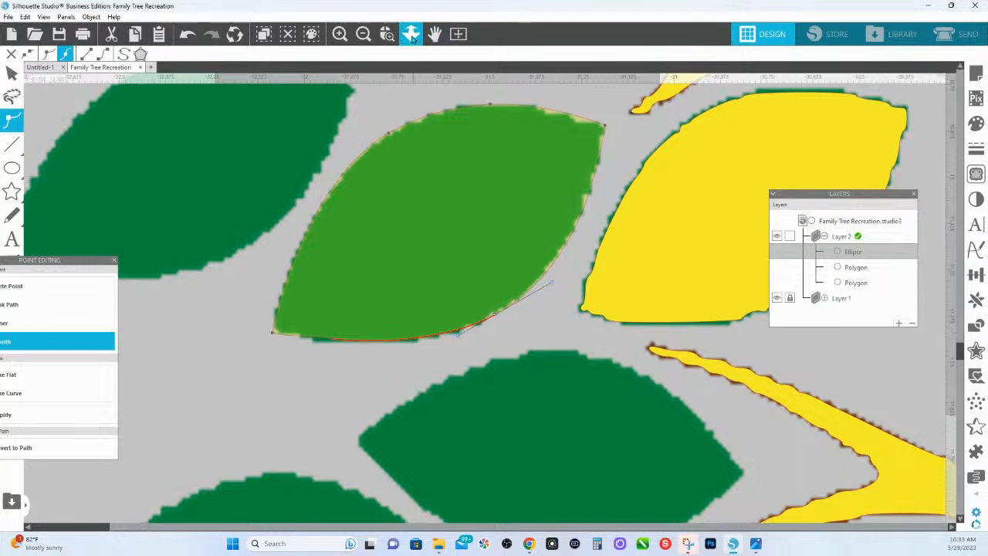
Finish editing the ellipse leaf's points and set its fill transparency to 0%
{"action": "left_click_drag", "start_coordinate": [422, 270], "coordinate": [496, 274]}
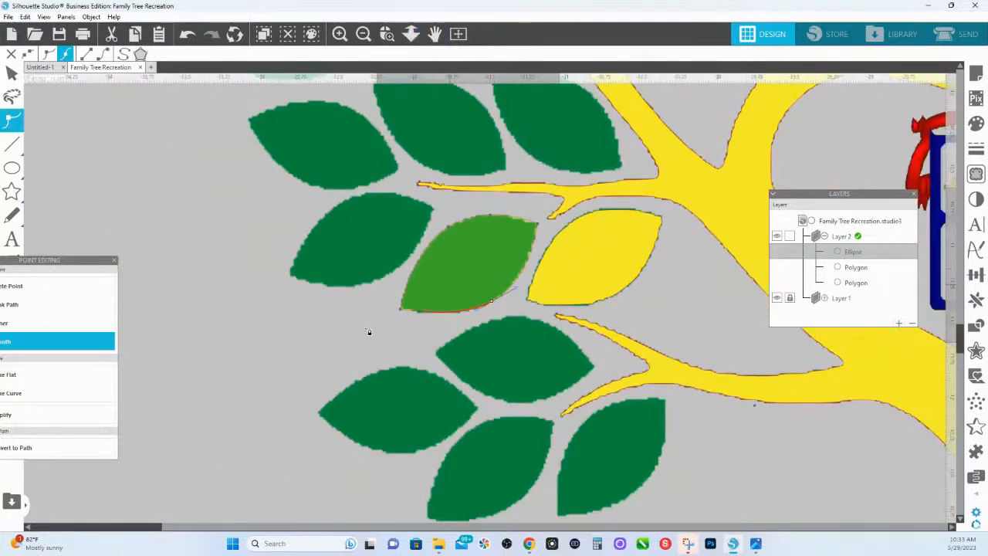
{"action": "left_click", "coordinate": [417, 324]}
{"action": "left_click", "coordinate": [455, 307]}
{"action": "left_click", "coordinate": [970, 126]}
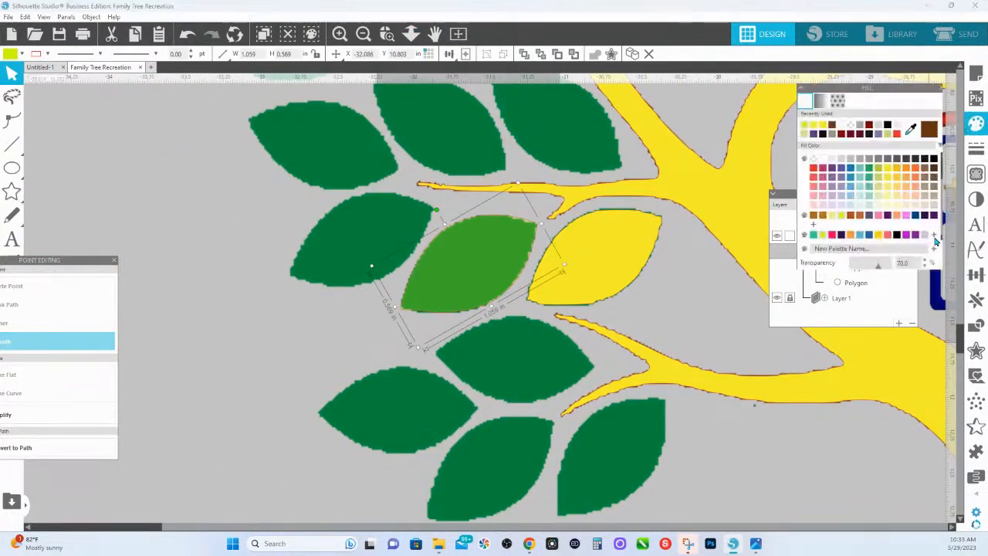
{"action": "left_click", "coordinate": [879, 267]}
{"action": "left_click_drag", "start_coordinate": [855, 276], "coordinate": [830, 278]}
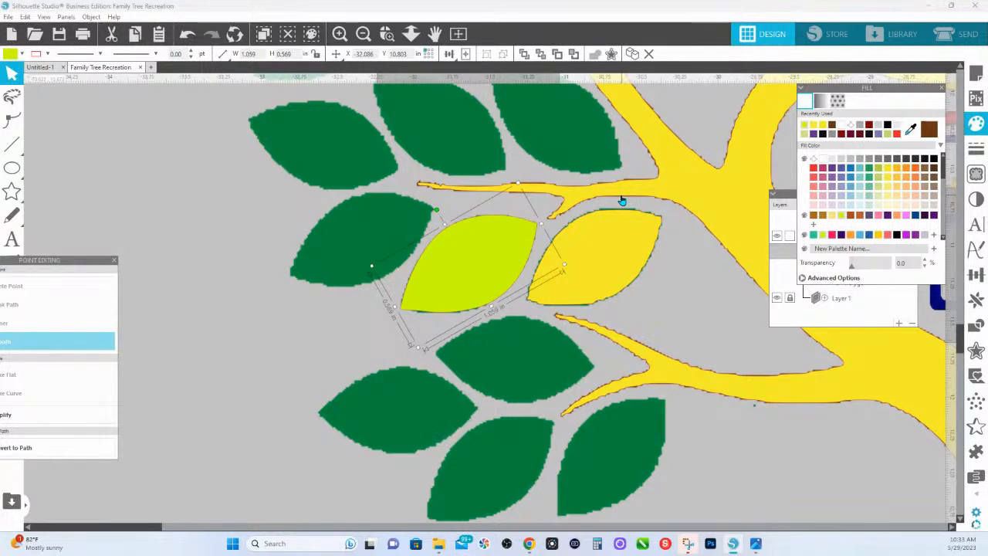
Open the traced yellow leaf beside the ellipse leaf for point editing and simplify its outline
{"action": "left_click", "coordinate": [386, 33]}
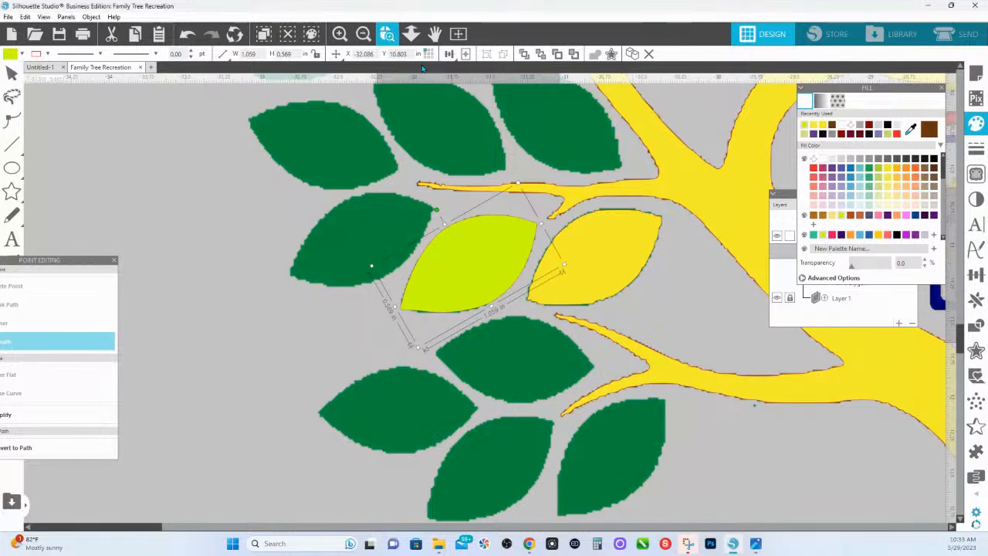
{"action": "left_click_drag", "start_coordinate": [481, 222], "coordinate": [728, 324]}
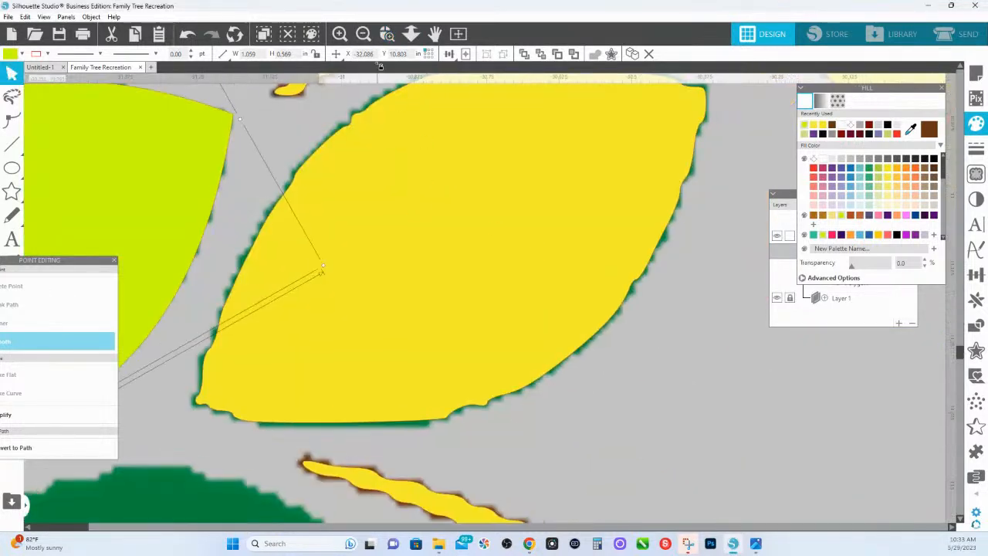
{"action": "left_click", "coordinate": [402, 41]}
{"action": "left_click_drag", "start_coordinate": [461, 236], "coordinate": [452, 213]}
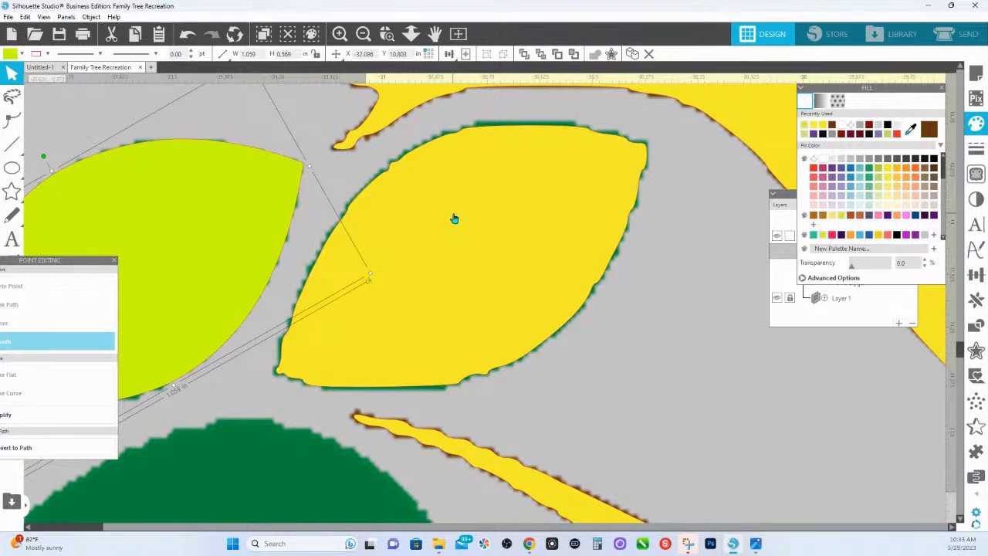
{"action": "double_click", "coordinate": [453, 220]}
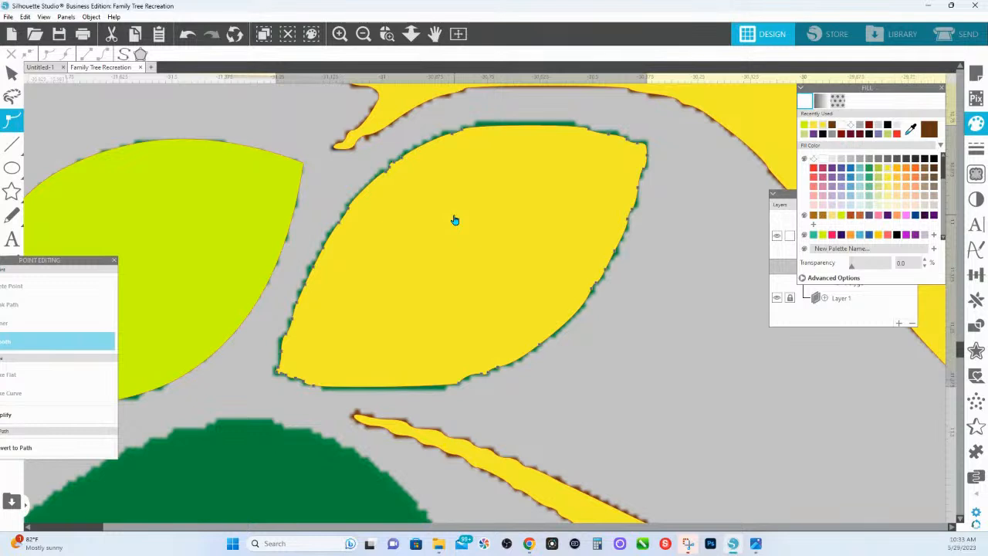
{"action": "left_click", "coordinate": [281, 368]}
{"action": "left_click_drag", "start_coordinate": [27, 260], "coordinate": [167, 177]}
{"action": "left_click", "coordinate": [148, 337]}
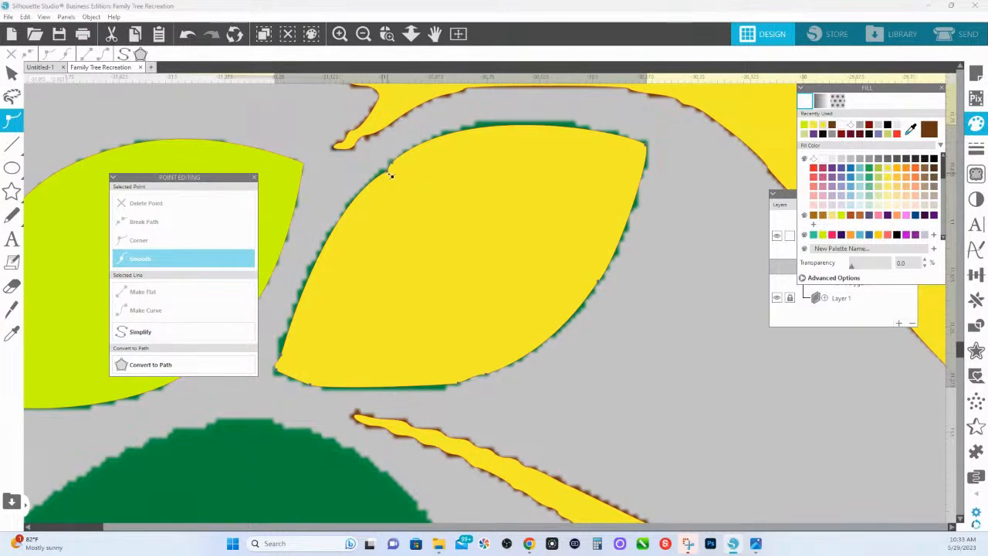
Adjust the points on the yellow leaf's upper-left edge and at both tips to follow the green leaf beneath
{"action": "left_click_drag", "start_coordinate": [391, 174], "coordinate": [320, 229]}
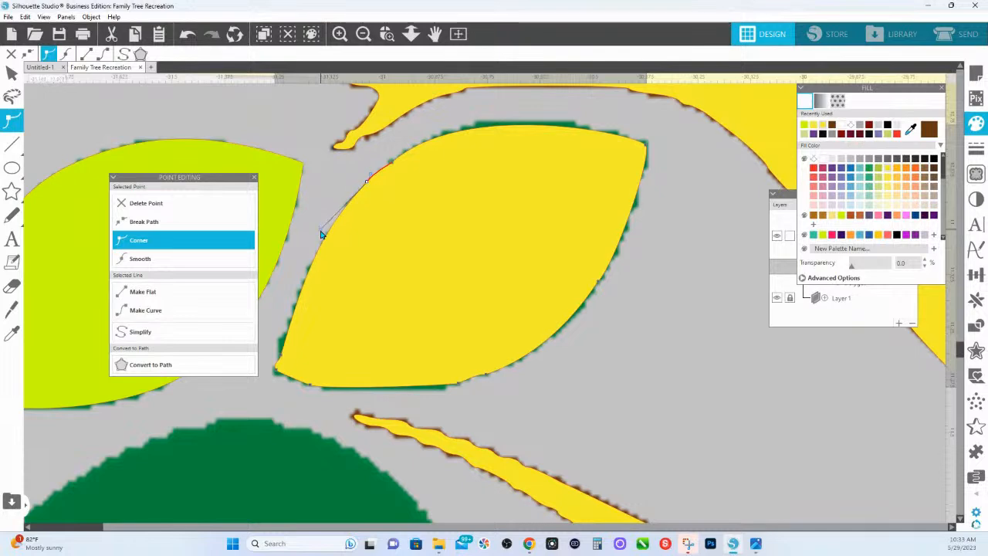
{"action": "left_click", "coordinate": [400, 157]}
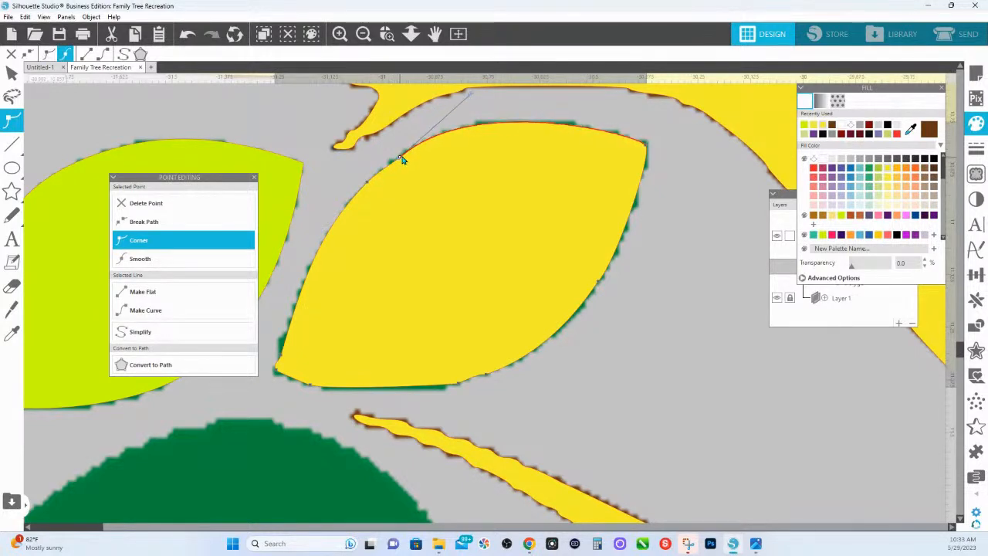
{"action": "left_click", "coordinate": [648, 144]}
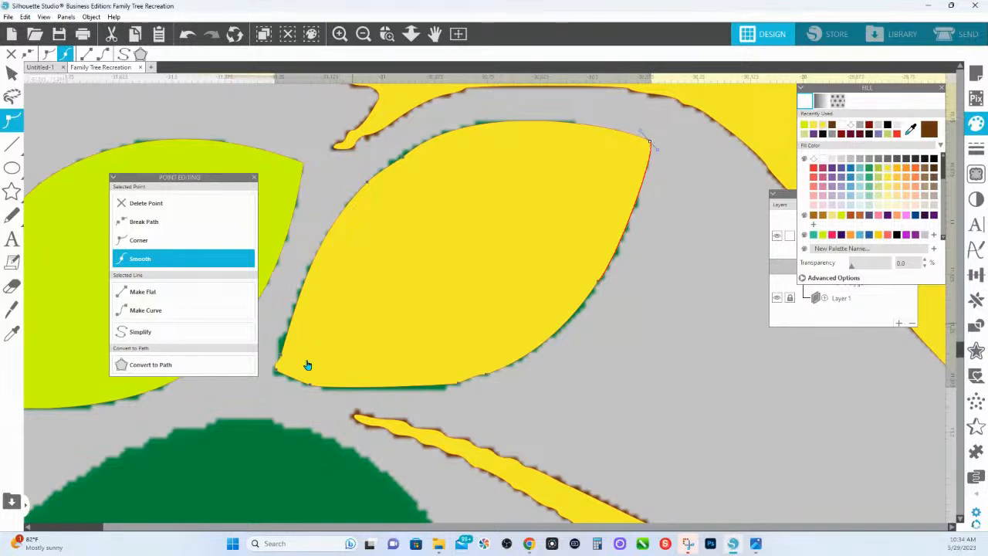
{"action": "left_click", "coordinate": [278, 372]}
Leave point editing and delete the traced yellow leaf beside the light-green ellipse leaf
{"action": "left_click", "coordinate": [411, 37]}
{"action": "left_click_drag", "start_coordinate": [393, 234], "coordinate": [396, 85]}
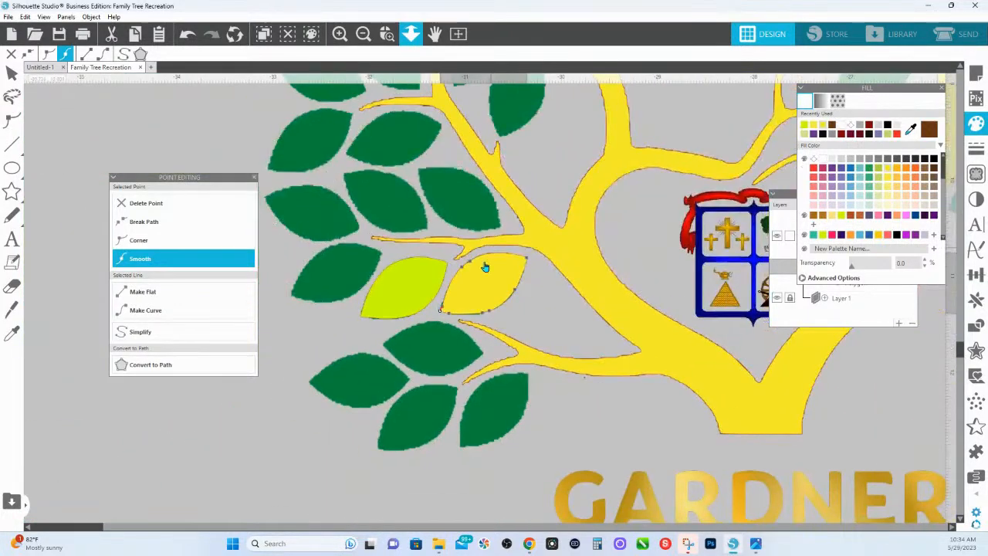
{"action": "left_click", "coordinate": [567, 320]}
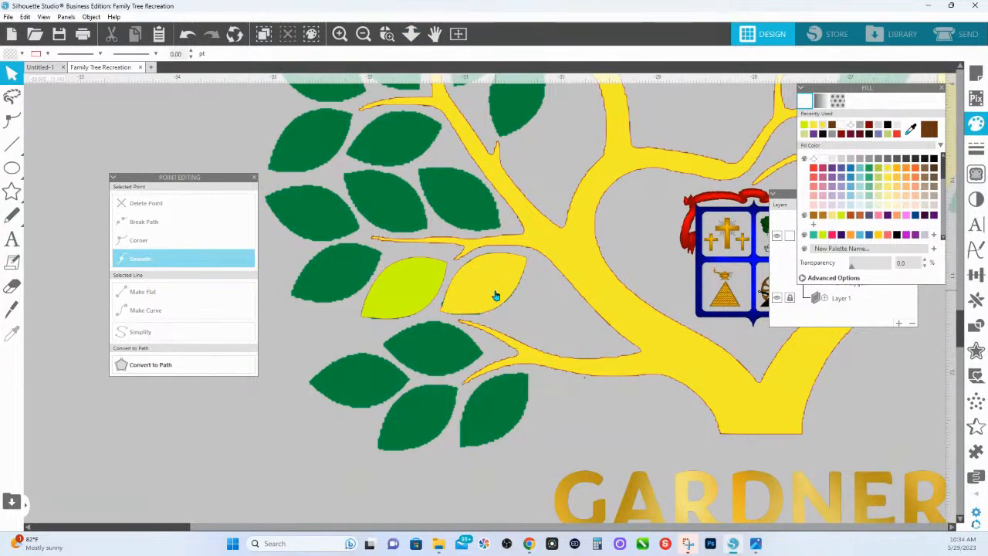
{"action": "left_click", "coordinate": [496, 295]}
{"action": "key", "text": "Delete"}
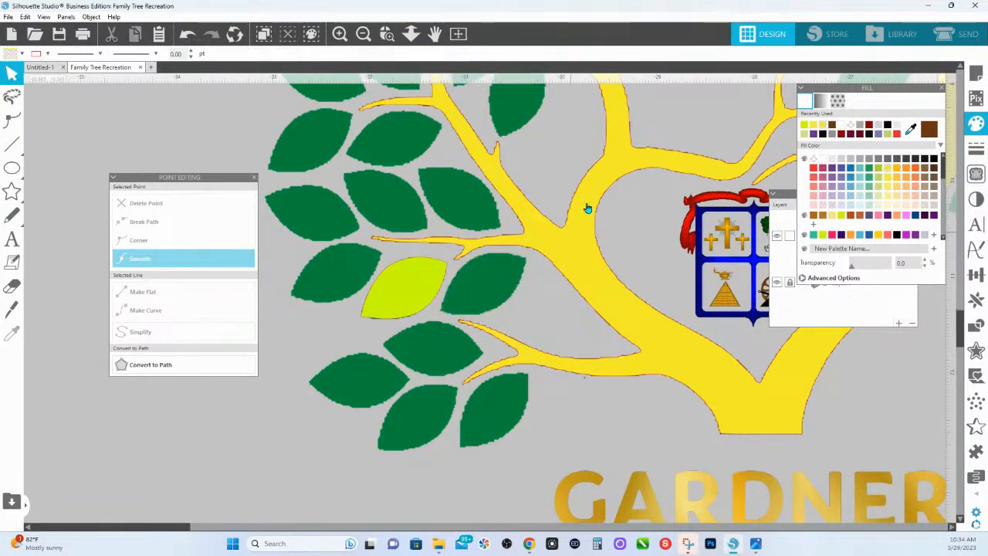
Add a new layer and name it Leaves
{"action": "left_click", "coordinate": [410, 40]}
{"action": "left_click_drag", "start_coordinate": [453, 275], "coordinate": [454, 179]}
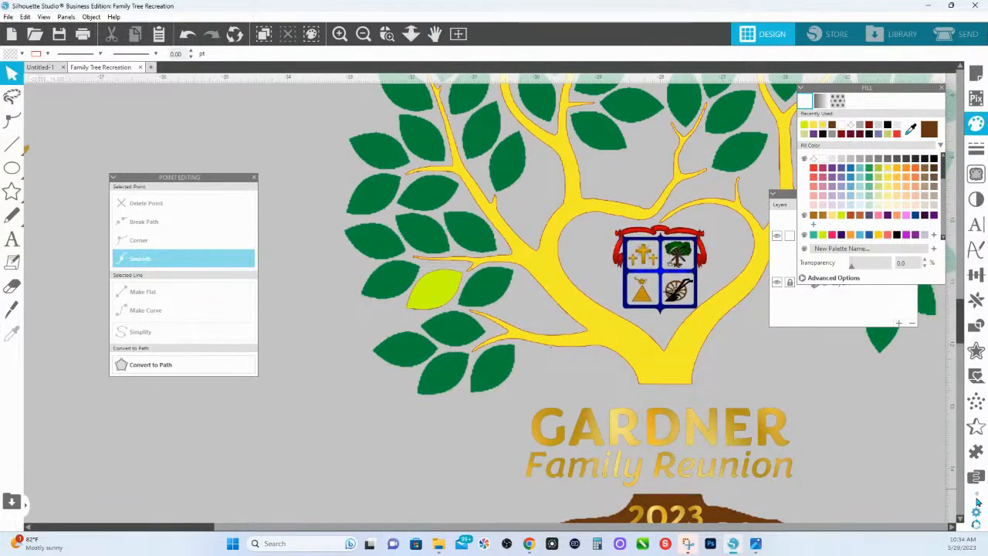
{"action": "left_click", "coordinate": [817, 321]}
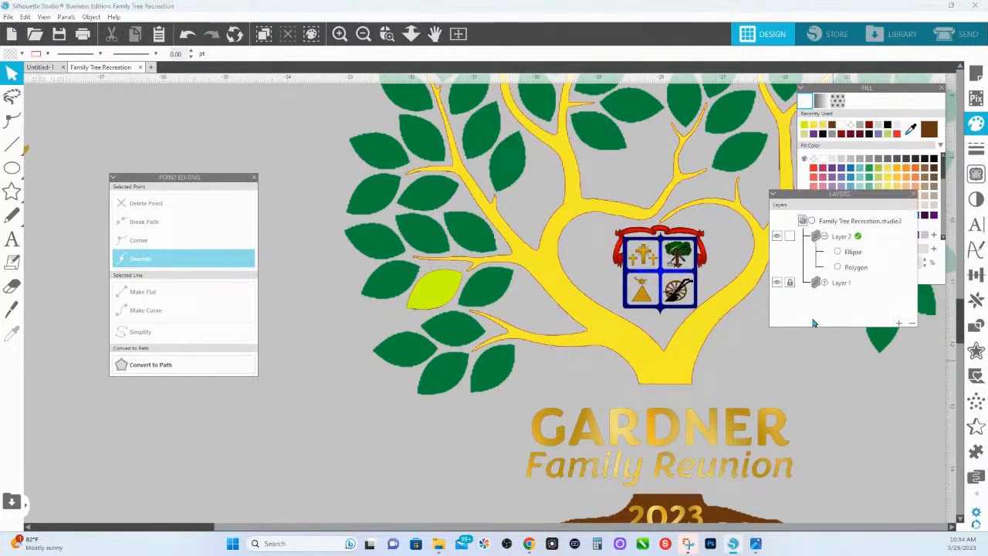
{"action": "left_click", "coordinate": [899, 323]}
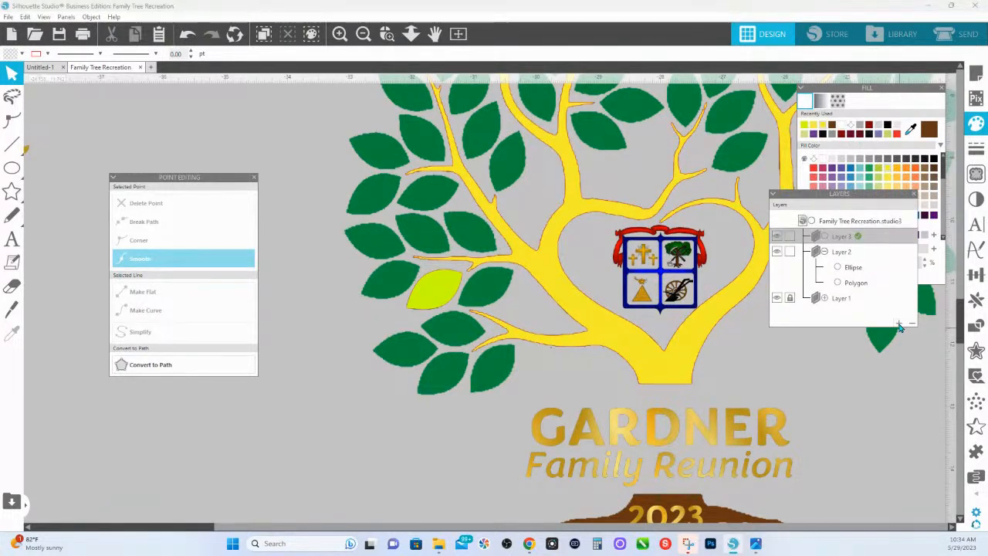
{"action": "double_click", "coordinate": [843, 238]}
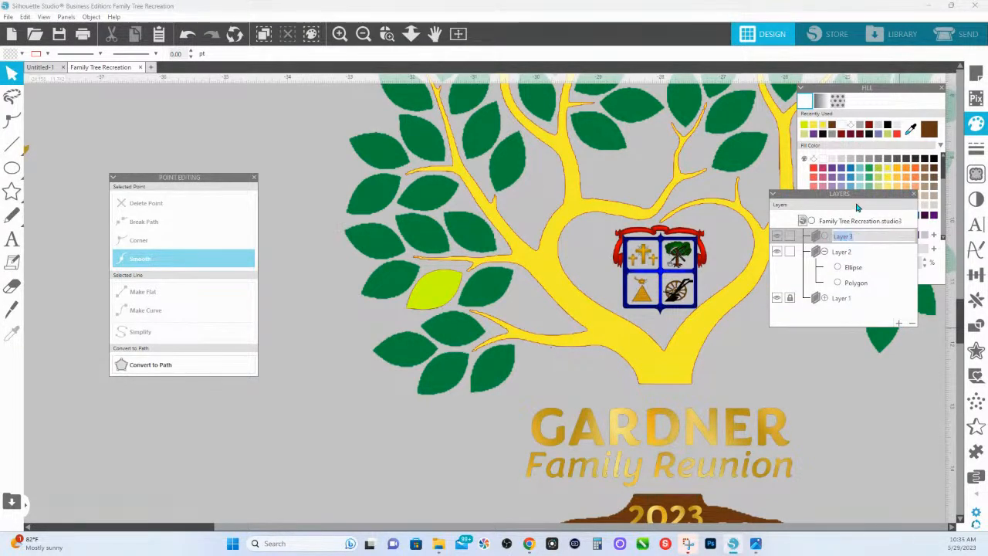
{"action": "type", "text": "Leaves"}
Move the light-green ellipse leaf into the Leaves layer and lock Layer 2
{"action": "left_click", "coordinate": [442, 293]}
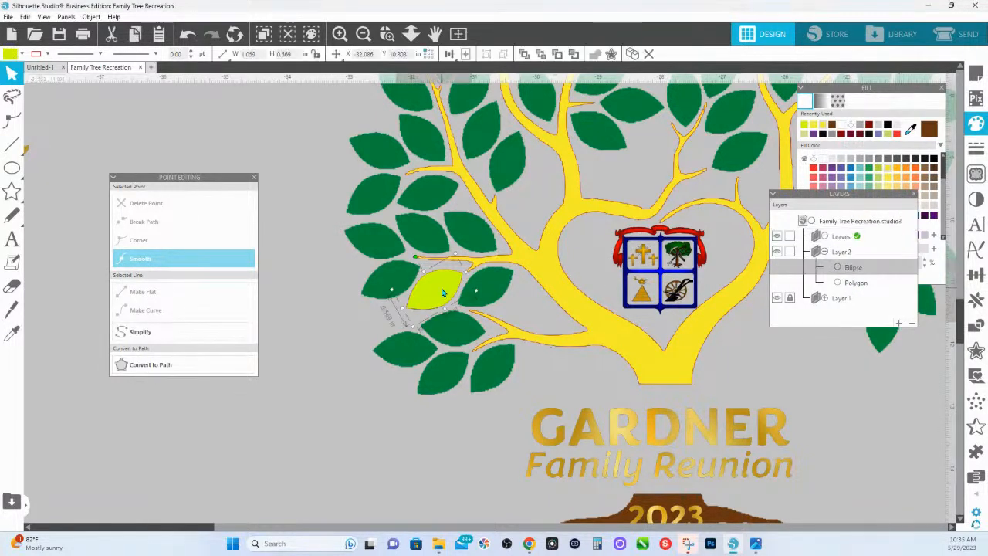
{"action": "left_click_drag", "start_coordinate": [853, 251], "coordinate": [852, 244]}
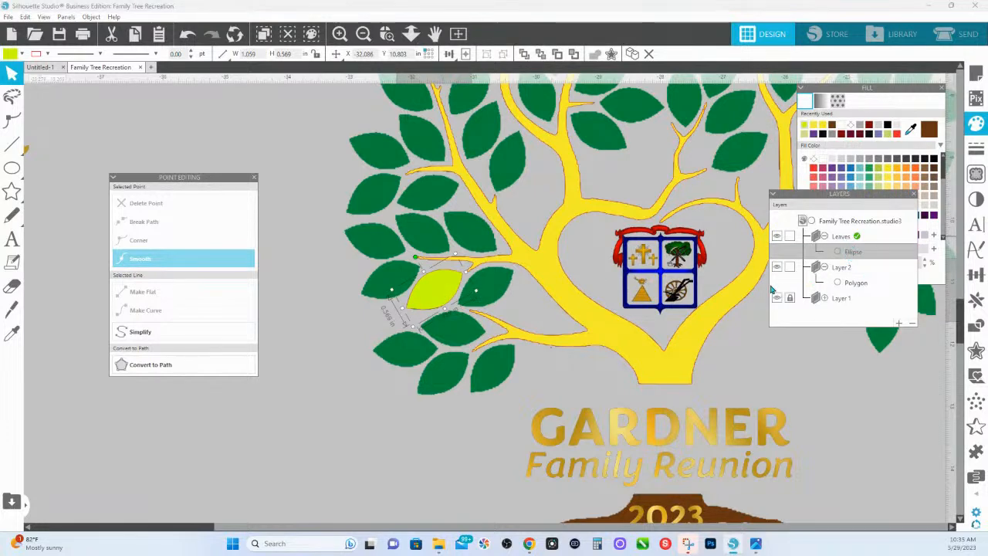
{"action": "left_click", "coordinate": [789, 268]}
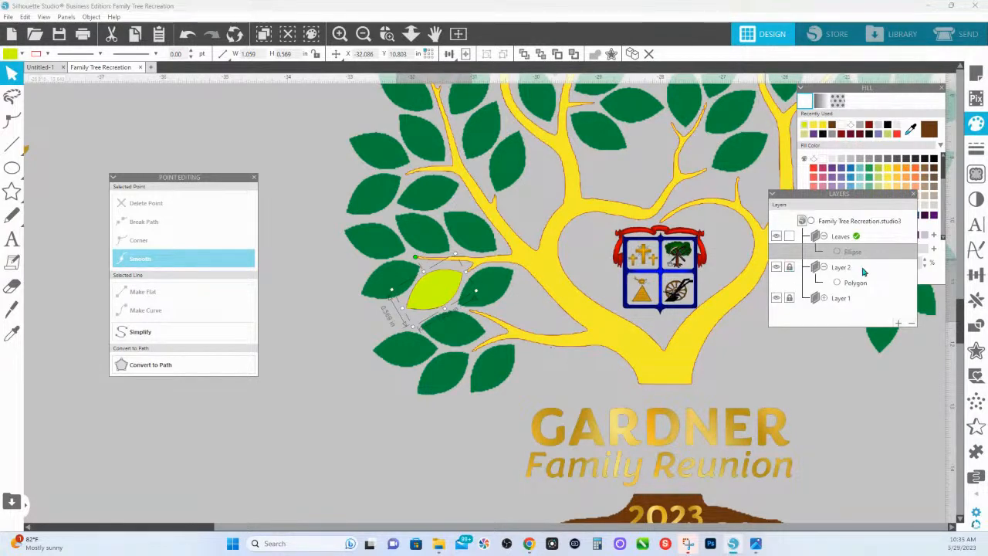
Rename Layer 2 as Tree and Layer 1 as Base
{"action": "double_click", "coordinate": [842, 268]}
{"action": "type", "text": "Tree"}
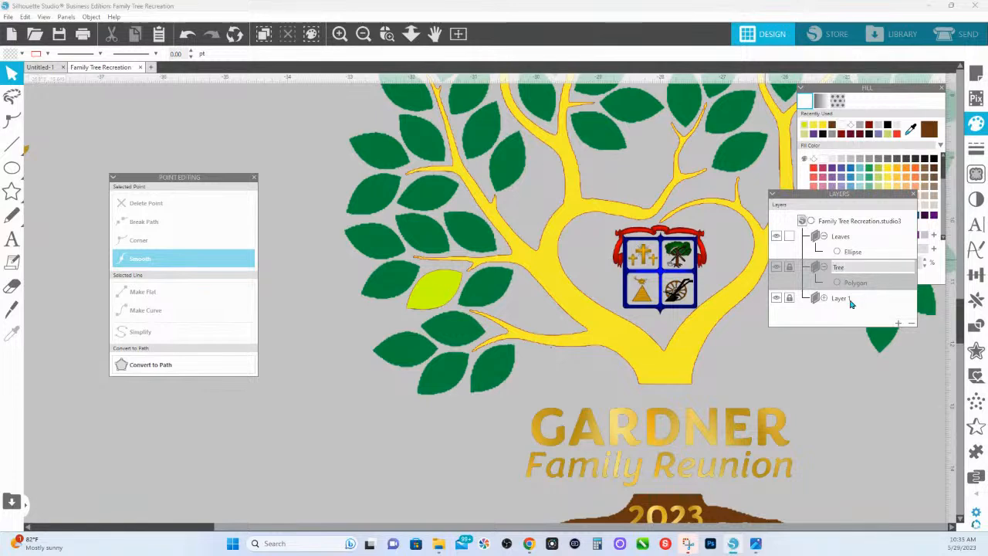
{"action": "double_click", "coordinate": [850, 303]}
{"action": "type", "text": "BAse"}
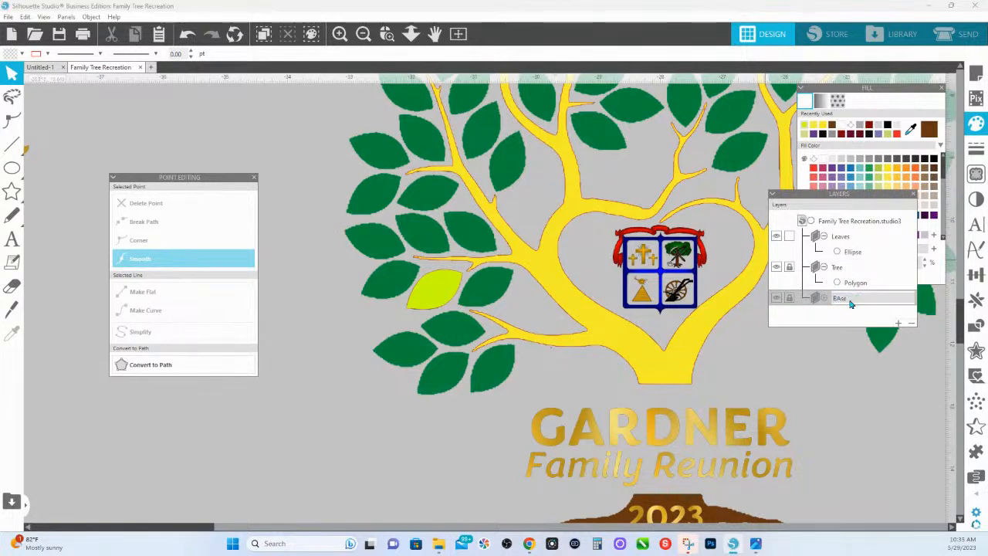
{"action": "key", "text": "BackSpace"}
{"action": "key", "text": "BackSpace"}
{"action": "key", "text": "BackSpace"}
{"action": "type", "text": "ase"}
{"action": "key", "text": "Return"}
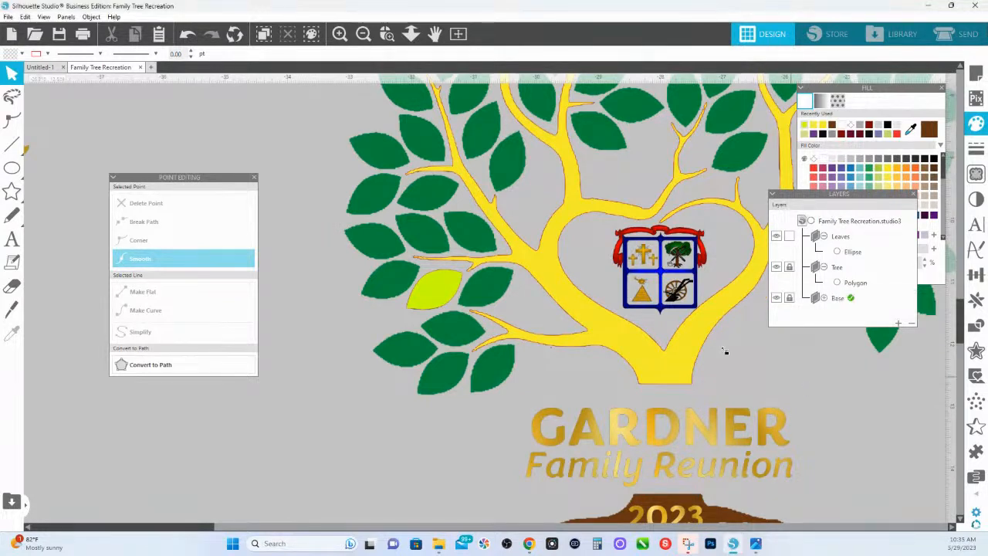
Make Leaves the active layer and place copies of the ellipse leaf over the green leaves on either side of it
{"action": "left_click", "coordinate": [833, 237]}
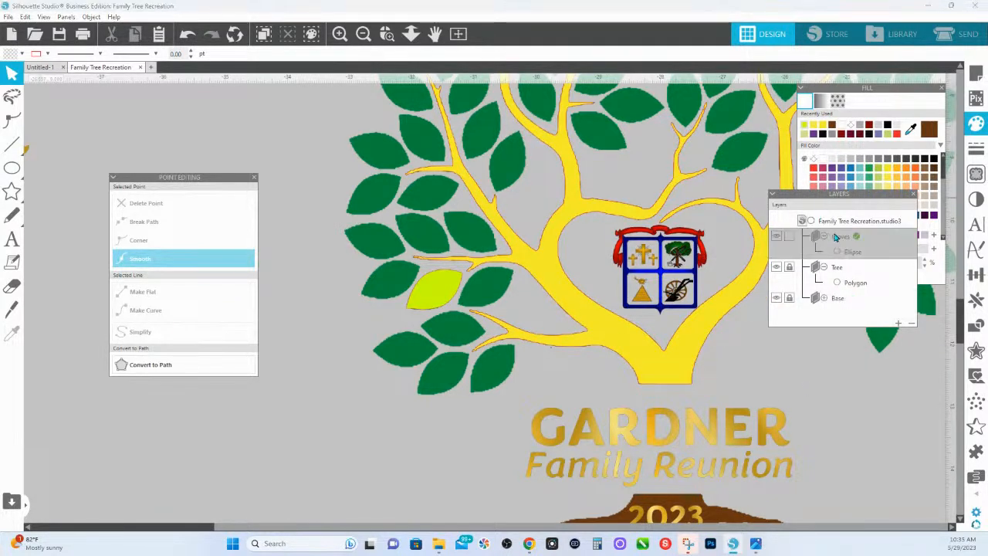
{"action": "left_click", "coordinate": [447, 291]}
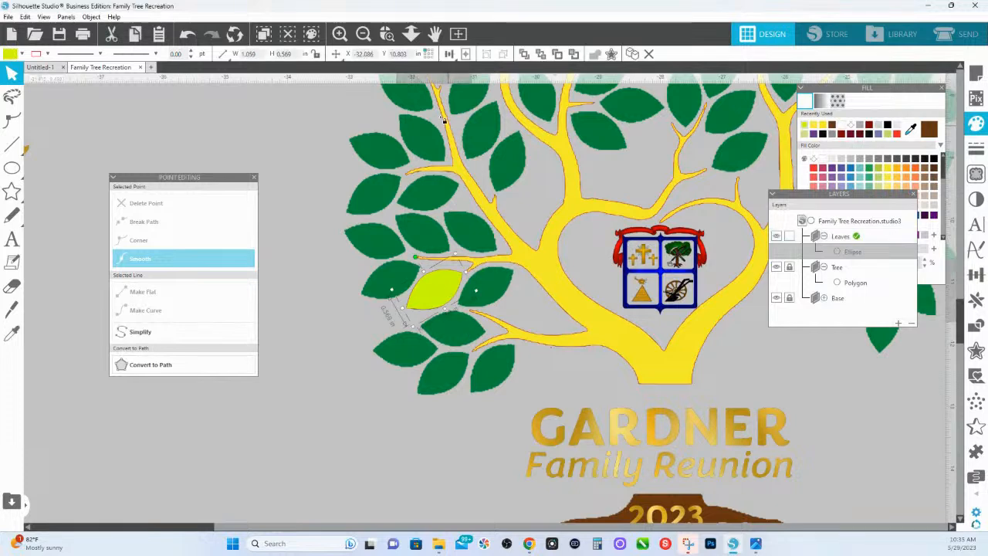
{"action": "left_click", "coordinate": [388, 35]}
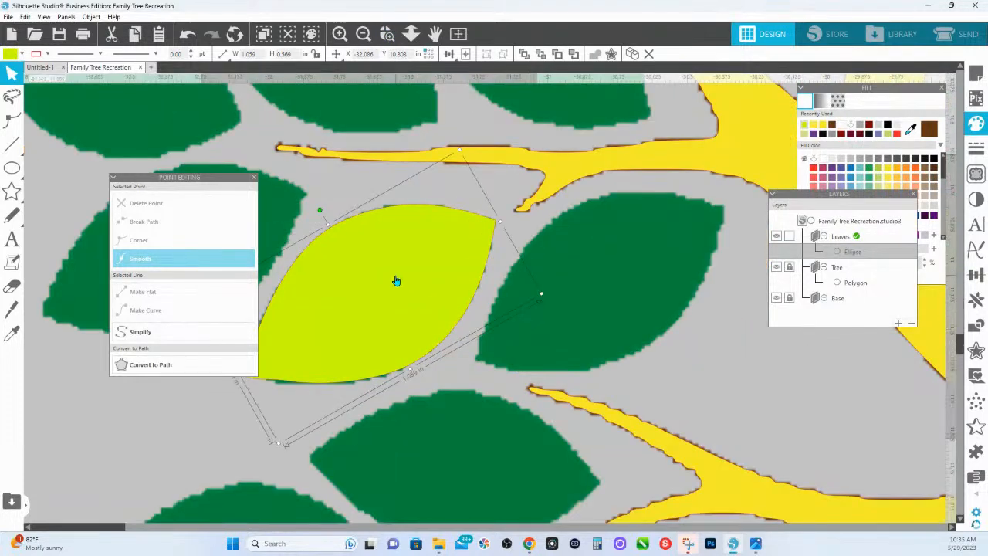
{"action": "left_click_drag", "start_coordinate": [193, 180], "coordinate": [1, 337]}
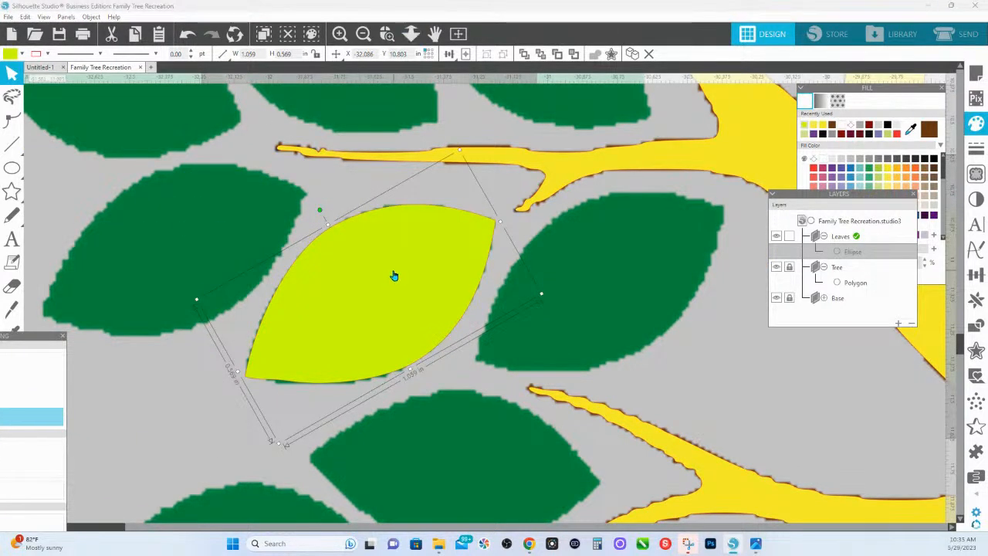
{"action": "left_click_drag", "start_coordinate": [395, 273], "coordinate": [200, 230]}
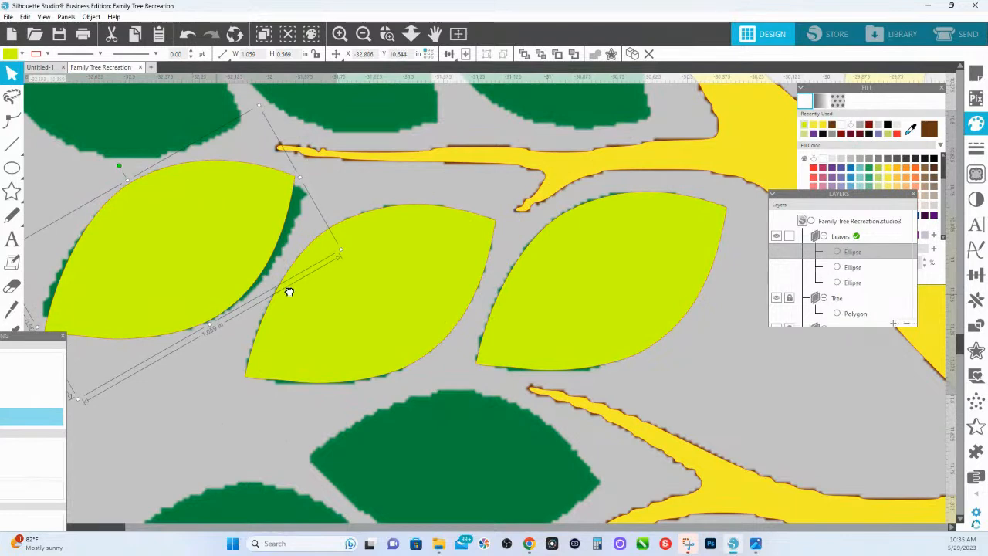
Rotate the left leaf copy slightly clockwise and nudge it until it fits the green leaf beneath
{"action": "left_click_drag", "start_coordinate": [227, 294], "coordinate": [502, 286]}
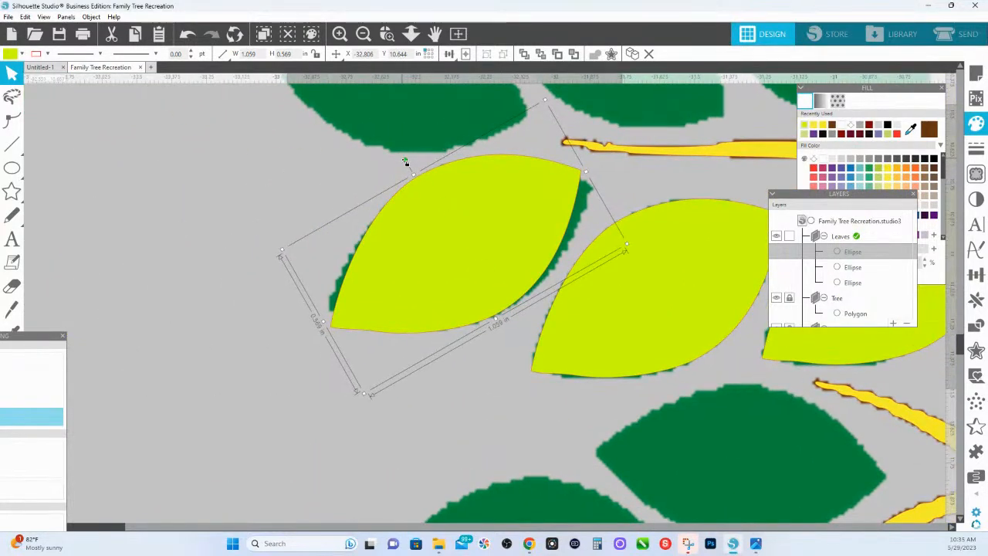
{"action": "left_click_drag", "start_coordinate": [406, 162], "coordinate": [416, 159]}
{"action": "left_click_drag", "start_coordinate": [453, 221], "coordinate": [458, 221]}
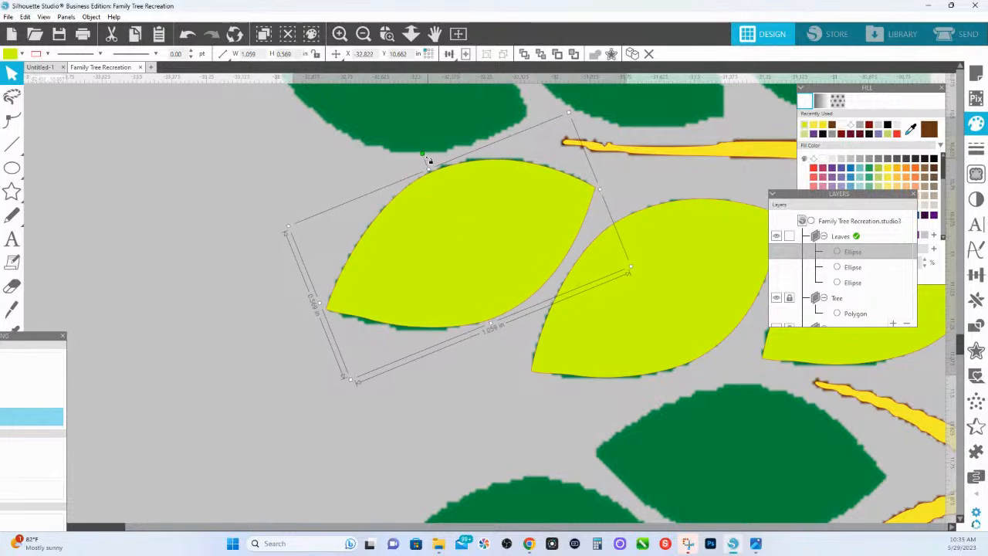
{"action": "left_click_drag", "start_coordinate": [423, 154], "coordinate": [420, 155]}
{"action": "left_click_drag", "start_coordinate": [454, 221], "coordinate": [451, 219]}
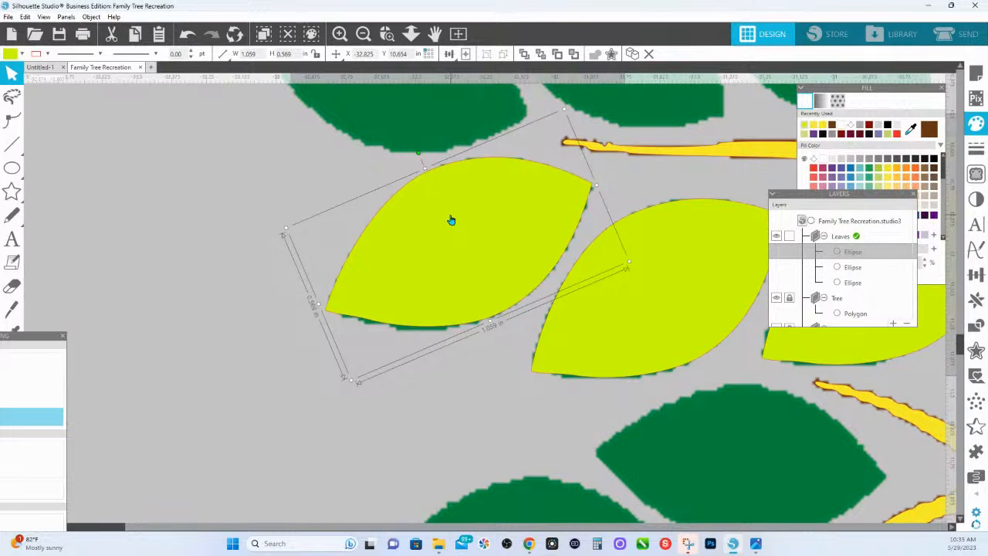
Show the left leaf copy's centre of rotation and move it to the leaf's upper-right tip
{"action": "left_click", "coordinate": [411, 34]}
{"action": "left_click_drag", "start_coordinate": [442, 243], "coordinate": [409, 87]}
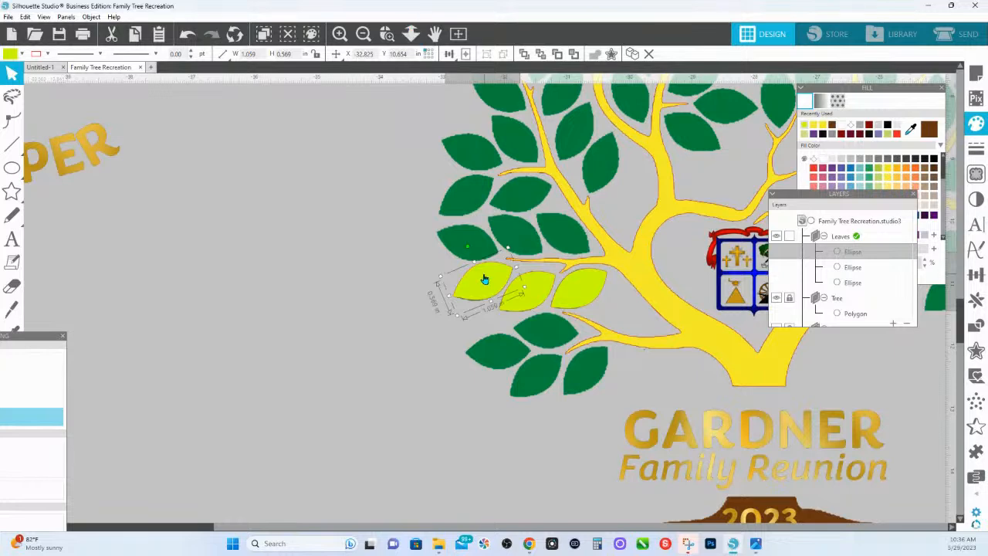
{"action": "double_click", "coordinate": [485, 279]}
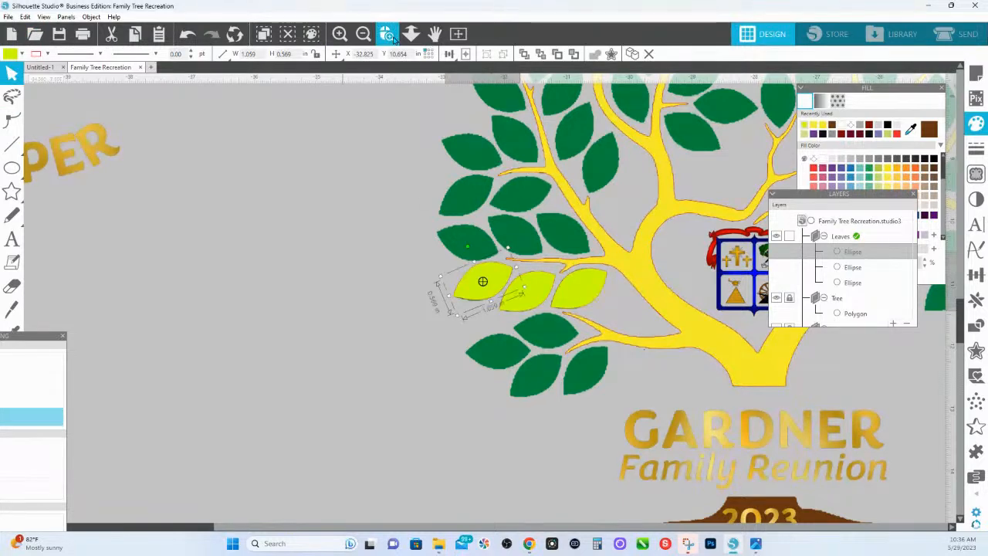
{"action": "left_click", "coordinate": [389, 36]}
{"action": "left_click_drag", "start_coordinate": [450, 266], "coordinate": [536, 299]}
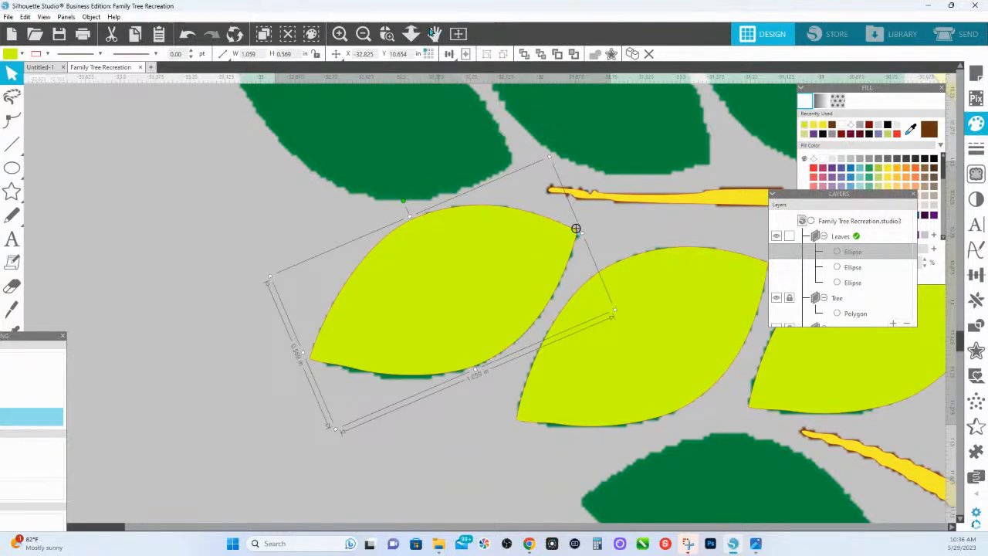
Place the leaf copy's centre of rotation exactly on its tip and rotate the leaf slightly counter-clockwise to fit the green leaf
{"action": "left_click", "coordinate": [387, 32]}
{"action": "left_click_drag", "start_coordinate": [532, 204], "coordinate": [646, 265]}
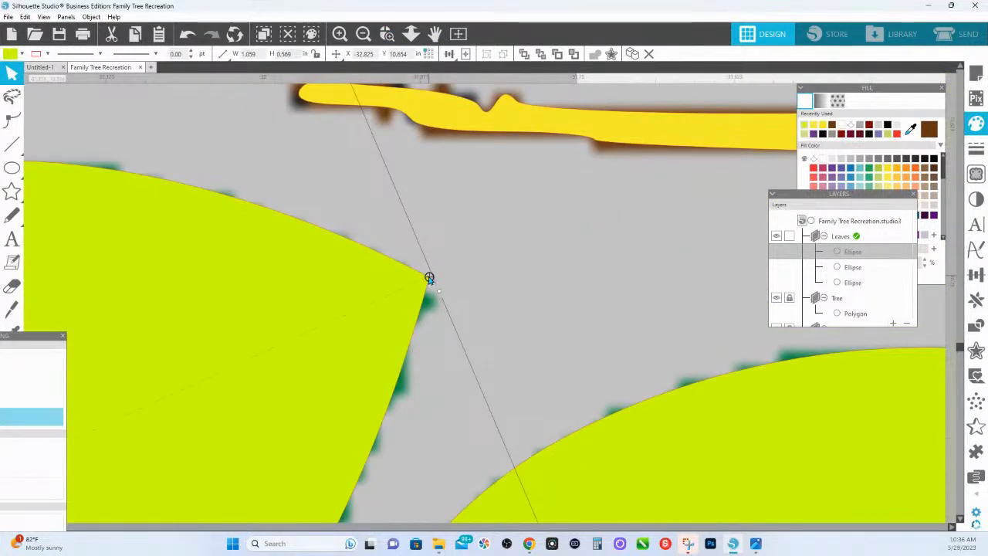
{"action": "left_click", "coordinate": [410, 33]}
{"action": "left_click_drag", "start_coordinate": [416, 291], "coordinate": [412, 296]}
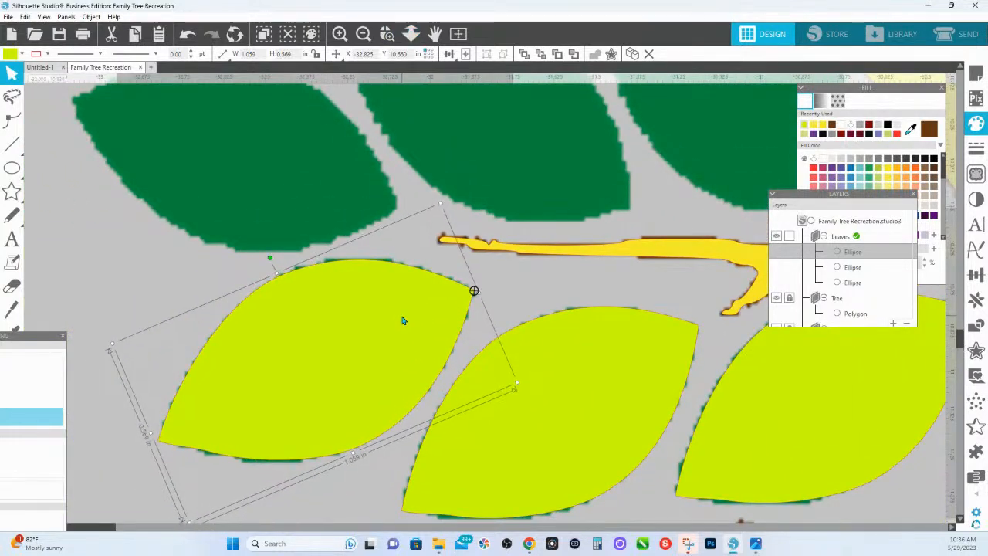
{"action": "mouse_move", "coordinate": [271, 258]}
{"action": "left_mouse_down"}
{"action": "mouse_move", "coordinate": [264, 287]}
{"action": "mouse_move", "coordinate": [270, 259]}
{"action": "left_mouse_up"}
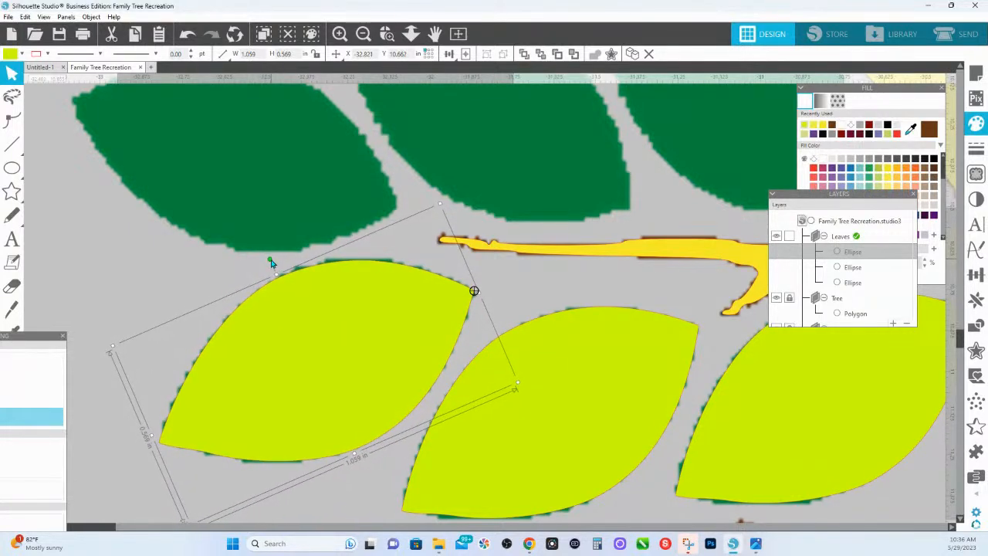
Replicate the selected leaf 56 times in place, stacking the copies on the original without any rotation
{"action": "left_click", "coordinate": [411, 34]}
{"action": "scroll", "coordinate": [474, 290], "scroll_direction": "down", "scroll_amount": 6}
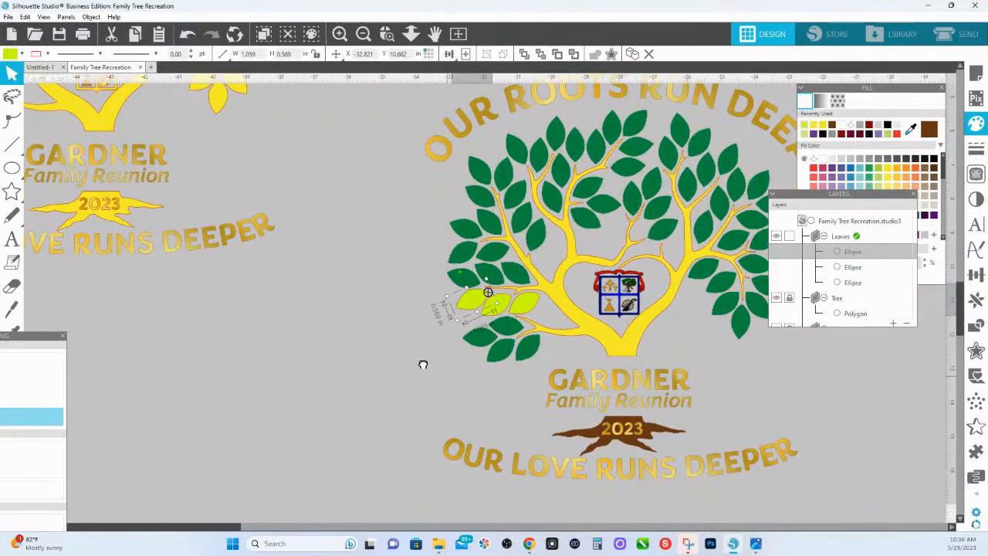
{"action": "left_click_drag", "start_coordinate": [434, 368], "coordinate": [301, 346]}
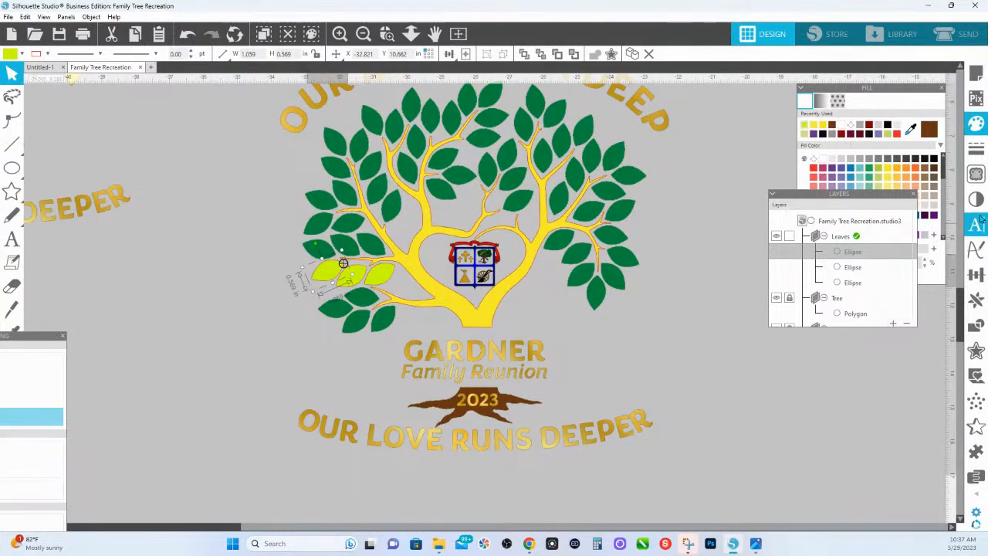
{"action": "left_click", "coordinate": [976, 299]}
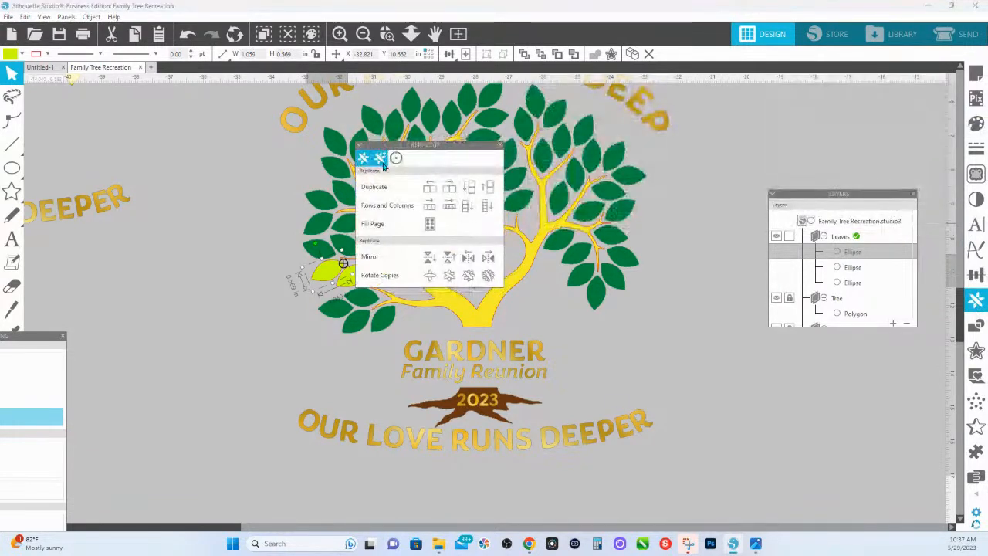
{"action": "left_click", "coordinate": [379, 163]}
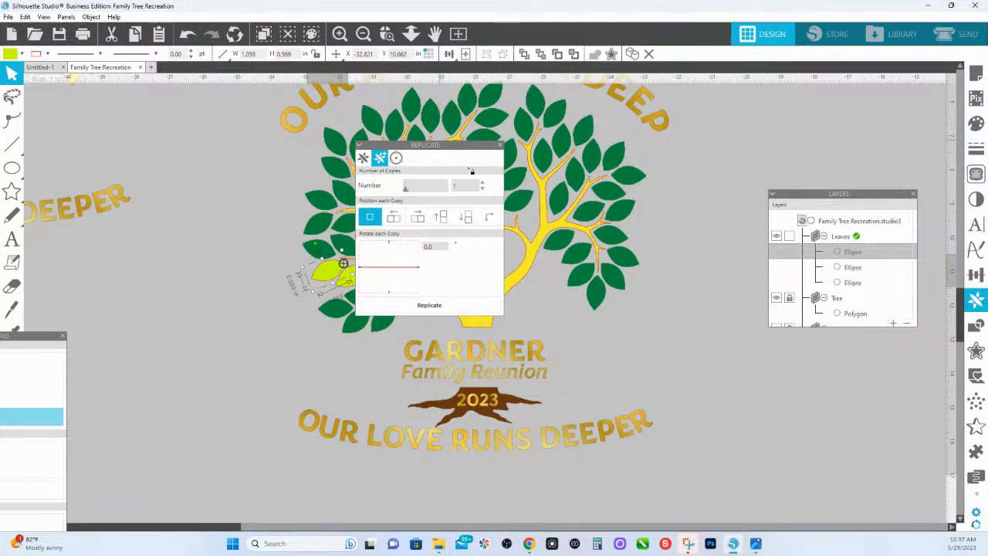
{"action": "left_click", "coordinate": [463, 187]}
{"action": "type", "text": "56"}
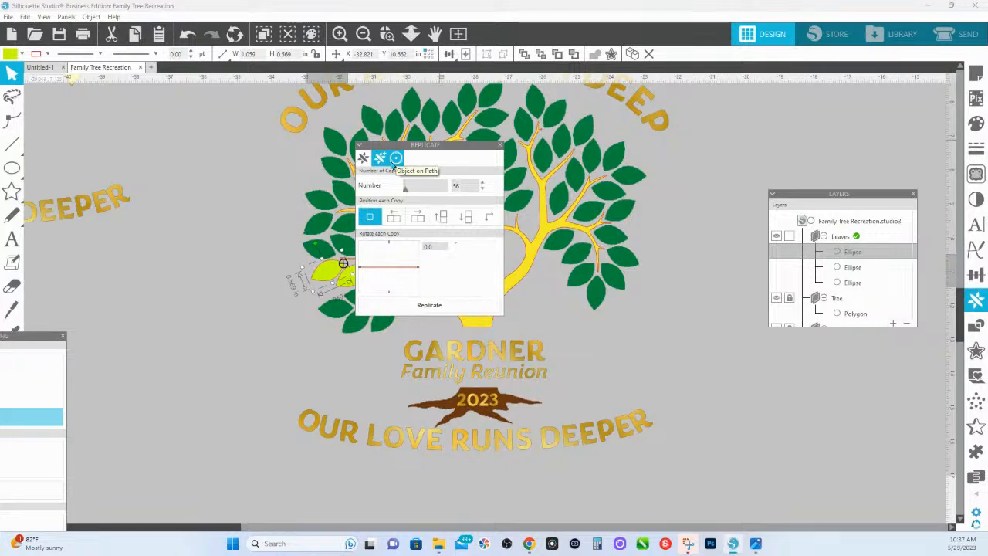
{"action": "left_click", "coordinate": [443, 307]}
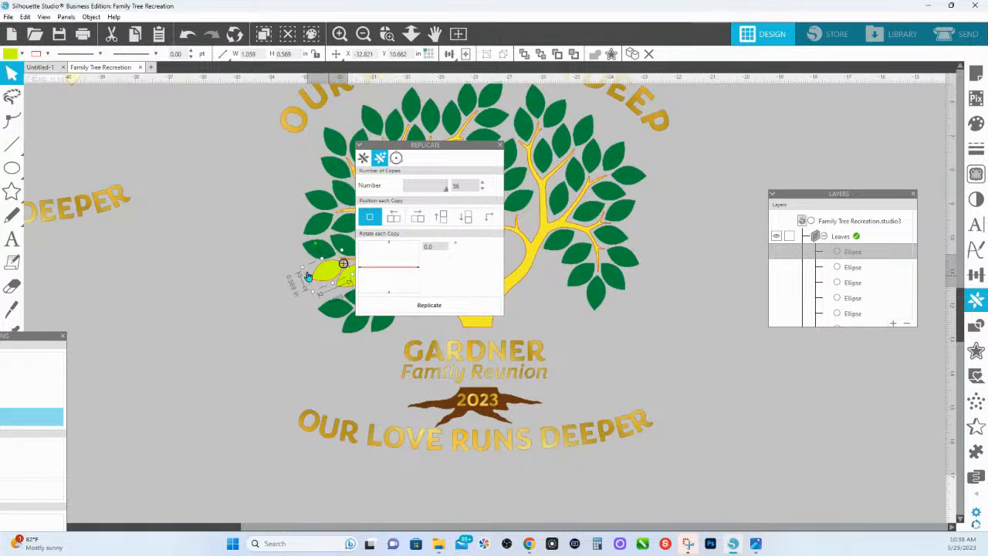
Take a copy from the leaf stack and fit it over the upper green leaf of the lowest left branch, rotating it to match
{"action": "mouse_move", "coordinate": [331, 272]}
{"action": "left_mouse_down"}
{"action": "mouse_move", "coordinate": [329, 250]}
{"action": "mouse_move", "coordinate": [332, 258]}
{"action": "left_mouse_up"}
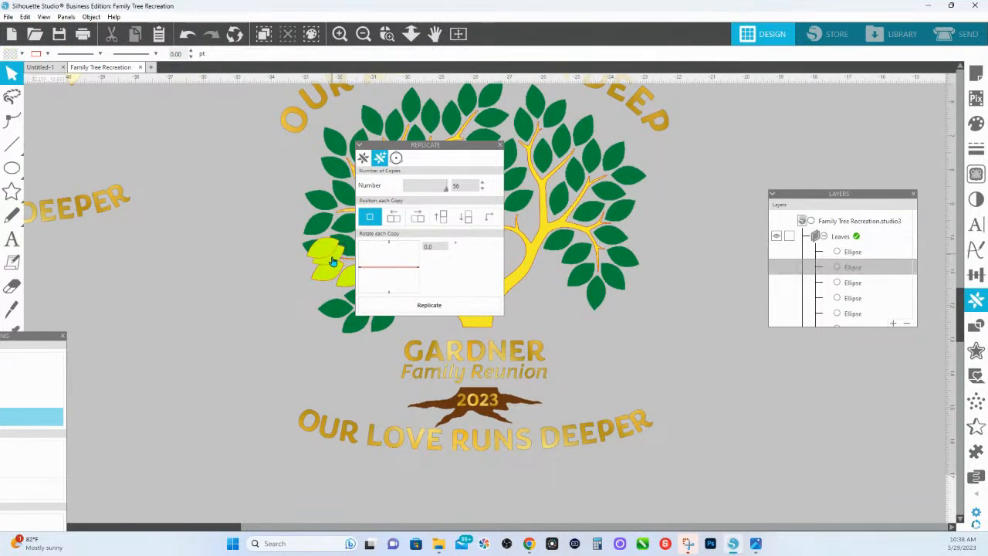
{"action": "left_click_drag", "start_coordinate": [417, 145], "coordinate": [580, 309]}
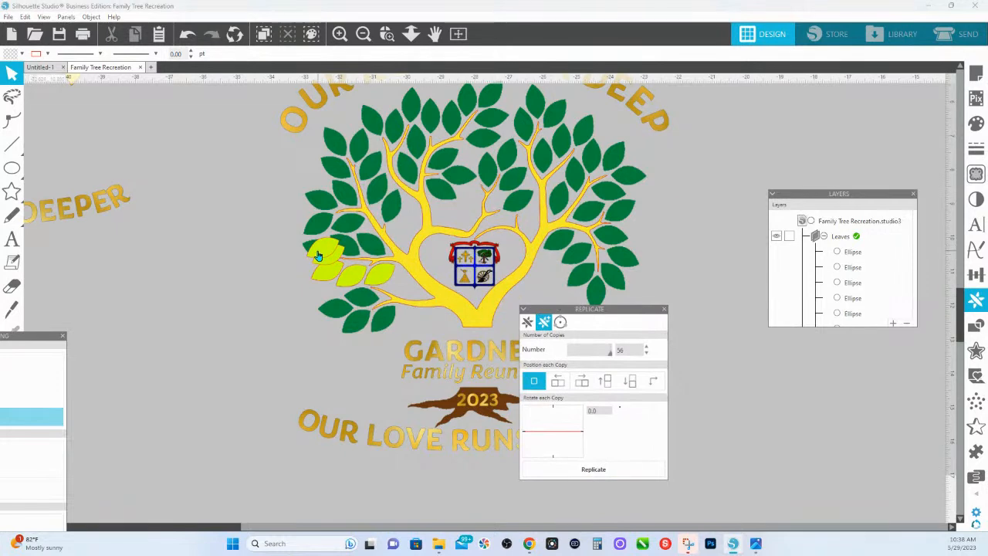
{"action": "left_click_drag", "start_coordinate": [318, 256], "coordinate": [358, 311]}
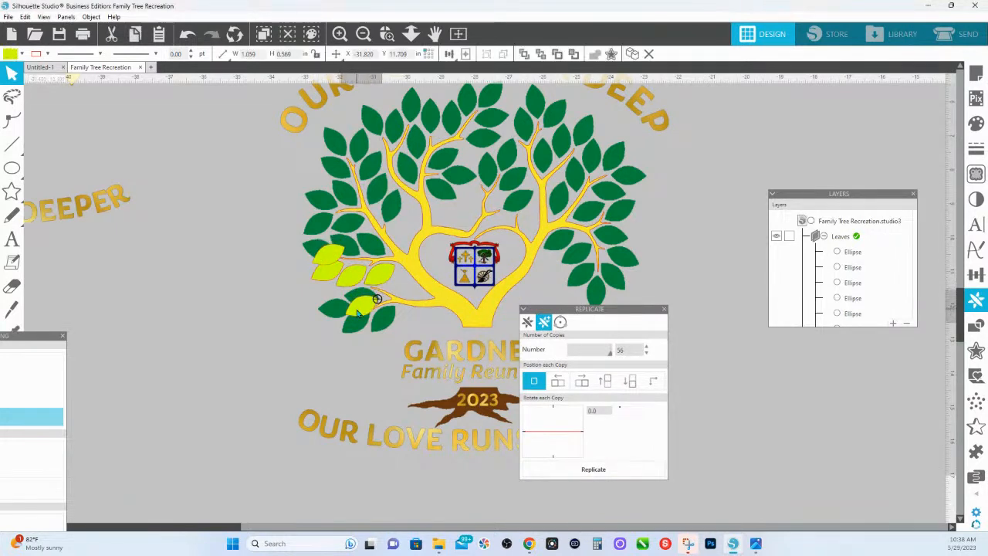
{"action": "key", "text": "Right"}
{"action": "key", "text": "Up"}
{"action": "left_click_drag", "start_coordinate": [348, 278], "coordinate": [362, 266]}
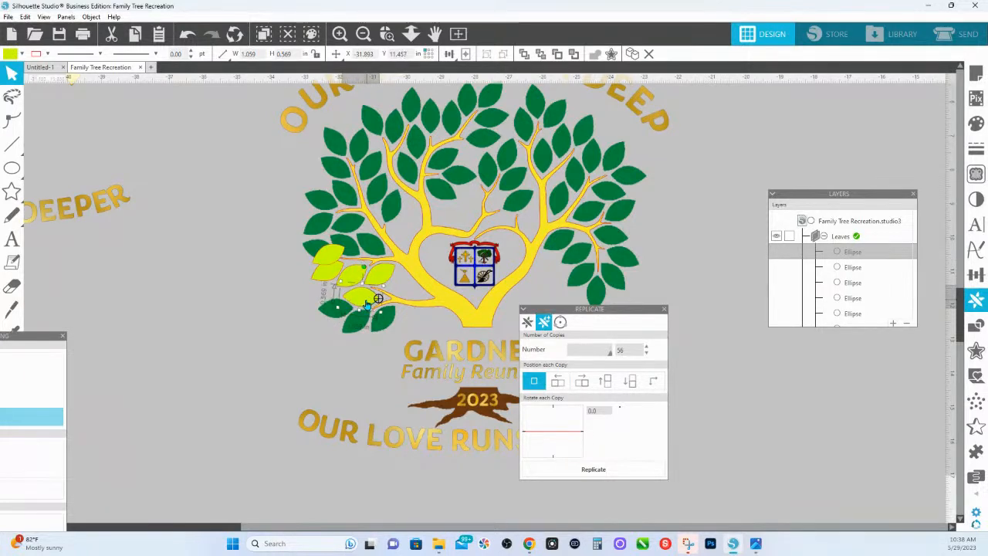
{"action": "left_click_drag", "start_coordinate": [367, 303], "coordinate": [368, 303]}
Move another leaf copy onto the innermost green leaf above the branch with the finished leaves and rotate it to match
{"action": "left_click_drag", "start_coordinate": [328, 258], "coordinate": [369, 262]}
{"action": "left_click", "coordinate": [351, 262]}
{"action": "left_click", "coordinate": [372, 264]}
{"action": "left_click", "coordinate": [362, 245]}
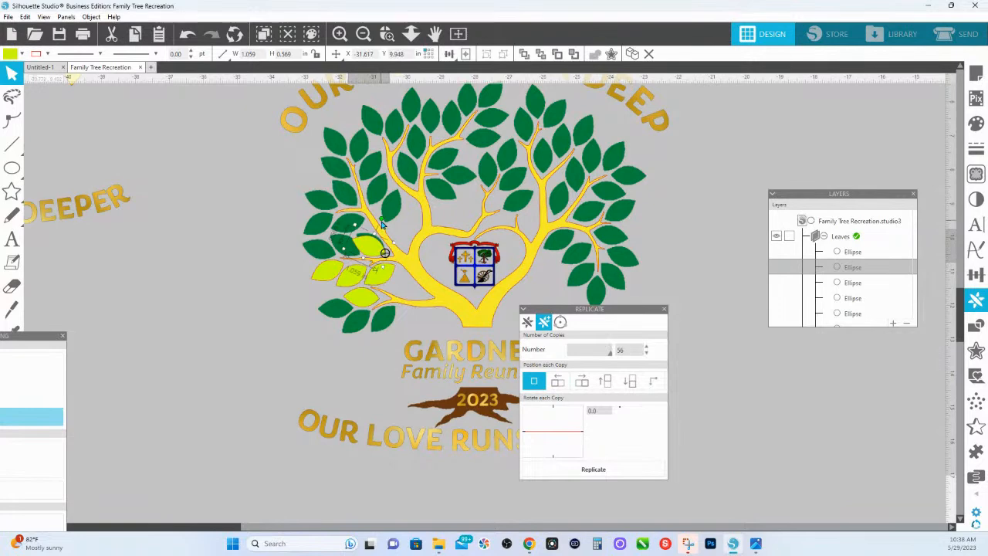
{"action": "left_click_drag", "start_coordinate": [388, 220], "coordinate": [384, 254]}
Fit two more leaf copies over the middle and outermost green leaves above that branch, rotating each about its tip
{"action": "left_click_drag", "start_coordinate": [319, 274], "coordinate": [337, 268]}
{"action": "left_click_drag", "start_coordinate": [330, 234], "coordinate": [362, 224]}
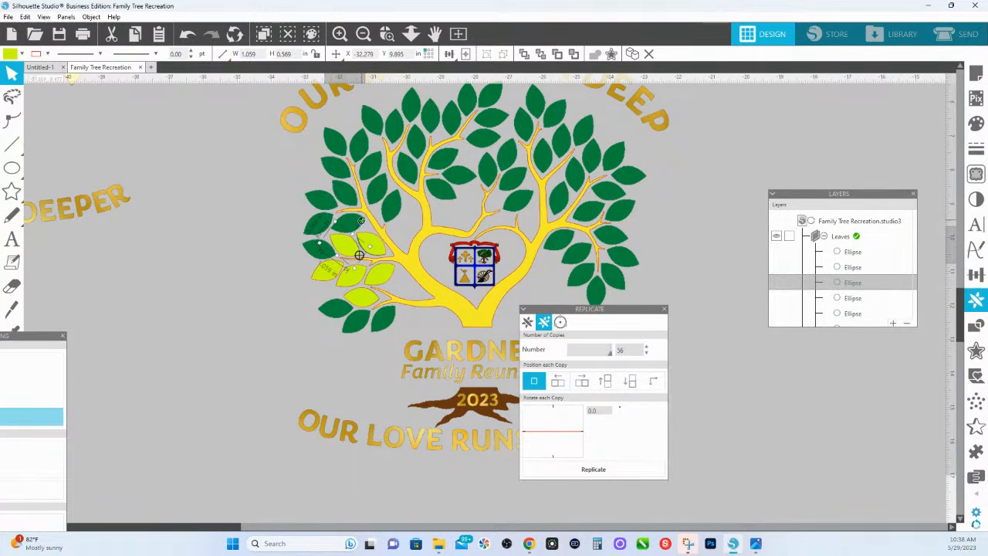
{"action": "left_click_drag", "start_coordinate": [334, 277], "coordinate": [325, 267]}
{"action": "left_click_drag", "start_coordinate": [307, 233], "coordinate": [329, 230]}
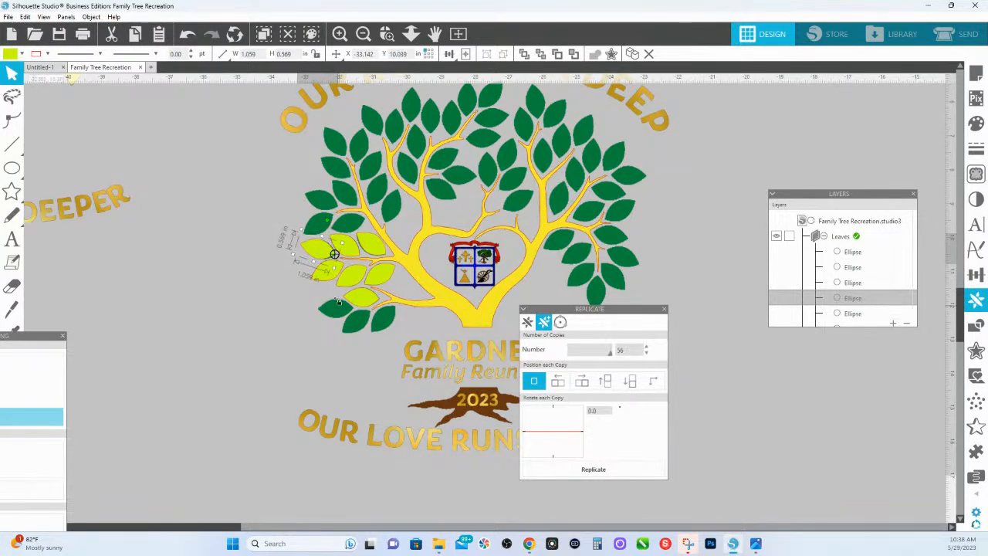
Fit leaf copies over the outermost and lower middle green leaves of the lowest left branch, rotating each to match
{"action": "left_click", "coordinate": [330, 277]}
{"action": "left_click_drag", "start_coordinate": [330, 277], "coordinate": [338, 321]}
{"action": "left_click_drag", "start_coordinate": [325, 288], "coordinate": [343, 310]}
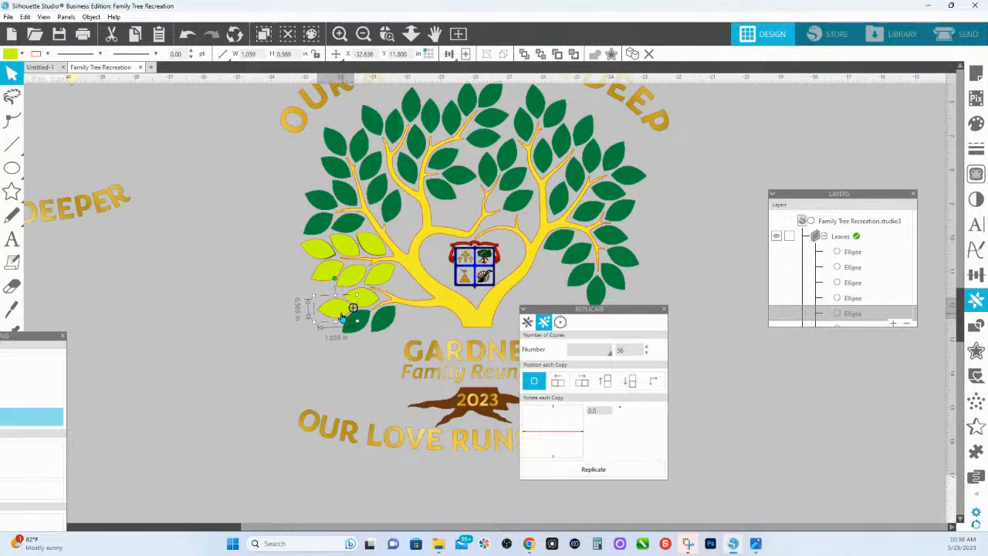
{"action": "left_click_drag", "start_coordinate": [327, 277], "coordinate": [356, 327]}
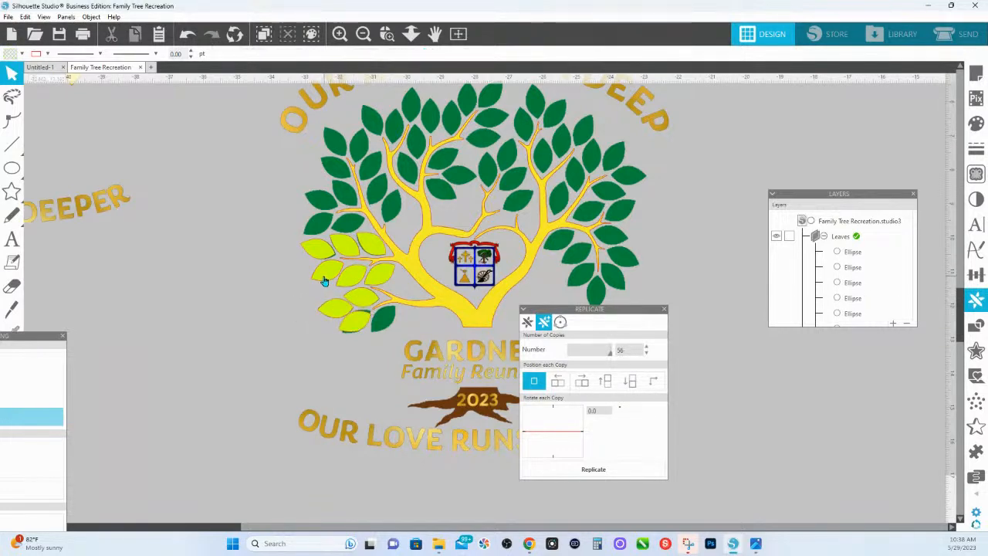
{"action": "left_click", "coordinate": [345, 315]}
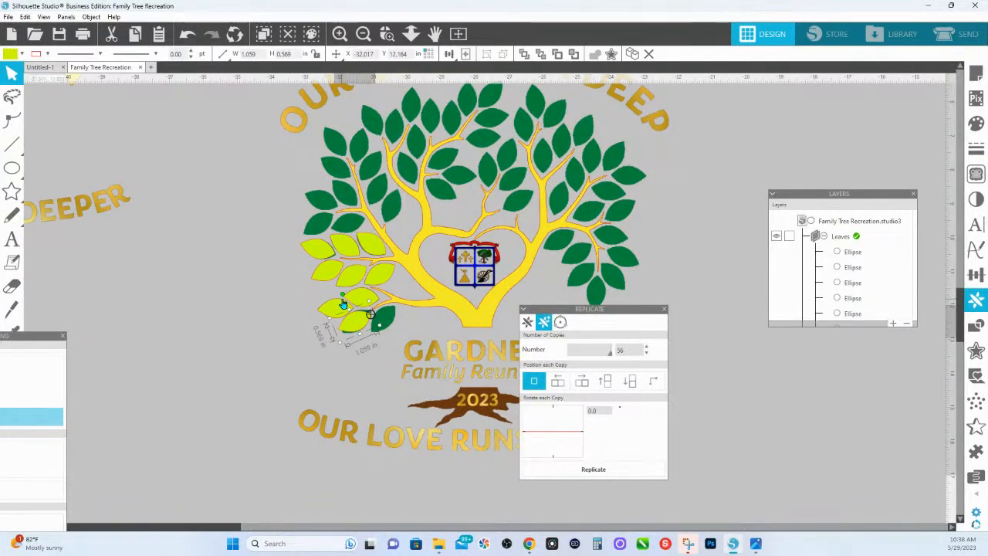
{"action": "left_click_drag", "start_coordinate": [342, 303], "coordinate": [357, 325]}
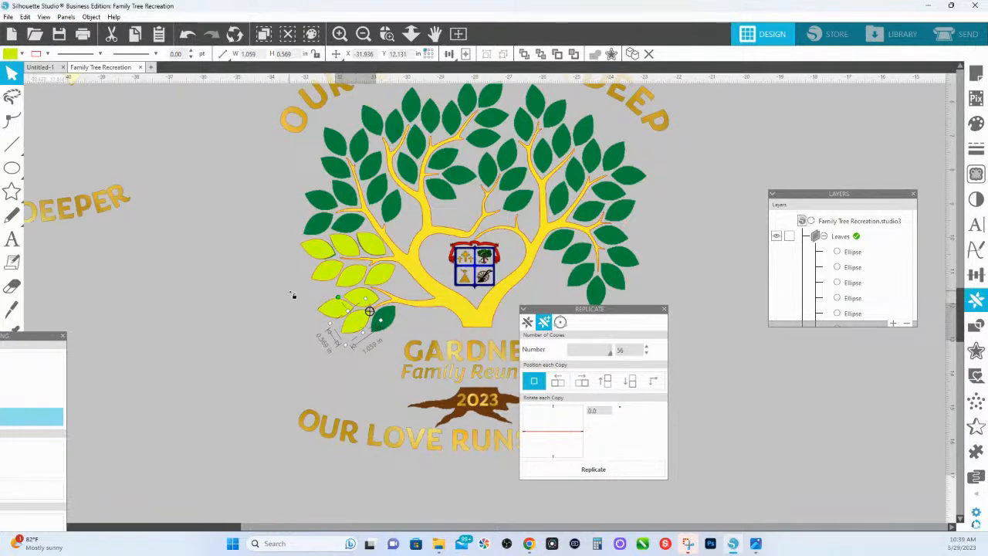
Select the stack of remaining leaf copies and fill it with dark purple
{"action": "left_click", "coordinate": [326, 273]}
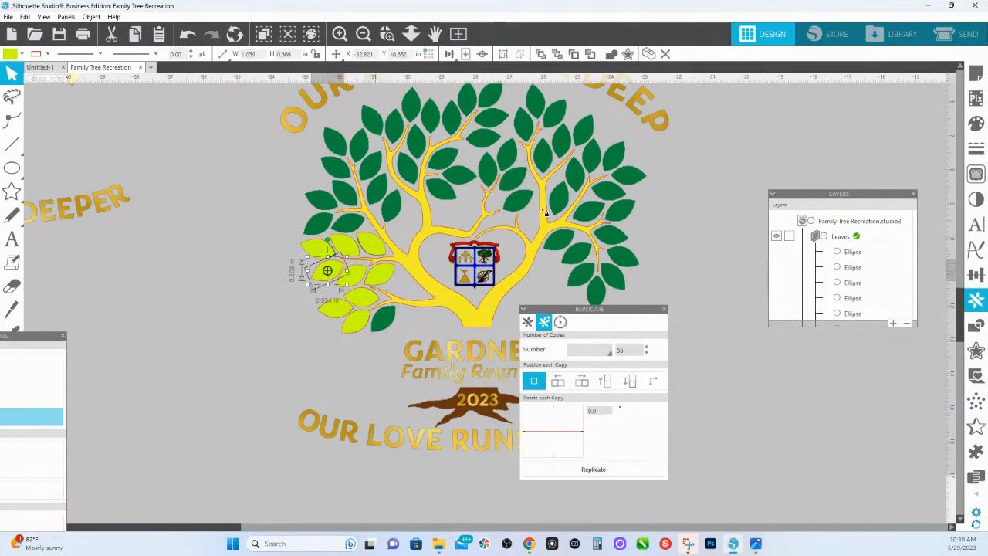
{"action": "left_click", "coordinate": [976, 123]}
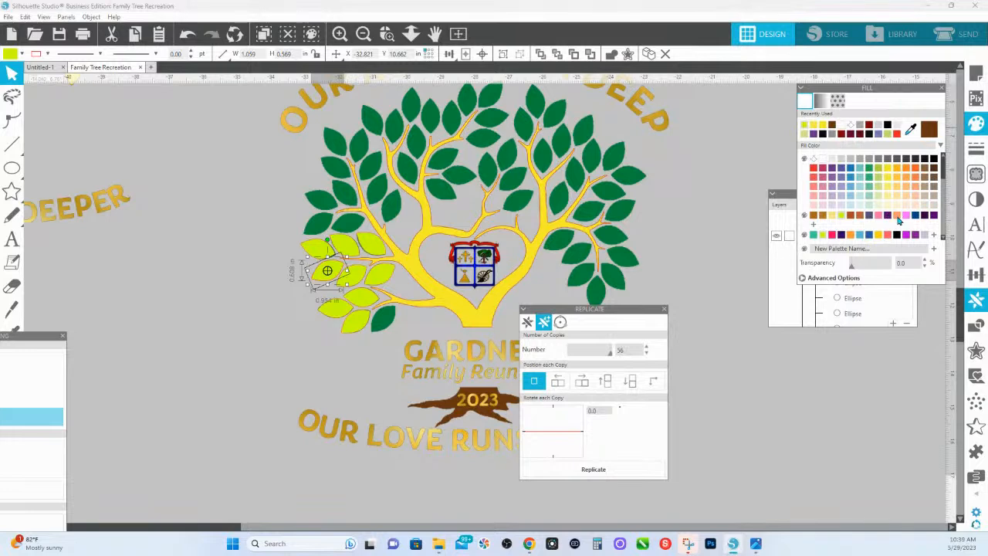
{"action": "left_click", "coordinate": [910, 129]}
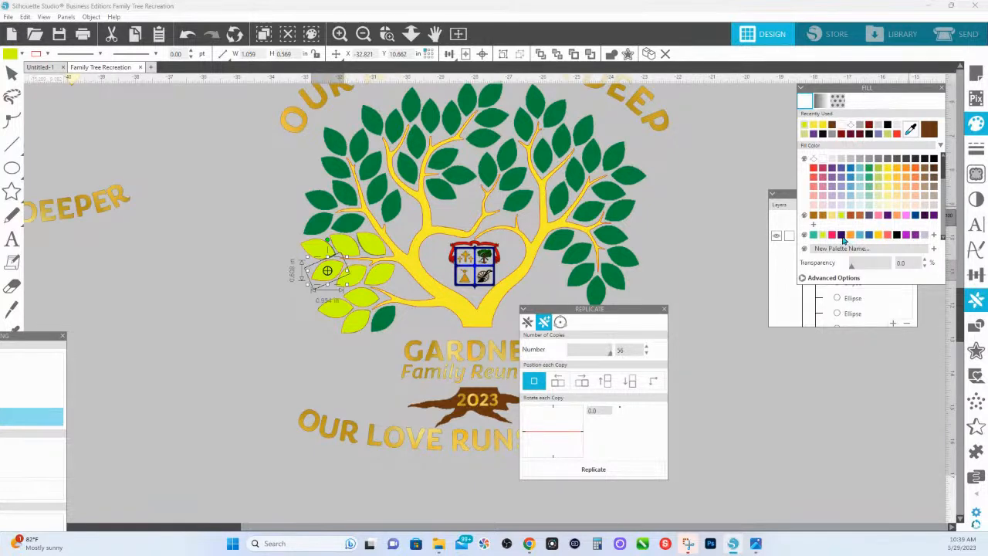
{"action": "left_click", "coordinate": [841, 236]}
{"action": "left_click", "coordinate": [306, 359]}
Fit purple leaf copies over the lowest branch's last green leaf and the next three leaves up the tree's left side
{"action": "left_click_drag", "start_coordinate": [338, 282], "coordinate": [382, 322]}
{"action": "left_click_drag", "start_coordinate": [368, 289], "coordinate": [367, 301]}
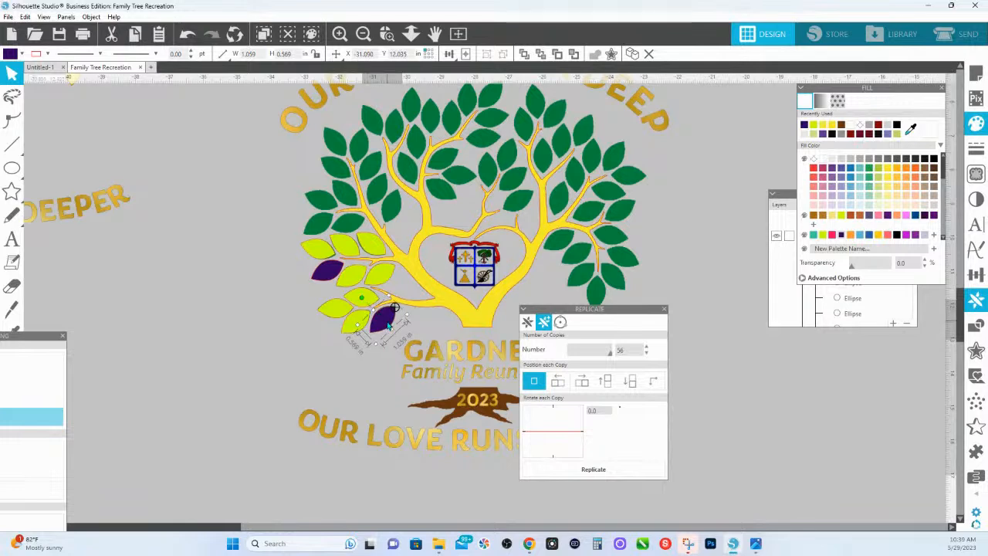
{"action": "left_click_drag", "start_coordinate": [331, 274], "coordinate": [326, 227]}
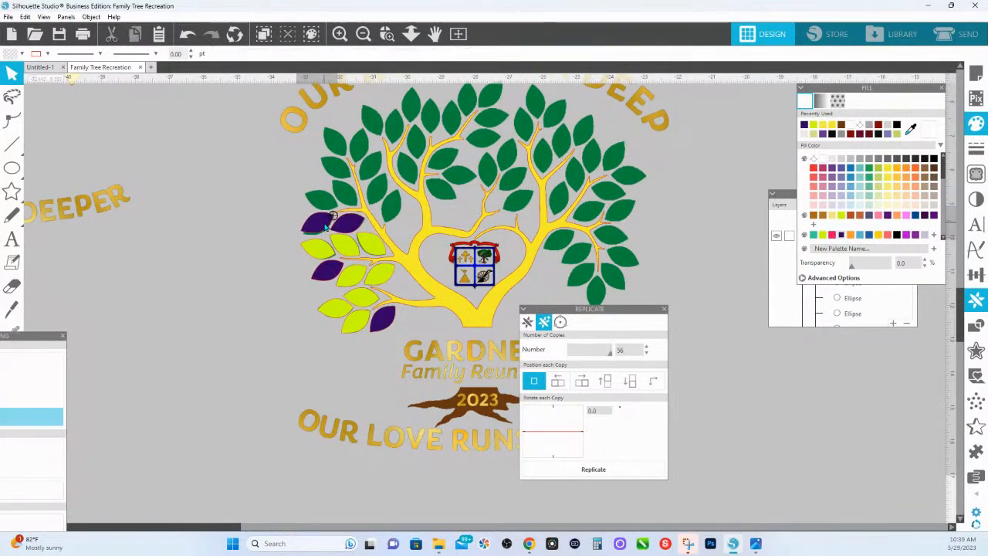
{"action": "left_click_drag", "start_coordinate": [307, 195], "coordinate": [332, 172]}
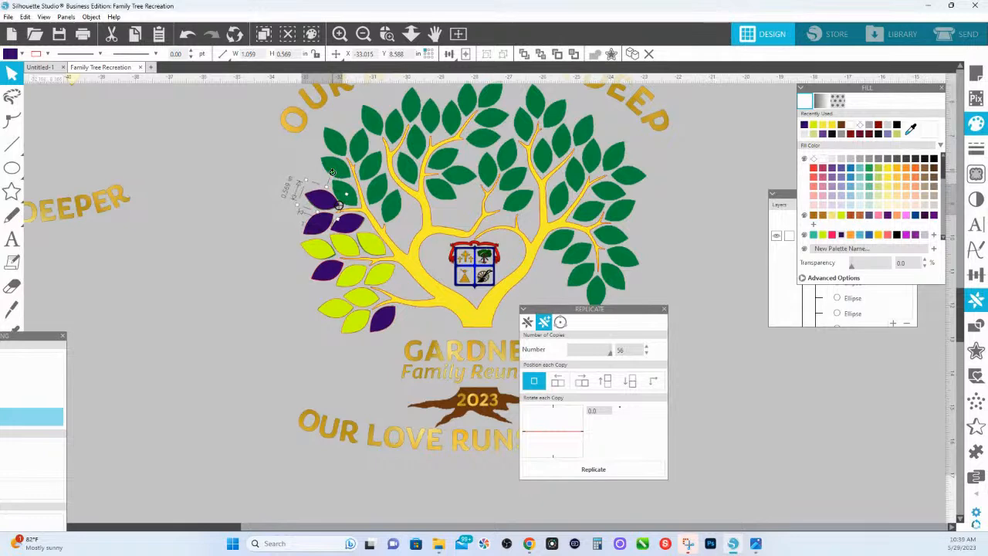
Fit purple leaf copies over the next two green leaves on the outer side of the upper-left branch, rotating each to match
{"action": "key", "text": "ctrl+v"}
{"action": "left_click_drag", "start_coordinate": [334, 254], "coordinate": [340, 209]}
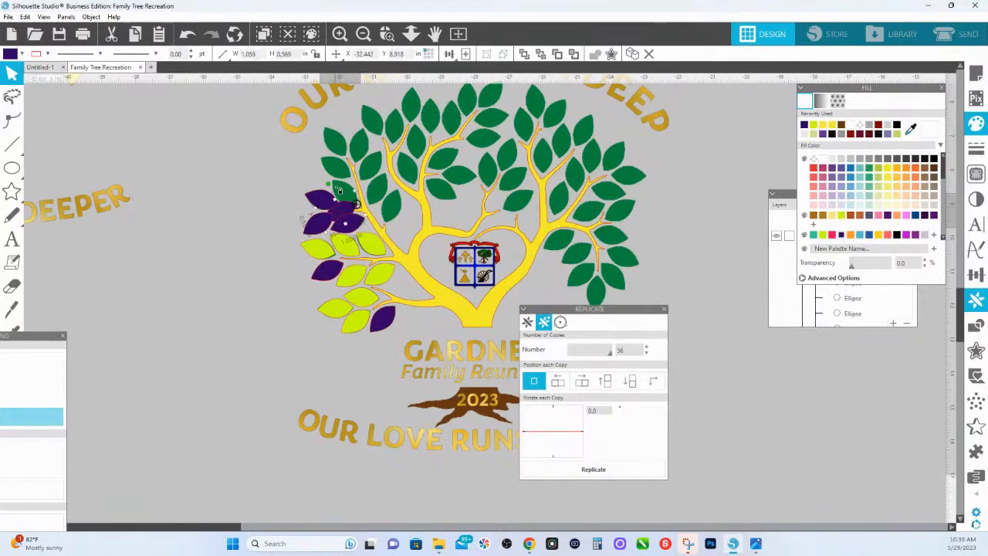
{"action": "left_click_drag", "start_coordinate": [345, 172], "coordinate": [352, 199]}
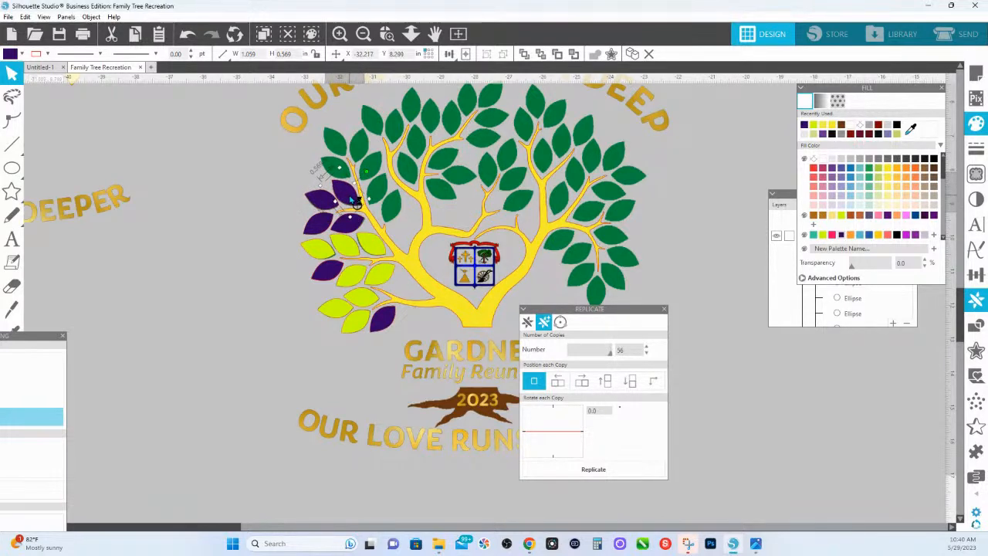
{"action": "left_click_drag", "start_coordinate": [336, 275], "coordinate": [351, 175]}
{"action": "left_click", "coordinate": [342, 187]}
{"action": "left_click", "coordinate": [339, 179]}
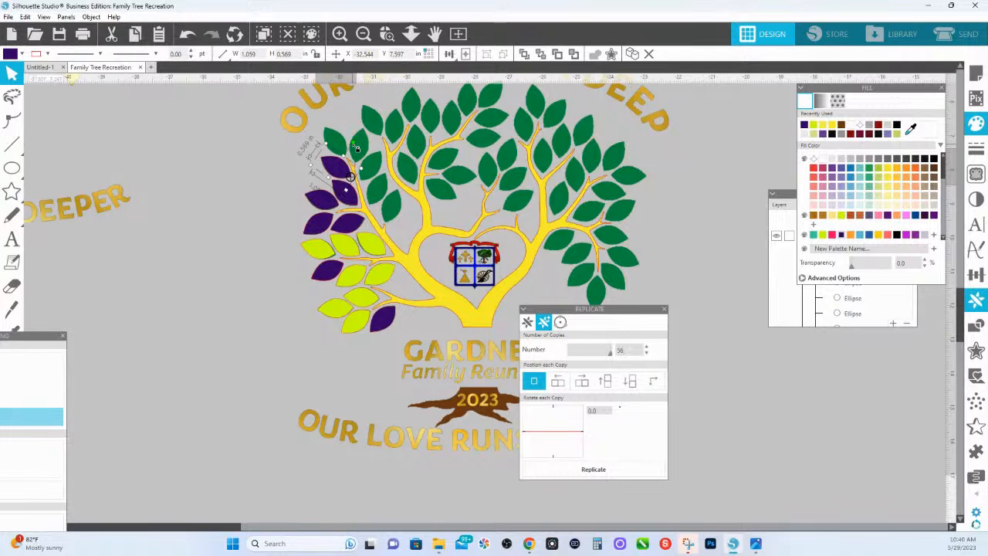
Fit purple leaf copies over the two lowest green leaves on the inner side of the upper-left branch, rotating each clockwise
{"action": "left_click_drag", "start_coordinate": [330, 275], "coordinate": [379, 237]}
{"action": "left_click", "coordinate": [378, 237]}
{"action": "left_click_drag", "start_coordinate": [356, 200], "coordinate": [459, 220]}
{"action": "mouse_move", "coordinate": [389, 213]}
{"action": "left_mouse_down"}
{"action": "mouse_move", "coordinate": [419, 219]}
{"action": "mouse_move", "coordinate": [392, 212]}
{"action": "mouse_move", "coordinate": [348, 223]}
{"action": "mouse_move", "coordinate": [344, 177]}
{"action": "mouse_move", "coordinate": [390, 176]}
{"action": "mouse_move", "coordinate": [402, 203]}
{"action": "left_mouse_up"}
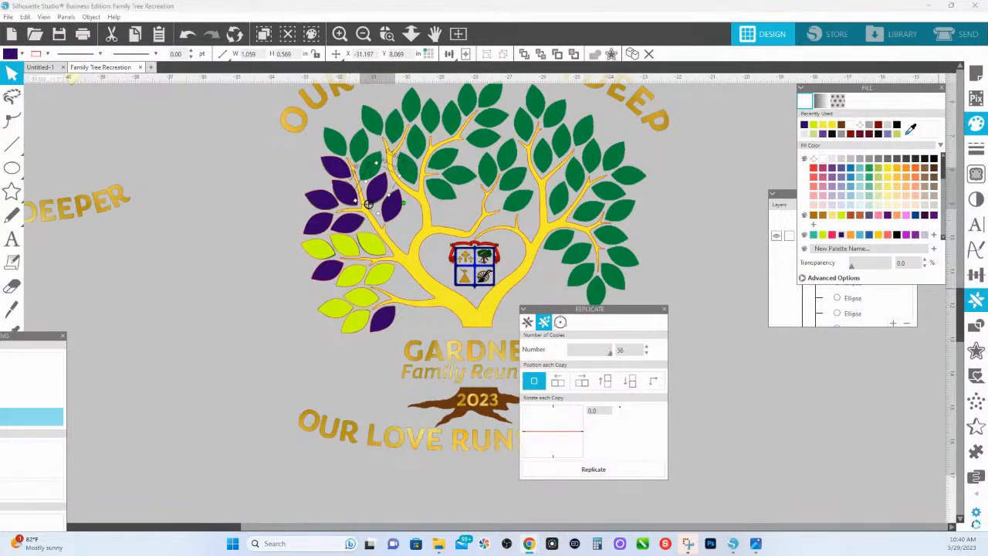
Fit purple leaf copies over the upper two green leaves on the inner side of the upper-left branch, rotating each clockwise
{"action": "left_click_drag", "start_coordinate": [330, 273], "coordinate": [350, 194]}
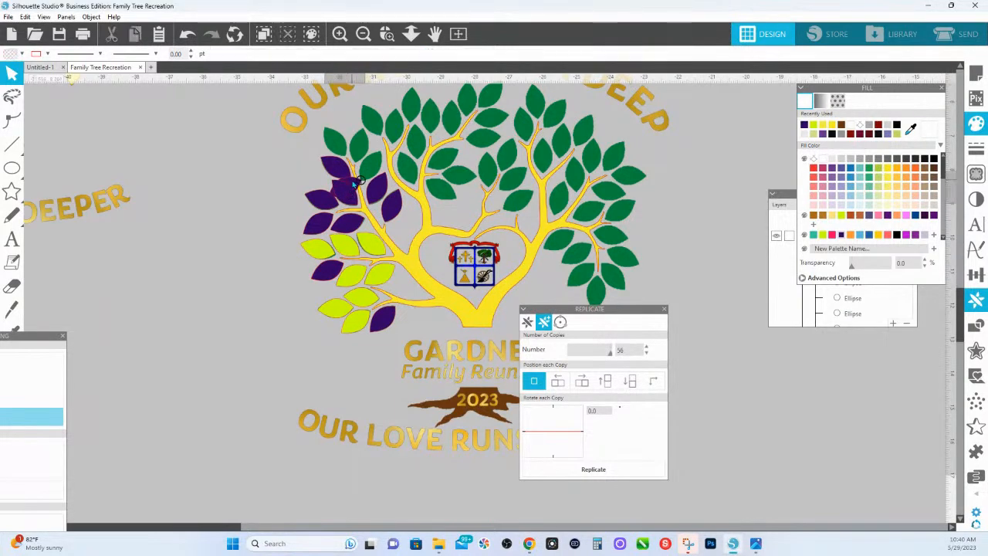
{"action": "left_click_drag", "start_coordinate": [344, 151], "coordinate": [452, 189]}
{"action": "left_click_drag", "start_coordinate": [376, 176], "coordinate": [377, 176]}
{"action": "left_click_drag", "start_coordinate": [324, 274], "coordinate": [335, 168]}
{"action": "left_click", "coordinate": [348, 167]}
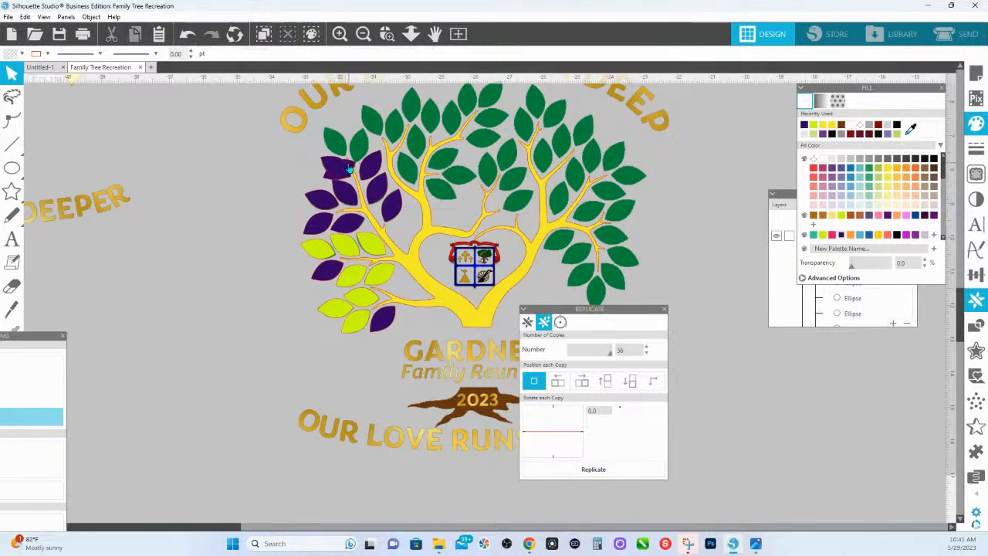
{"action": "left_click", "coordinate": [348, 167]}
{"action": "left_click_drag", "start_coordinate": [327, 142], "coordinate": [415, 143]}
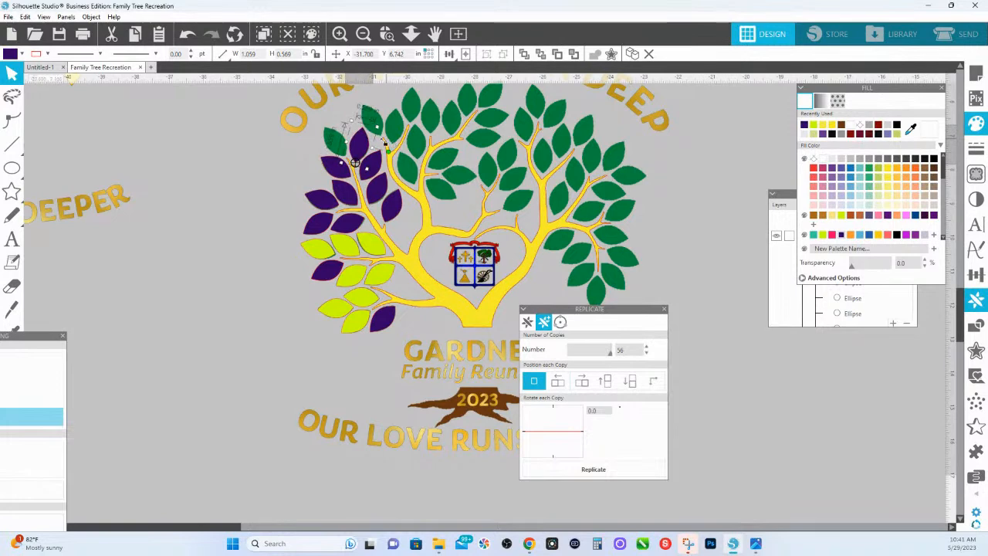
Fit purple leaf copies over the upper-left branch's outer top leaf and the first leaf of the next branch, rotating each
{"action": "left_click_drag", "start_coordinate": [320, 273], "coordinate": [346, 145]}
{"action": "left_click_drag", "start_coordinate": [335, 266], "coordinate": [399, 115]}
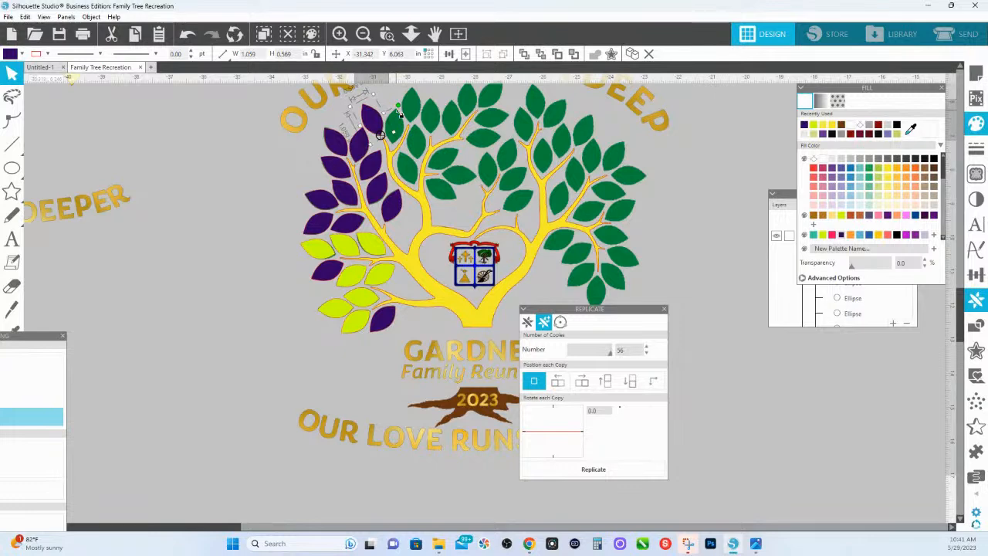
{"action": "left_click", "coordinate": [331, 277]}
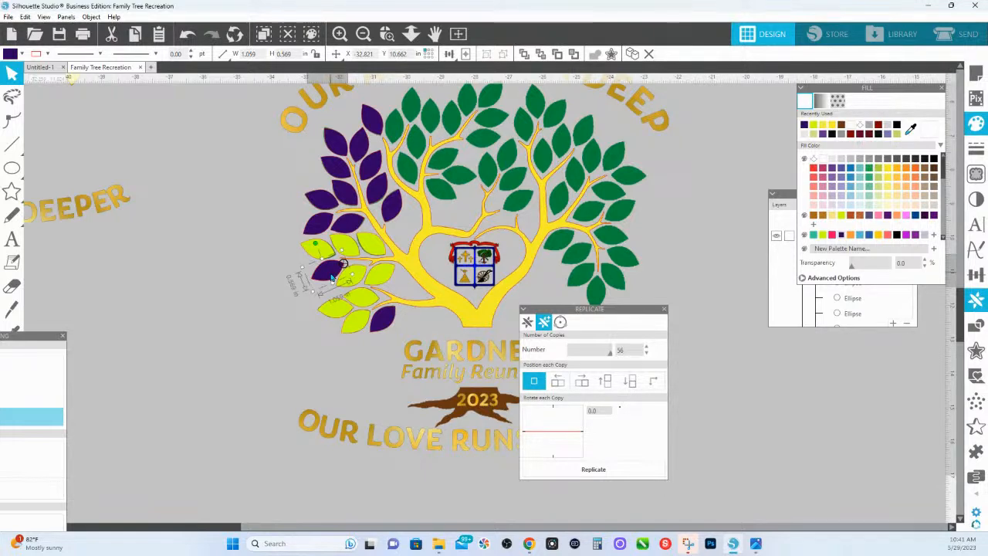
Fit purple leaf copies over three green leaves on the second upper-left branch, rotating each to match its original
{"action": "left_click_drag", "start_coordinate": [332, 278], "coordinate": [417, 112]}
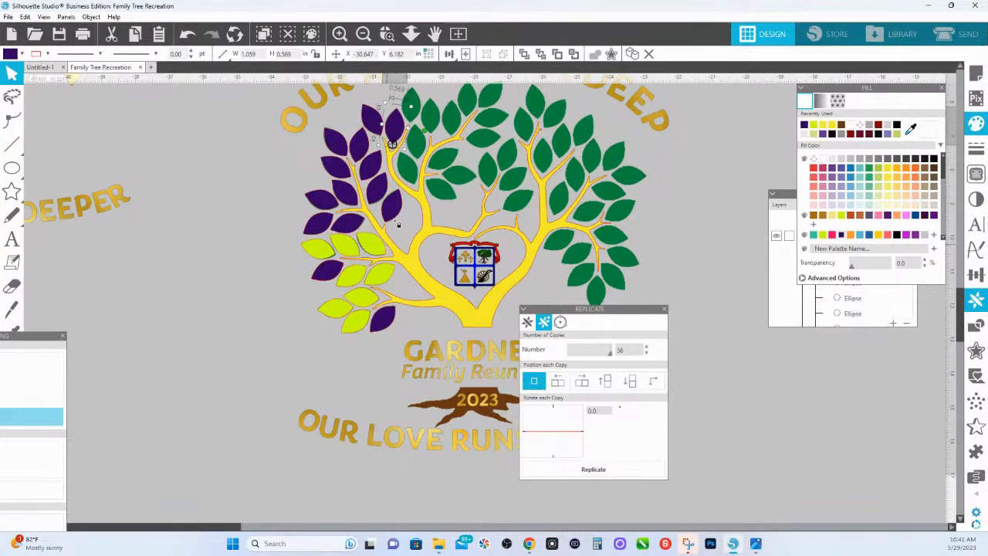
{"action": "left_click_drag", "start_coordinate": [335, 270], "coordinate": [409, 173]}
{"action": "left_click_drag", "start_coordinate": [409, 172], "coordinate": [410, 172]}
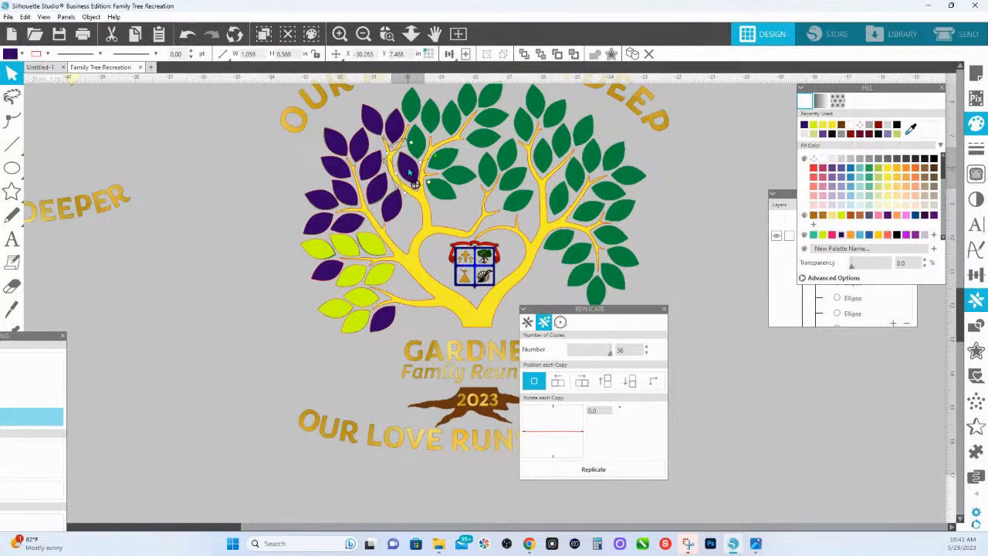
{"action": "left_click_drag", "start_coordinate": [332, 275], "coordinate": [425, 152]}
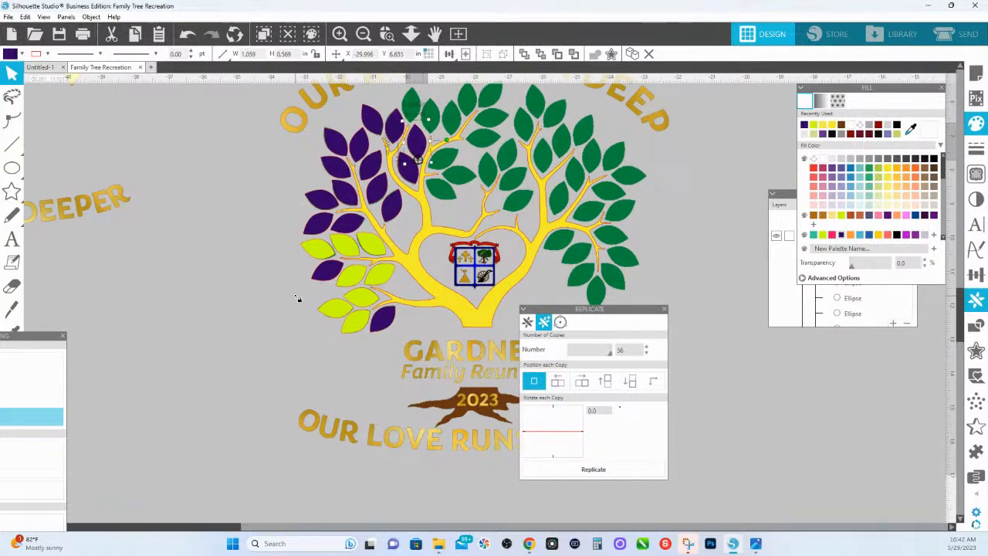
Nudge the spare leaf copies left off the purple leaf on the lower-left branch and fill them pink
{"action": "left_click", "coordinate": [328, 271]}
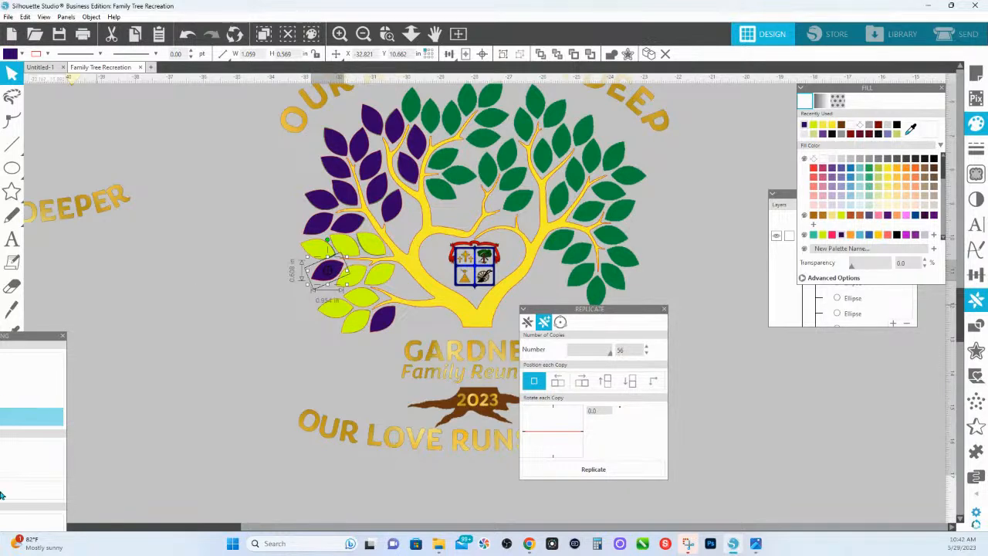
{"action": "key", "text": "Left"}
{"action": "key", "text": "Left"}
{"action": "key", "text": "Left"}
{"action": "key", "text": "Left"}
{"action": "key", "text": "Left"}
{"action": "key", "text": "Left"}
{"action": "key", "text": "Left"}
{"action": "key", "text": "Left"}
{"action": "key", "text": "Left"}
{"action": "key", "text": "Left"}
{"action": "key", "text": "Left"}
{"action": "key", "text": "Left"}
{"action": "key", "text": "Left"}
{"action": "key", "text": "Left"}
{"action": "key", "text": "Left"}
{"action": "key", "text": "Left"}
{"action": "key", "text": "Left"}
{"action": "key", "text": "Left"}
{"action": "key", "text": "Left"}
{"action": "key", "text": "Left"}
{"action": "key", "text": "Left"}
{"action": "key", "text": "Left"}
{"action": "left_click", "coordinate": [888, 218]}
Move the pink spare leaf above the tree's central leaves and rotate it clockwise to ready it as the source
{"action": "left_click_drag", "start_coordinate": [315, 274], "coordinate": [463, 152]}
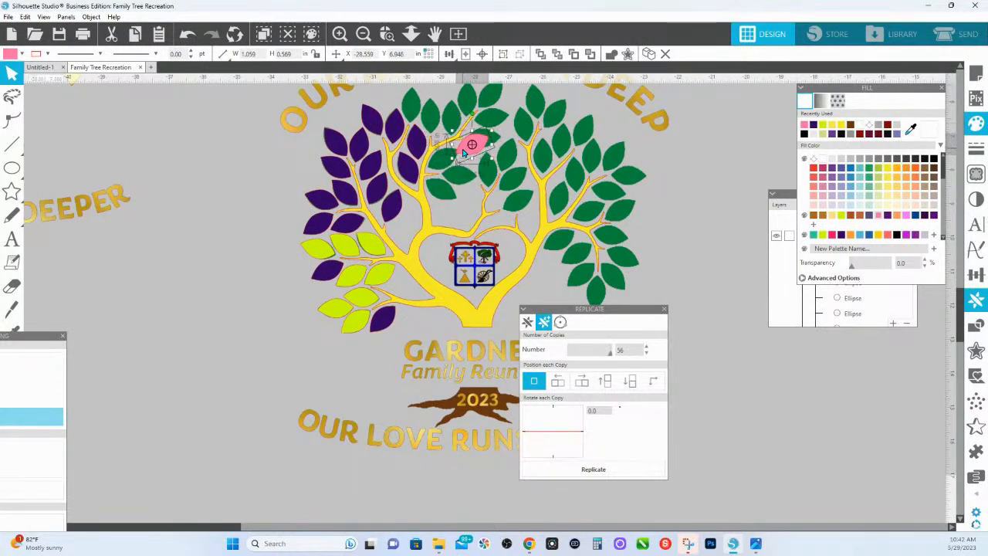
{"action": "left_click_drag", "start_coordinate": [474, 115], "coordinate": [493, 185]}
{"action": "left_click_drag", "start_coordinate": [482, 138], "coordinate": [460, 113]}
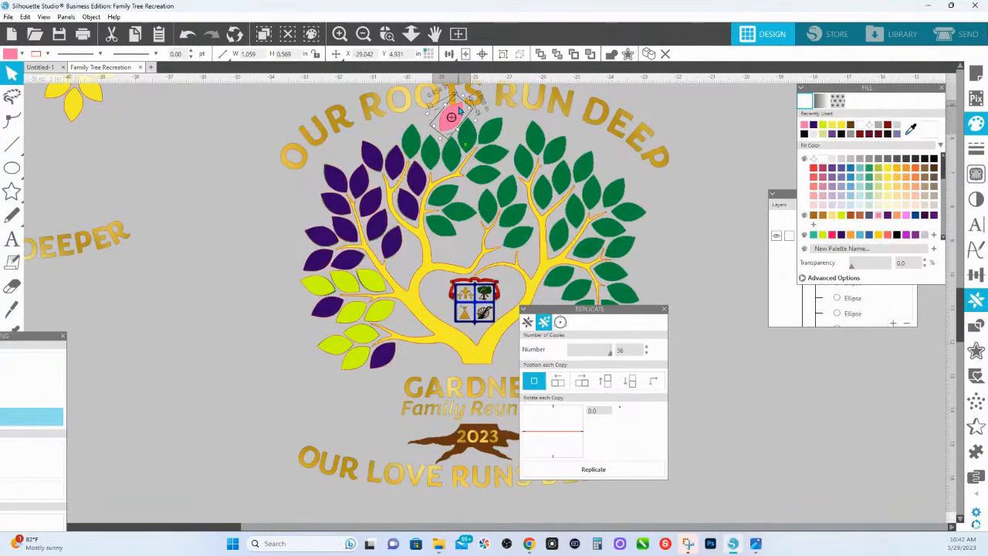
{"action": "left_click", "coordinate": [386, 127]}
{"action": "left_click", "coordinate": [449, 124]}
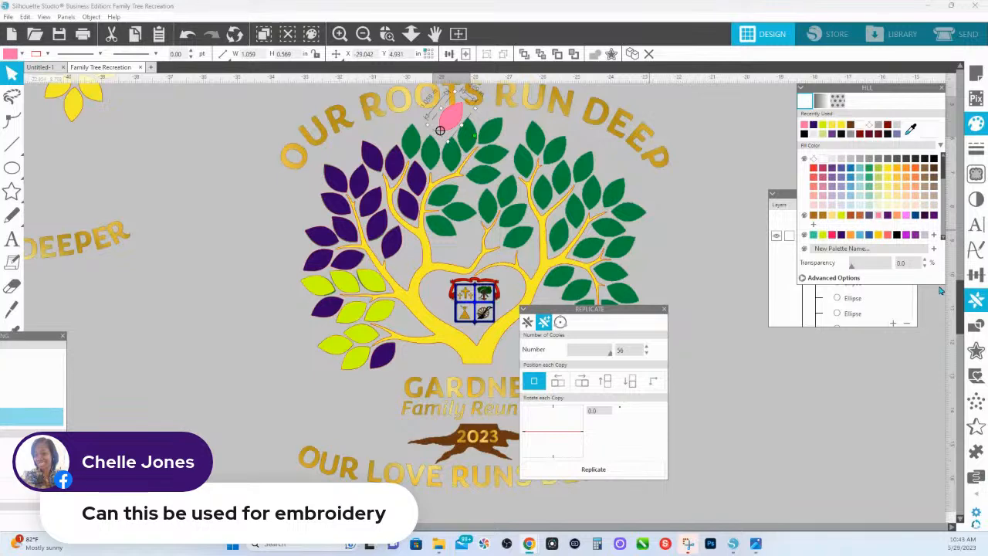
Fit pink leaf copies over the three outer top leaves of the central-left branch and the leaf just below them
{"action": "left_click_drag", "start_coordinate": [452, 116], "coordinate": [459, 153]}
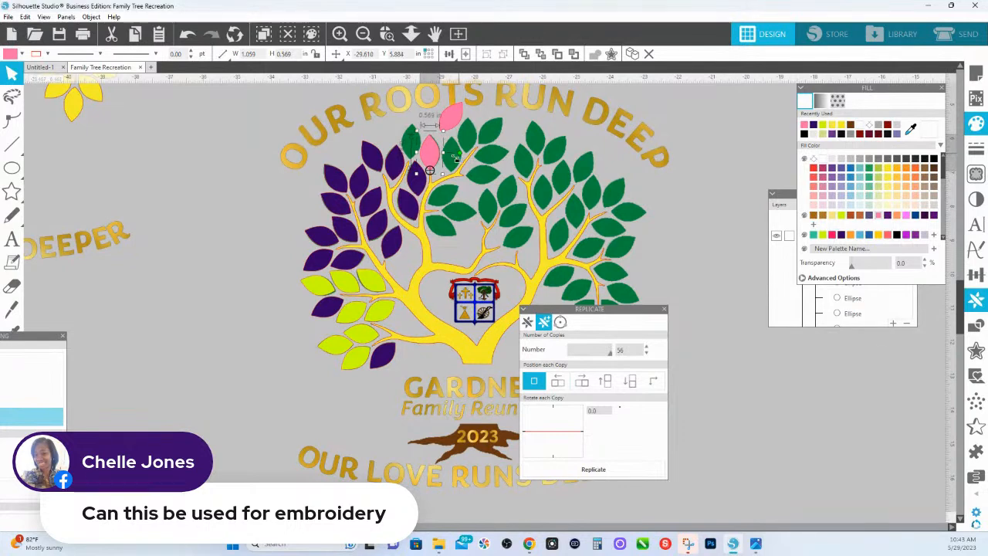
{"action": "left_click_drag", "start_coordinate": [448, 121], "coordinate": [456, 167]}
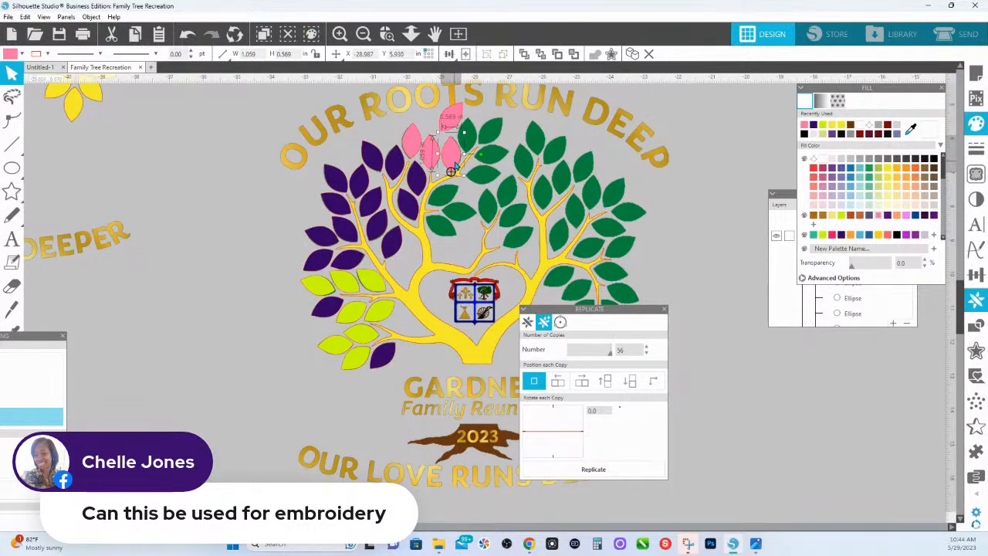
{"action": "left_click_drag", "start_coordinate": [454, 123], "coordinate": [444, 194]}
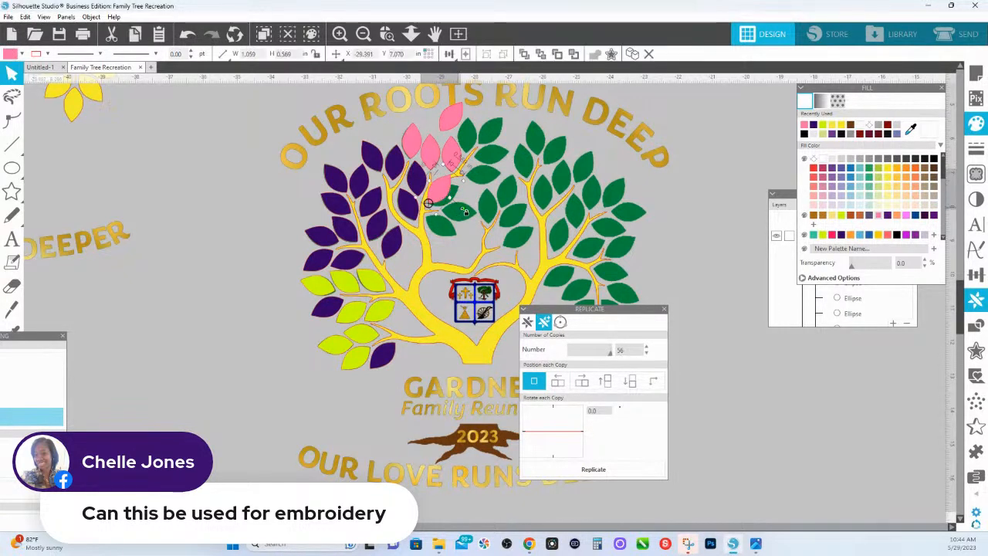
{"action": "left_click_drag", "start_coordinate": [465, 211], "coordinate": [471, 232]}
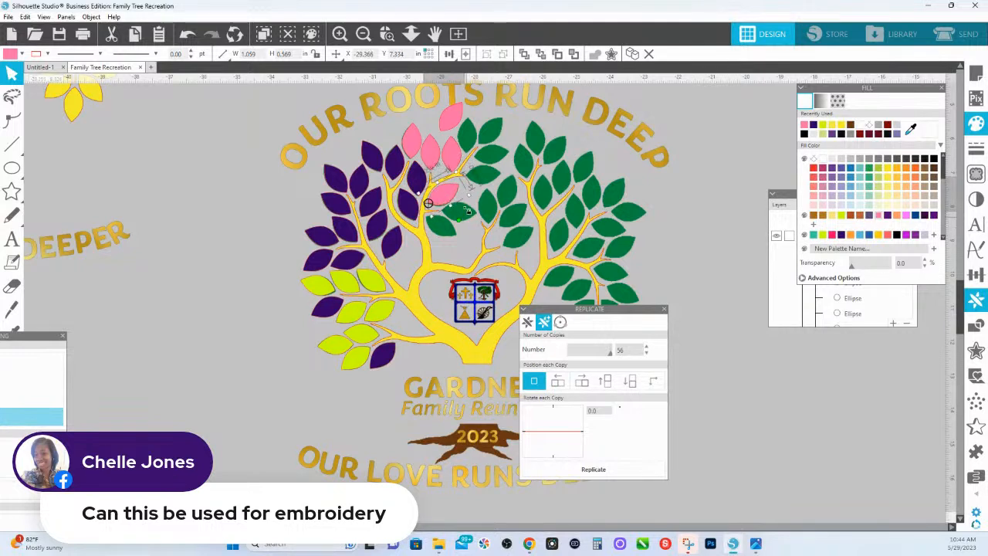
Fit pink leaf copies over the two lowest green leaves on the inner side of the central-left branch, rotating each clockwise
{"action": "left_click_drag", "start_coordinate": [456, 122], "coordinate": [473, 274]}
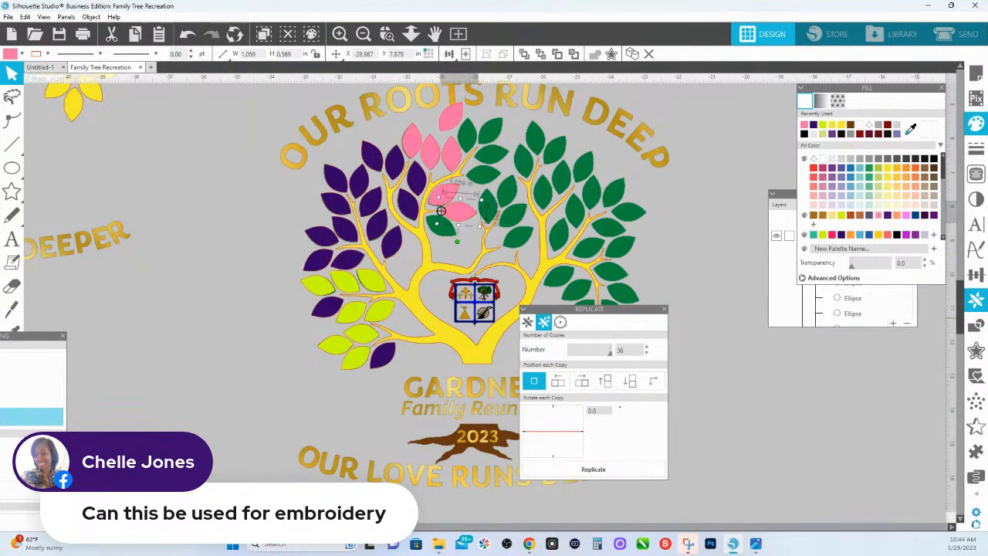
{"action": "left_click_drag", "start_coordinate": [440, 210], "coordinate": [432, 295]}
{"action": "left_click", "coordinate": [448, 244]}
{"action": "left_click", "coordinate": [437, 211]}
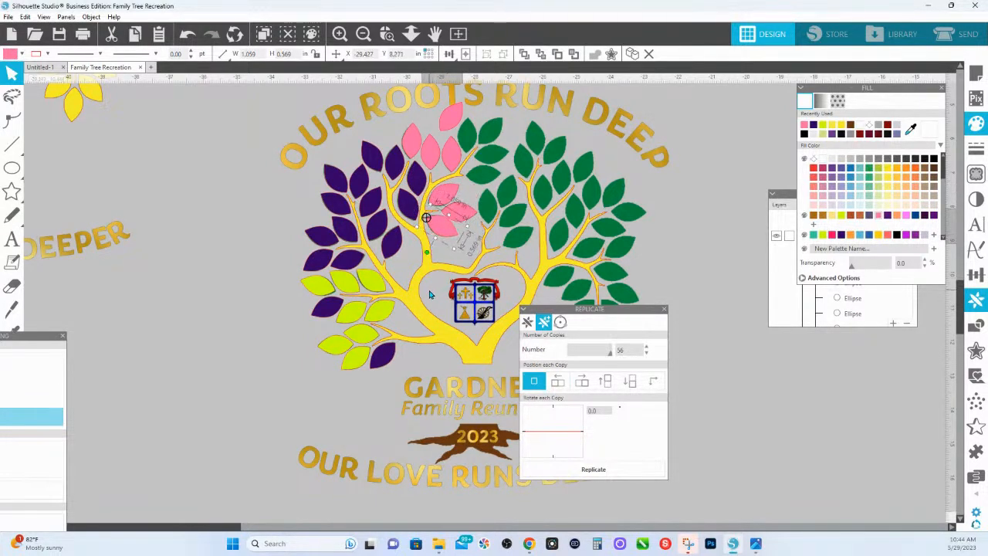
Fit pink leaf copies over the central-left branch's remaining top leaves and the upper leaves of the small sprig above the heart
{"action": "left_click_drag", "start_coordinate": [454, 128], "coordinate": [529, 206]}
{"action": "left_click_drag", "start_coordinate": [457, 123], "coordinate": [537, 243]}
{"action": "left_click_drag", "start_coordinate": [444, 121], "coordinate": [502, 224]}
{"action": "left_click_drag", "start_coordinate": [454, 122], "coordinate": [518, 207]}
{"action": "left_click_drag", "start_coordinate": [454, 125], "coordinate": [503, 216]}
{"action": "left_click", "coordinate": [502, 216]}
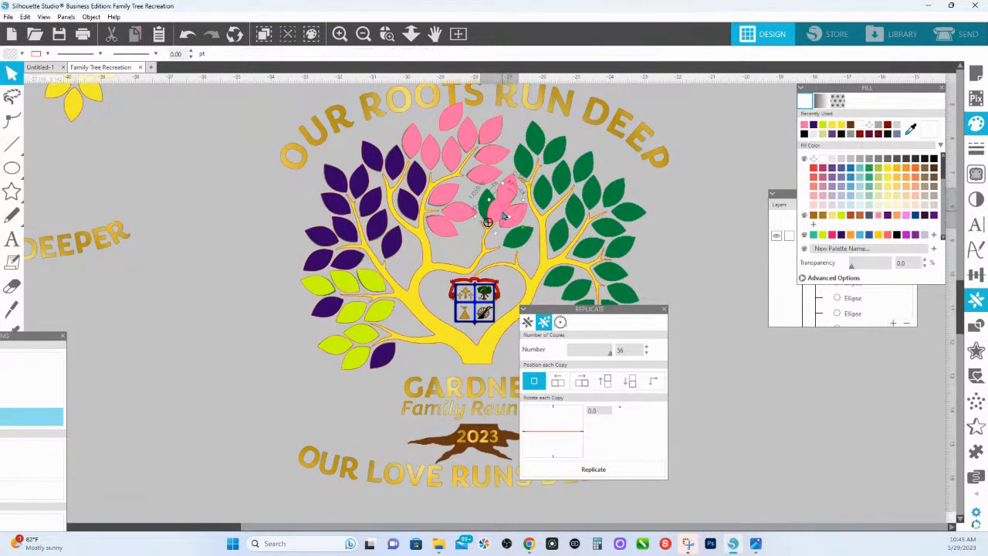
Fit pink leaf copies over the left leaf and lowest leaf of the small sprig above the heart, rotating each to match
{"action": "left_click_drag", "start_coordinate": [523, 236], "coordinate": [496, 214]}
{"action": "key", "text": "Up"}
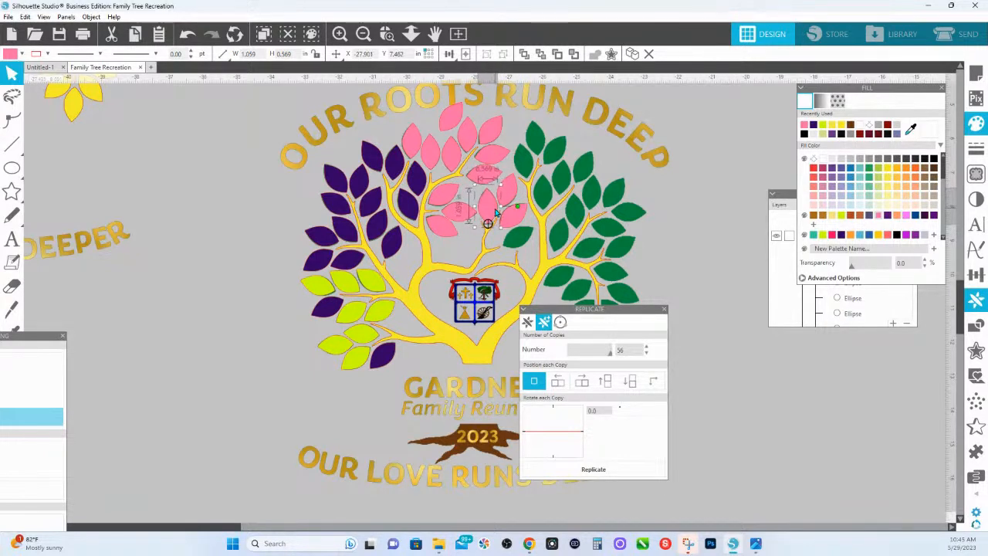
{"action": "left_click_drag", "start_coordinate": [453, 125], "coordinate": [549, 254]}
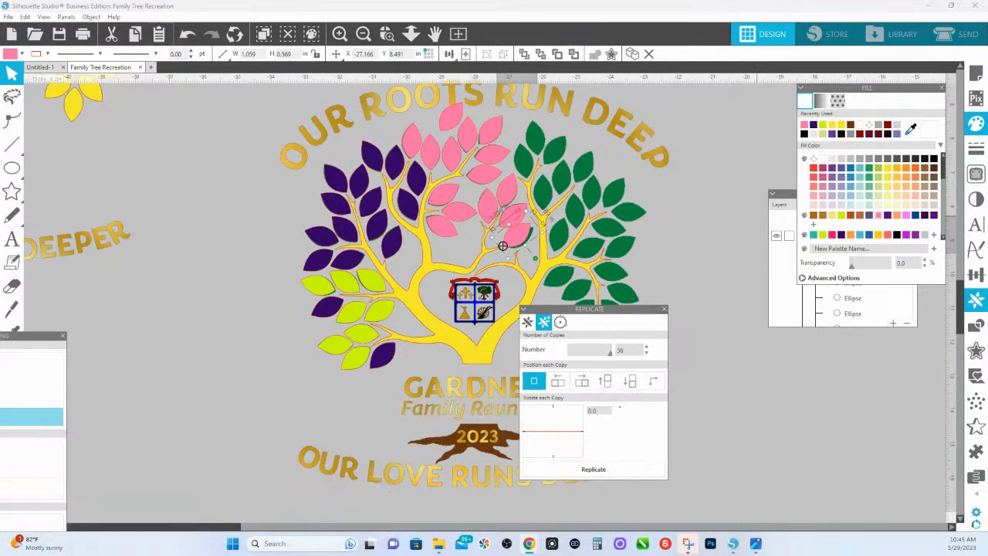
{"action": "left_click_drag", "start_coordinate": [537, 261], "coordinate": [540, 268]}
Fit pink leaf copies over the green leaves at the top of the upper-right branch, rotating each to match
{"action": "left_click_drag", "start_coordinate": [447, 127], "coordinate": [544, 169]}
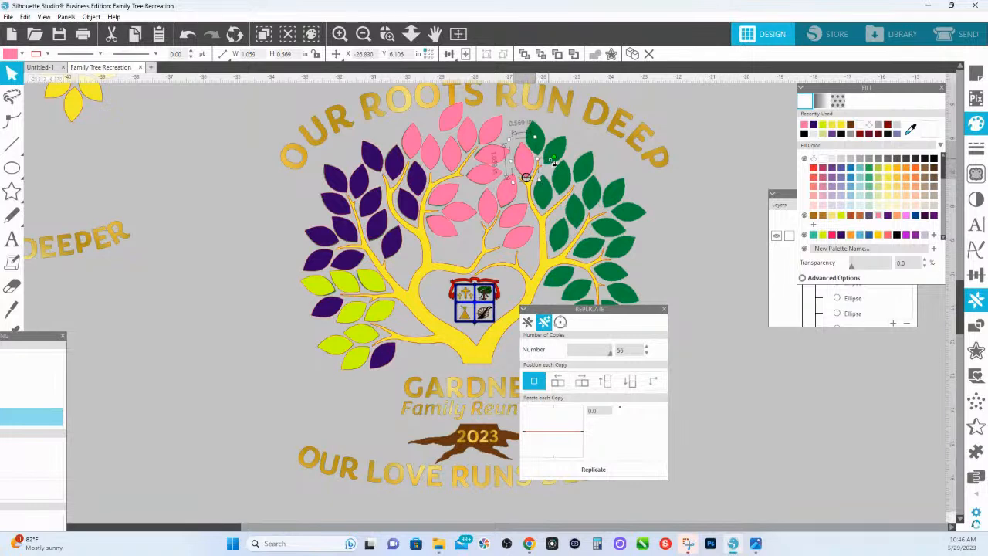
{"action": "left_click_drag", "start_coordinate": [554, 160], "coordinate": [553, 157]}
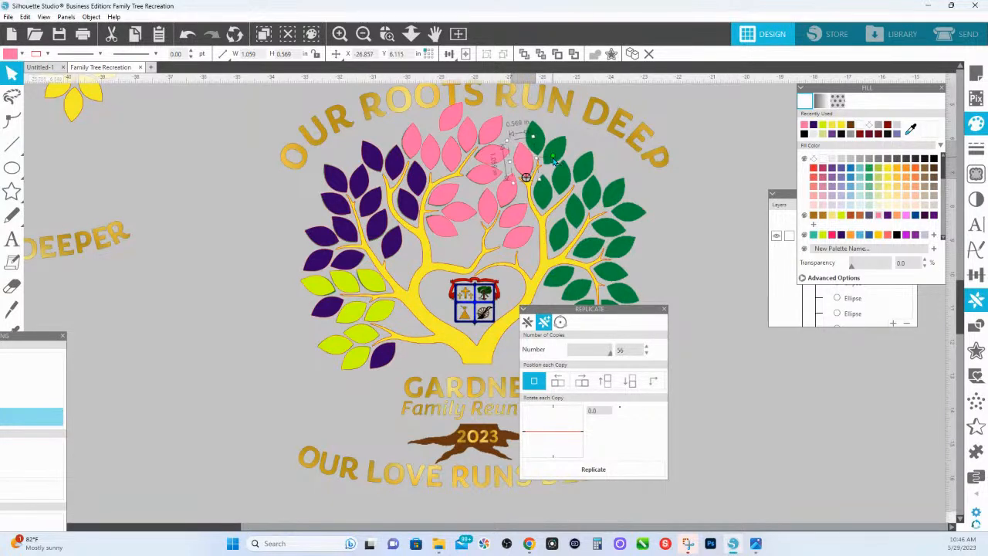
{"action": "left_click_drag", "start_coordinate": [454, 117], "coordinate": [543, 144]}
{"action": "left_click_drag", "start_coordinate": [455, 116], "coordinate": [561, 151]}
{"action": "left_click", "coordinate": [451, 115]}
Fit pink leaf copies over the upper leaves of the outer right branch and set one spare copy aside beside the tree
{"action": "left_click_drag", "start_coordinate": [451, 116], "coordinate": [613, 162]}
{"action": "left_click_drag", "start_coordinate": [601, 219], "coordinate": [517, 180]}
{"action": "left_click_drag", "start_coordinate": [532, 113], "coordinate": [478, 159]}
{"action": "left_click_drag", "start_coordinate": [529, 128], "coordinate": [531, 159]}
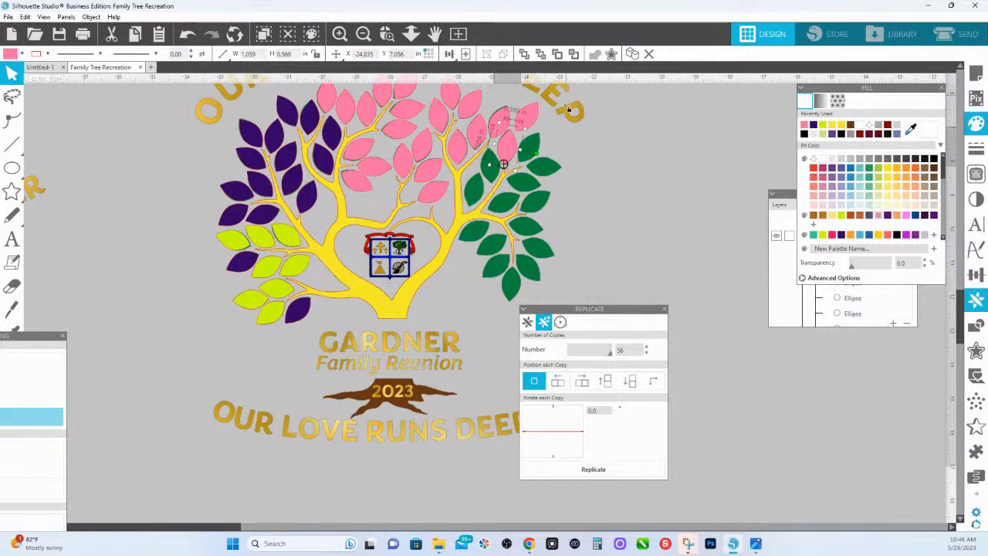
{"action": "mouse_move", "coordinate": [530, 126]}
{"action": "left_mouse_down"}
{"action": "mouse_move", "coordinate": [533, 155]}
{"action": "mouse_move", "coordinate": [553, 166]}
{"action": "mouse_move", "coordinate": [508, 171]}
{"action": "mouse_move", "coordinate": [525, 186]}
{"action": "mouse_move", "coordinate": [511, 175]}
{"action": "mouse_move", "coordinate": [470, 206]}
{"action": "mouse_move", "coordinate": [504, 193]}
{"action": "mouse_move", "coordinate": [510, 201]}
{"action": "mouse_move", "coordinate": [514, 185]}
{"action": "mouse_move", "coordinate": [644, 181]}
{"action": "left_mouse_up"}
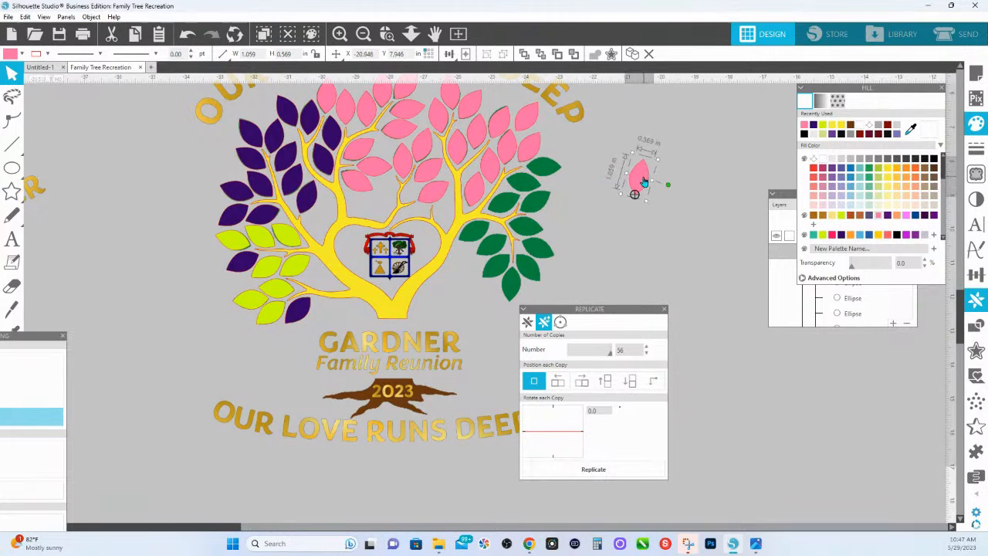
Fit pink leaf copies over the outer right branch's tip leaf and the leaf below it, rotating each clockwise
{"action": "left_click", "coordinate": [538, 135]}
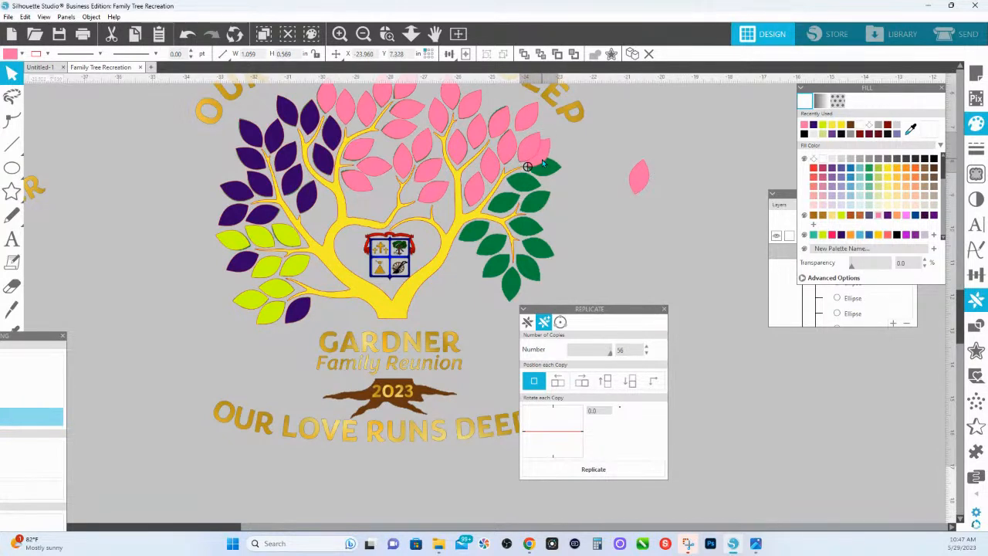
{"action": "left_click_drag", "start_coordinate": [542, 162], "coordinate": [562, 239]}
{"action": "left_click_drag", "start_coordinate": [535, 151], "coordinate": [524, 171]}
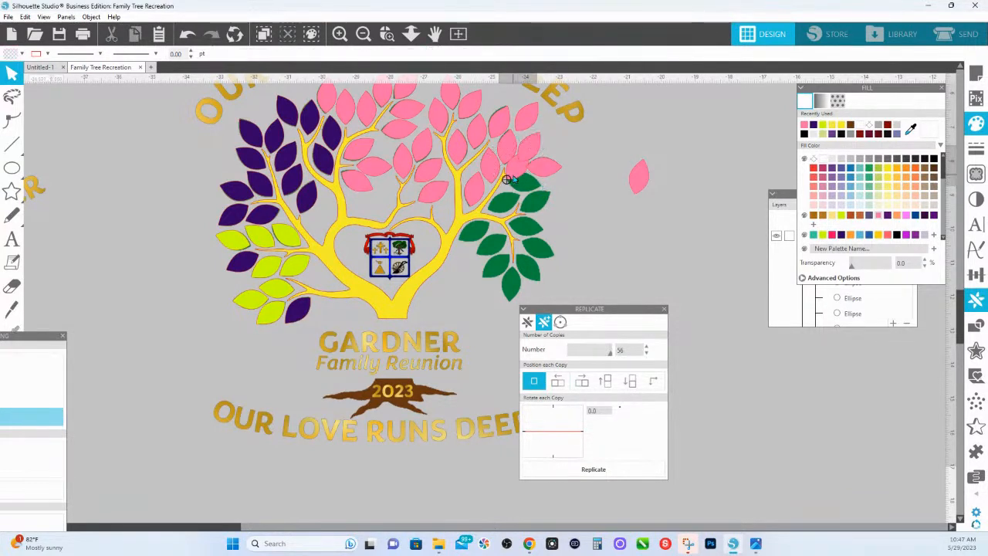
{"action": "left_click_drag", "start_coordinate": [543, 186], "coordinate": [539, 257]}
Fit pink leaf copies over the outer right branch's two lowest leaves and the top right leaf of the drooping branch
{"action": "left_click_drag", "start_coordinate": [533, 130], "coordinate": [569, 239]}
{"action": "left_click", "coordinate": [540, 200]}
{"action": "left_click_drag", "start_coordinate": [529, 126], "coordinate": [529, 241]}
{"action": "left_click_drag", "start_coordinate": [526, 120], "coordinate": [521, 214]}
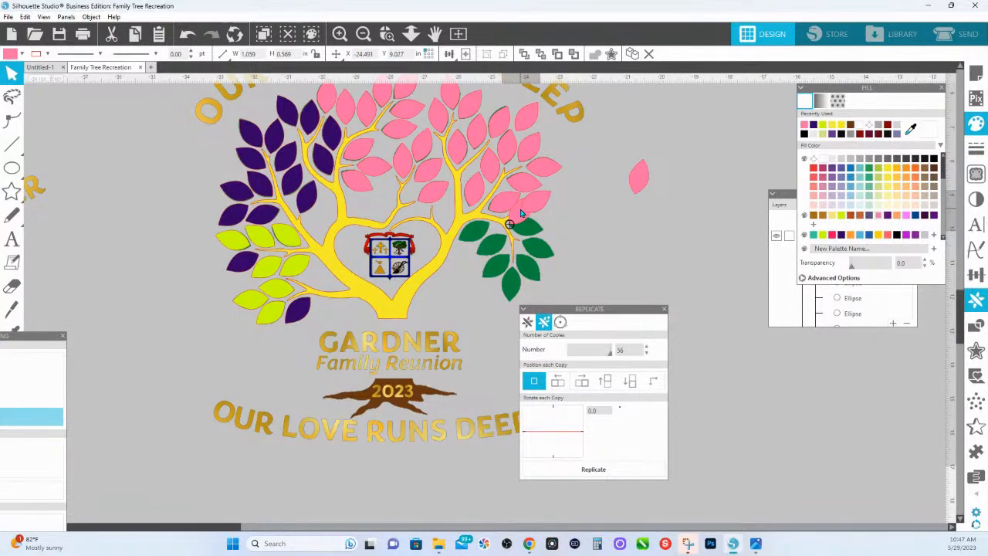
{"action": "left_click", "coordinate": [521, 213]}
{"action": "left_click_drag", "start_coordinate": [544, 230], "coordinate": [542, 306]}
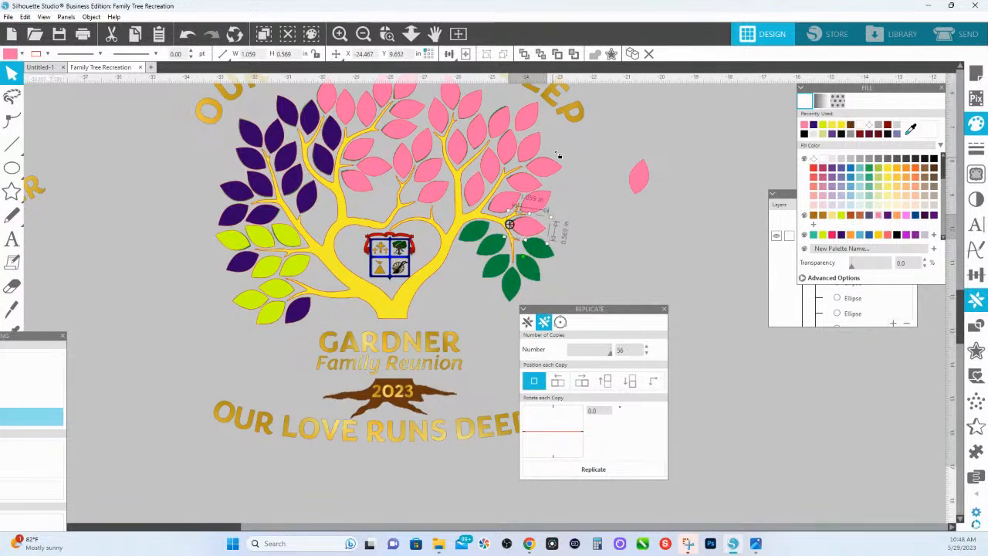
Move the spare leaf beside the drooping right branch, rotate it clockwise and fit copies over that branch's outer and bottom leaves
{"action": "left_click_drag", "start_coordinate": [525, 115], "coordinate": [581, 269]}
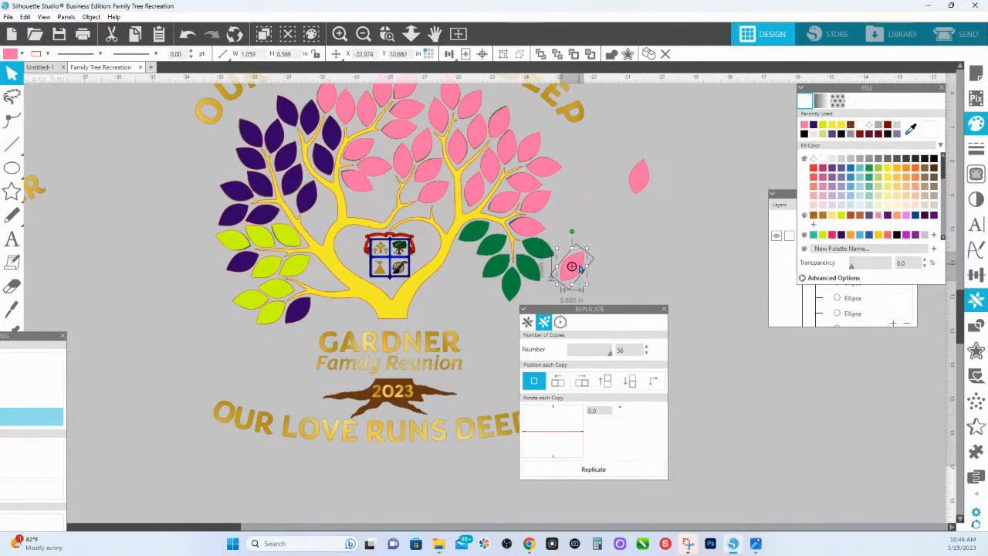
{"action": "left_click_drag", "start_coordinate": [572, 232], "coordinate": [604, 266]}
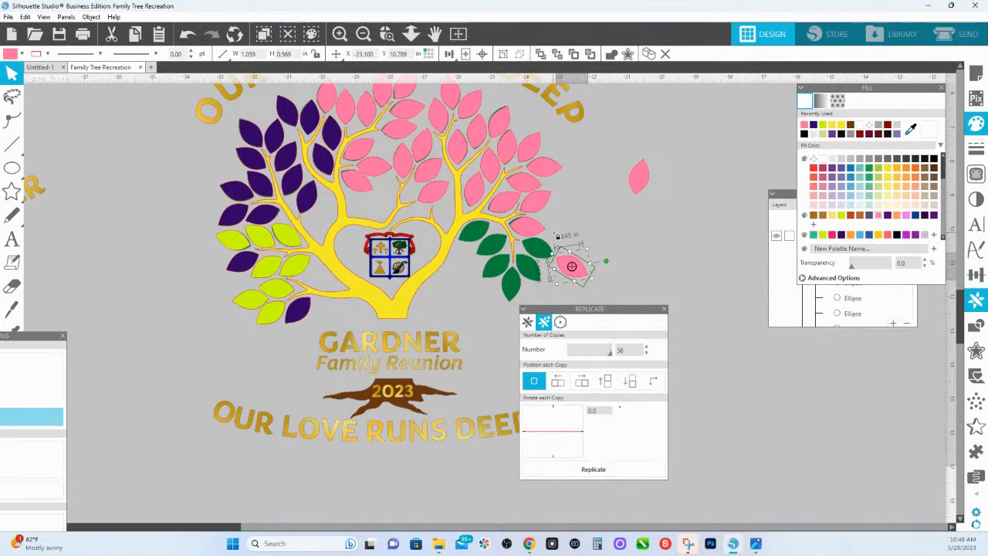
{"action": "left_click", "coordinate": [524, 227]}
{"action": "left_click_drag", "start_coordinate": [527, 227], "coordinate": [536, 245]}
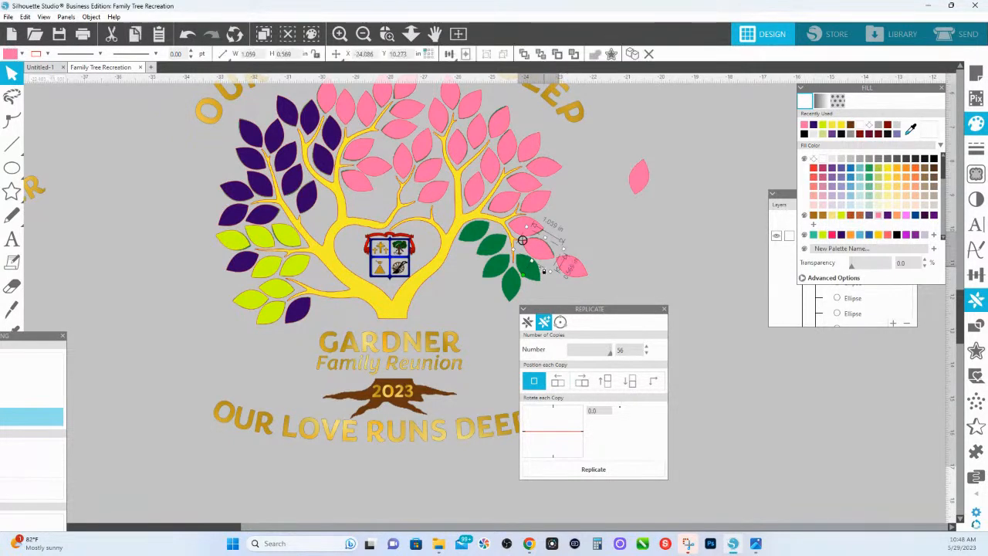
{"action": "left_click_drag", "start_coordinate": [577, 271], "coordinate": [516, 293]}
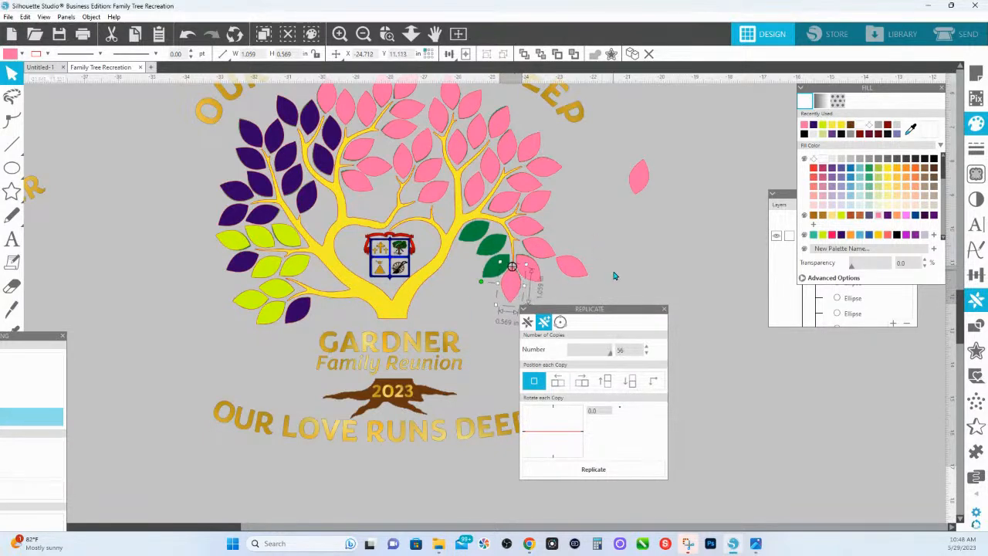
Rotate the spare pink leaf and fit copies over the three green leaves on the drooping branch's inner side
{"action": "left_click", "coordinate": [568, 271]}
{"action": "mouse_move", "coordinate": [572, 237]}
{"action": "left_mouse_down"}
{"action": "mouse_move", "coordinate": [602, 258]}
{"action": "mouse_move", "coordinate": [599, 287]}
{"action": "mouse_move", "coordinate": [587, 258]}
{"action": "mouse_move", "coordinate": [497, 247]}
{"action": "mouse_move", "coordinate": [480, 232]}
{"action": "left_mouse_up"}
{"action": "left_click_drag", "start_coordinate": [577, 266], "coordinate": [503, 272]}
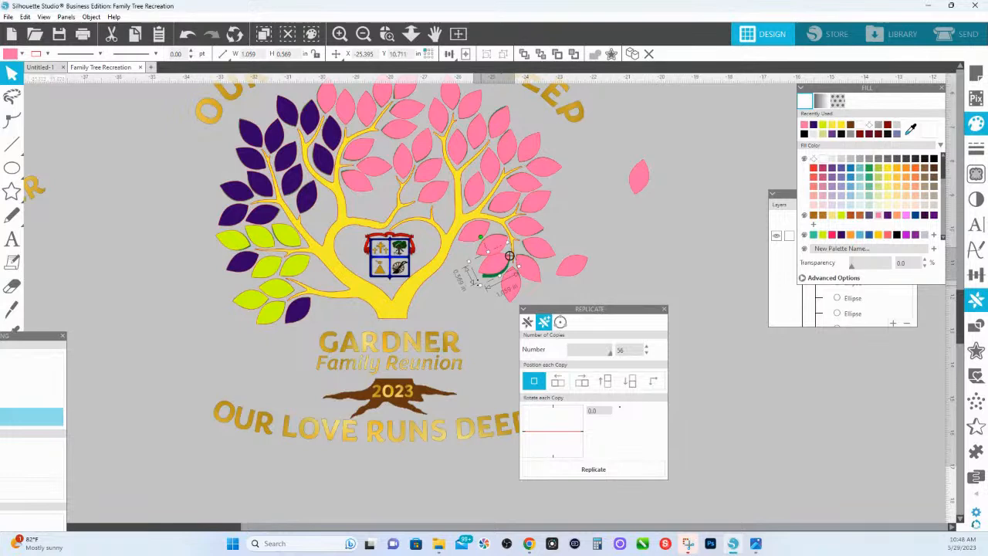
{"action": "left_click_drag", "start_coordinate": [480, 241], "coordinate": [479, 247]}
Delete the leftover pink leaf copies beside the drooping right branch
{"action": "mouse_move", "coordinate": [580, 268]}
{"action": "left_mouse_down"}
{"action": "mouse_move", "coordinate": [599, 260]}
{"action": "mouse_move", "coordinate": [591, 264]}
{"action": "left_mouse_up"}
{"action": "left_click", "coordinate": [581, 275]}
{"action": "left_click", "coordinate": [591, 272]}
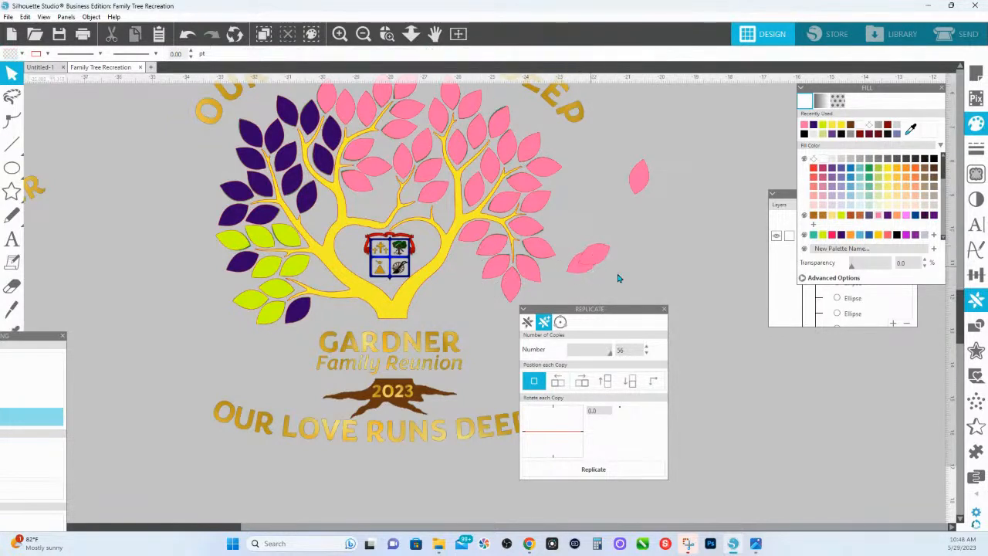
{"action": "left_click", "coordinate": [588, 260]}
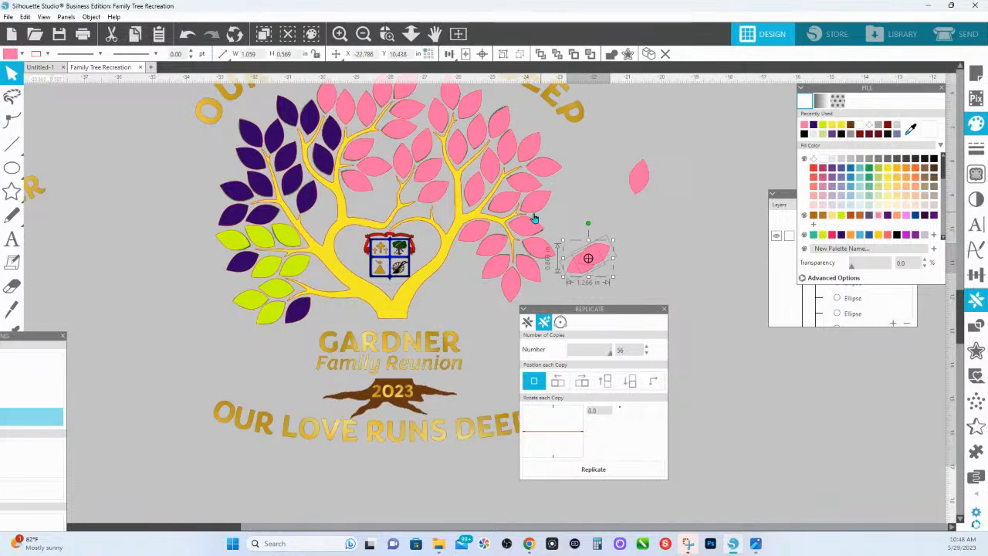
{"action": "key", "text": "Delete"}
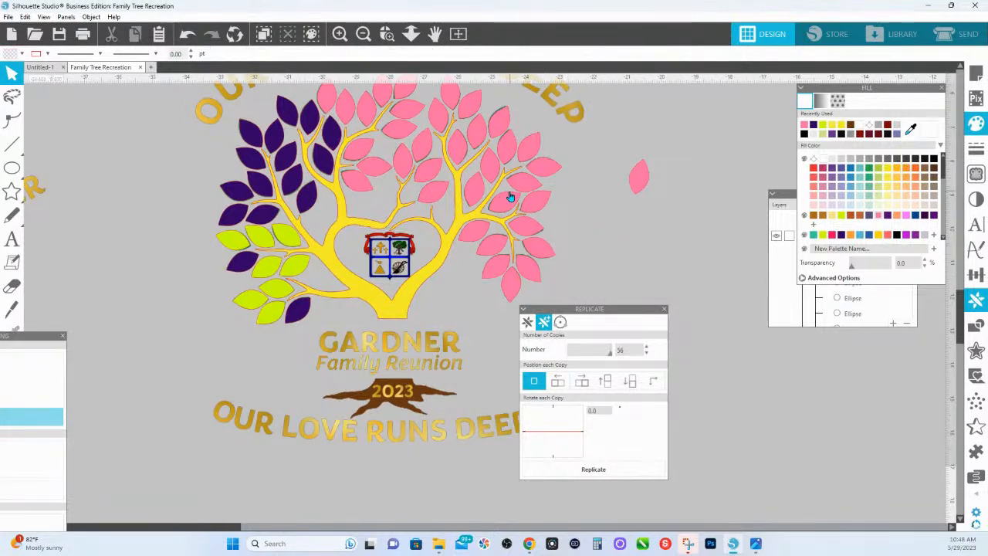
Move the bottom pink leaf off its green original and compare the edges of both leaves close up
{"action": "left_click_drag", "start_coordinate": [516, 267], "coordinate": [560, 282]}
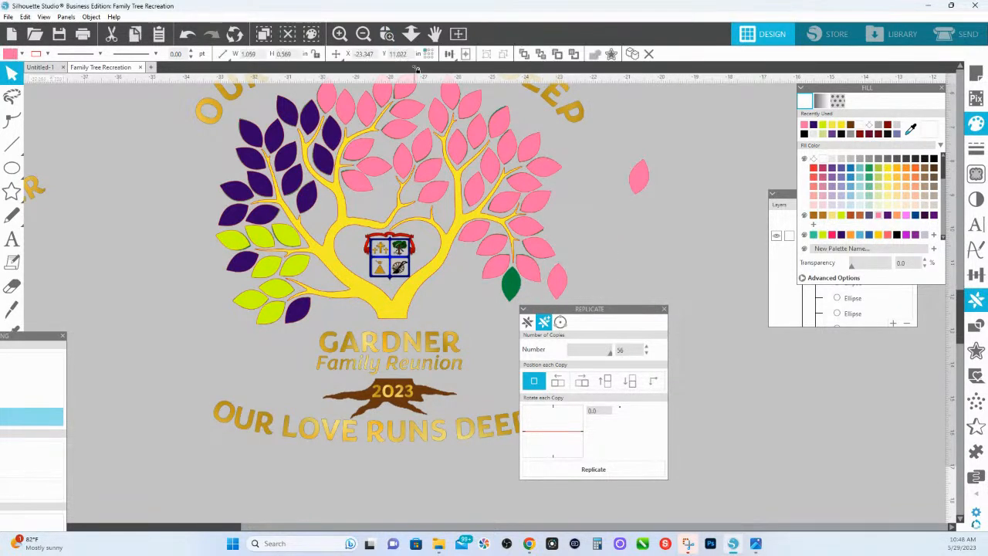
{"action": "left_click", "coordinate": [387, 33]}
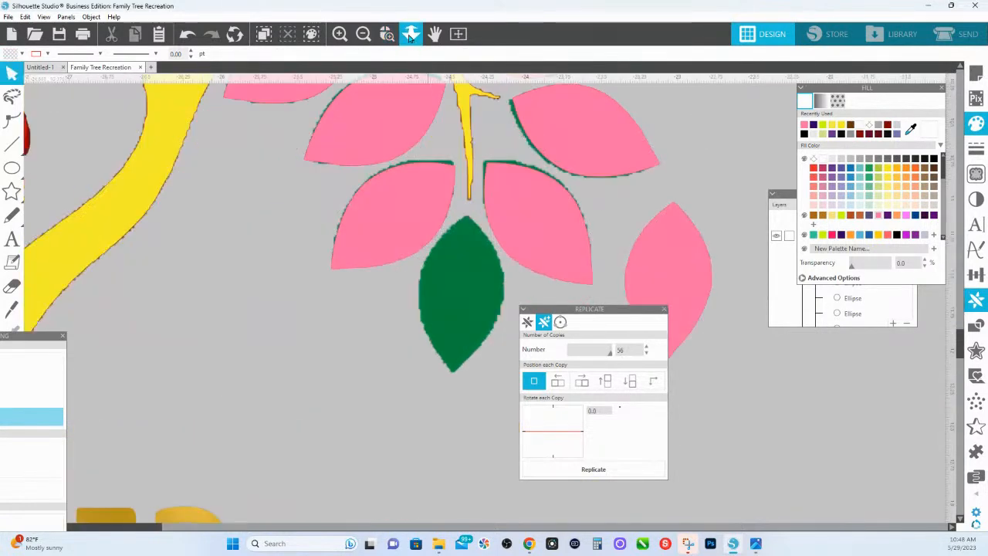
{"action": "left_click_drag", "start_coordinate": [587, 345], "coordinate": [376, 208]}
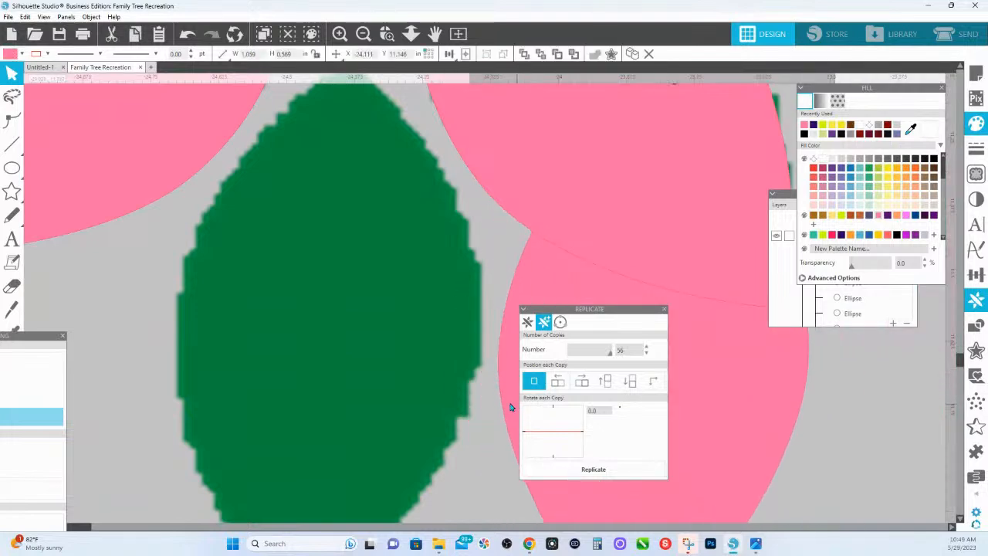
Move the bottom pink leaf back over its green original and check the leaf coverage across the whole tree
{"action": "left_click_drag", "start_coordinate": [730, 359], "coordinate": [415, 337]}
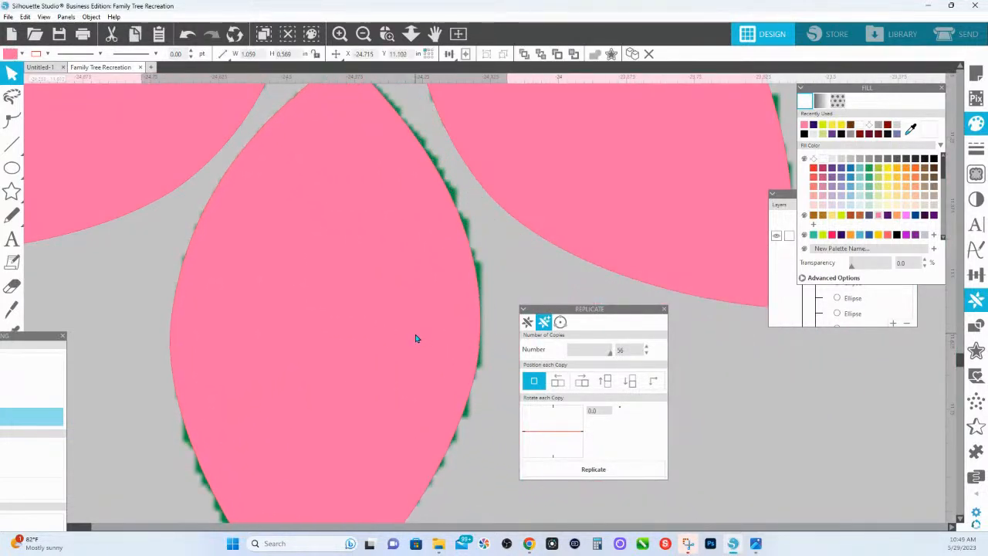
{"action": "left_click", "coordinate": [403, 95]}
{"action": "left_click", "coordinate": [409, 39]}
{"action": "left_click_drag", "start_coordinate": [442, 220], "coordinate": [423, 39]}
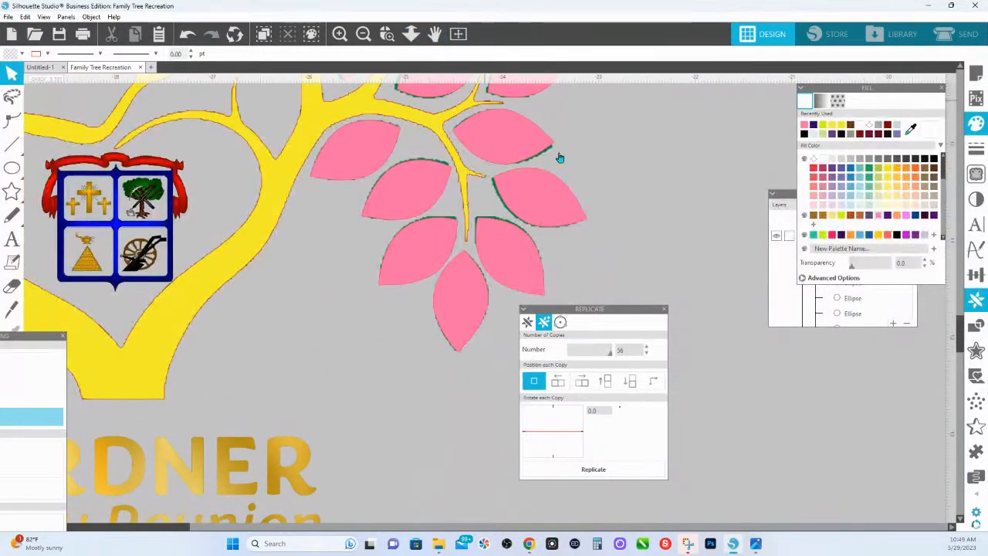
{"action": "left_click", "coordinate": [411, 33]}
{"action": "left_click_drag", "start_coordinate": [423, 142], "coordinate": [415, 67]}
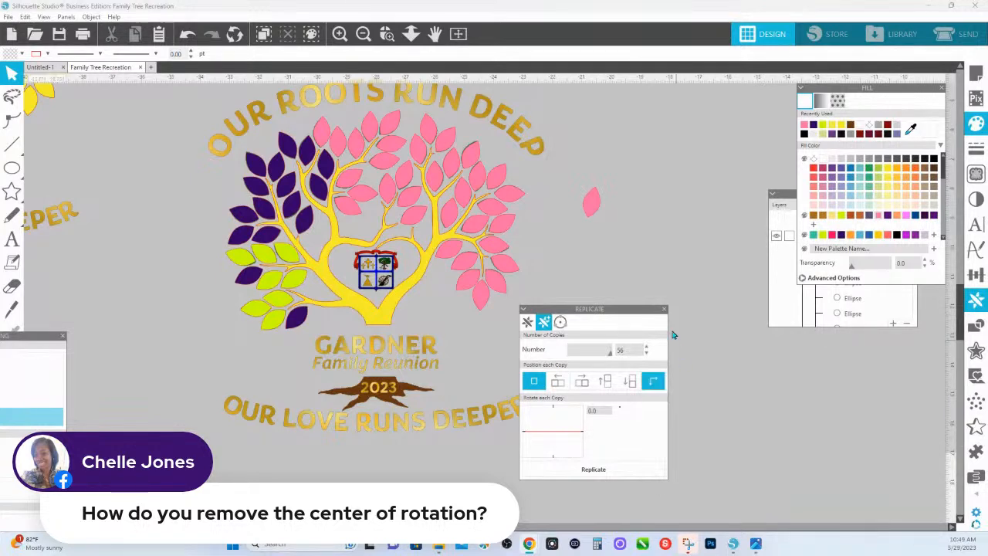
Move the spare pink leaf's center of rotation to its middle, shift the leaf slightly outward, and examine a crown leaf's rotation center
{"action": "left_click", "coordinate": [597, 207]}
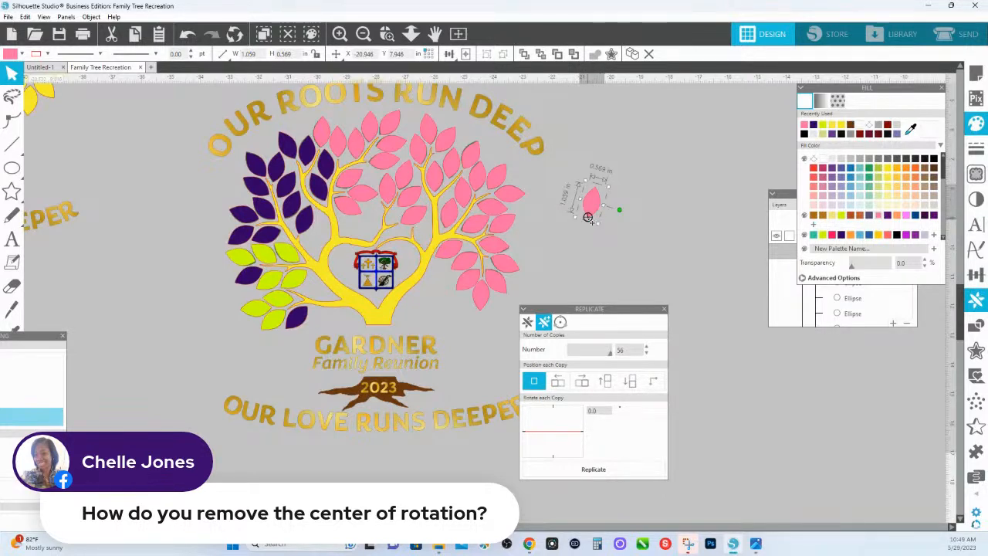
{"action": "mouse_move", "coordinate": [588, 219]}
{"action": "left_mouse_down"}
{"action": "mouse_move", "coordinate": [586, 244]}
{"action": "mouse_move", "coordinate": [592, 203]}
{"action": "left_mouse_up"}
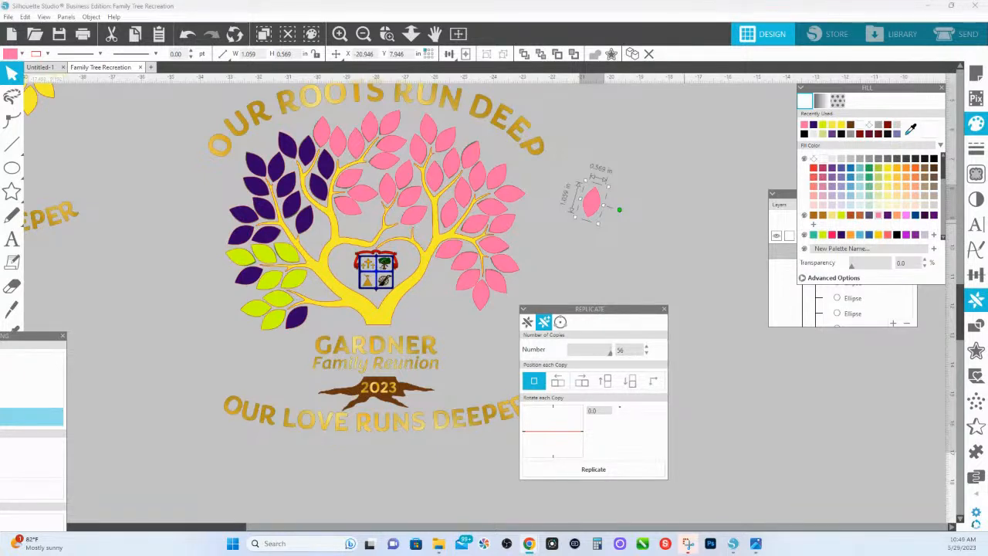
{"action": "left_click_drag", "start_coordinate": [588, 212], "coordinate": [608, 209]}
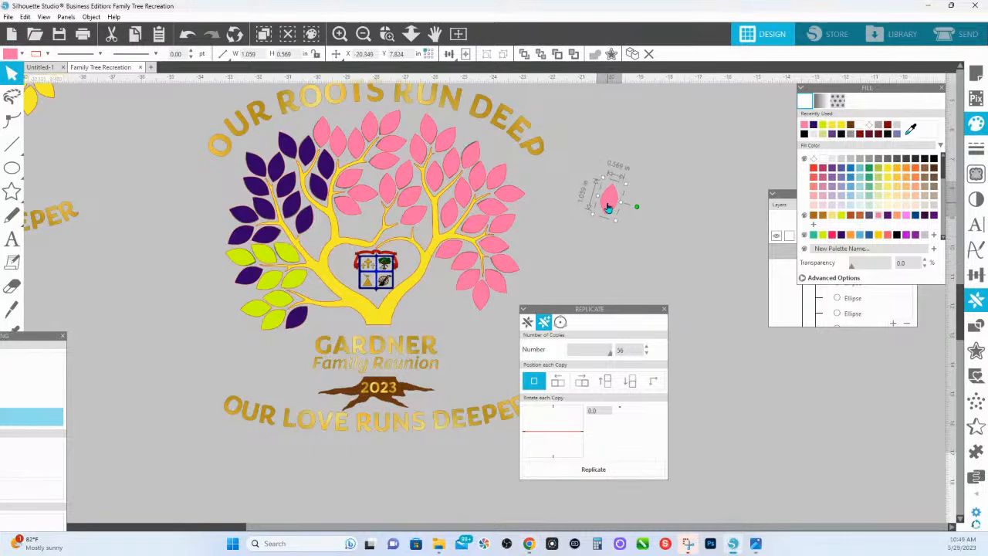
{"action": "left_click", "coordinate": [393, 150]}
{"action": "left_click_drag", "start_coordinate": [393, 151], "coordinate": [391, 150]}
{"action": "left_click", "coordinate": [391, 129]}
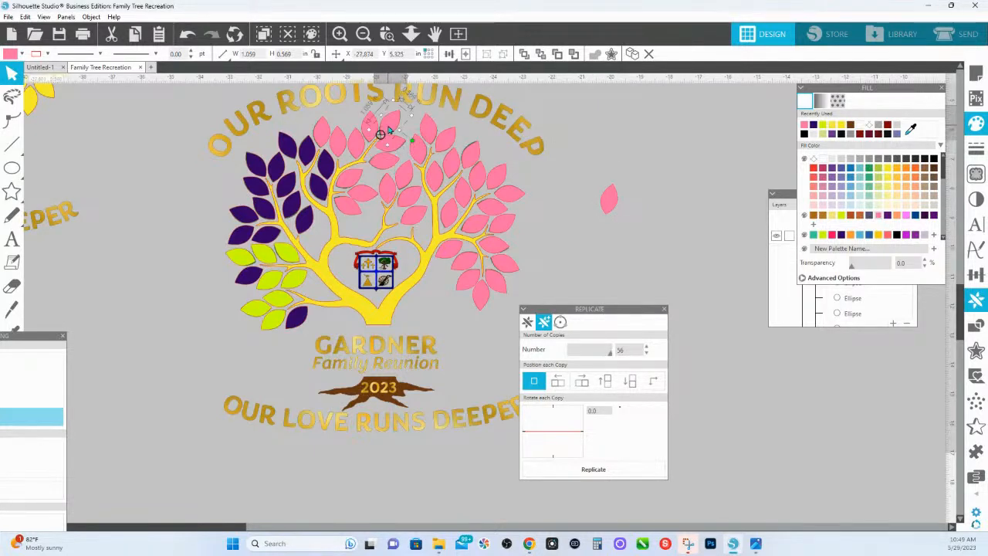
{"action": "left_click_drag", "start_coordinate": [413, 144], "coordinate": [397, 128]}
Group all the leaf copies on the tree, leaving out the spare pink leaf
{"action": "left_click_drag", "start_coordinate": [165, 92], "coordinate": [515, 337]}
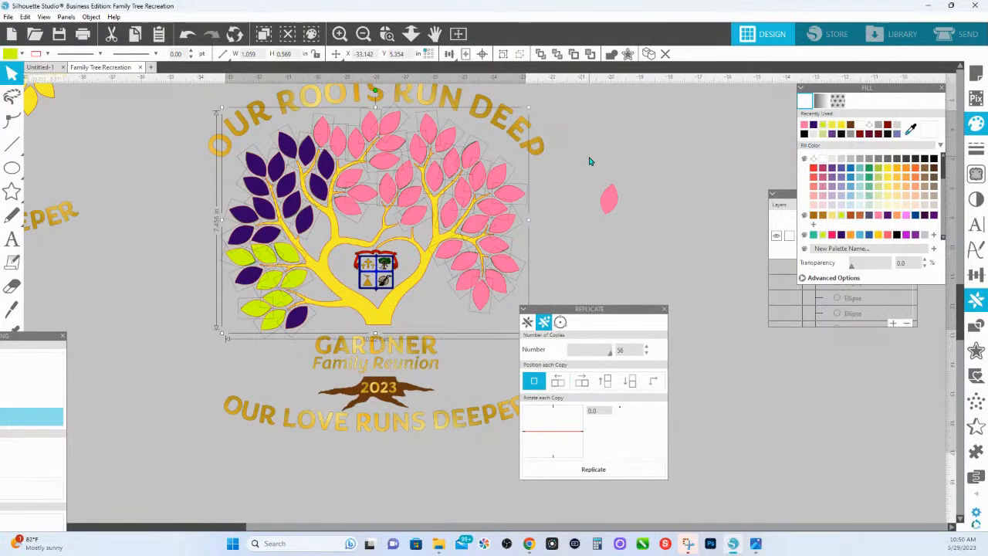
{"action": "right_click", "coordinate": [473, 150]}
{"action": "left_click", "coordinate": [513, 321]}
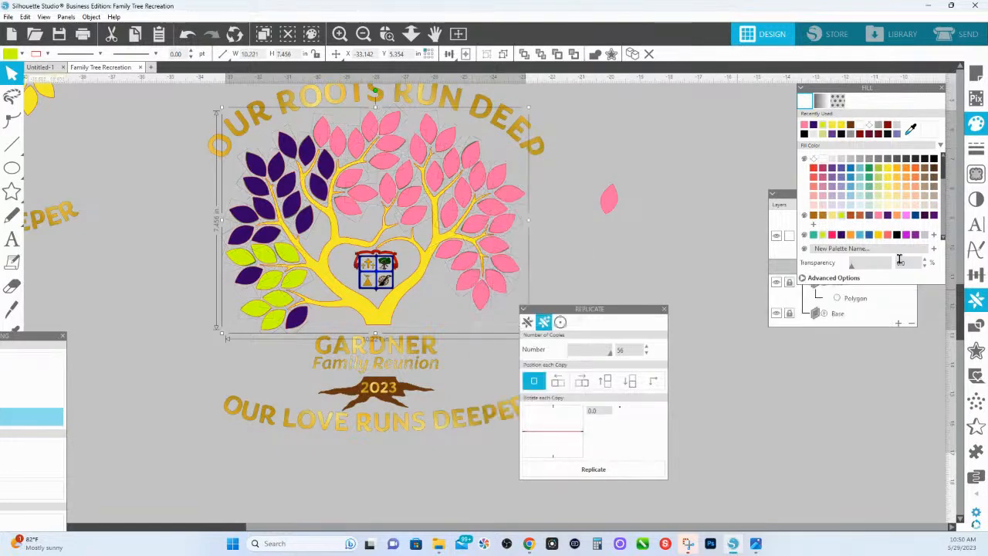
Fill the leaf group with green sampled from the original leaves, using 100% transparency for sampling and restoring it to 0%
{"action": "left_click_drag", "start_coordinate": [852, 267], "coordinate": [901, 282]}
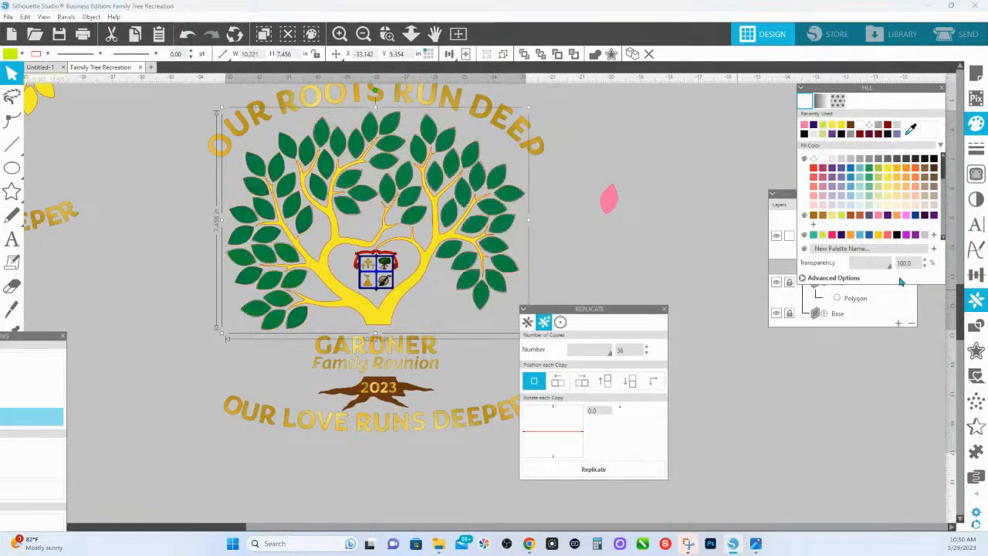
{"action": "left_click", "coordinate": [909, 131]}
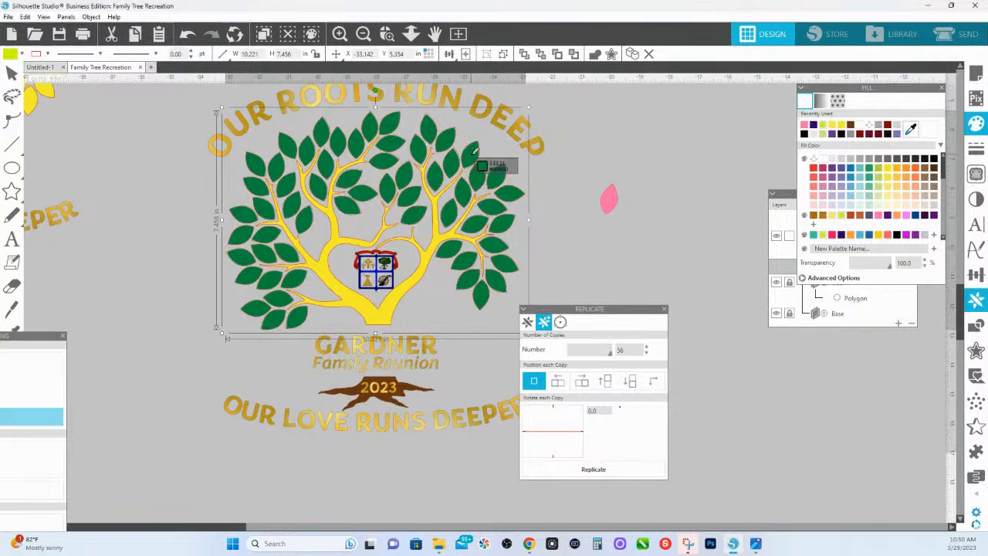
{"action": "left_click", "coordinate": [495, 163]}
{"action": "left_click_drag", "start_coordinate": [889, 270], "coordinate": [756, 272]}
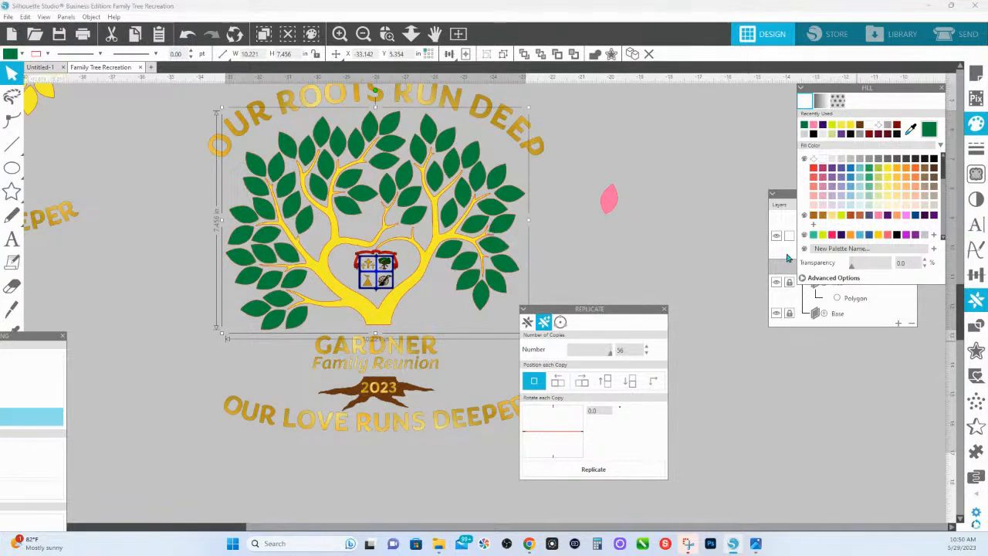
Lock the Leaves layer and unlock the Tree layer
{"action": "left_click_drag", "start_coordinate": [784, 194], "coordinate": [668, 180]}
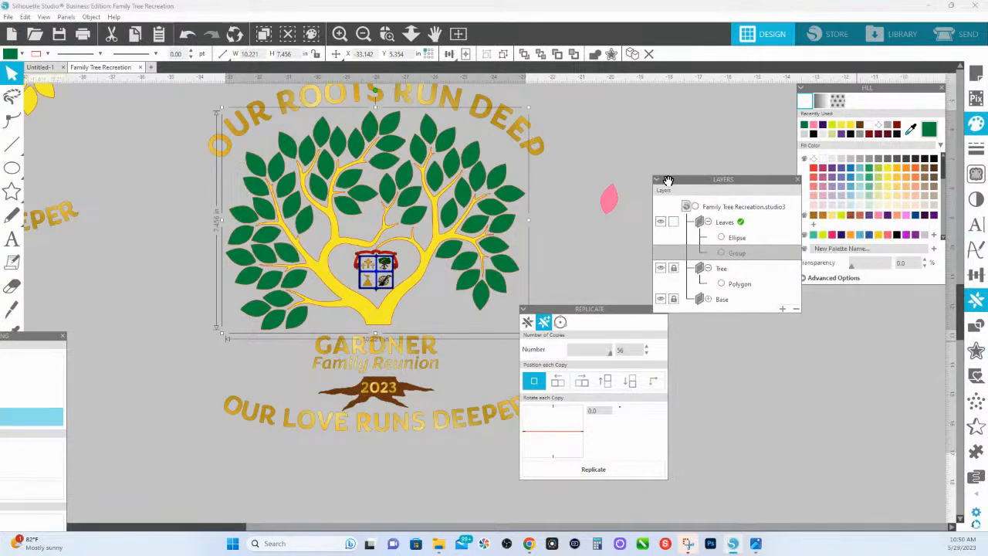
{"action": "left_click", "coordinate": [673, 222]}
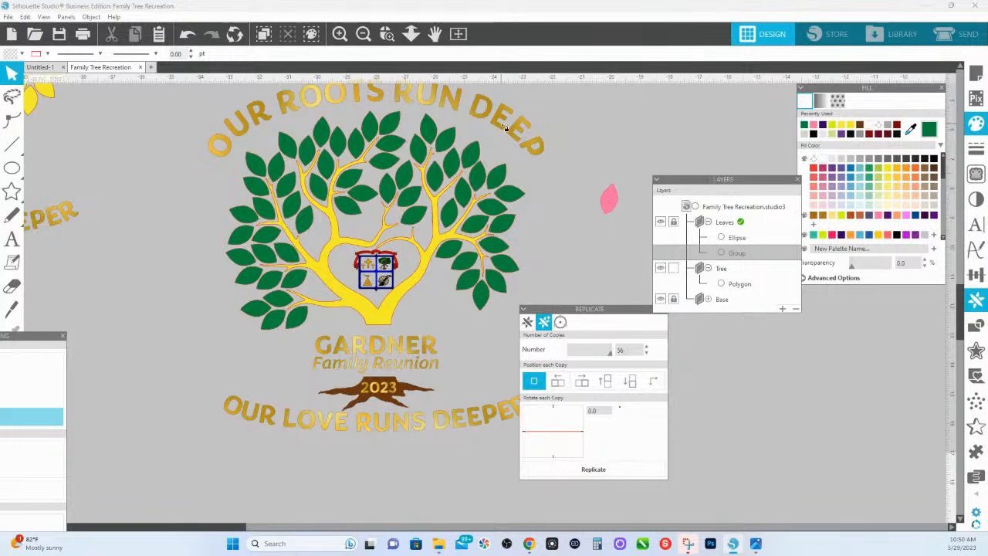
Put the yellow tree shape into point editing and simplify its points
{"action": "left_click", "coordinate": [386, 34]}
{"action": "left_click", "coordinate": [469, 325]}
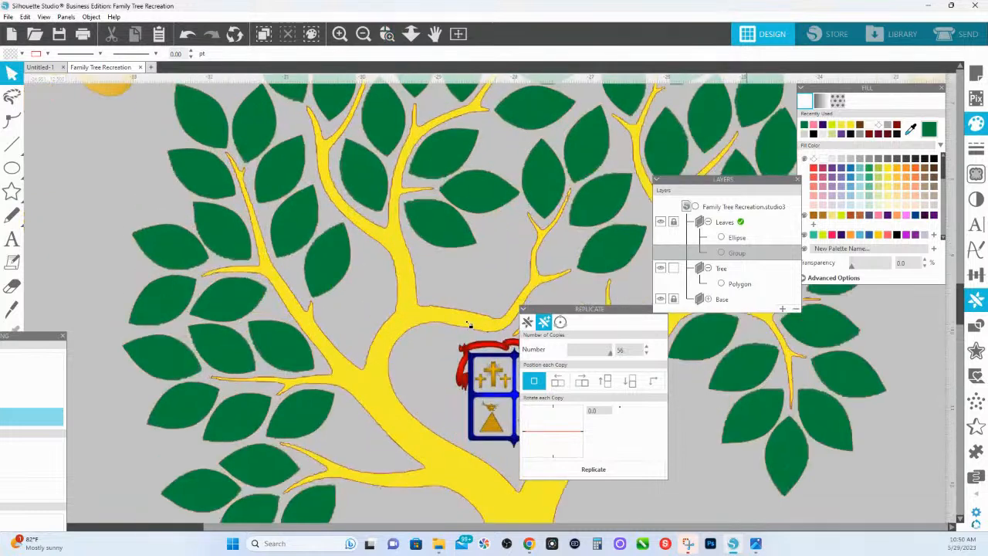
{"action": "double_click", "coordinate": [401, 328]}
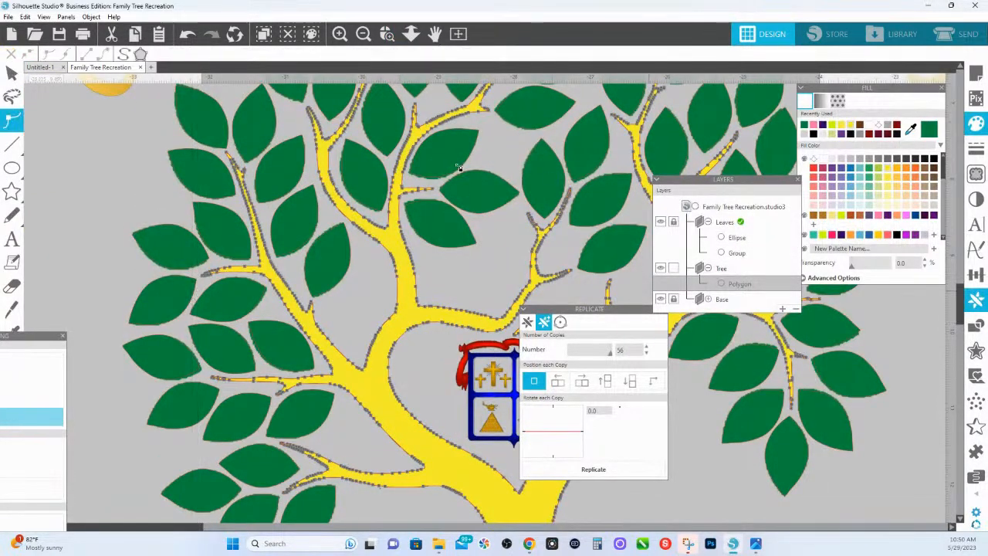
{"action": "left_click_drag", "start_coordinate": [6, 337], "coordinate": [458, 181]}
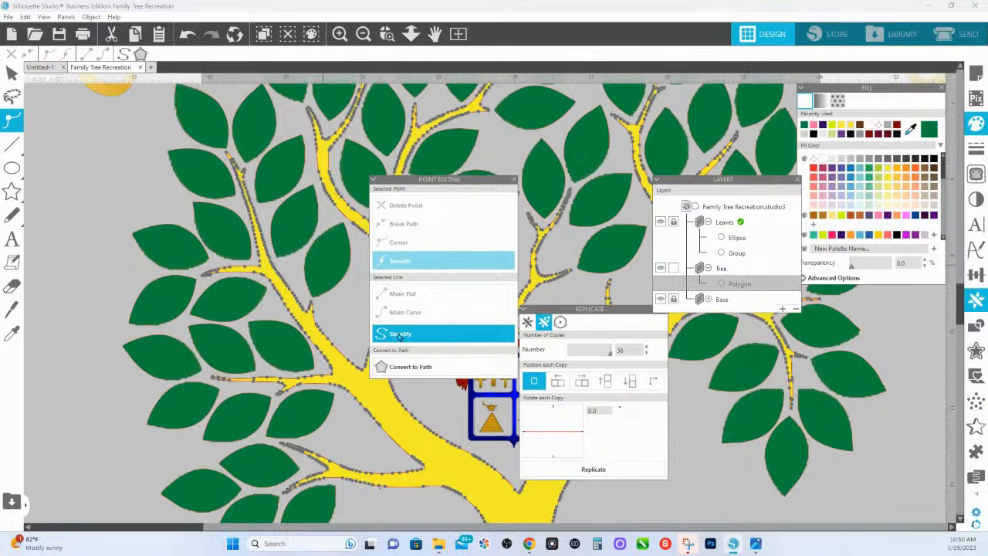
{"action": "left_click", "coordinate": [398, 335]}
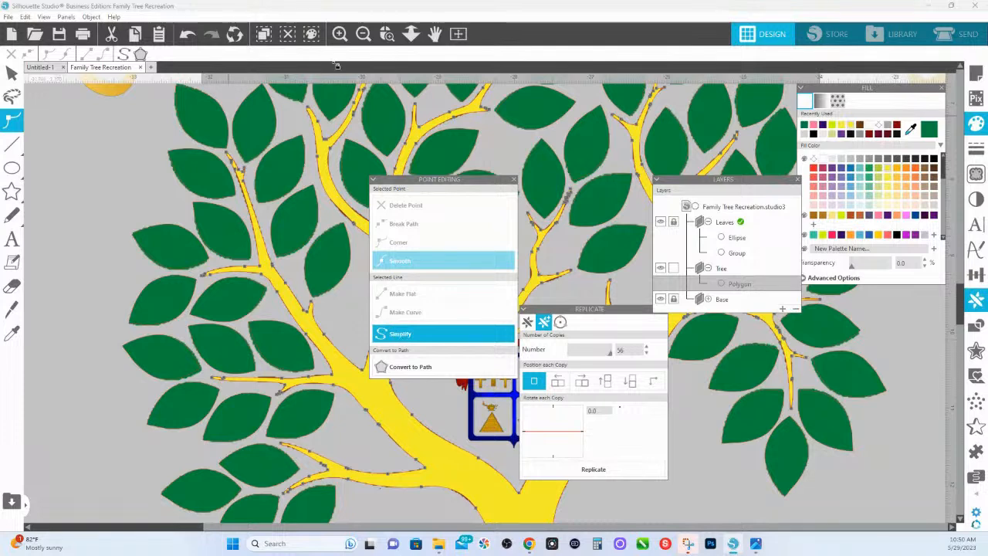
Smooth the kinked edge near the tip of the tree's long horizontal left branch and adjust its tip point
{"action": "left_click", "coordinate": [391, 40]}
{"action": "left_click_drag", "start_coordinate": [221, 303], "coordinate": [378, 371]}
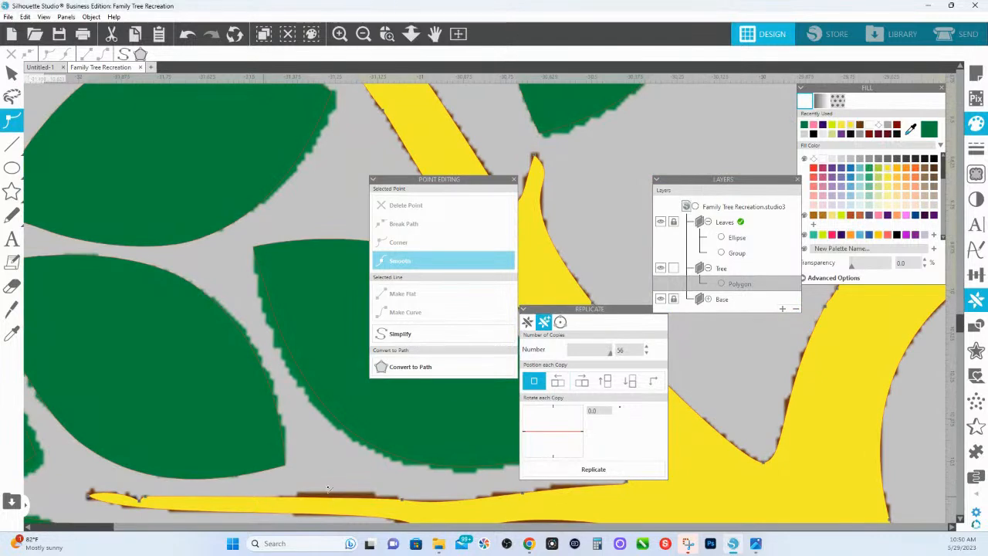
{"action": "scroll", "coordinate": [138, 262], "scroll_direction": "down", "scroll_amount": 3}
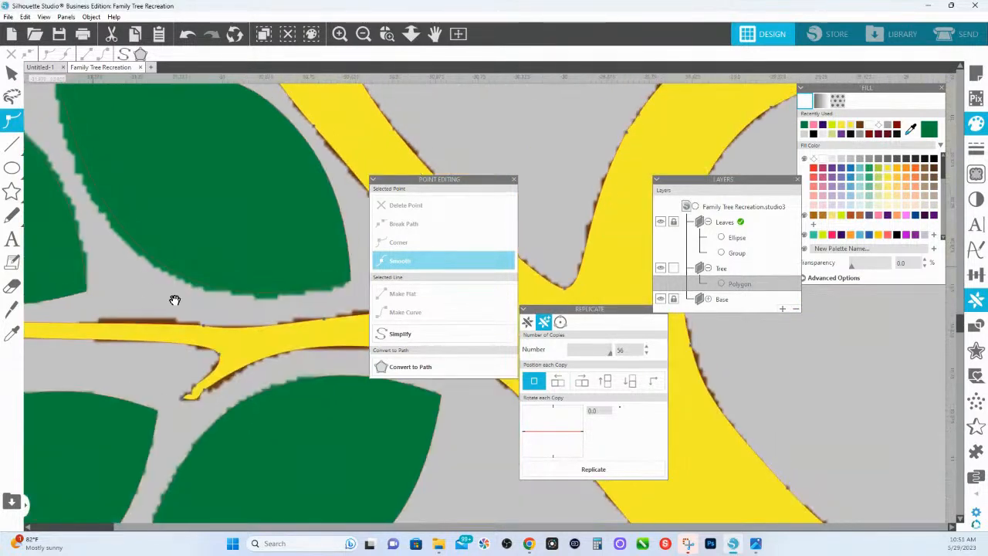
{"action": "scroll", "coordinate": [211, 331], "scroll_direction": "up", "scroll_amount": 2}
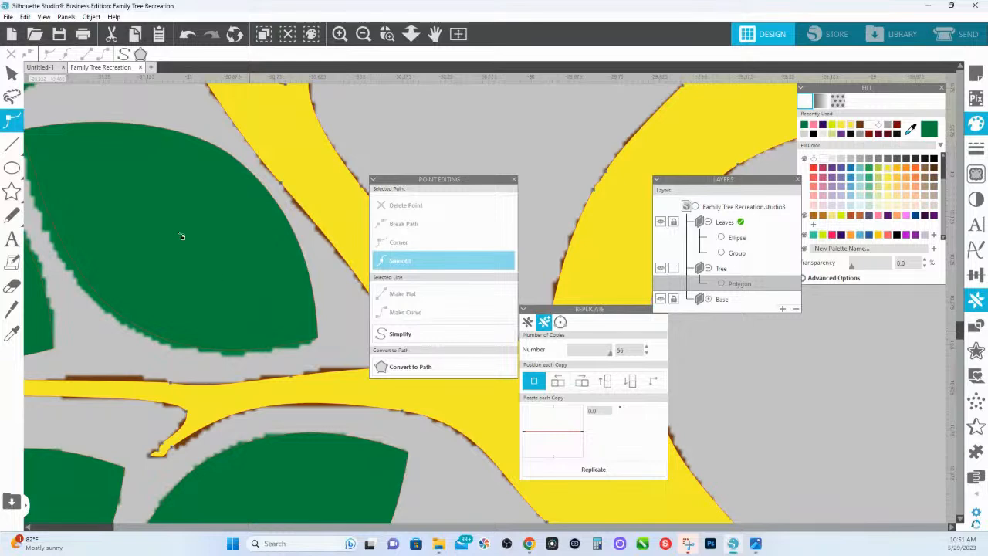
{"action": "left_click", "coordinate": [411, 34]}
{"action": "left_click_drag", "start_coordinate": [493, 292], "coordinate": [486, 223]}
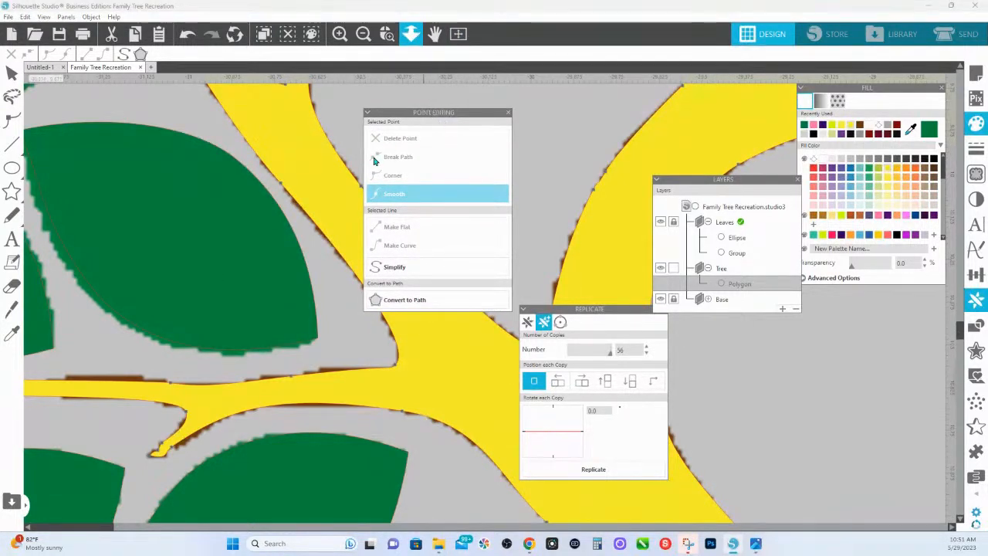
{"action": "left_click_drag", "start_coordinate": [193, 372], "coordinate": [557, 364]}
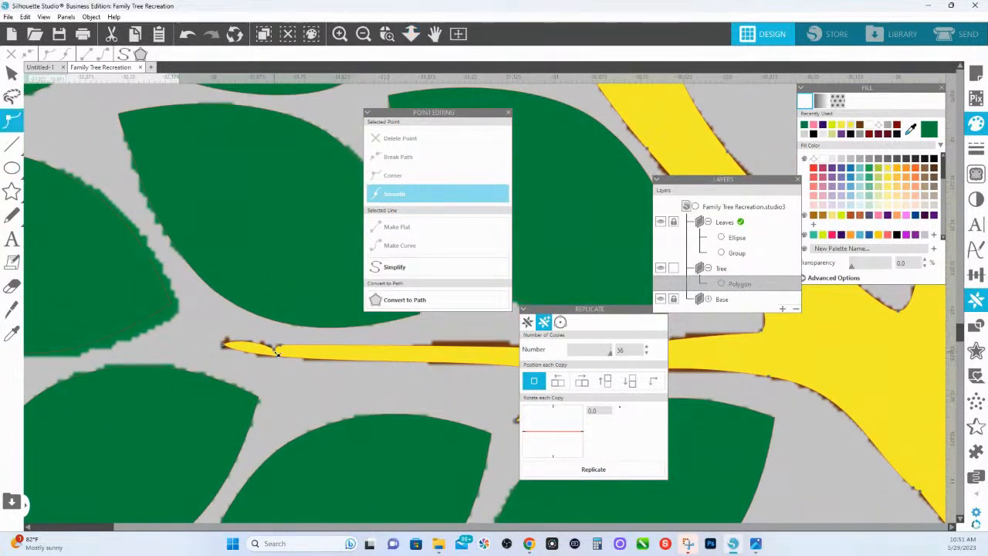
{"action": "left_click_drag", "start_coordinate": [278, 353], "coordinate": [317, 315]}
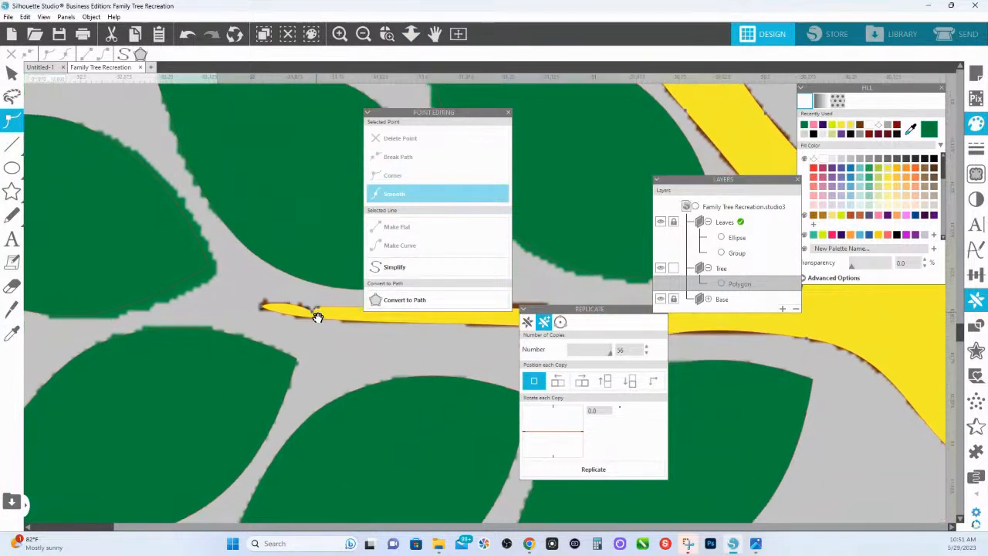
{"action": "left_click", "coordinate": [316, 310]}
{"action": "left_click", "coordinate": [316, 310]}
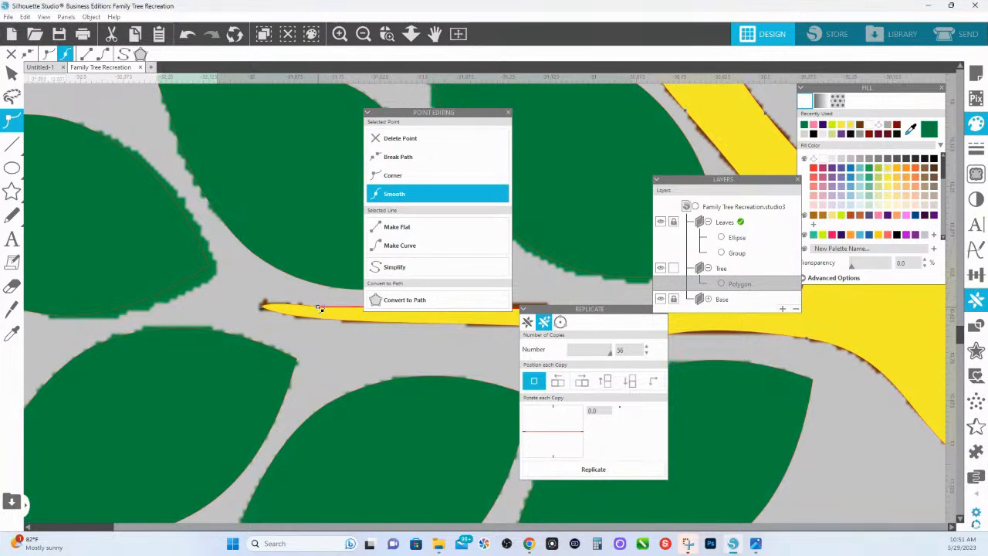
{"action": "left_click", "coordinate": [260, 308]}
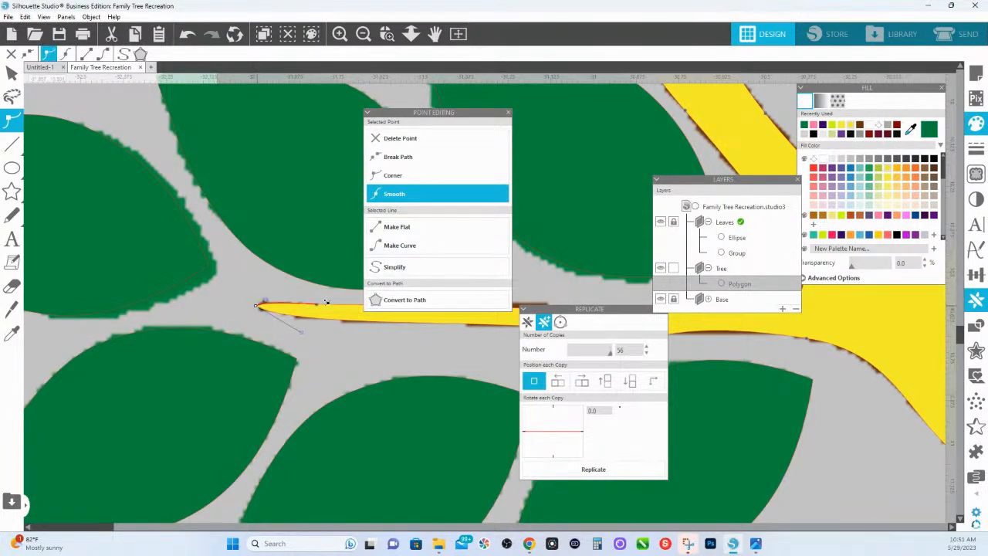
Smooth the points of the small twig beneath the horizontal left branch and reshape its lower curve
{"action": "left_click", "coordinate": [434, 34]}
{"action": "left_click_drag", "start_coordinate": [332, 350], "coordinate": [230, 324]}
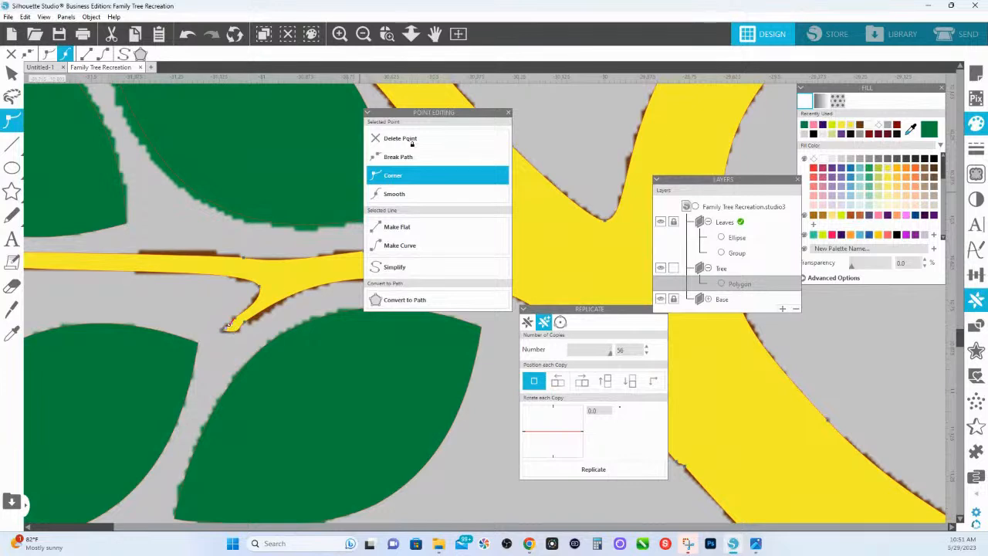
{"action": "left_click", "coordinate": [393, 194]}
{"action": "left_click", "coordinate": [221, 334]}
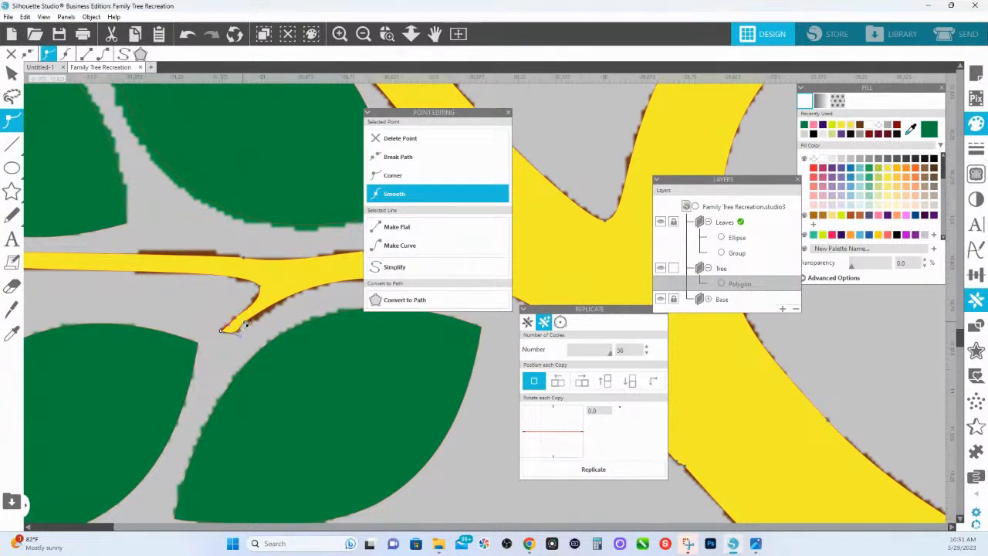
{"action": "left_click", "coordinate": [255, 323]}
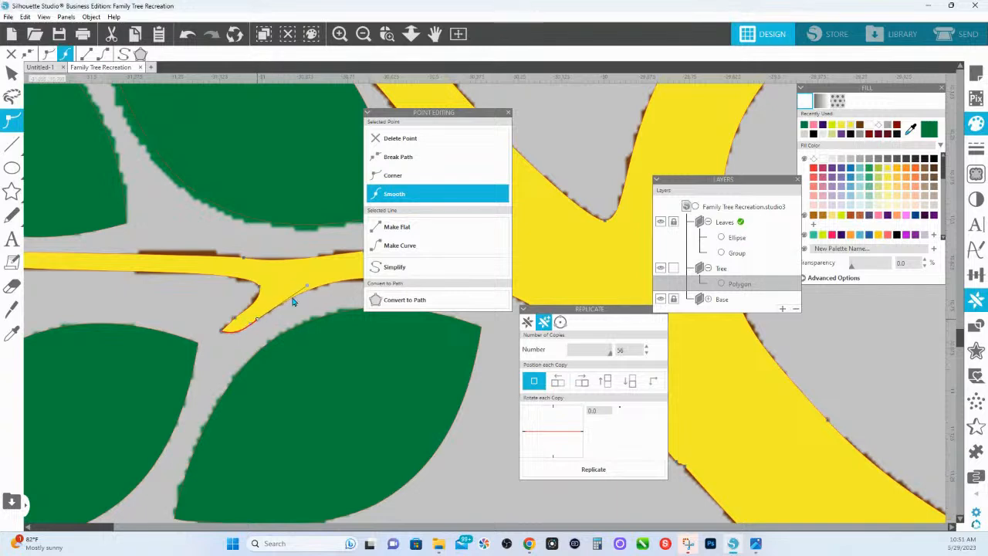
{"action": "left_click_drag", "start_coordinate": [312, 286], "coordinate": [310, 281]}
Adjust the edit points along the upper and lower edges of the horizontal left branch between the twig and the trunk
{"action": "left_click", "coordinate": [240, 257]}
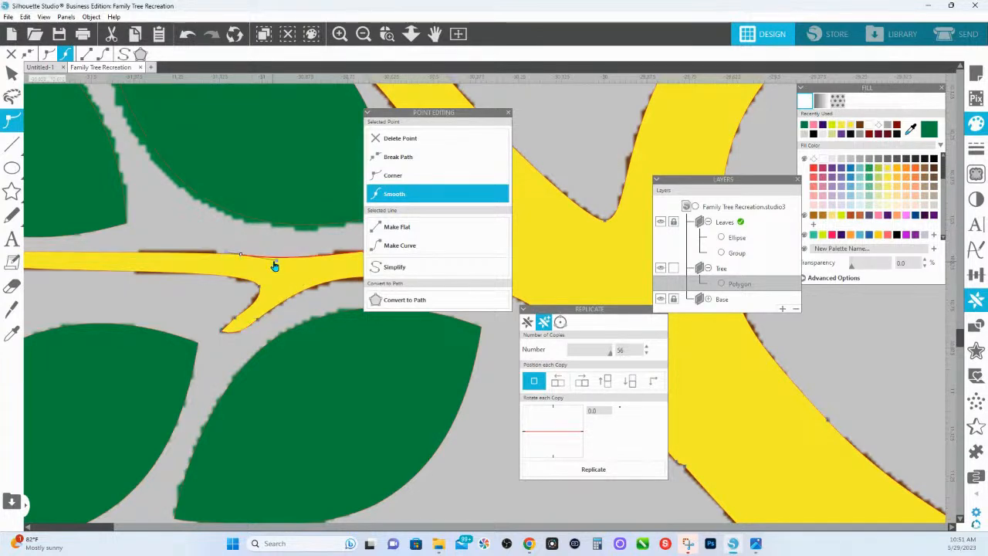
{"action": "left_click_drag", "start_coordinate": [280, 264], "coordinate": [294, 263]}
{"action": "left_click_drag", "start_coordinate": [288, 307], "coordinate": [131, 349]}
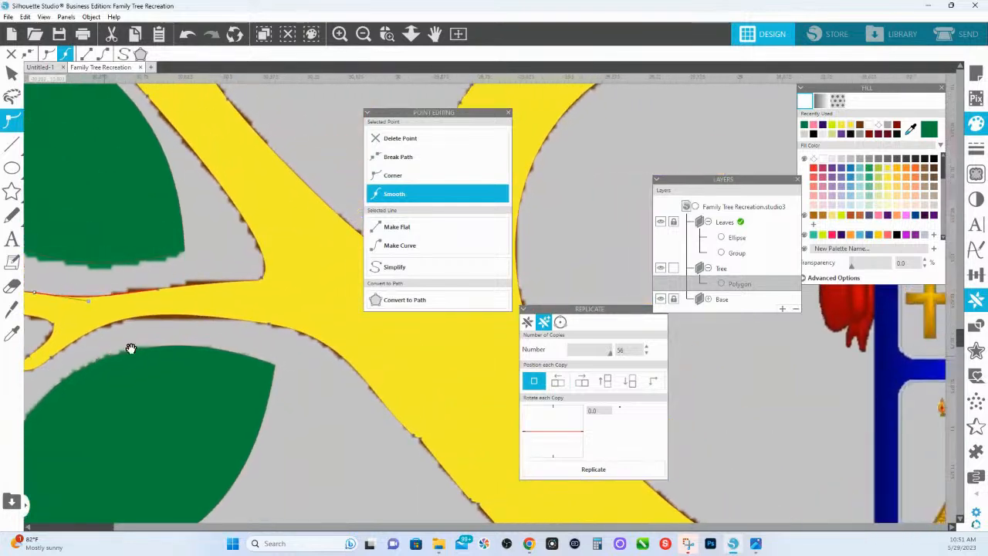
{"action": "left_click", "coordinate": [269, 326]}
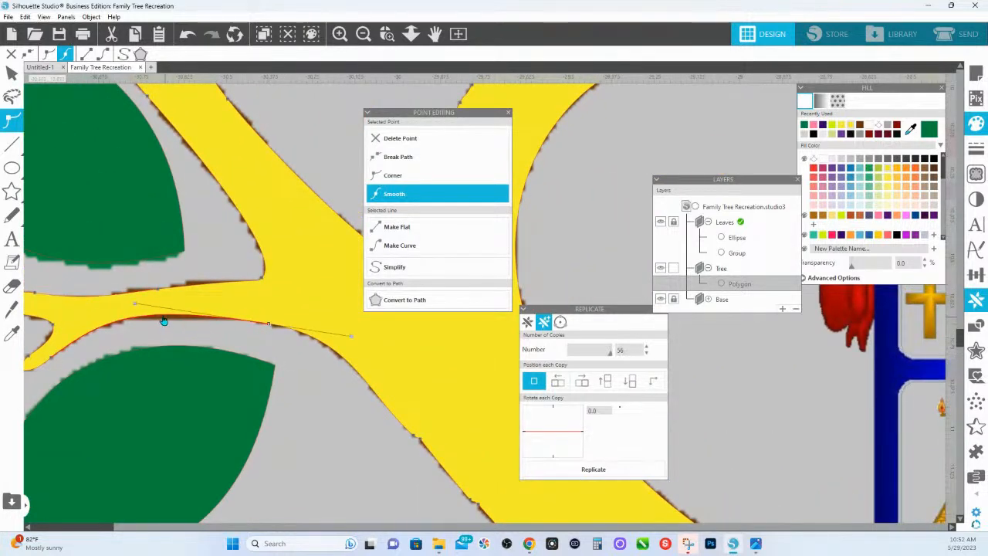
{"action": "left_click", "coordinate": [164, 316]}
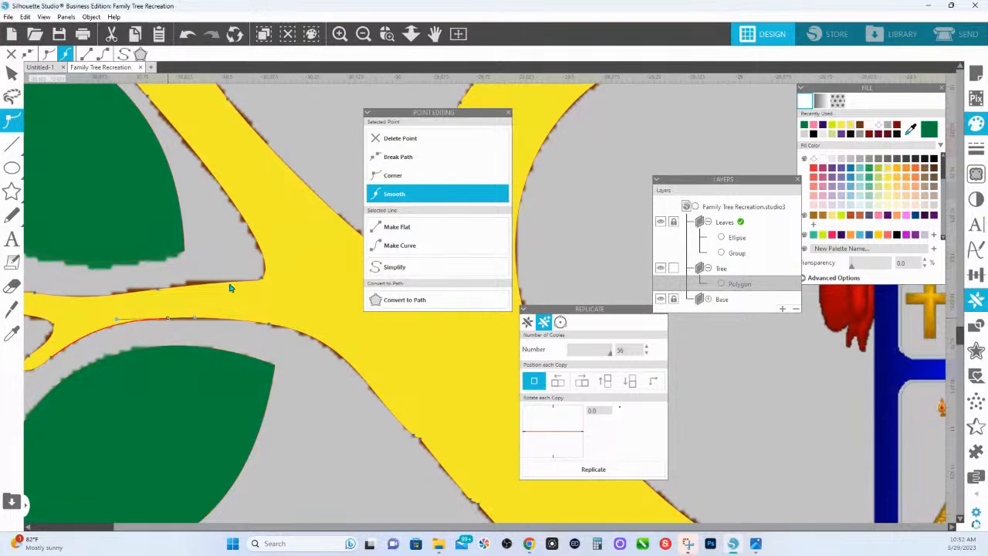
{"action": "left_click", "coordinate": [158, 290]}
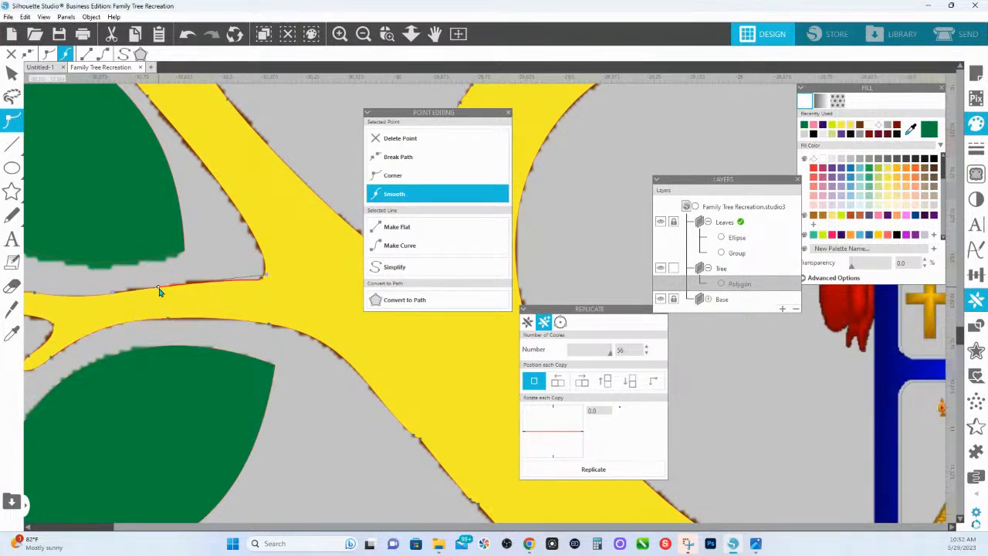
{"action": "left_click_drag", "start_coordinate": [391, 435], "coordinate": [208, 303]}
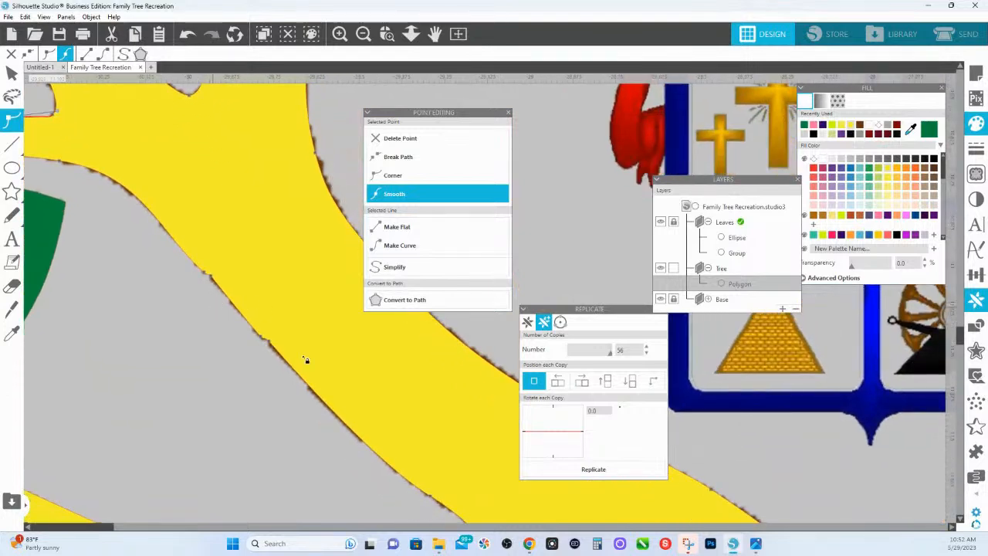
Adjust the points along the lower edge of the tree's diagonal left limb and delete the surplus point there
{"action": "left_click", "coordinate": [209, 276]}
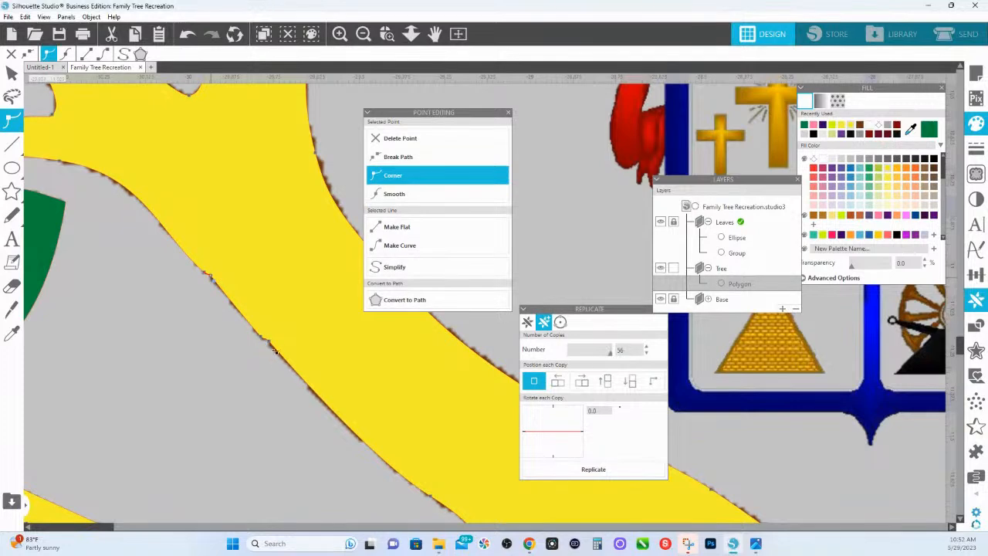
{"action": "left_click", "coordinate": [270, 345]}
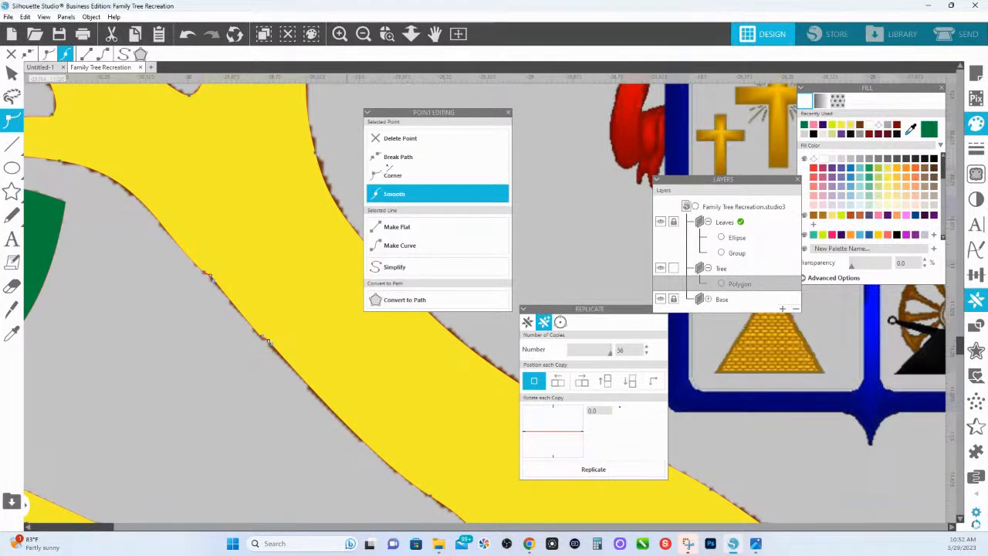
{"action": "left_click", "coordinate": [402, 141]}
Adjust the edit points on the lower forked left branch, along its upper and lower edges and around its lower twig
{"action": "left_click_drag", "start_coordinate": [353, 429], "coordinate": [351, 394]}
{"action": "left_click", "coordinate": [411, 35]}
{"action": "key", "text": "Escape"}
{"action": "left_click", "coordinate": [337, 381]}
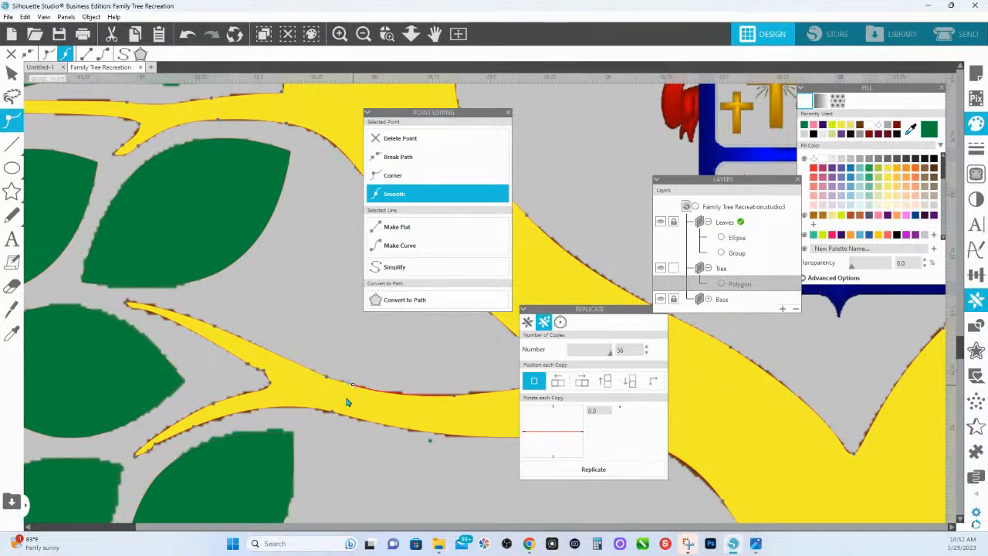
{"action": "left_click", "coordinate": [333, 414]}
{"action": "left_click", "coordinate": [161, 447]}
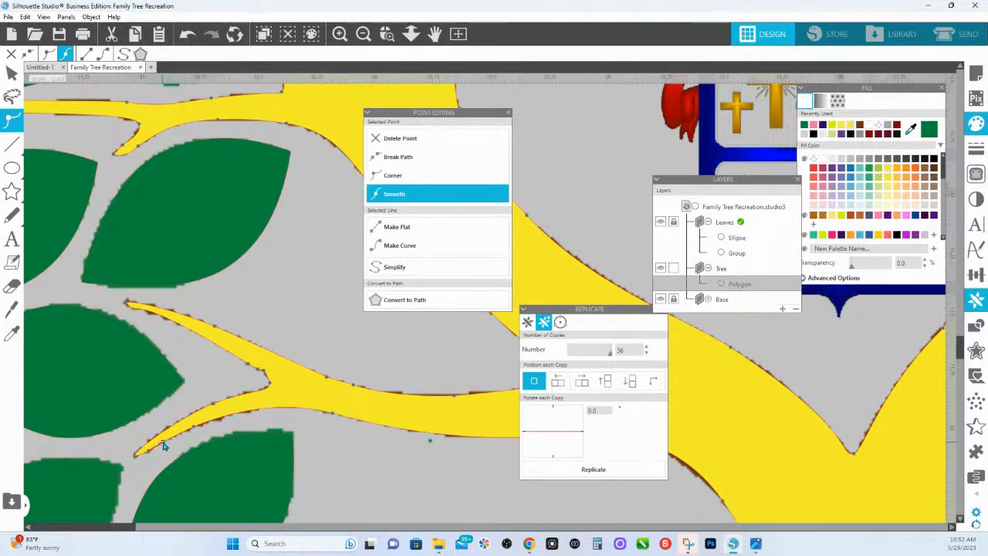
{"action": "left_click", "coordinate": [214, 406]}
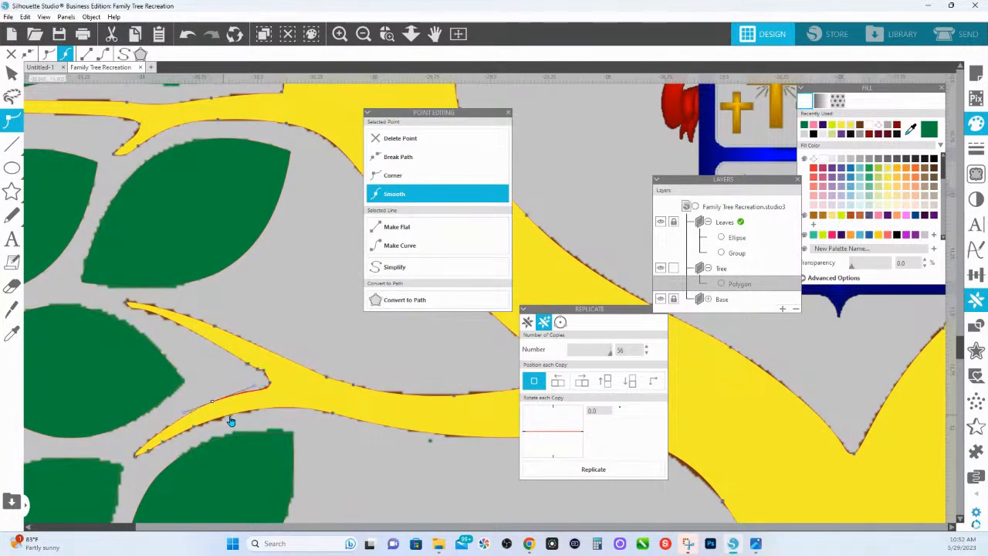
{"action": "left_click", "coordinate": [231, 417]}
{"action": "left_click_drag", "start_coordinate": [233, 415], "coordinate": [234, 417]}
Delete the surplus points by the inner notch of the lower left branch's fork and adjust the upper twig's tip point
{"action": "left_click", "coordinate": [262, 369]}
{"action": "left_click", "coordinate": [391, 142]}
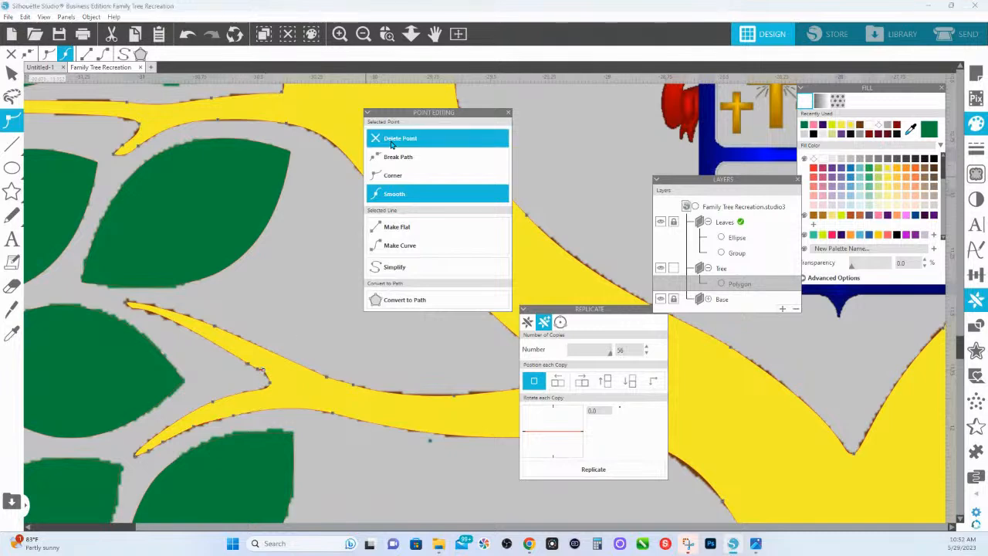
{"action": "left_click", "coordinate": [391, 142]}
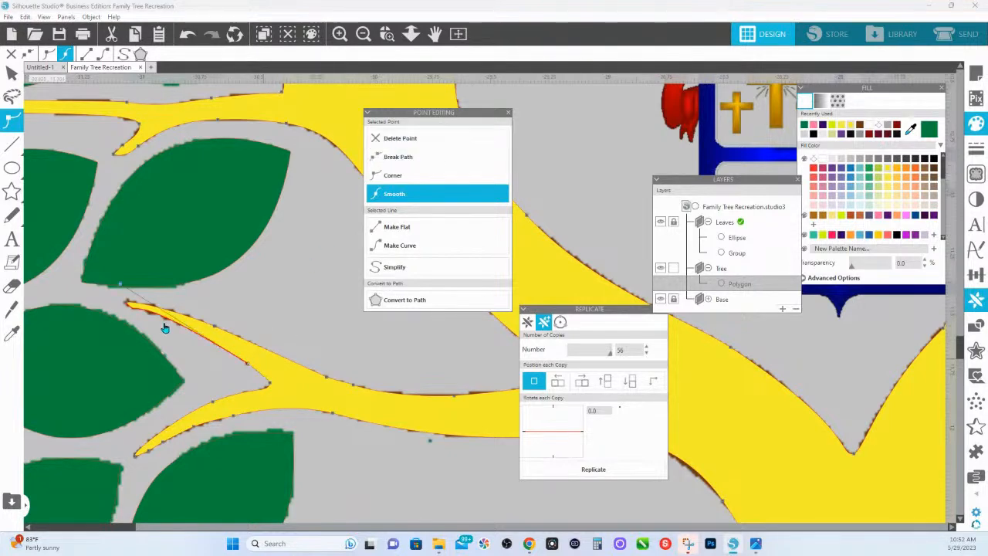
{"action": "left_click", "coordinate": [124, 301]}
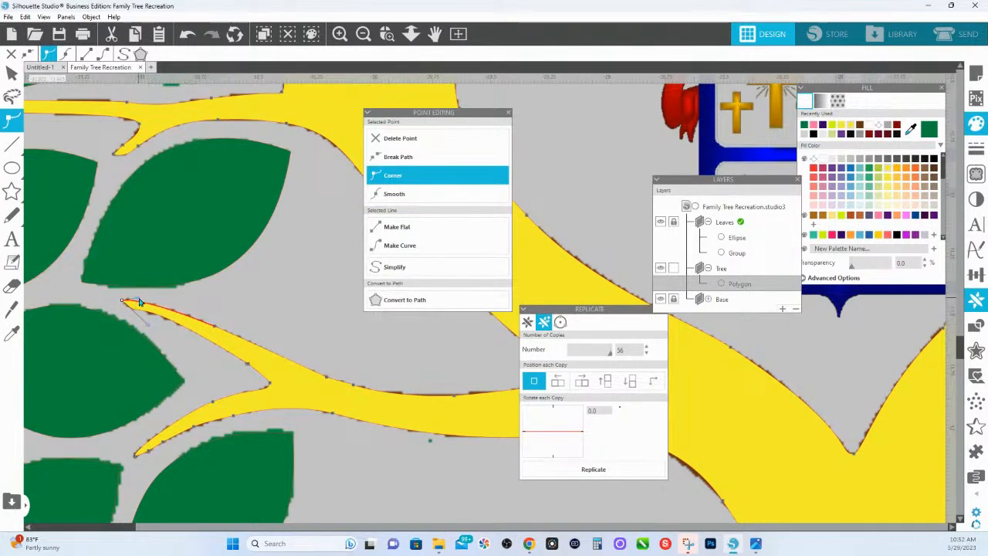
Adjust the edit points around the crotch where the lower left branch meets the diagonal left limb
{"action": "left_click_drag", "start_coordinate": [400, 441], "coordinate": [94, 396]}
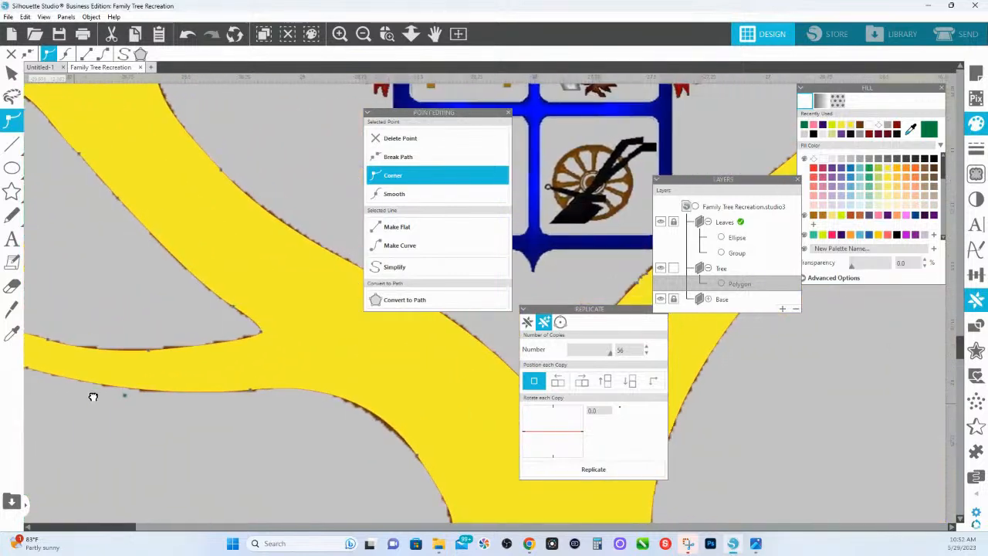
{"action": "left_click", "coordinate": [262, 334]}
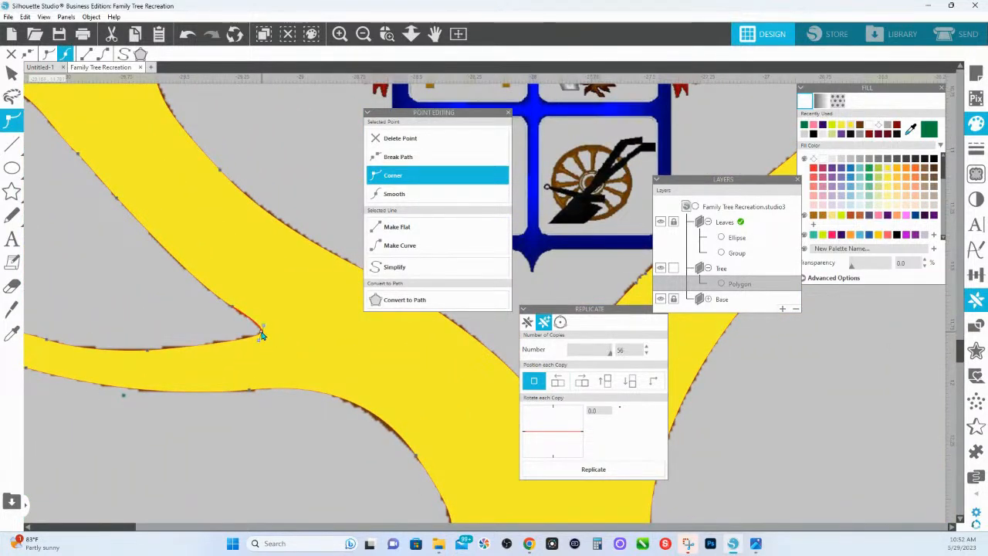
{"action": "left_click", "coordinate": [149, 351]}
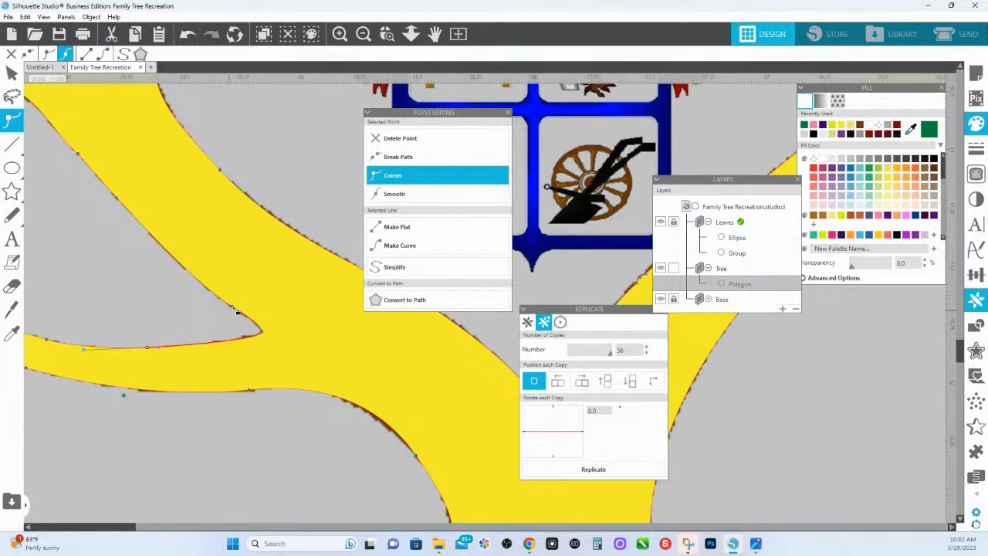
{"action": "left_click", "coordinate": [232, 307]}
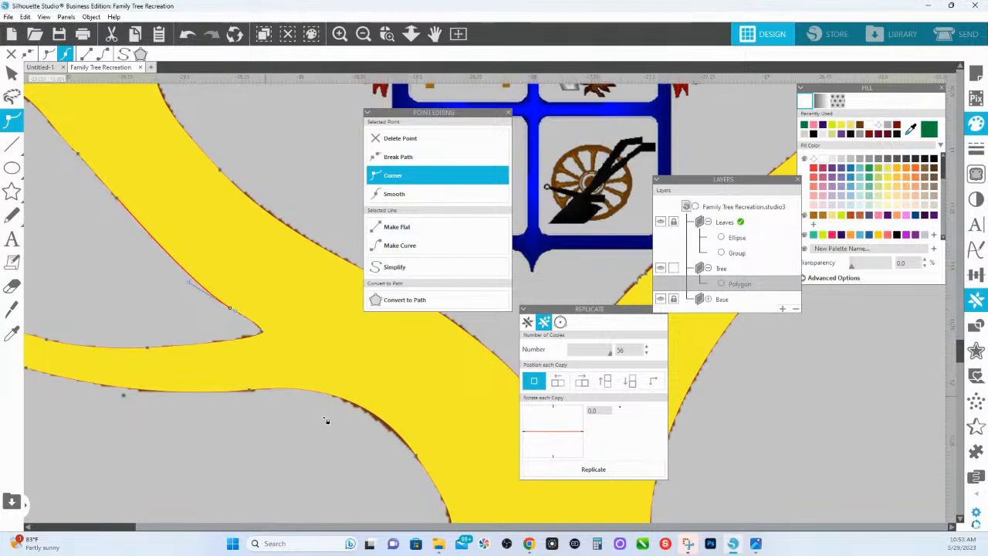
Reshape the trunk's left edge below the lower branch with an added point and make the trunk's bottom-left point a corner
{"action": "left_click", "coordinate": [376, 418]}
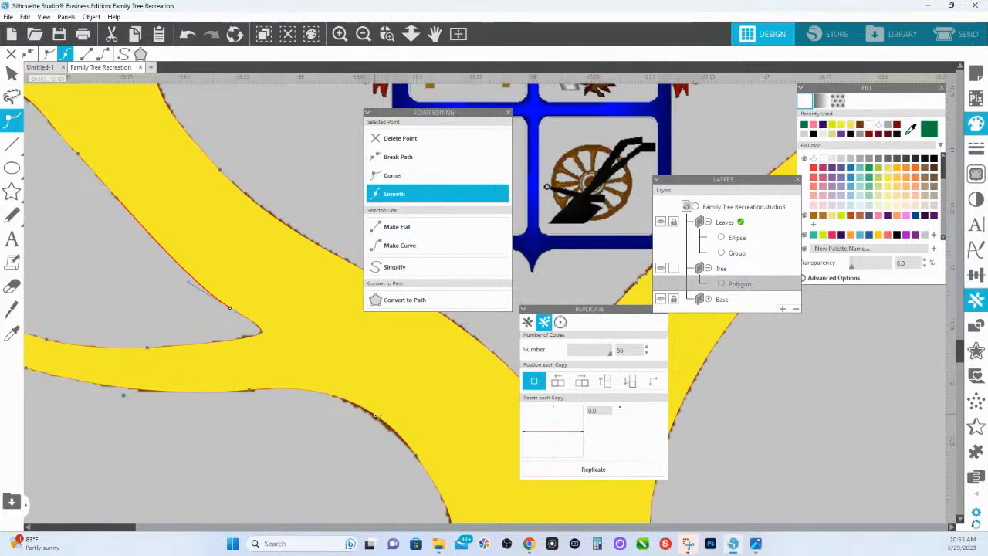
{"action": "left_click_drag", "start_coordinate": [360, 468], "coordinate": [288, 334]}
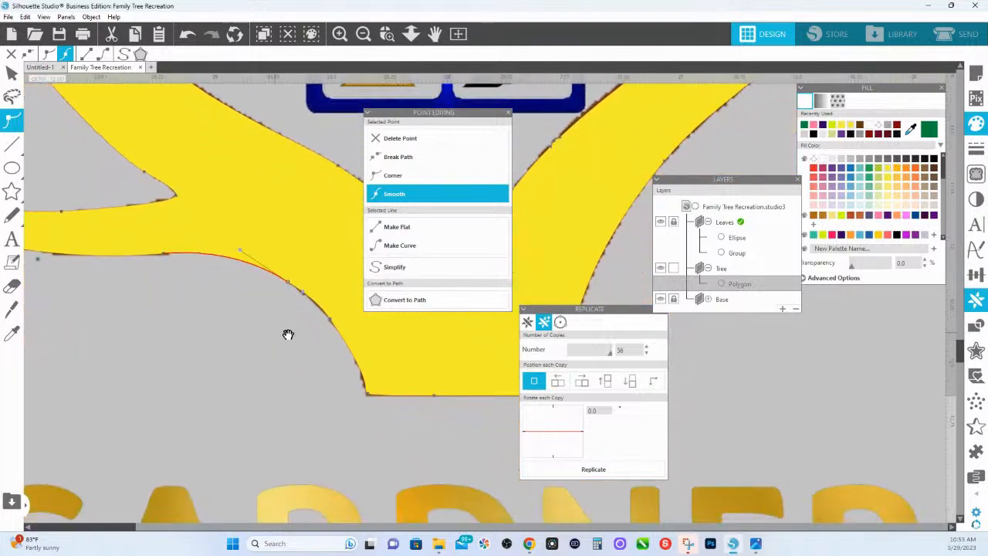
{"action": "left_click", "coordinate": [331, 323]}
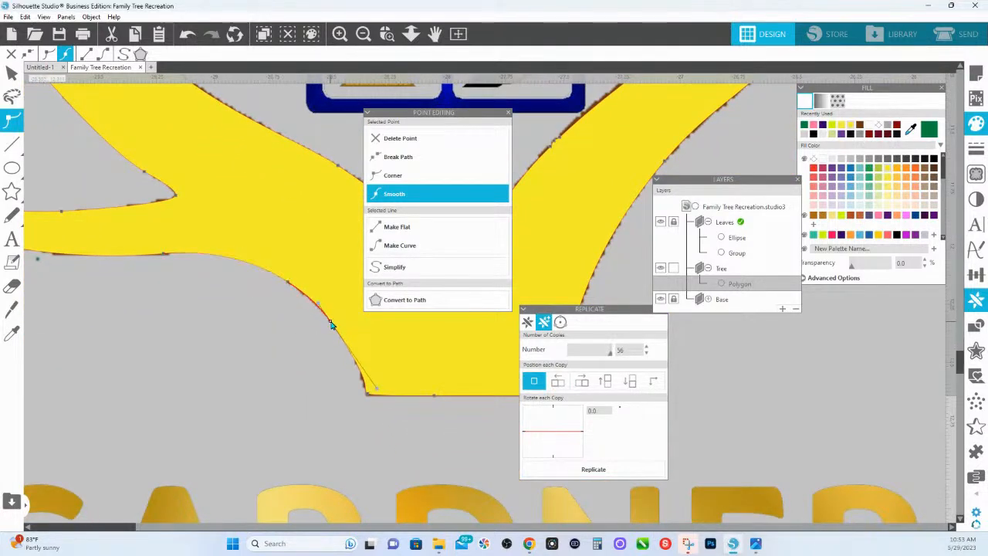
{"action": "left_click", "coordinate": [368, 395]}
{"action": "left_click", "coordinate": [391, 175]}
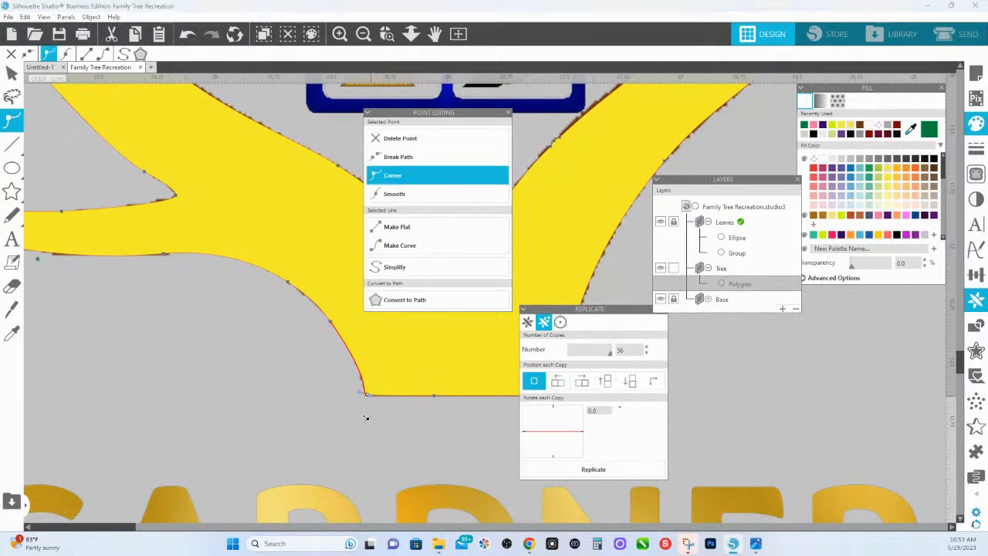
{"action": "left_click", "coordinate": [363, 378]}
Smooth a point on the right limb's inner edge below the shield and delete the surplus point there
{"action": "left_click_drag", "start_coordinate": [351, 414], "coordinate": [121, 470]}
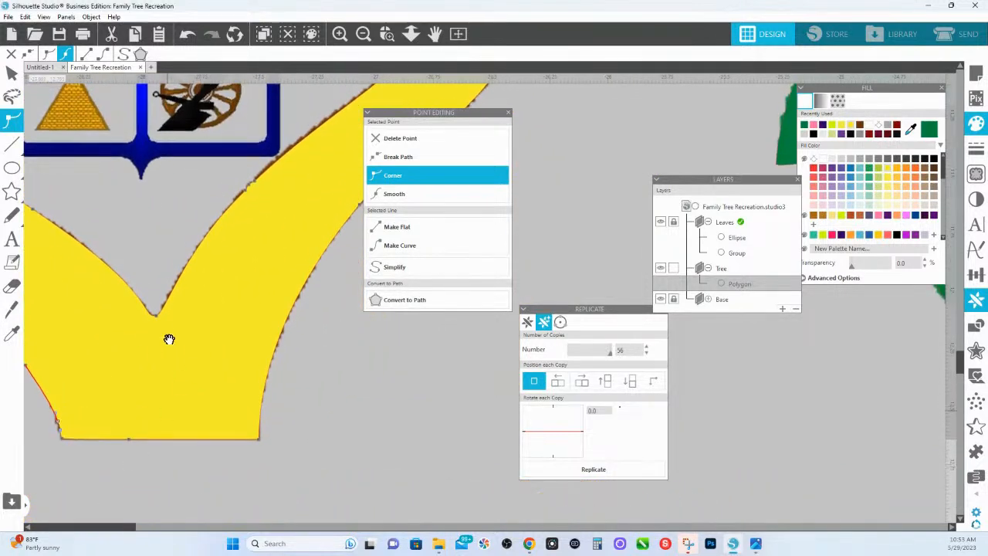
{"action": "left_click_drag", "start_coordinate": [212, 331], "coordinate": [168, 450]}
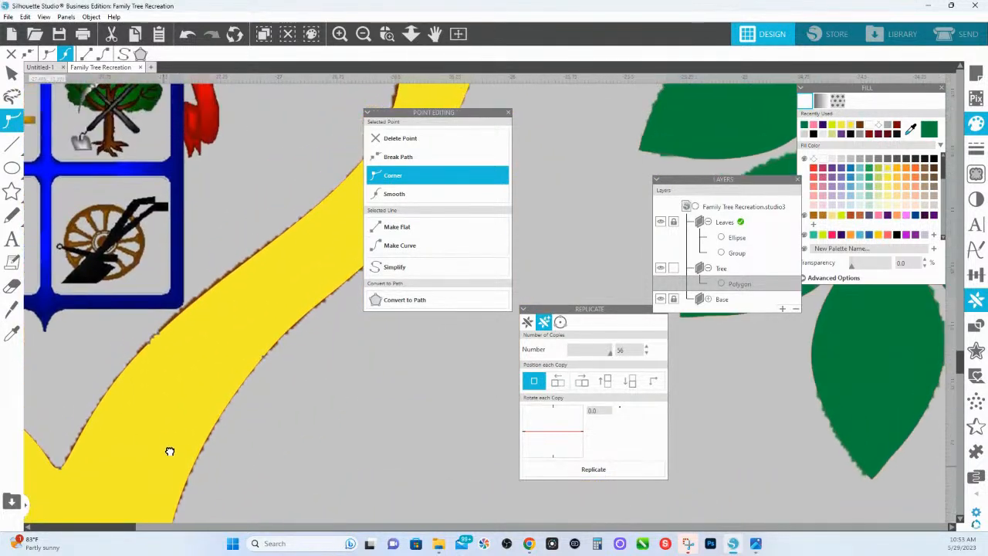
{"action": "left_click", "coordinate": [396, 197]}
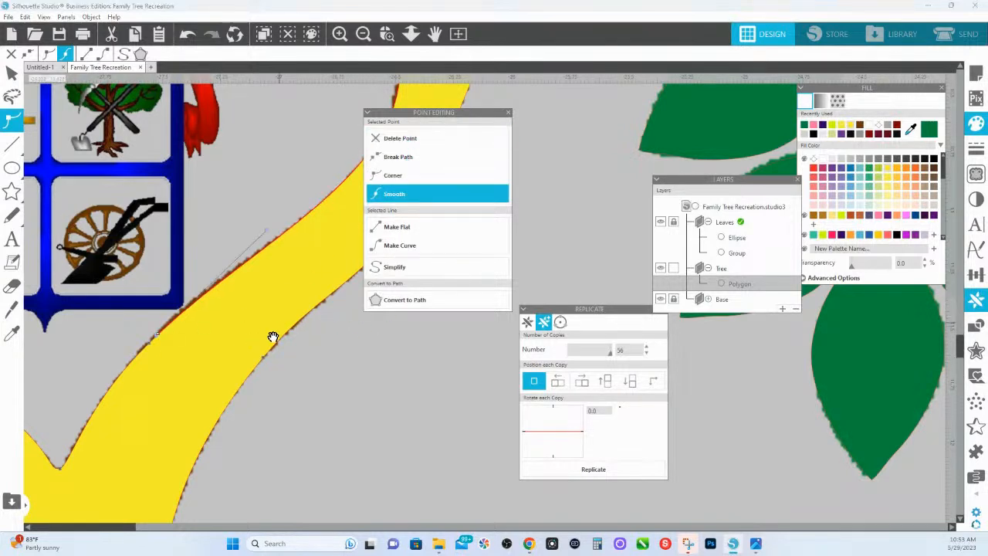
{"action": "left_click_drag", "start_coordinate": [253, 339], "coordinate": [392, 329]}
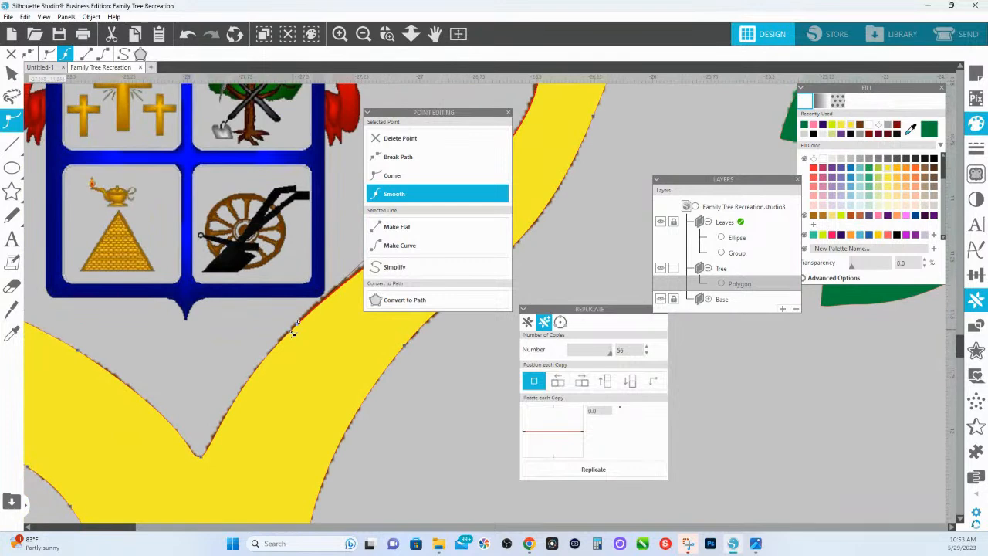
{"action": "left_click", "coordinate": [400, 140]}
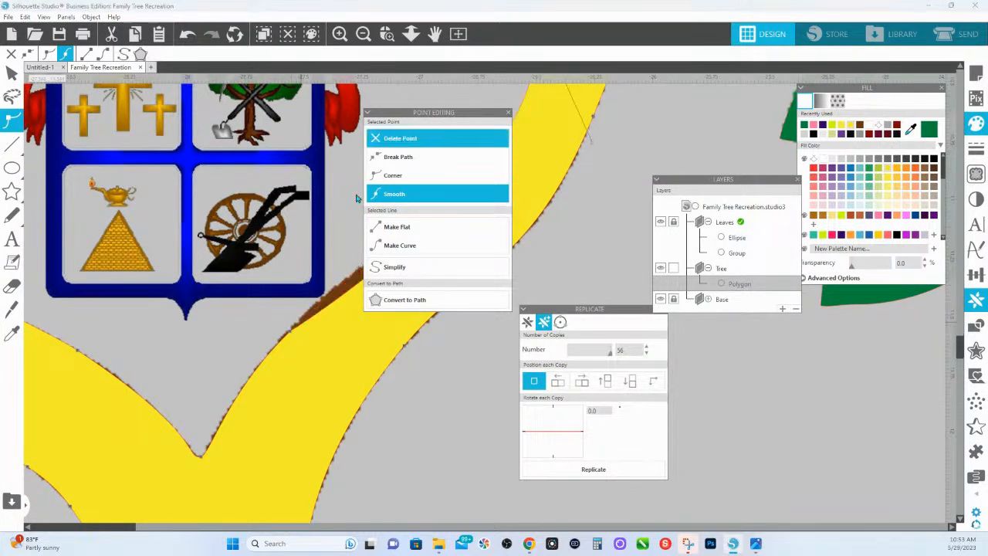
Reshape the yellow trunk's inner edge right of the shield by adjusting its points to follow the brown tree underneath
{"action": "left_click", "coordinate": [289, 331]}
{"action": "left_click_drag", "start_coordinate": [306, 397], "coordinate": [196, 486]}
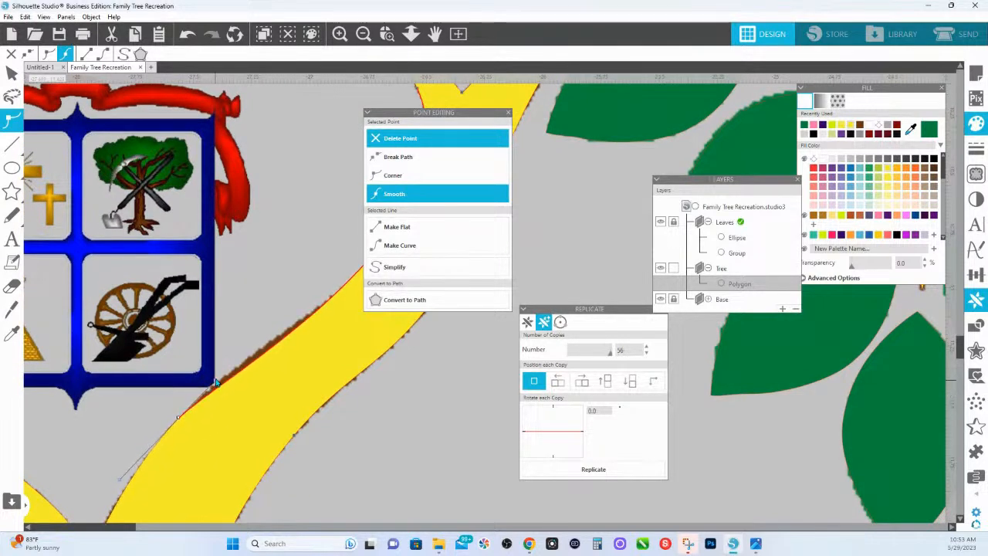
{"action": "left_click_drag", "start_coordinate": [324, 380], "coordinate": [258, 436]}
{"action": "left_click", "coordinate": [199, 416]}
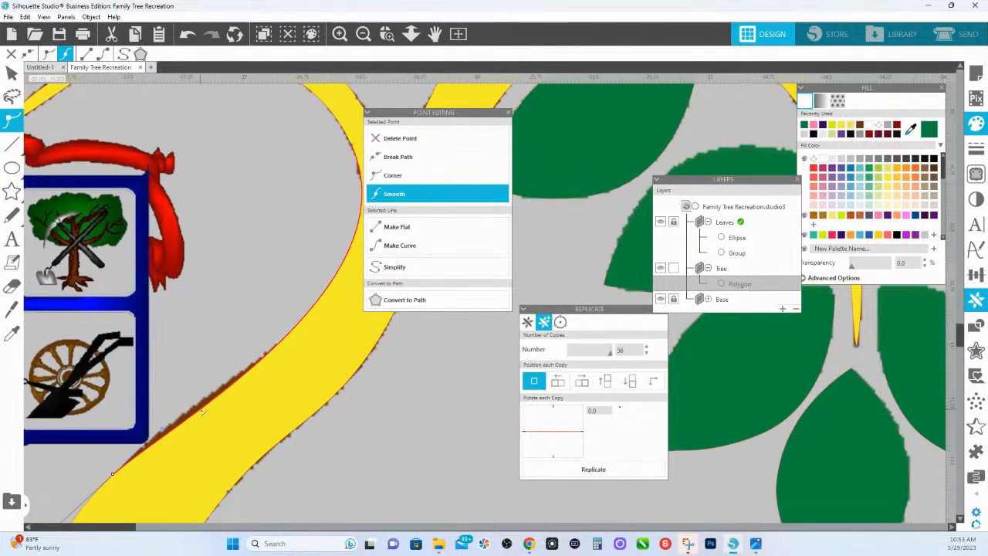
{"action": "left_click_drag", "start_coordinate": [333, 359], "coordinate": [196, 498]}
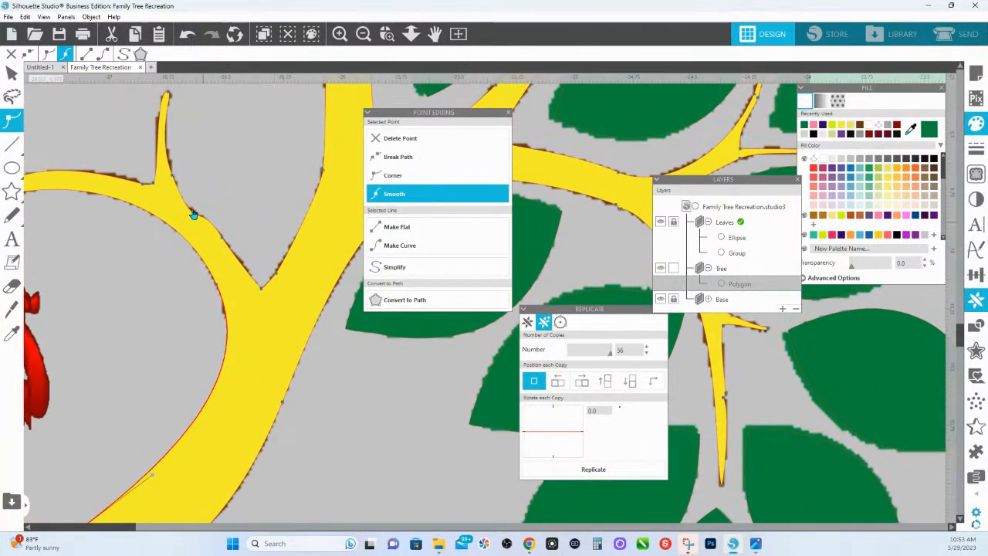
Adjust the outline points from the fork above the shield's right side up along the small upright twig's right edge
{"action": "left_click", "coordinate": [222, 240]}
{"action": "left_click_drag", "start_coordinate": [175, 178], "coordinate": [186, 206]}
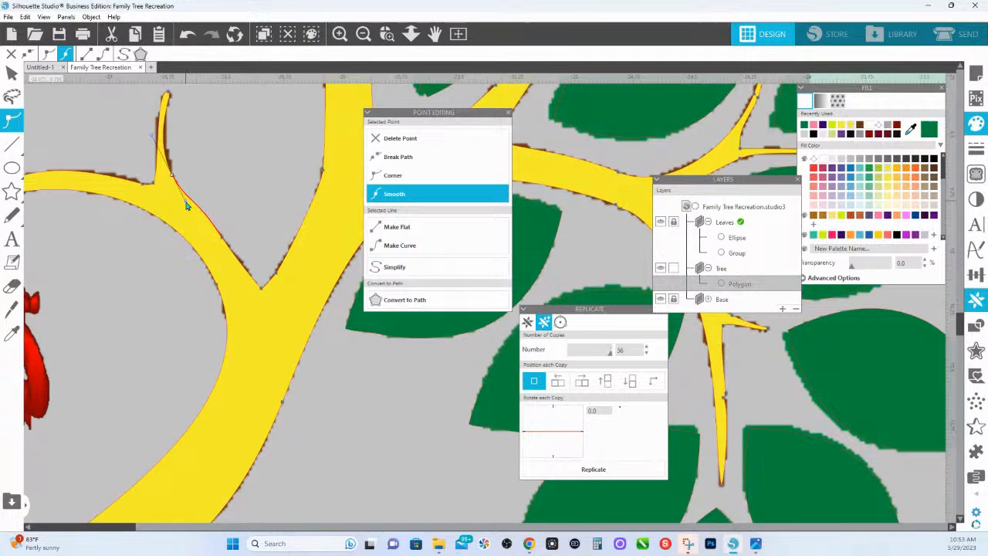
{"action": "left_click", "coordinate": [261, 289]}
{"action": "left_click_drag", "start_coordinate": [235, 270], "coordinate": [291, 344]}
{"action": "left_click_drag", "start_coordinate": [220, 207], "coordinate": [227, 207]}
{"action": "left_click_drag", "start_coordinate": [252, 228], "coordinate": [383, 230]}
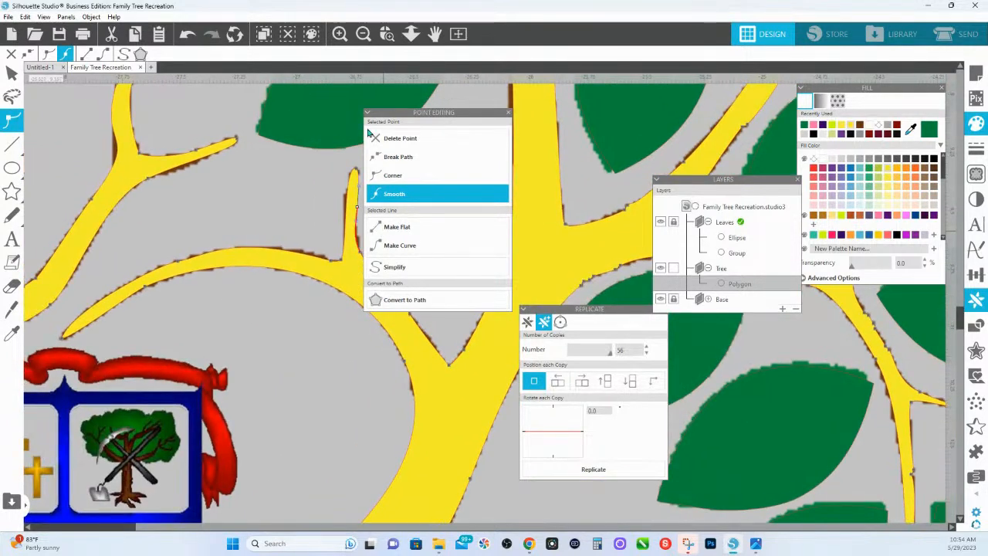
Move the Point Editing panel clear of the twig and reshape the twig's tip and its junction with the arched branch
{"action": "left_click_drag", "start_coordinate": [428, 112], "coordinate": [641, 120]}
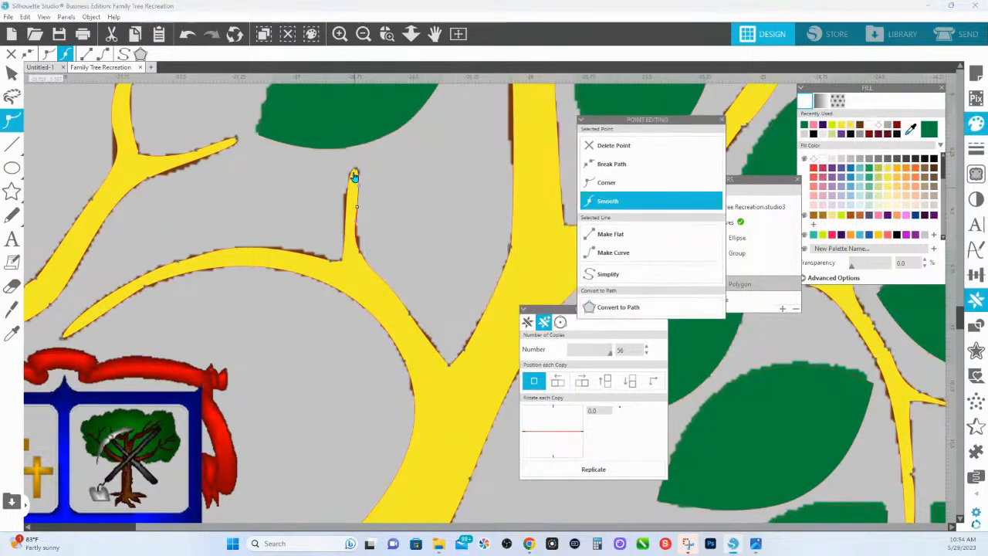
{"action": "left_click_drag", "start_coordinate": [355, 170], "coordinate": [335, 183]}
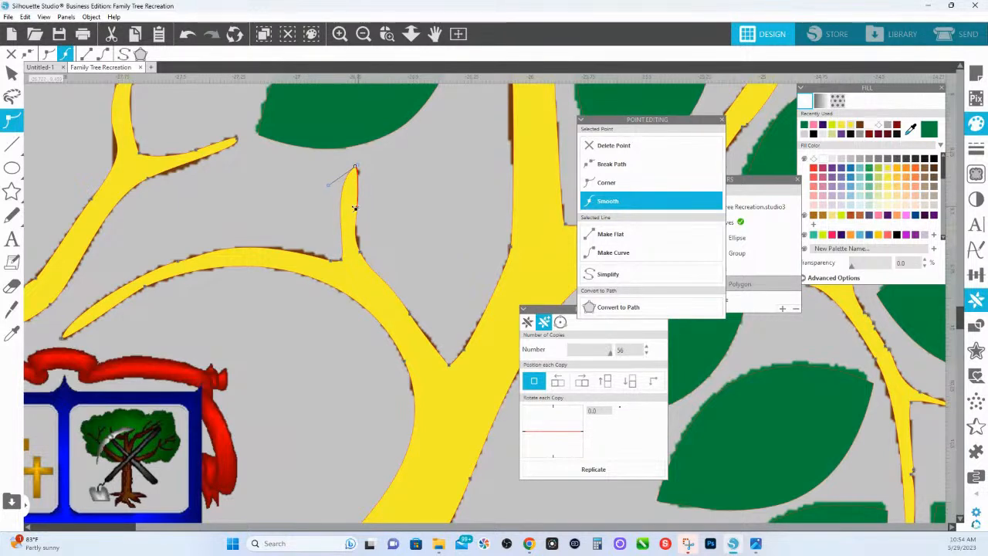
{"action": "left_click", "coordinate": [333, 263]}
{"action": "mouse_move", "coordinate": [231, 233]}
{"action": "left_mouse_down"}
{"action": "mouse_move", "coordinate": [225, 213]}
{"action": "mouse_move", "coordinate": [237, 233]}
{"action": "left_mouse_up"}
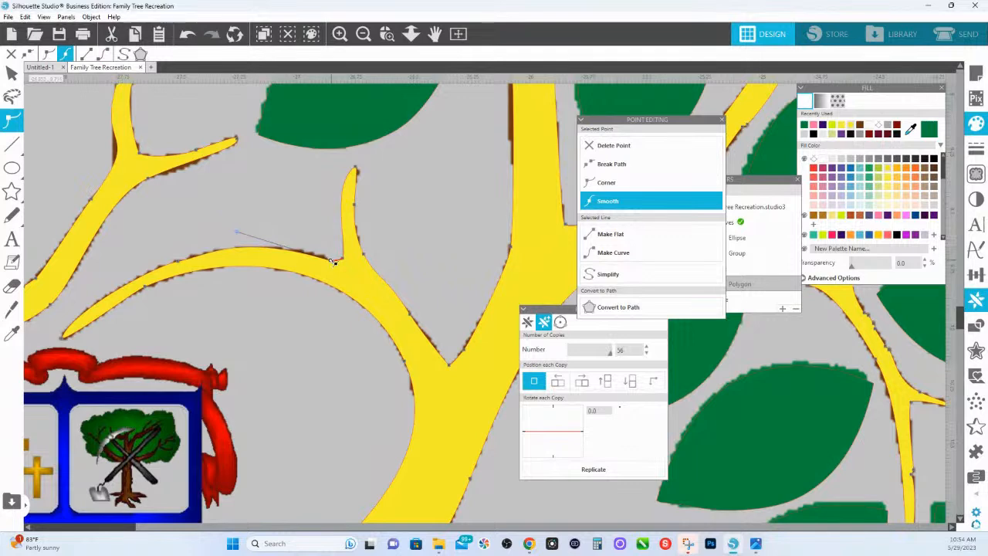
Refine the arched branch above the shield by adjusting points on its upper edge, underside and pointed tip
{"action": "left_click", "coordinate": [178, 261]}
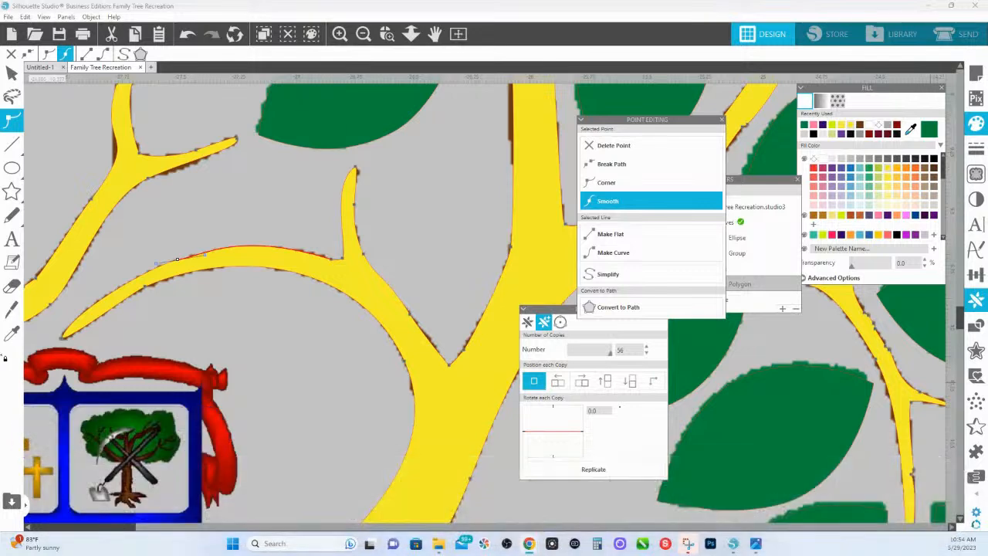
{"action": "left_click", "coordinate": [146, 290]}
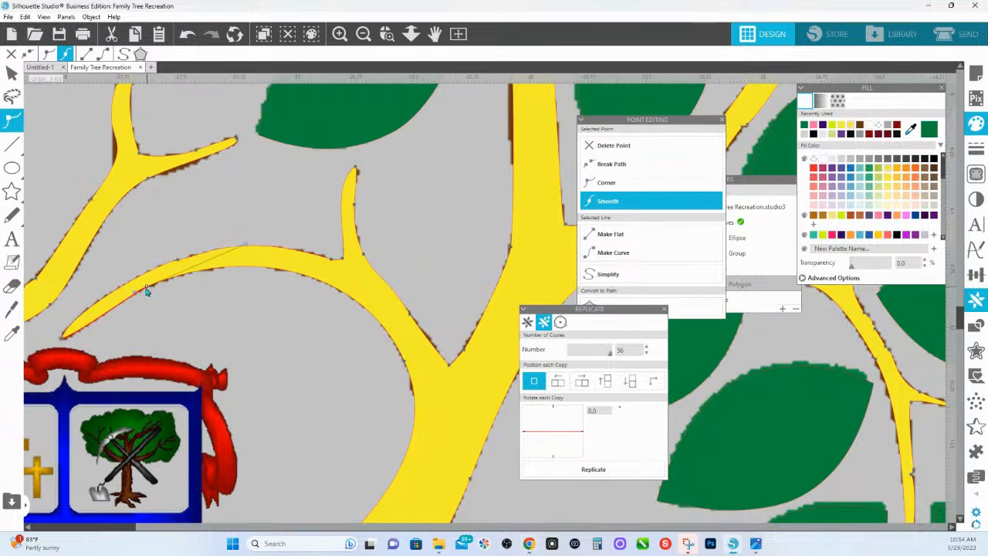
{"action": "left_click", "coordinate": [65, 338]}
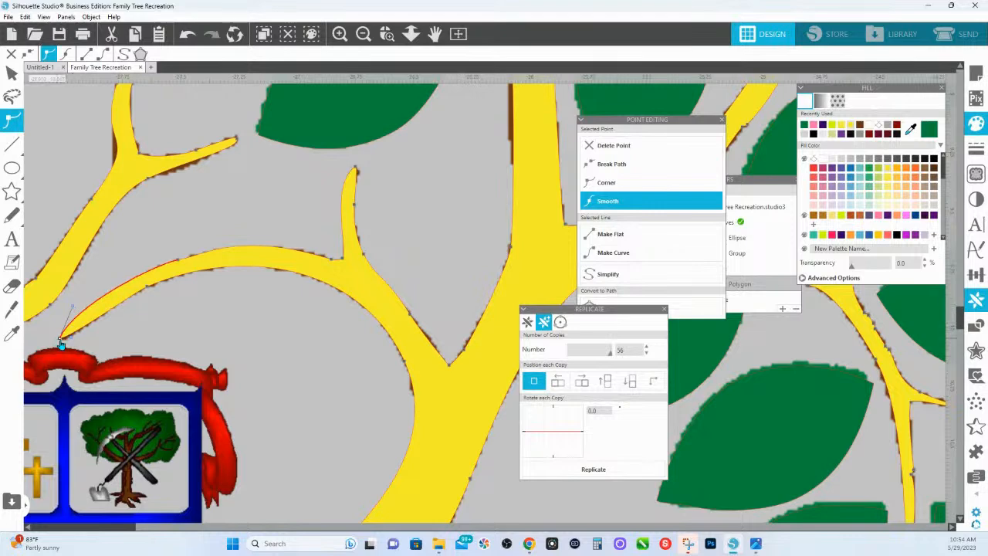
{"action": "left_click", "coordinate": [63, 339]}
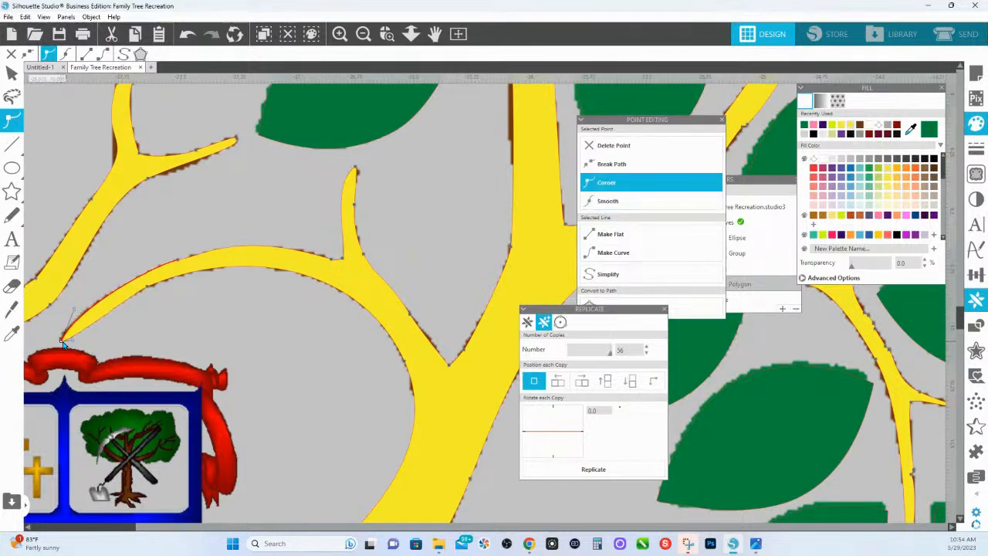
{"action": "left_click", "coordinate": [147, 290]}
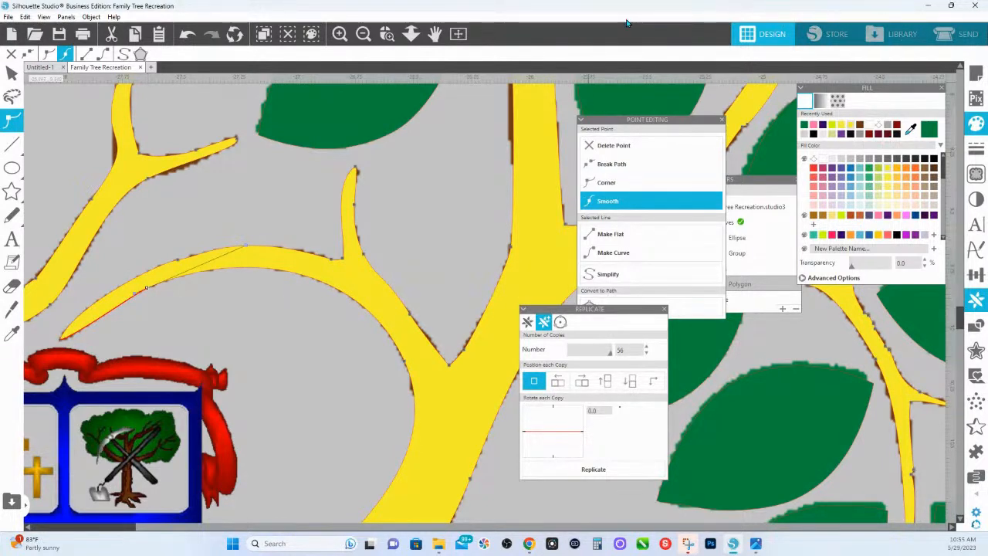
Adjust the points around the short side twig above the arched branch and along its parent branch's edges
{"action": "left_click", "coordinate": [470, 175]}
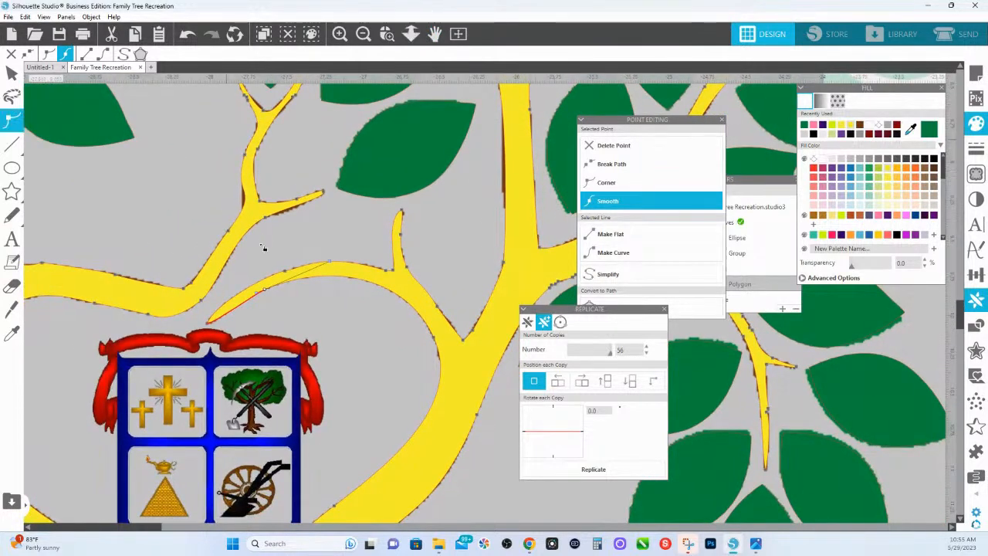
{"action": "left_click", "coordinate": [287, 214]}
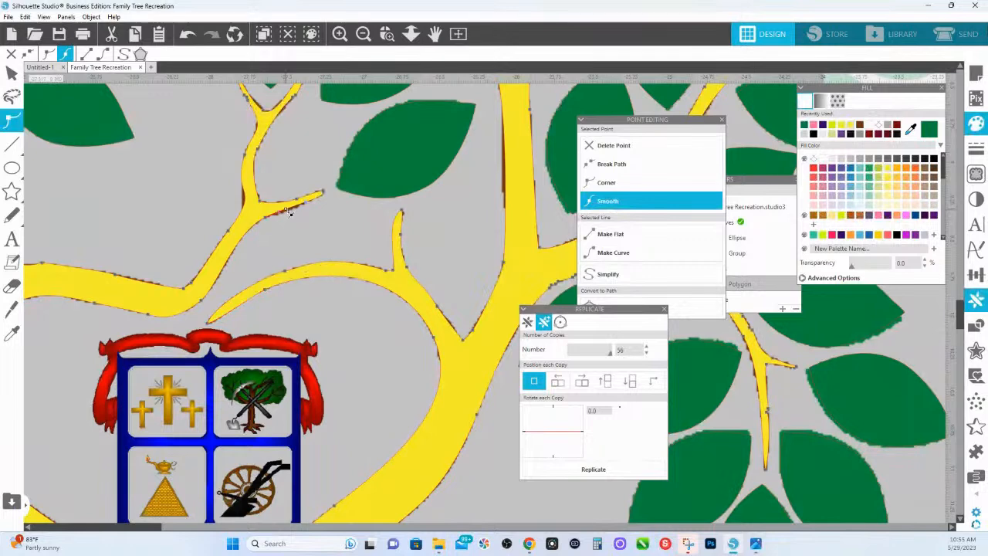
{"action": "left_click", "coordinate": [325, 193]}
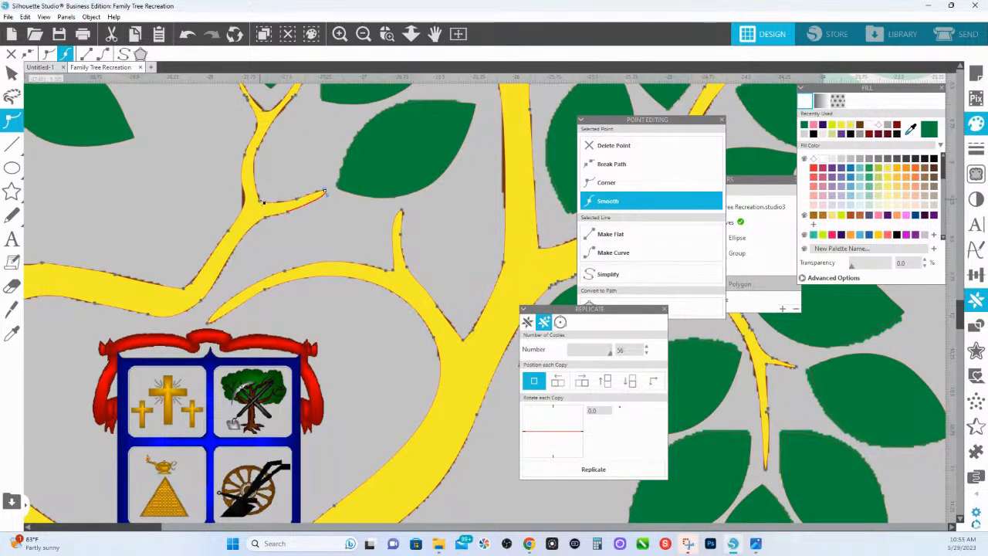
{"action": "left_click", "coordinate": [261, 202]}
{"action": "left_click", "coordinate": [242, 199]}
{"action": "left_click", "coordinate": [192, 284]}
{"action": "left_click", "coordinate": [115, 277]}
Convert the crotch point where the upright branch meets the horizontal one into a corner and adjust its handles to the tree
{"action": "left_click_drag", "start_coordinate": [89, 295], "coordinate": [253, 296]}
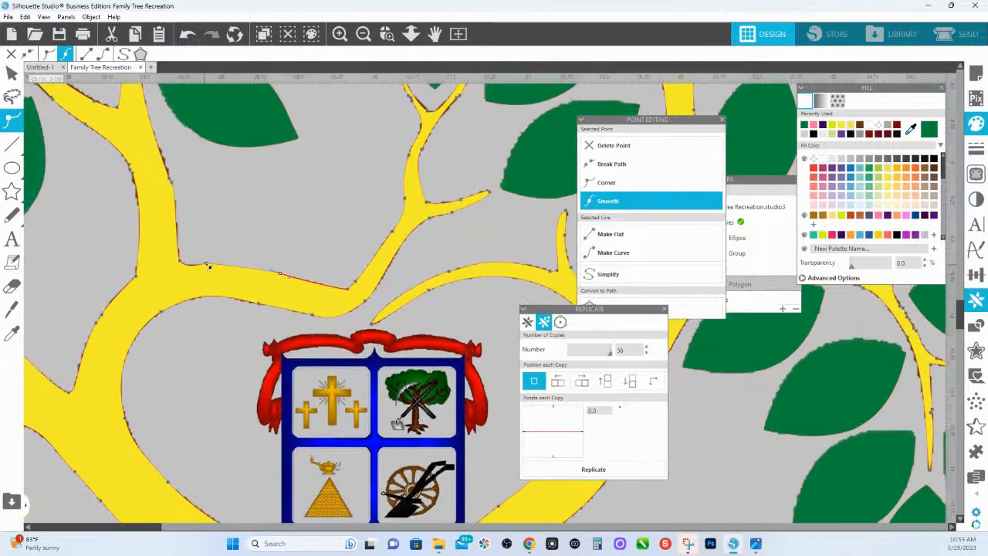
{"action": "left_click_drag", "start_coordinate": [274, 268], "coordinate": [345, 256]}
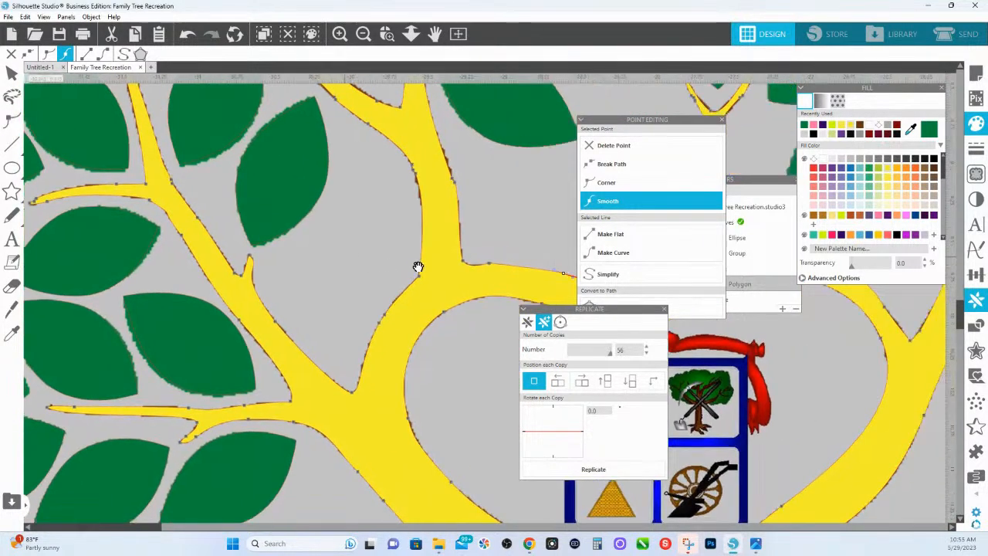
{"action": "left_click", "coordinate": [488, 263]}
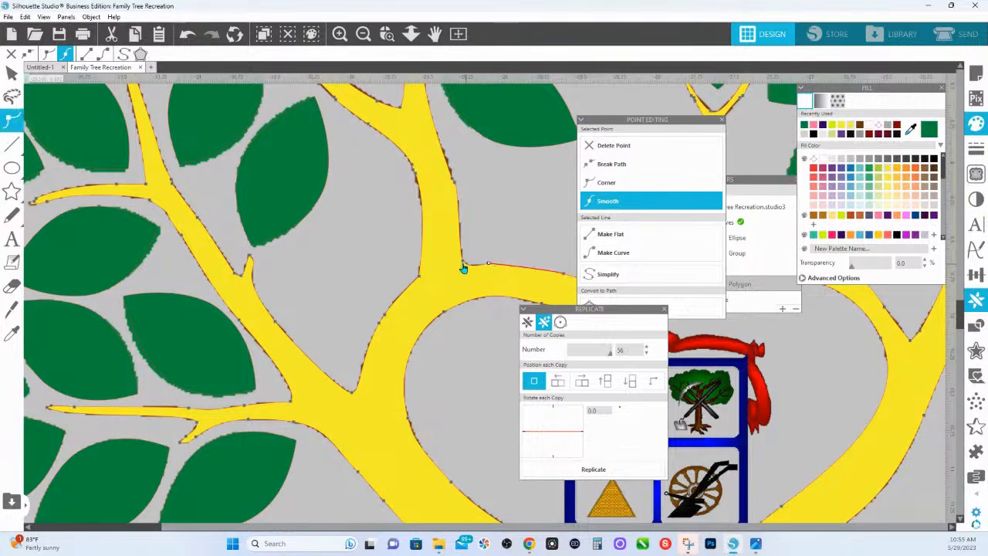
{"action": "left_click", "coordinate": [462, 262]}
{"action": "left_click_drag", "start_coordinate": [469, 269], "coordinate": [473, 265]}
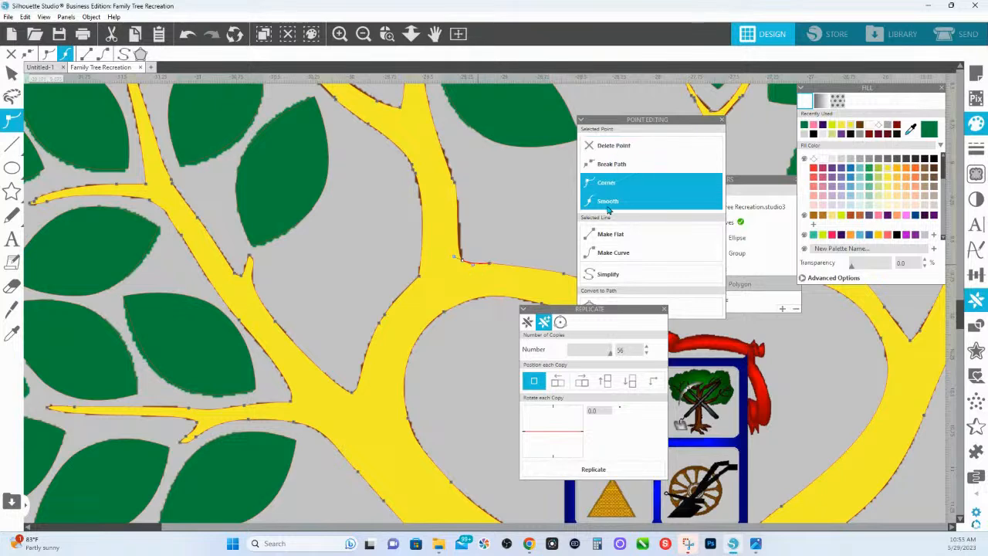
{"action": "left_click", "coordinate": [607, 182]}
{"action": "left_click_drag", "start_coordinate": [455, 257], "coordinate": [461, 247]}
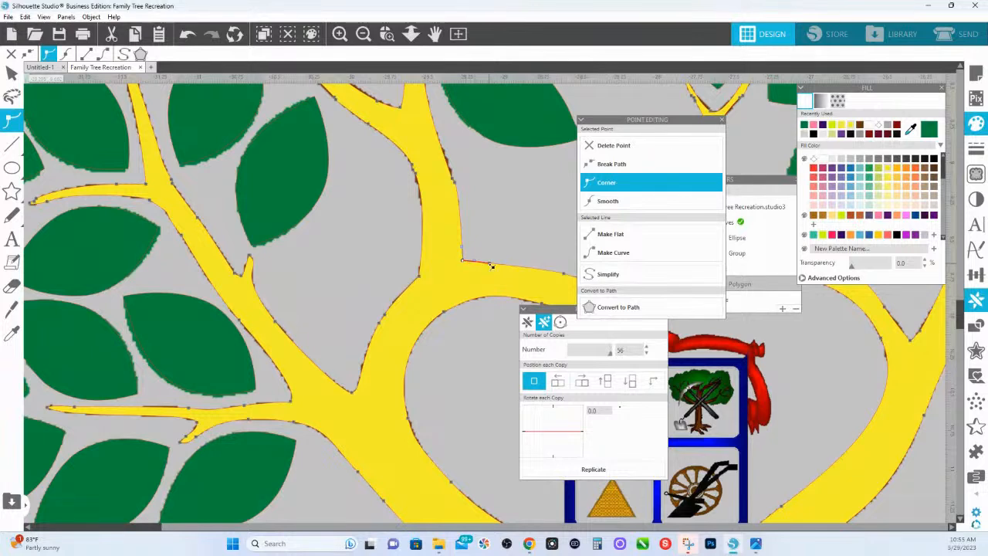
Curve the horizontal branch's upper edge beside the crotch and reposition the points along the upright branch's right edge
{"action": "left_click", "coordinate": [492, 264]}
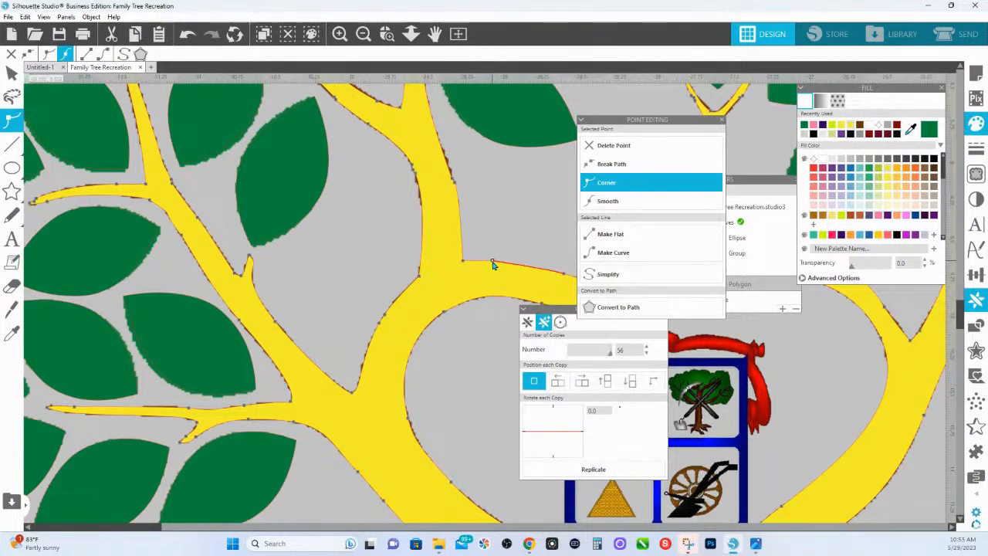
{"action": "left_click", "coordinate": [627, 253]}
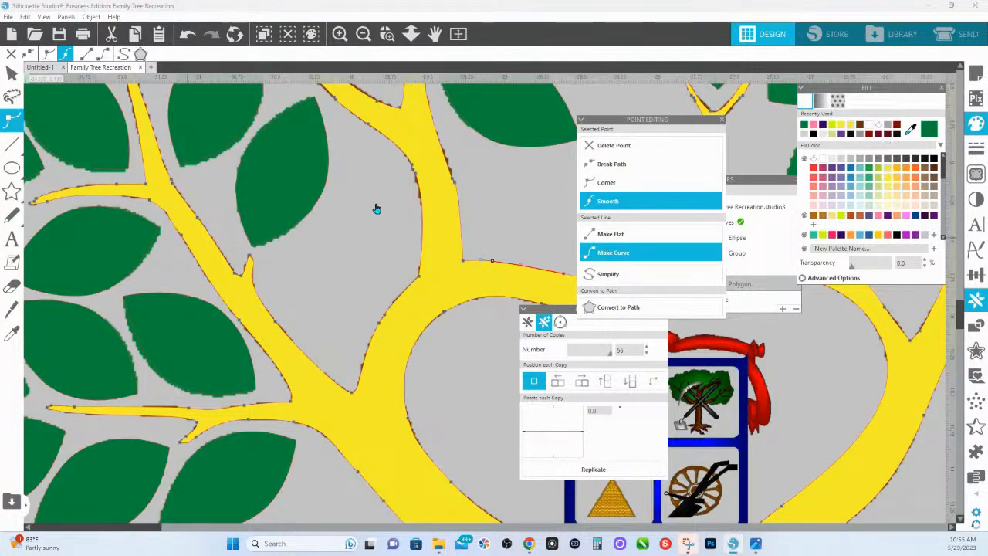
{"action": "left_click", "coordinate": [454, 181]}
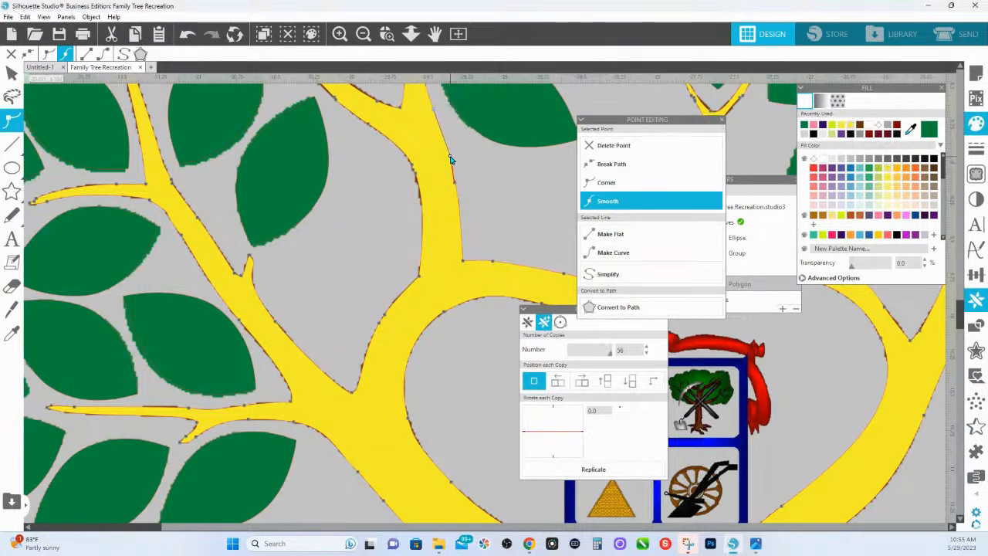
{"action": "left_click", "coordinate": [456, 189]}
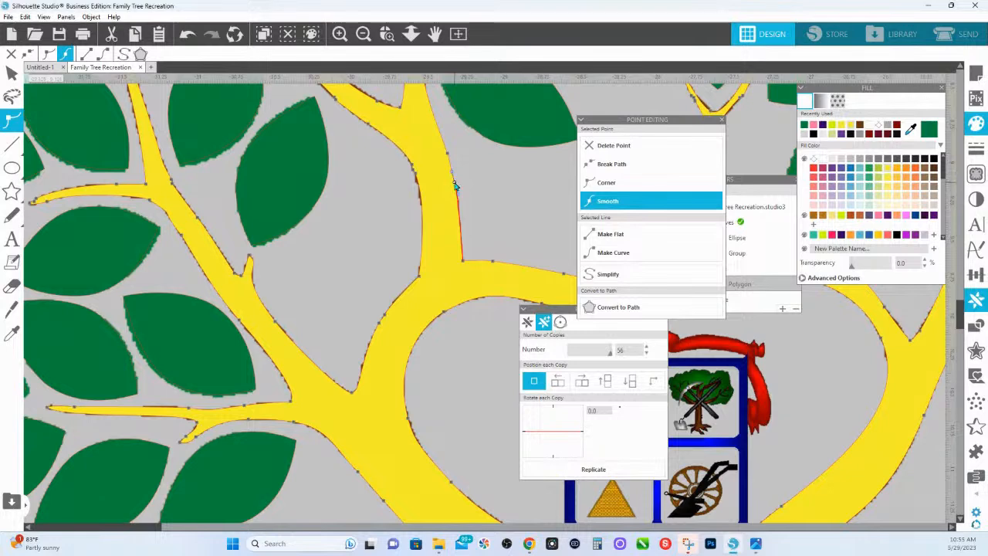
Delete the surplus point on the upright branch's left edge and reshape the remaining curve to follow the tree
{"action": "left_click", "coordinate": [414, 172]}
{"action": "left_click", "coordinate": [614, 145]}
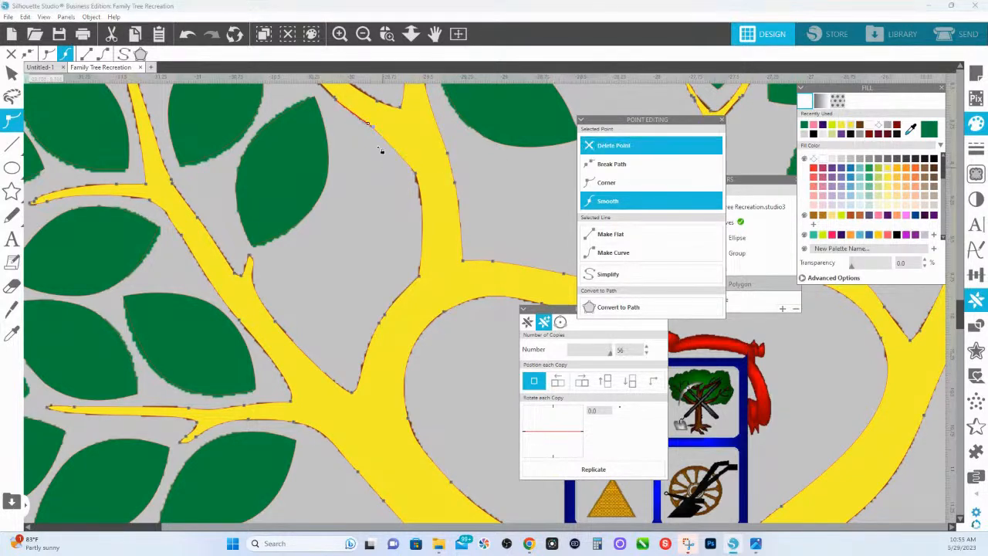
{"action": "left_click_drag", "start_coordinate": [373, 127], "coordinate": [414, 175]}
Adjust the points on both edges of the large diagonal branch near its small side twig
{"action": "left_click_drag", "start_coordinate": [321, 335], "coordinate": [344, 359]}
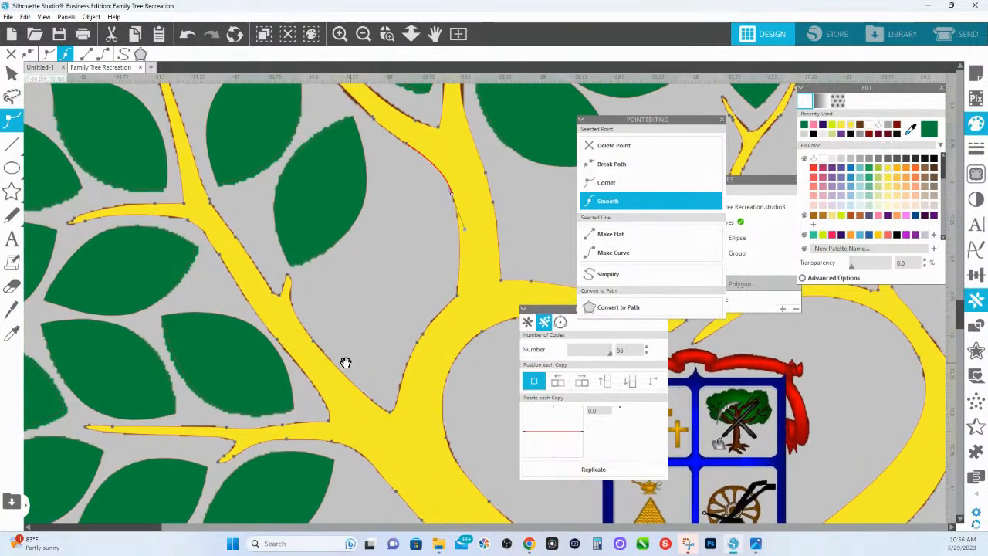
{"action": "left_click", "coordinate": [279, 341]}
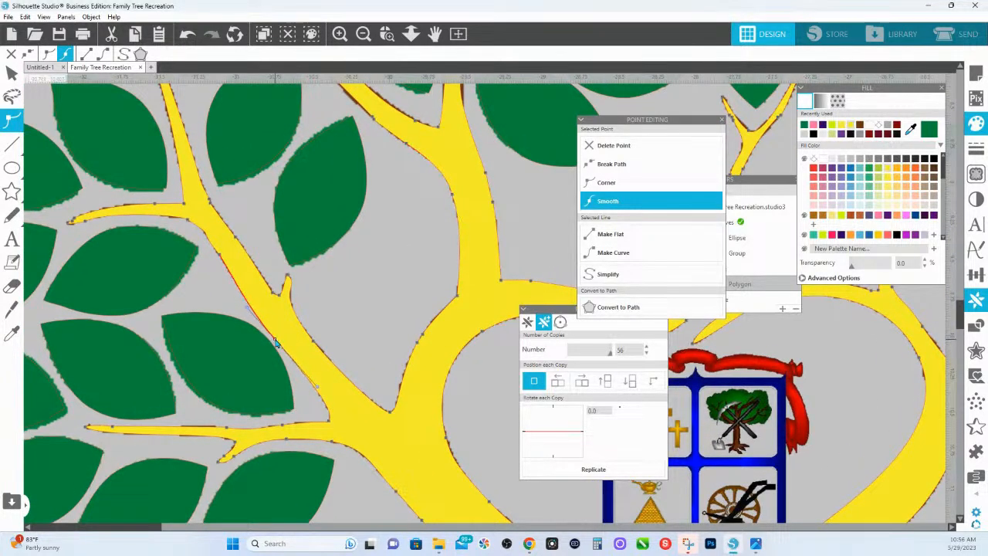
{"action": "left_click", "coordinate": [318, 345]}
Delete the extra points on the underside where the side twig among the leaves joins the diagonal branch
{"action": "left_click_drag", "start_coordinate": [350, 321], "coordinate": [490, 342]}
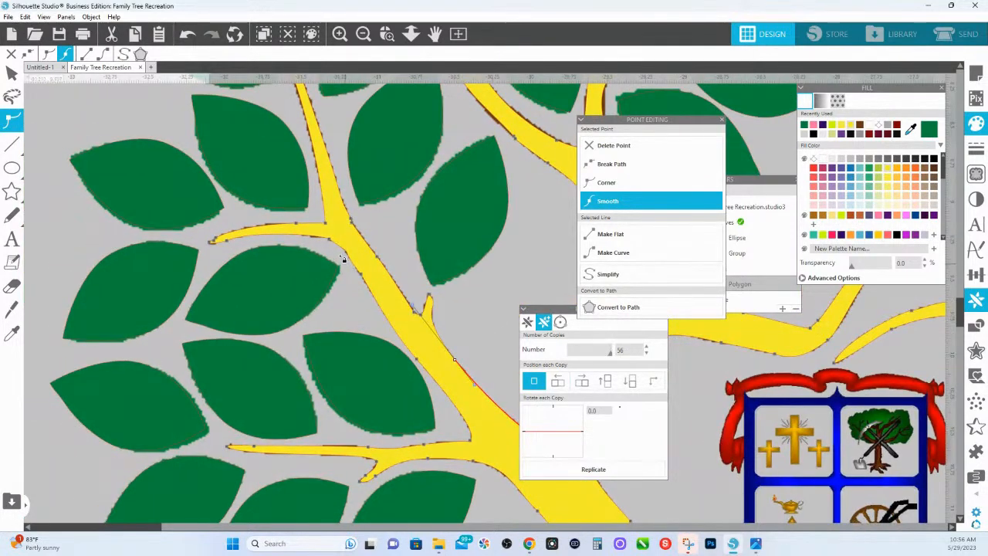
{"action": "left_click", "coordinate": [329, 240]}
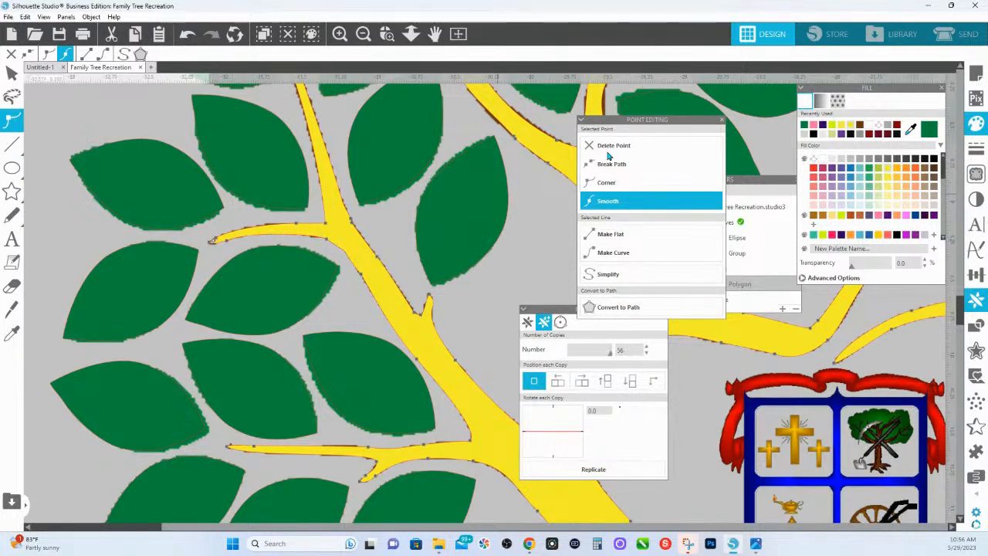
{"action": "left_click", "coordinate": [324, 237]}
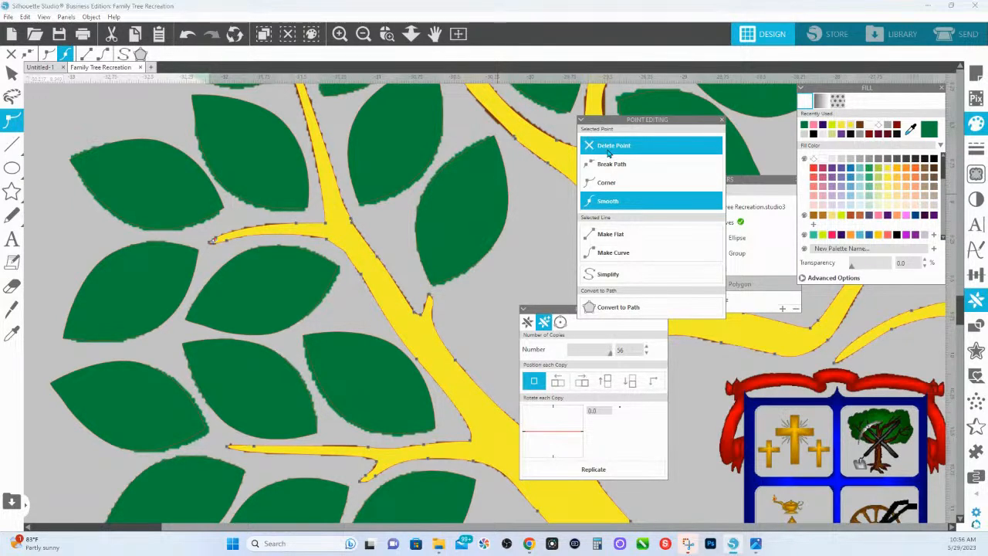
Reposition the points along both edges of the diagonal branch's thin upper end to match the tree
{"action": "left_click", "coordinate": [352, 226]}
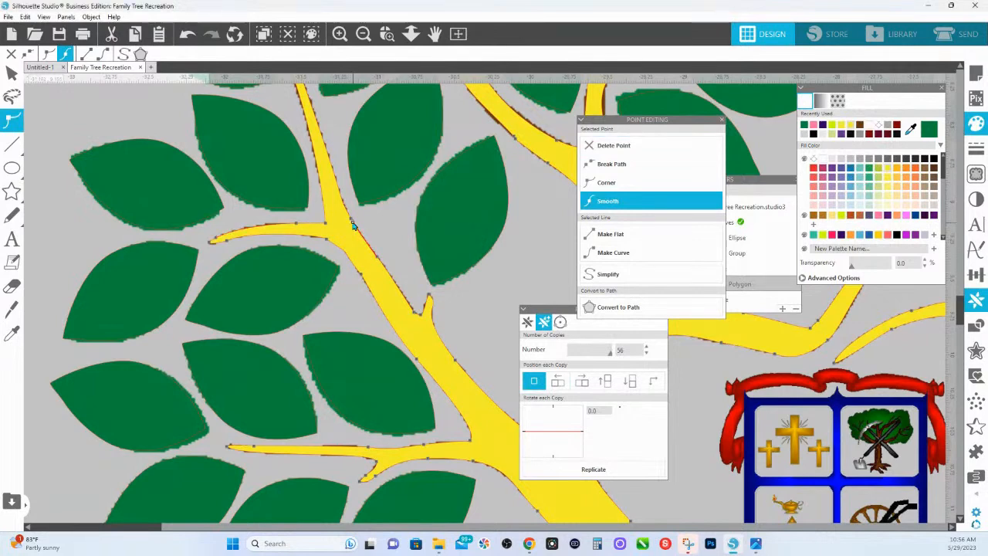
{"action": "left_click", "coordinate": [350, 221]}
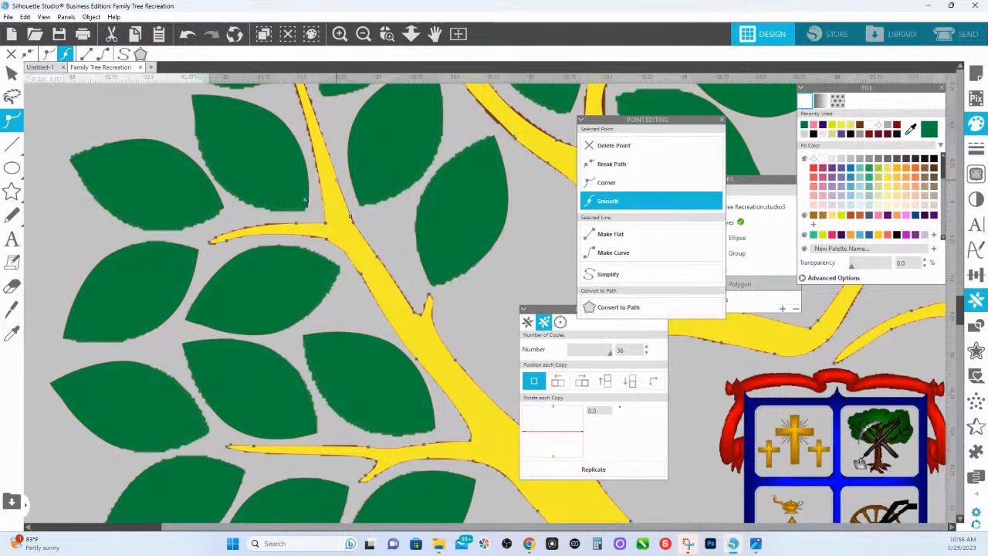
{"action": "left_click_drag", "start_coordinate": [308, 224], "coordinate": [312, 339]}
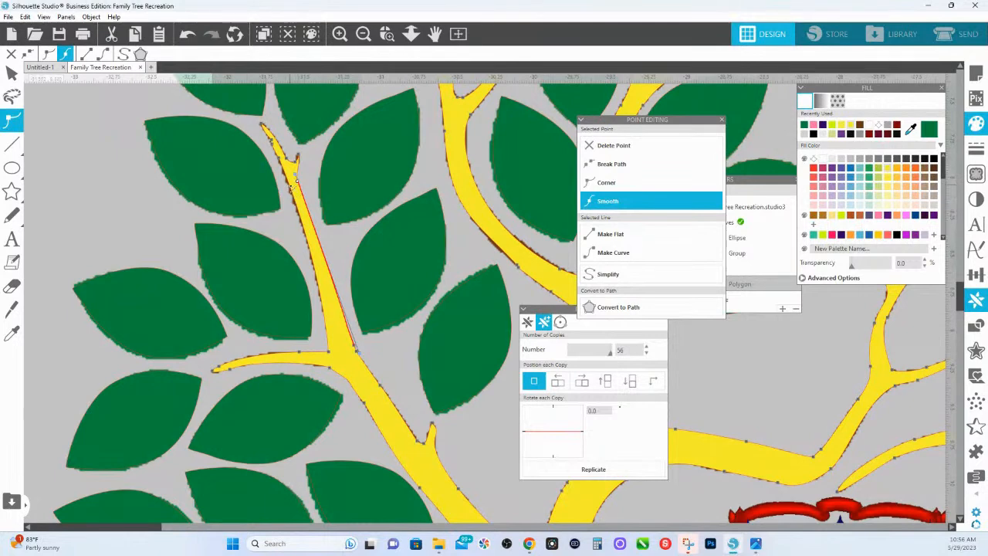
{"action": "left_click", "coordinate": [289, 187]}
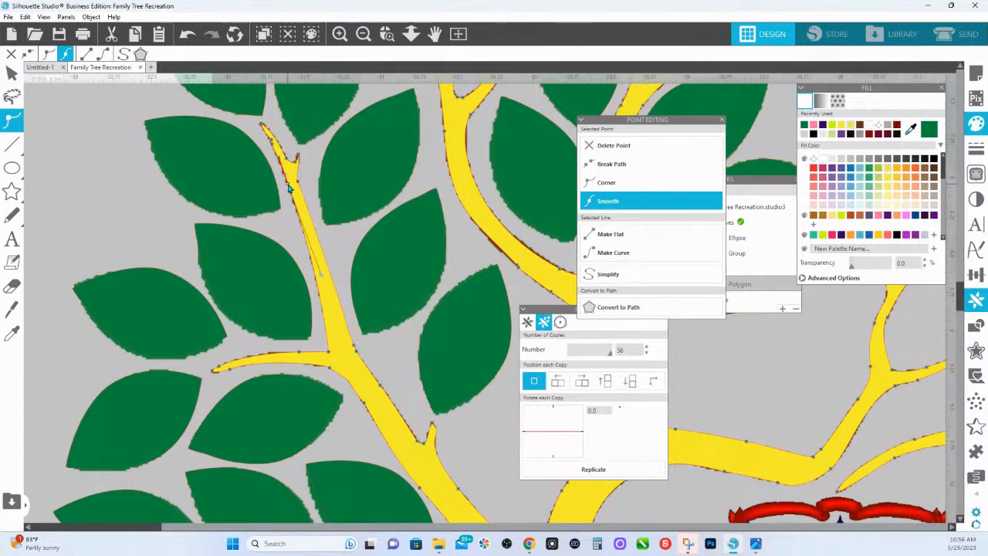
Delete the surplus point at the forked tip of the diagonal branch and reposition the remaining points around its two small prongs
{"action": "left_click", "coordinate": [281, 161]}
{"action": "left_click", "coordinate": [592, 145]}
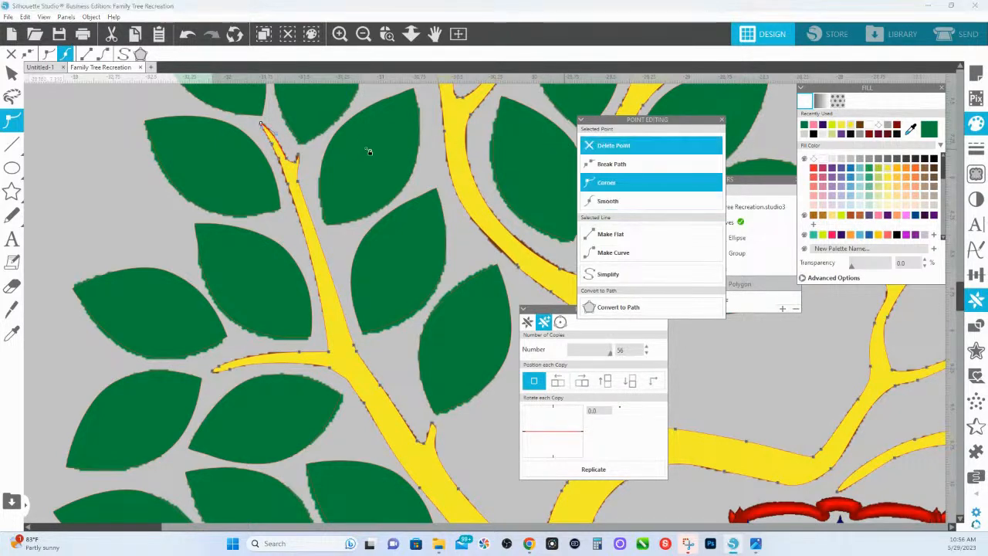
{"action": "left_click", "coordinate": [271, 144]}
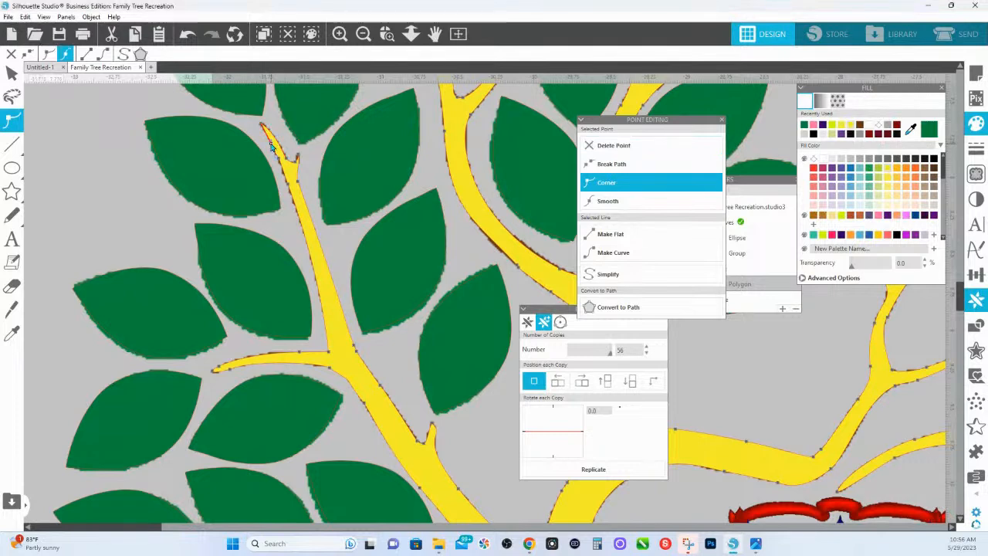
{"action": "left_click", "coordinate": [291, 161]}
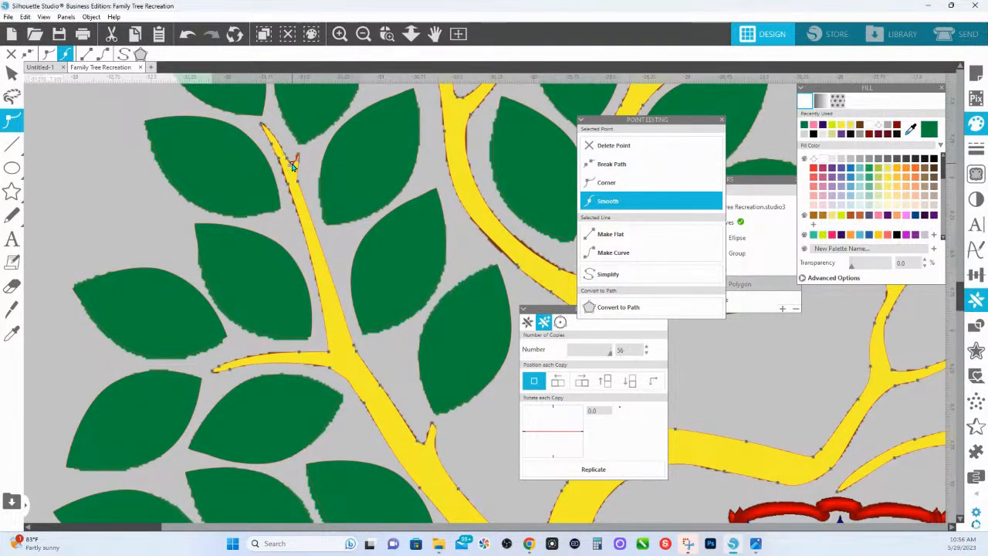
{"action": "left_click", "coordinate": [297, 157]}
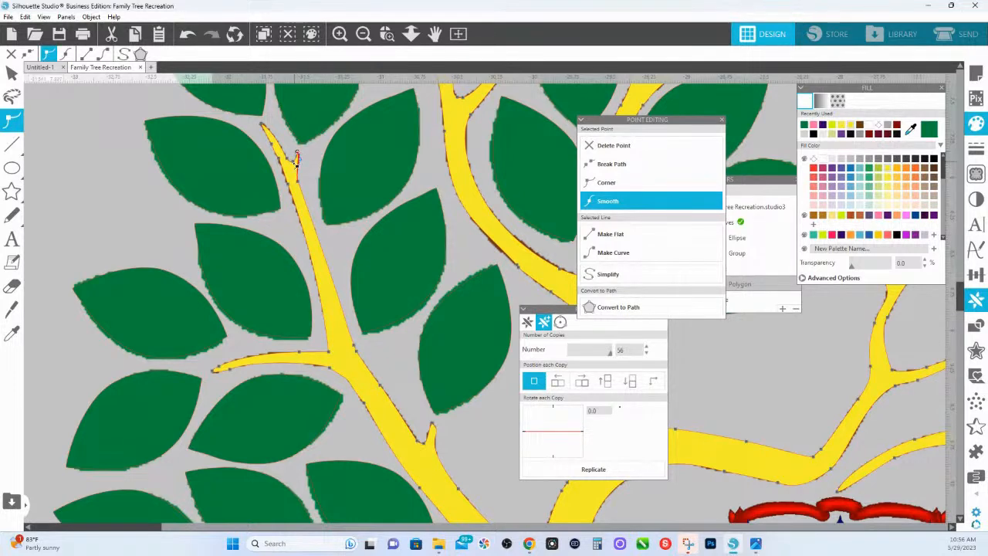
{"action": "left_click", "coordinate": [293, 165]}
{"action": "left_click", "coordinate": [290, 160]}
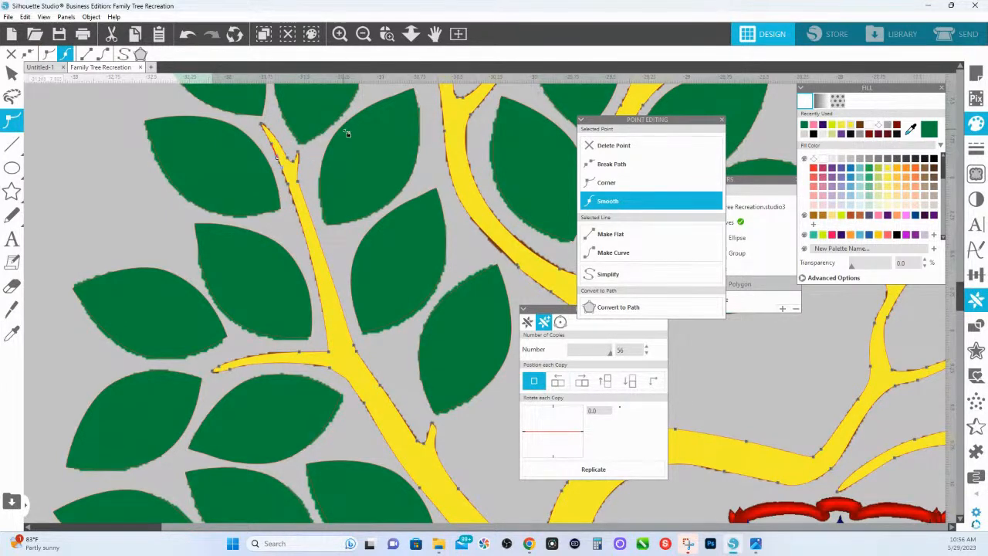
Delete the surplus point on the curved branch's outer edge and reshape both edges of the bend to follow the tree
{"action": "left_click_drag", "start_coordinate": [380, 185], "coordinate": [254, 242]}
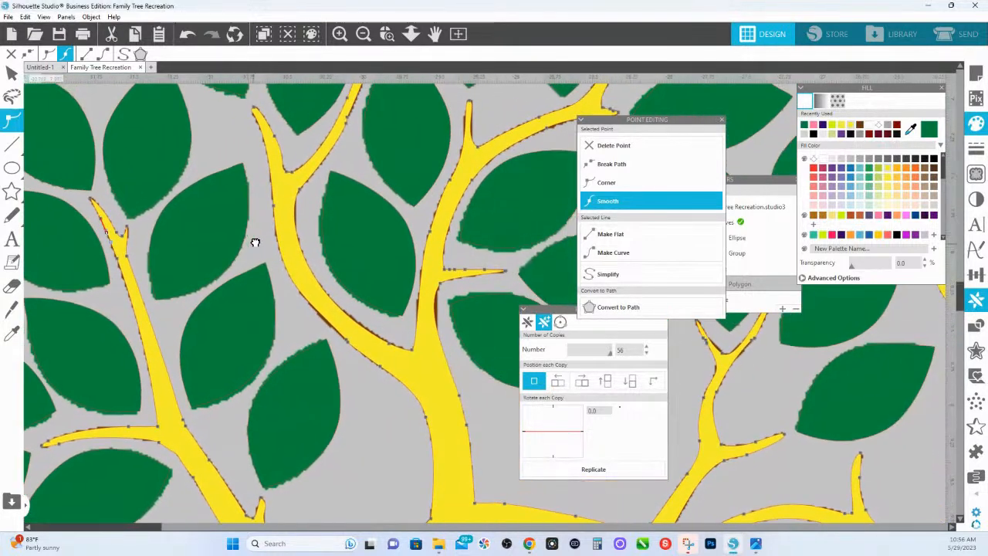
{"action": "left_click", "coordinate": [347, 341]}
{"action": "left_click", "coordinate": [611, 146]}
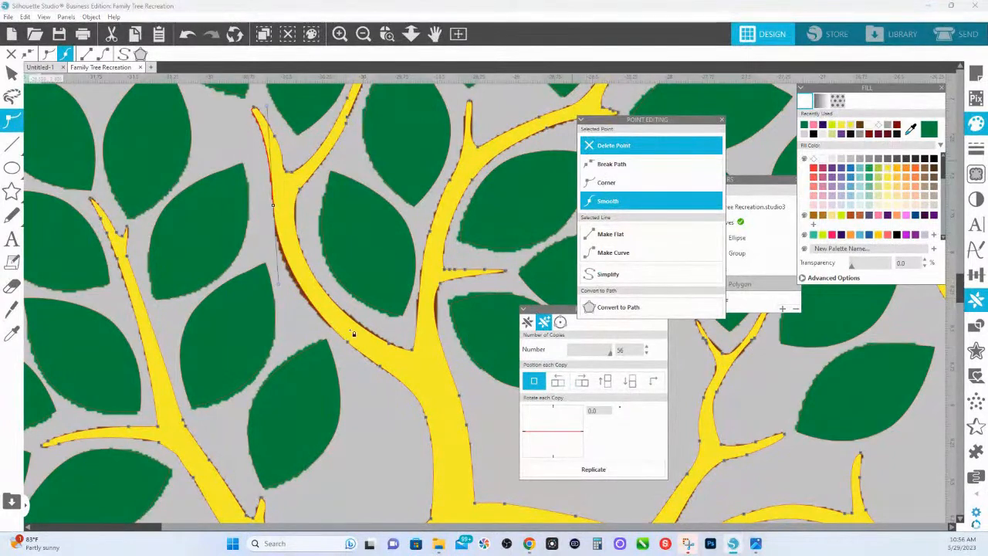
{"action": "left_click_drag", "start_coordinate": [283, 289], "coordinate": [283, 314]}
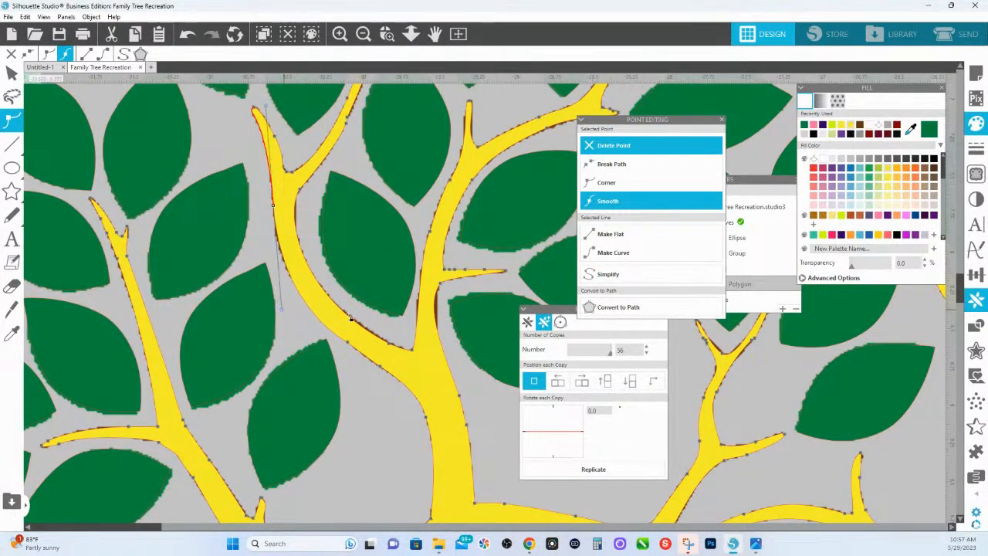
{"action": "left_click", "coordinate": [391, 348]}
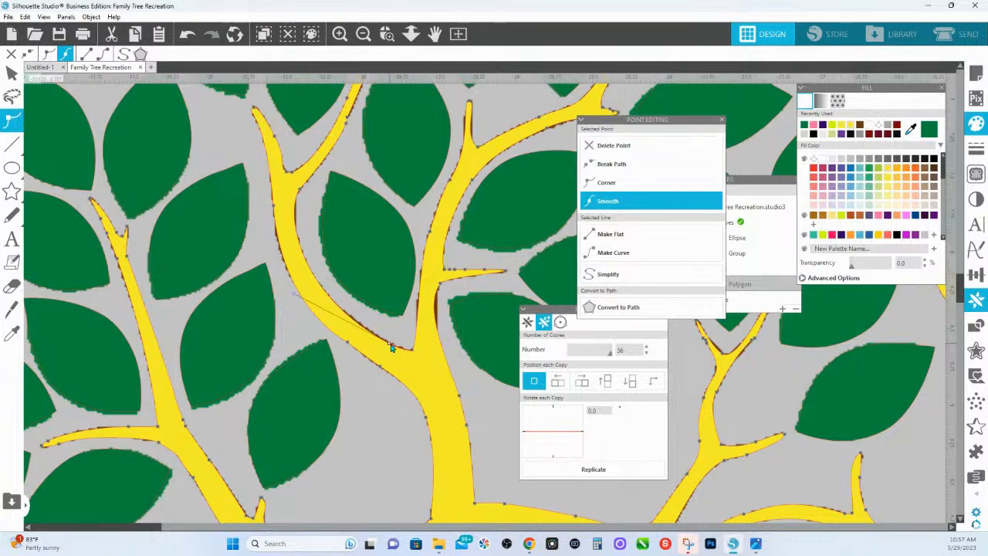
Adjust the points around the curved branch's upper fork, including its short twig's tip and the crotch between the twigs
{"action": "left_click_drag", "start_coordinate": [309, 283], "coordinate": [294, 320]}
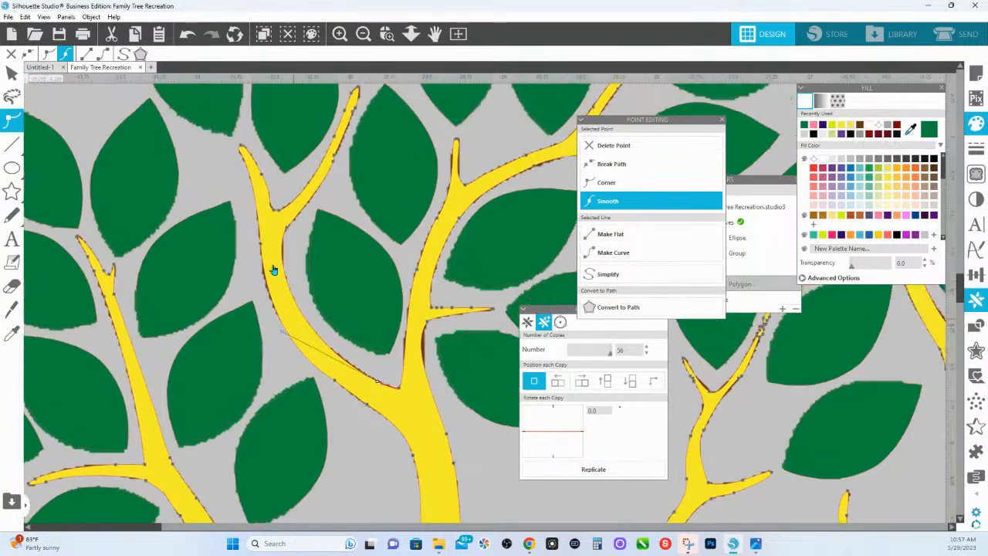
{"action": "left_click", "coordinate": [259, 246]}
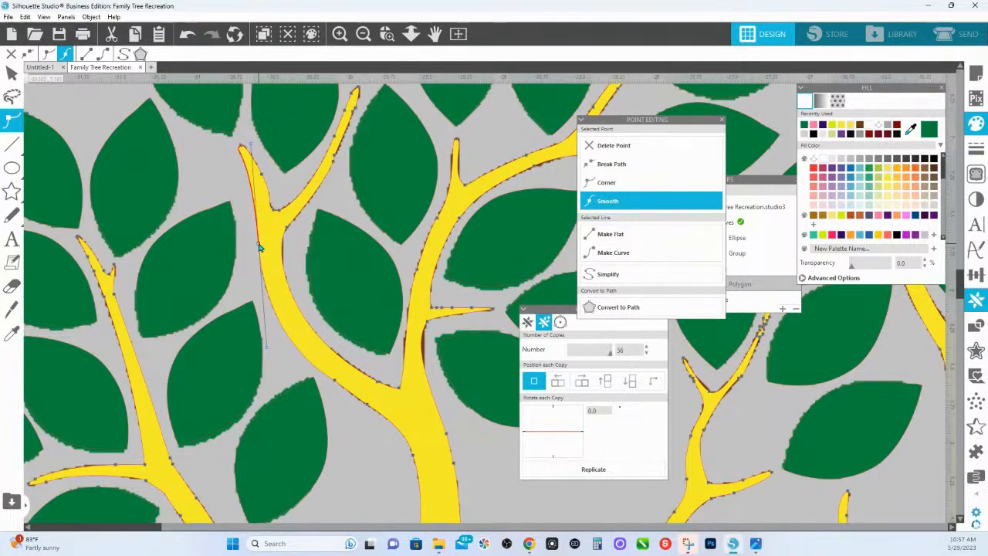
{"action": "left_click", "coordinate": [288, 228]}
{"action": "left_click", "coordinate": [240, 145]}
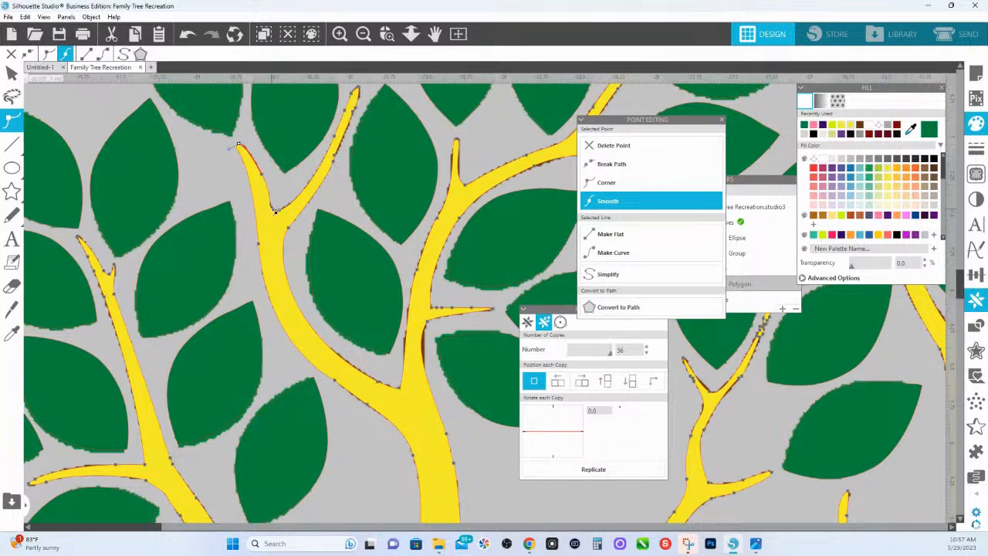
{"action": "left_click", "coordinate": [274, 210]}
{"action": "left_click", "coordinate": [336, 157]}
Delete the extra point near the tip of the fork's longer twig and extend the tip point to match the artwork
{"action": "scroll", "coordinate": [363, 146], "scroll_direction": "up", "scroll_amount": 2}
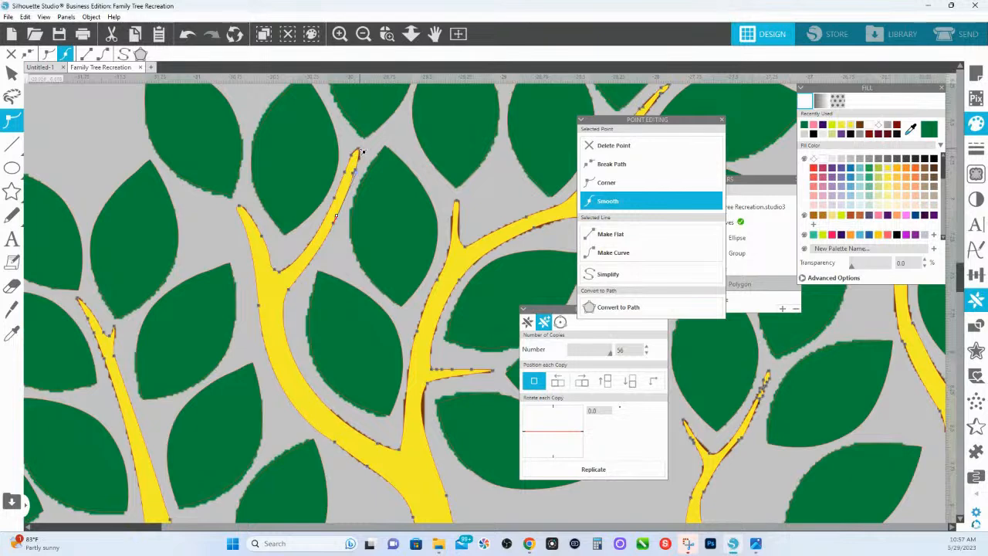
{"action": "left_click", "coordinate": [358, 148]}
{"action": "left_click", "coordinate": [355, 170]}
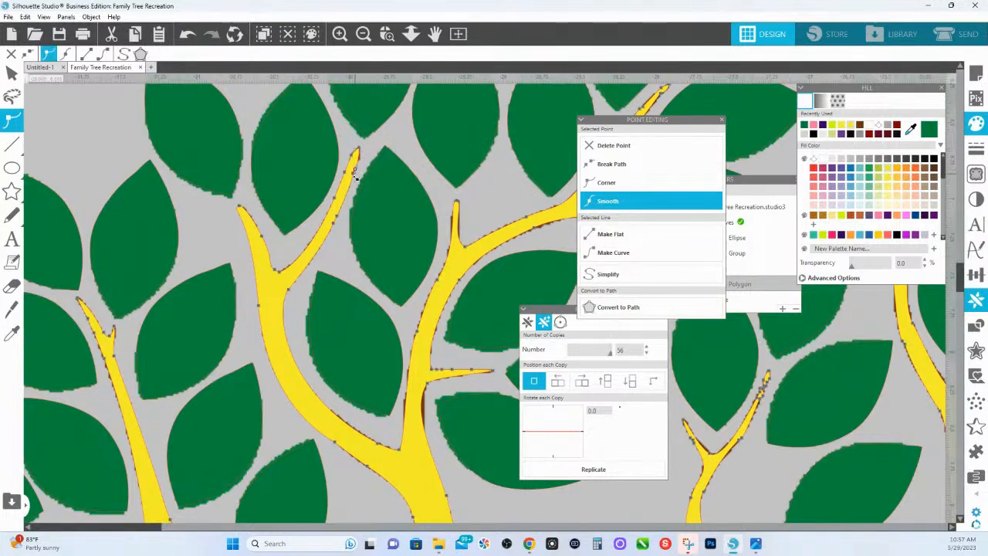
{"action": "left_click", "coordinate": [619, 149]}
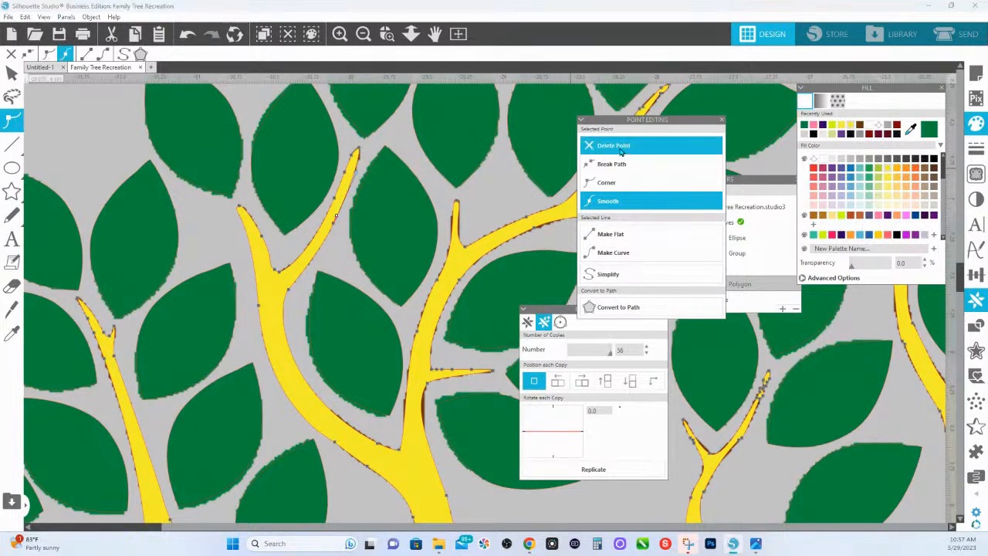
{"action": "left_click", "coordinate": [360, 149]}
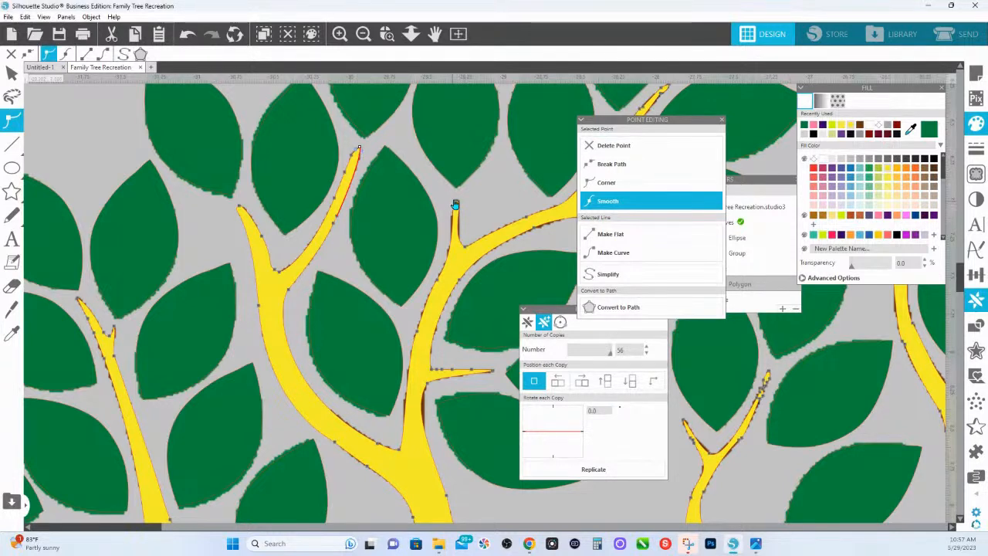
Adjust the points at the tip of the short upright twig and along the arching branch's outer edge below it
{"action": "left_click", "coordinate": [456, 204]}
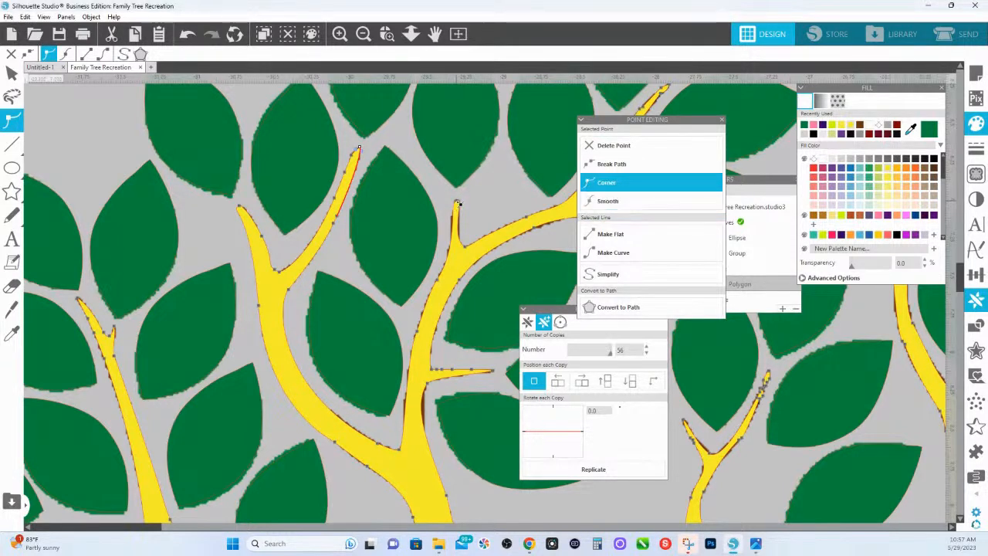
{"action": "left_click", "coordinate": [449, 254]}
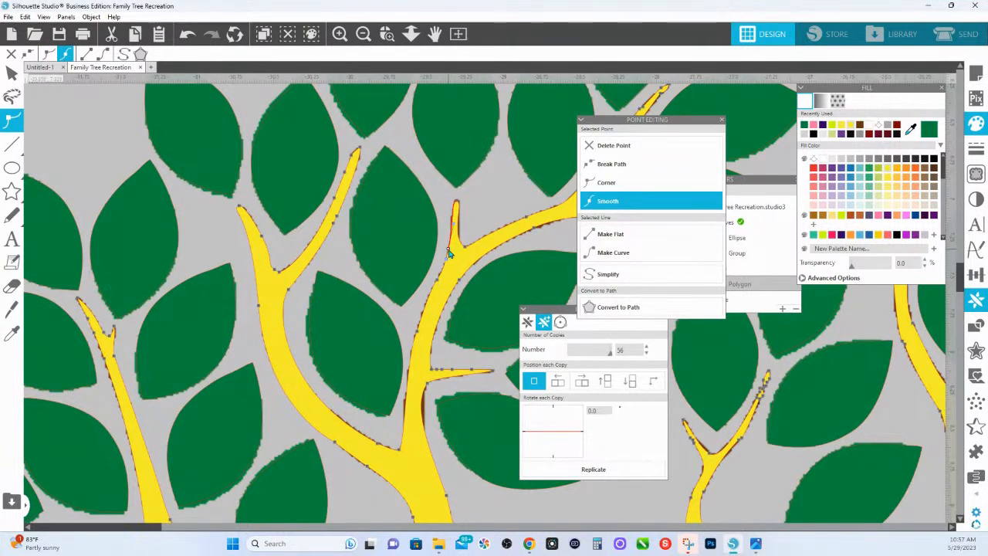
{"action": "left_click", "coordinate": [437, 279]}
Reshape both edges of the arching branch around the small horizontal twig and reposition that twig's tip point
{"action": "left_click", "coordinate": [426, 390]}
{"action": "left_click_drag", "start_coordinate": [416, 408], "coordinate": [420, 410]}
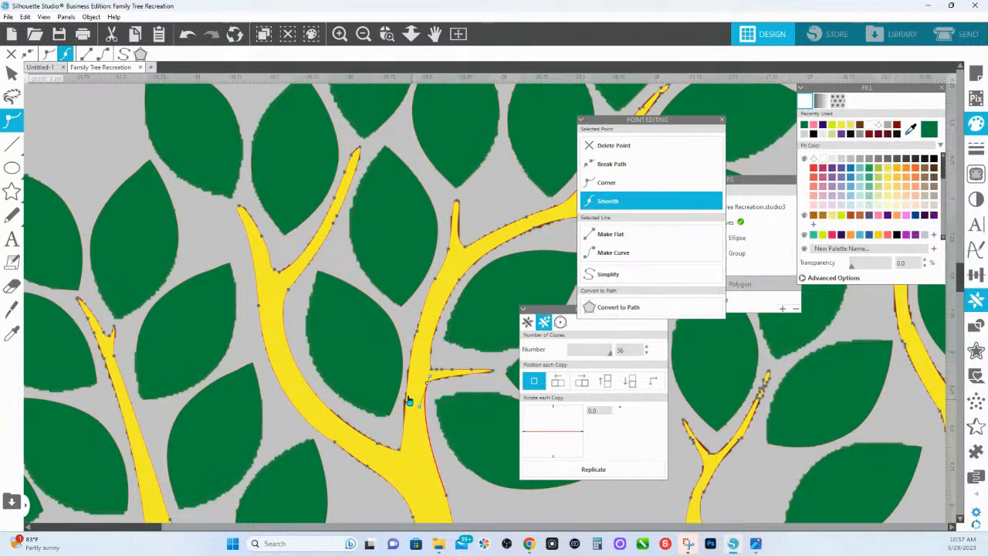
{"action": "left_click", "coordinate": [406, 390]}
{"action": "scroll", "coordinate": [425, 346], "scroll_direction": "right", "scroll_amount": 2}
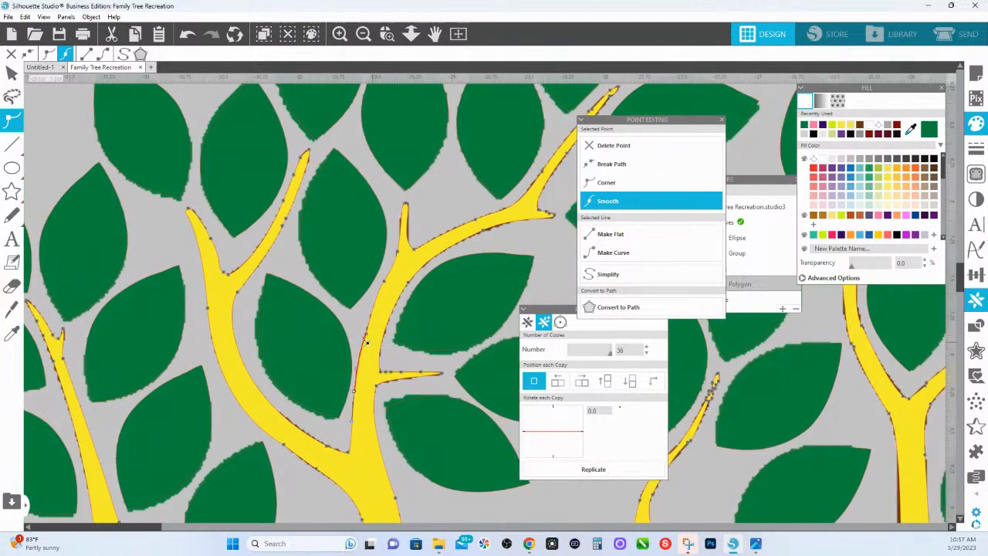
{"action": "left_click", "coordinate": [369, 336]}
{"action": "left_click", "coordinate": [410, 285]}
{"action": "left_click", "coordinate": [440, 375]}
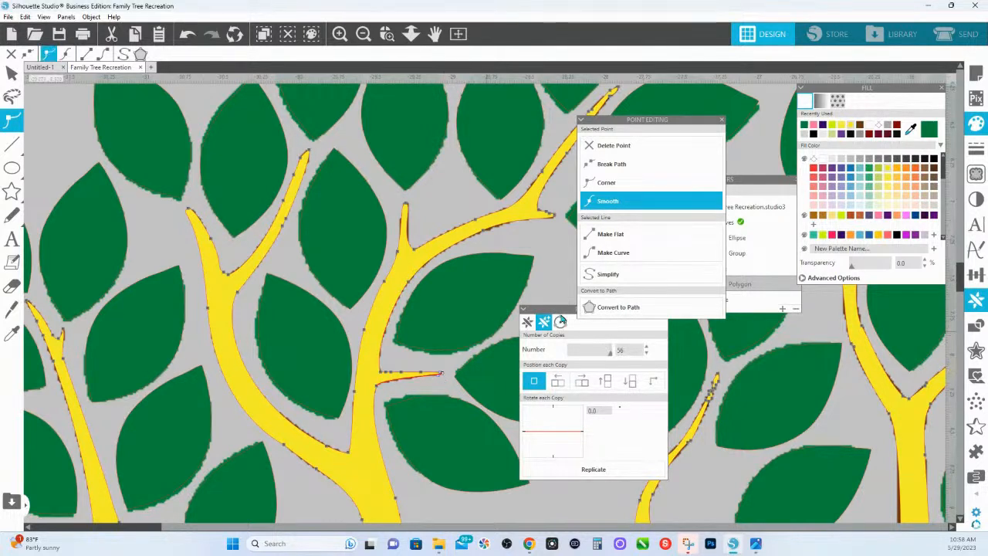
Smooth the arching branch's upper edge and convert the short upright twig's tip into a corner point
{"action": "left_click_drag", "start_coordinate": [536, 300], "coordinate": [394, 361]}
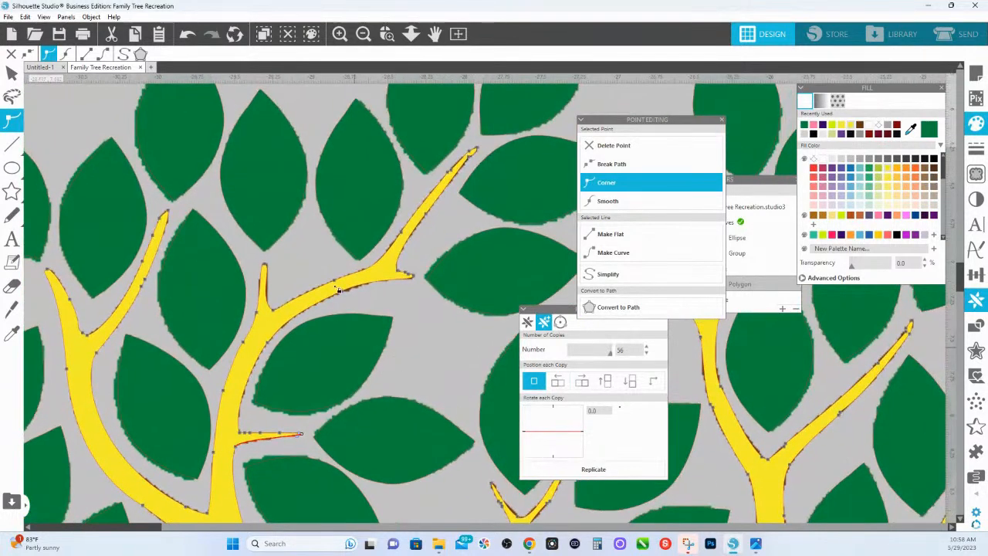
{"action": "left_click", "coordinate": [339, 282]}
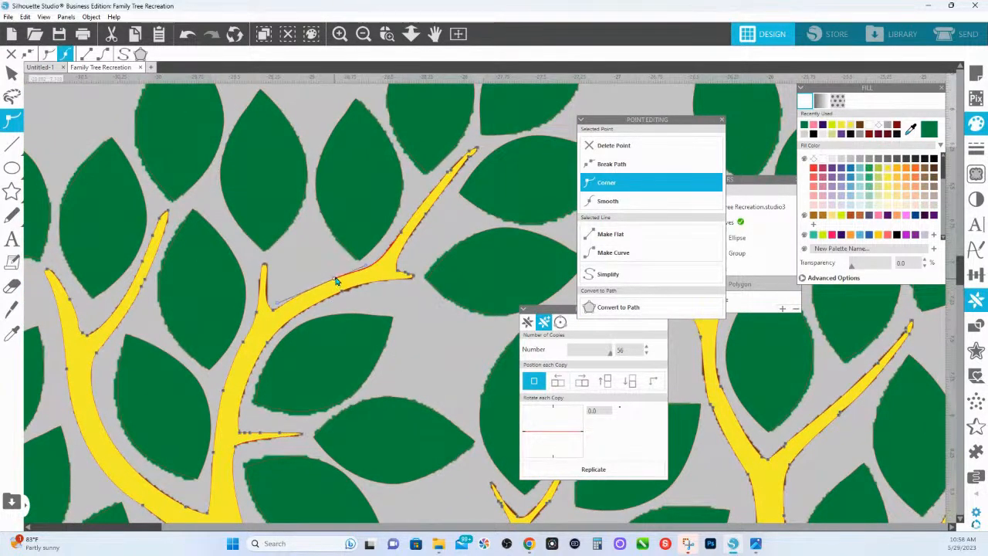
{"action": "left_click", "coordinate": [268, 293]}
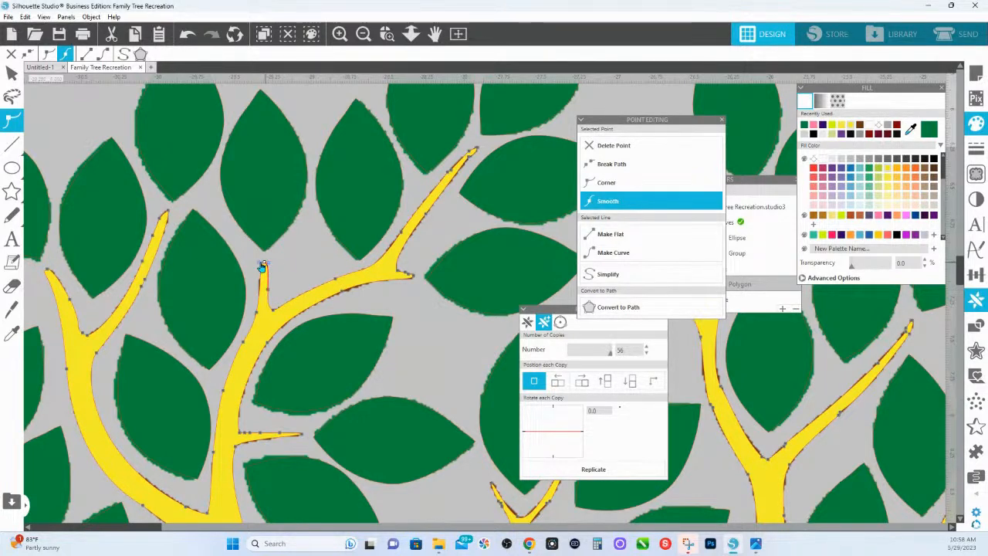
{"action": "left_click", "coordinate": [607, 182]}
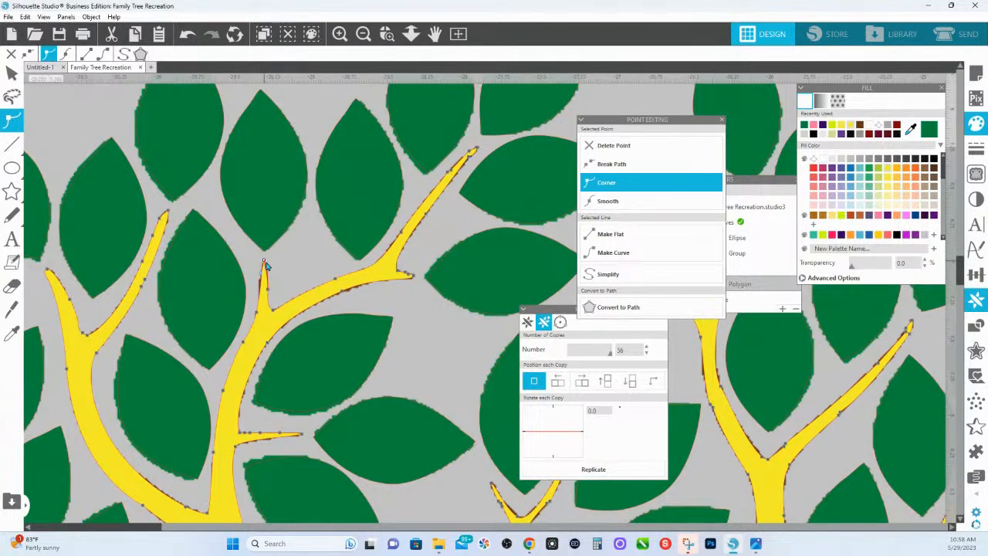
Clean up the points on the arching branch's end fork, adjusting the short side prong and both edges of the long twig
{"action": "left_click", "coordinate": [417, 279]}
{"action": "left_click", "coordinate": [418, 279]}
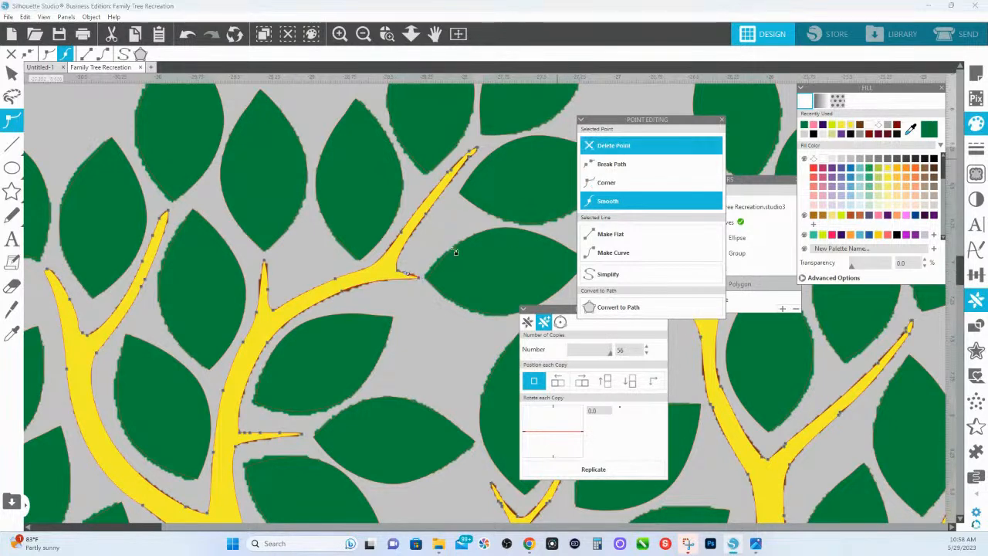
{"action": "left_click", "coordinate": [471, 158]}
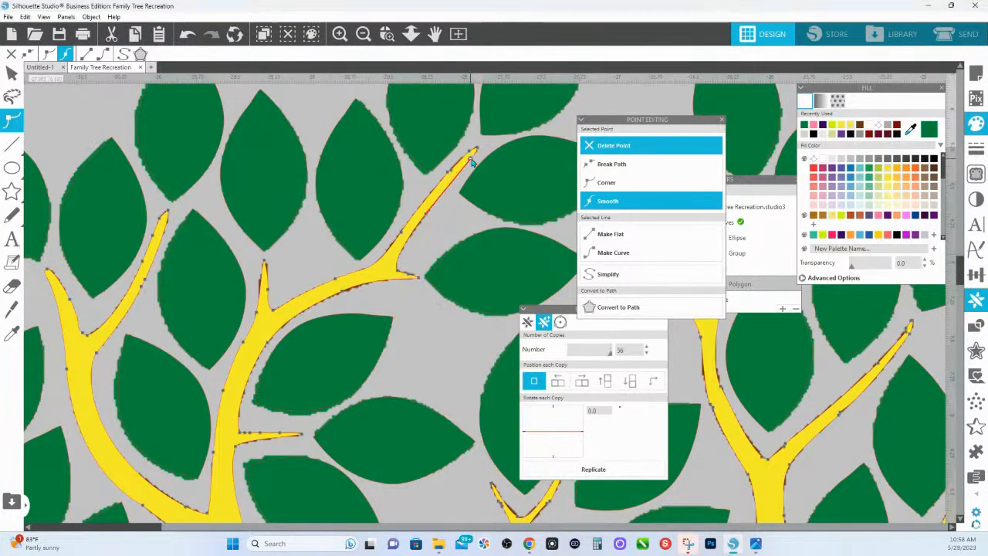
{"action": "left_click", "coordinate": [451, 170]}
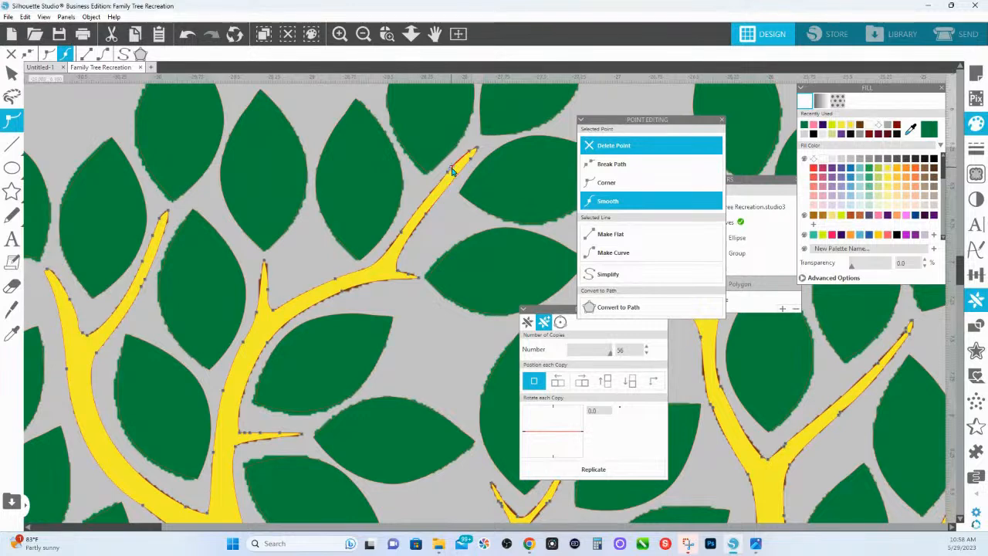
{"action": "left_click", "coordinate": [402, 234]}
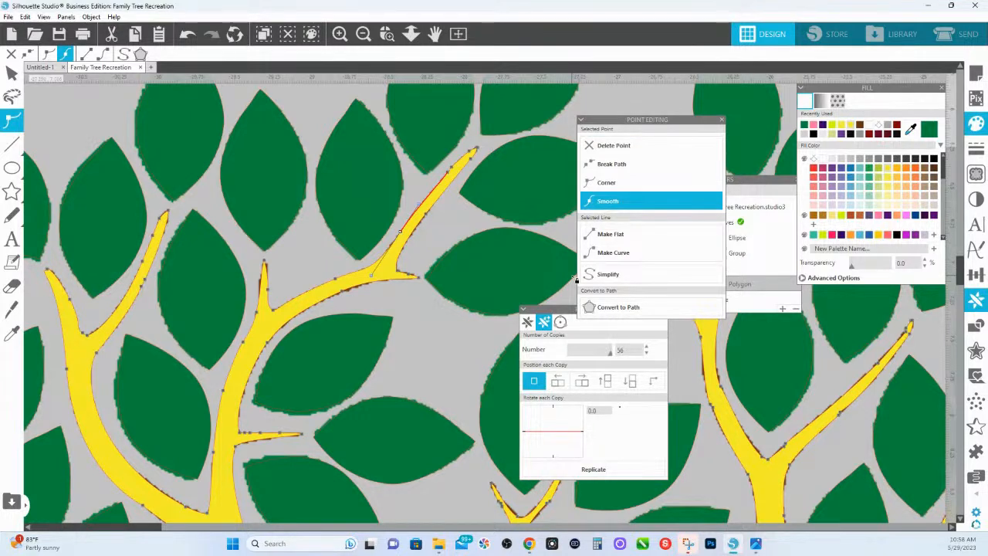
Delete the surplus point on the shorter twig of the small forked branch in the middle of the tree
{"action": "left_click", "coordinate": [411, 35]}
{"action": "left_click_drag", "start_coordinate": [432, 282], "coordinate": [430, 244]}
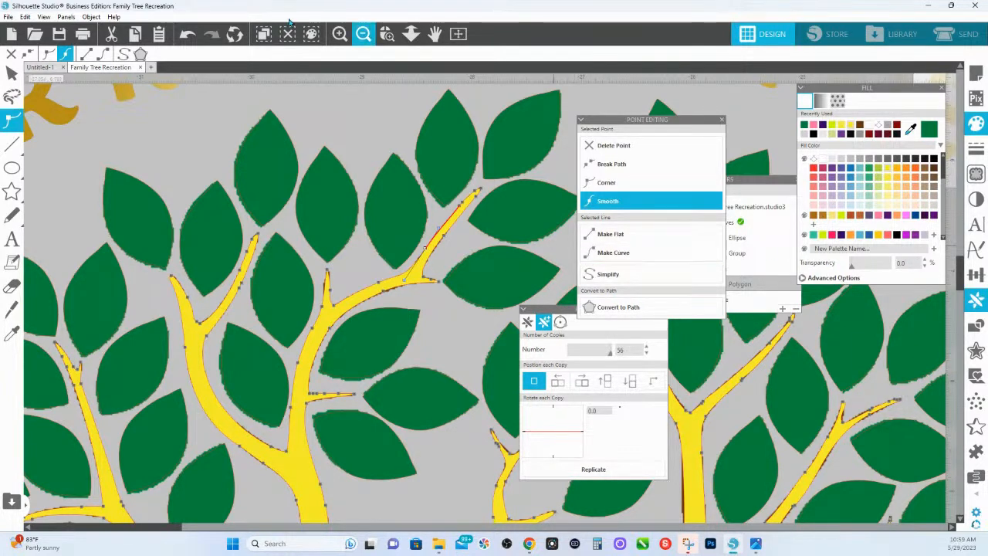
{"action": "left_click", "coordinate": [410, 33]}
{"action": "scroll", "coordinate": [440, 264], "scroll_direction": "down", "scroll_amount": 1}
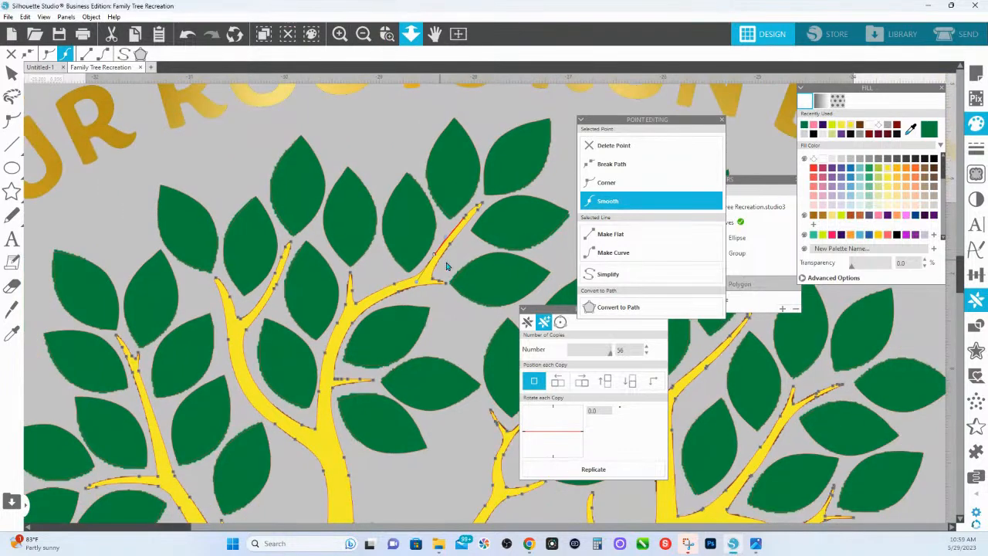
{"action": "left_click_drag", "start_coordinate": [438, 248], "coordinate": [243, 203]}
{"action": "left_click", "coordinate": [386, 33]}
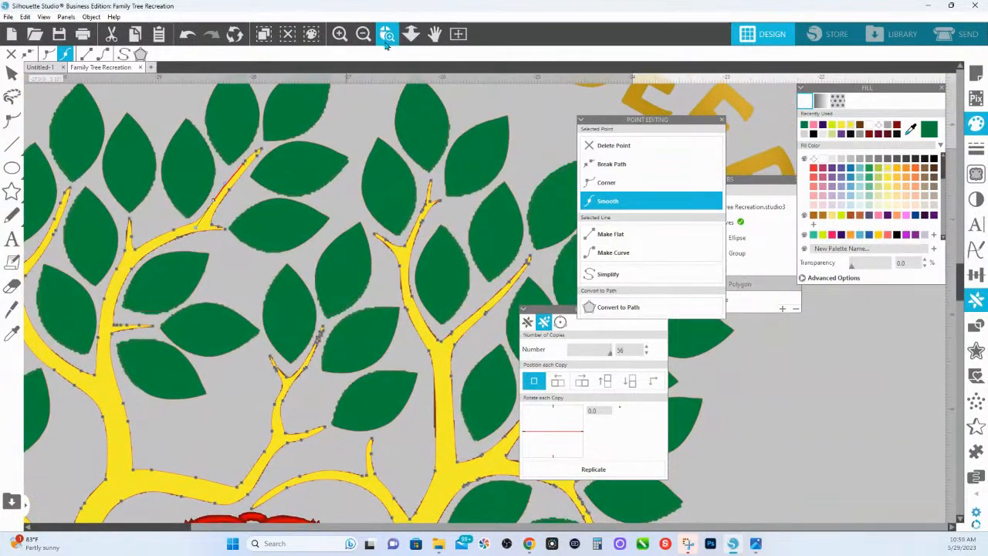
{"action": "left_click_drag", "start_coordinate": [234, 342], "coordinate": [400, 438]}
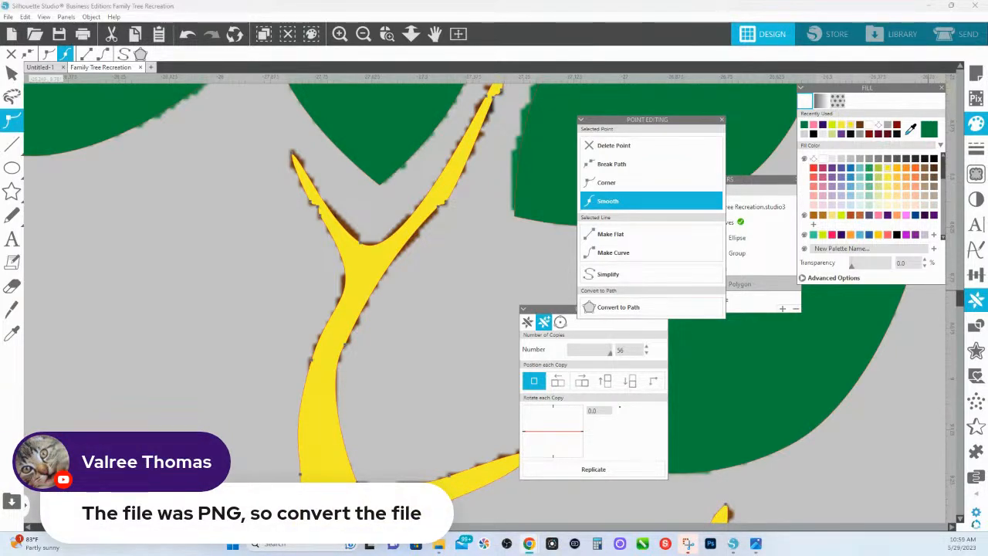
{"action": "left_click", "coordinate": [410, 33]}
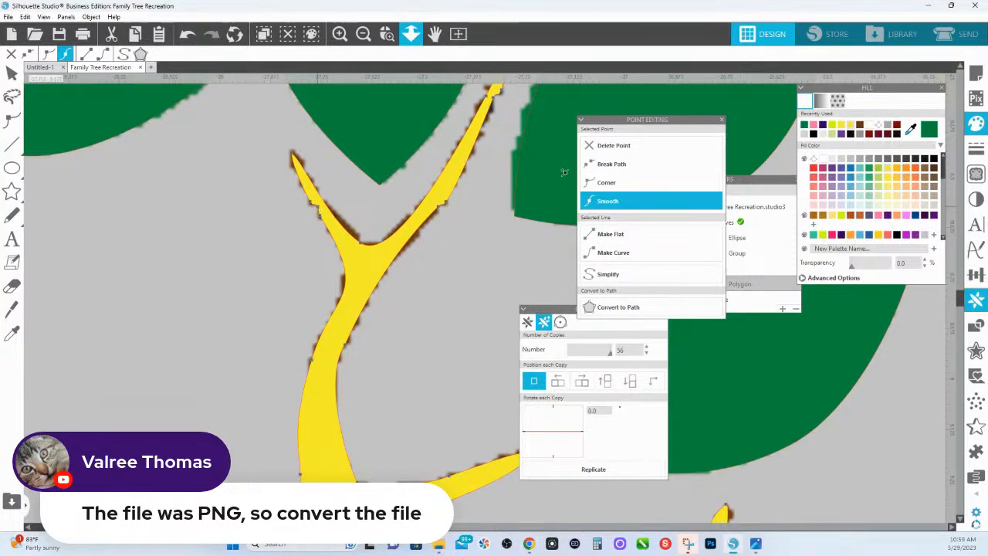
{"action": "left_click", "coordinate": [618, 150]}
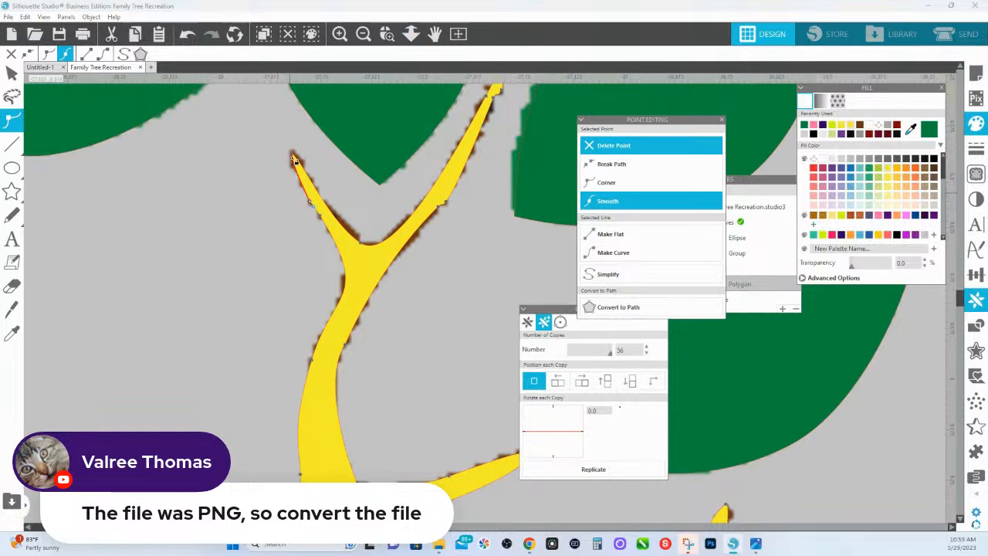
Pull the shorter twig's tip point outward, convert it to a corner, and adjust the points along the twig's outer edge
{"action": "left_click_drag", "start_coordinate": [294, 157], "coordinate": [291, 148]}
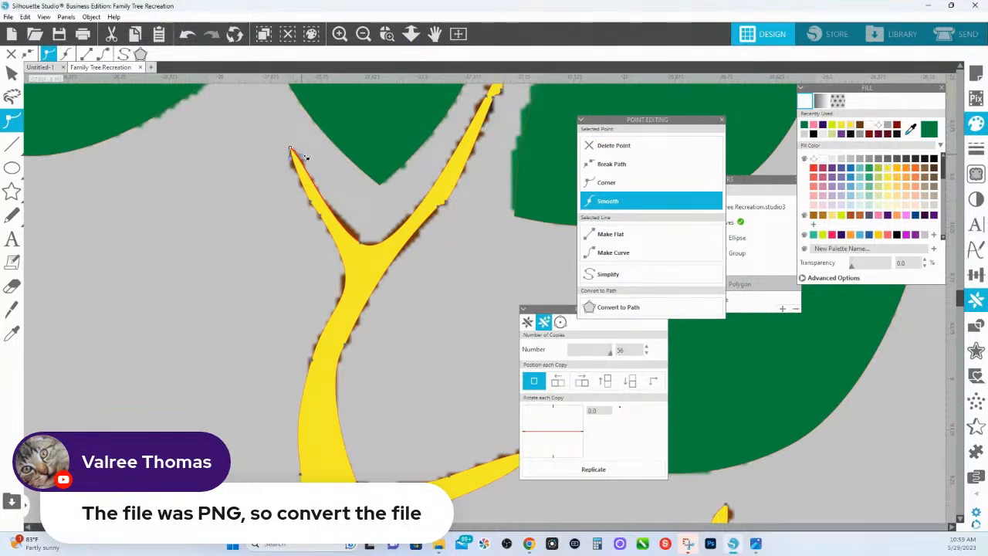
{"action": "left_click", "coordinate": [313, 205]}
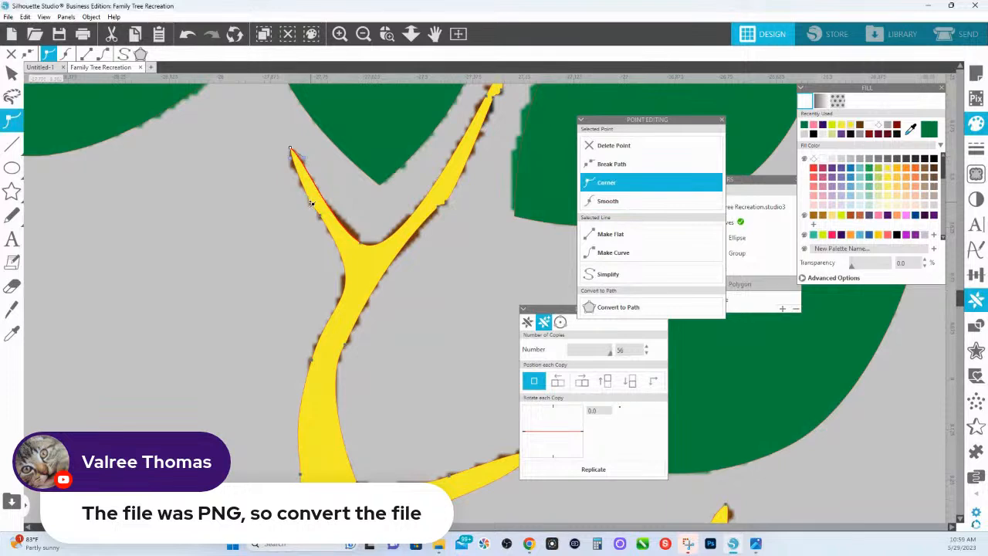
{"action": "left_click_drag", "start_coordinate": [311, 203], "coordinate": [308, 200]}
{"action": "left_click", "coordinate": [321, 217]}
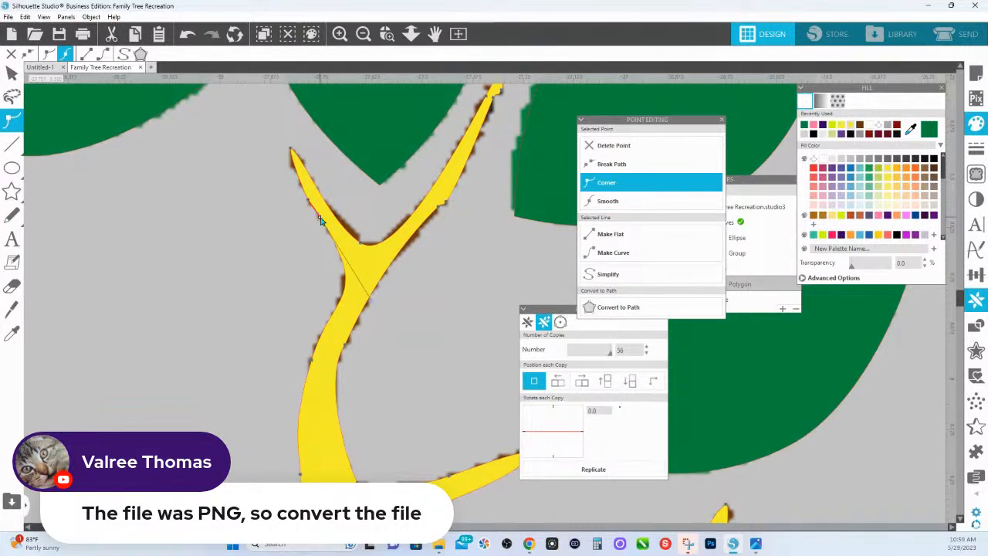
Open the Vector baby Strawberry Shortcake design file
{"action": "left_click", "coordinate": [8, 17]}
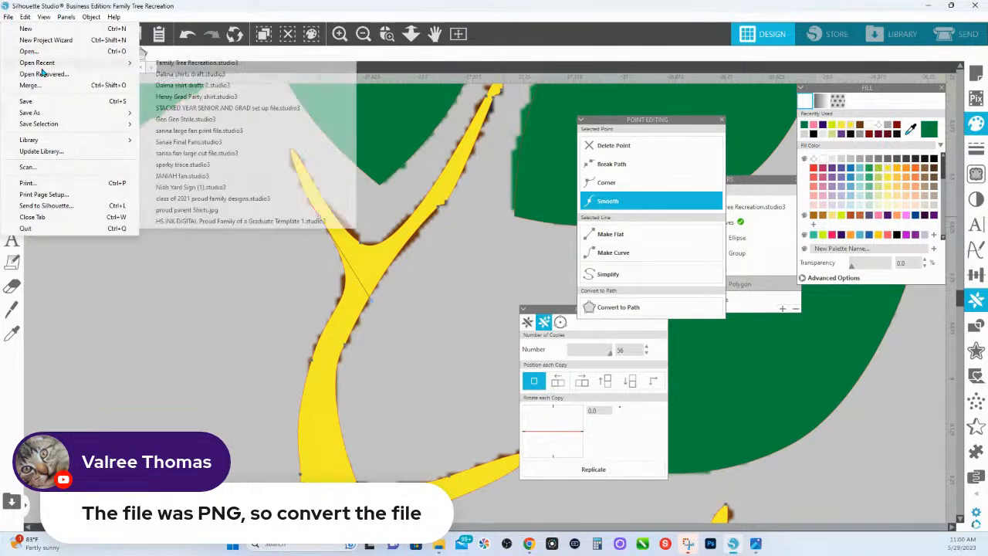
{"action": "left_click", "coordinate": [38, 51]}
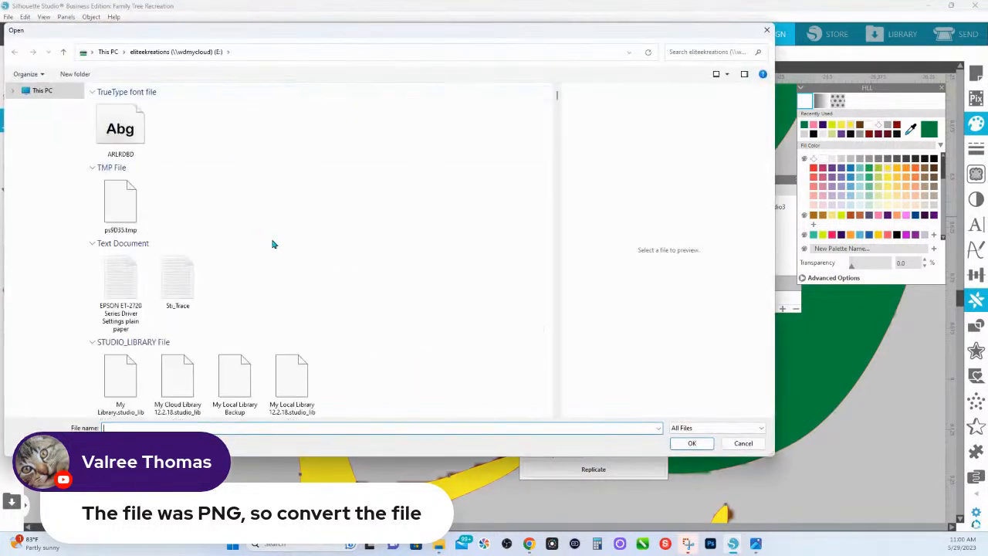
{"action": "scroll", "coordinate": [267, 241], "scroll_direction": "down", "scroll_amount": 4}
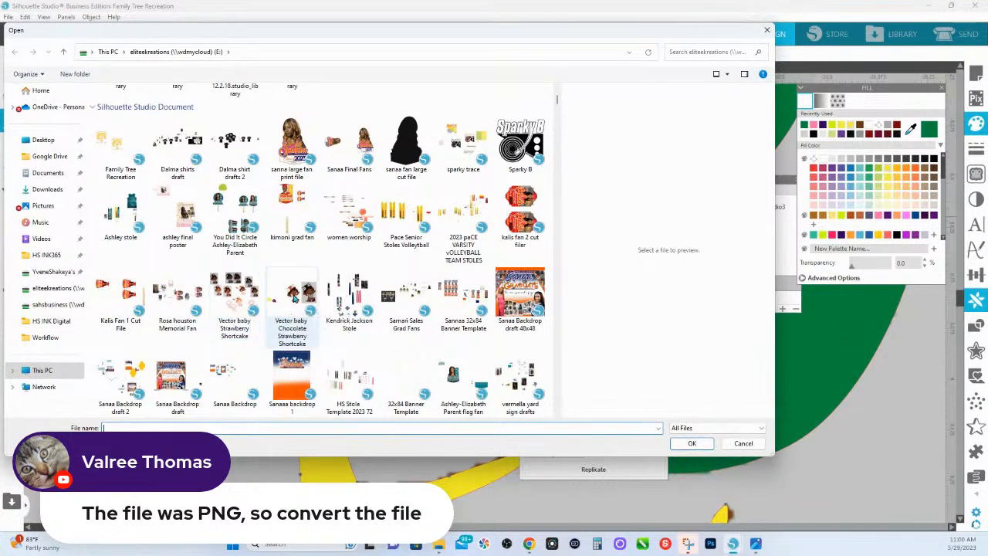
{"action": "double_click", "coordinate": [238, 304]}
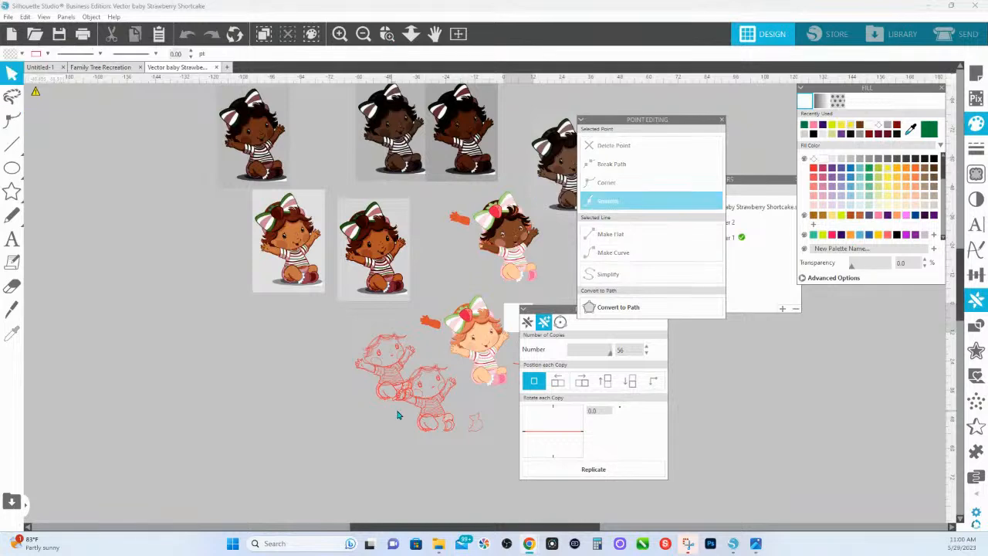
Move the grey-background reference image of the brown-skinned baby next to the red line tracings
{"action": "left_click_drag", "start_coordinate": [431, 420], "coordinate": [340, 379]}
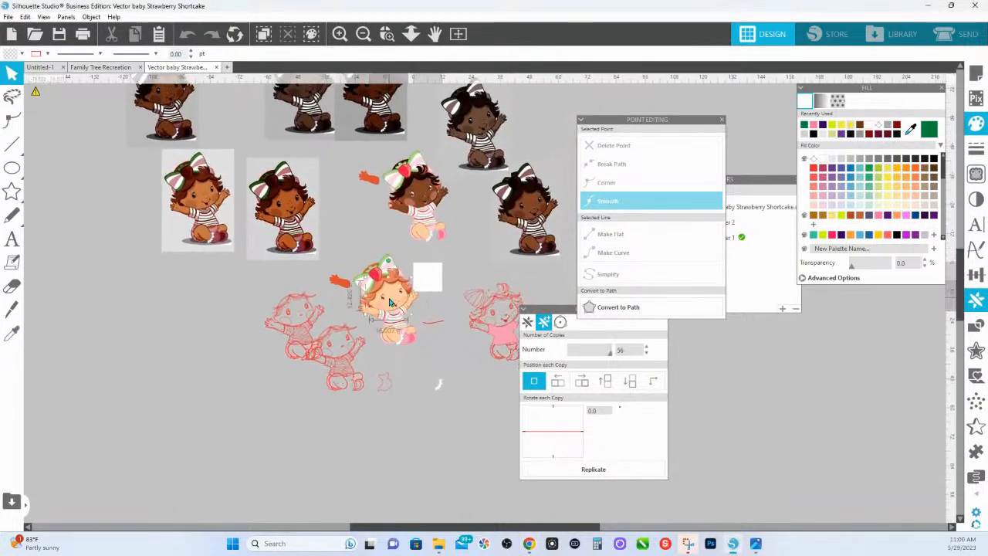
{"action": "double_click", "coordinate": [391, 303]}
{"action": "left_click", "coordinate": [388, 244]}
{"action": "double_click", "coordinate": [442, 230]}
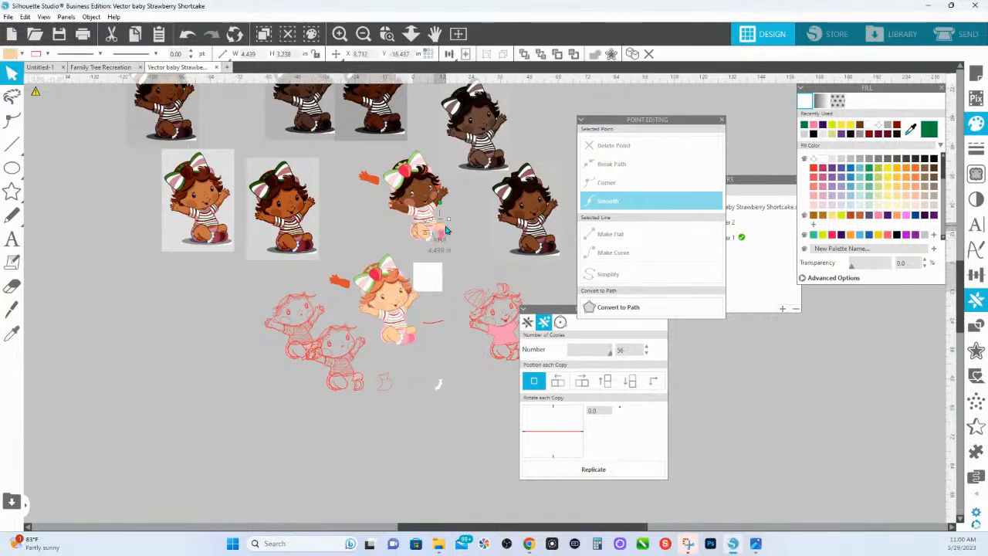
{"action": "left_click", "coordinate": [494, 252]}
{"action": "left_click", "coordinate": [306, 240]}
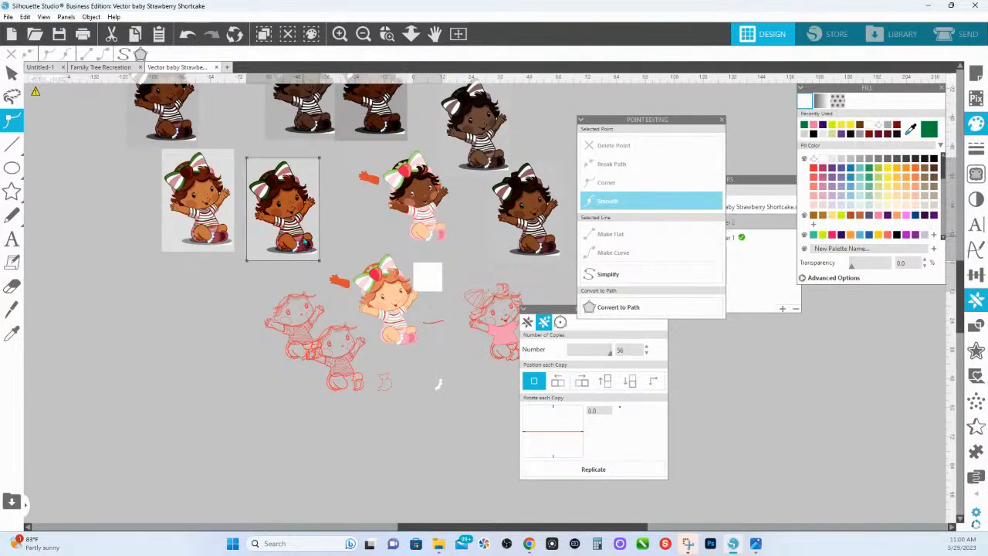
{"action": "left_click", "coordinate": [206, 218]}
{"action": "left_click_drag", "start_coordinate": [228, 319], "coordinate": [356, 324]}
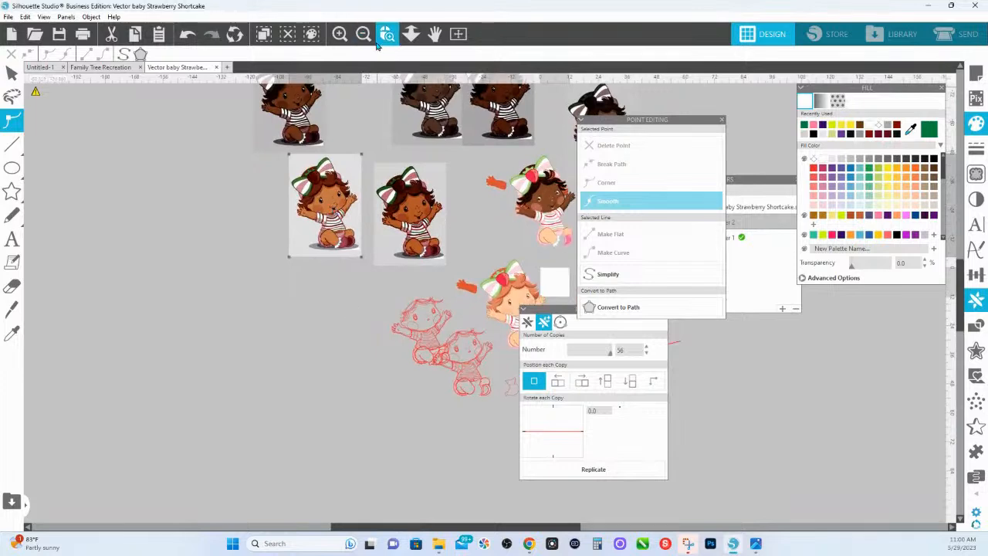
{"action": "left_click_drag", "start_coordinate": [330, 195], "coordinate": [382, 350]}
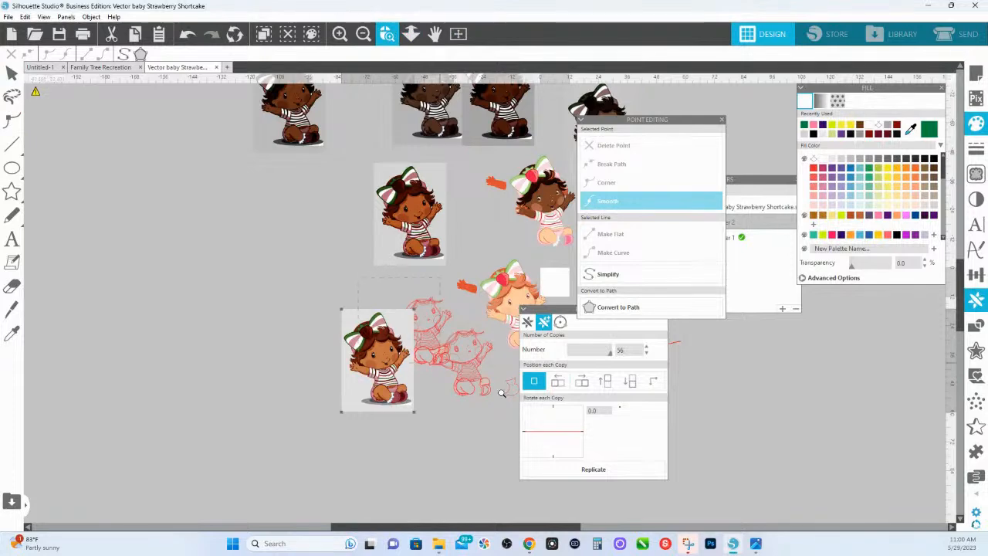
{"action": "scroll", "coordinate": [415, 354], "scroll_direction": "up", "scroll_amount": 5}
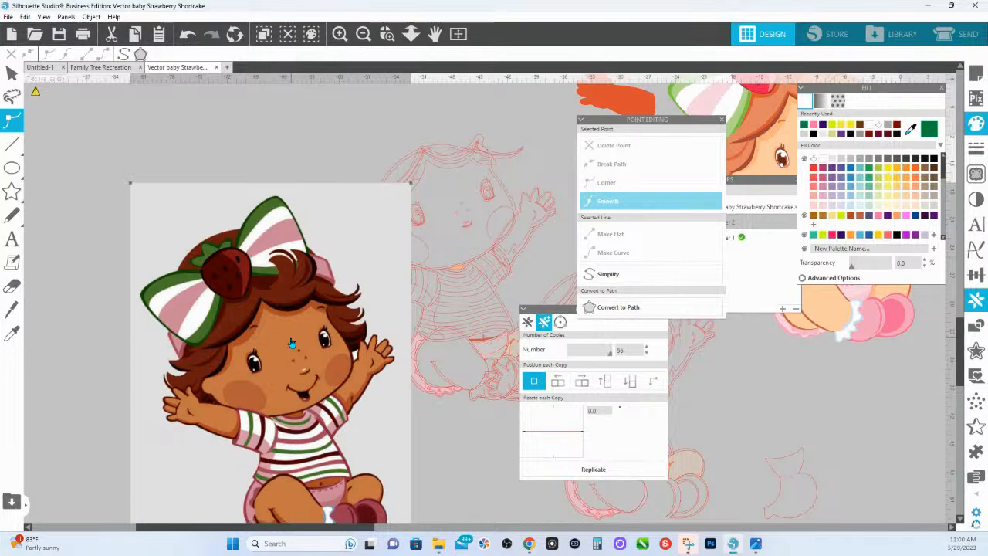
Reposition the reference image beside the red line tracings so the two can be compared
{"action": "left_click_drag", "start_coordinate": [421, 317], "coordinate": [319, 301]}
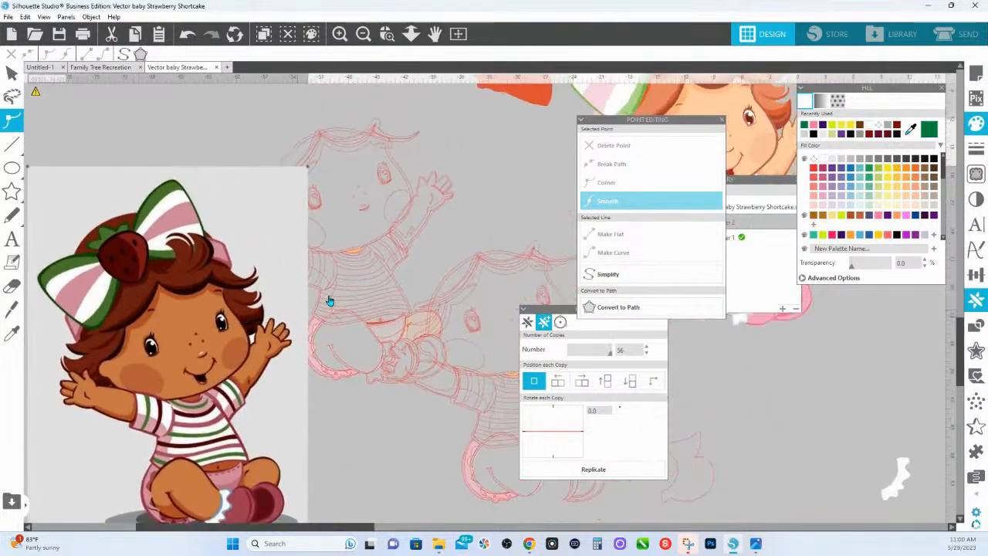
{"action": "left_click_drag", "start_coordinate": [230, 363], "coordinate": [169, 239]}
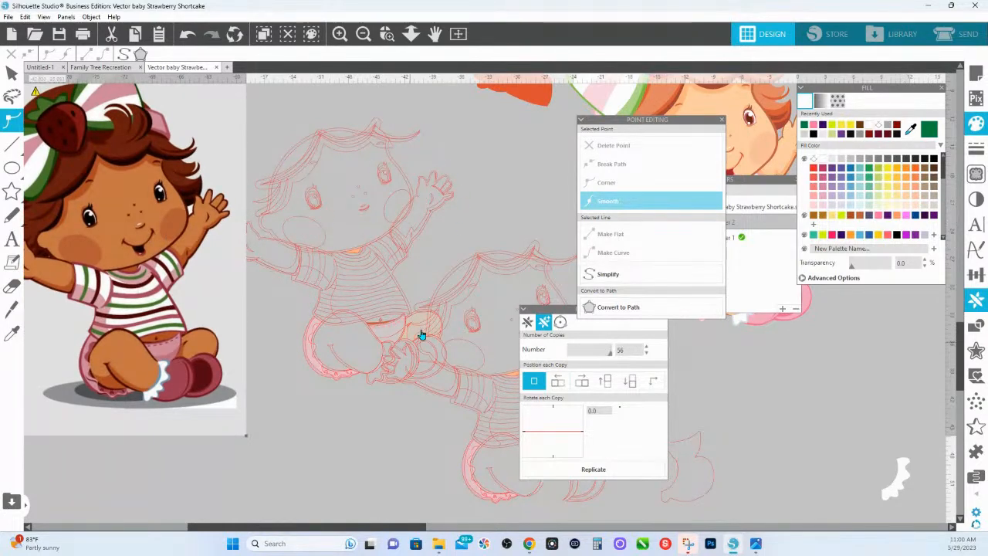
{"action": "left_click_drag", "start_coordinate": [132, 262], "coordinate": [282, 229]}
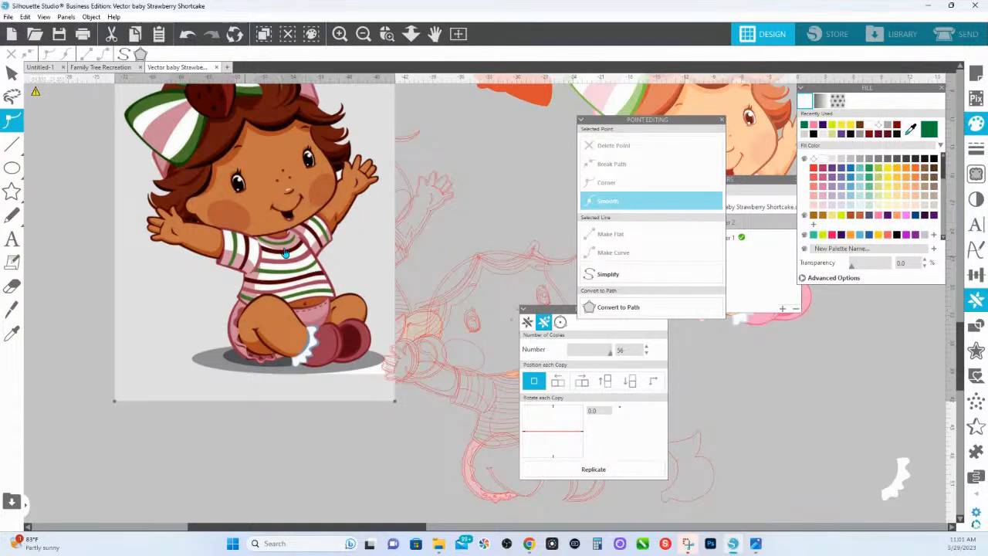
{"action": "left_click_drag", "start_coordinate": [348, 287], "coordinate": [438, 298]}
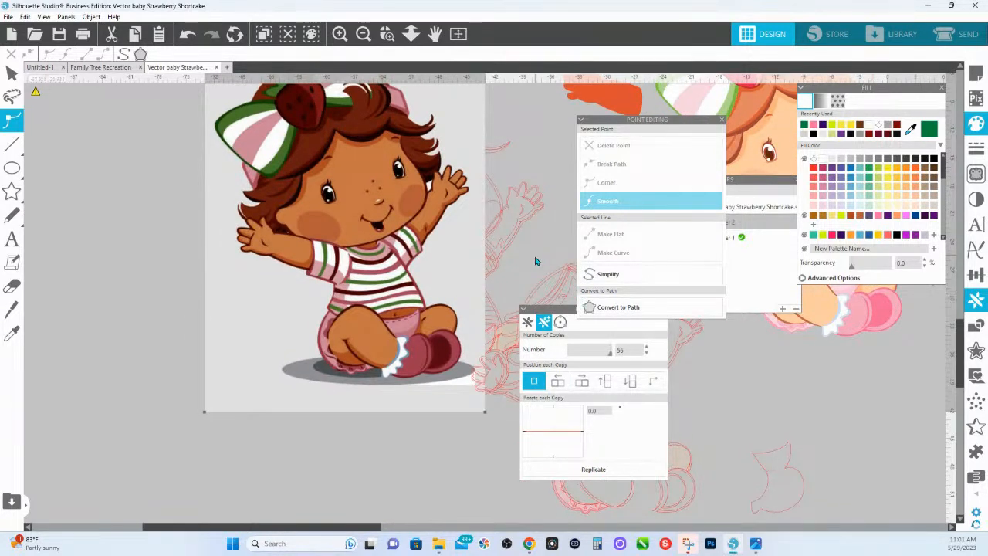
{"action": "left_click_drag", "start_coordinate": [535, 257], "coordinate": [382, 285]}
{"action": "left_click_drag", "start_coordinate": [249, 291], "coordinate": [90, 306]}
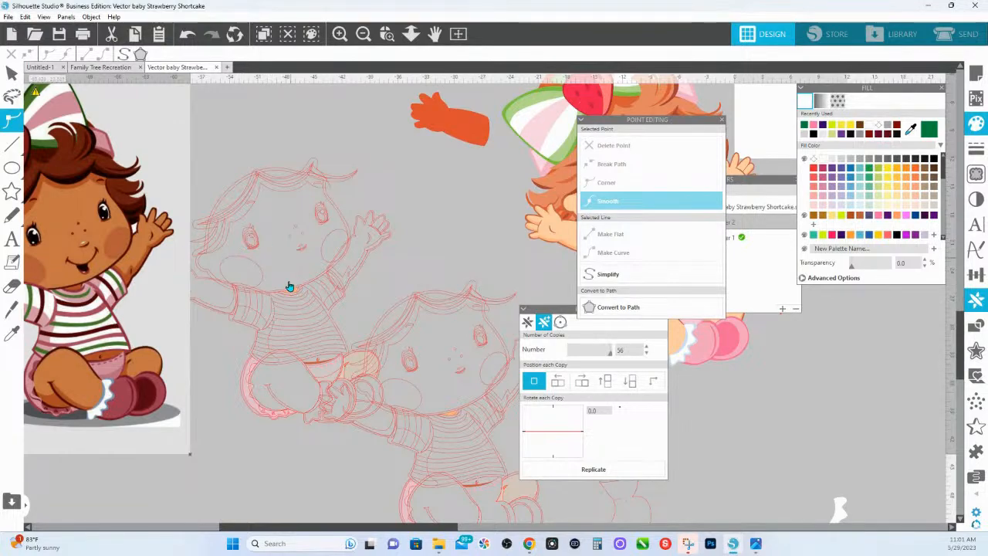
Recolor the face of the red-haired vector baby, trying light yellow and settling on purple
{"action": "left_click_drag", "start_coordinate": [349, 407], "coordinate": [121, 439]}
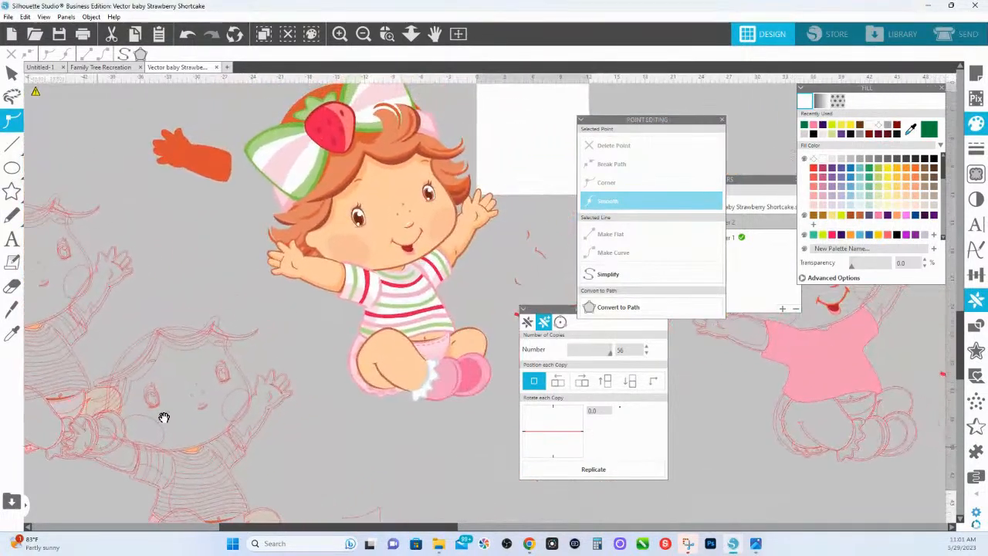
{"action": "left_click_drag", "start_coordinate": [203, 286], "coordinate": [41, 298]}
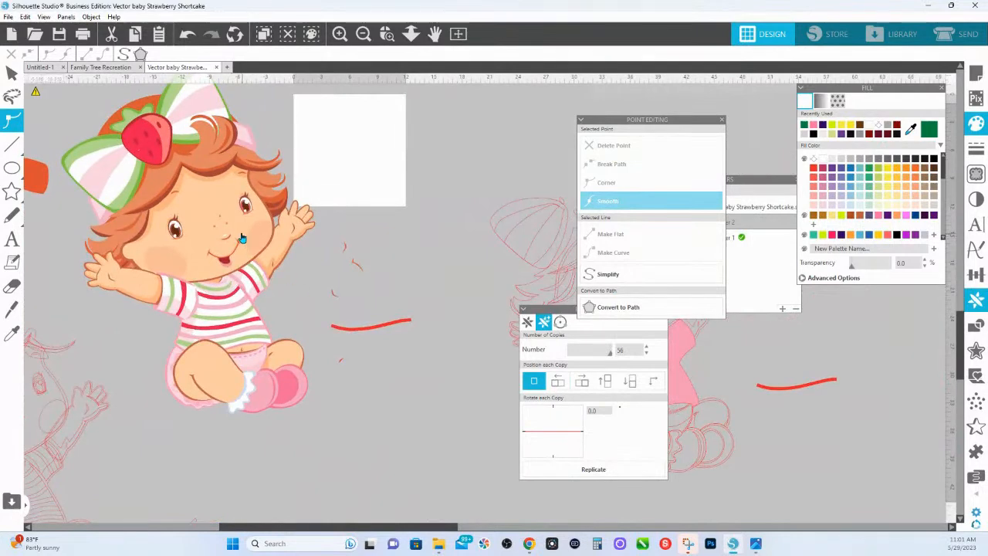
{"action": "left_click", "coordinate": [885, 192]}
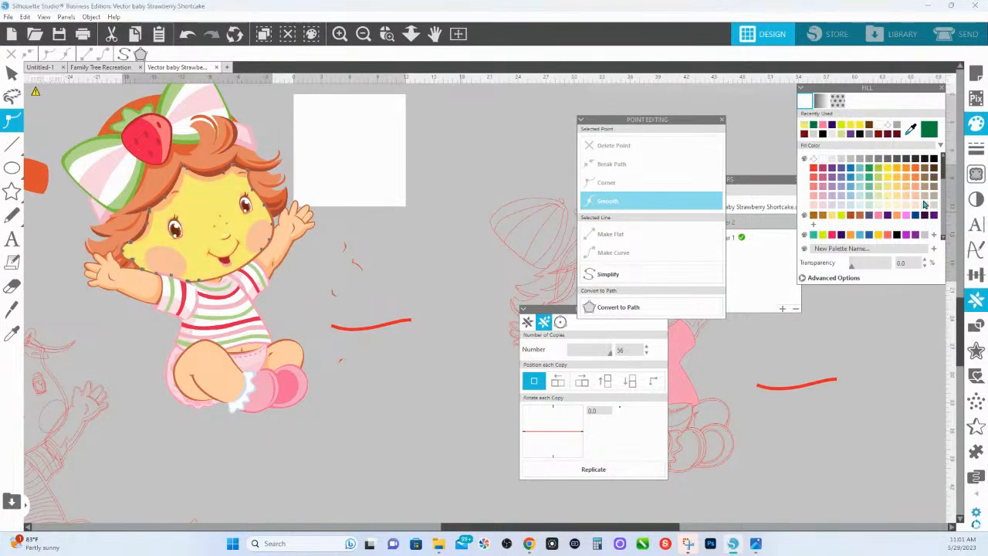
{"action": "left_click", "coordinate": [932, 219]}
Recolor a lower shirt stripe and the baby's bottoms blue, and fill the shoe sole with pink
{"action": "left_click", "coordinate": [254, 329]}
{"action": "left_click", "coordinate": [876, 187]}
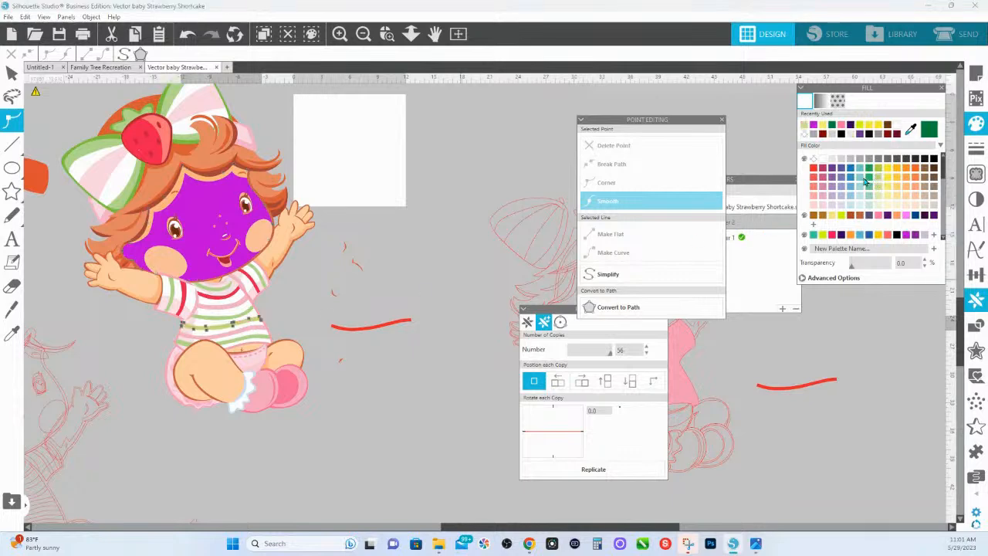
{"action": "left_click", "coordinate": [852, 182]}
{"action": "left_click", "coordinate": [258, 365]}
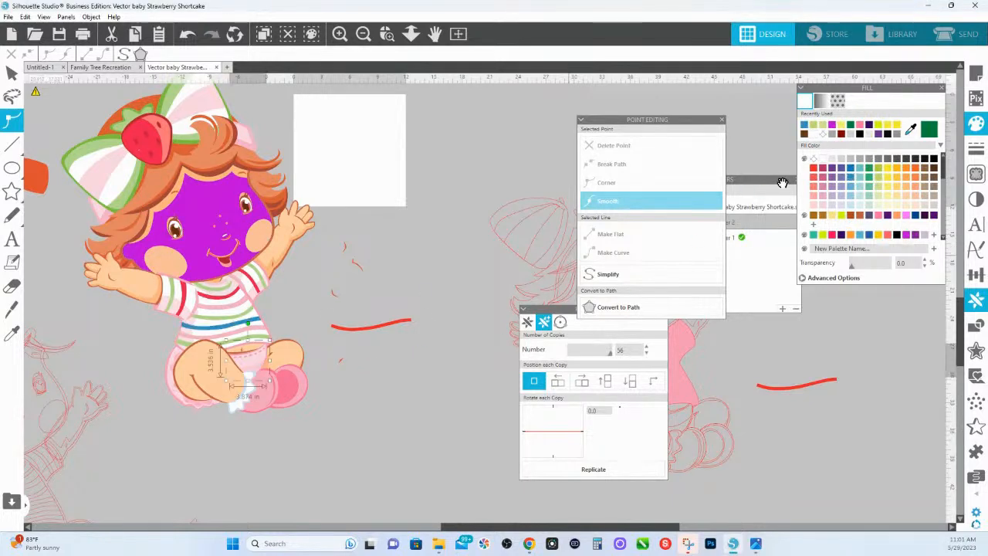
{"action": "left_click", "coordinate": [852, 178]}
{"action": "left_click", "coordinate": [294, 388]}
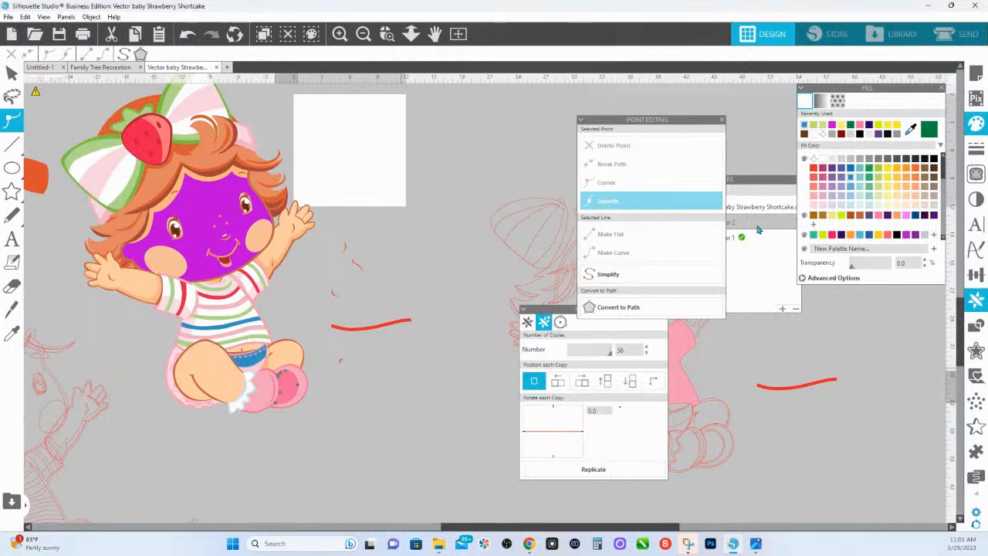
{"action": "left_click", "coordinate": [867, 215]}
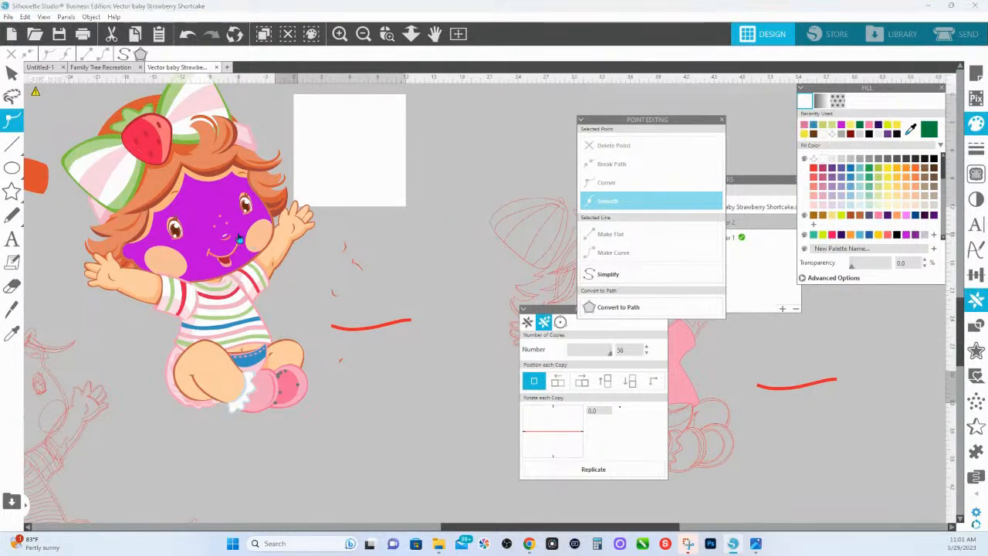
Try a dark brown fill on the baby's face, then undo the last changes to the face
{"action": "scroll", "coordinate": [850, 231], "scroll_direction": "down", "scroll_amount": 3}
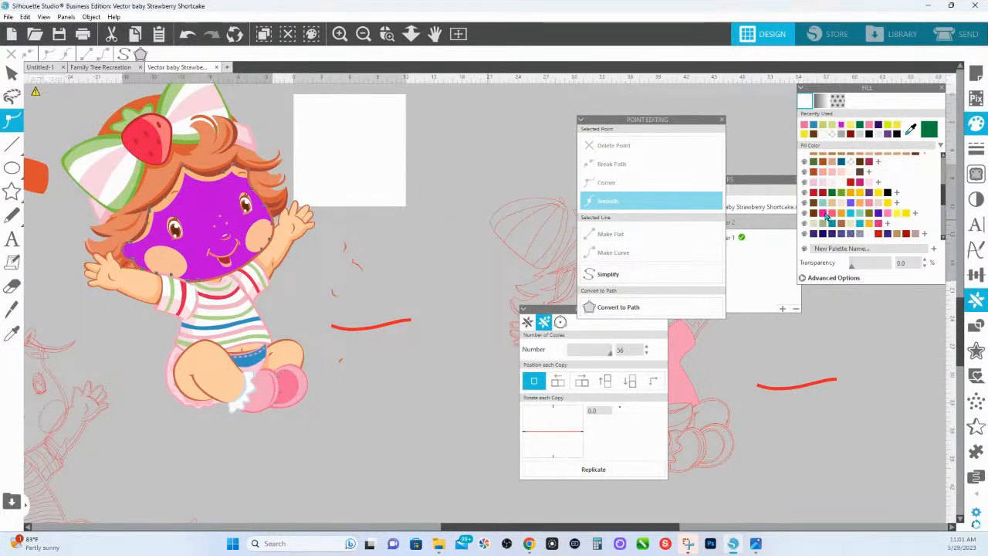
{"action": "left_click", "coordinate": [813, 205]}
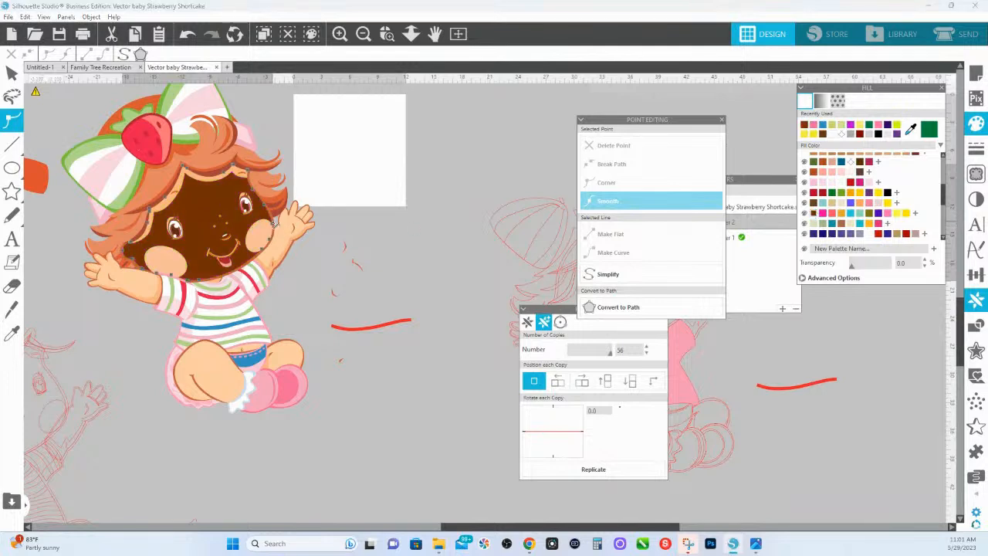
{"action": "left_click", "coordinate": [274, 223]}
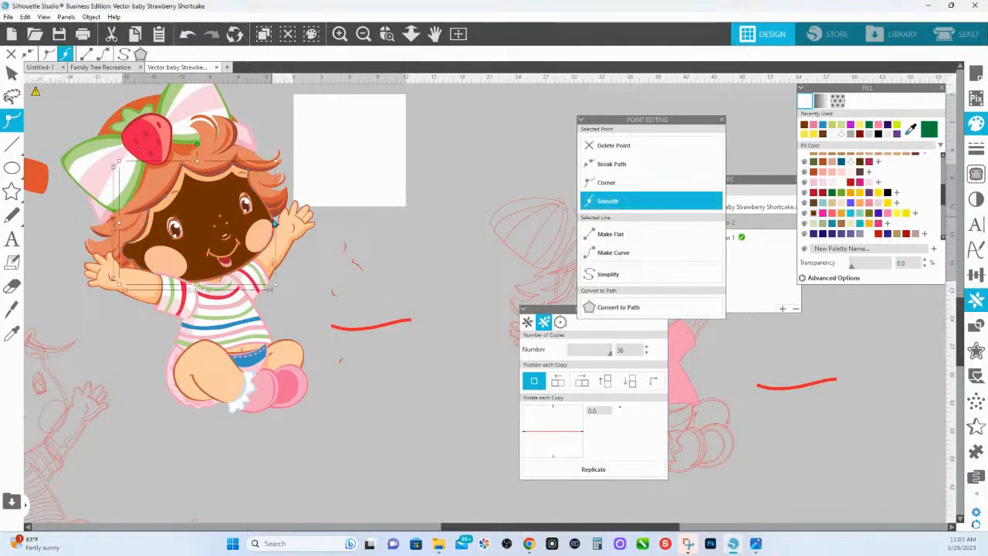
{"action": "left_click", "coordinate": [273, 221]}
{"action": "left_click", "coordinate": [273, 223]}
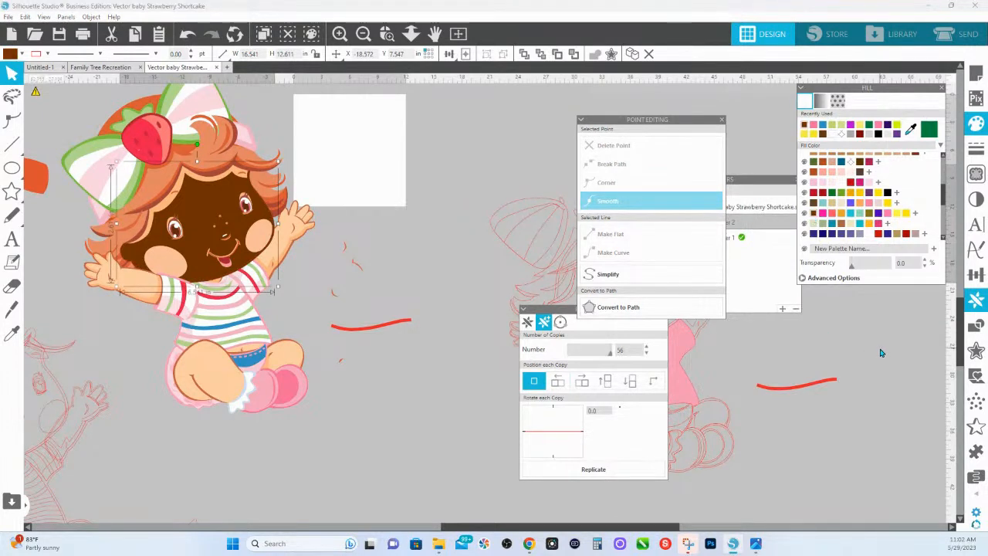
{"action": "key", "text": "i"}
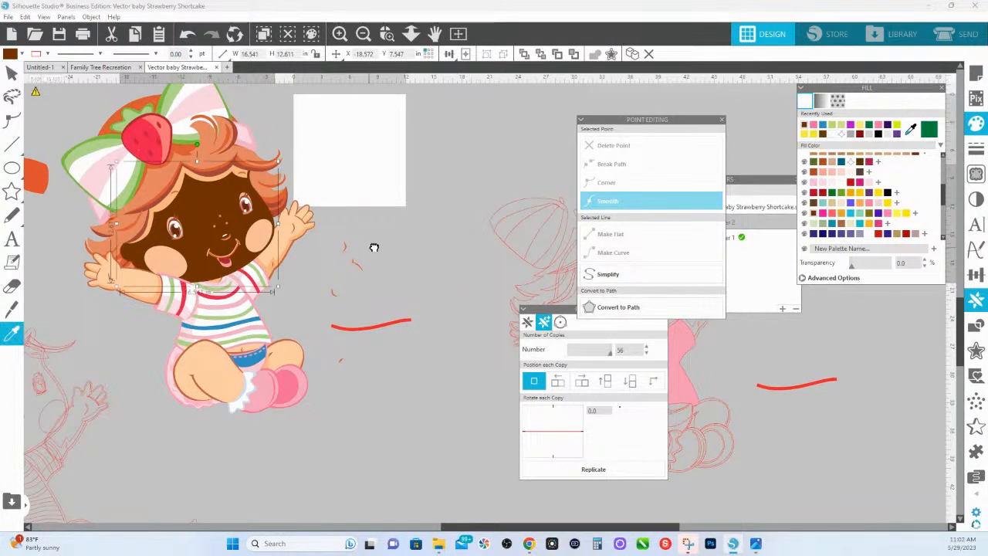
{"action": "left_click_drag", "start_coordinate": [371, 247], "coordinate": [524, 242]}
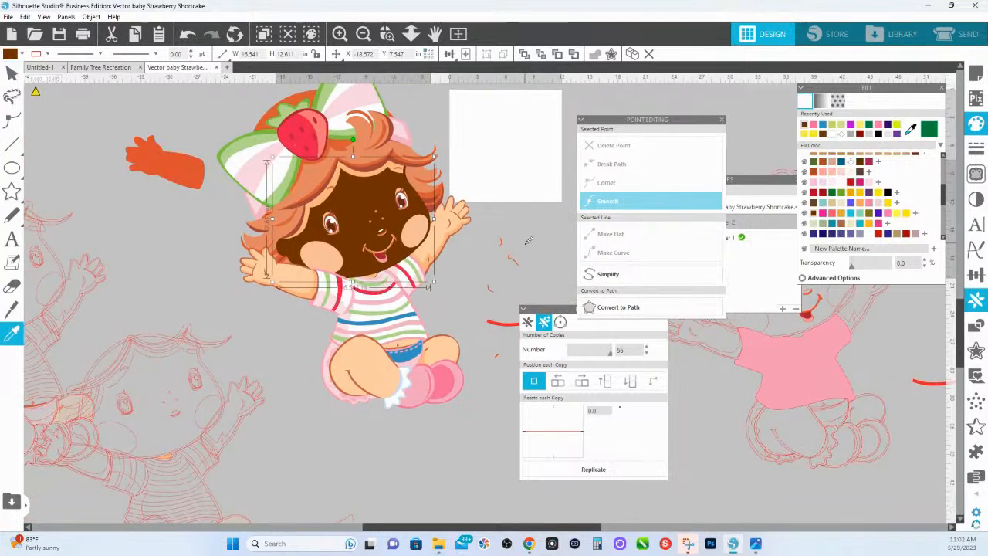
{"action": "key", "text": "ctrl+z"}
{"action": "key", "text": "ctrl+z"}
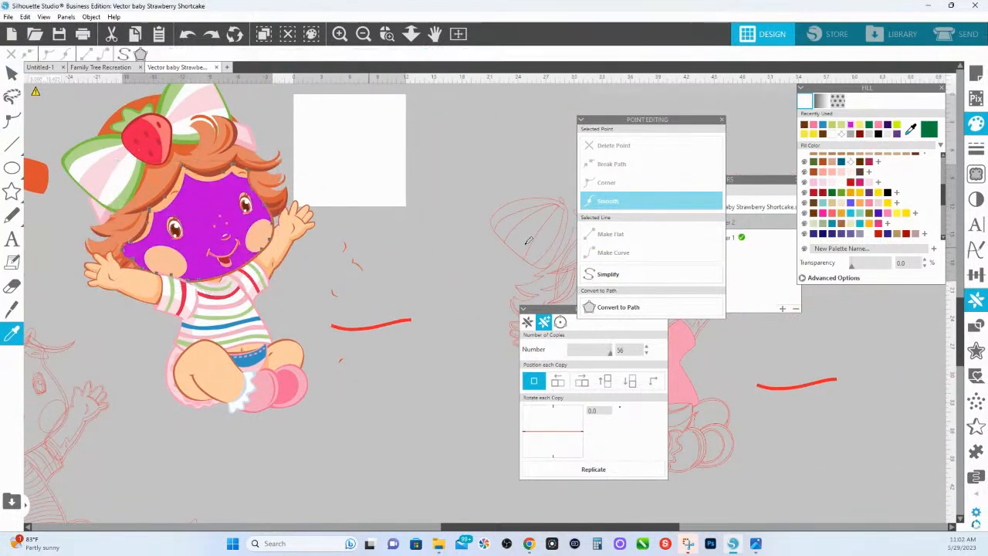
Close the Vector baby Strawberry Shortcake design and return to the forked twig in Family Tree Recreation
{"action": "left_click", "coordinate": [217, 68]}
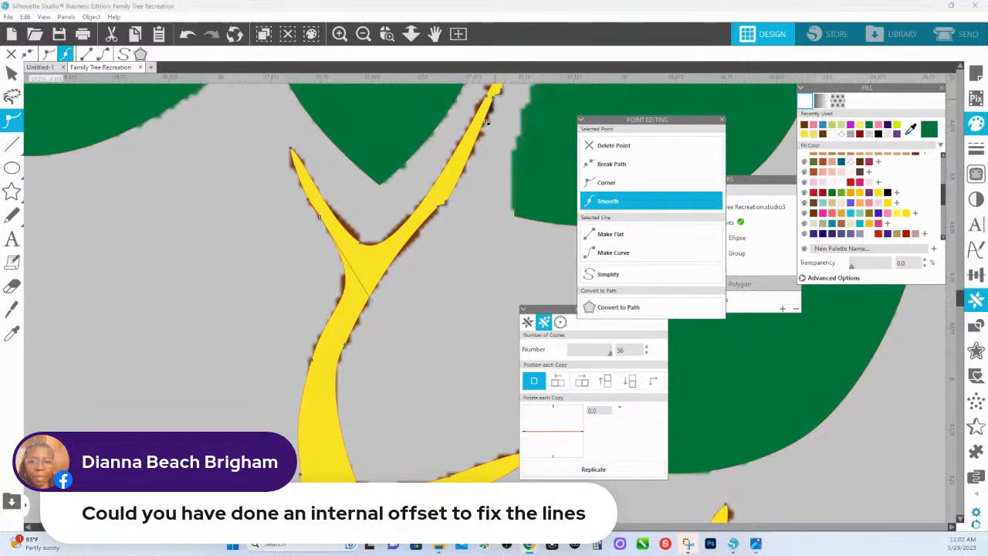
{"action": "left_click_drag", "start_coordinate": [482, 140], "coordinate": [449, 186]}
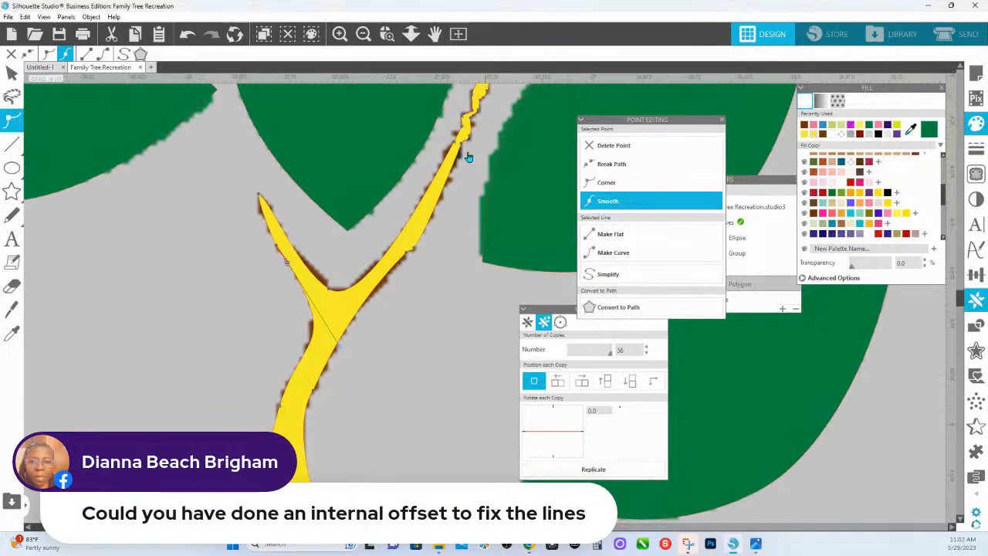
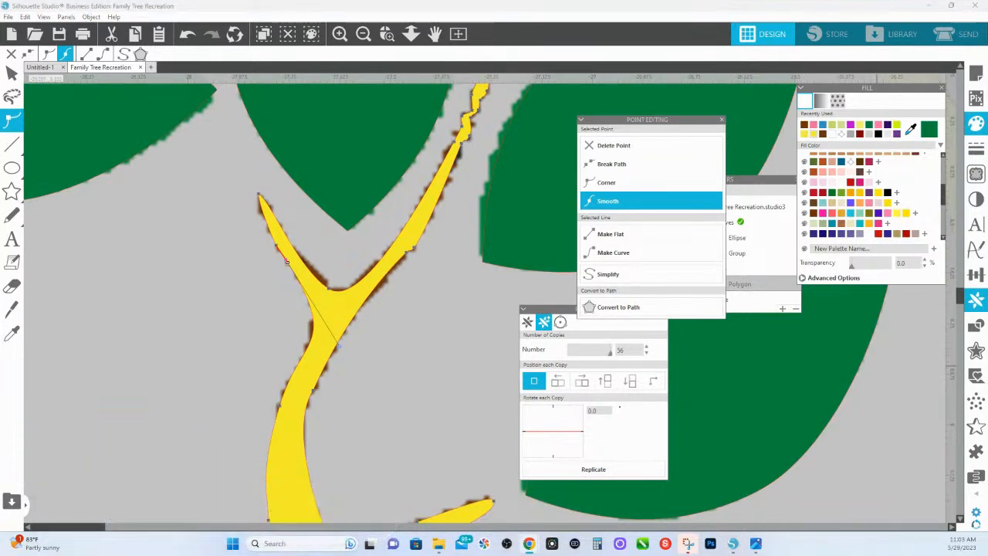
Curve the selected segment of the forked twig's outline and fit the points along its right outer edge to the underlying image
{"action": "left_click", "coordinate": [612, 252]}
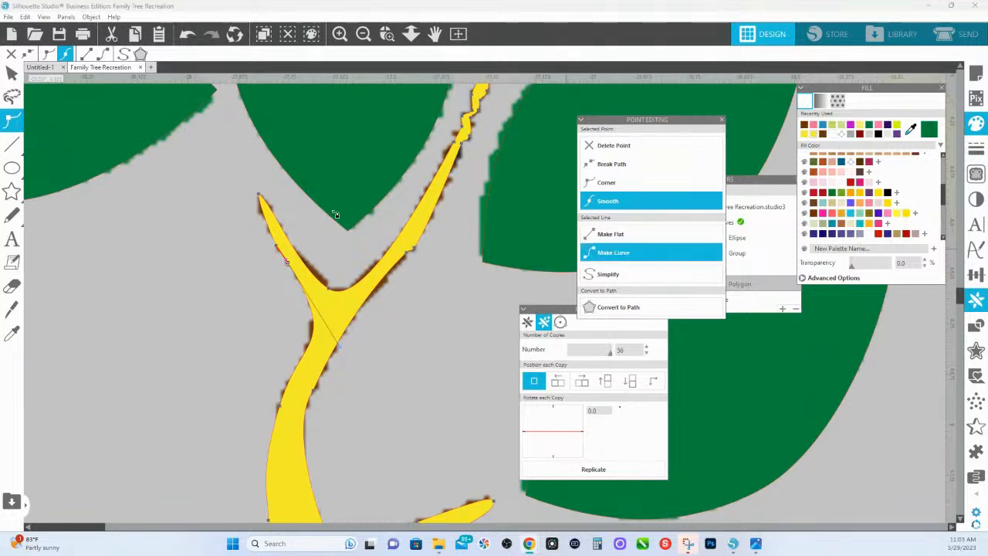
{"action": "left_click", "coordinate": [408, 257]}
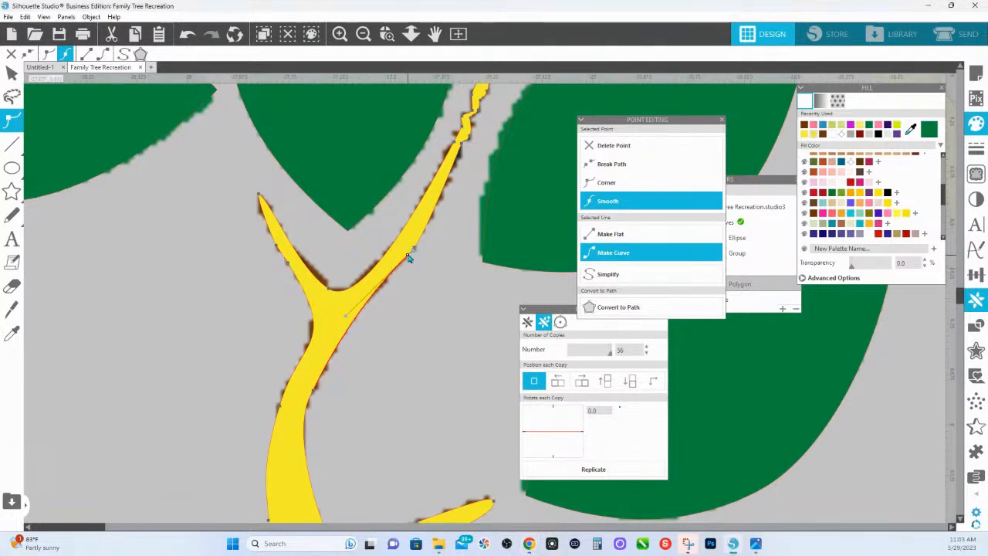
{"action": "left_click", "coordinate": [417, 245]}
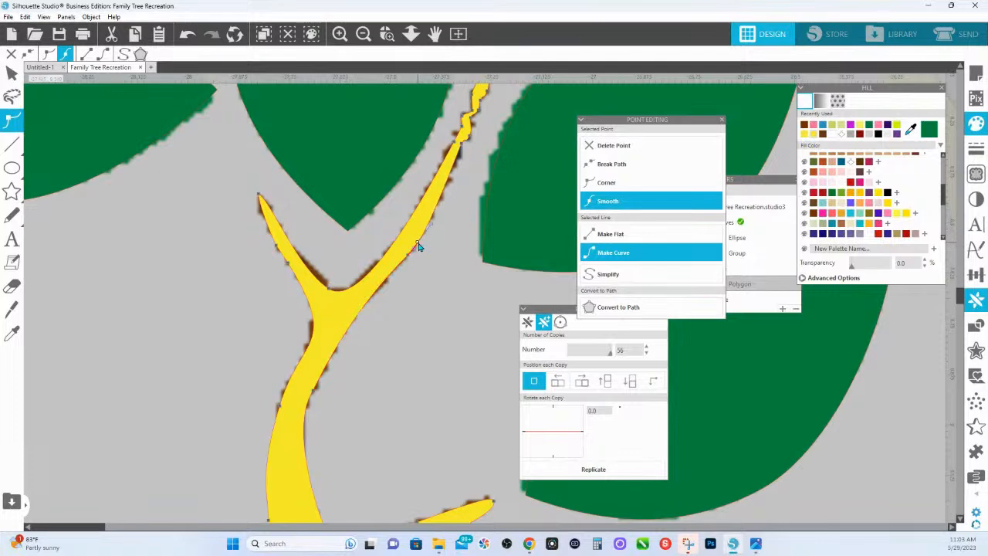
{"action": "left_click", "coordinate": [411, 258]}
{"action": "left_click", "coordinate": [315, 395]}
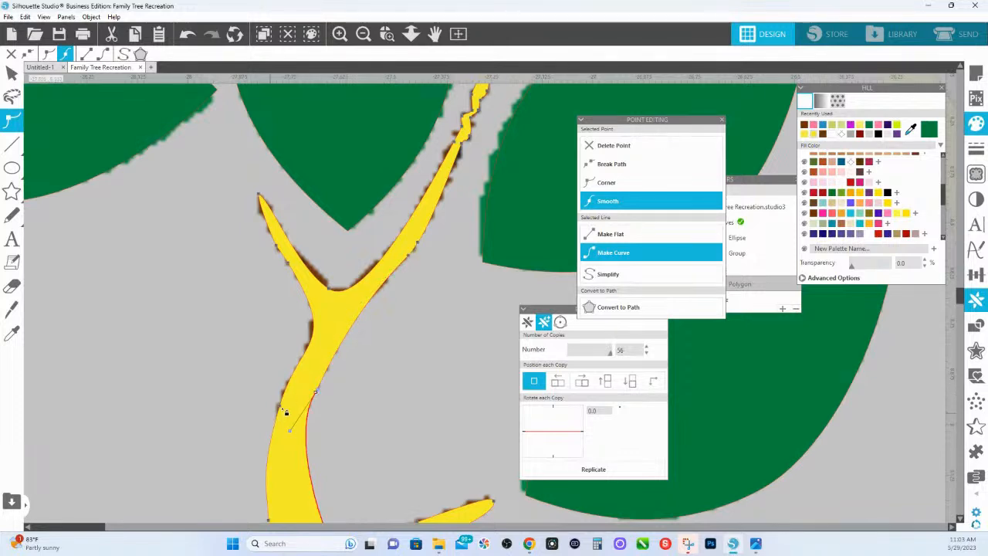
Reposition the points on the left edge of the twig's stem and in the crotch of the fork to match the image
{"action": "left_click", "coordinate": [281, 409]}
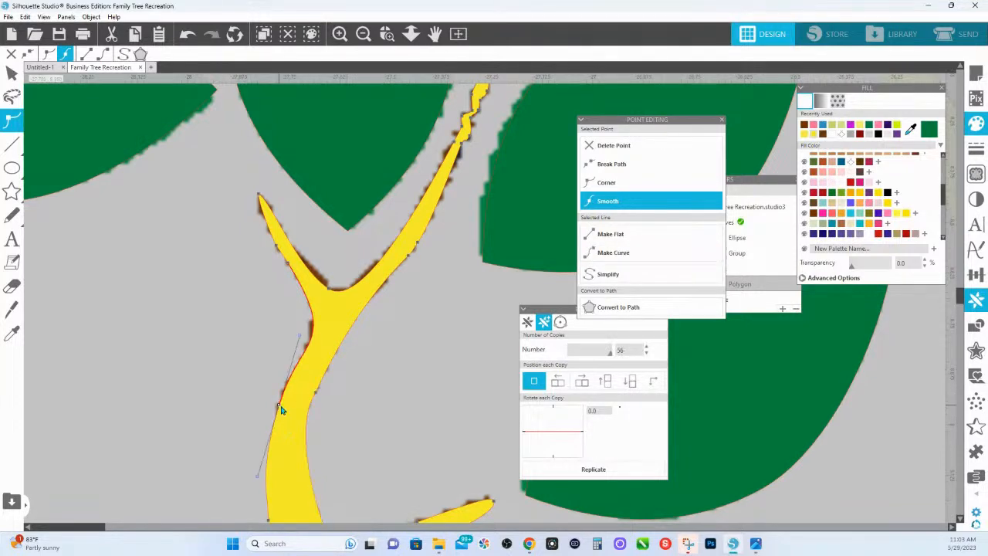
{"action": "left_click", "coordinate": [311, 320]}
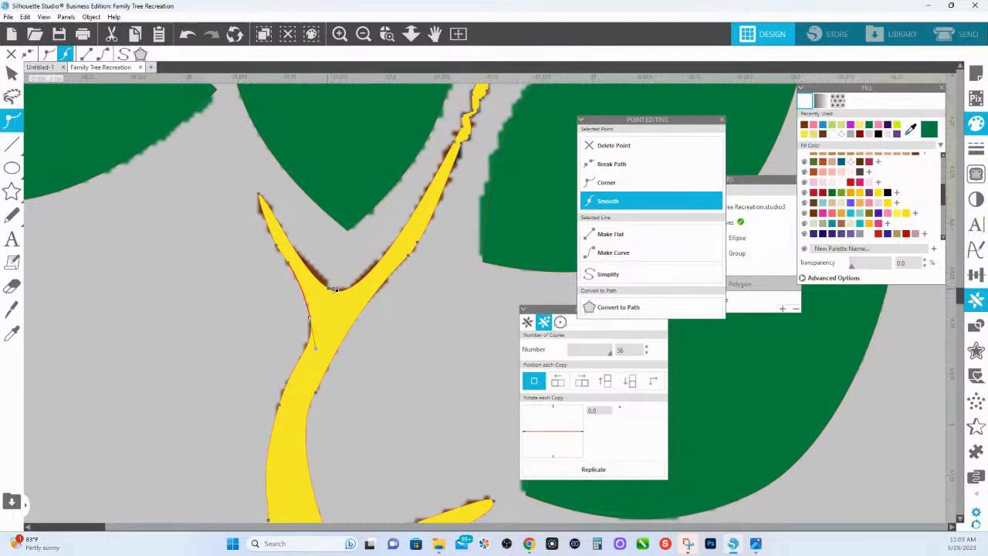
{"action": "left_click", "coordinate": [333, 288]}
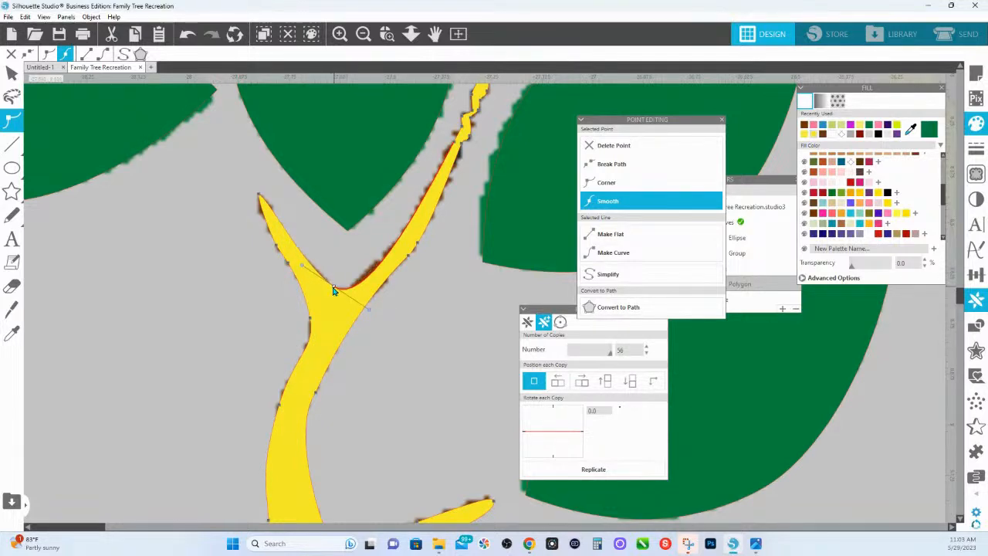
Extend the left prong's tip to the image, then refine its outer edge and the inner edge of the right prong
{"action": "left_click", "coordinate": [259, 194]}
{"action": "left_click_drag", "start_coordinate": [260, 194], "coordinate": [256, 189]}
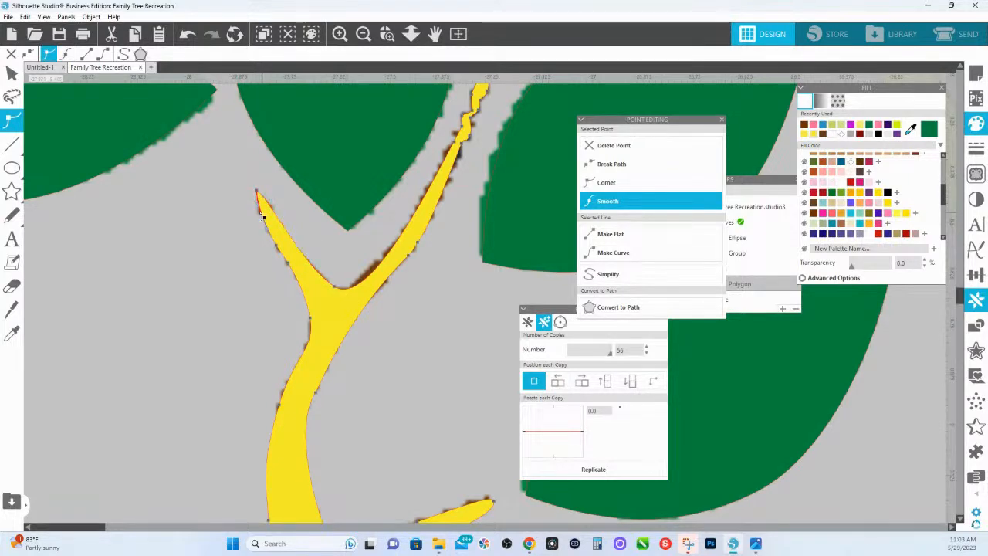
{"action": "left_click", "coordinate": [266, 213]}
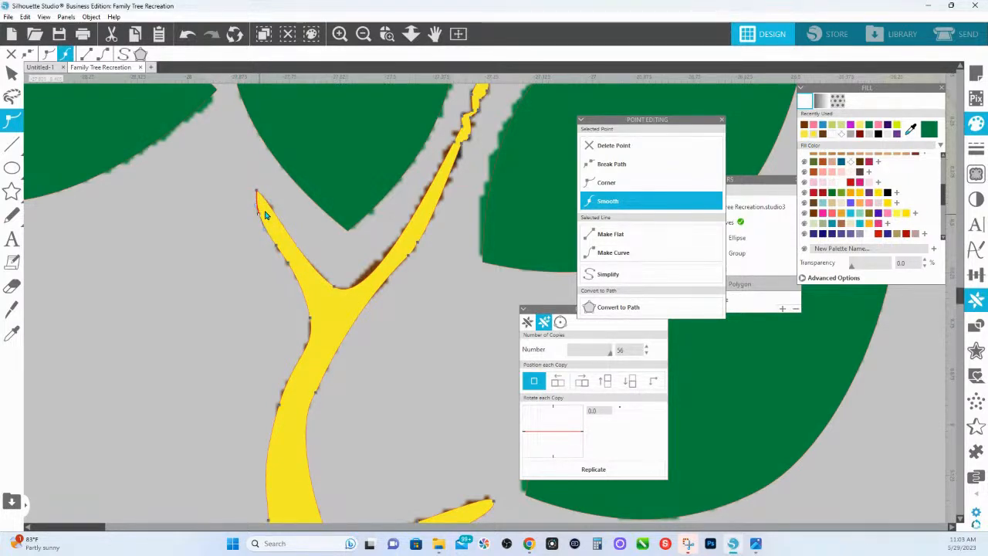
{"action": "left_click", "coordinate": [381, 262]}
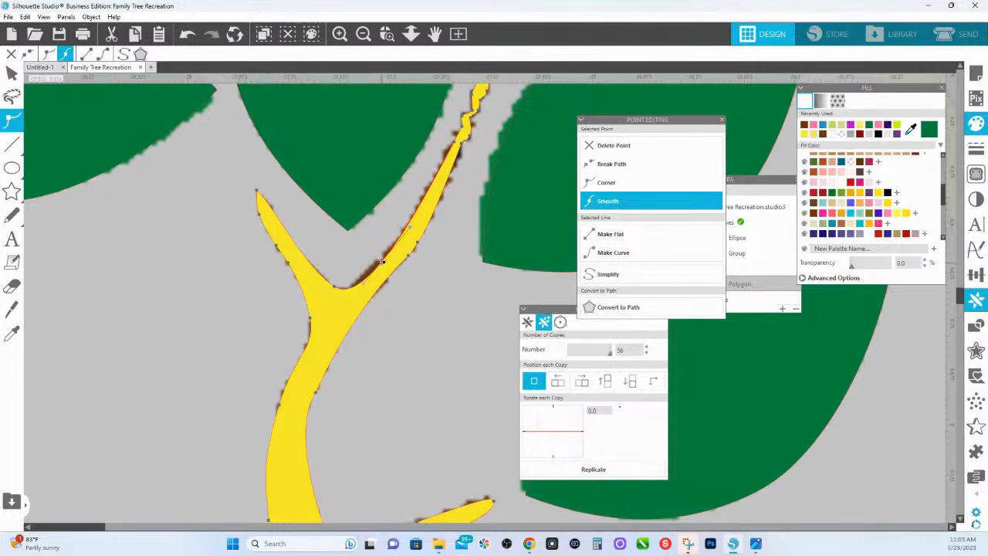
Delete the jagged extra points along the upper part of the fork's right prong to straighten its outline
{"action": "left_click_drag", "start_coordinate": [466, 217], "coordinate": [402, 343]}
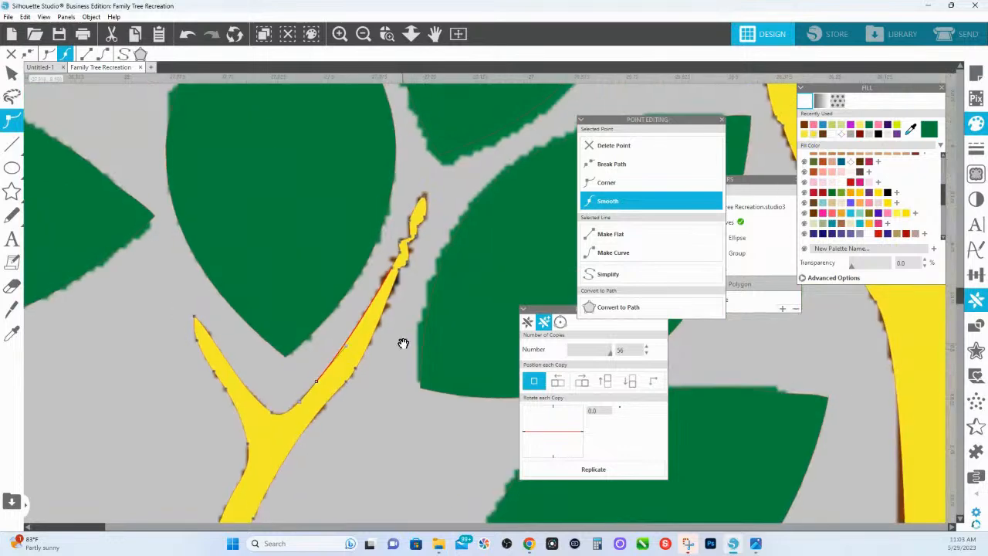
{"action": "left_click", "coordinate": [392, 271]}
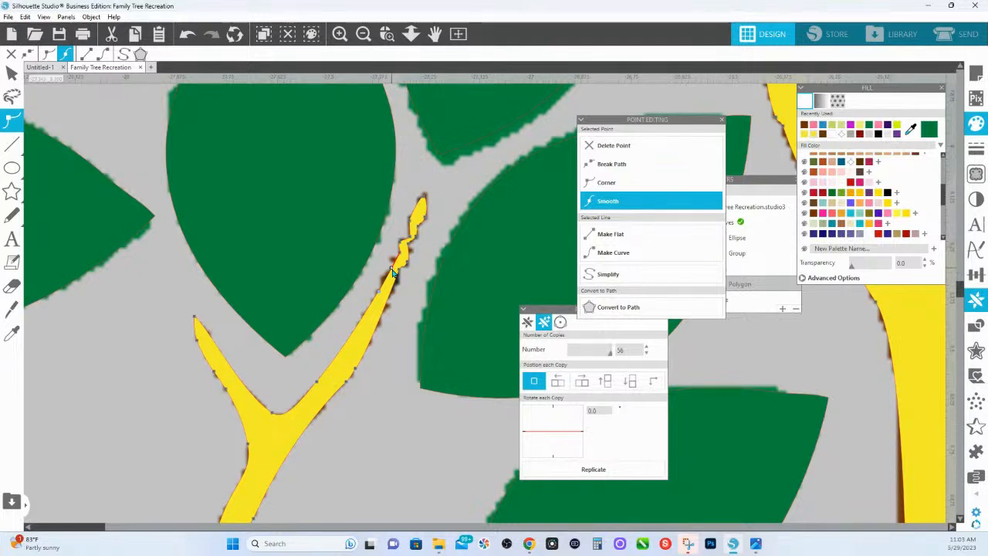
{"action": "left_click", "coordinate": [609, 152]}
{"action": "left_click", "coordinate": [609, 153]}
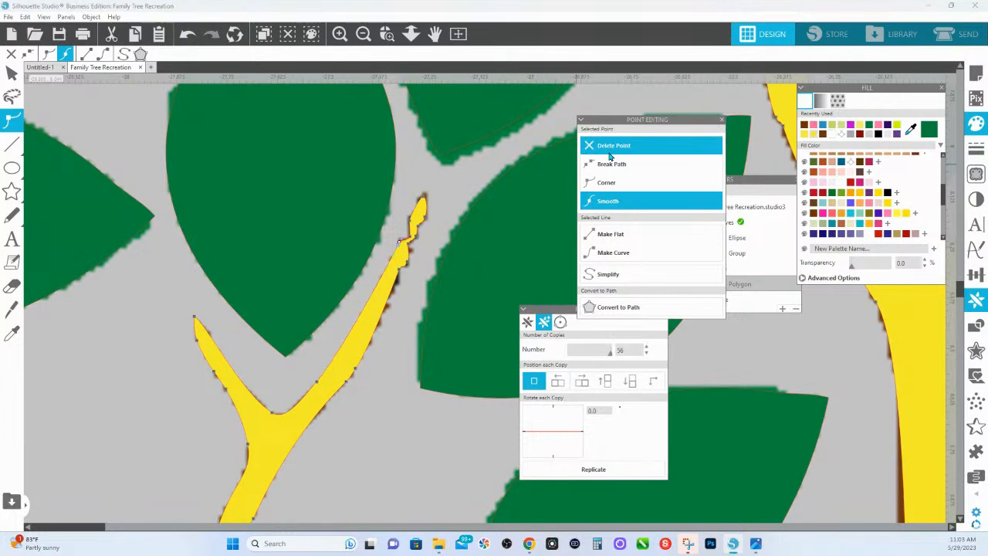
{"action": "left_click", "coordinate": [609, 153]}
{"action": "left_click", "coordinate": [419, 230]}
{"action": "left_click", "coordinate": [617, 152]}
{"action": "left_click", "coordinate": [616, 152]}
{"action": "left_click", "coordinate": [616, 152]}
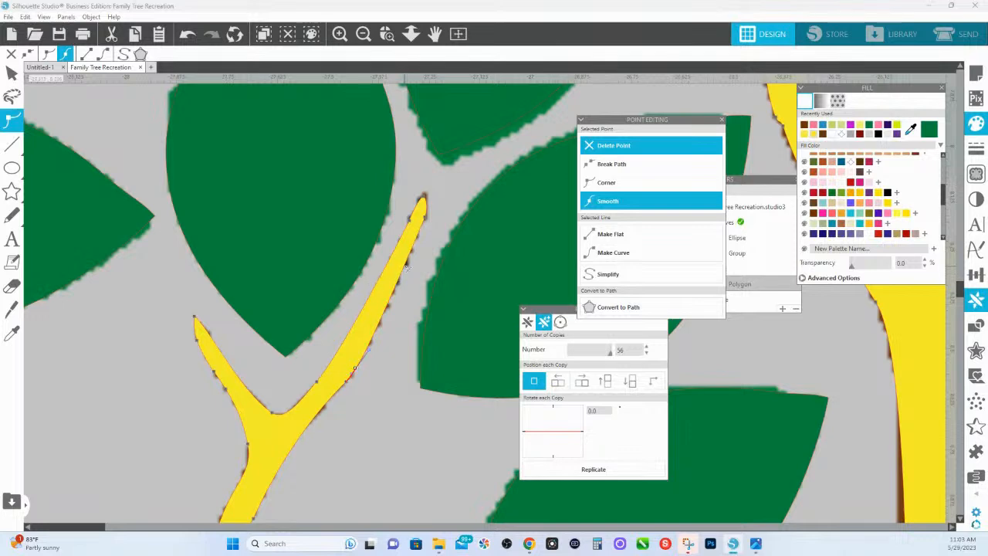
Fit the points at the right prong's tip and along its outer edge to the underlying image
{"action": "left_click", "coordinate": [407, 269]}
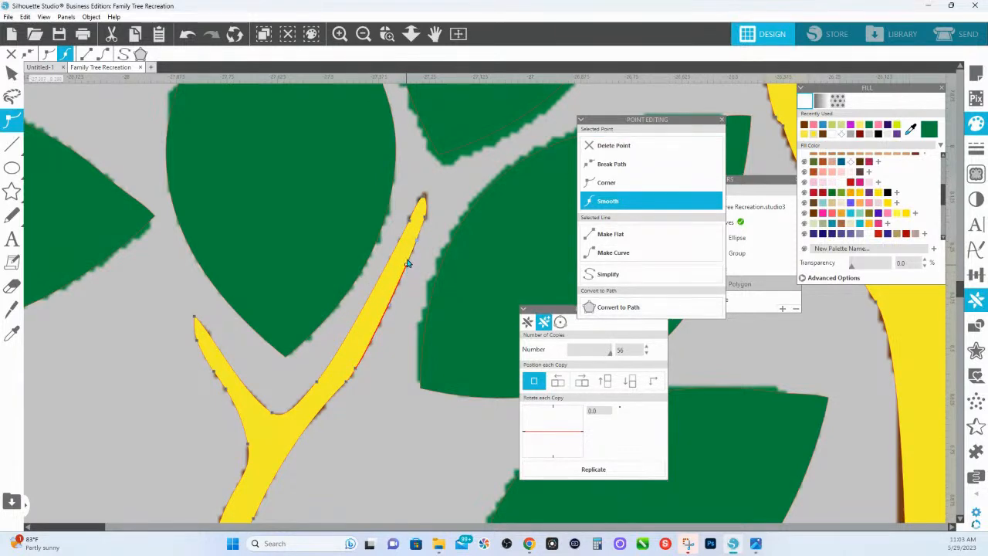
{"action": "left_click", "coordinate": [424, 197]}
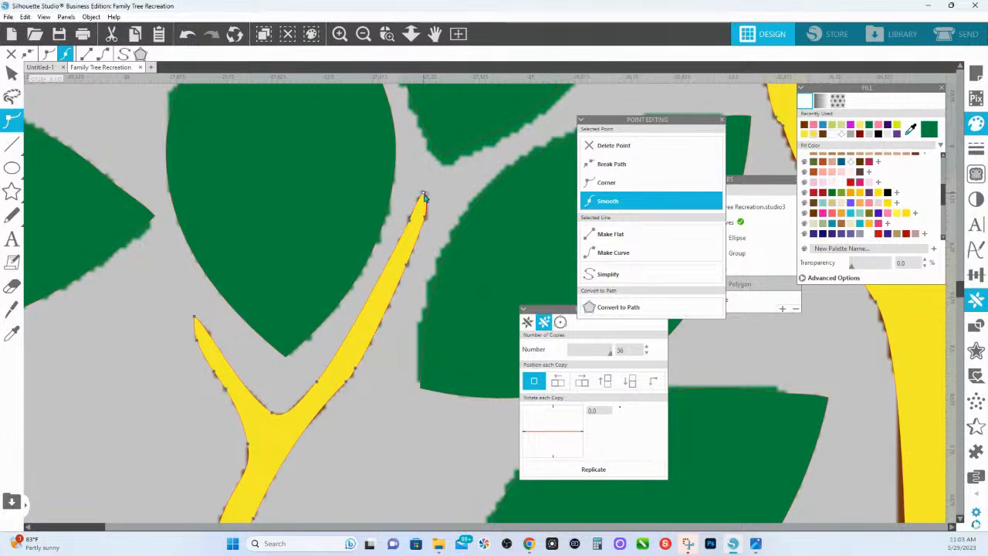
{"action": "left_click", "coordinate": [410, 220]}
{"action": "left_click", "coordinate": [425, 220]}
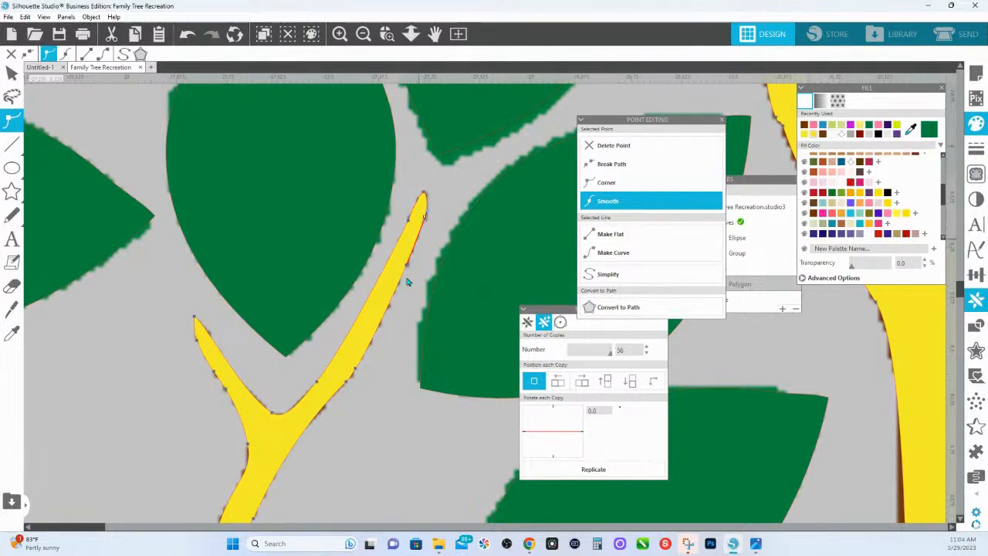
{"action": "left_click", "coordinate": [346, 388]}
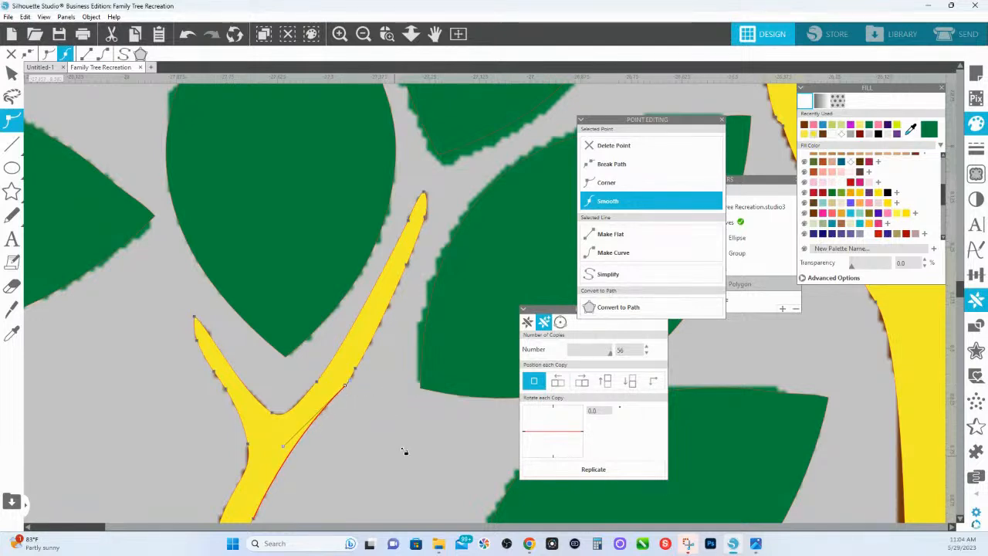
On the upper branch among the leaves, fit the outline points of its short left twig and the stem below to the image
{"action": "left_click_drag", "start_coordinate": [392, 412], "coordinate": [34, 255]}
{"action": "left_click_drag", "start_coordinate": [471, 163], "coordinate": [429, 144]}
{"action": "left_click", "coordinate": [414, 37]}
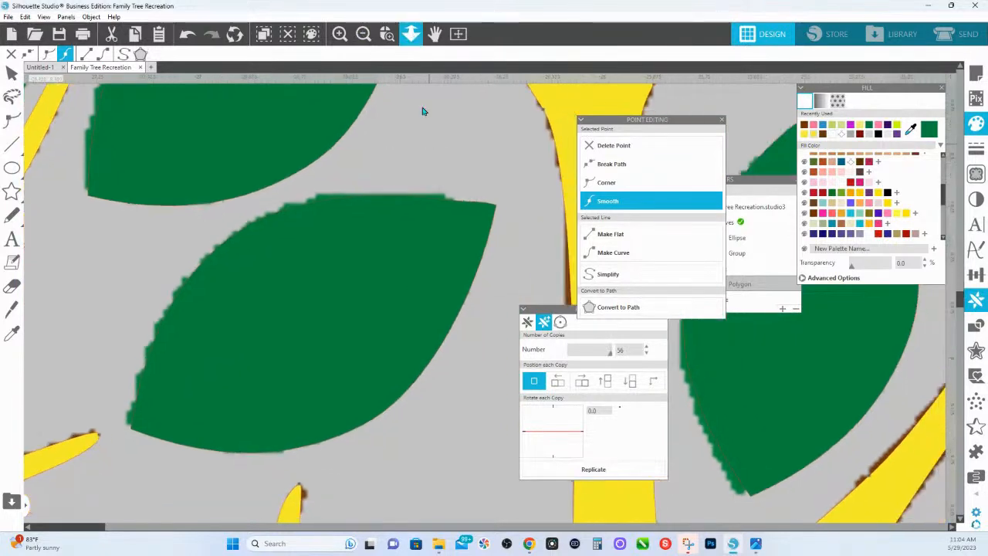
{"action": "left_click_drag", "start_coordinate": [401, 247], "coordinate": [398, 199]}
{"action": "left_click_drag", "start_coordinate": [406, 395], "coordinate": [176, 502]}
{"action": "left_click_drag", "start_coordinate": [232, 316], "coordinate": [228, 463]}
{"action": "left_click_drag", "start_coordinate": [223, 265], "coordinate": [238, 286]}
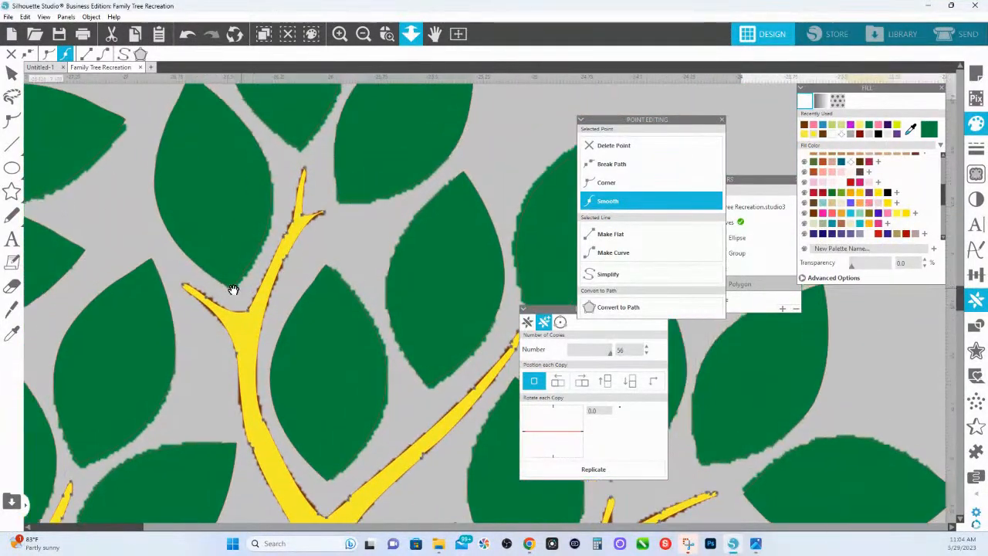
{"action": "left_click", "coordinate": [208, 301]}
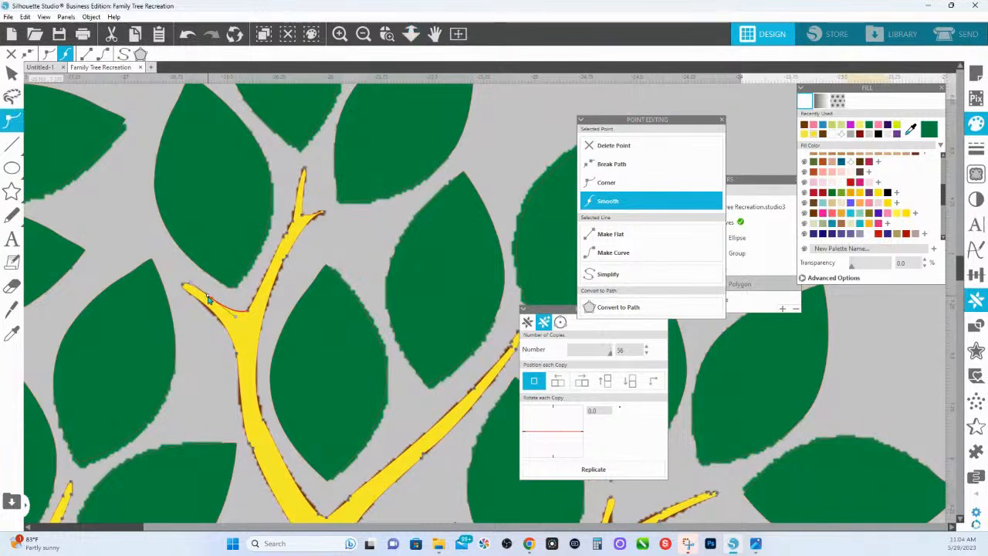
{"action": "left_click_drag", "start_coordinate": [213, 311], "coordinate": [208, 310]}
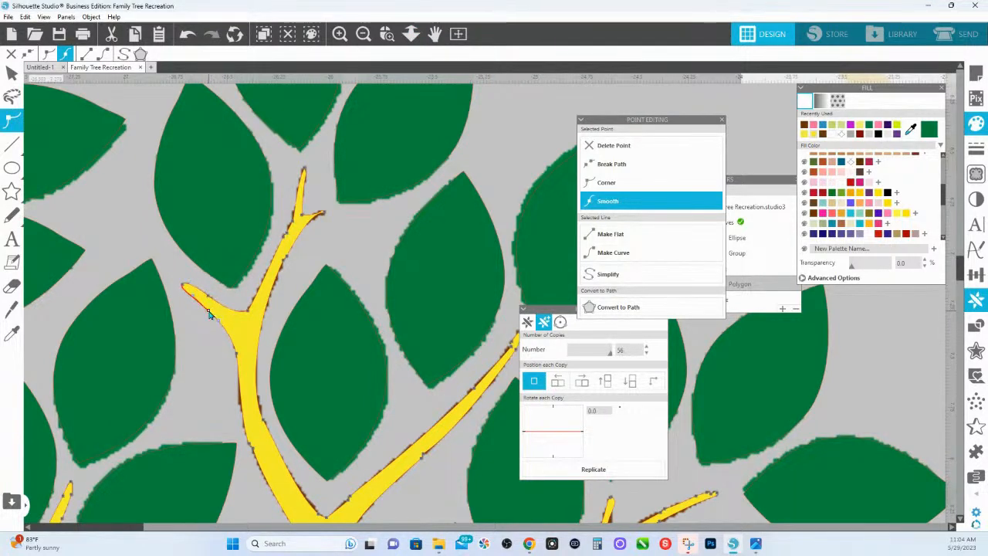
{"action": "left_click", "coordinate": [239, 371]}
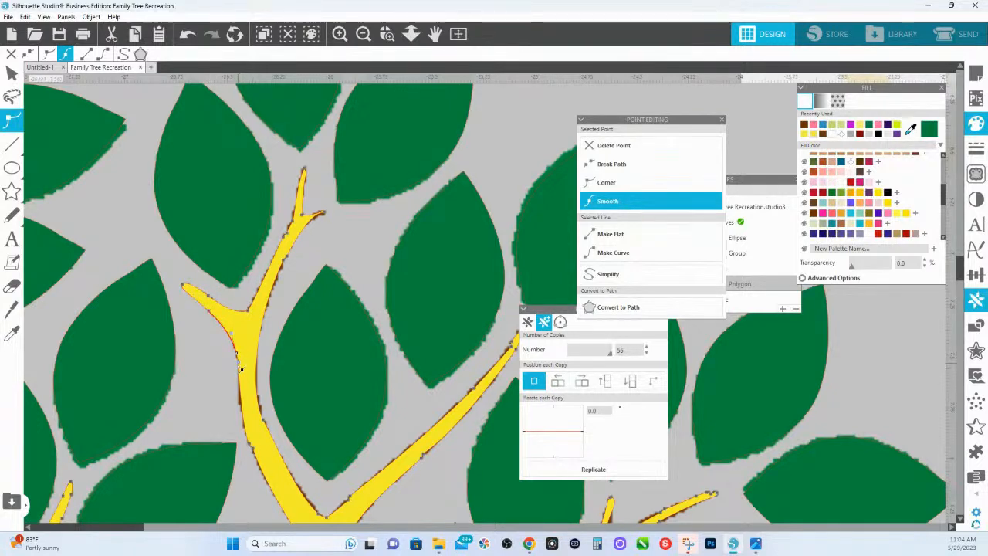
{"action": "left_click", "coordinate": [265, 421]}
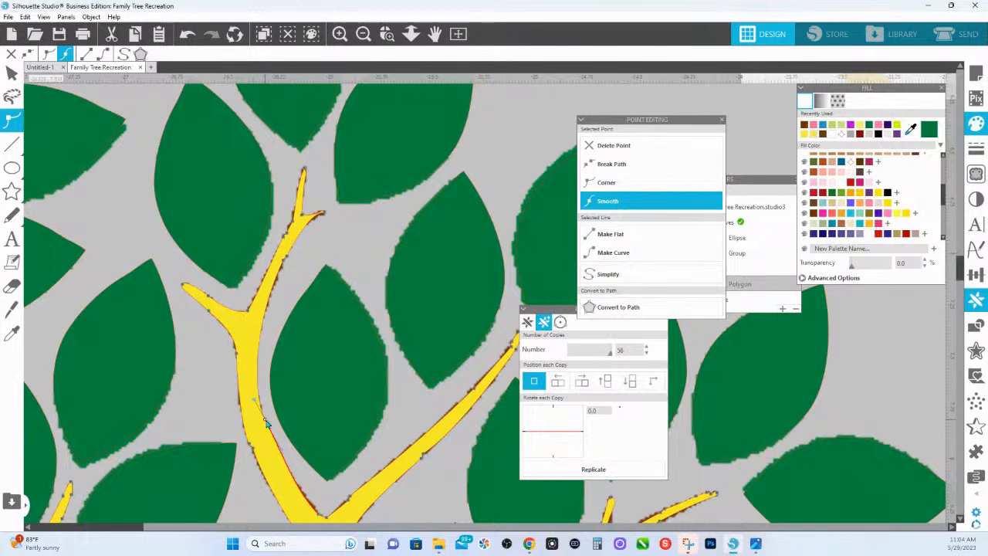
Adjust the points at the upper branch's fork and along both edges of its right limb to follow the image
{"action": "left_click", "coordinate": [254, 313]}
{"action": "left_click", "coordinate": [262, 288]}
{"action": "left_click_drag", "start_coordinate": [286, 262], "coordinate": [278, 284]}
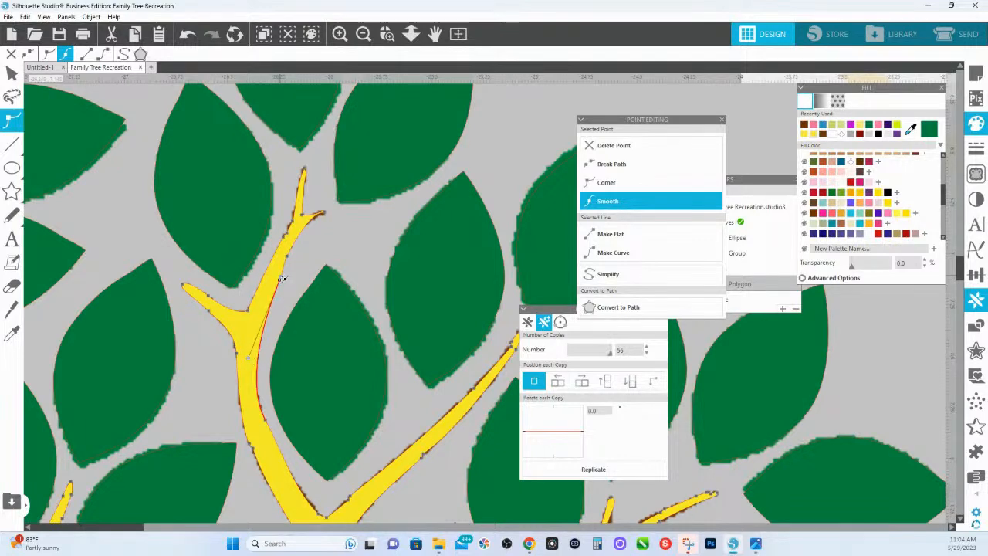
{"action": "left_click_drag", "start_coordinate": [284, 277], "coordinate": [264, 334]}
Widen and round the tip of the small side twig at the branch's top, and move its lower edge outward to the image
{"action": "scroll", "coordinate": [278, 306], "scroll_direction": "up", "scroll_amount": 3}
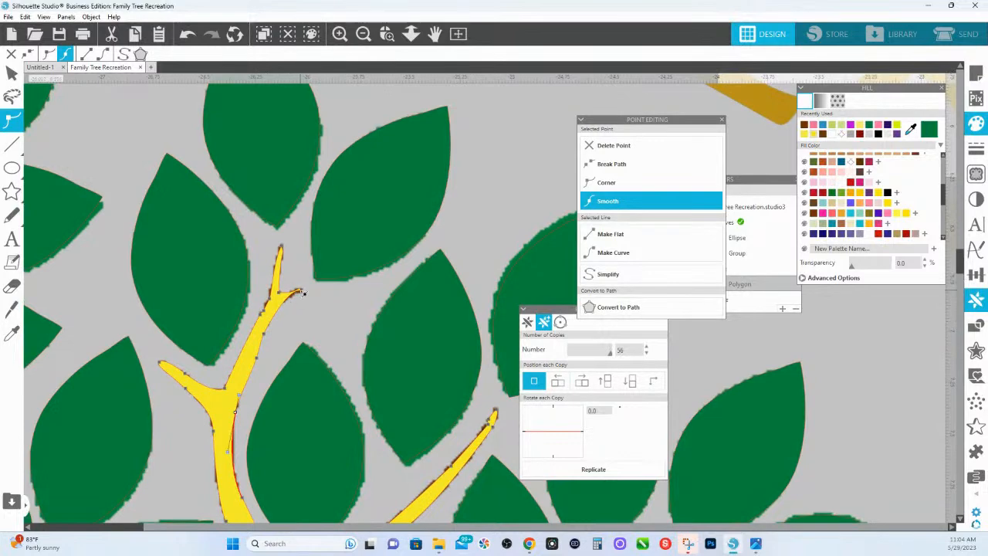
{"action": "left_click", "coordinate": [300, 290]}
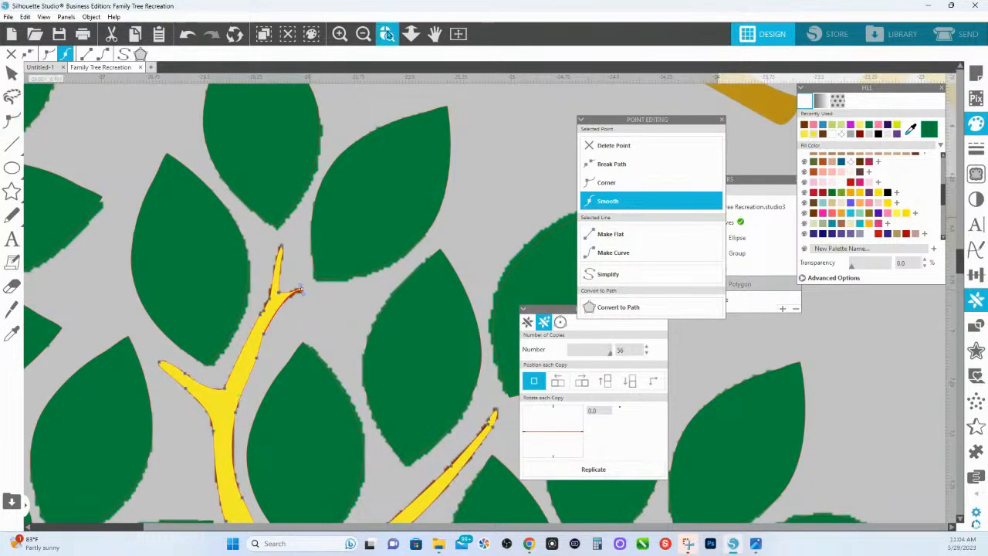
{"action": "left_click_drag", "start_coordinate": [272, 281], "coordinate": [396, 344]}
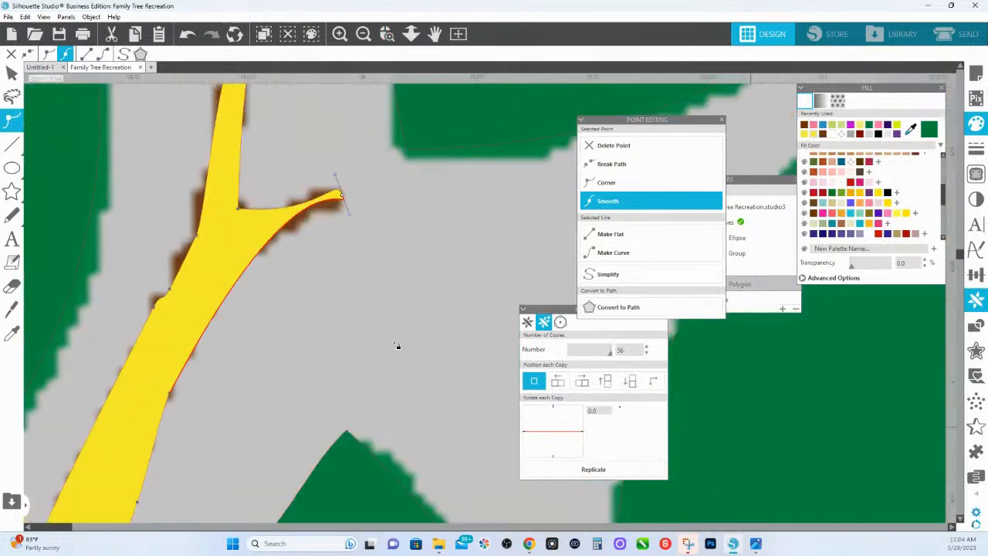
{"action": "left_click_drag", "start_coordinate": [332, 254], "coordinate": [431, 264]}
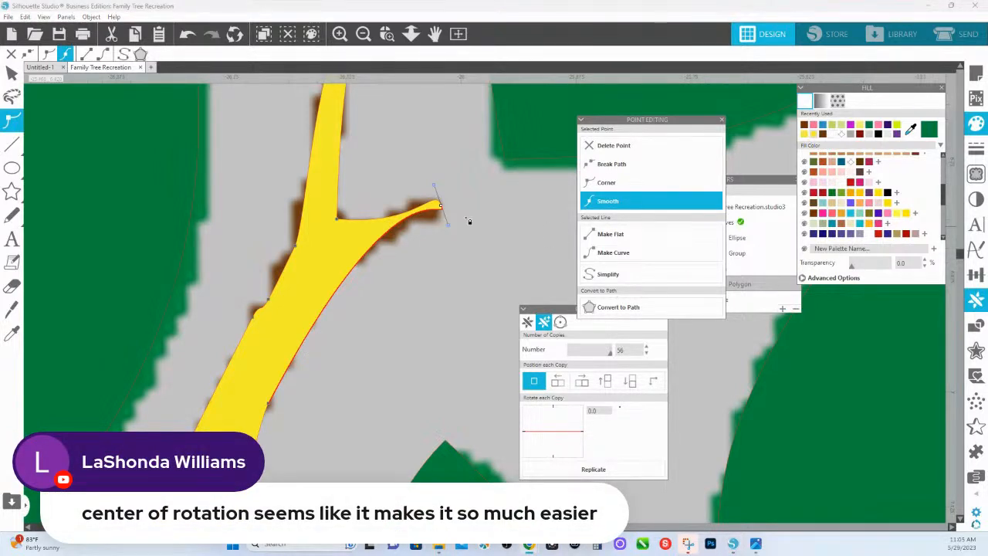
{"action": "left_click_drag", "start_coordinate": [438, 187], "coordinate": [431, 178]}
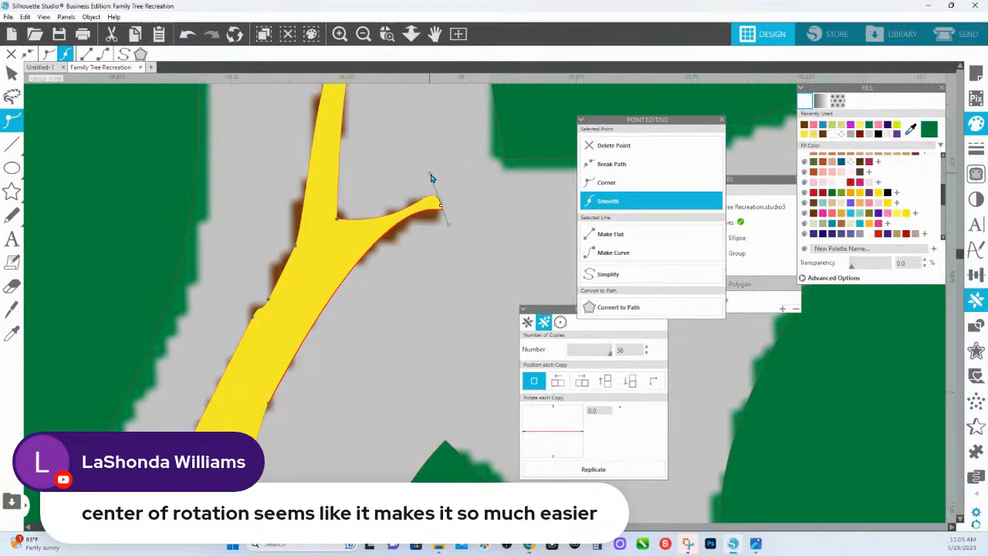
{"action": "left_click", "coordinate": [414, 213]}
{"action": "left_click_drag", "start_coordinate": [414, 213], "coordinate": [424, 220]}
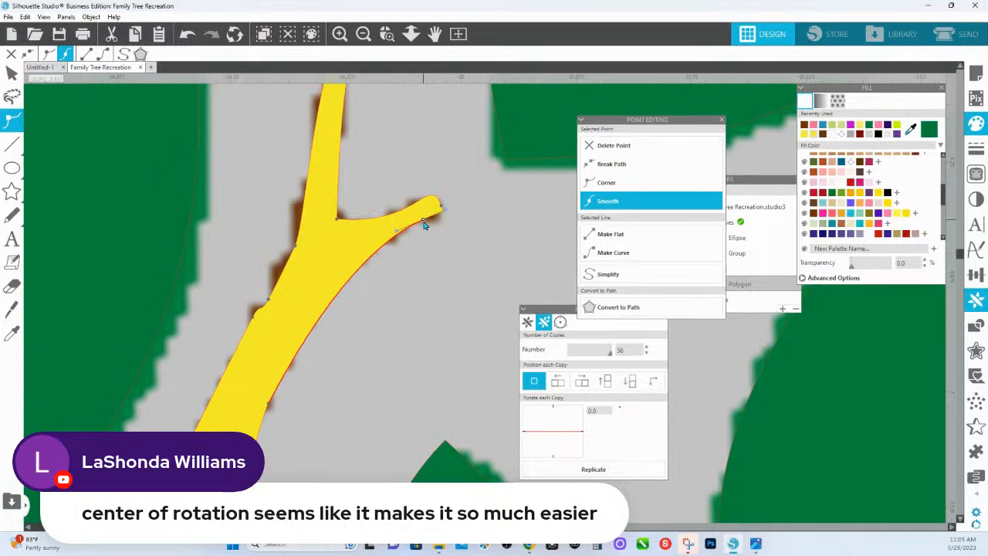
Move the points on the branch's left edge outward and reposition the crotch point where the small side twig splits off
{"action": "left_click", "coordinate": [266, 291]}
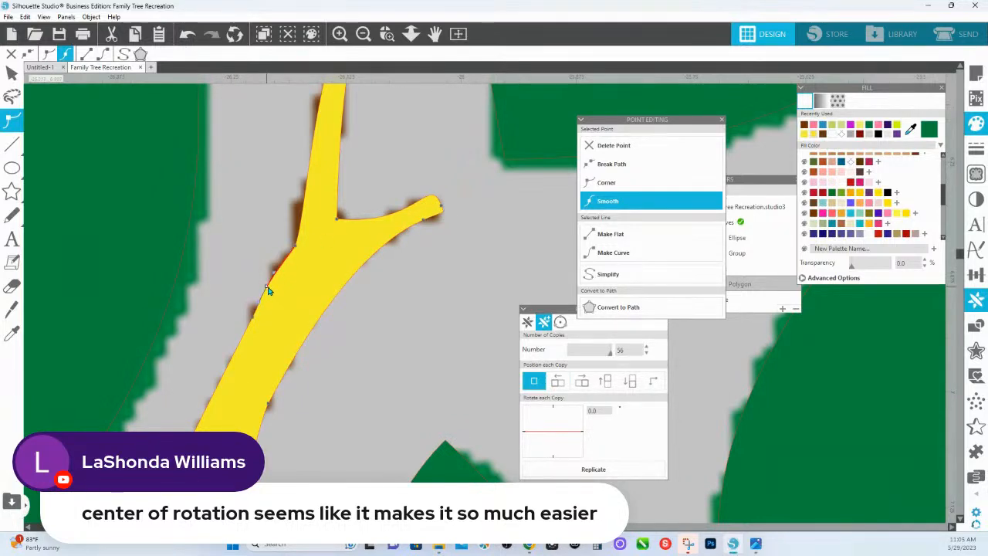
{"action": "mouse_move", "coordinate": [296, 247]}
{"action": "left_mouse_down"}
{"action": "mouse_move", "coordinate": [301, 222]}
{"action": "mouse_move", "coordinate": [291, 244]}
{"action": "left_mouse_up"}
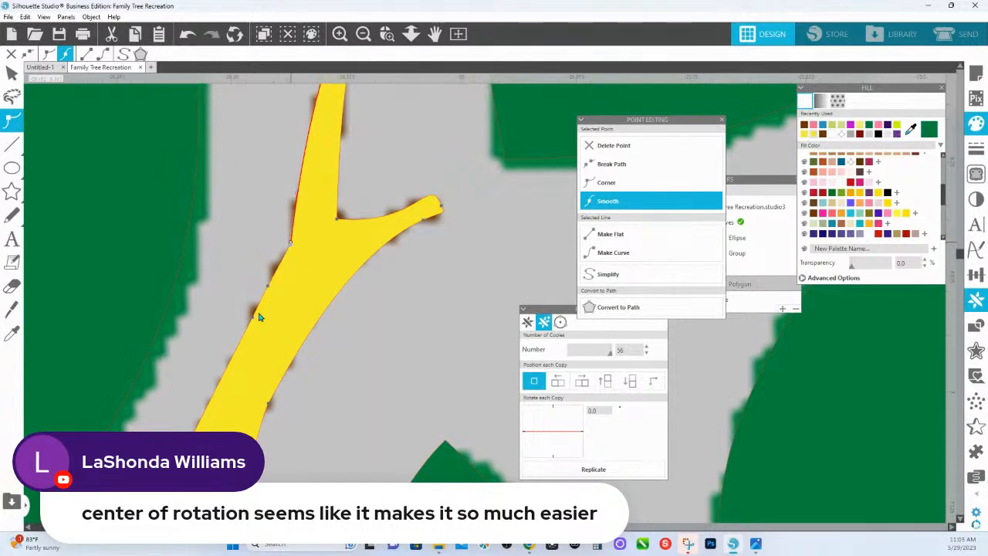
{"action": "left_click_drag", "start_coordinate": [253, 321], "coordinate": [267, 282]}
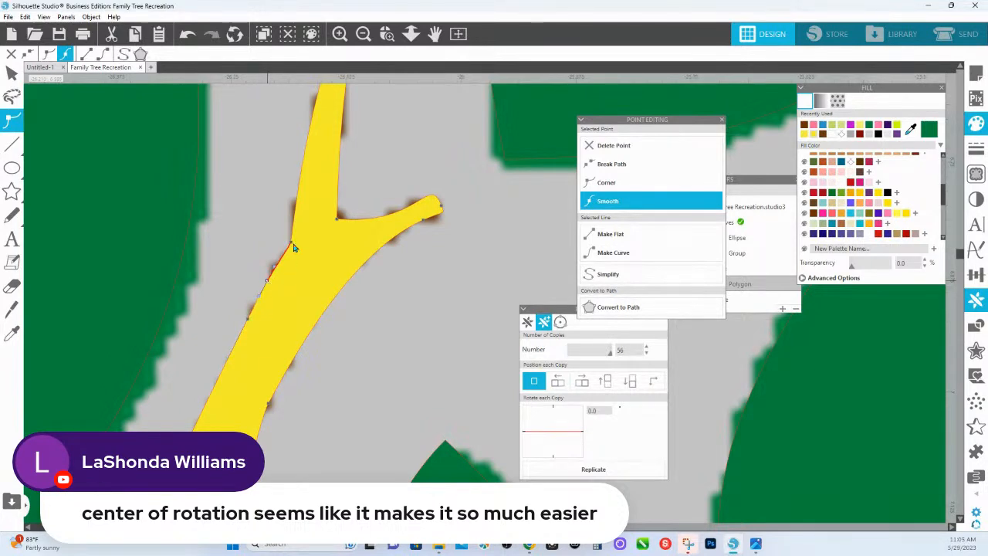
{"action": "left_click", "coordinate": [338, 220]}
{"action": "left_click", "coordinate": [341, 220]}
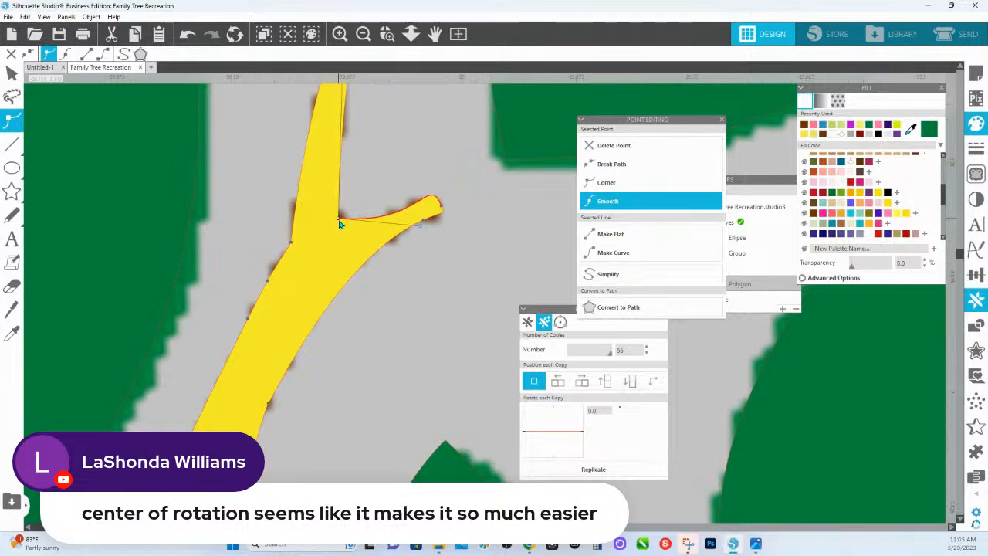
Move the point on the branch's lower right edge outward and place another where the edge bends beneath the side twig
{"action": "left_click", "coordinate": [270, 406]}
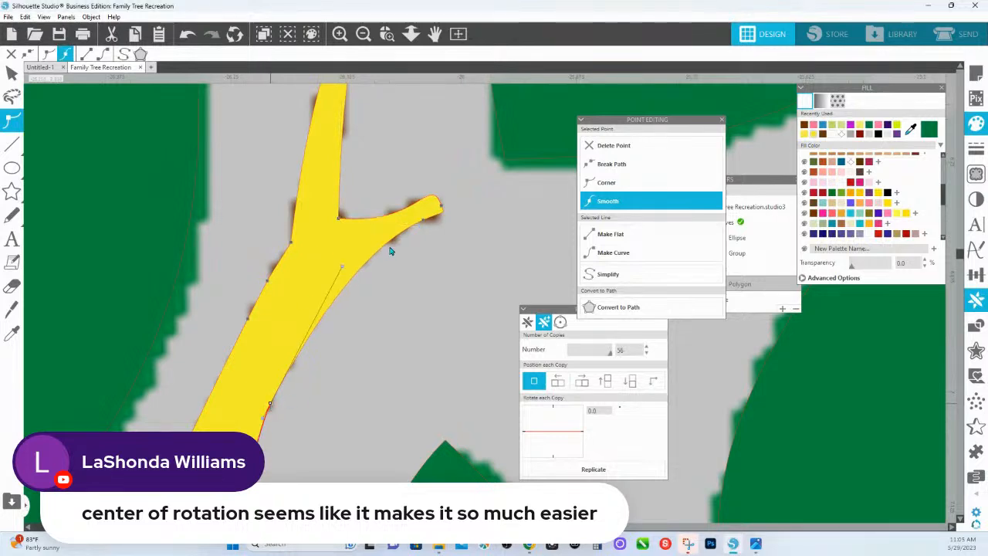
{"action": "left_click", "coordinate": [351, 273]}
{"action": "mouse_move", "coordinate": [348, 269]}
{"action": "left_mouse_down"}
{"action": "mouse_move", "coordinate": [338, 259]}
{"action": "mouse_move", "coordinate": [347, 273]}
{"action": "left_mouse_up"}
Extend the side twig's tip outward and reshape its end into a rounded curve
{"action": "left_click", "coordinate": [445, 208]}
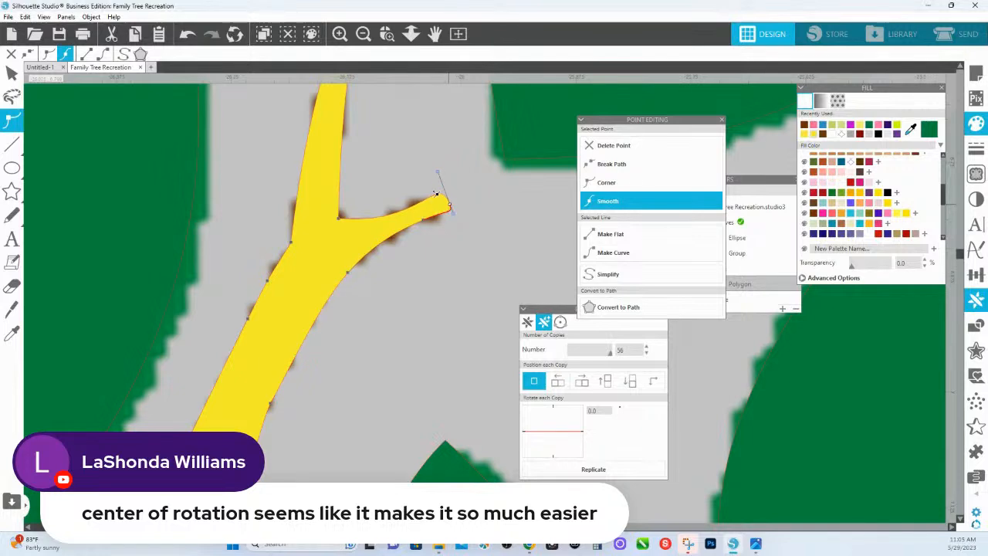
{"action": "left_click", "coordinate": [430, 200]}
{"action": "left_click", "coordinate": [449, 206]}
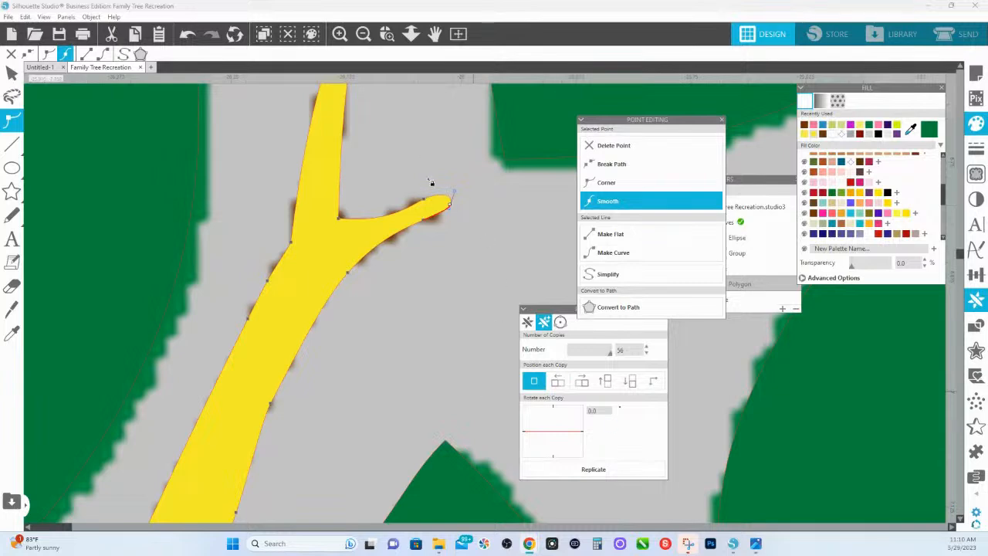
{"action": "left_click_drag", "start_coordinate": [451, 204], "coordinate": [455, 204]}
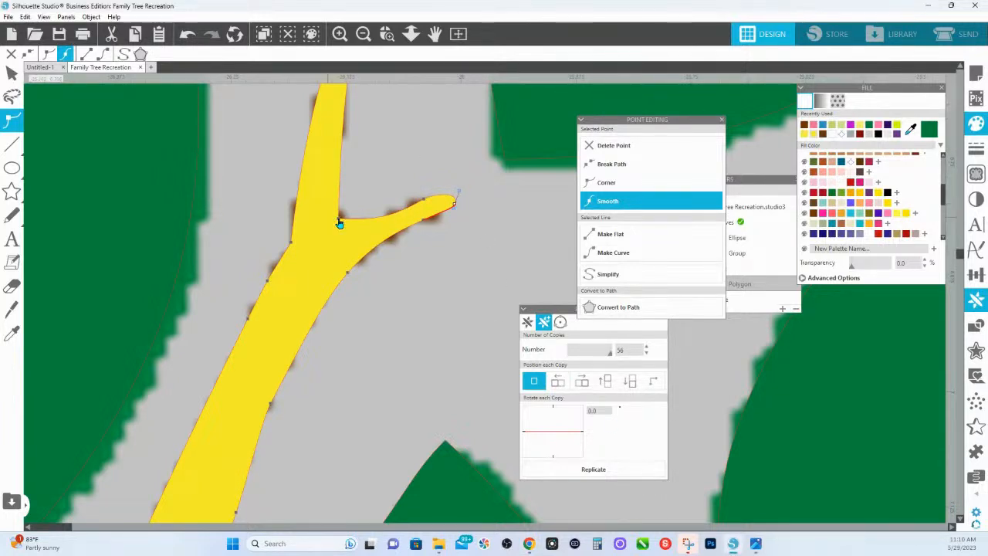
Adjust the side twig's upper edge from the crotch, the points on both sides of its neck, and the branch's right edge
{"action": "left_click", "coordinate": [376, 222]}
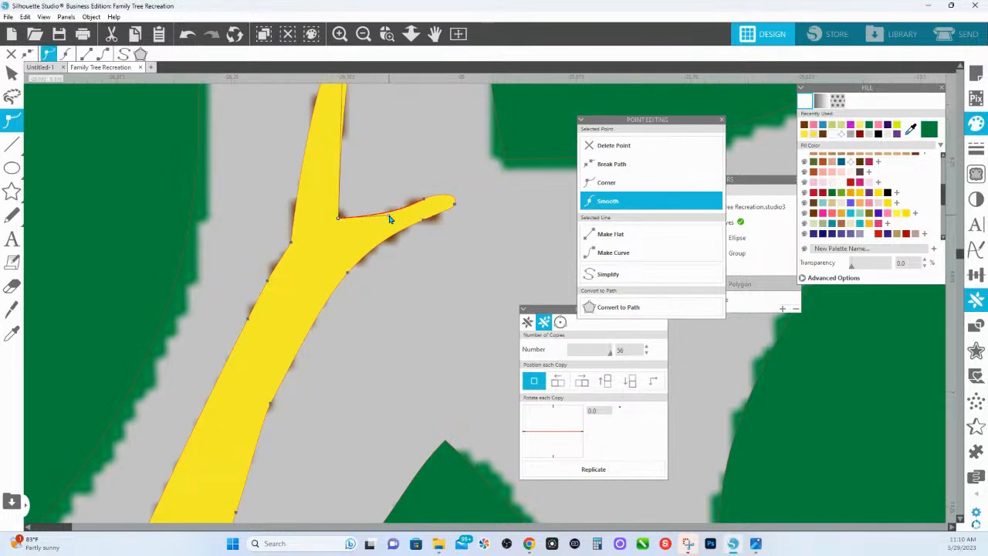
{"action": "left_click", "coordinate": [423, 202]}
{"action": "left_click", "coordinate": [427, 223]}
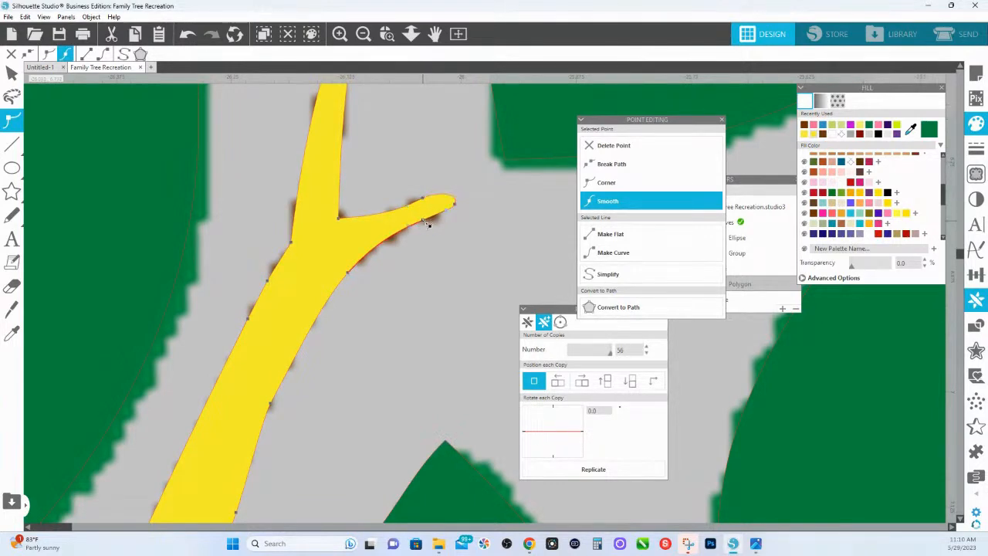
{"action": "left_click", "coordinate": [271, 408]}
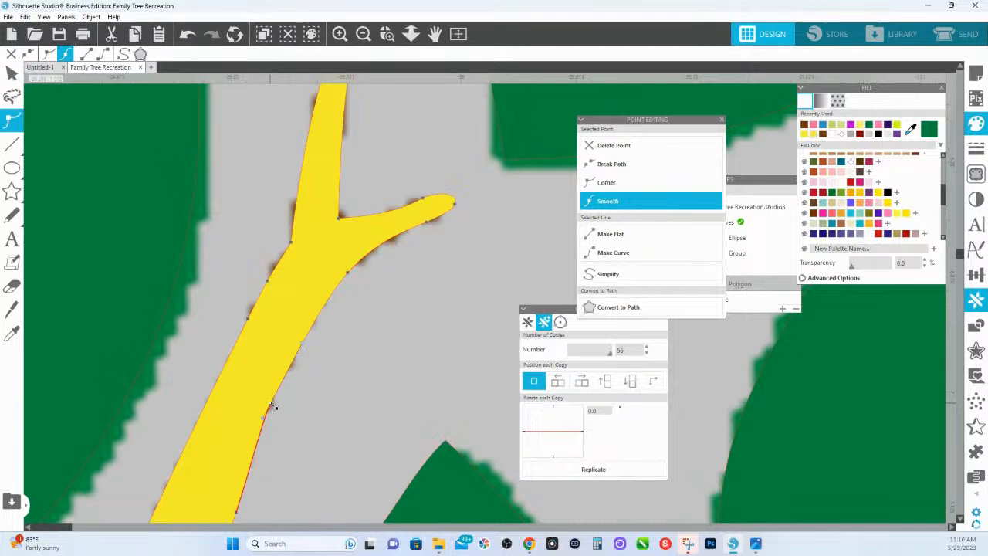
On the long diagonal branch to the right, delete the surplus points beside its tip and on its upper edge near the fork
{"action": "left_click", "coordinate": [411, 35]}
{"action": "left_click_drag", "start_coordinate": [440, 212], "coordinate": [416, 120]}
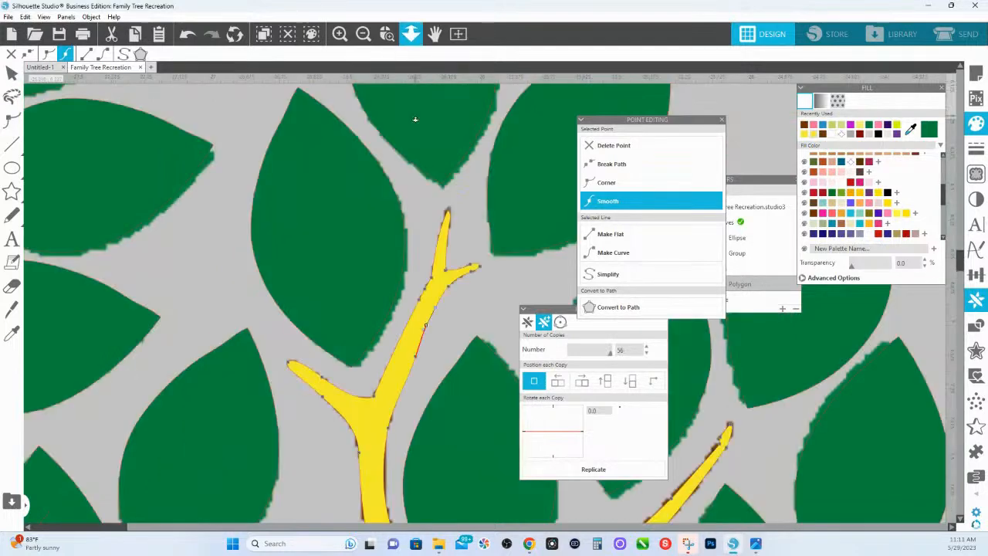
{"action": "left_click_drag", "start_coordinate": [417, 230], "coordinate": [82, 175]}
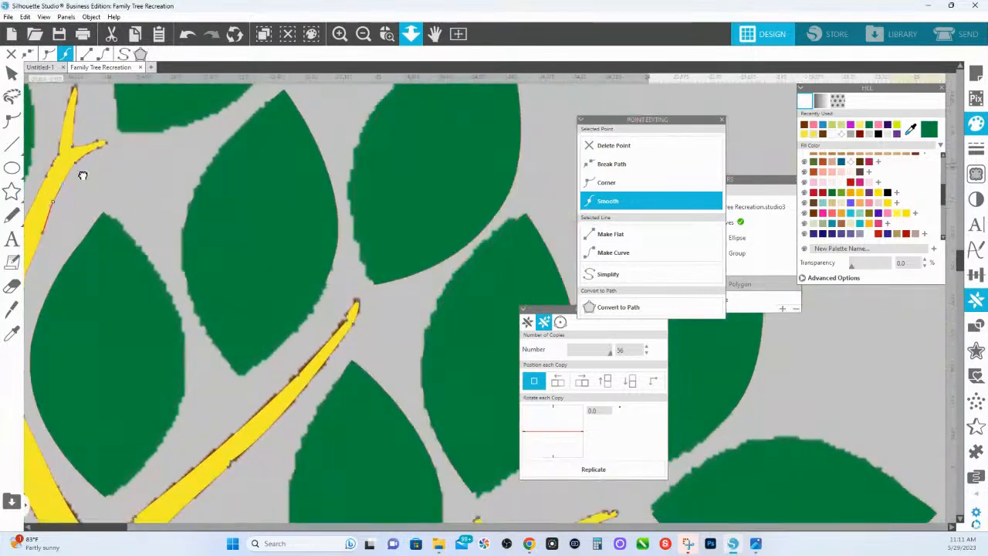
{"action": "left_click_drag", "start_coordinate": [362, 347], "coordinate": [410, 266]}
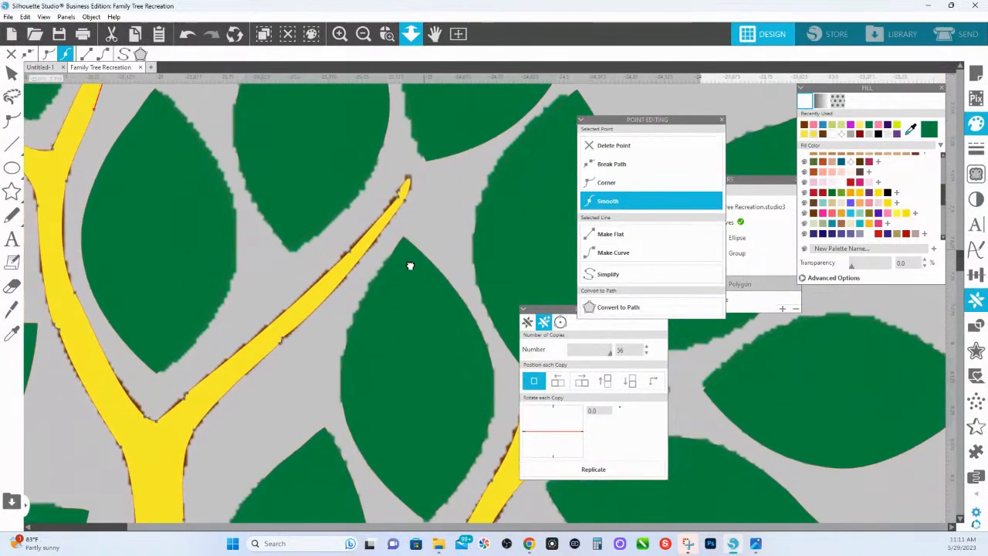
{"action": "left_click", "coordinate": [398, 196]}
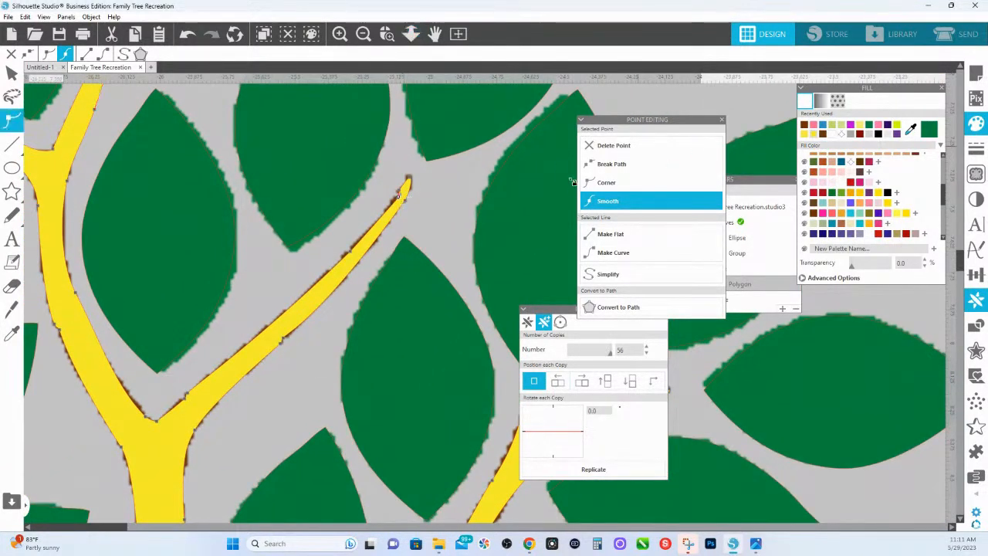
{"action": "left_click", "coordinate": [598, 147]}
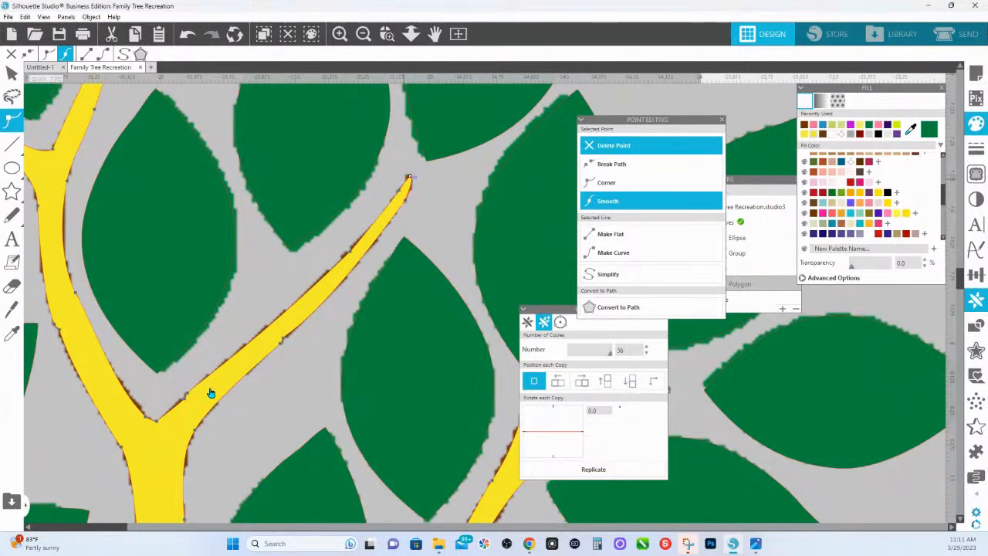
{"action": "left_click", "coordinate": [185, 398]}
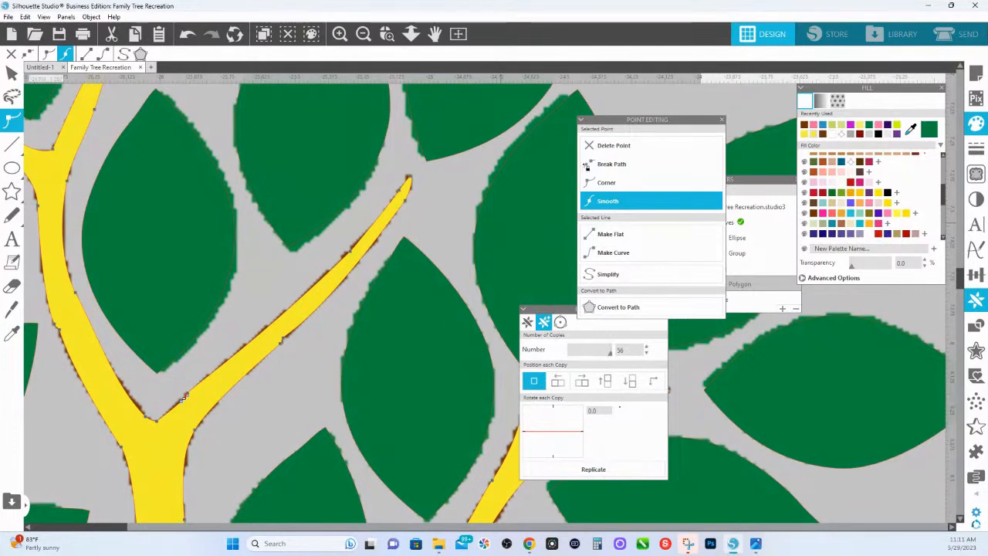
{"action": "key", "text": "Delete"}
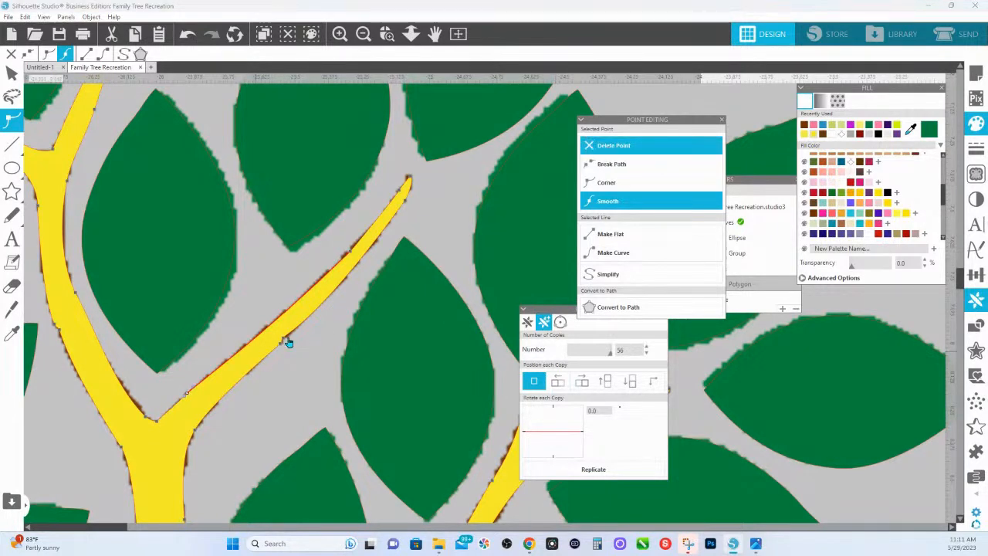
Delete the surplus point midway along the diagonal branch's lower edge and adjust the remaining points down to the fork
{"action": "left_click", "coordinate": [286, 343]}
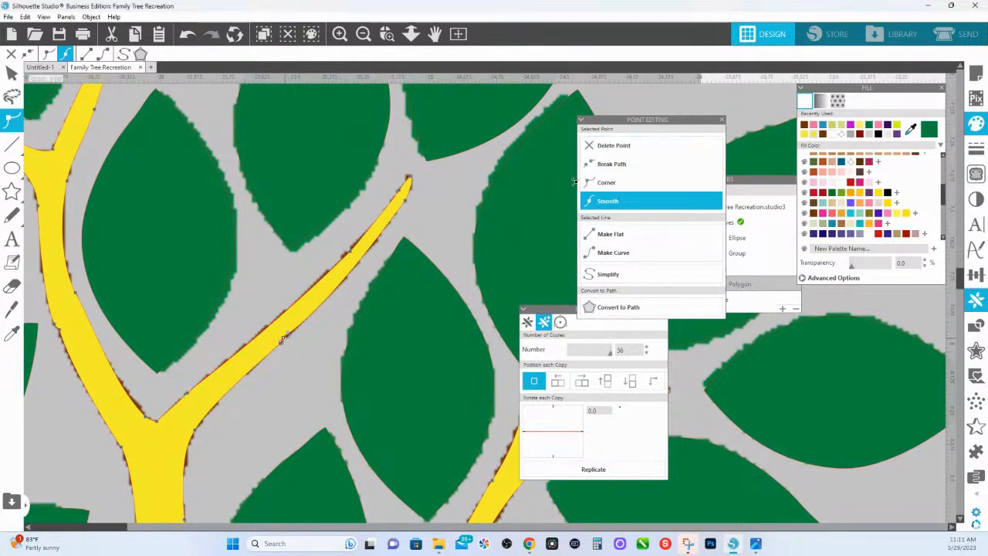
{"action": "left_click", "coordinate": [614, 146]}
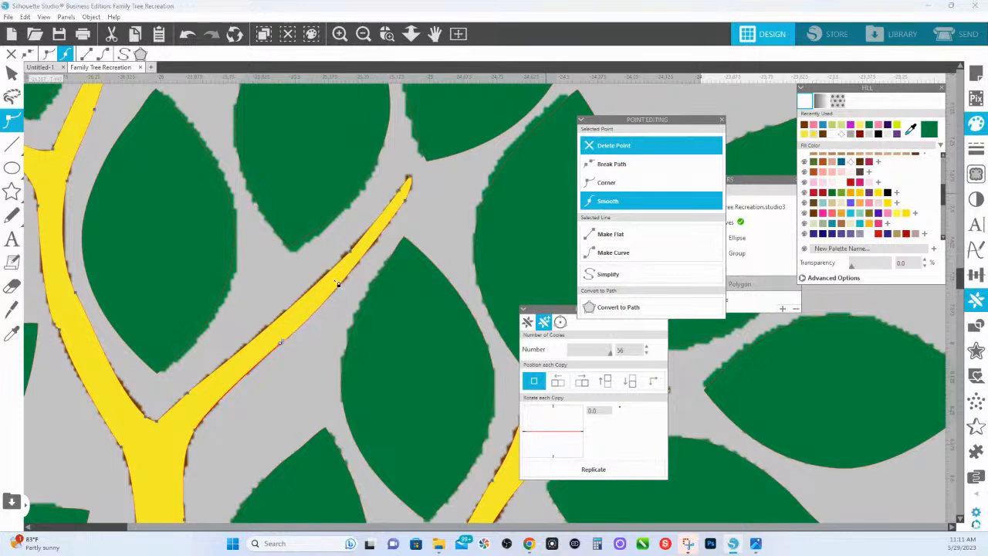
{"action": "left_click", "coordinate": [283, 343]}
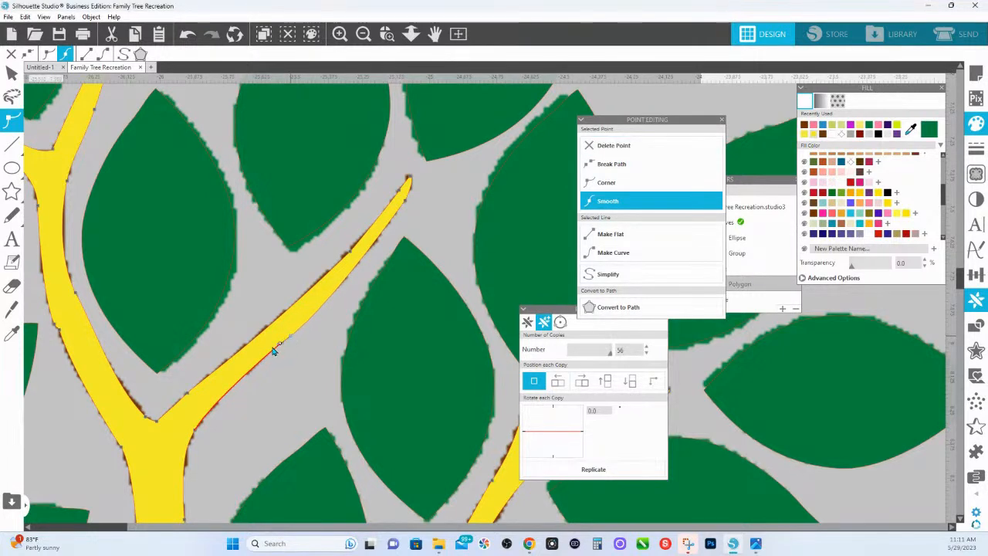
{"action": "left_click", "coordinate": [196, 430]}
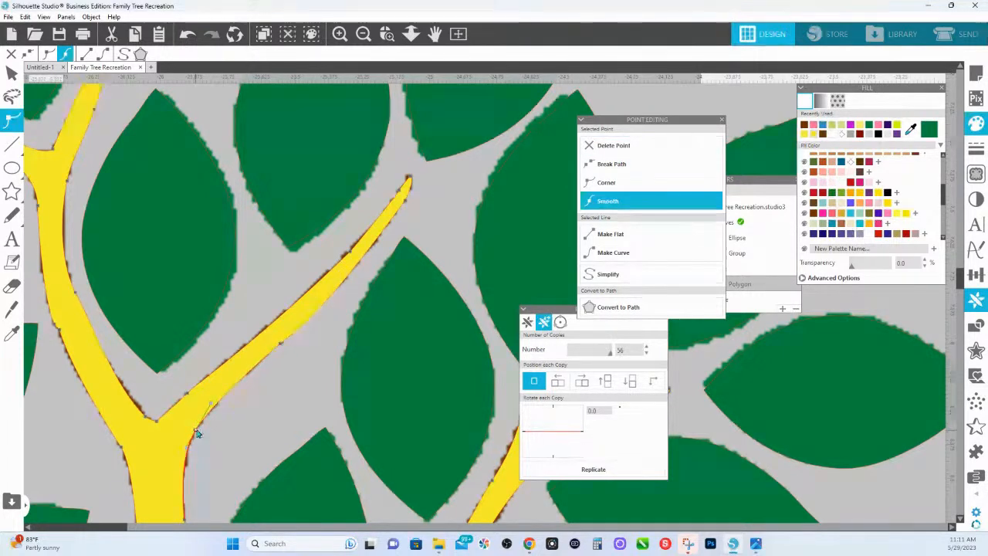
Delete the surplus point on the left limb's inner edge above the fork and fit the points higher up that edge to the image
{"action": "left_click", "coordinate": [152, 420]}
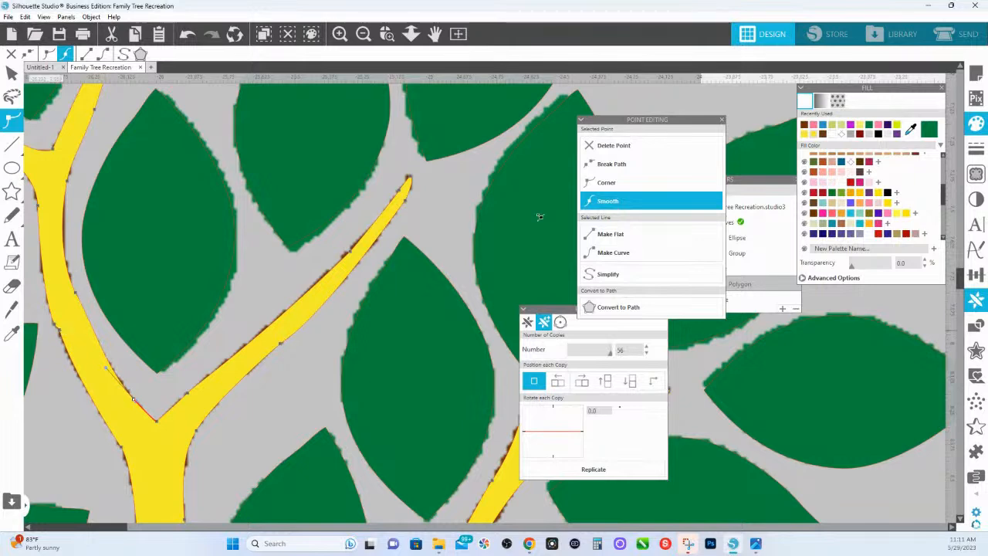
{"action": "left_click", "coordinate": [613, 145]}
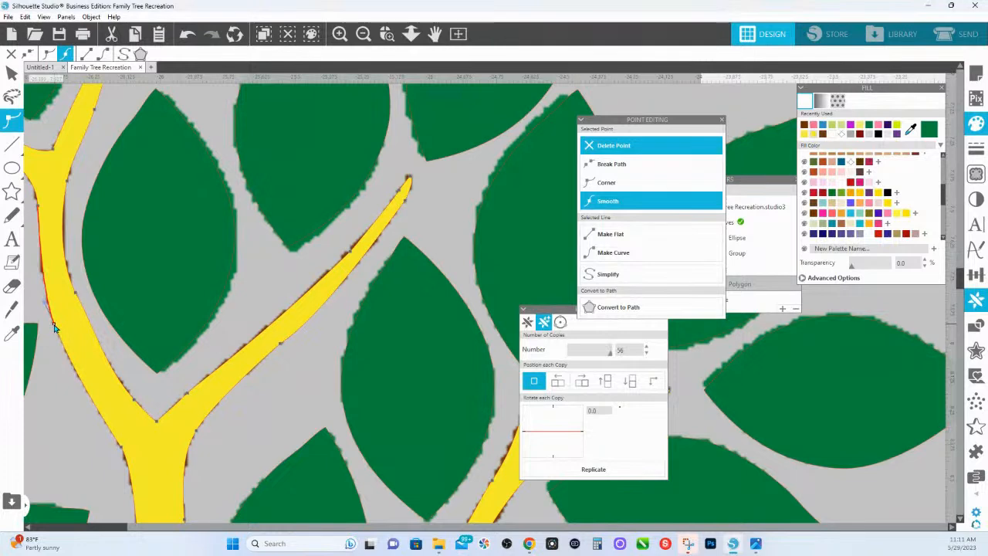
{"action": "left_click_drag", "start_coordinate": [76, 292], "coordinate": [72, 294]}
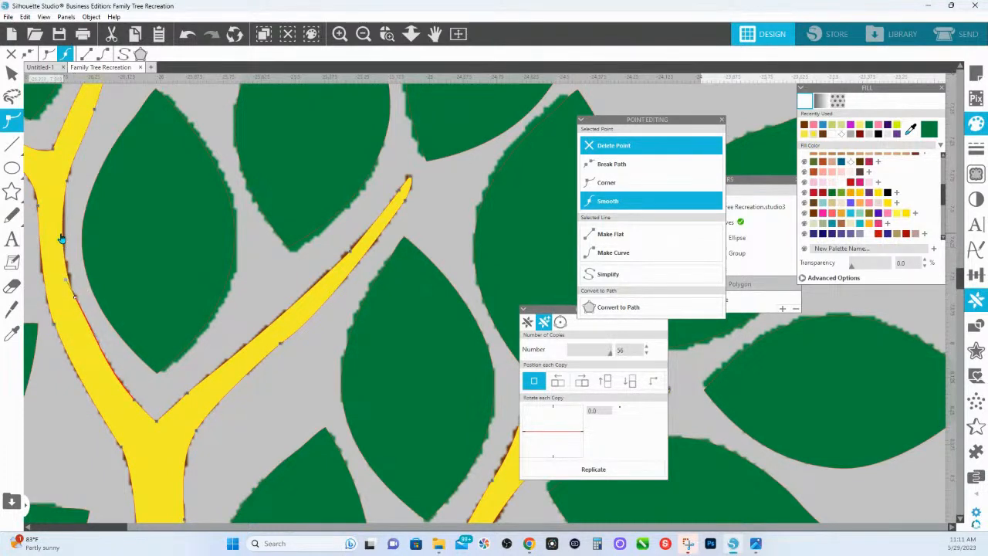
{"action": "key", "text": "i"}
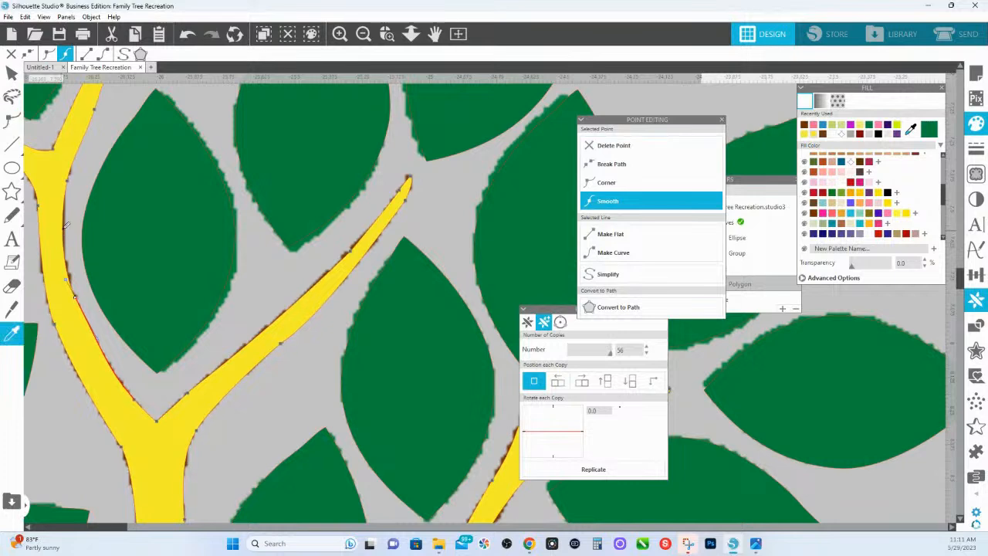
{"action": "key", "text": "a"}
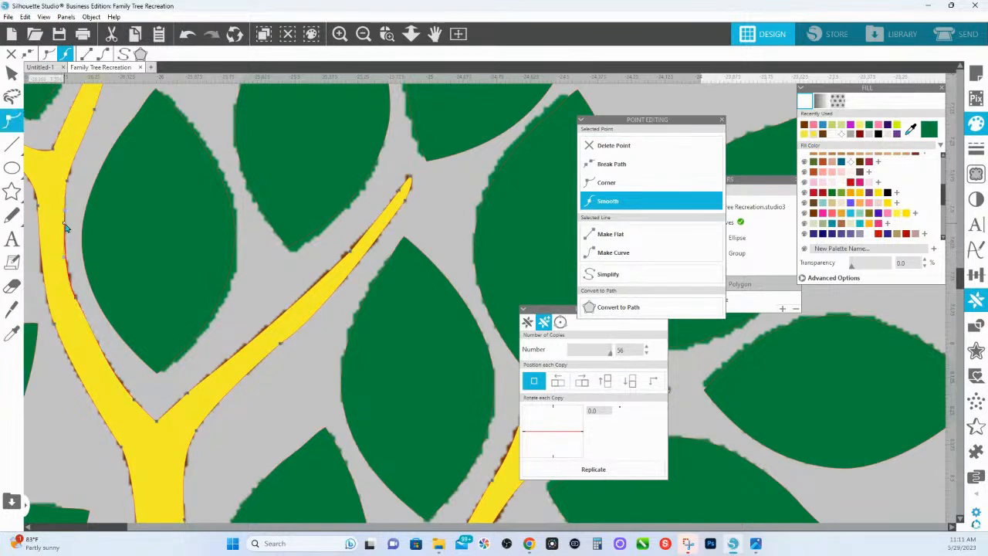
Delete the surplus point on the upper edge of the large right limb, between the main stem and its diagonal branch
{"action": "left_click_drag", "start_coordinate": [304, 366], "coordinate": [221, 140]}
{"action": "left_click_drag", "start_coordinate": [292, 366], "coordinate": [353, 180]}
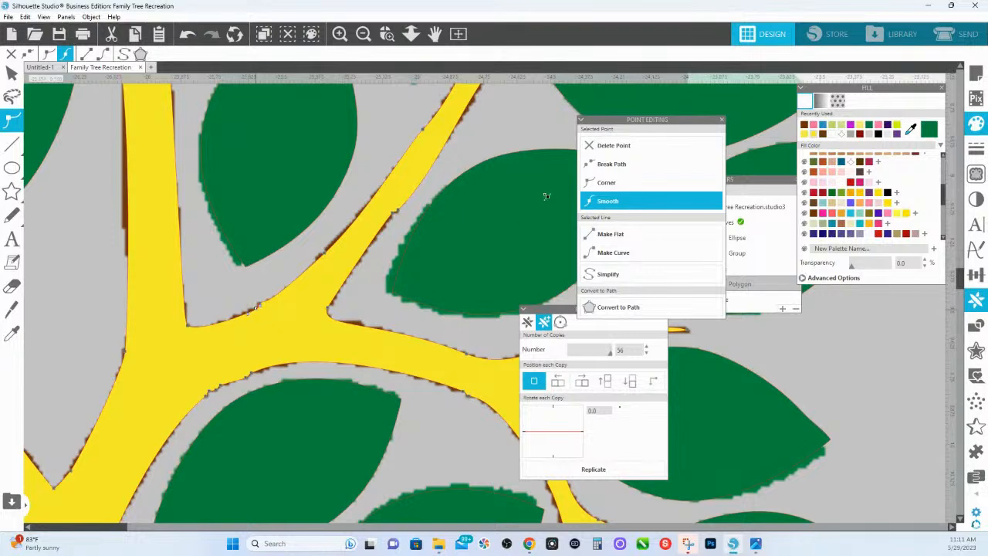
{"action": "left_click", "coordinate": [611, 150]}
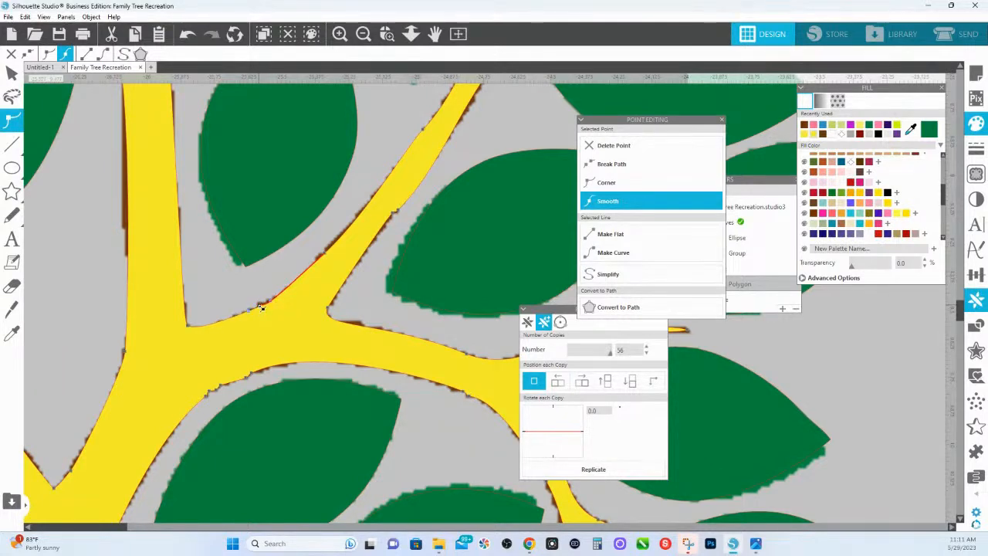
Delete the surplus points where the right limb's underside leaves the trunk and reshape the curve down the trunk to the image
{"action": "left_click", "coordinate": [206, 388]}
{"action": "left_click", "coordinate": [645, 147]}
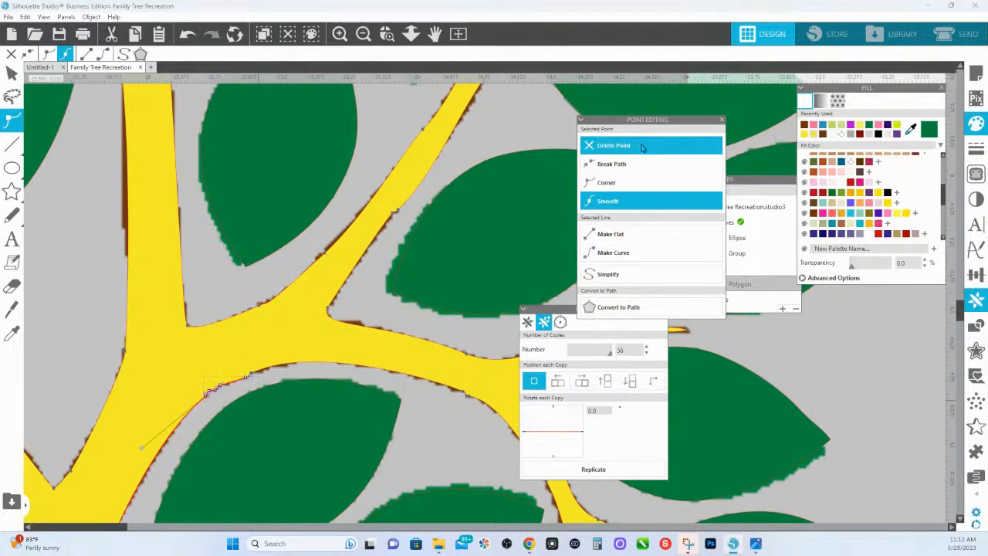
{"action": "left_click", "coordinate": [249, 377]}
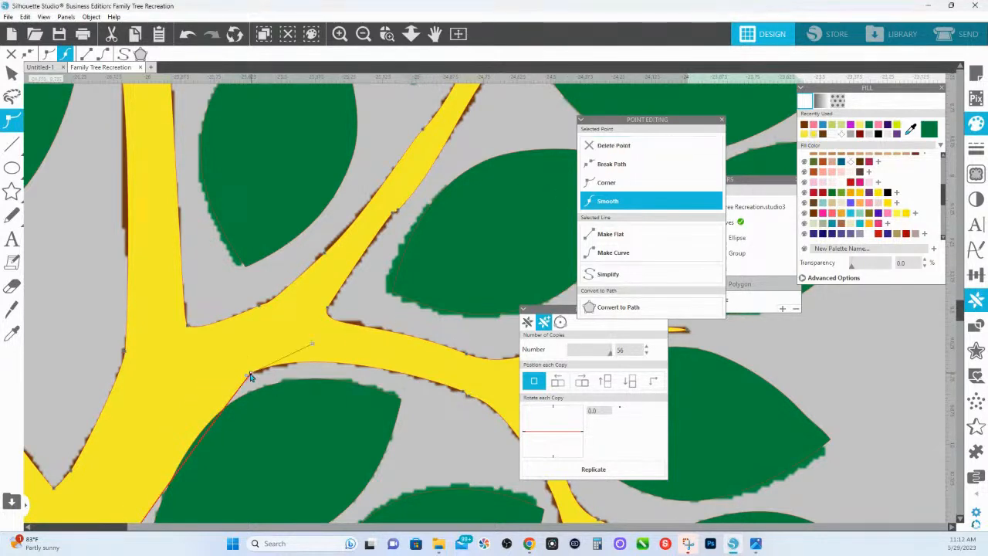
{"action": "left_click_drag", "start_coordinate": [249, 376], "coordinate": [142, 439]}
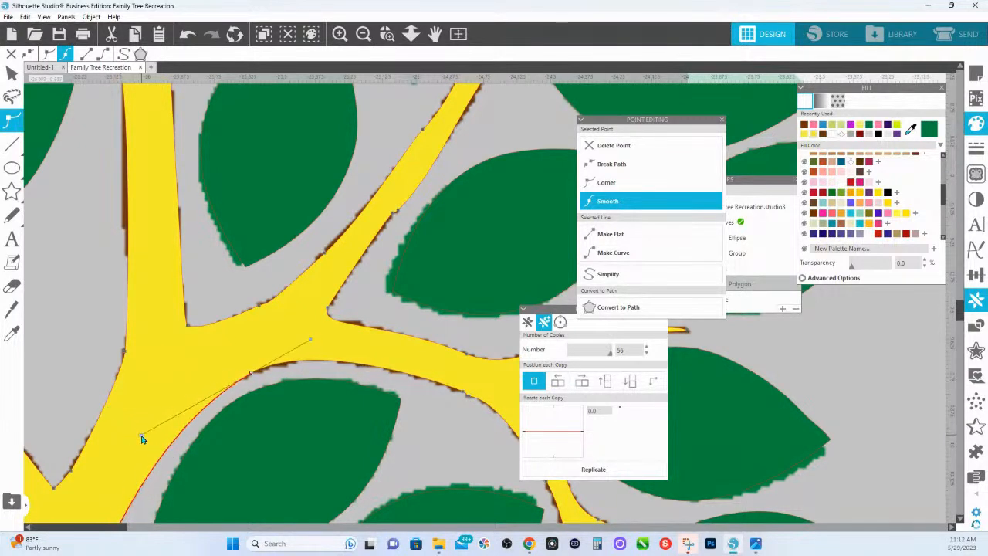
Add a point farther along the right limb's underside and adjust its curve handles so the edge follows the image
{"action": "left_click", "coordinate": [255, 374]}
{"action": "left_click_drag", "start_coordinate": [255, 374], "coordinate": [291, 363]}
{"action": "left_click", "coordinate": [251, 377]}
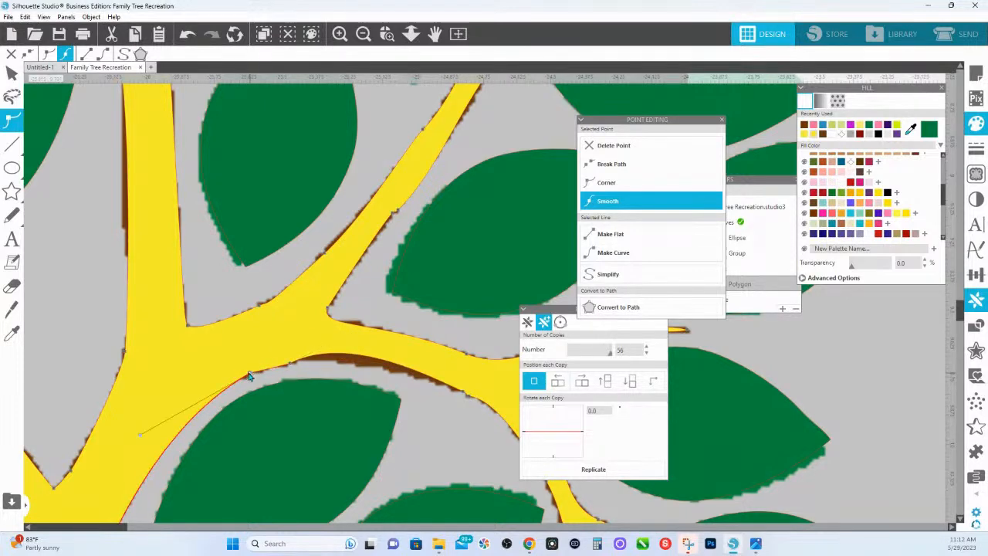
{"action": "left_click", "coordinate": [290, 365]}
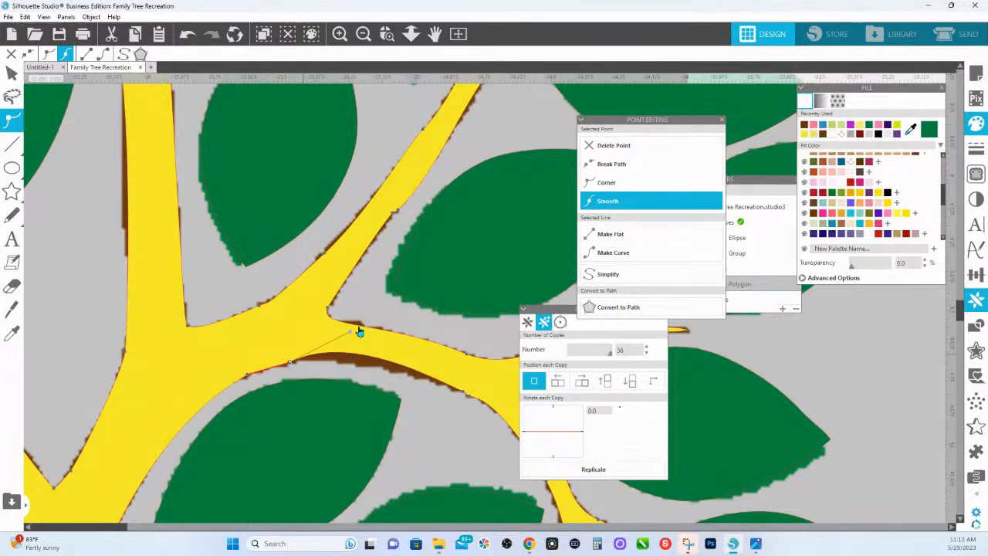
{"action": "left_click_drag", "start_coordinate": [347, 334], "coordinate": [373, 362]}
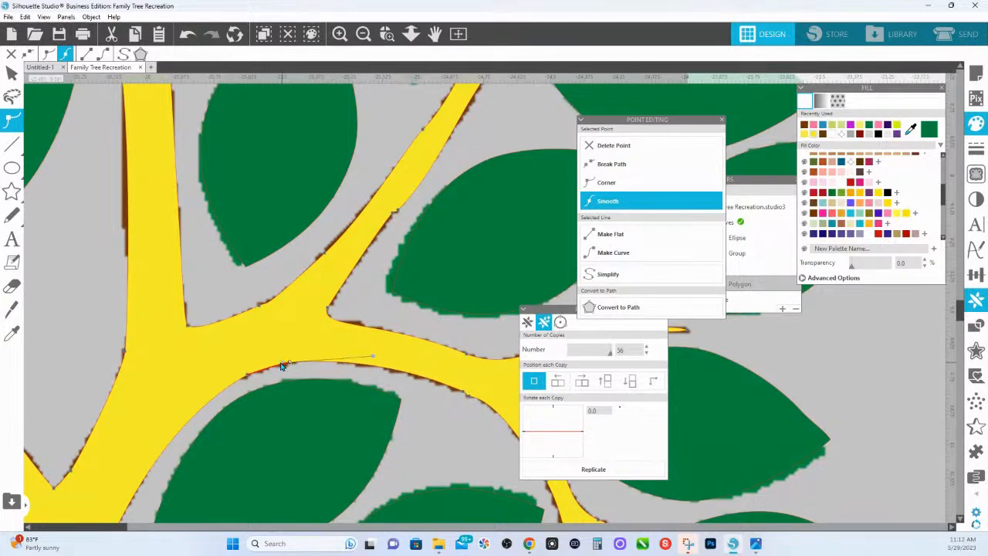
{"action": "left_click_drag", "start_coordinate": [282, 366], "coordinate": [281, 364]}
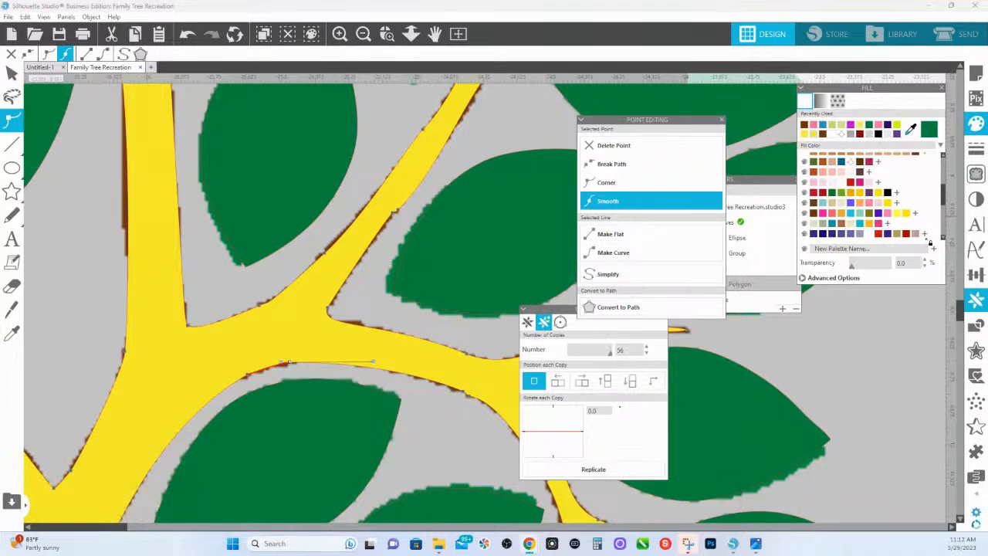
Fit the right limb's upper edge to the image between the main stem and the diagonal branch
{"action": "left_click", "coordinate": [410, 35]}
{"action": "left_click_drag", "start_coordinate": [360, 296], "coordinate": [358, 226]}
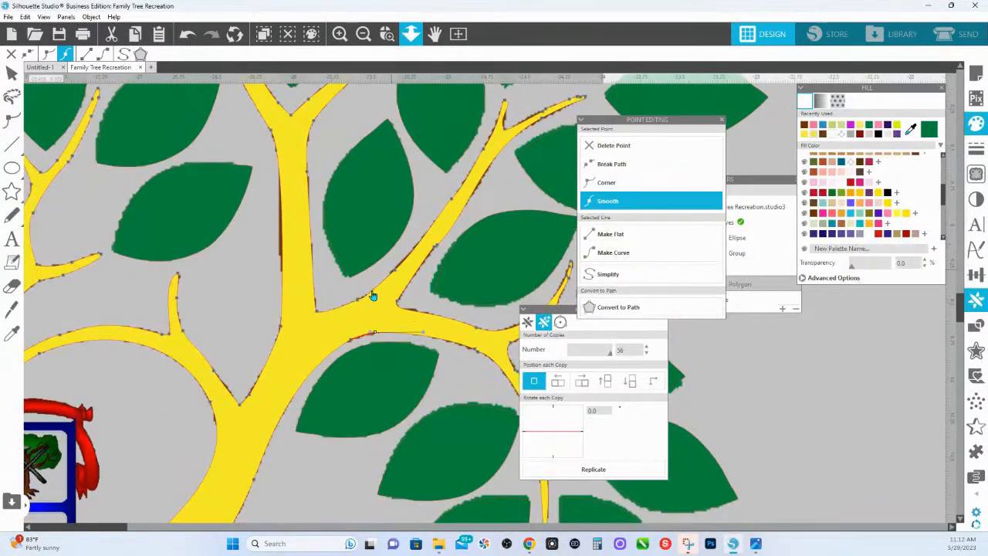
{"action": "left_click", "coordinate": [359, 301]}
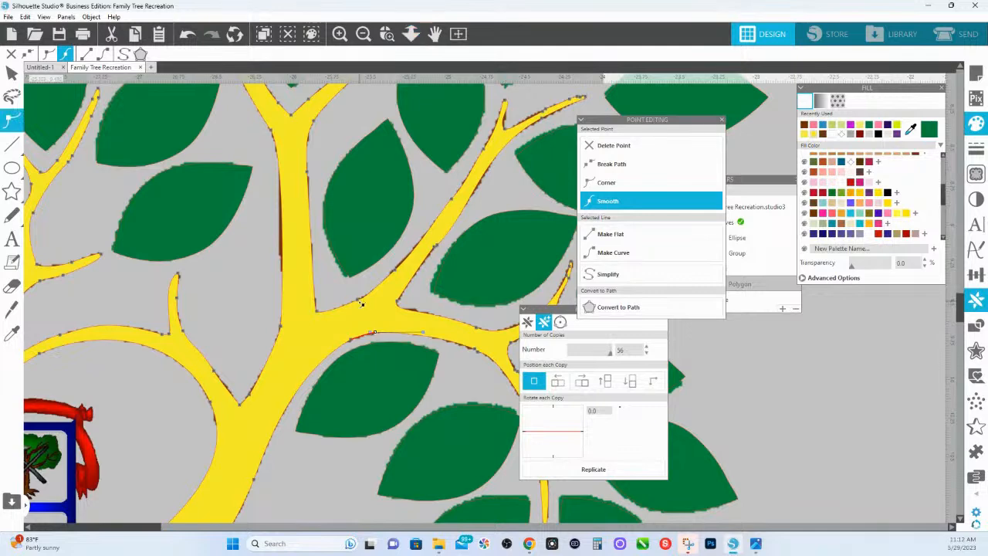
{"action": "left_click", "coordinate": [361, 302]}
Fit the diagonal branch's underside near its fork with the right limb and make the fork point a corner
{"action": "left_click_drag", "start_coordinate": [379, 260], "coordinate": [335, 333]}
{"action": "left_click", "coordinate": [372, 324]}
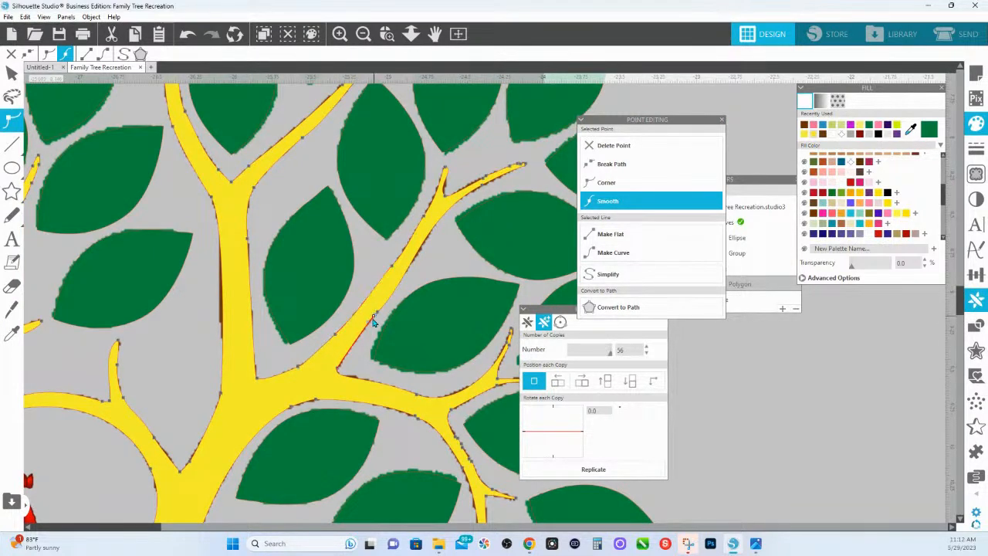
{"action": "left_click", "coordinate": [336, 372]}
{"action": "left_click_drag", "start_coordinate": [331, 382], "coordinate": [350, 375]}
{"action": "left_click", "coordinate": [606, 182]}
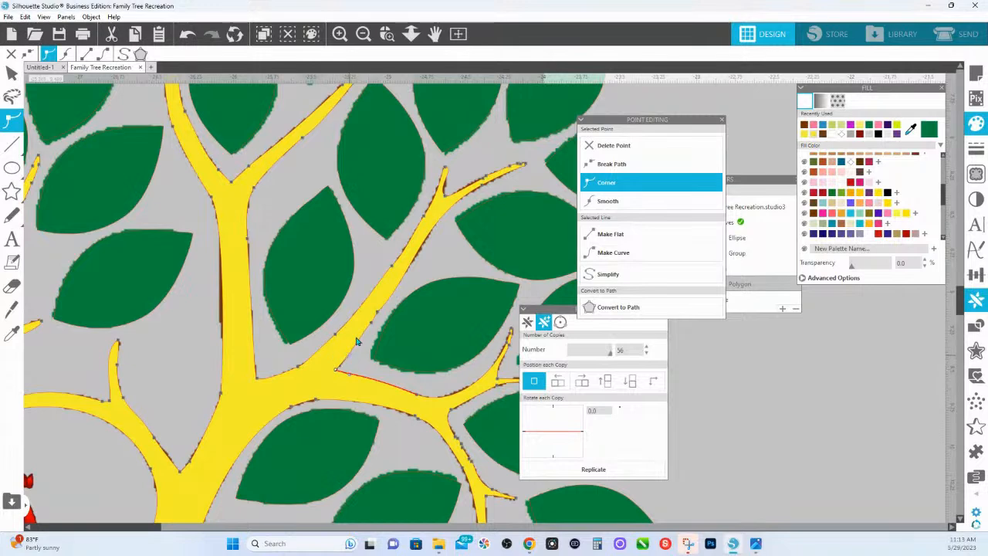
Delete the surplus point on the diagonal branch's underside and fit the next point farther up that edge to the image
{"action": "left_click", "coordinate": [376, 313]}
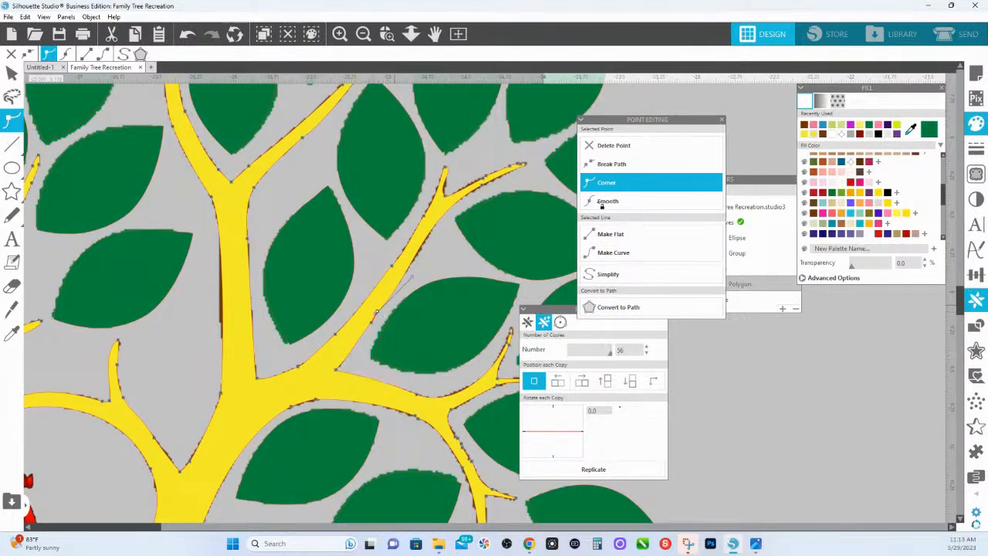
{"action": "left_click", "coordinate": [621, 147]}
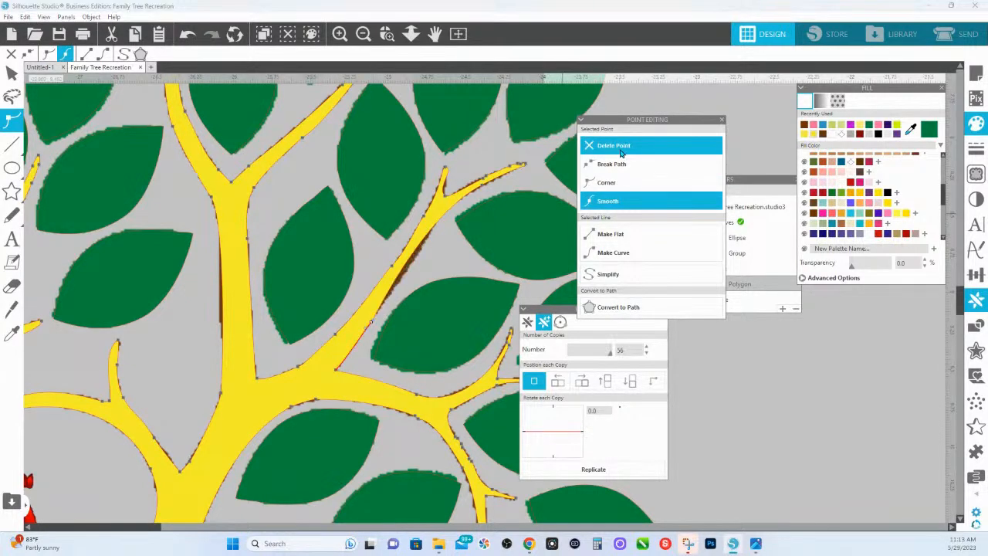
{"action": "left_click", "coordinate": [421, 255]}
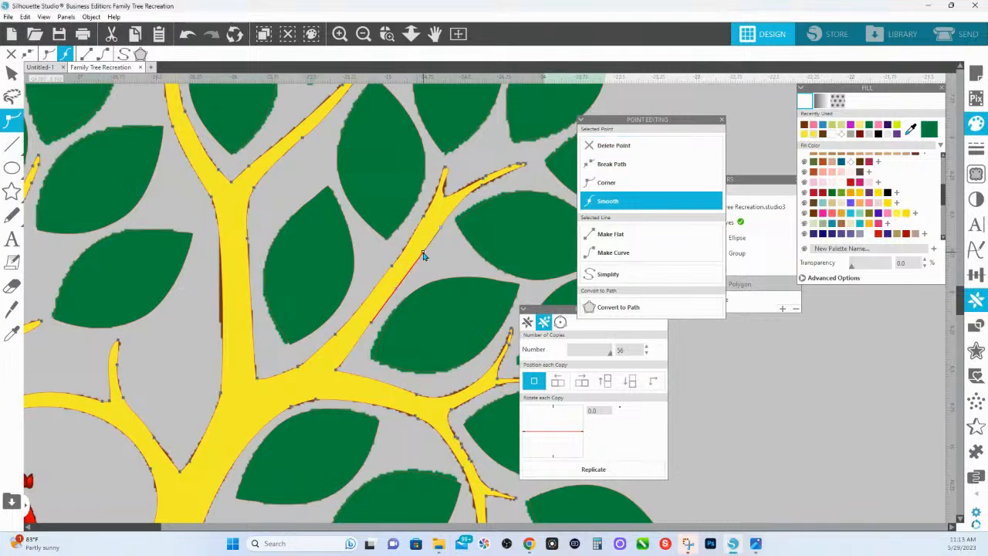
Fit the diagonal branch's upper edge and its short upright twig to the image, deleting the surplus points there
{"action": "left_click", "coordinate": [393, 268]}
{"action": "left_click", "coordinate": [434, 199]}
{"action": "left_click", "coordinate": [445, 167]}
{"action": "left_click_drag", "start_coordinate": [456, 169], "coordinate": [452, 169]}
{"action": "left_click", "coordinate": [442, 195]}
{"action": "left_click_drag", "start_coordinate": [435, 192], "coordinate": [445, 190]}
{"action": "key", "text": "Delete"}
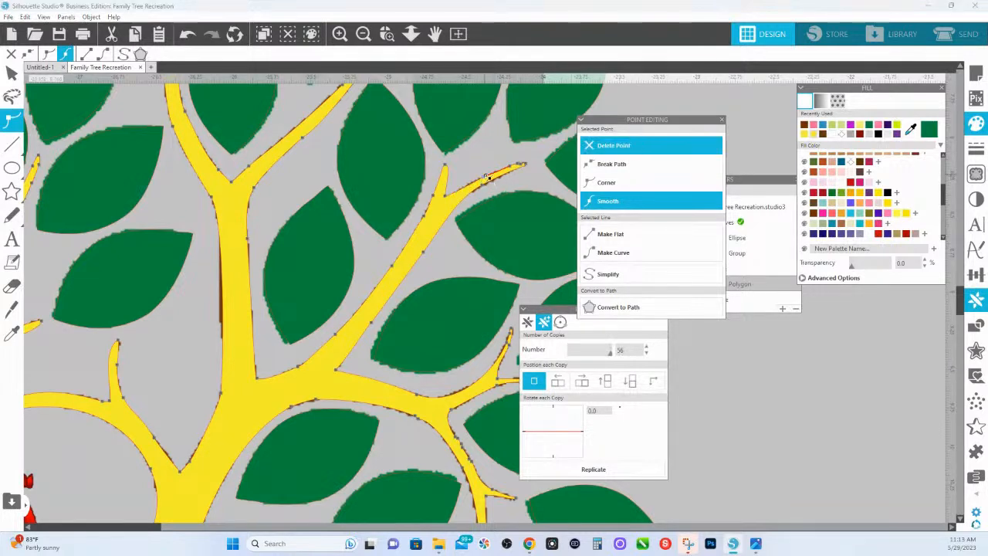
Turn the upper edge of the diagonal branch's outer twig into a curve and fit the point on the twig's underside
{"action": "left_click", "coordinate": [484, 176]}
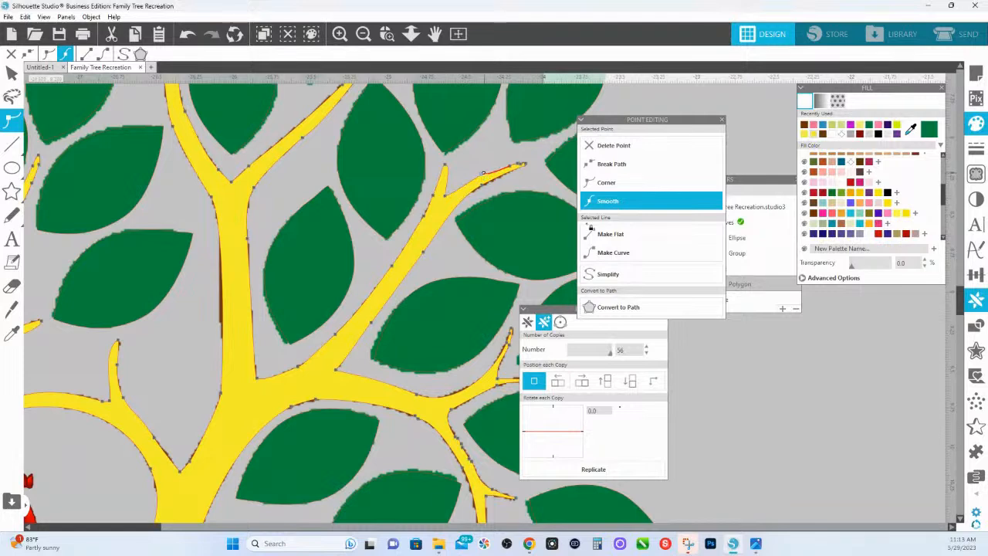
{"action": "left_click", "coordinate": [608, 260]}
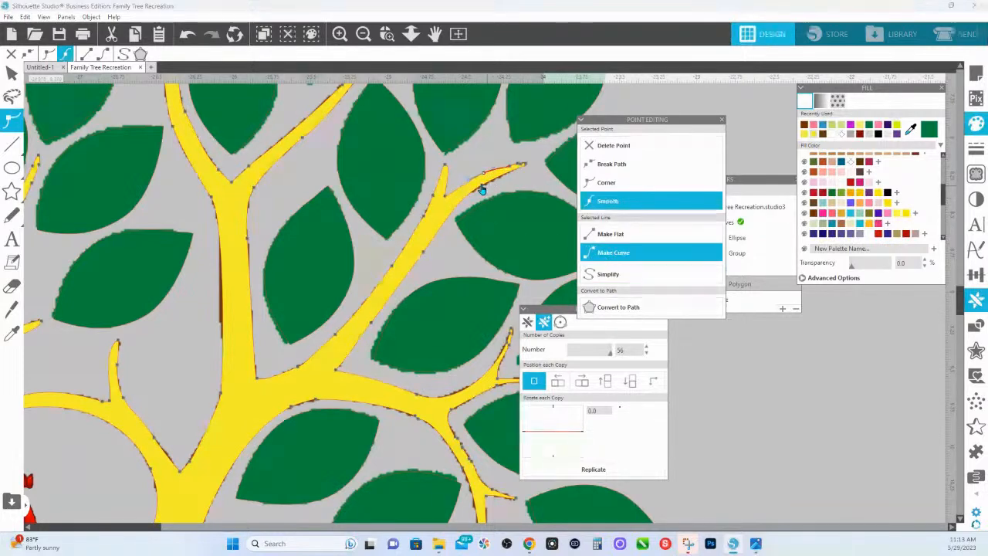
{"action": "left_click", "coordinate": [479, 193]}
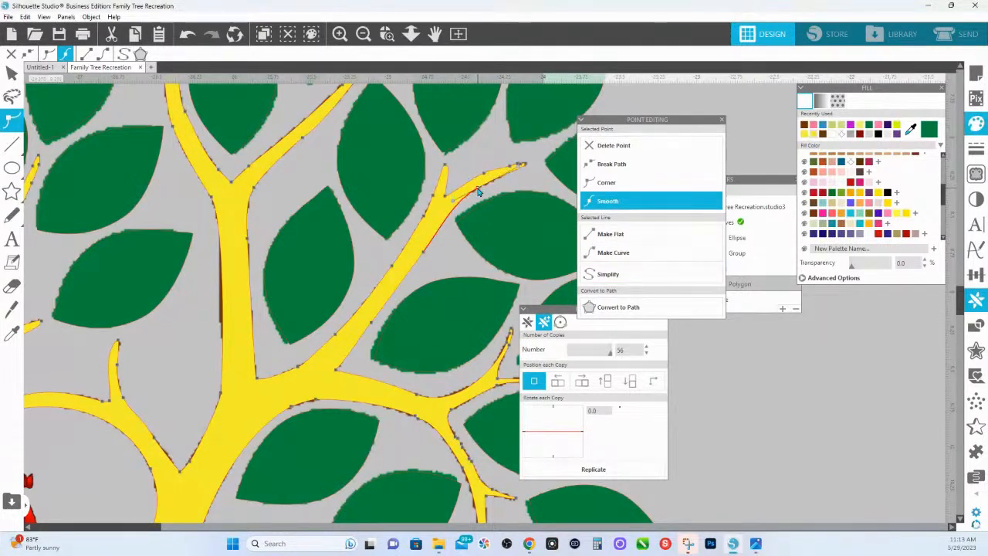
Reposition the points along the diagonal branch's underside below the outer twig so the edge follows the image
{"action": "left_click", "coordinate": [417, 254]}
{"action": "mouse_move", "coordinate": [418, 252]}
{"action": "left_mouse_down"}
{"action": "mouse_move", "coordinate": [419, 241]}
{"action": "mouse_move", "coordinate": [413, 264]}
{"action": "left_mouse_up"}
{"action": "left_click", "coordinate": [428, 240]}
{"action": "left_click", "coordinate": [415, 263]}
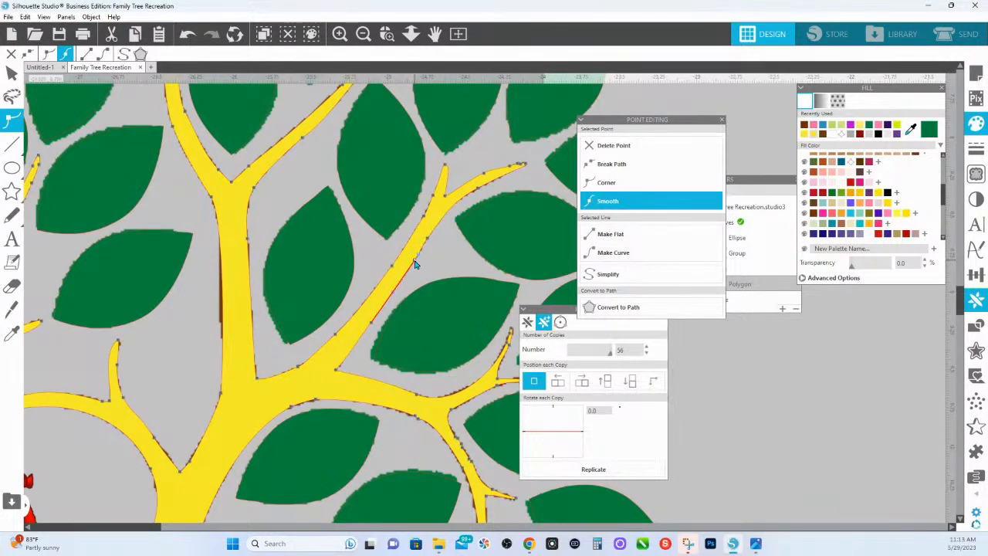
Delete the surplus points toward the outer twig's end and make its tip point a corner
{"action": "left_click", "coordinate": [487, 176]}
{"action": "left_click", "coordinate": [628, 147]}
{"action": "left_click", "coordinate": [601, 151]}
{"action": "left_click", "coordinate": [608, 183]}
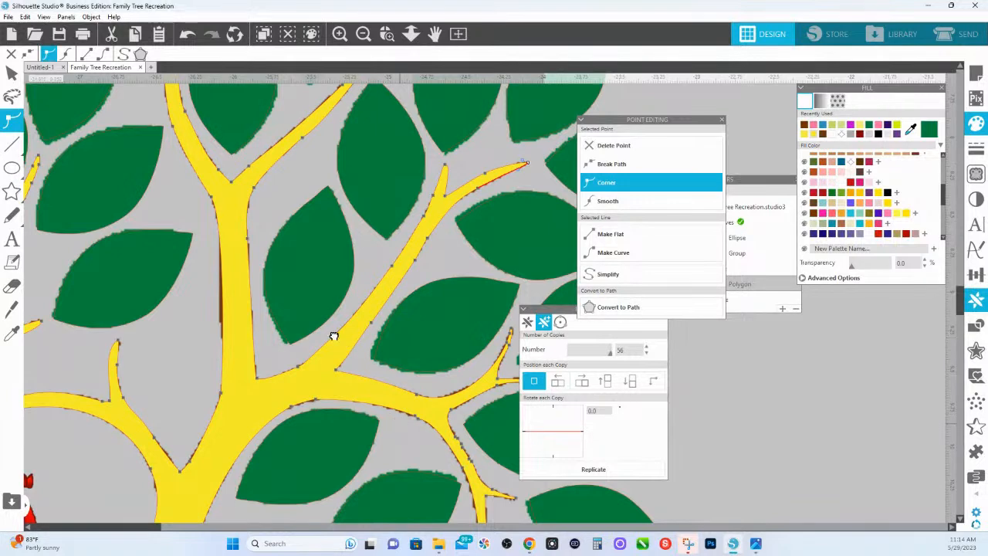
Delete the surplus points on the small upright twig at the far end of the right limb
{"action": "left_click_drag", "start_coordinate": [343, 345], "coordinate": [212, 278]}
{"action": "left_click", "coordinate": [318, 199]}
{"action": "left_click", "coordinate": [320, 194]}
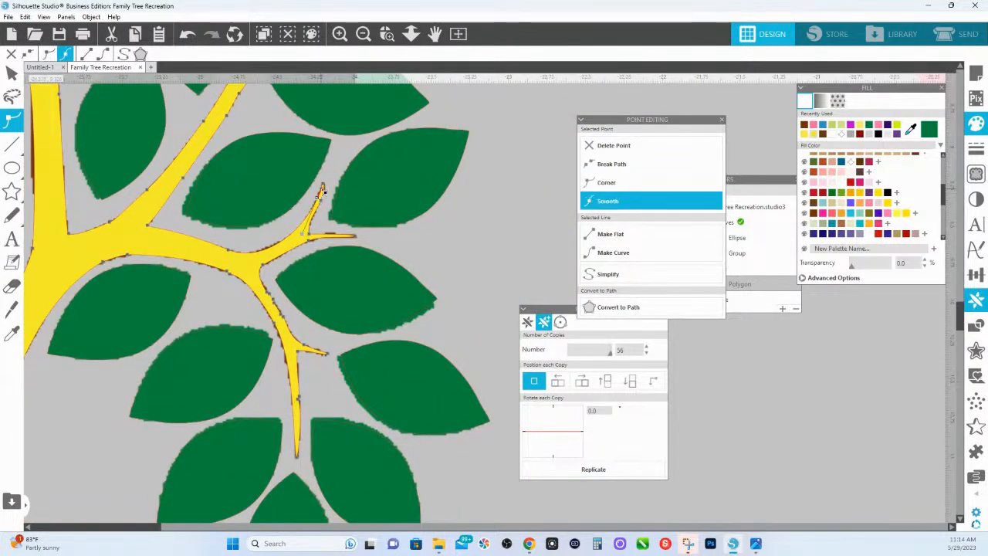
{"action": "left_click", "coordinate": [613, 146]}
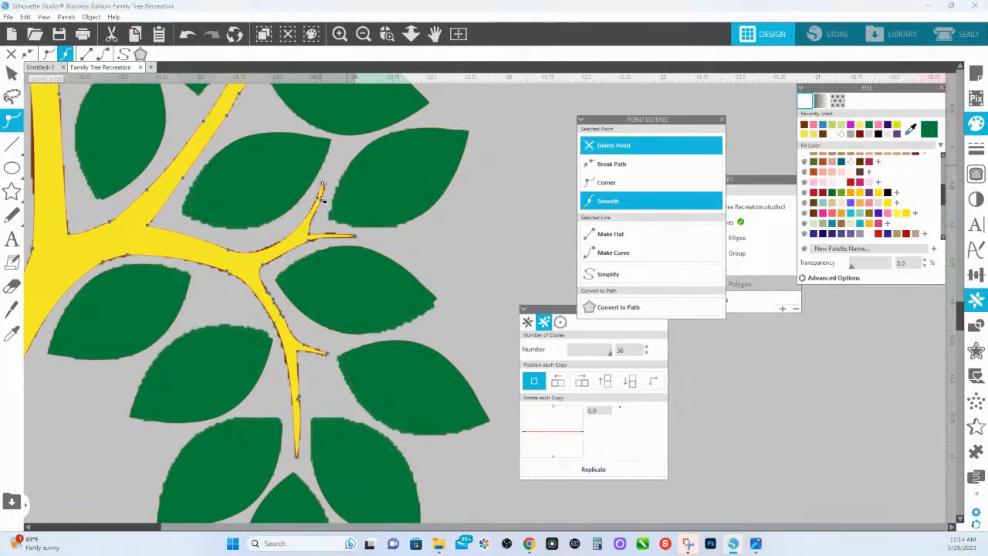
{"action": "key", "text": "Delete"}
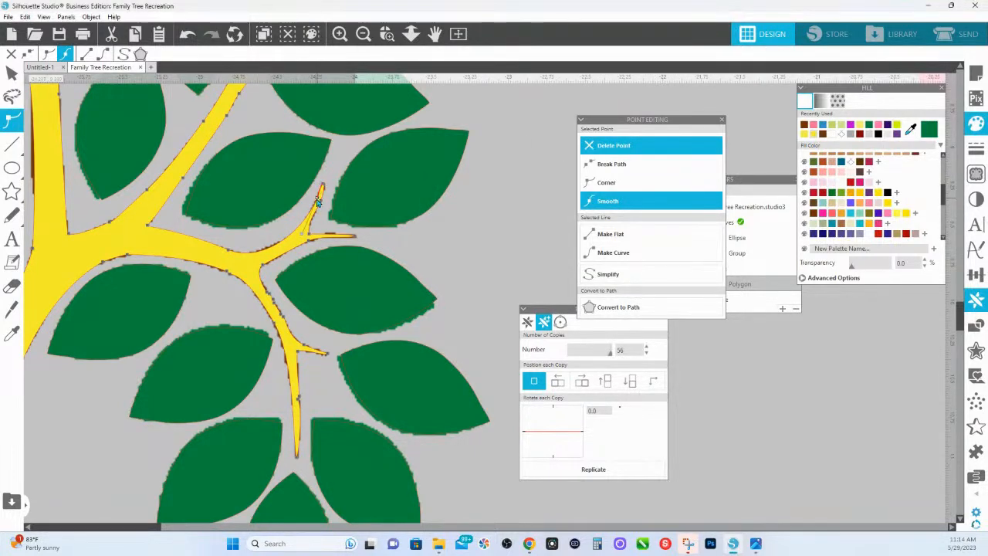
Reshape the limb's upper edge leading into the small upright twig and adjust the curve at the twig's crotch
{"action": "left_click", "coordinate": [229, 253]}
{"action": "left_click", "coordinate": [270, 252]}
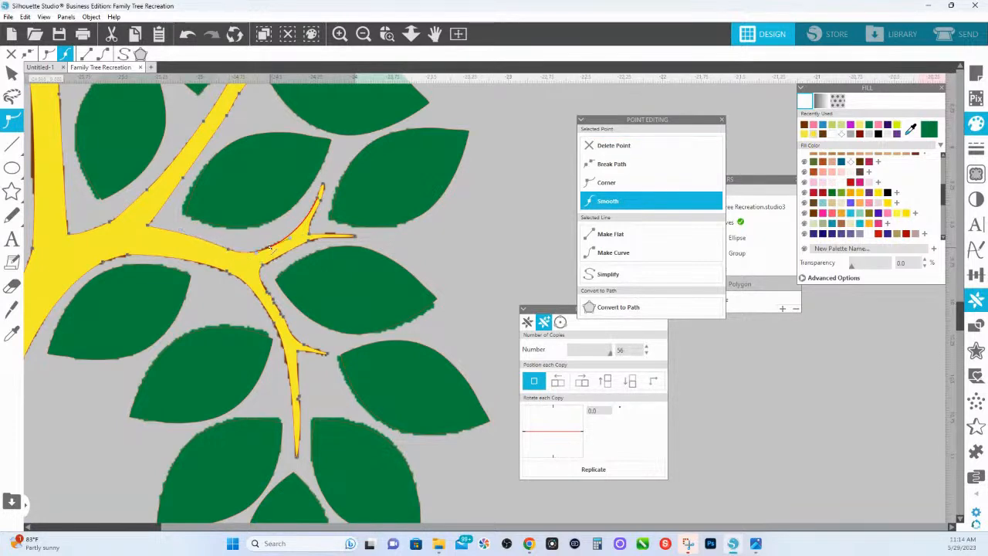
{"action": "left_click", "coordinate": [309, 230]}
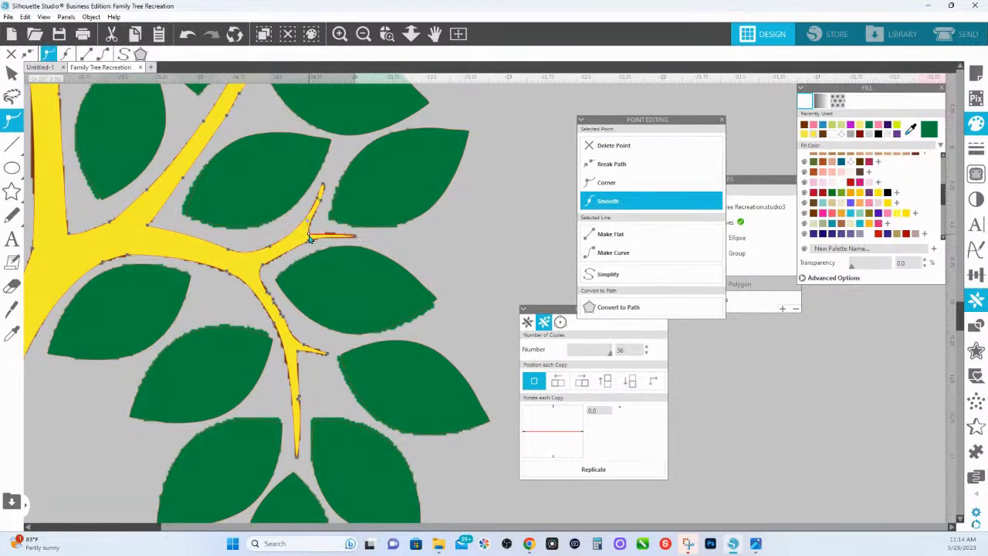
{"action": "left_click_drag", "start_coordinate": [308, 220], "coordinate": [303, 219]}
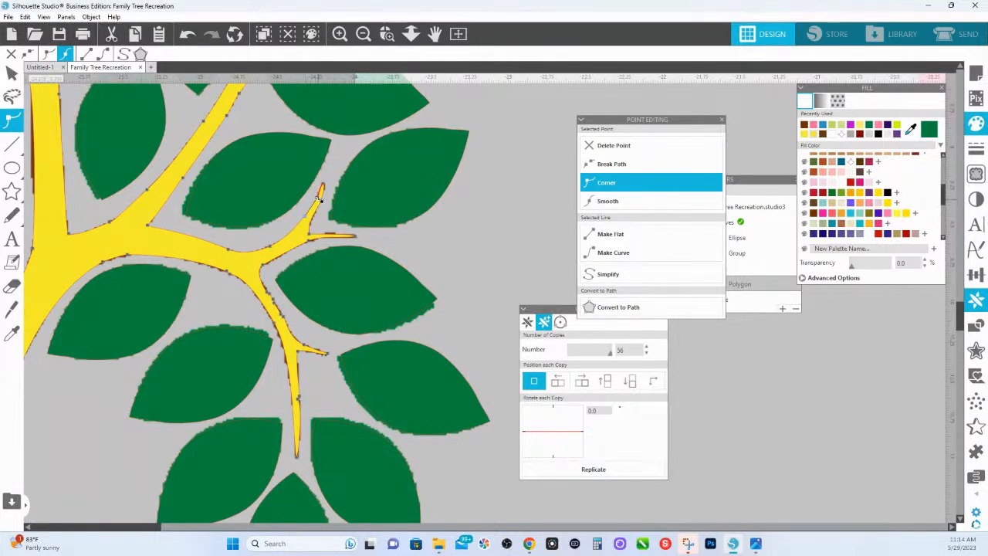
Fit the upper edge and underside of the short horizontal twig beside the upright twig to the image
{"action": "left_click", "coordinate": [311, 236]}
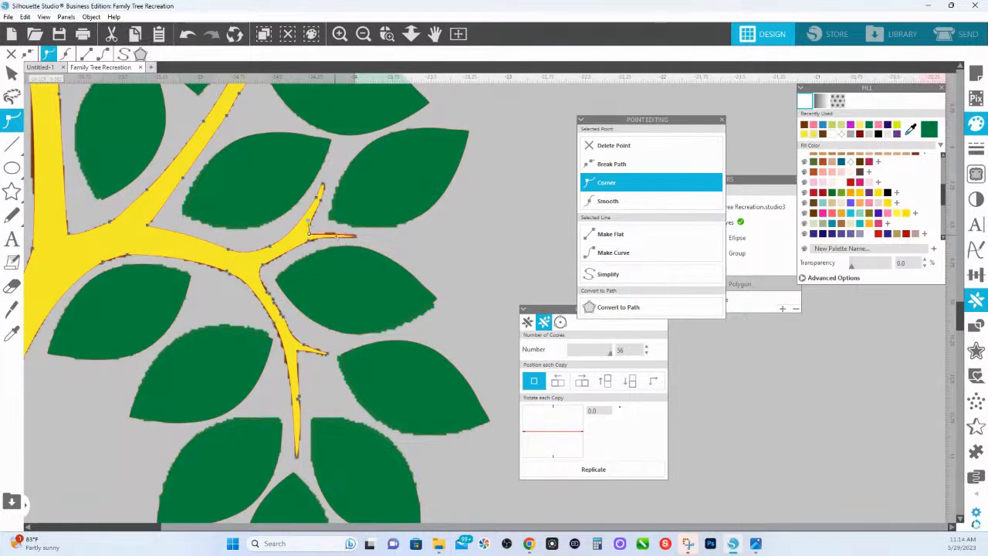
{"action": "left_click", "coordinate": [335, 235]}
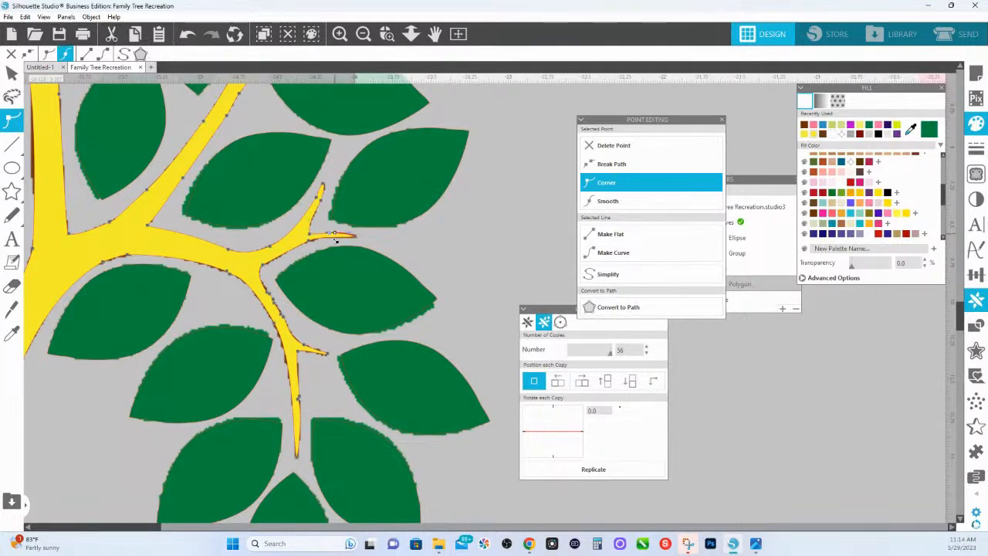
{"action": "left_click", "coordinate": [334, 241]}
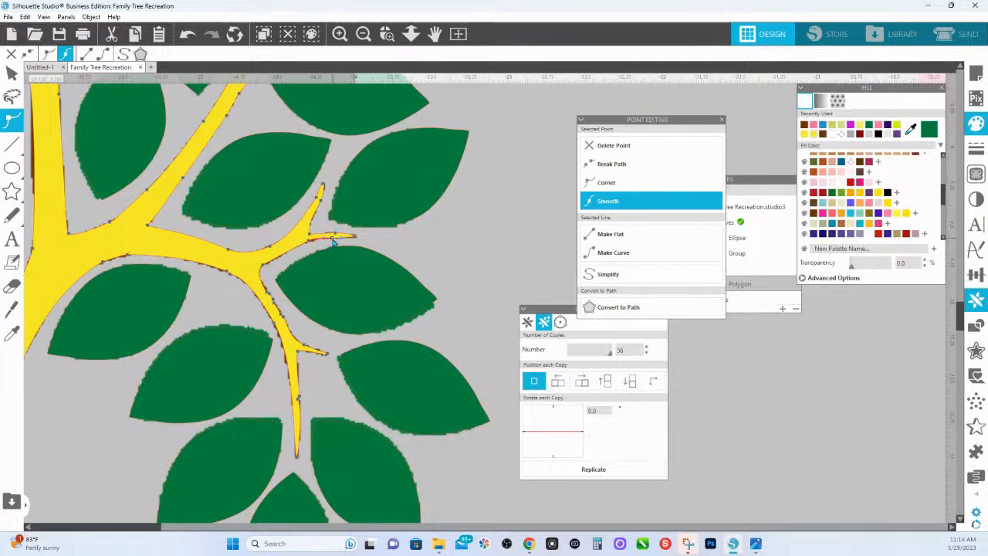
{"action": "left_click", "coordinate": [310, 241]}
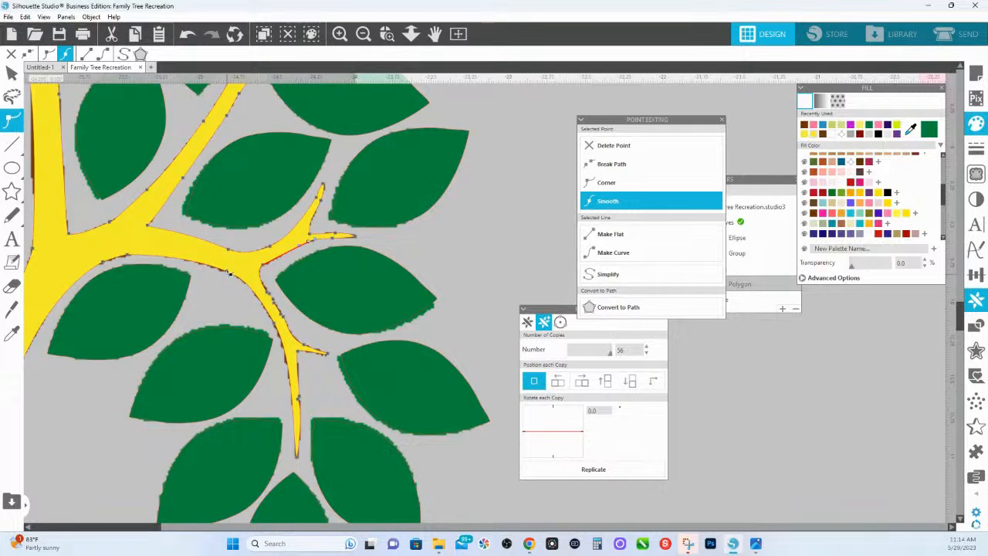
Clean up the points on the right limb's underside just before it bends into the drooping branch
{"action": "left_click", "coordinate": [229, 270]}
{"action": "left_click", "coordinate": [600, 147]}
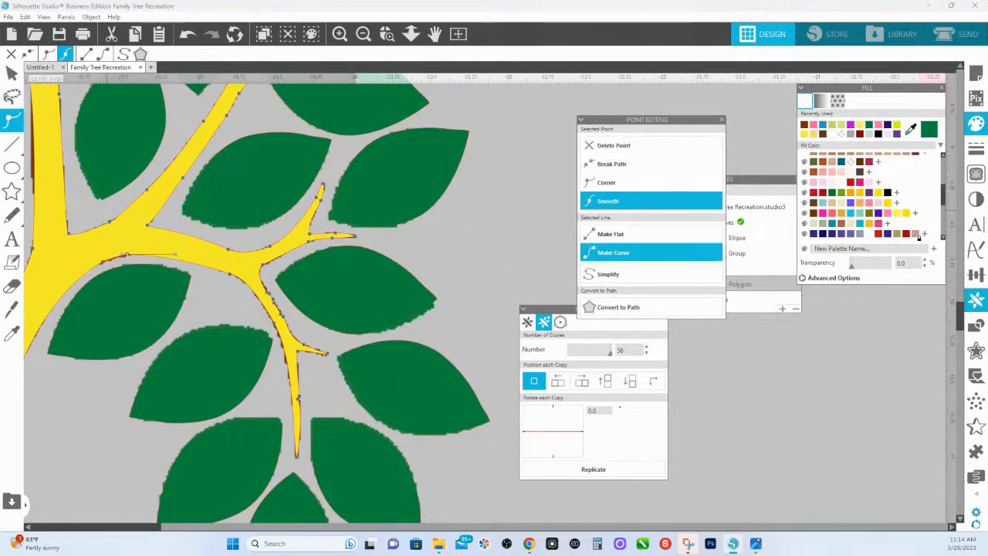
{"action": "left_click", "coordinate": [615, 145]}
{"action": "key", "text": "ctrl+z"}
{"action": "left_click", "coordinate": [232, 274]}
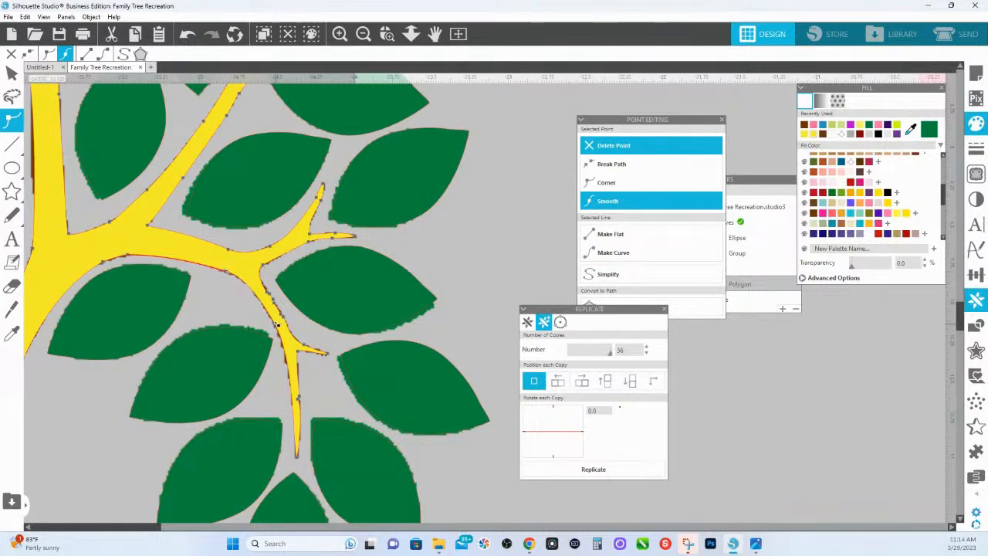
Fit the drooping branch's inner edge to the image and clean up the surplus points toward its tip
{"action": "left_click", "coordinate": [275, 324]}
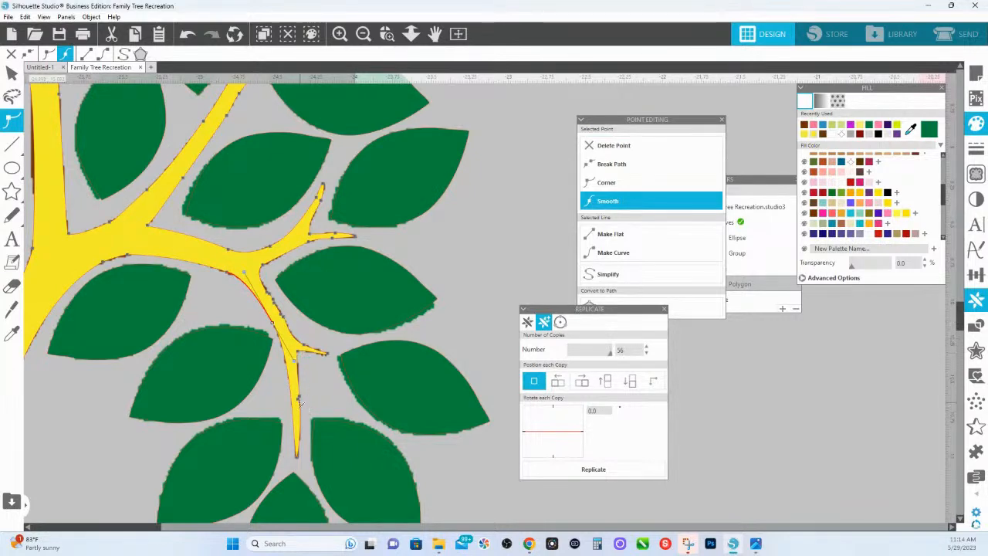
{"action": "left_click", "coordinate": [296, 454]}
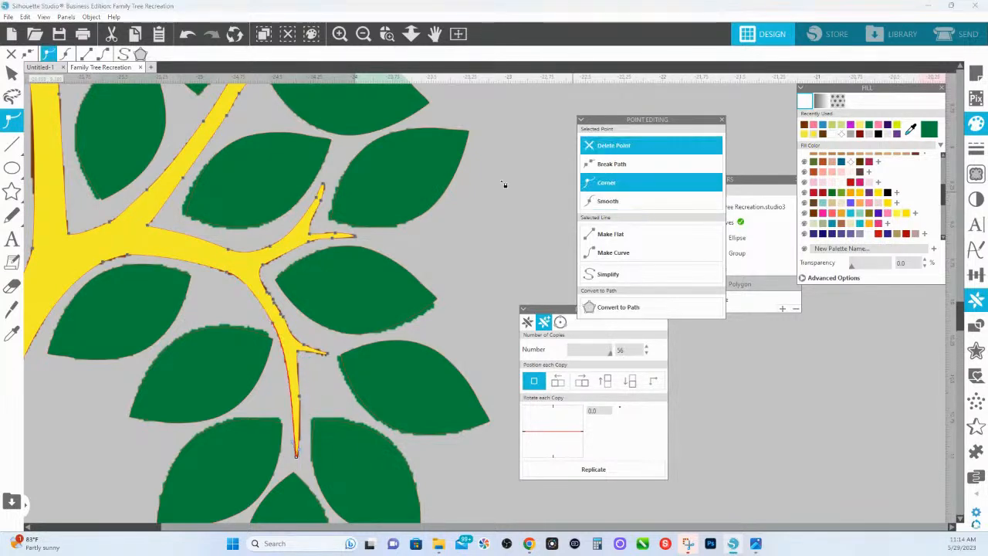
{"action": "left_click", "coordinate": [300, 400]}
Delete the surplus points on the drooping branch's outer edge above its side twig and fit that edge to the image
{"action": "left_click", "coordinate": [305, 348]}
{"action": "left_click", "coordinate": [287, 324]}
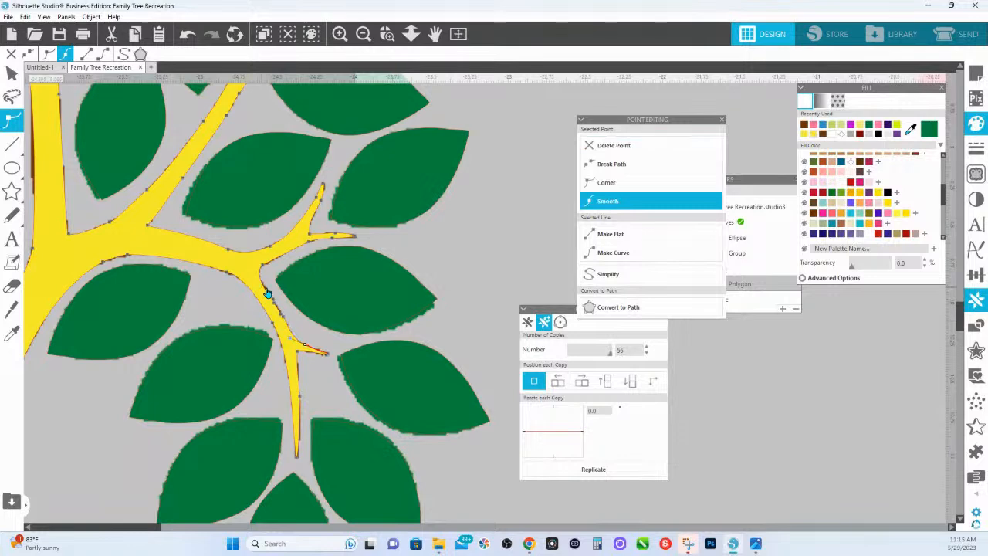
{"action": "left_click", "coordinate": [594, 147]}
{"action": "left_click_drag", "start_coordinate": [264, 278], "coordinate": [261, 278]}
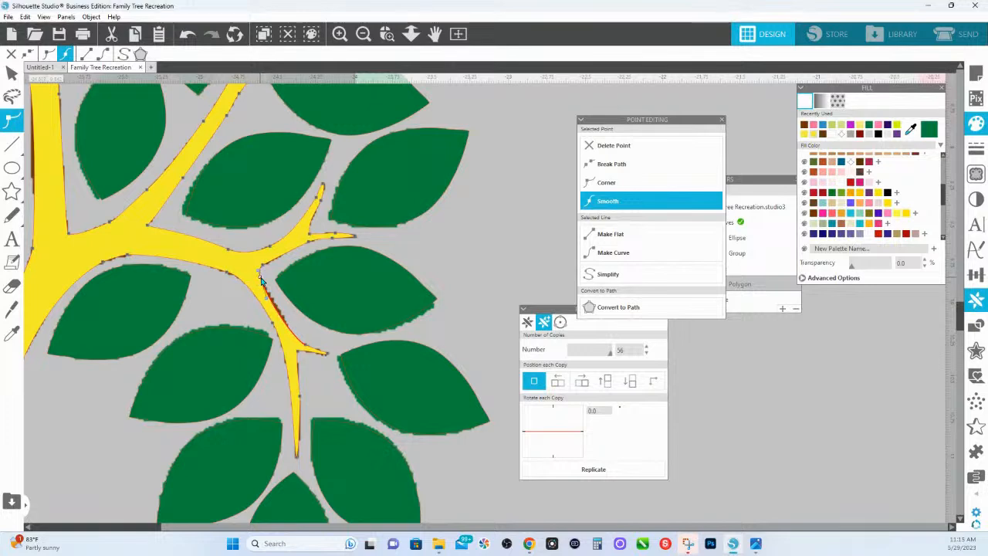
{"action": "left_click", "coordinate": [281, 313]}
Finish point editing, select the whole traced tree and set its fill transparency to 100%
{"action": "left_click", "coordinate": [413, 33]}
{"action": "left_click", "coordinate": [315, 310]}
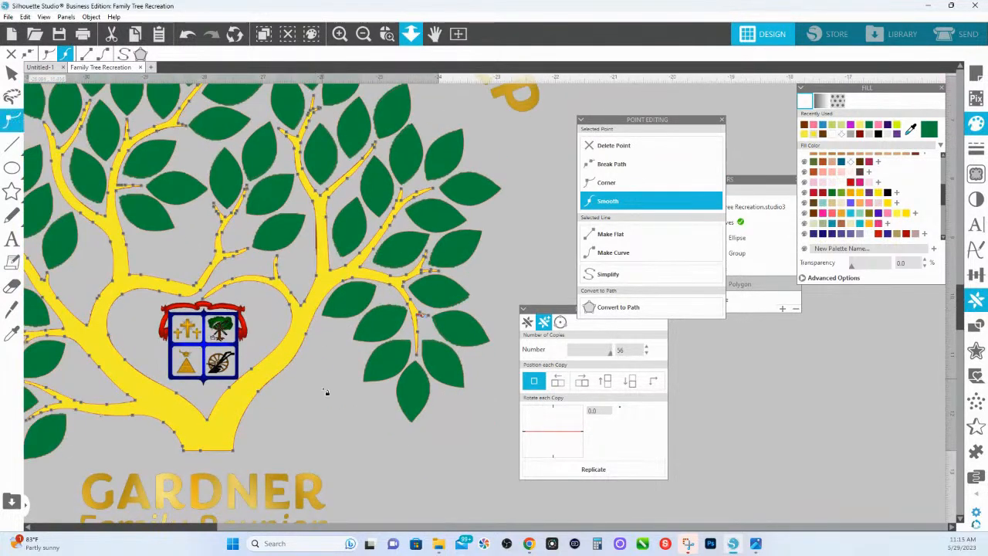
{"action": "left_click", "coordinate": [328, 392]}
{"action": "left_click", "coordinate": [269, 370]}
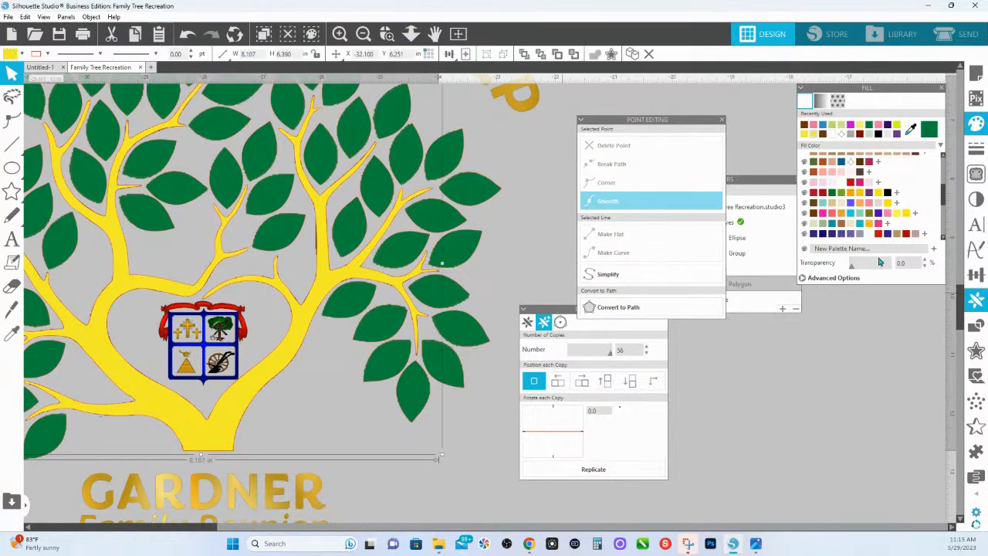
{"action": "left_click_drag", "start_coordinate": [852, 267], "coordinate": [943, 272]}
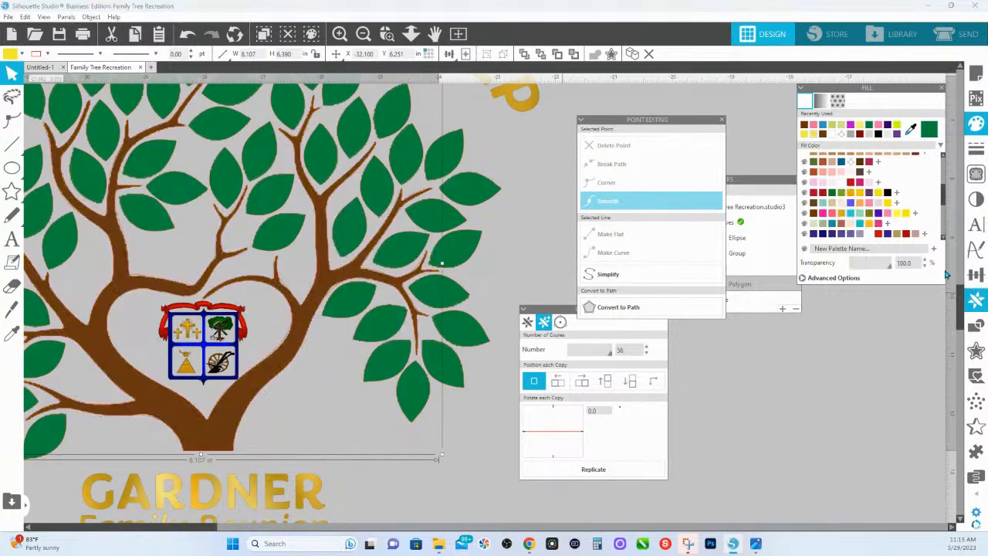
Fill the traced tree with the brown sampled from the underlying image and set the transparency to 0%
{"action": "left_click", "coordinate": [287, 361]}
{"action": "left_click_drag", "start_coordinate": [892, 269], "coordinate": [796, 273]}
Add a rounded-corner offset of 0.013 in around the brown traced tree and weld it to the tree
{"action": "left_click_drag", "start_coordinate": [300, 414], "coordinate": [456, 414]}
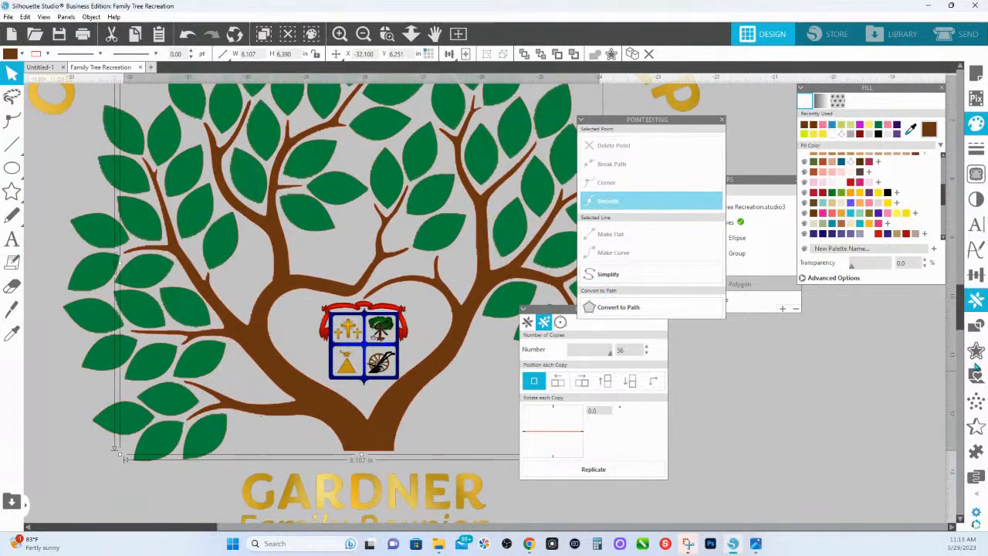
{"action": "left_click", "coordinate": [975, 351]}
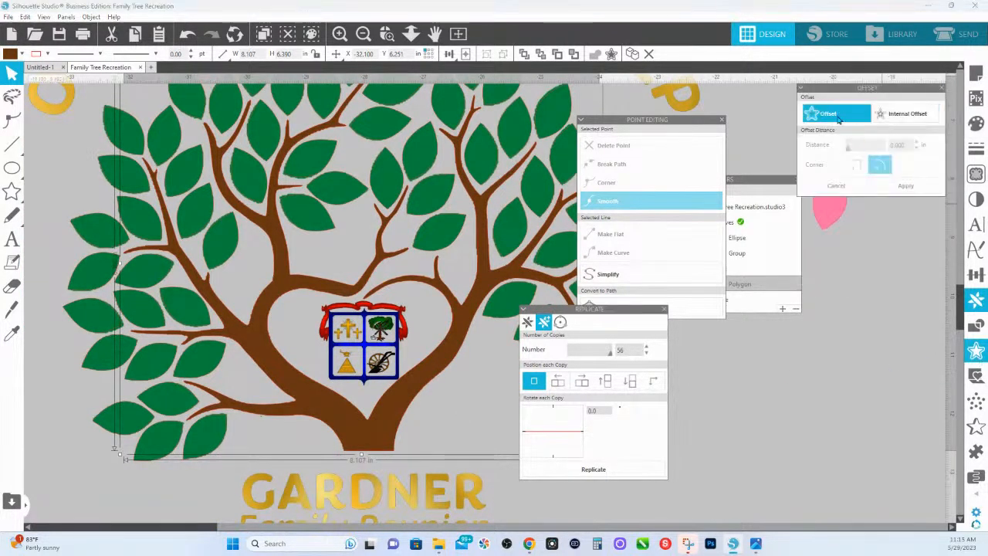
{"action": "left_click", "coordinate": [837, 119]}
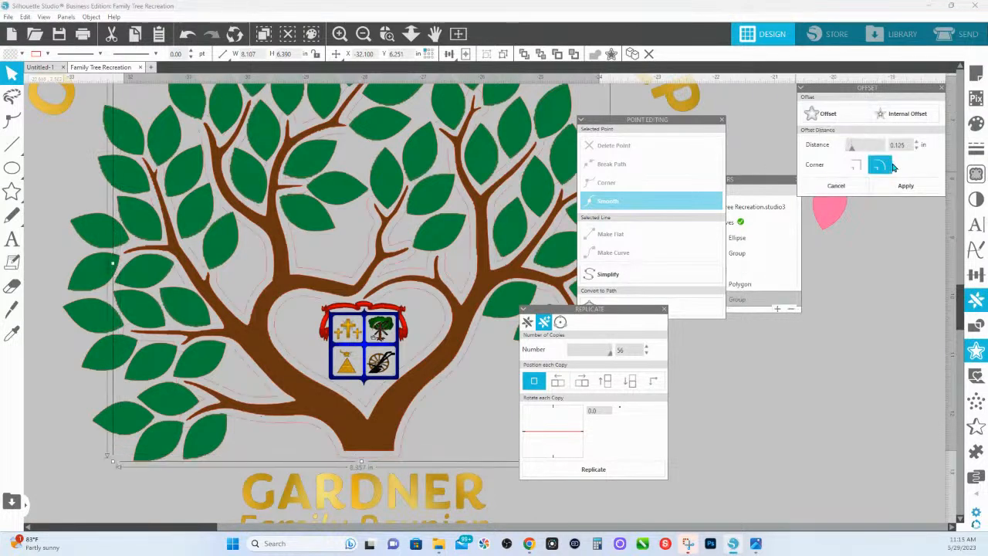
{"action": "left_click", "coordinate": [851, 147]}
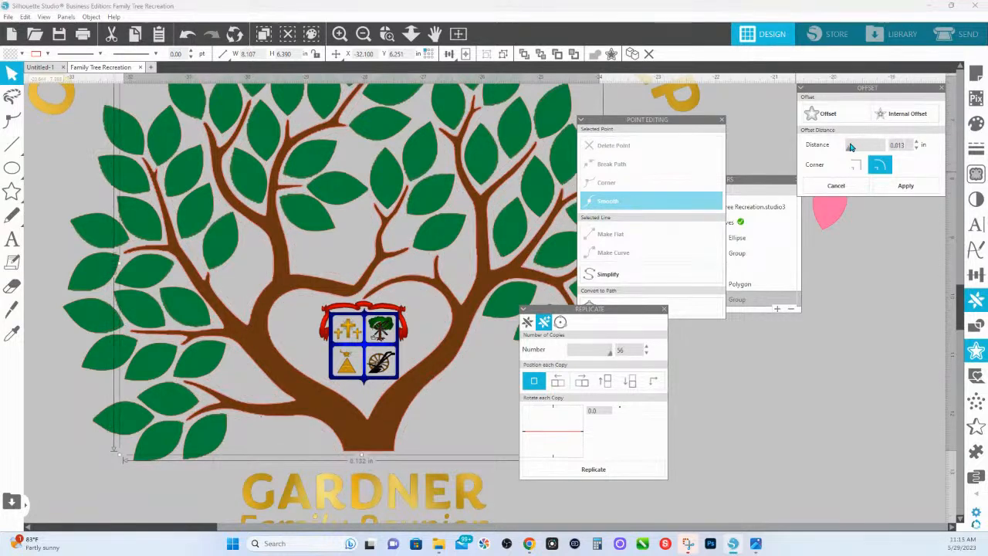
{"action": "left_click", "coordinate": [907, 188]}
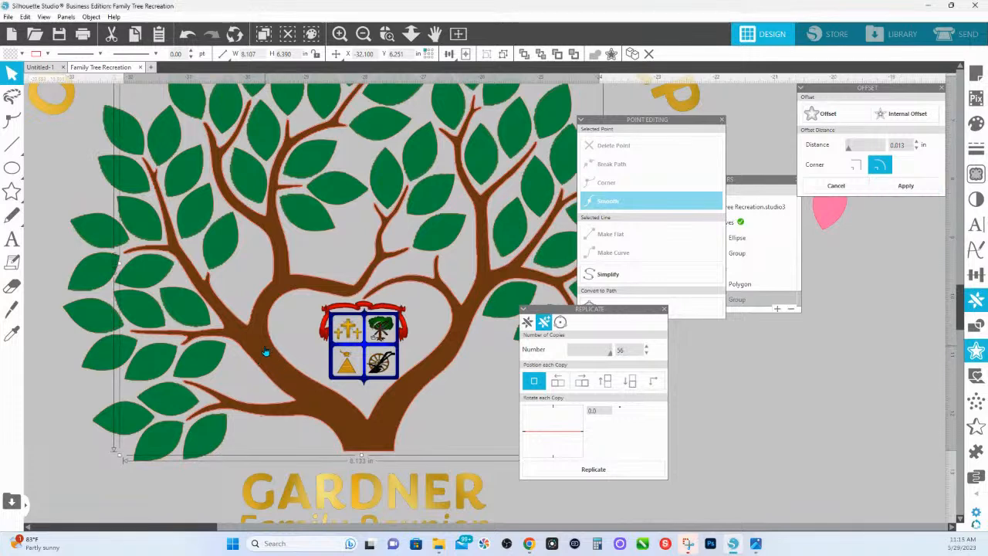
{"action": "left_click", "coordinate": [611, 56]}
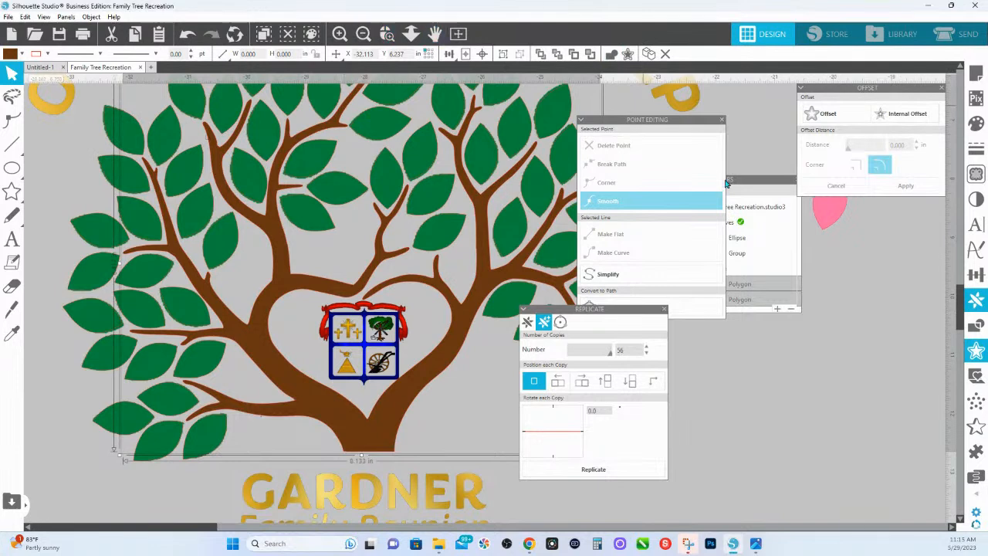
Hide the Base layer to inspect the recreated tree and leaves on their own, and show the layer again
{"action": "left_click", "coordinate": [755, 183]}
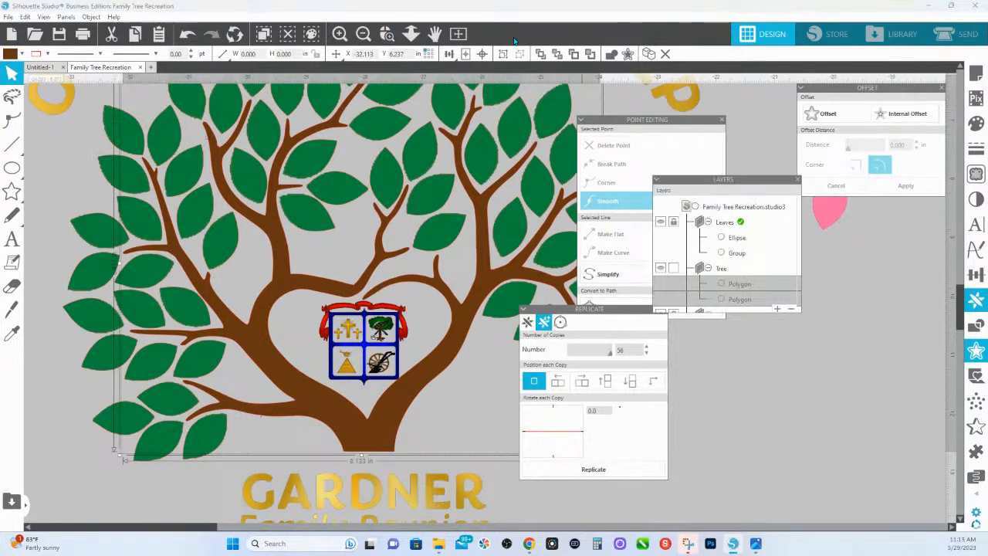
{"action": "scroll", "coordinate": [672, 293], "scroll_direction": "down", "scroll_amount": 1}
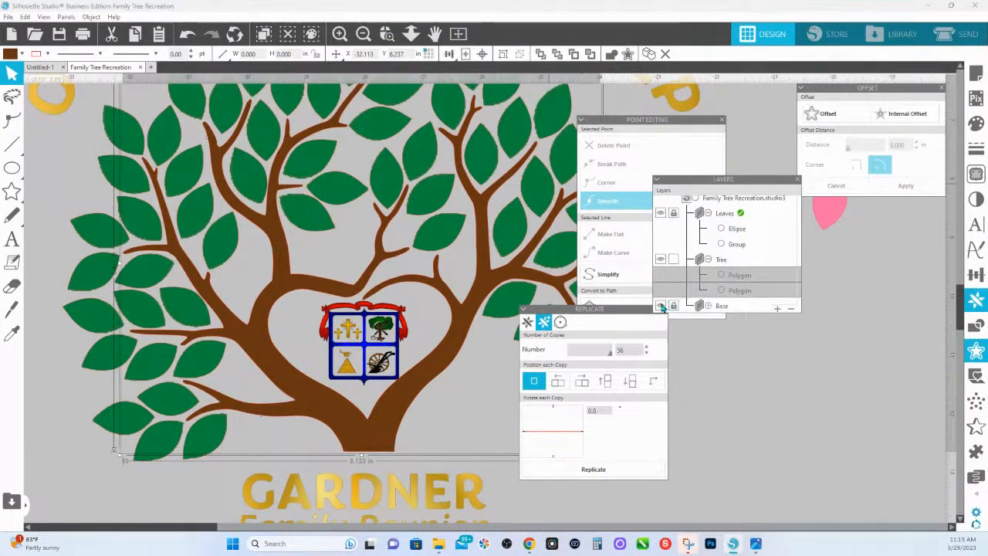
{"action": "left_click", "coordinate": [660, 306]}
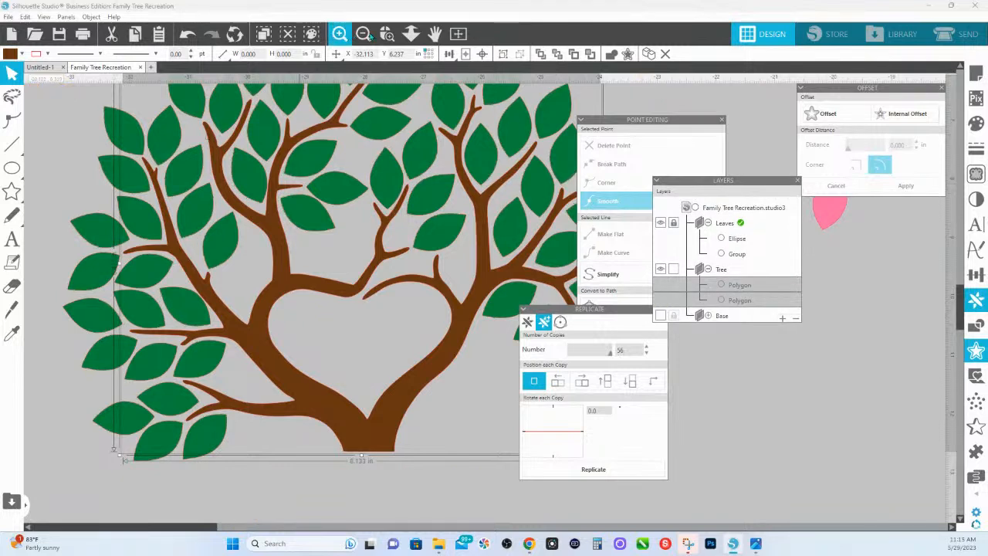
{"action": "left_click", "coordinate": [411, 33]}
{"action": "left_click_drag", "start_coordinate": [412, 110], "coordinate": [406, 145]}
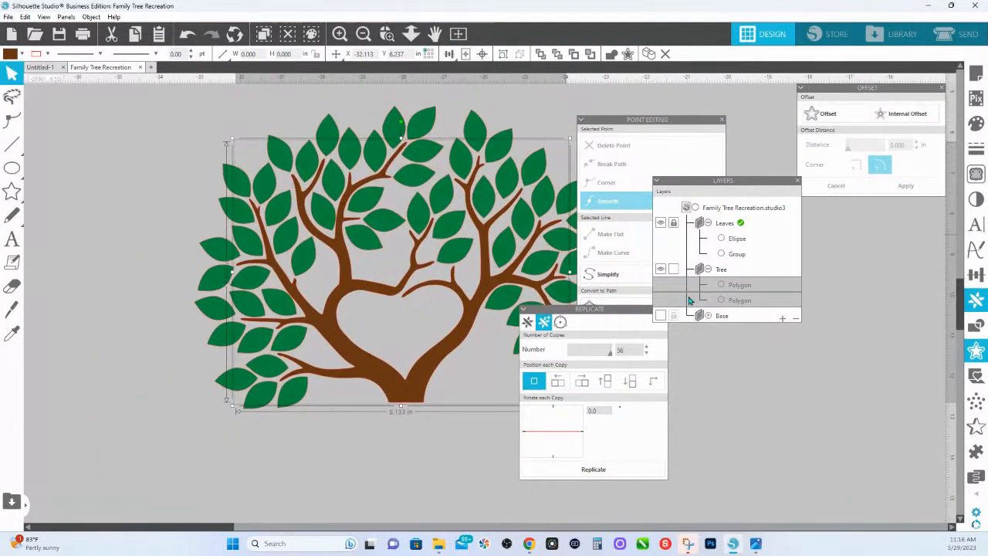
{"action": "left_click", "coordinate": [660, 315]}
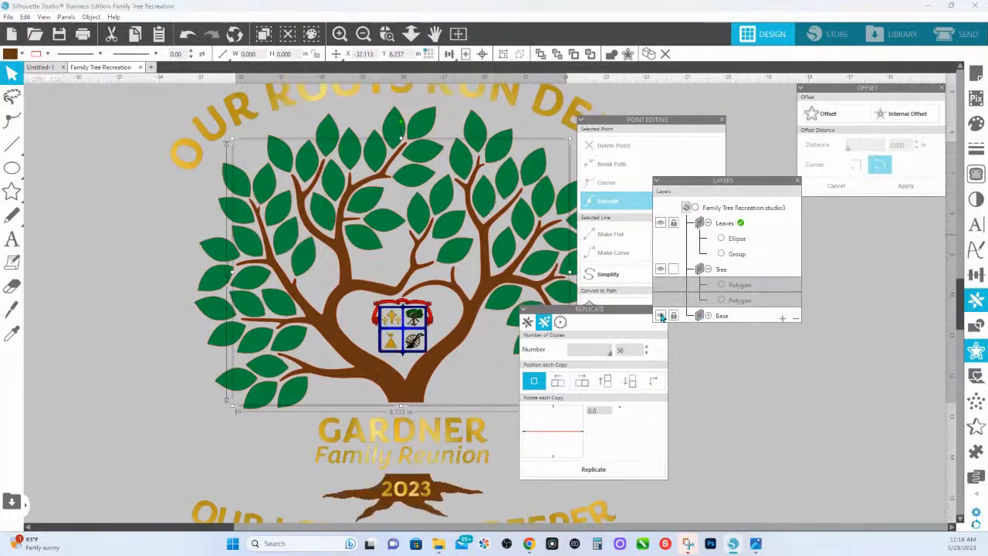
{"action": "scroll", "coordinate": [456, 470], "scroll_direction": "down", "scroll_amount": 2}
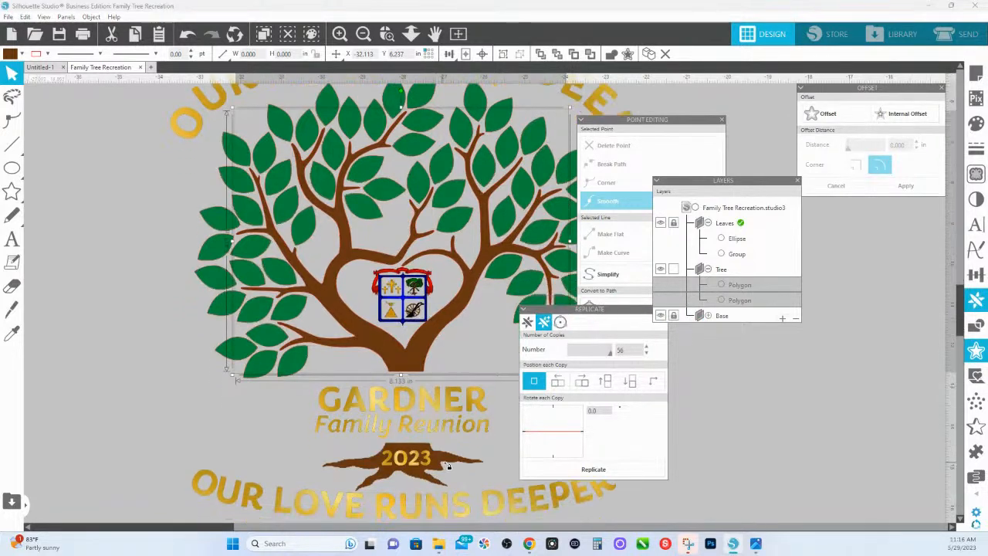
Compare the yellow copy of the design with the coloured one, examining the tree, lettering and 2023 stump
{"action": "left_click", "coordinate": [410, 33]}
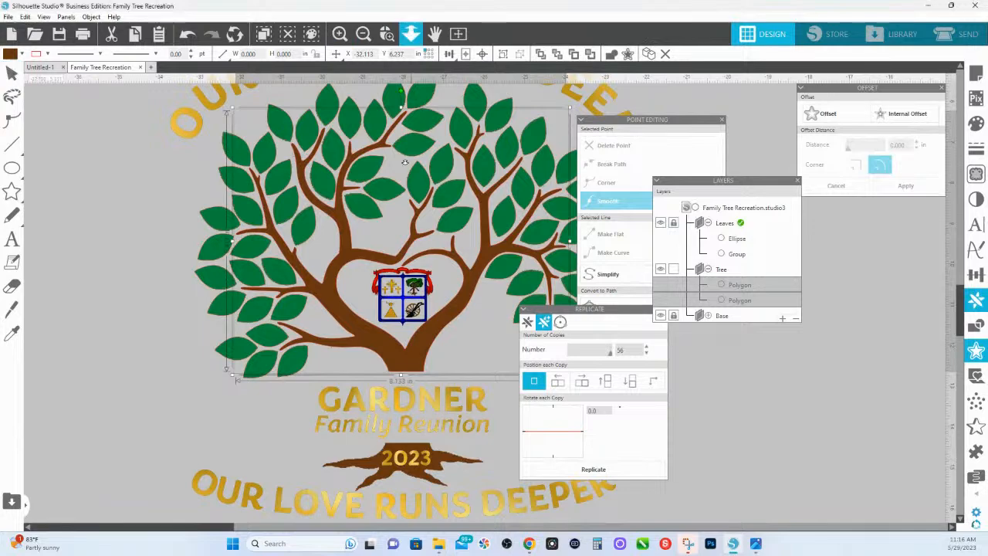
{"action": "left_click_drag", "start_coordinate": [371, 172], "coordinate": [368, 146]}
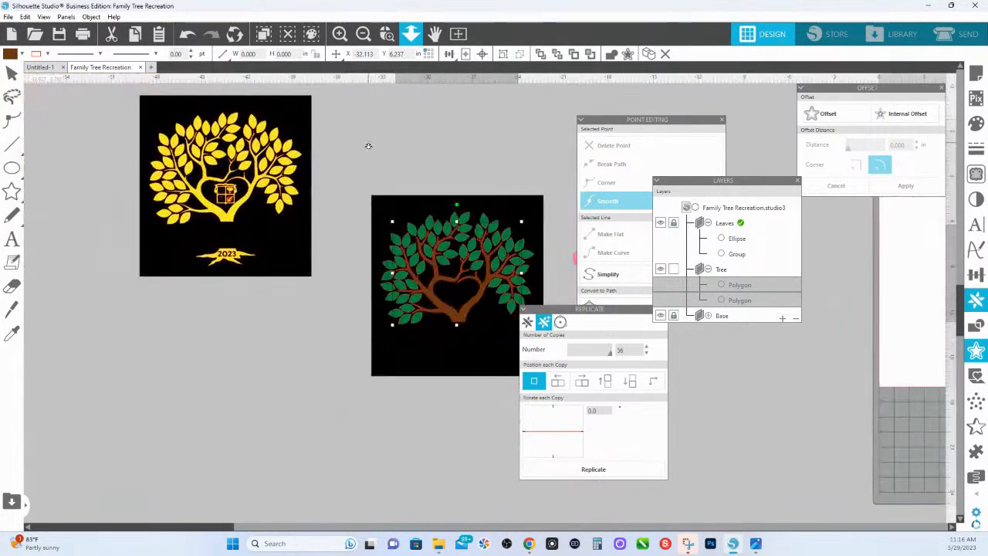
{"action": "left_click", "coordinate": [374, 143]}
{"action": "left_click", "coordinate": [385, 37]}
{"action": "left_click_drag", "start_coordinate": [242, 173], "coordinate": [376, 270]}
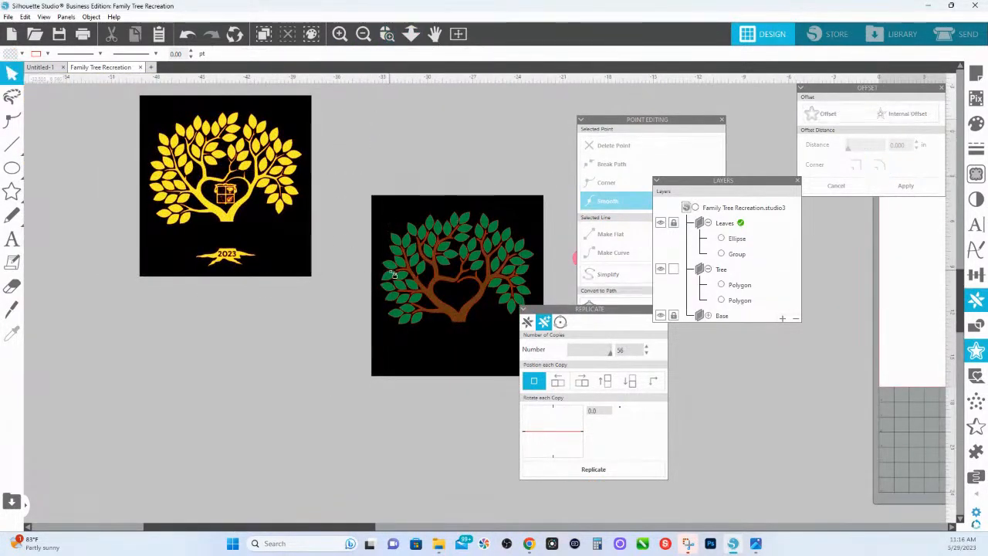
{"action": "left_click", "coordinate": [410, 35]}
{"action": "left_click_drag", "start_coordinate": [414, 142], "coordinate": [400, 168]}
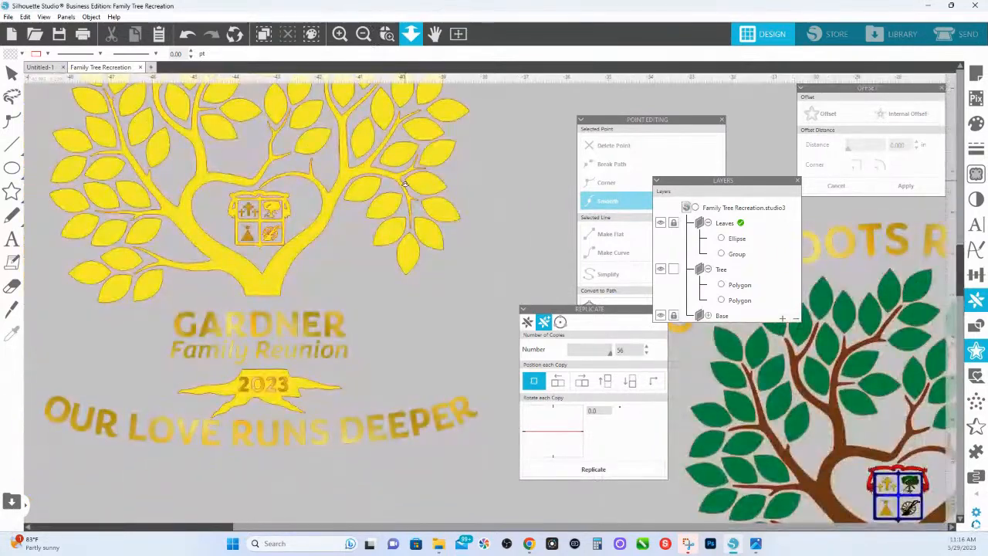
{"action": "left_click", "coordinate": [402, 35]}
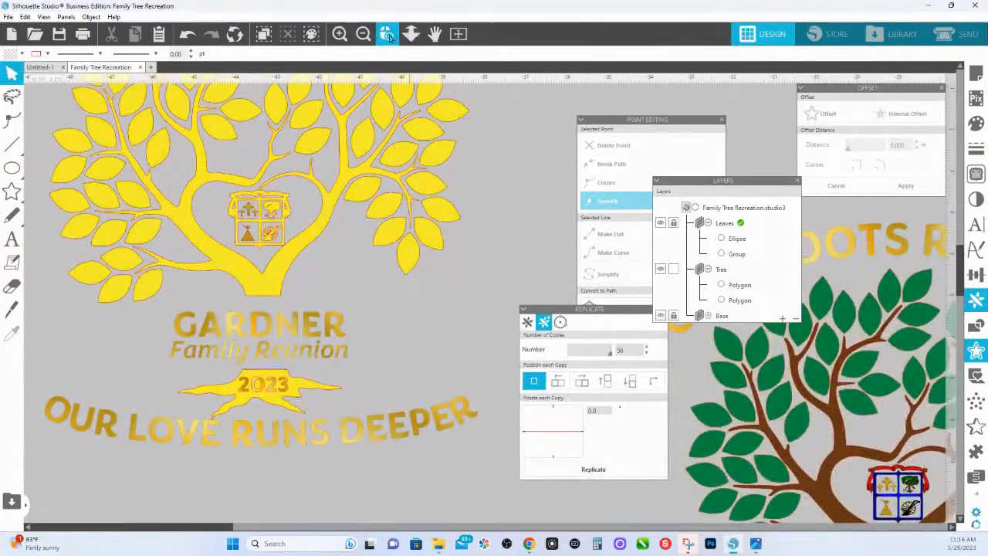
{"action": "left_click", "coordinate": [344, 39]}
{"action": "left_click", "coordinate": [343, 38]}
{"action": "left_click", "coordinate": [360, 38]}
{"action": "left_click", "coordinate": [360, 38]}
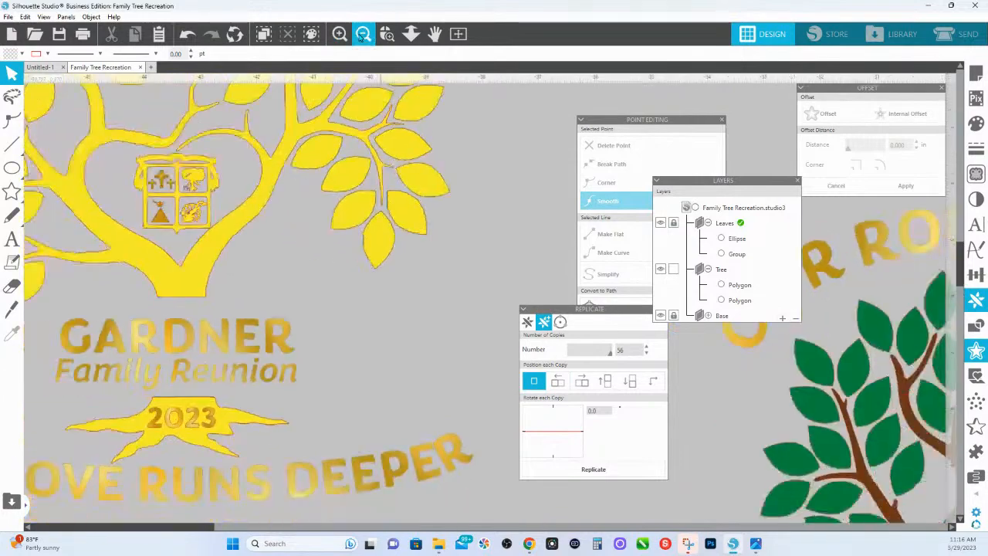
{"action": "left_click", "coordinate": [360, 38]}
{"action": "left_click", "coordinate": [363, 37]}
{"action": "left_click", "coordinate": [362, 37]}
{"action": "left_click", "coordinate": [363, 37]}
{"action": "left_click", "coordinate": [362, 37]}
{"action": "left_click", "coordinate": [409, 37]}
{"action": "left_click_drag", "start_coordinate": [496, 267], "coordinate": [113, 273]}
{"action": "left_click_drag", "start_coordinate": [192, 313], "coordinate": [396, 348]}
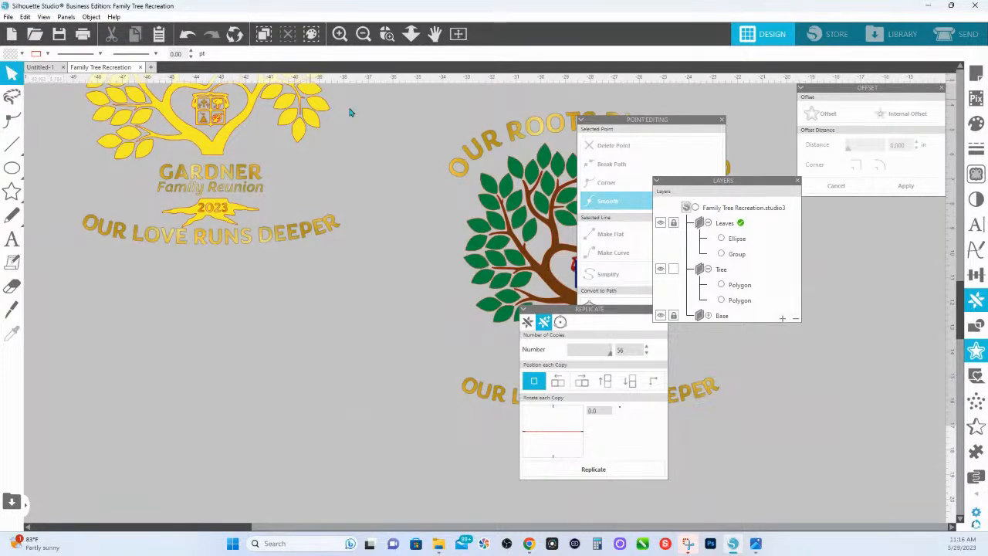
{"action": "left_click_drag", "start_coordinate": [484, 275], "coordinate": [299, 221]}
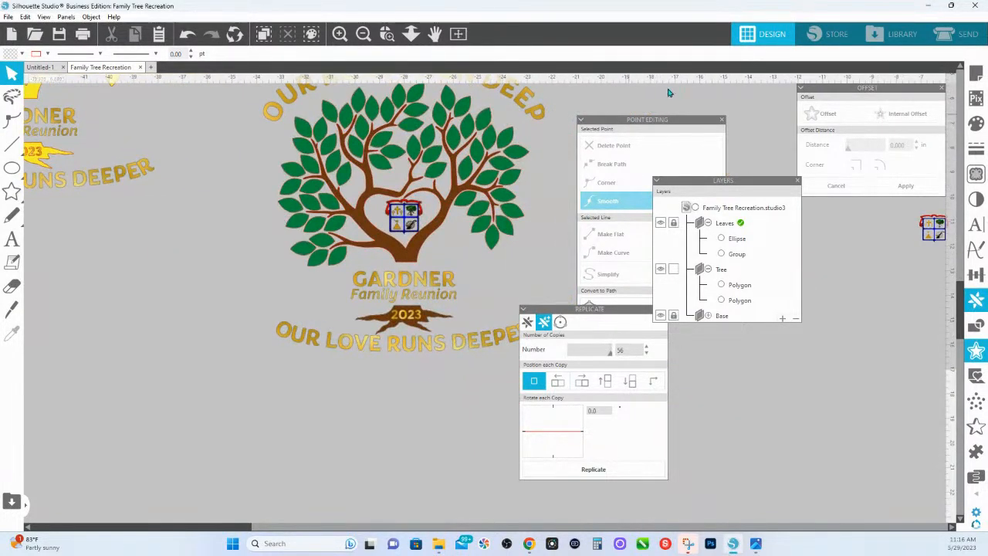
Clear the floating panels away from the brown 2023 stump and activate the trace area selection
{"action": "left_click", "coordinate": [392, 37]}
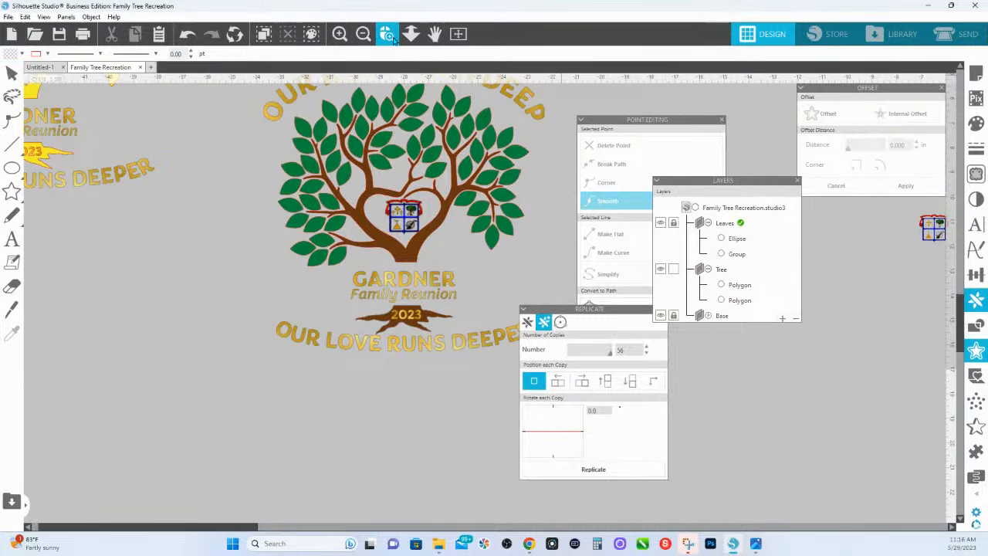
{"action": "left_click", "coordinate": [474, 330]}
{"action": "left_click_drag", "start_coordinate": [441, 342], "coordinate": [189, 278]}
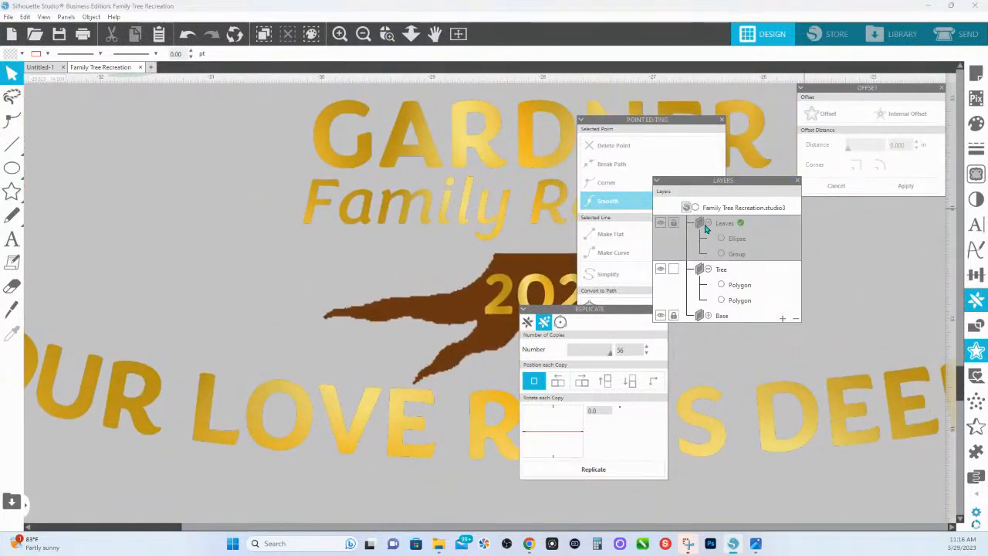
{"action": "left_click_drag", "start_coordinate": [699, 198], "coordinate": [835, 260]}
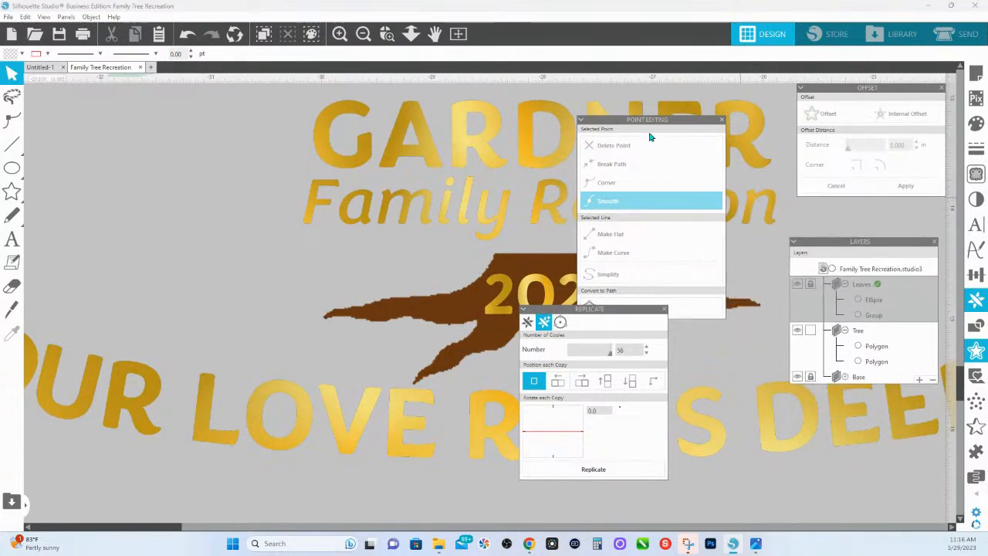
{"action": "left_click", "coordinate": [719, 121]}
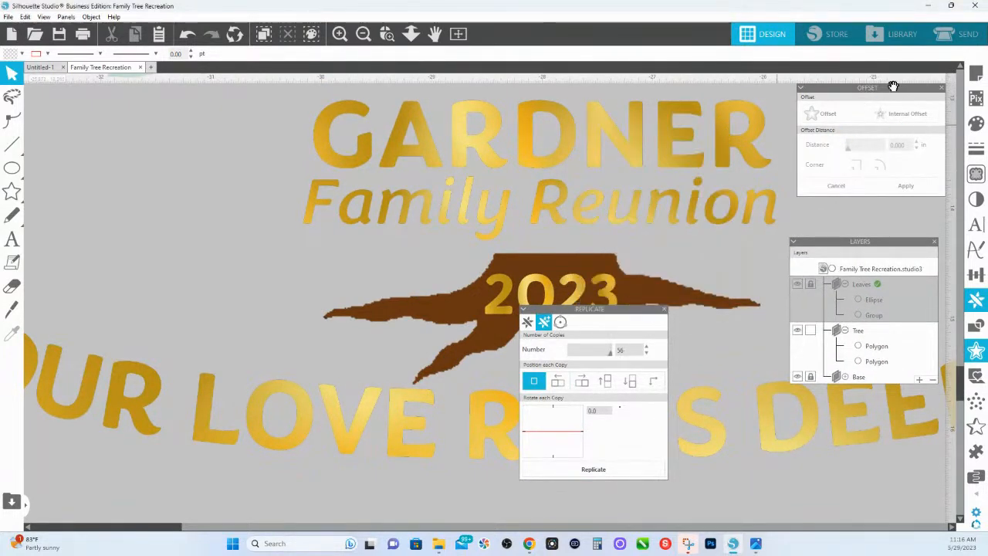
{"action": "left_click", "coordinate": [975, 174]}
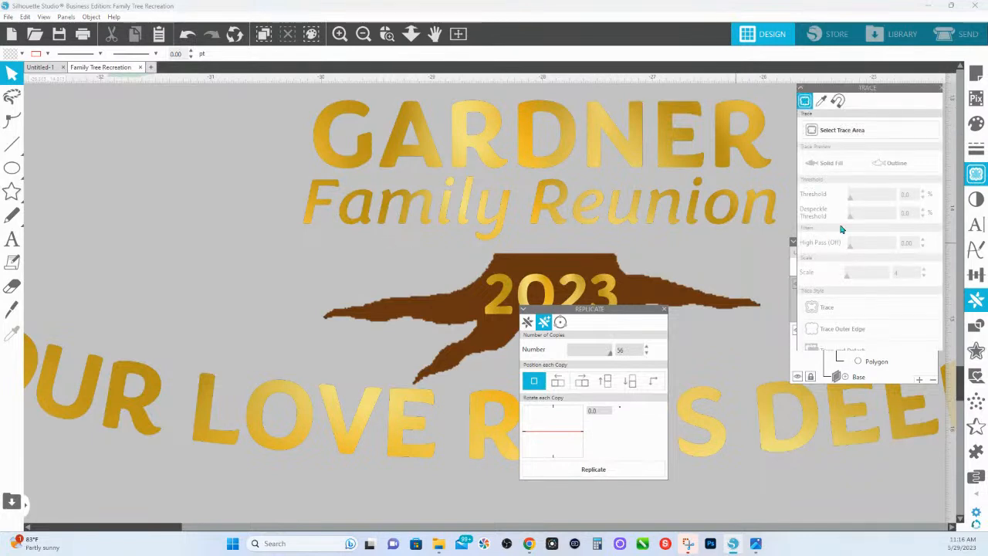
{"action": "left_click", "coordinate": [842, 129]}
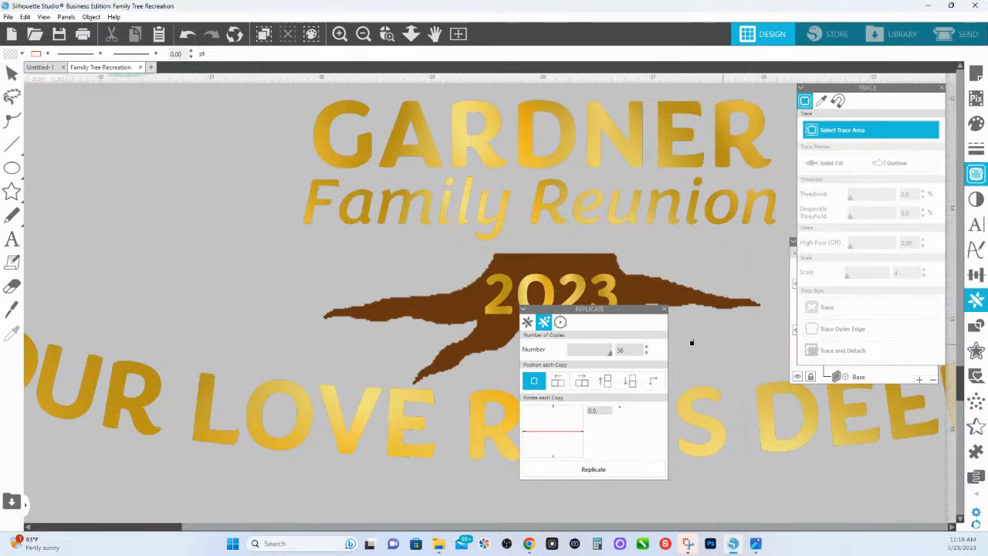
{"action": "left_click_drag", "start_coordinate": [861, 89], "coordinate": [833, 347]}
{"action": "left_click", "coordinate": [853, 290]}
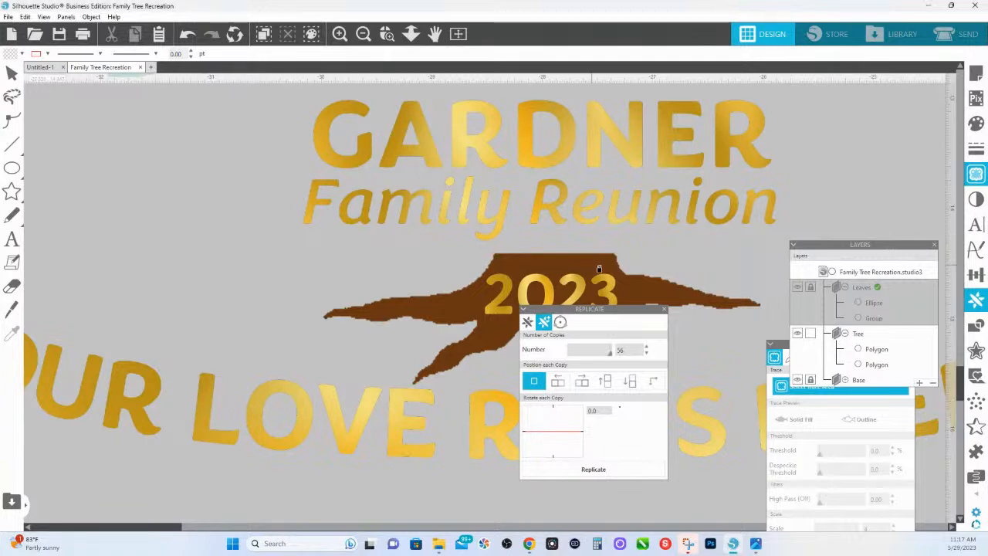
{"action": "scroll", "coordinate": [702, 293], "scroll_direction": "down", "scroll_amount": 3}
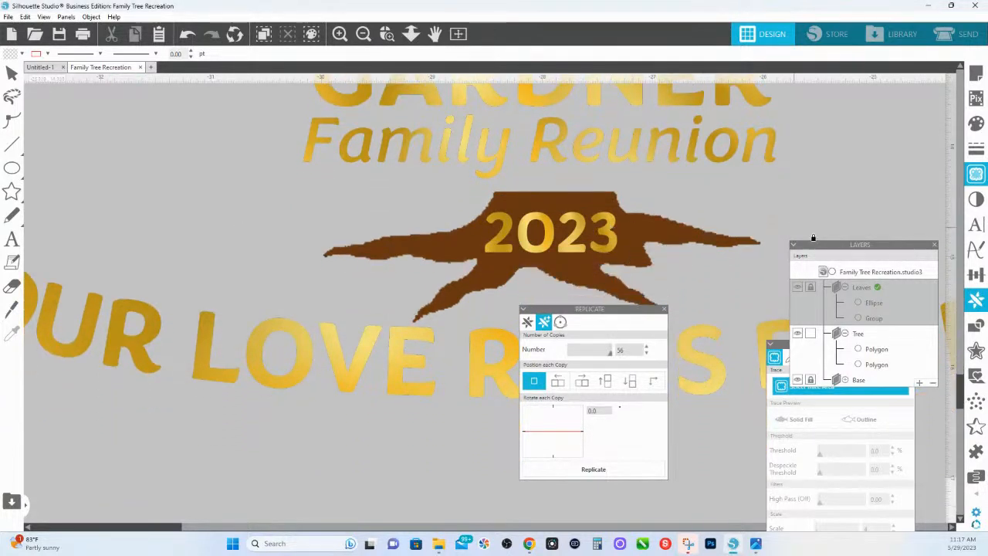
Collapse and unlock the Leaves layer, checking the Base layer's content by toggling its visibility and leaving it shown
{"action": "left_click", "coordinate": [846, 287]}
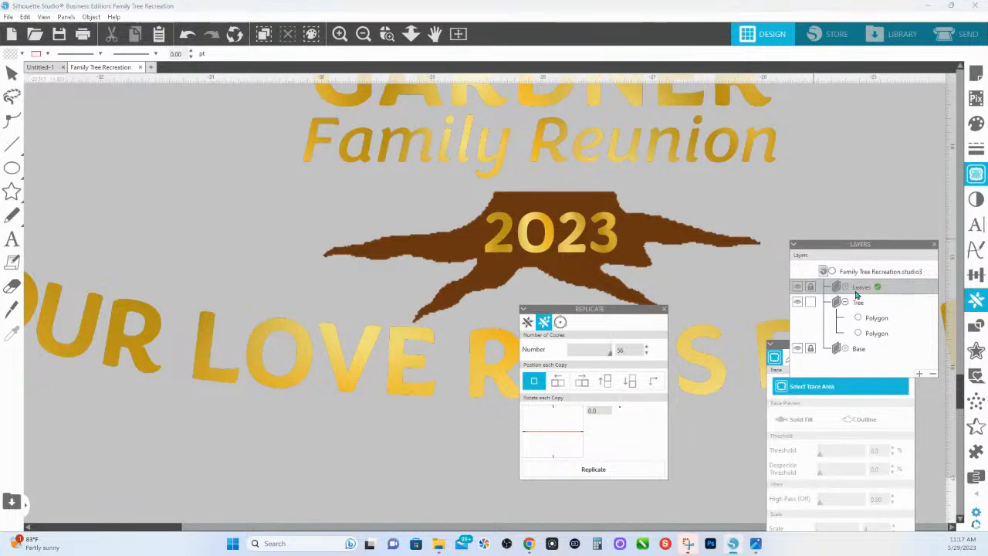
{"action": "left_click", "coordinate": [797, 348]}
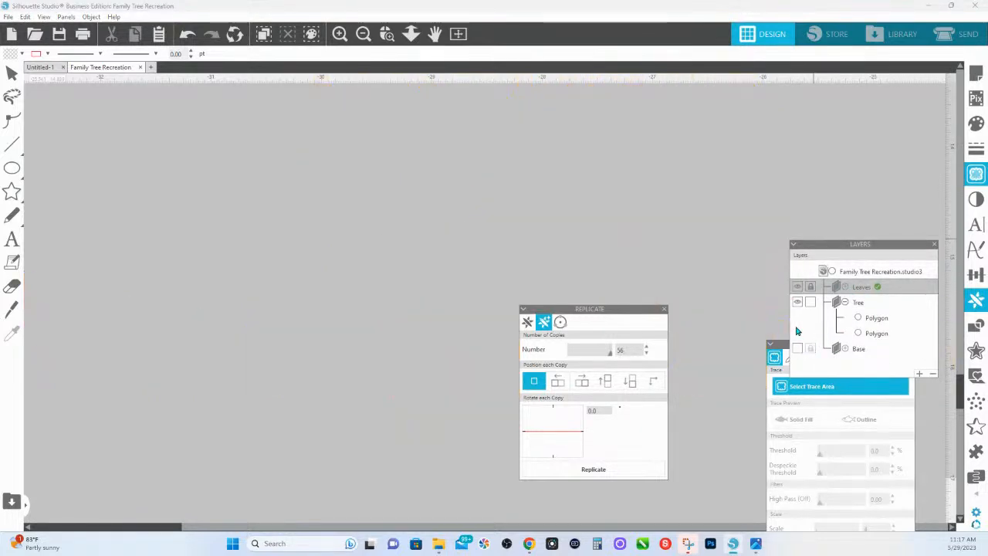
{"action": "left_click", "coordinate": [798, 348]}
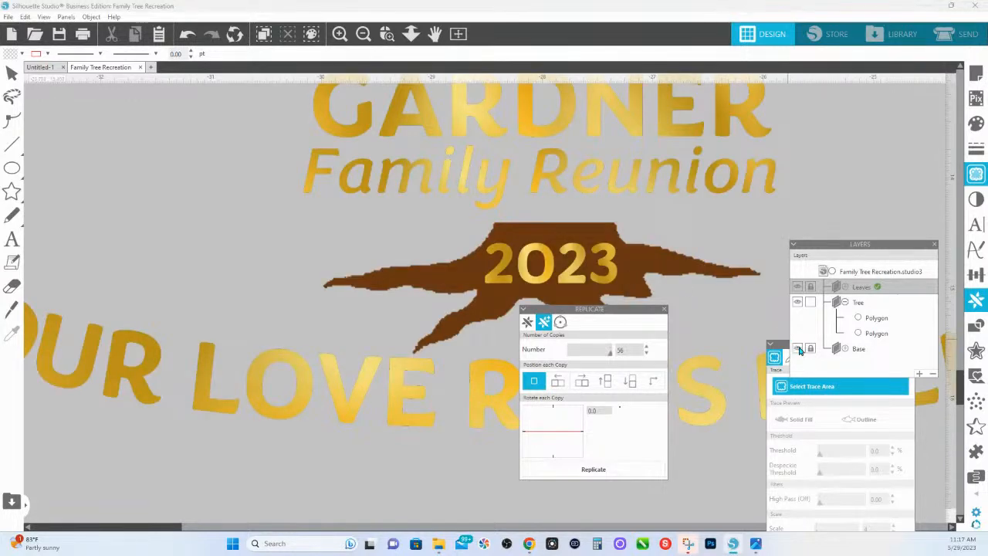
{"action": "left_click", "coordinate": [797, 349]}
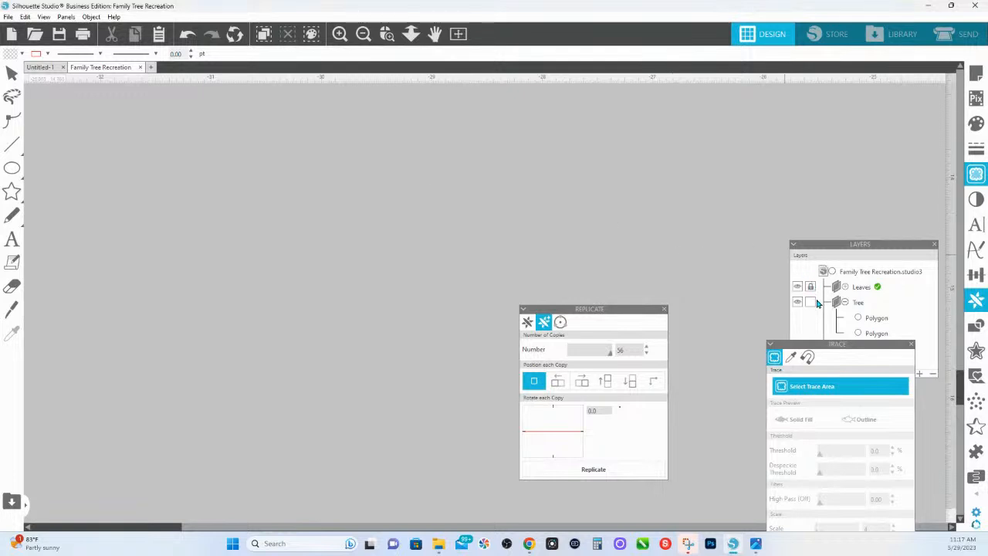
{"action": "left_click_drag", "start_coordinate": [845, 344], "coordinate": [769, 360]}
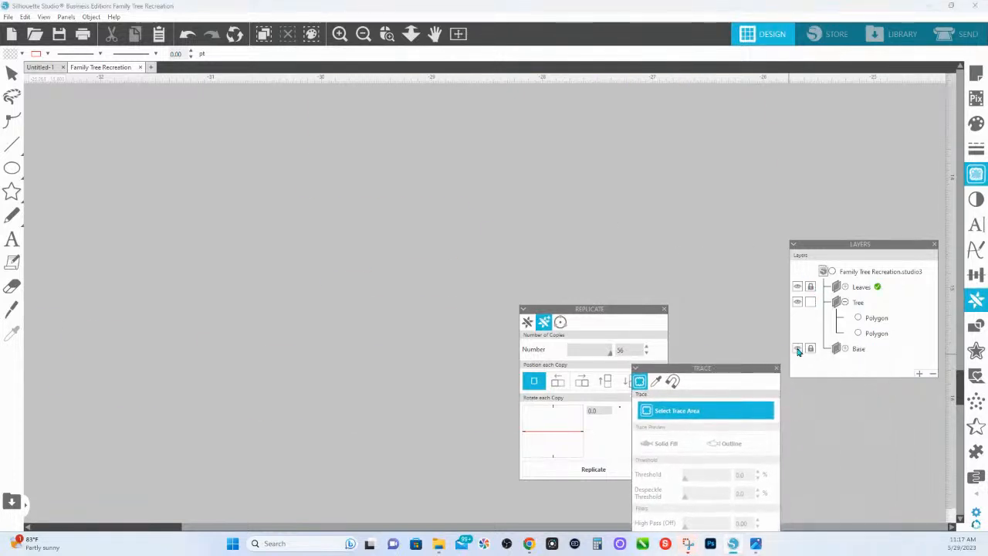
{"action": "left_click", "coordinate": [798, 349]}
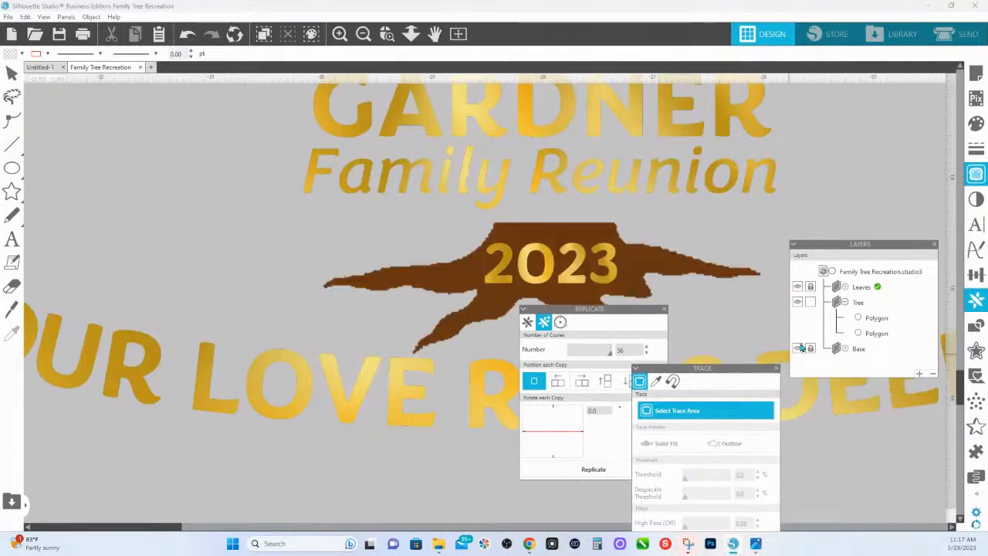
{"action": "left_click", "coordinate": [810, 288]}
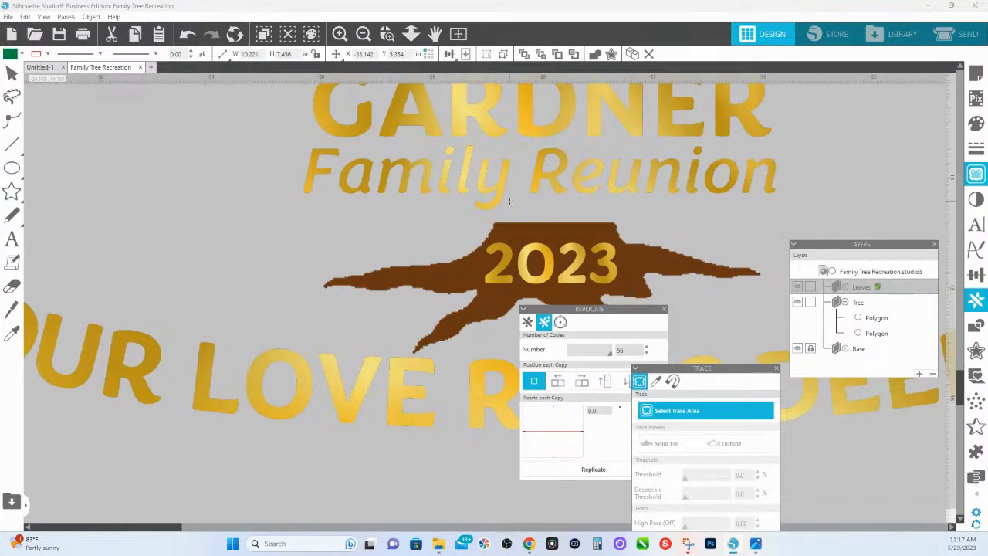
Trace the brown 2023 stump with its lettering, moving the floating panels clear of it
{"action": "mouse_move", "coordinate": [270, 197]}
{"action": "left_mouse_down"}
{"action": "mouse_move", "coordinate": [610, 198]}
{"action": "mouse_move", "coordinate": [761, 312]}
{"action": "mouse_move", "coordinate": [800, 366]}
{"action": "left_mouse_up"}
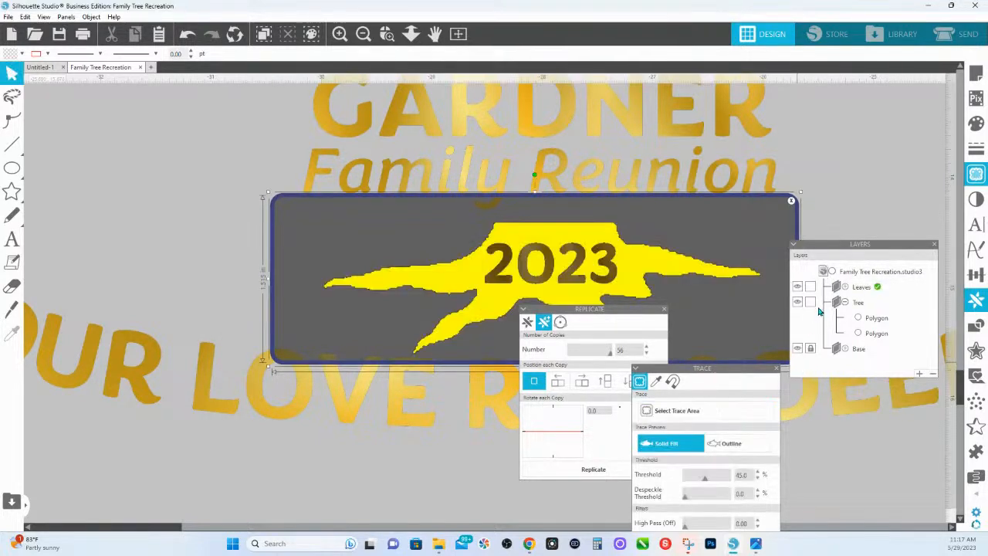
{"action": "left_click_drag", "start_coordinate": [594, 310], "coordinate": [661, 382]}
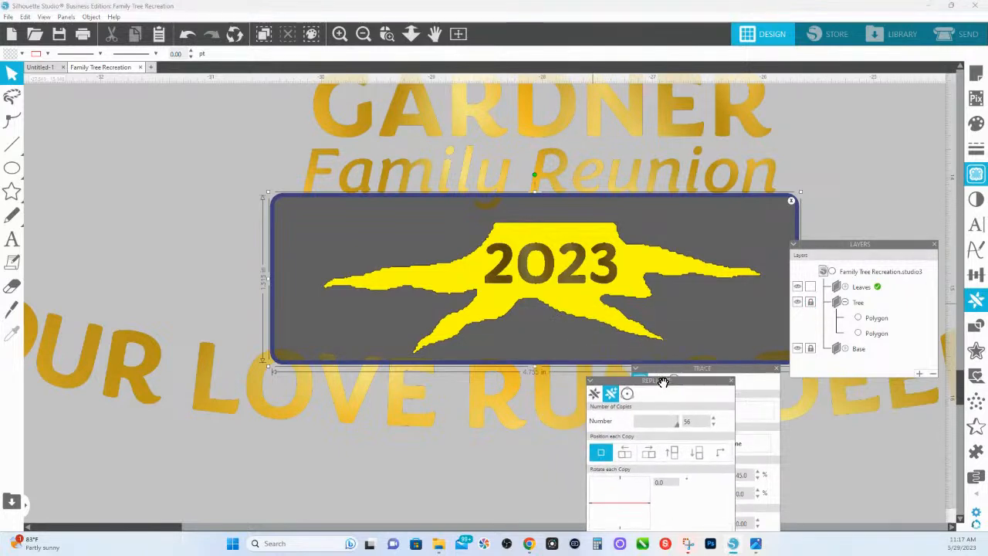
{"action": "left_click", "coordinate": [748, 369]}
{"action": "left_click", "coordinate": [751, 474]}
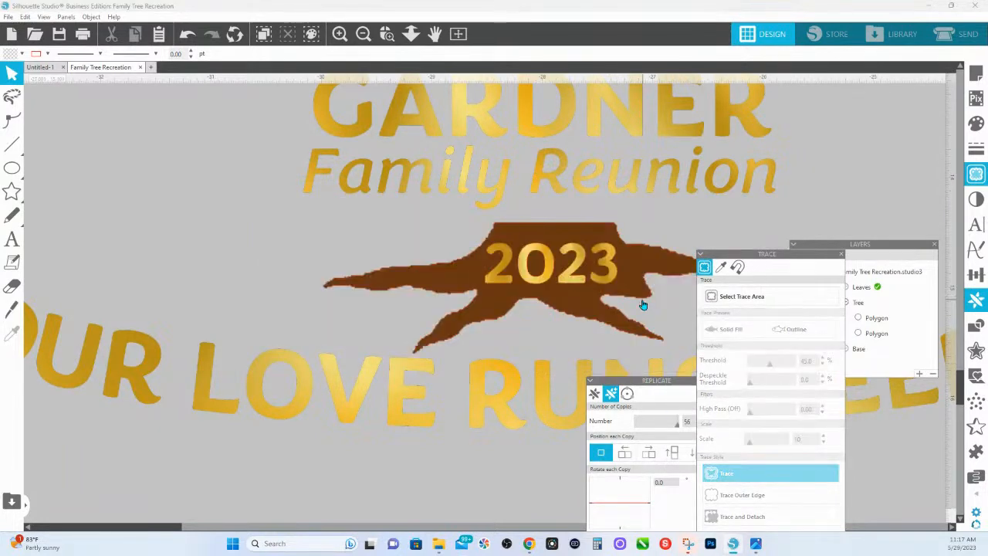
Simplify the points of the traced stump outline and finish point editing
{"action": "double_click", "coordinate": [642, 302]}
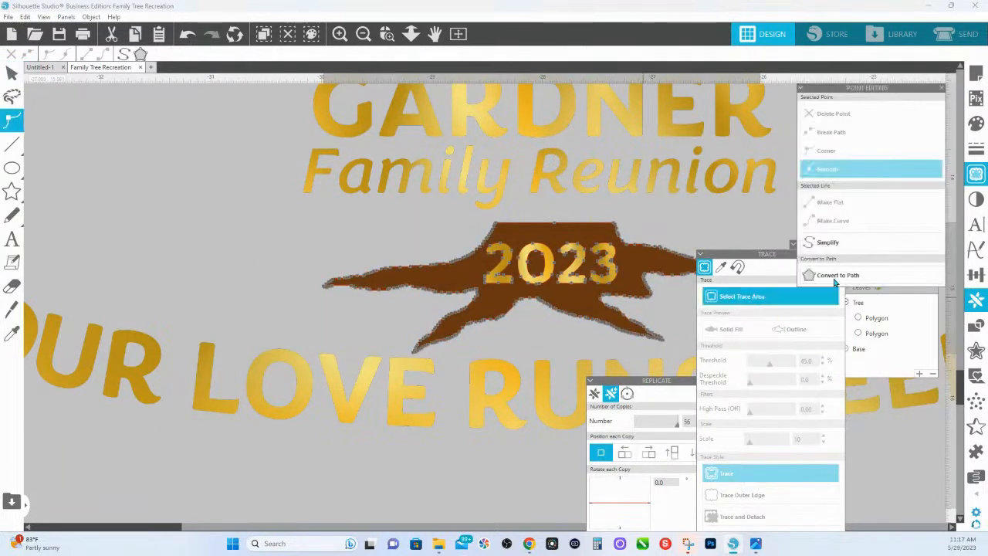
{"action": "left_click", "coordinate": [837, 249]}
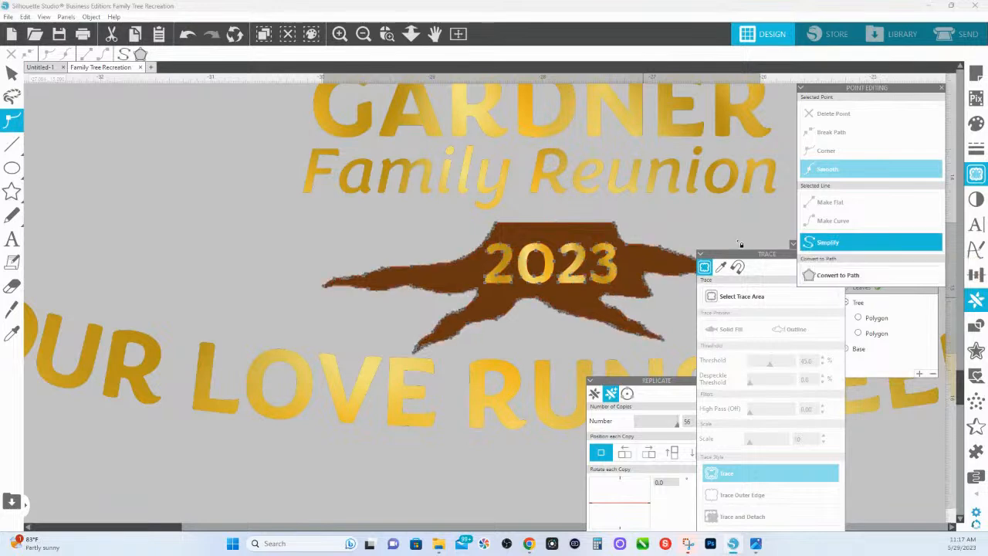
{"action": "left_click", "coordinate": [487, 255]}
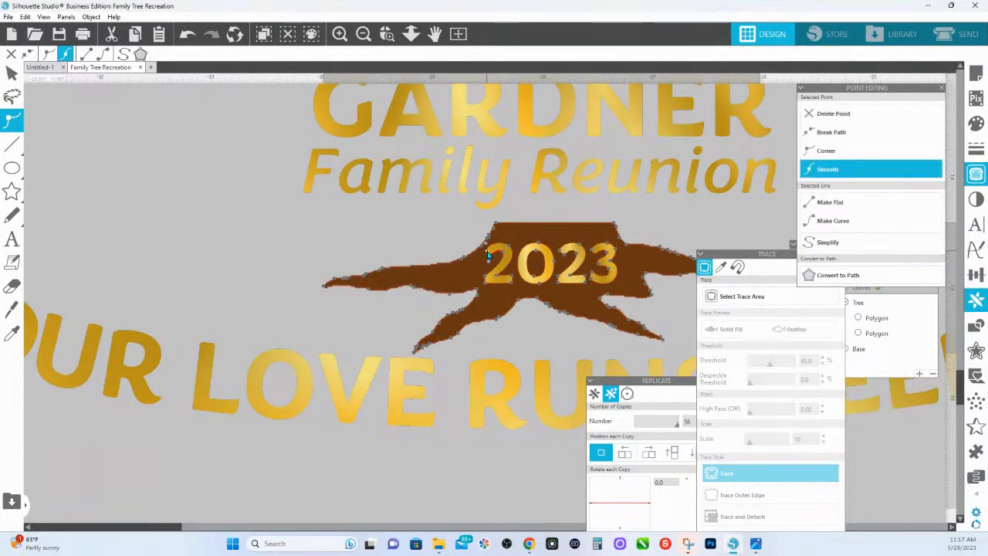
{"action": "left_click", "coordinate": [12, 72]}
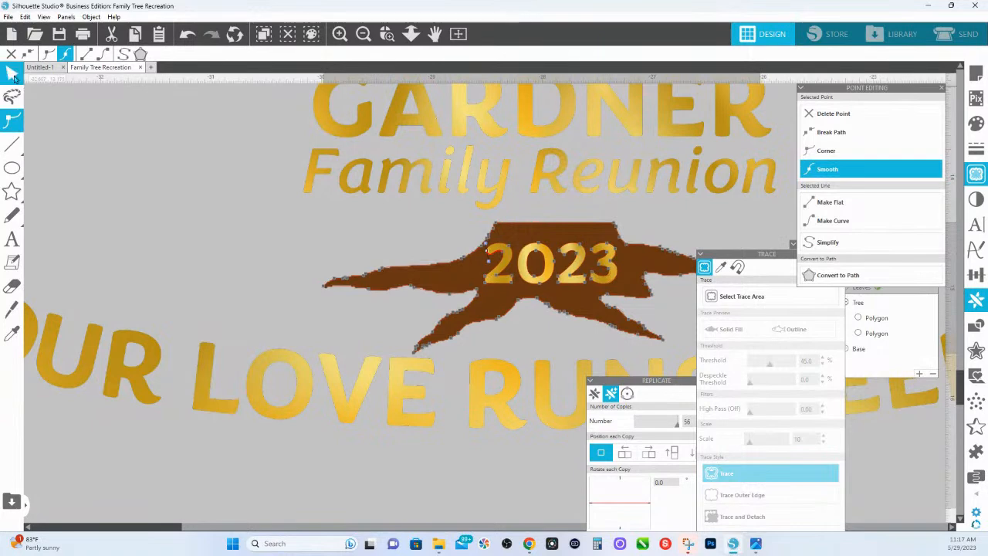
Select the traced stump outline and give it a sea-green fill
{"action": "left_click", "coordinate": [615, 284]}
{"action": "right_click", "coordinate": [562, 238]}
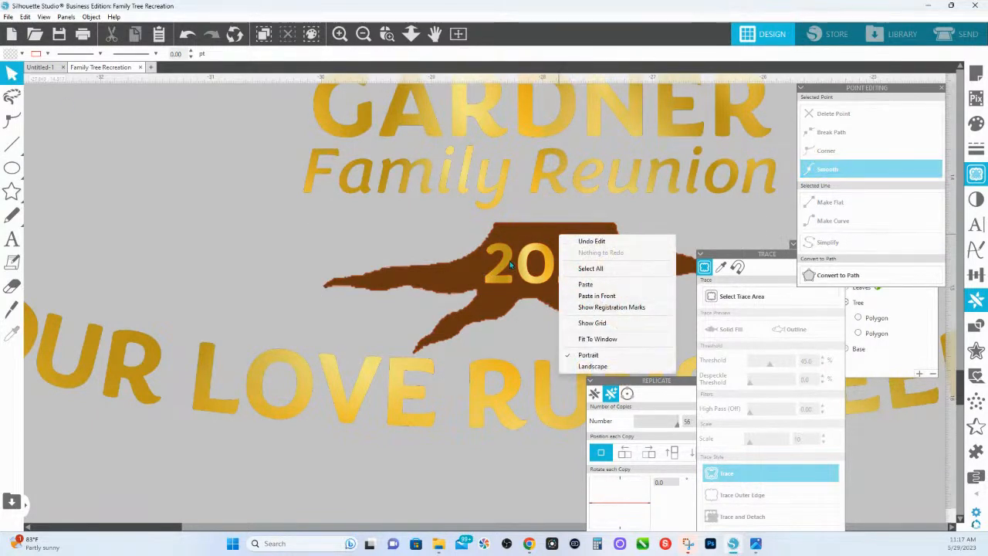
{"action": "left_click", "coordinate": [502, 228]}
{"action": "right_click", "coordinate": [506, 230]}
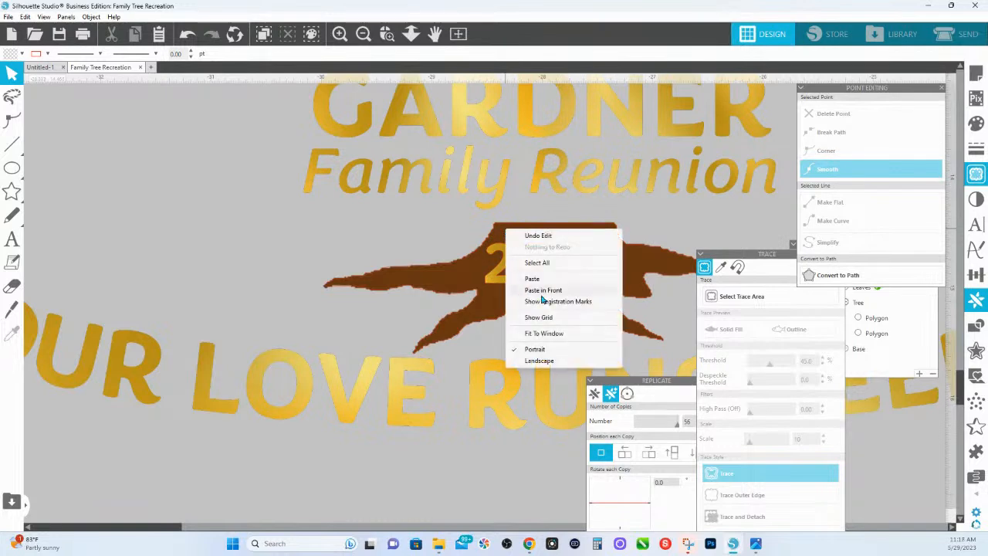
{"action": "left_click", "coordinate": [20, 81]}
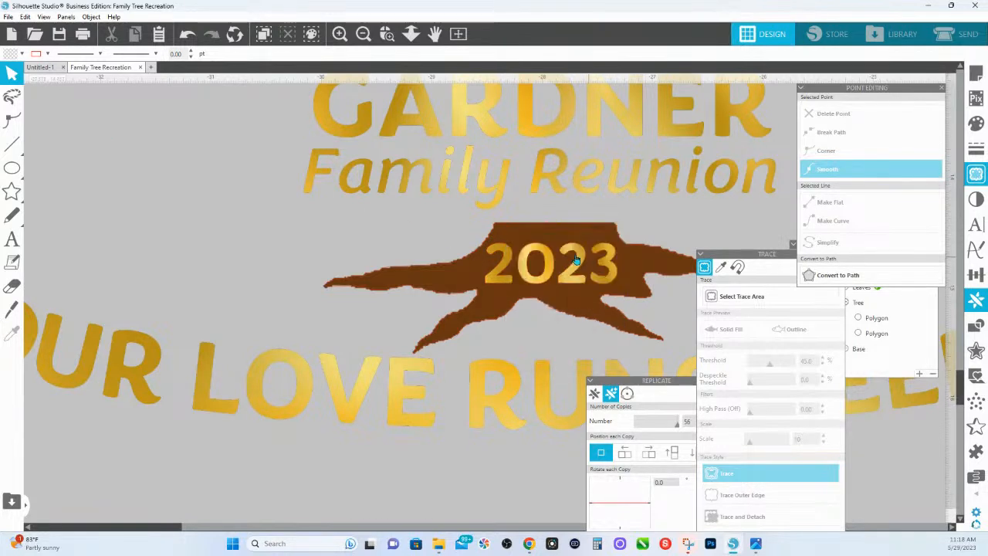
{"action": "left_click", "coordinate": [504, 227]}
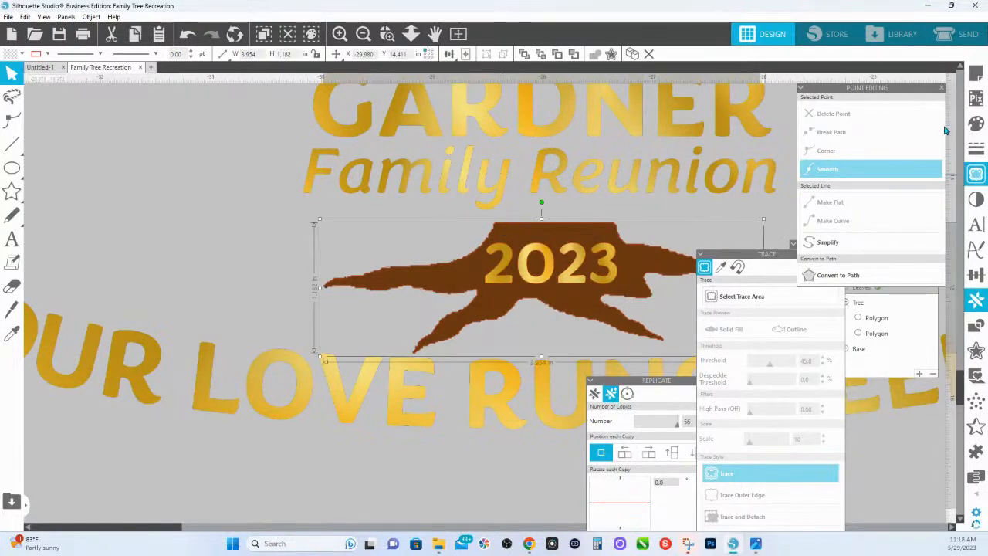
{"action": "left_click", "coordinate": [977, 124]}
{"action": "left_click", "coordinate": [868, 195]}
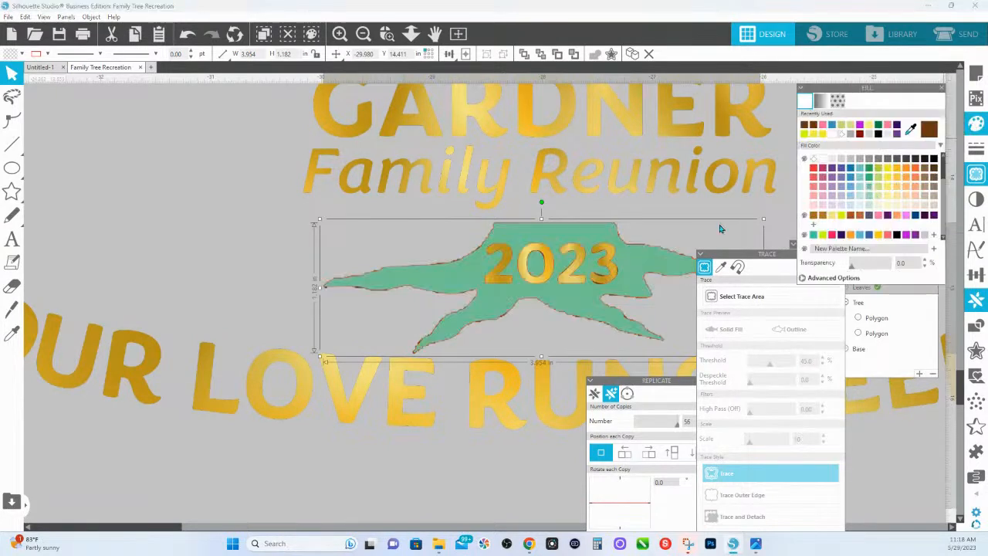
Release the stump's compound path and keep only the 2023 digit shapes selected
{"action": "right_click", "coordinate": [580, 244]}
{"action": "left_click", "coordinate": [633, 440]}
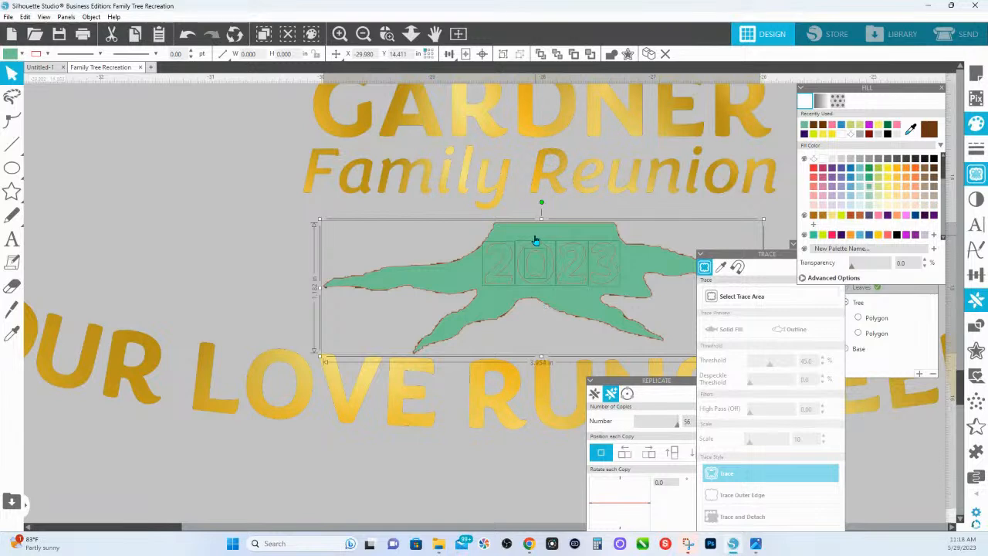
{"action": "left_click", "coordinate": [537, 235]}
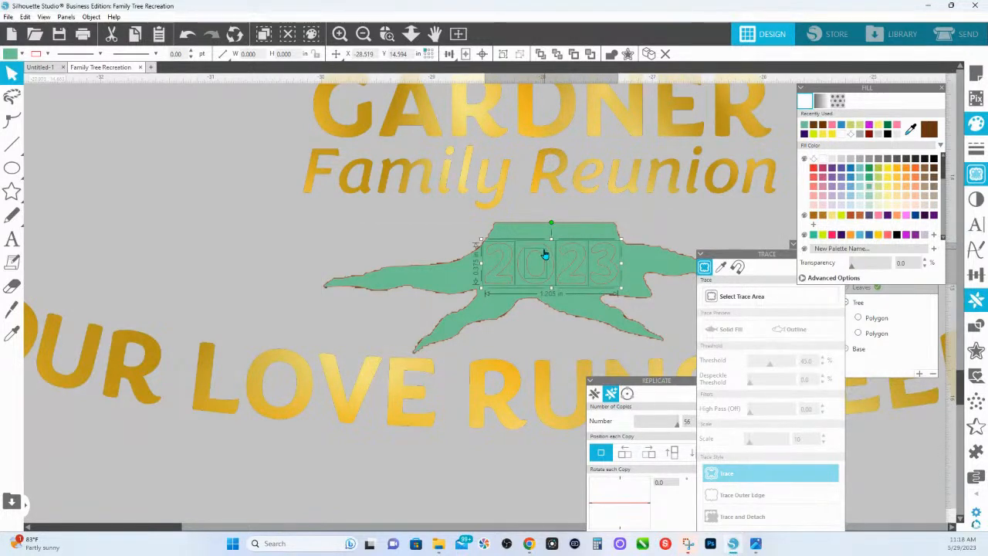
Combine the 2023 digits into one dark grey compound path and set it aside beyond the stump's left root
{"action": "right_click", "coordinate": [544, 253]}
{"action": "left_click", "coordinate": [599, 448]}
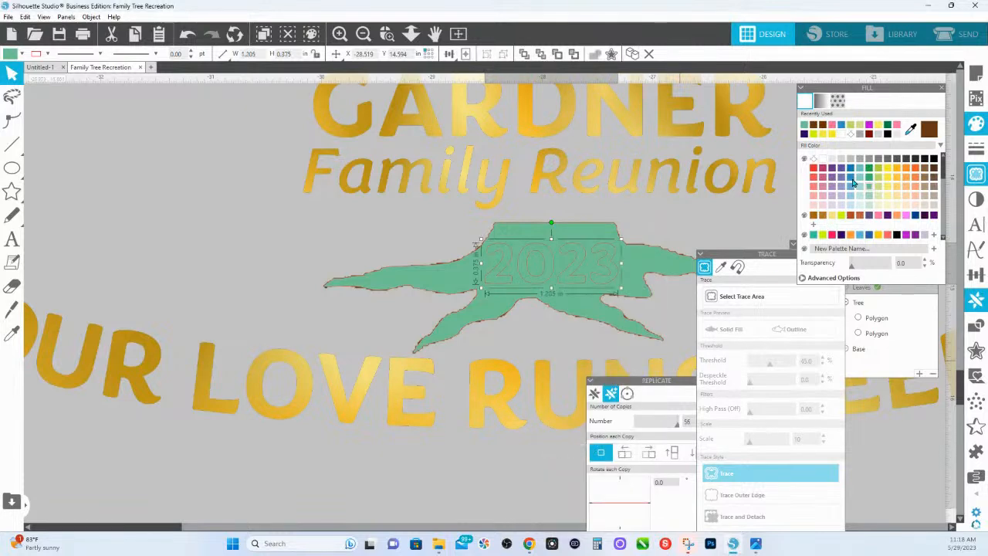
{"action": "left_click", "coordinate": [887, 159]}
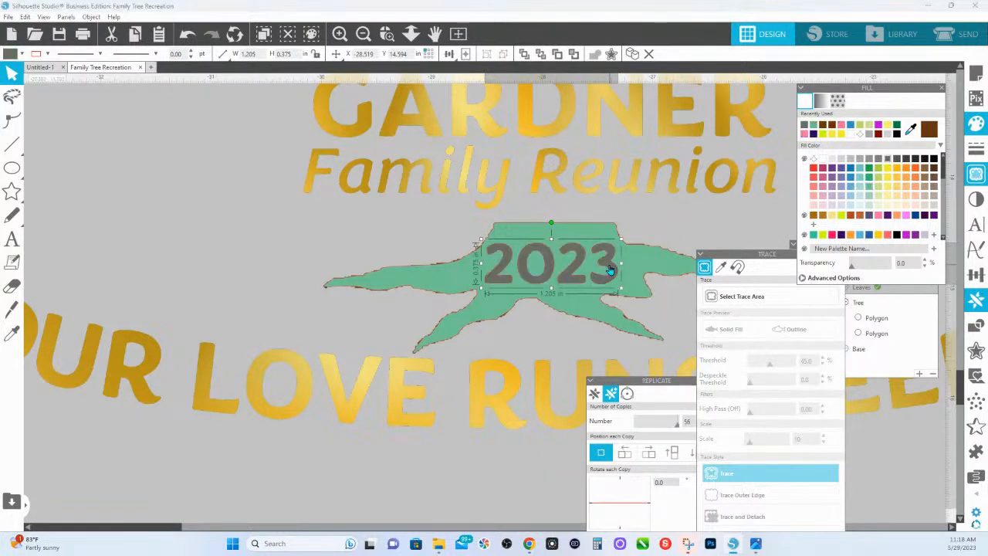
{"action": "left_click_drag", "start_coordinate": [610, 269], "coordinate": [271, 266]}
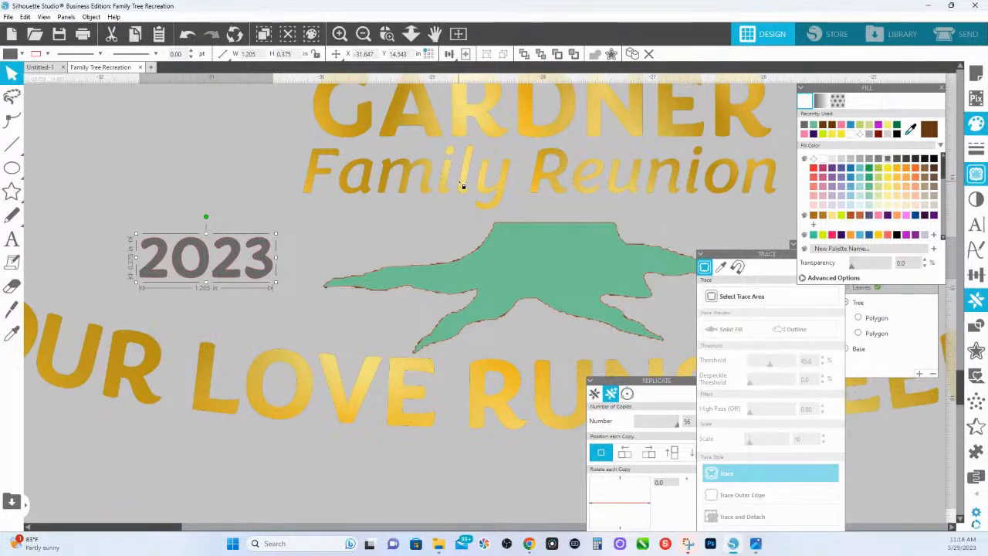
Adjust the outline points along the upper edge of the green stump's left root, up to the stump's top corner
{"action": "left_click", "coordinate": [498, 272]}
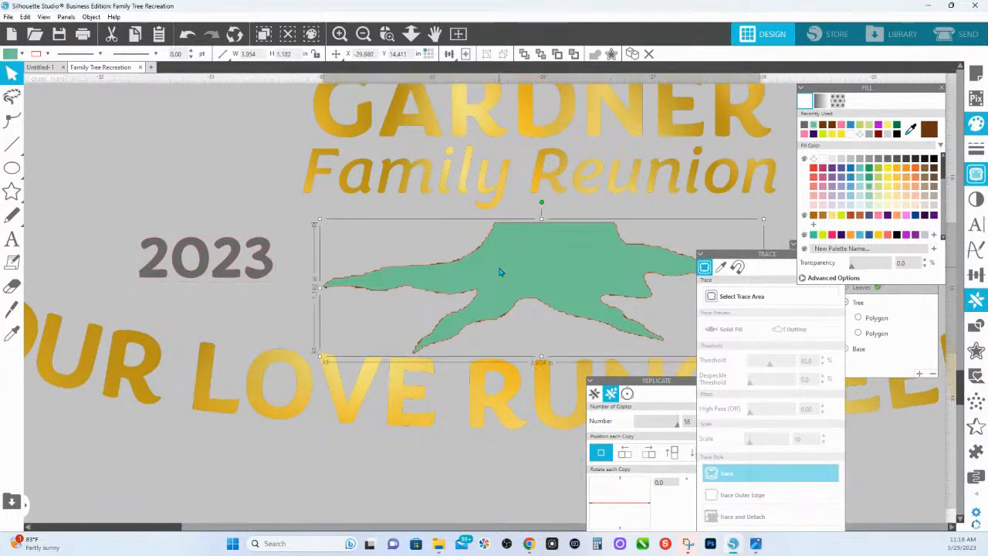
{"action": "left_click", "coordinate": [387, 33]}
{"action": "double_click", "coordinate": [436, 258]}
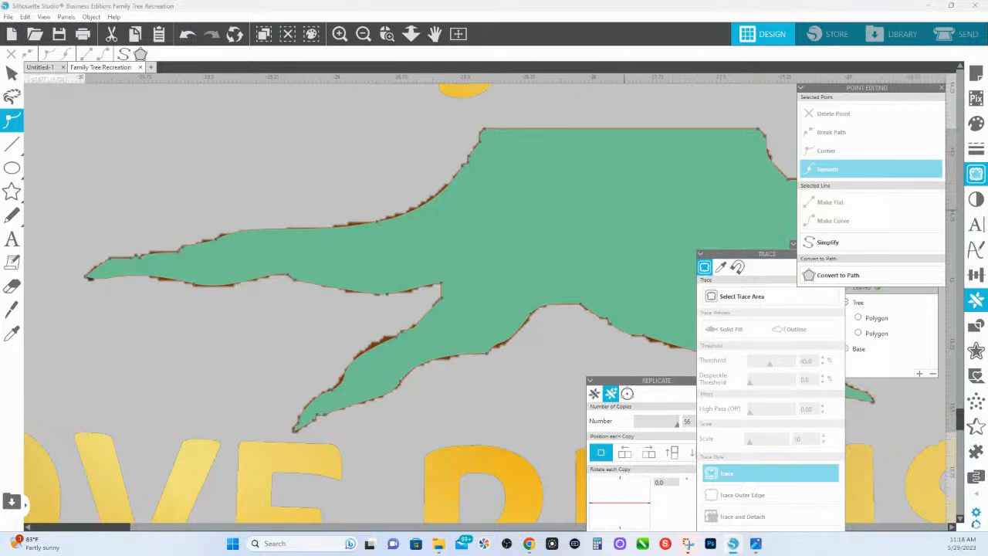
{"action": "left_click", "coordinate": [216, 241]}
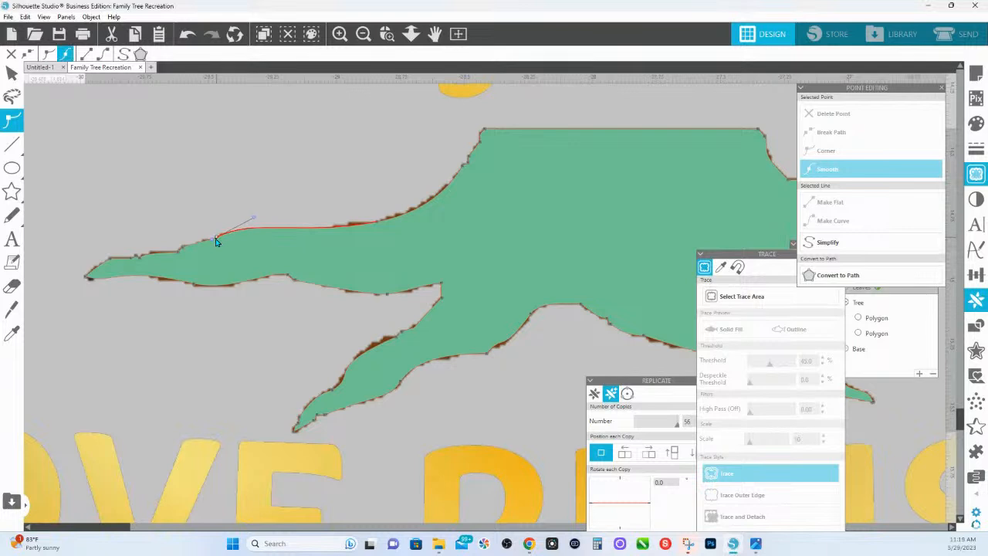
{"action": "left_click", "coordinate": [378, 222]}
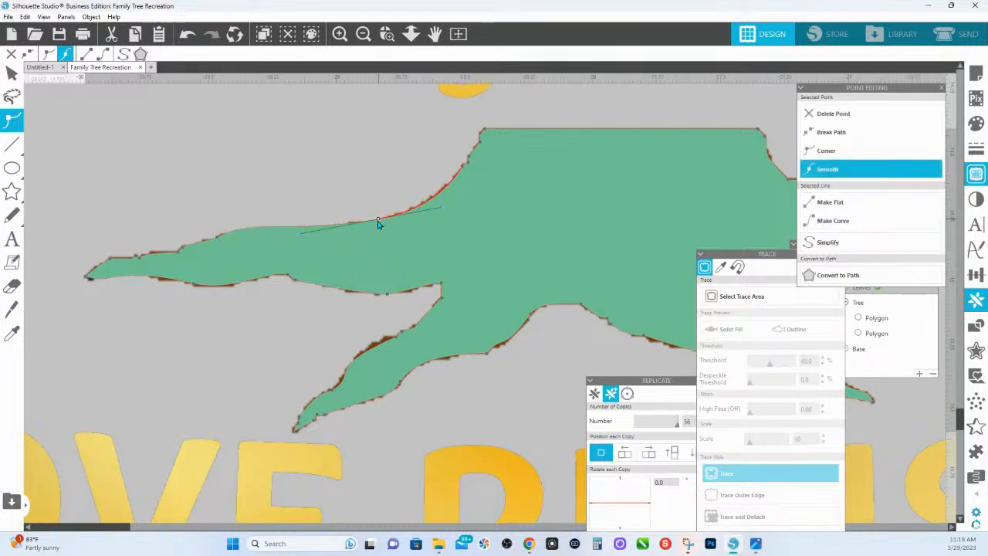
{"action": "left_click", "coordinate": [464, 162]}
{"action": "left_click", "coordinate": [481, 131]}
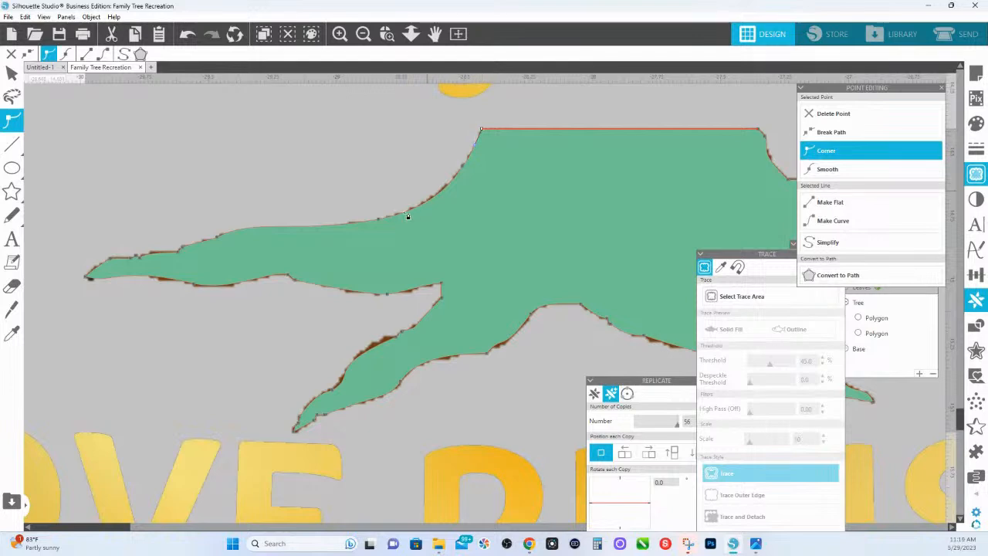
{"action": "left_click", "coordinate": [379, 220]}
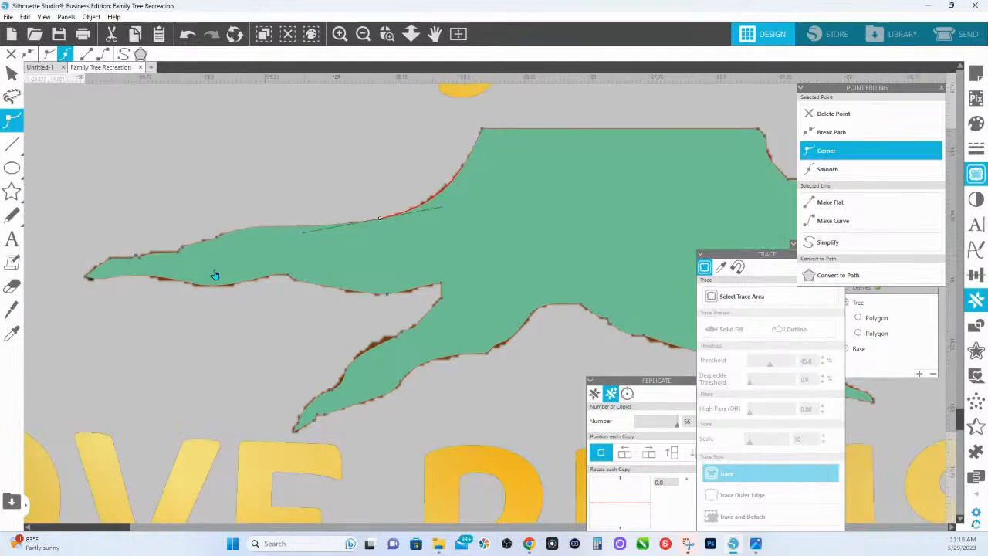
{"action": "left_click", "coordinate": [136, 257]}
{"action": "left_click", "coordinate": [417, 128]}
Set the green stump's fill transparency to 52% so the original artwork shows through
{"action": "left_click", "coordinate": [496, 170]}
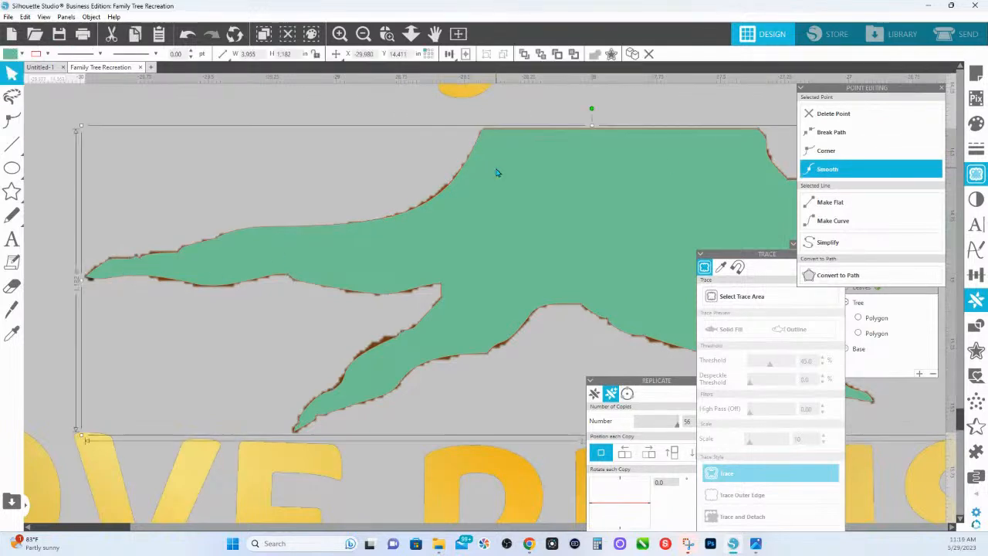
{"action": "left_click", "coordinate": [976, 125]}
{"action": "left_click_drag", "start_coordinate": [852, 268], "coordinate": [869, 265]}
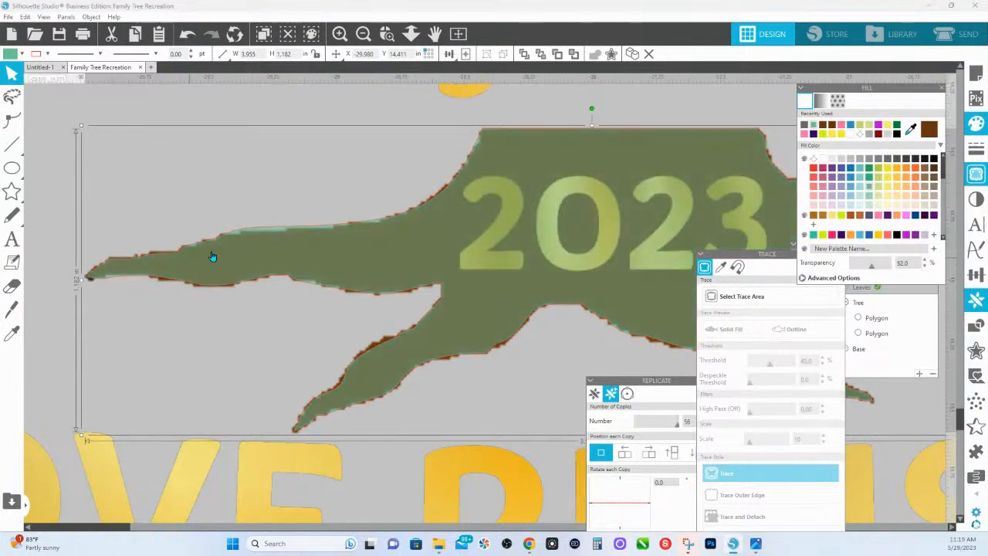
Refine the upper edge and tip of the upper left root against the original, deleting a surplus point
{"action": "double_click", "coordinate": [247, 229]}
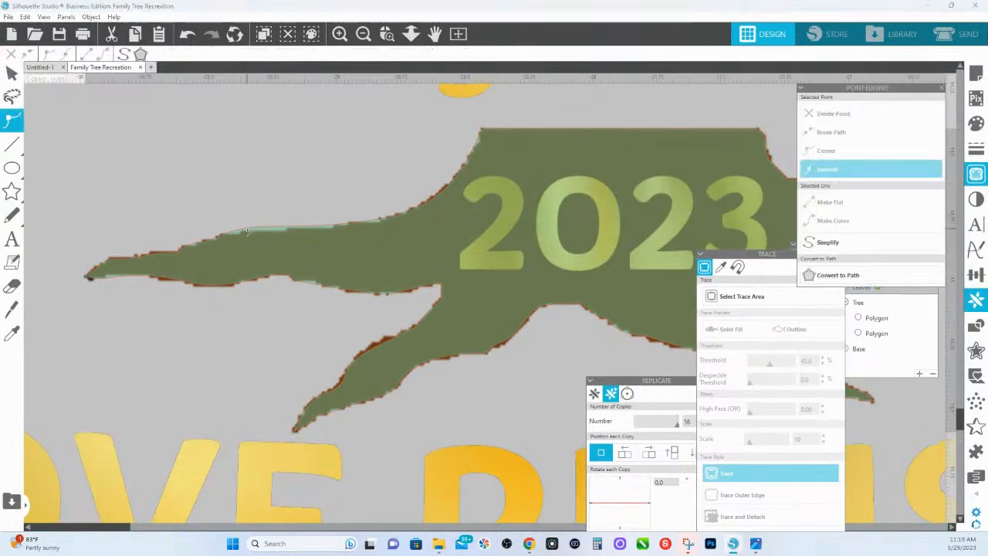
{"action": "left_click", "coordinate": [175, 251]}
{"action": "left_click", "coordinate": [135, 255]}
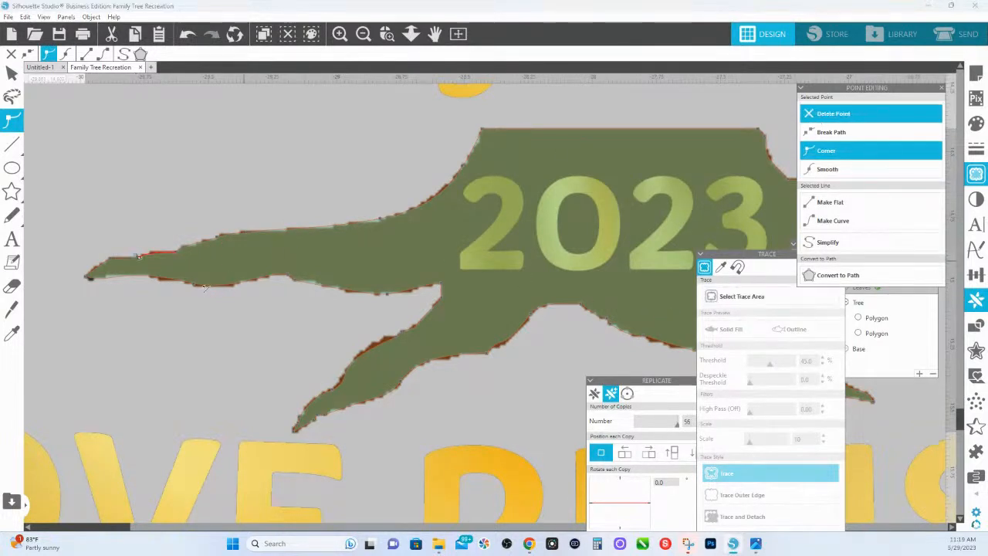
{"action": "left_click", "coordinate": [834, 114]}
{"action": "left_click", "coordinate": [133, 258]}
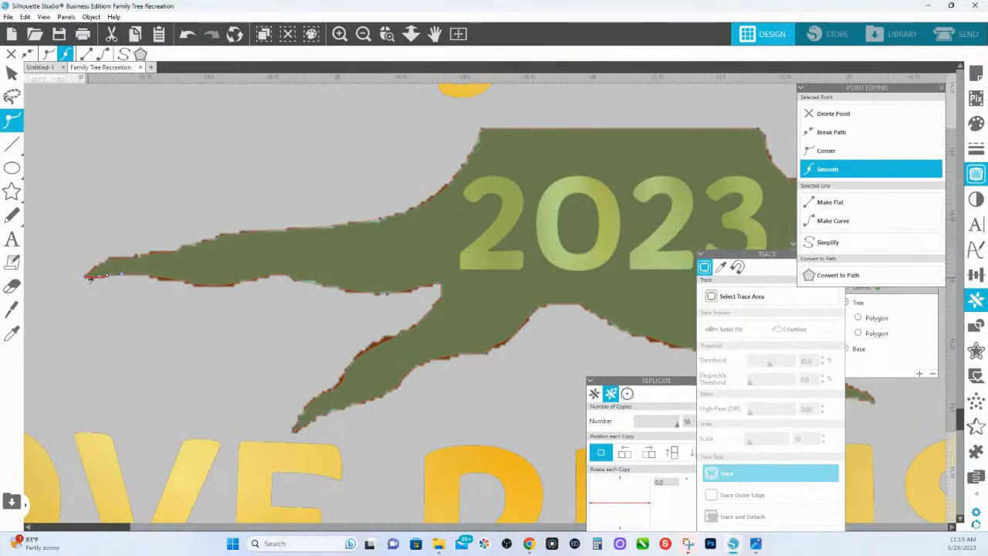
{"action": "left_click", "coordinate": [84, 279]}
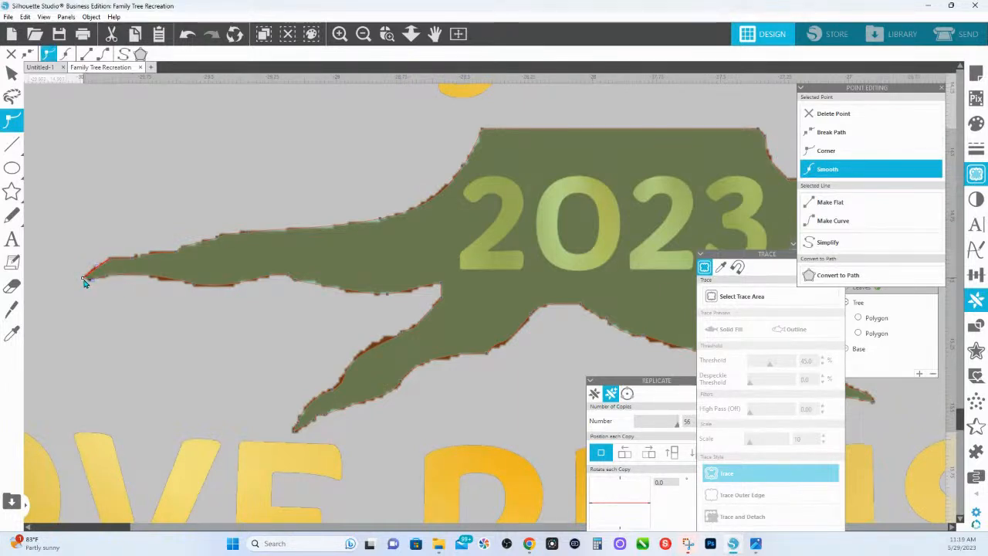
Adjust the points along the lower edge of the upper left root to follow the brown original
{"action": "left_click", "coordinate": [159, 279]}
{"action": "left_click", "coordinate": [194, 288]}
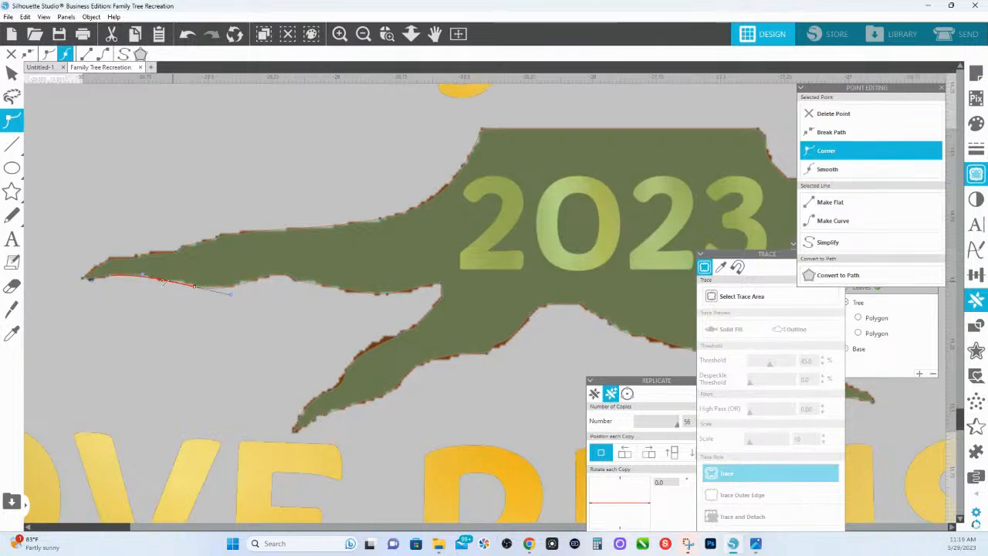
{"action": "left_click", "coordinate": [150, 285]}
{"action": "left_click", "coordinate": [149, 278]}
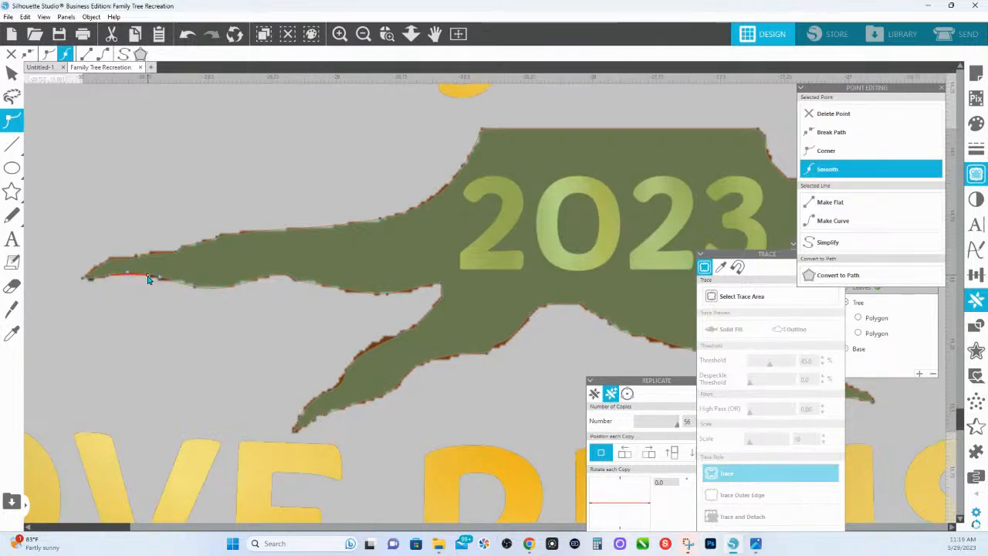
{"action": "left_click_drag", "start_coordinate": [223, 302], "coordinate": [266, 305]}
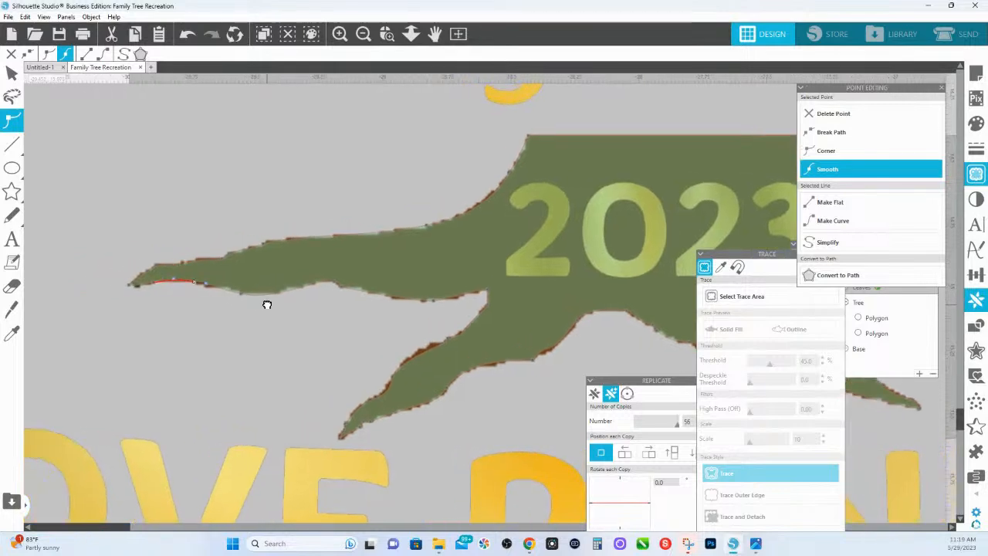
{"action": "left_click_drag", "start_coordinate": [333, 283], "coordinate": [324, 282]}
{"action": "left_click", "coordinate": [342, 286]}
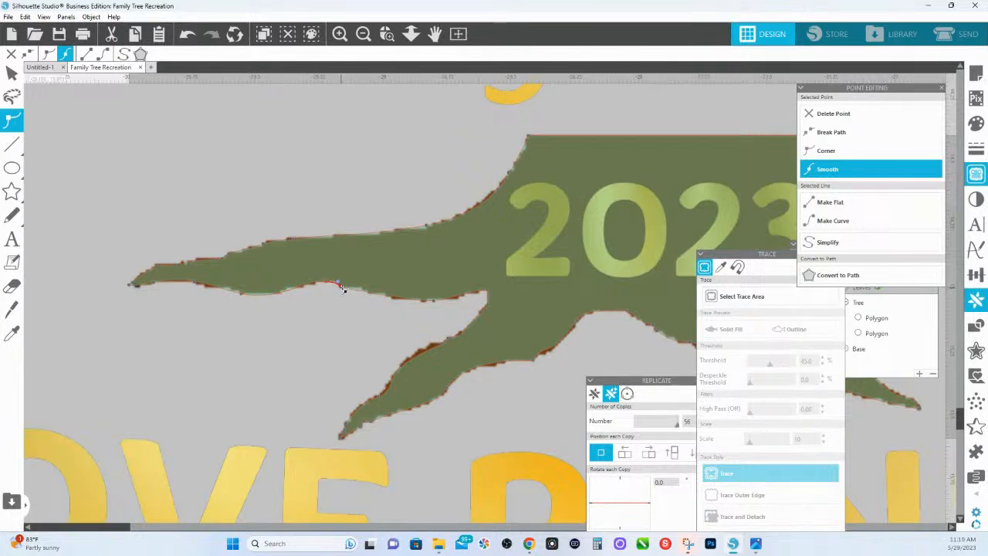
{"action": "left_click_drag", "start_coordinate": [341, 286], "coordinate": [343, 288]}
Refine the upper left root's lower edge at the notch between the two left roots, deleting a surplus point
{"action": "left_click", "coordinate": [431, 300]}
{"action": "left_click", "coordinate": [491, 287]}
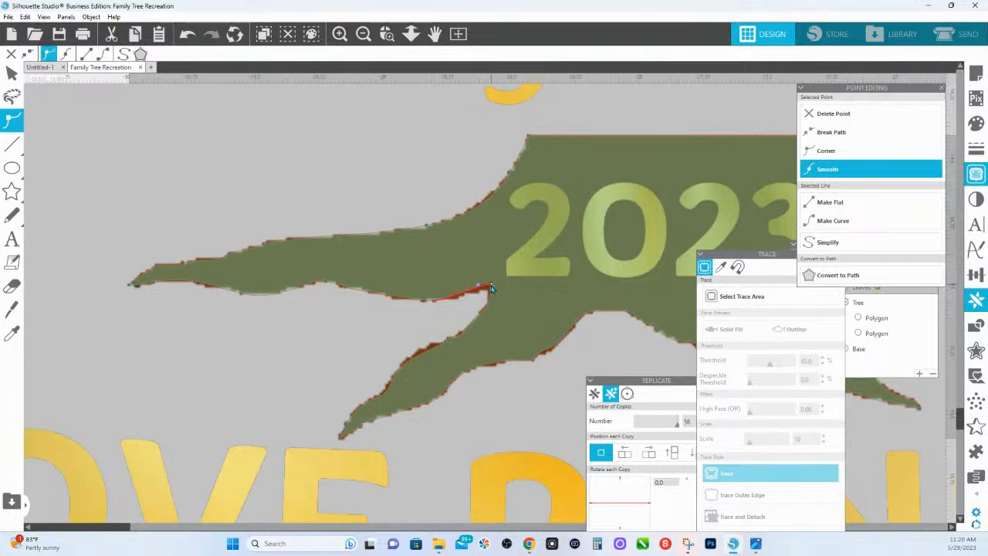
{"action": "left_click", "coordinate": [478, 294]}
{"action": "key", "text": "Delete"}
Smooth the outline point just below the notch and fit the start of the lower left root's upper edge to the original
{"action": "left_click", "coordinate": [488, 305]}
{"action": "left_click", "coordinate": [449, 341]}
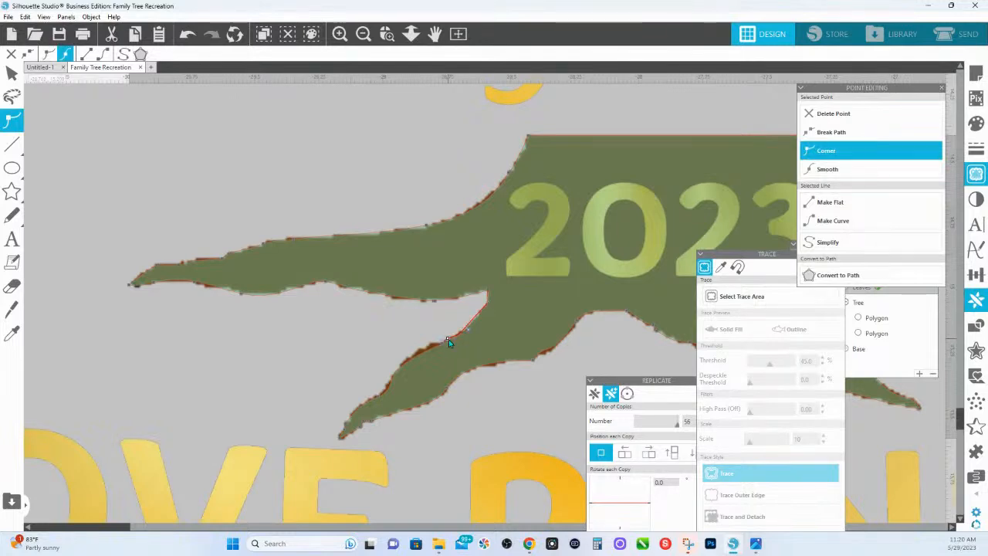
{"action": "left_click", "coordinate": [826, 169]}
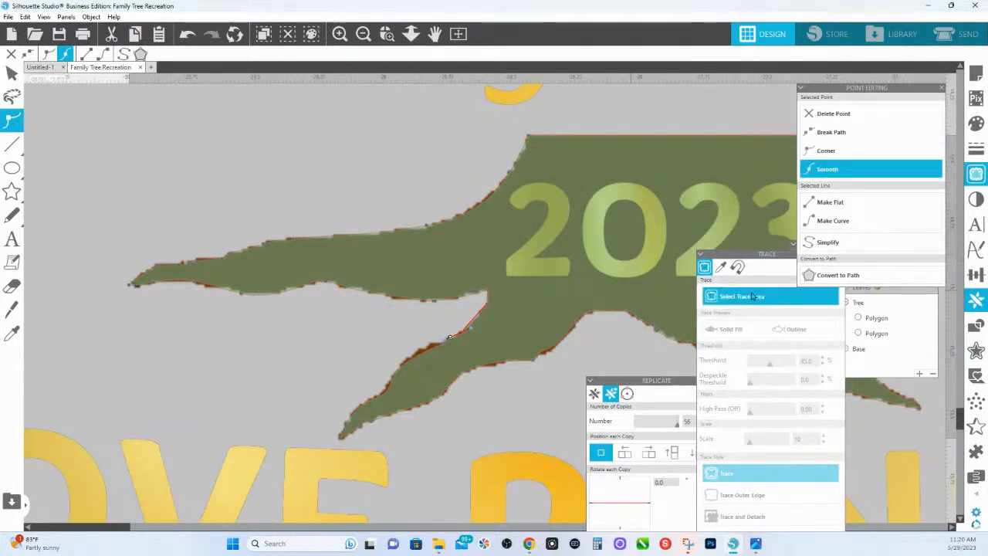
{"action": "left_click", "coordinate": [441, 346]}
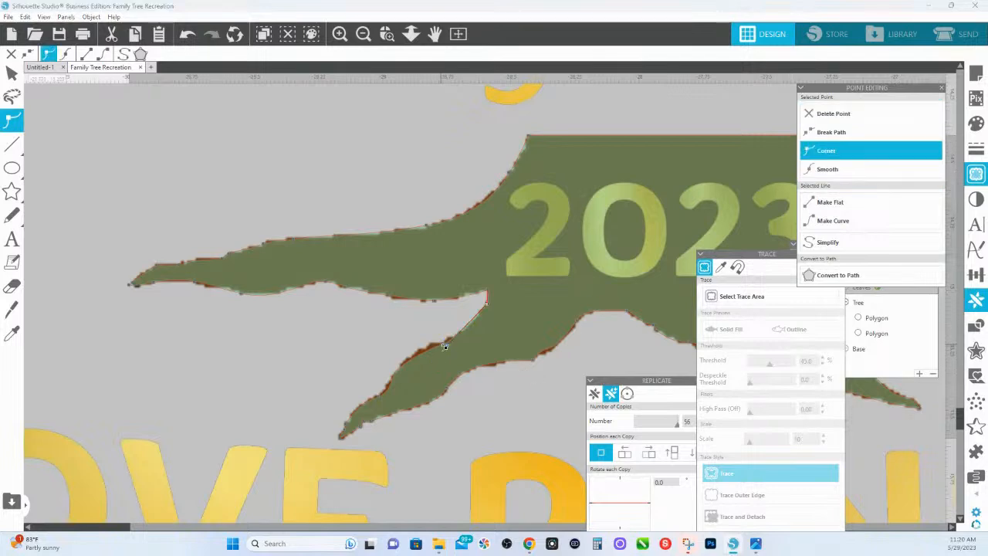
{"action": "left_click_drag", "start_coordinate": [442, 342], "coordinate": [462, 337]}
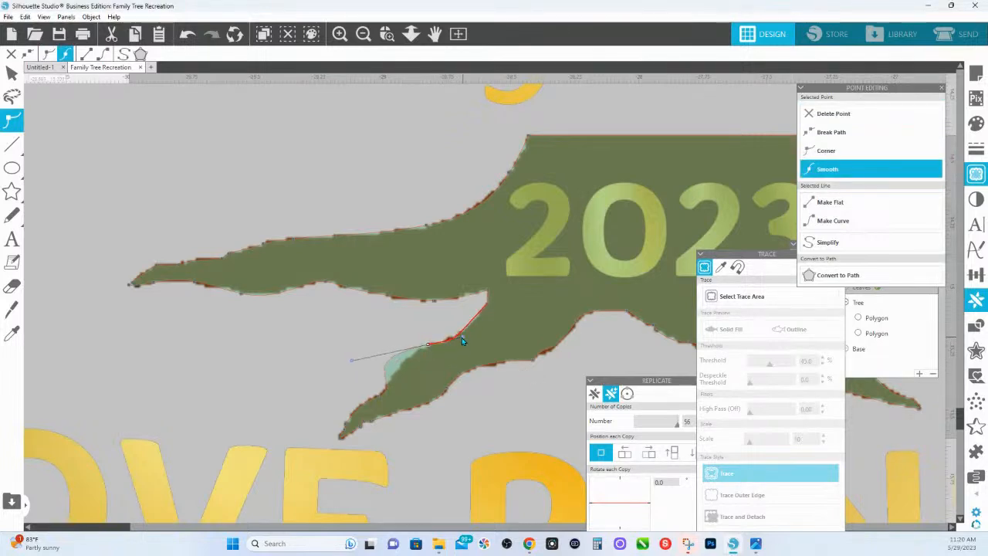
{"action": "left_click", "coordinate": [486, 306]}
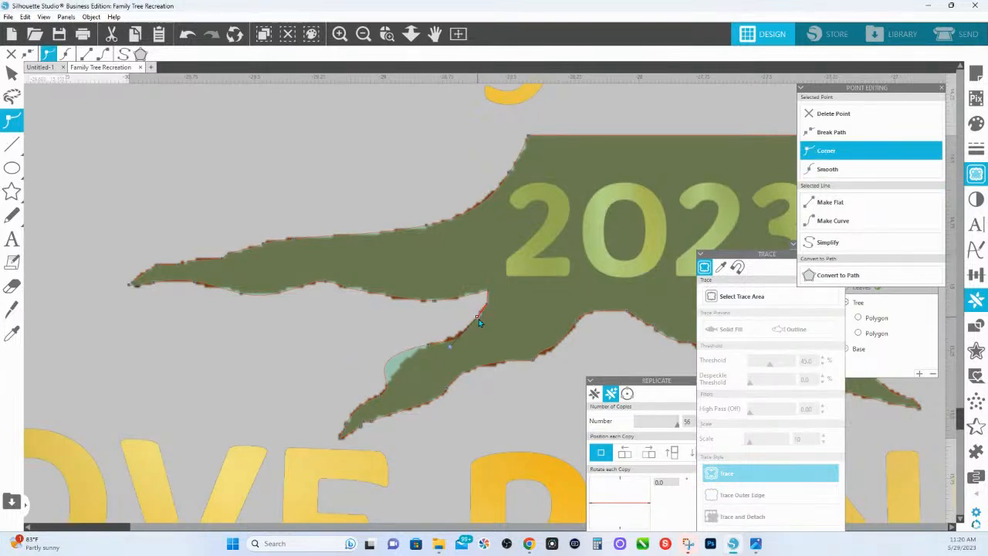
{"action": "left_click_drag", "start_coordinate": [477, 318], "coordinate": [477, 316]}
Reshape the bulging curve midway along the lower left root's upper edge to follow the brown original
{"action": "left_click", "coordinate": [426, 345]}
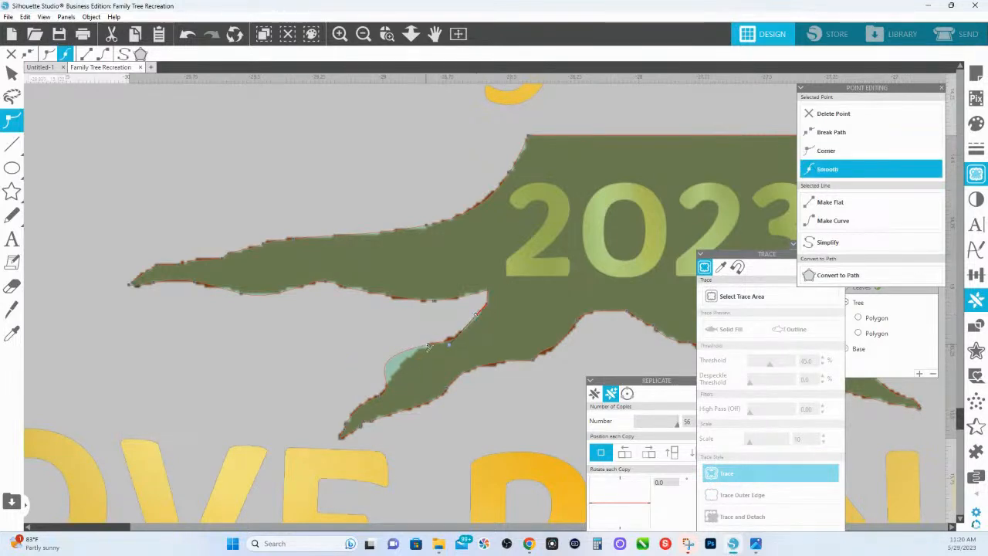
{"action": "left_click", "coordinate": [429, 344]}
{"action": "left_click", "coordinate": [431, 348]}
{"action": "double_click", "coordinate": [431, 348]}
{"action": "left_click", "coordinate": [429, 345]}
{"action": "left_click", "coordinate": [378, 397]}
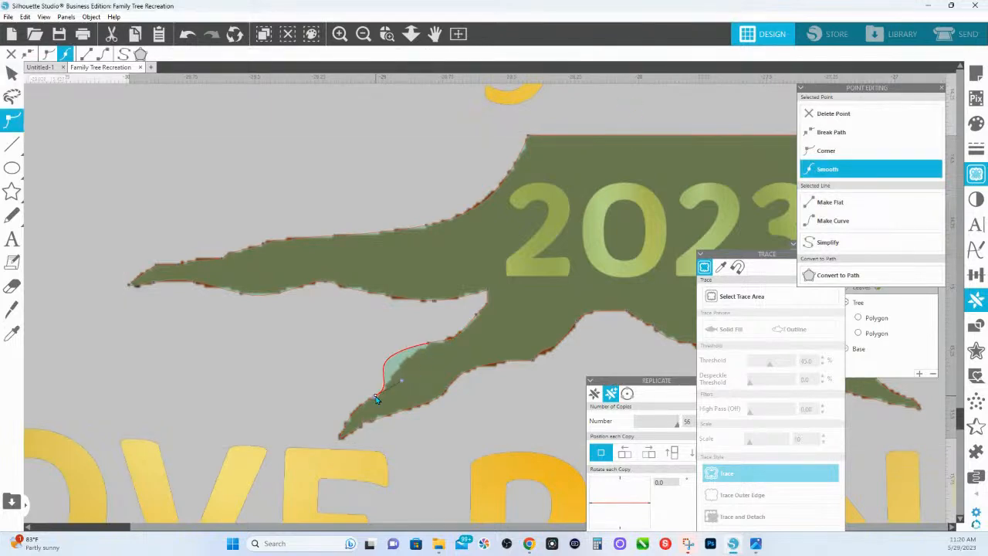
{"action": "left_click", "coordinate": [429, 345]}
{"action": "left_click_drag", "start_coordinate": [355, 361], "coordinate": [421, 351]}
{"action": "left_click", "coordinate": [477, 317]}
Clean up the tip of the lower left root by deleting surplus outline points and adjusting the one beside it
{"action": "left_click", "coordinate": [341, 437]}
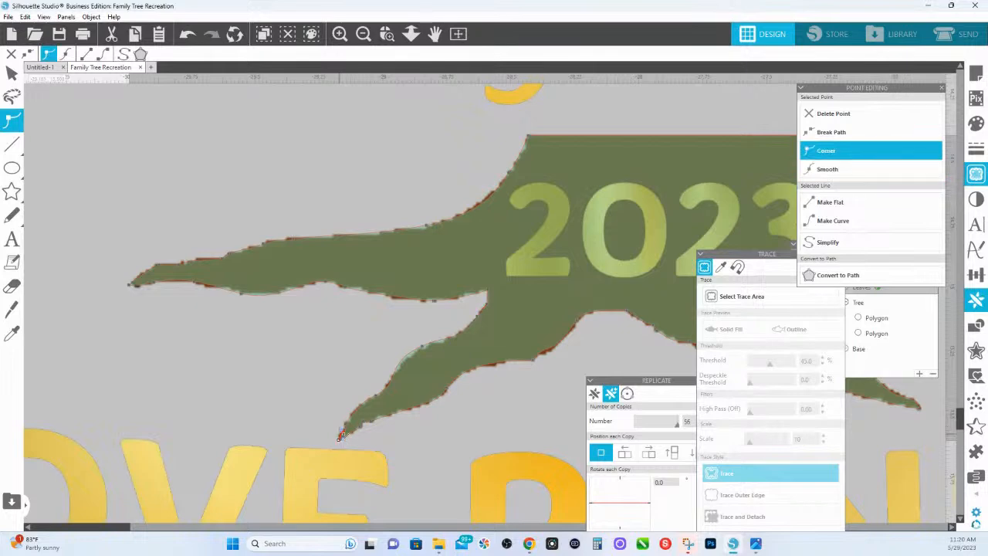
{"action": "left_click", "coordinate": [346, 433]}
{"action": "left_click", "coordinate": [828, 133]}
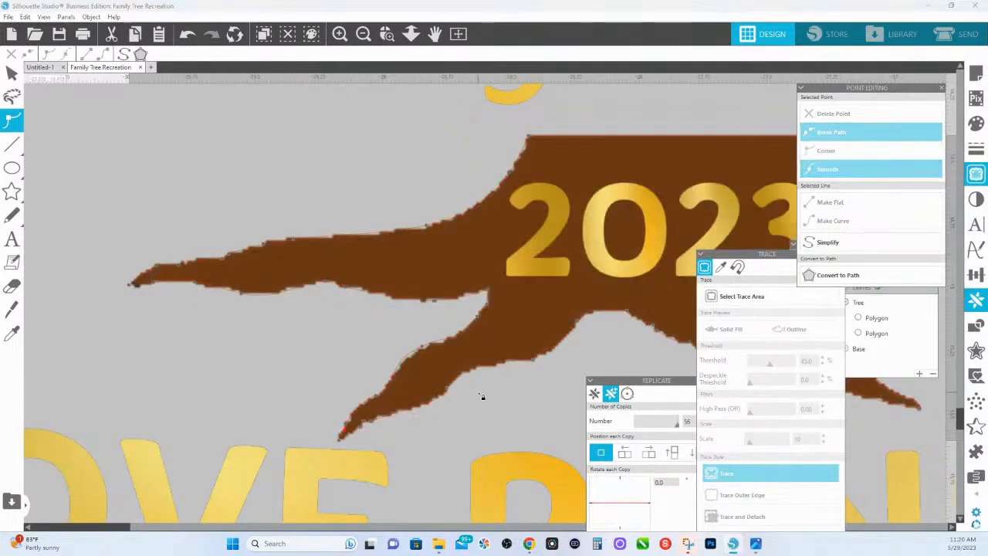
{"action": "key", "text": "ctrl+z"}
{"action": "left_click", "coordinate": [820, 120]}
{"action": "left_click", "coordinate": [361, 423]}
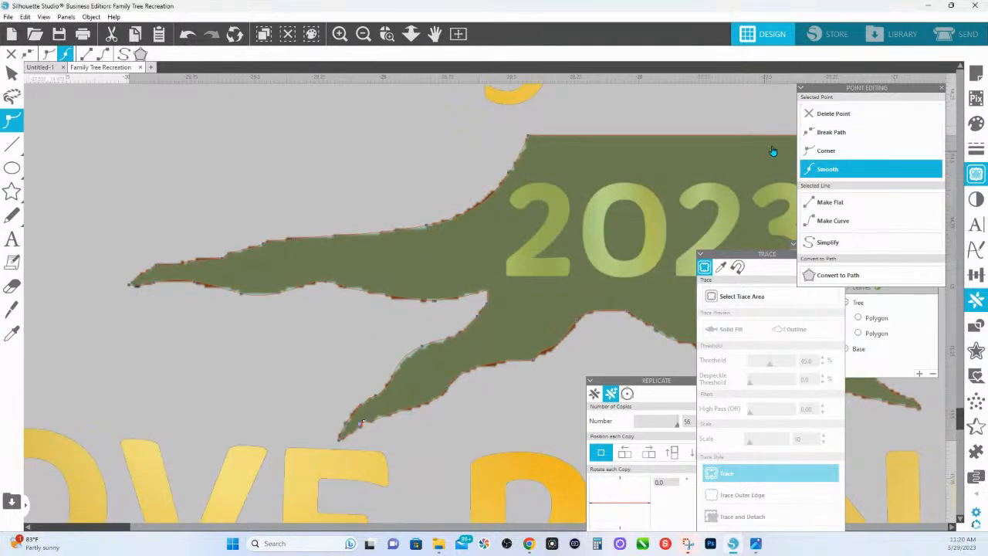
{"action": "left_click", "coordinate": [826, 113]}
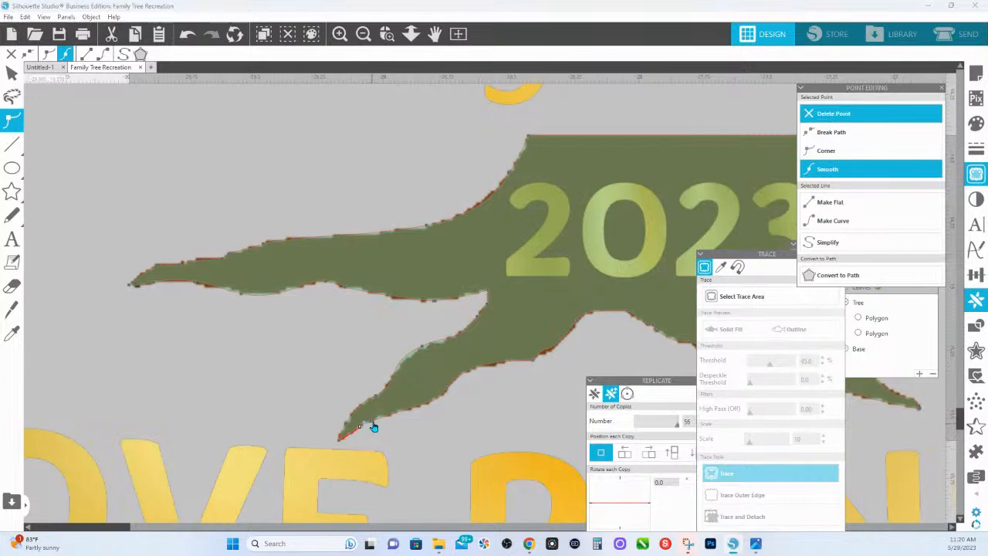
{"action": "left_click", "coordinate": [373, 421]}
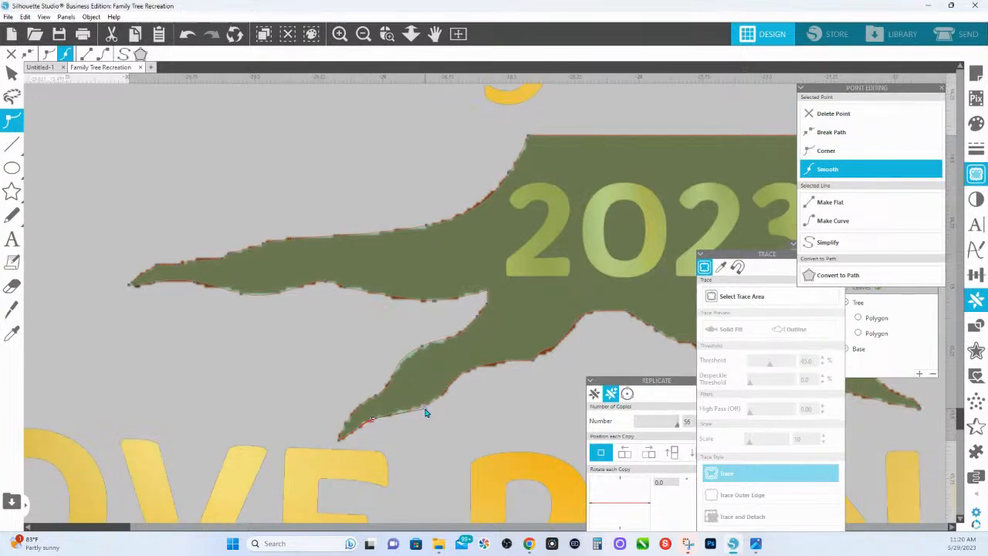
Turn the segment along the lower left root's underside into a curve and adjust its points to match the original
{"action": "left_click", "coordinate": [446, 391]}
{"action": "left_click_drag", "start_coordinate": [494, 421], "coordinate": [336, 436]}
{"action": "left_click", "coordinate": [376, 391]}
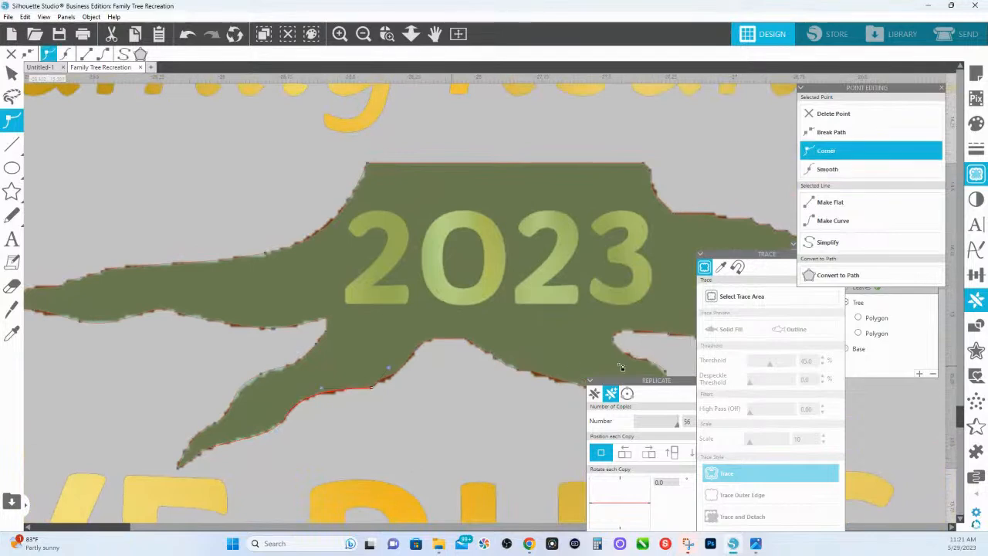
{"action": "left_click", "coordinate": [828, 224]}
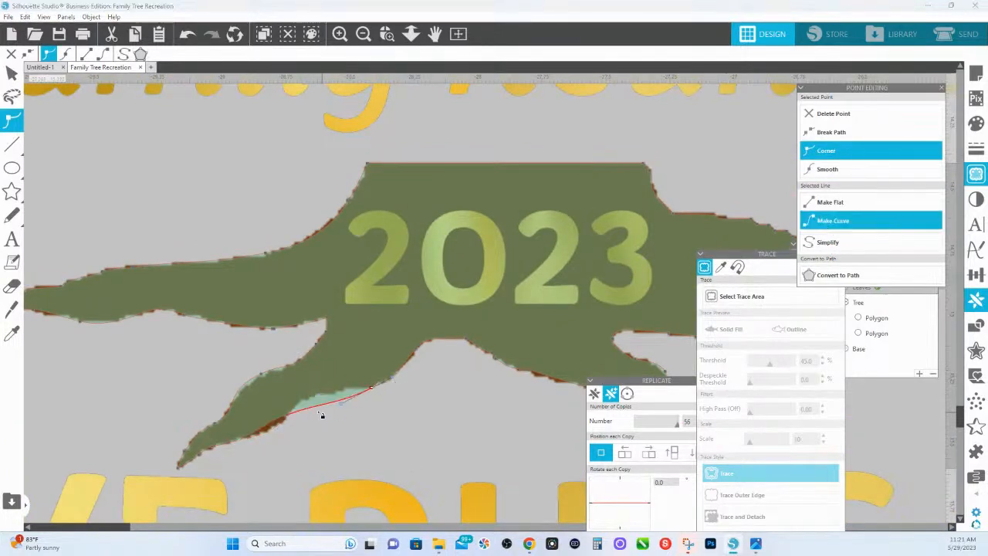
{"action": "left_click", "coordinate": [292, 419]}
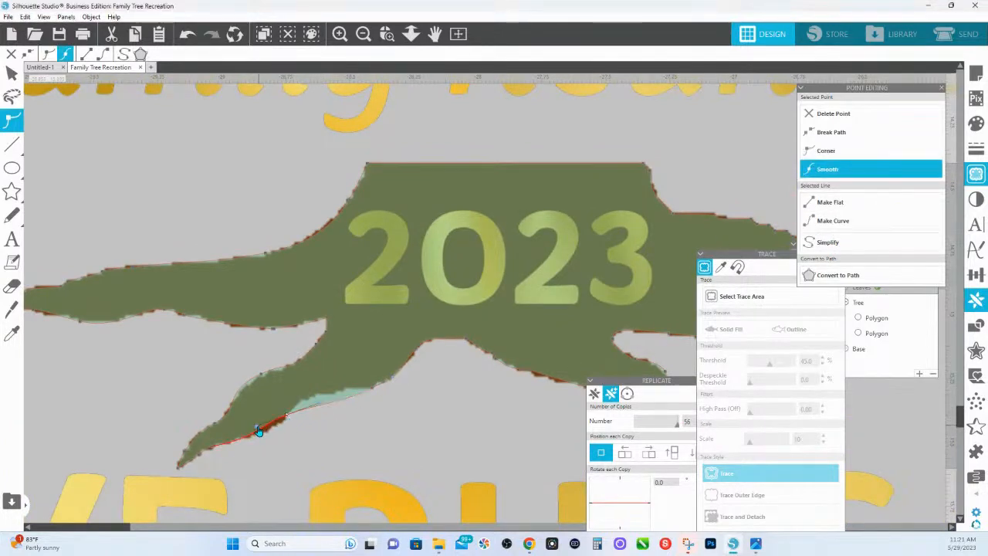
Smooth the underside of the lower-left root by adjusting its edge points up to the central arch
{"action": "left_click", "coordinate": [313, 401]}
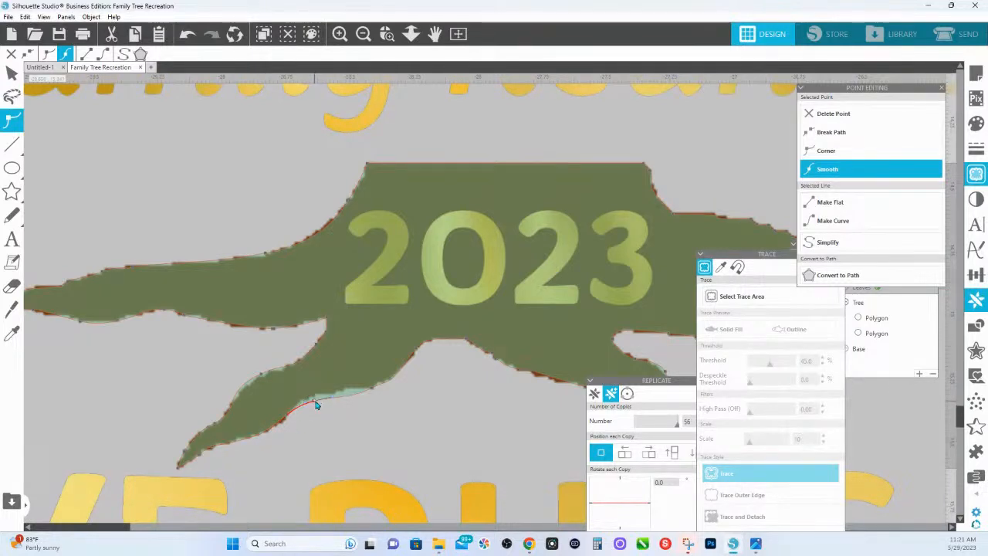
{"action": "left_click", "coordinate": [376, 390]}
{"action": "left_click", "coordinate": [426, 343]}
Delete stray points between the central arch and the lower-right root, and reshape the curve to follow the brown artwork
{"action": "left_click_drag", "start_coordinate": [456, 355], "coordinate": [272, 350]}
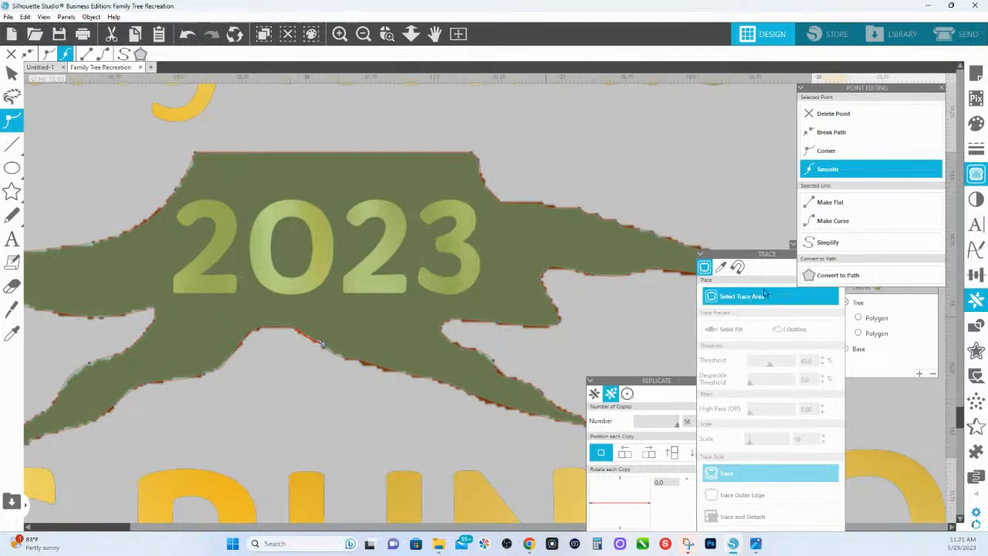
{"action": "left_click", "coordinate": [834, 113]}
{"action": "left_click", "coordinate": [357, 361]}
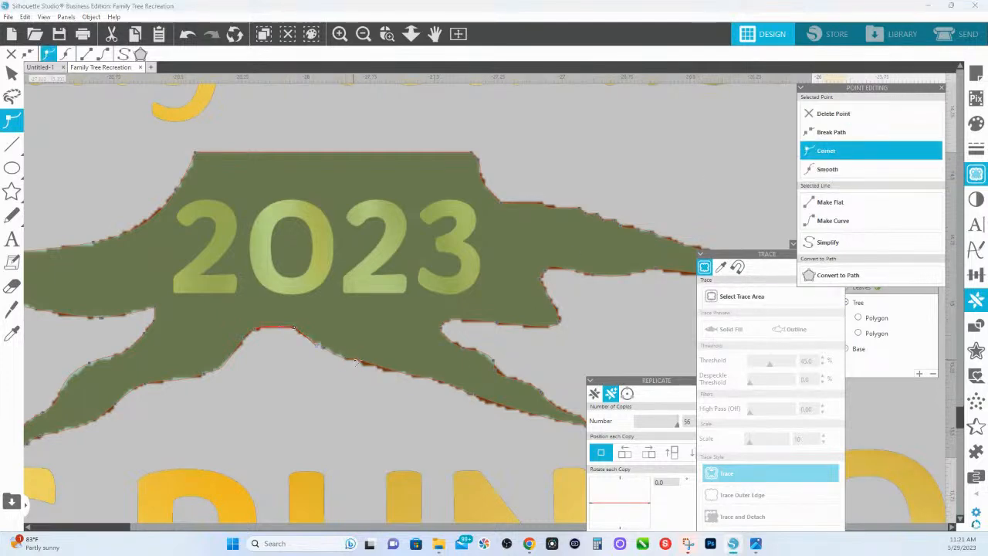
{"action": "left_click", "coordinate": [810, 115]}
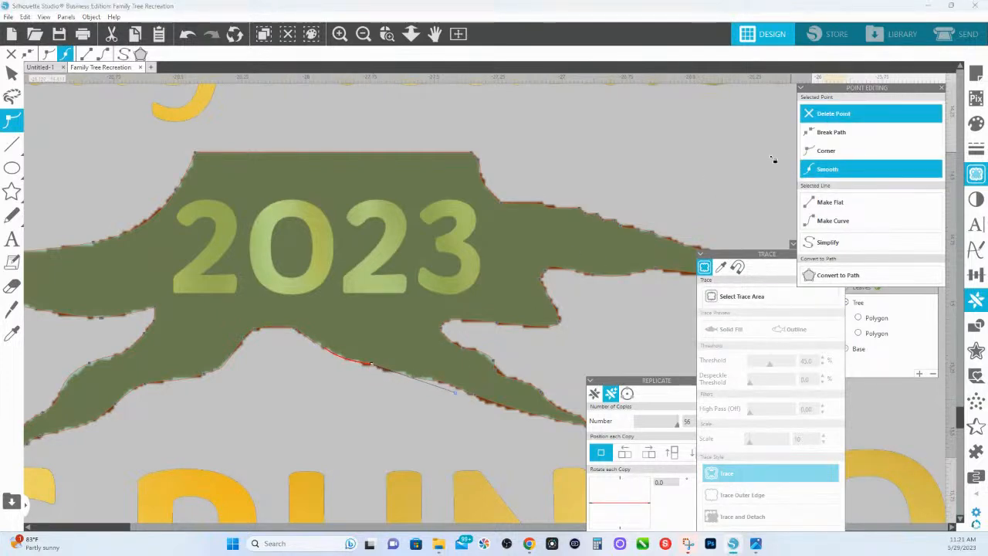
{"action": "left_click", "coordinate": [847, 115]}
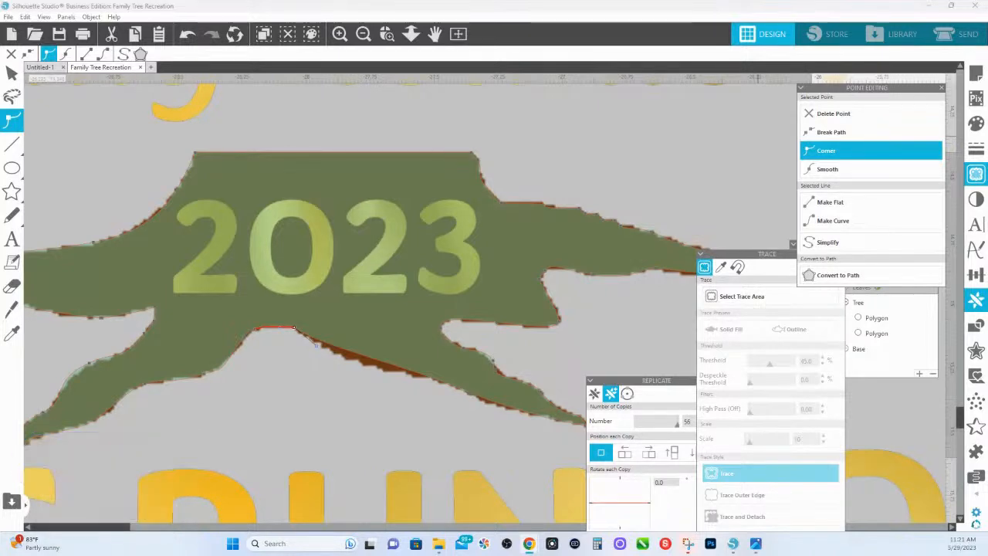
{"action": "left_click_drag", "start_coordinate": [374, 359], "coordinate": [374, 365]}
{"action": "left_click", "coordinate": [373, 371]}
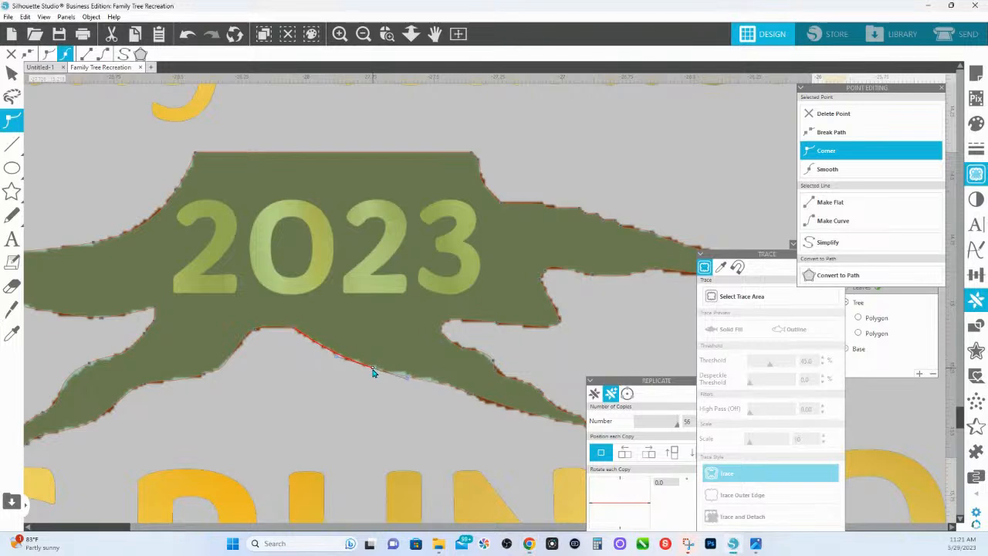
Reshape the underside of the lower-right root out to its tip, following the artwork beneath
{"action": "left_click", "coordinate": [487, 399]}
{"action": "left_click", "coordinate": [458, 388]}
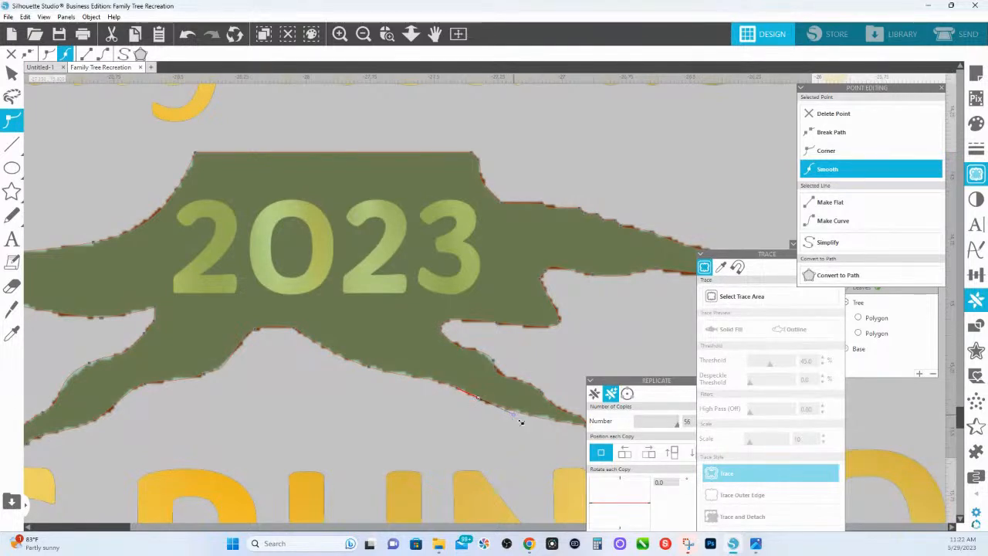
{"action": "left_click_drag", "start_coordinate": [546, 406], "coordinate": [423, 392]}
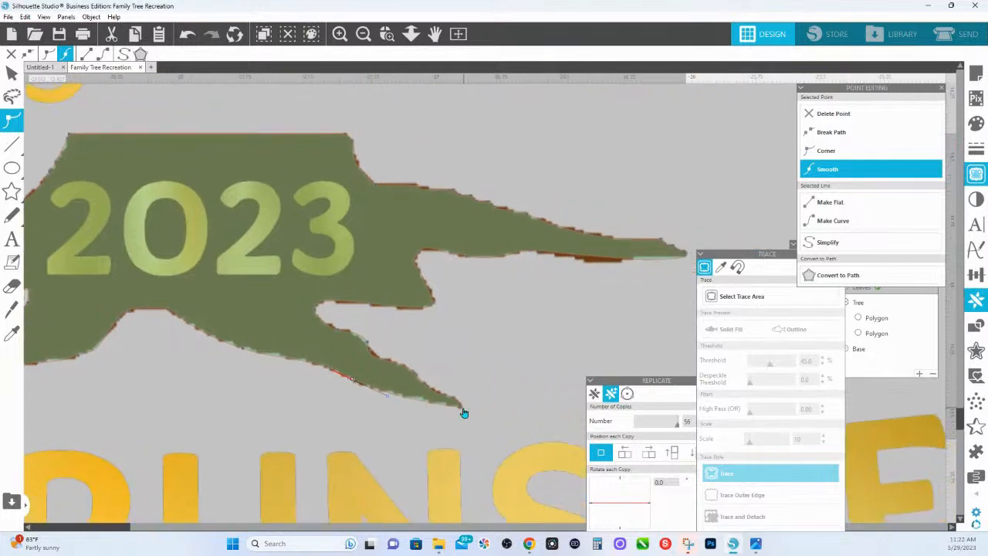
{"action": "left_click", "coordinate": [453, 407]}
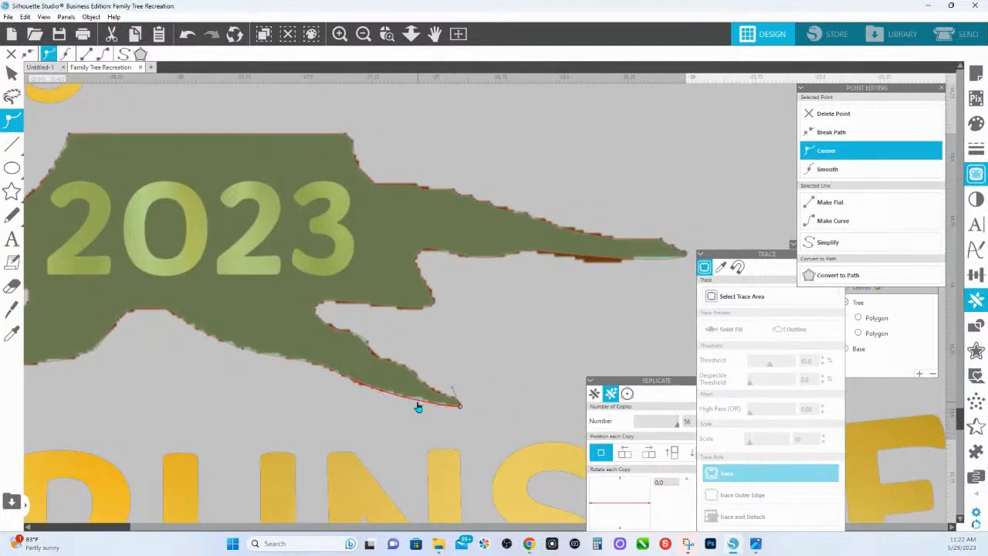
{"action": "left_click_drag", "start_coordinate": [422, 403], "coordinate": [423, 398]}
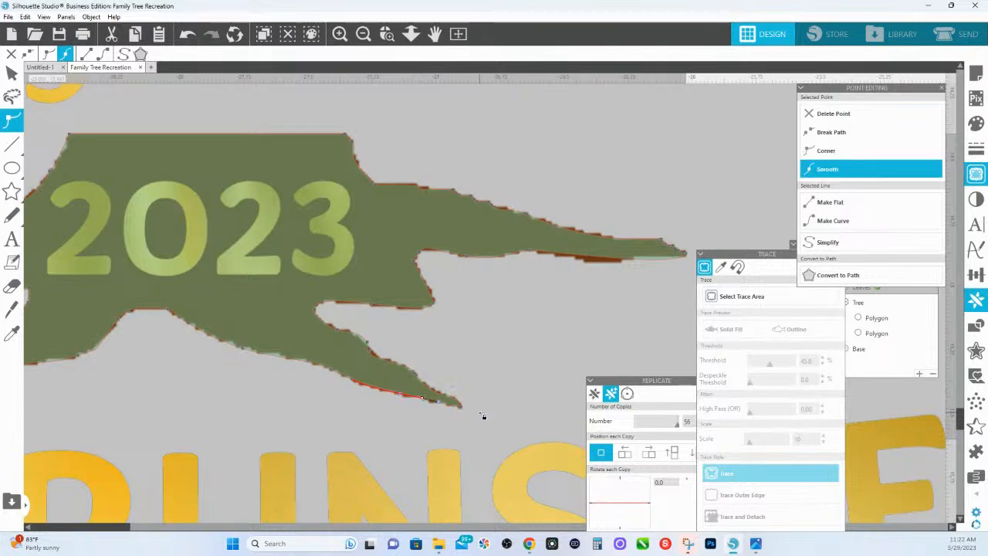
Smooth the upper edge of the lower-right root and the points around the notch beneath the right root
{"action": "left_click", "coordinate": [340, 331]}
{"action": "left_click", "coordinate": [371, 352]}
{"action": "left_click", "coordinate": [314, 309]}
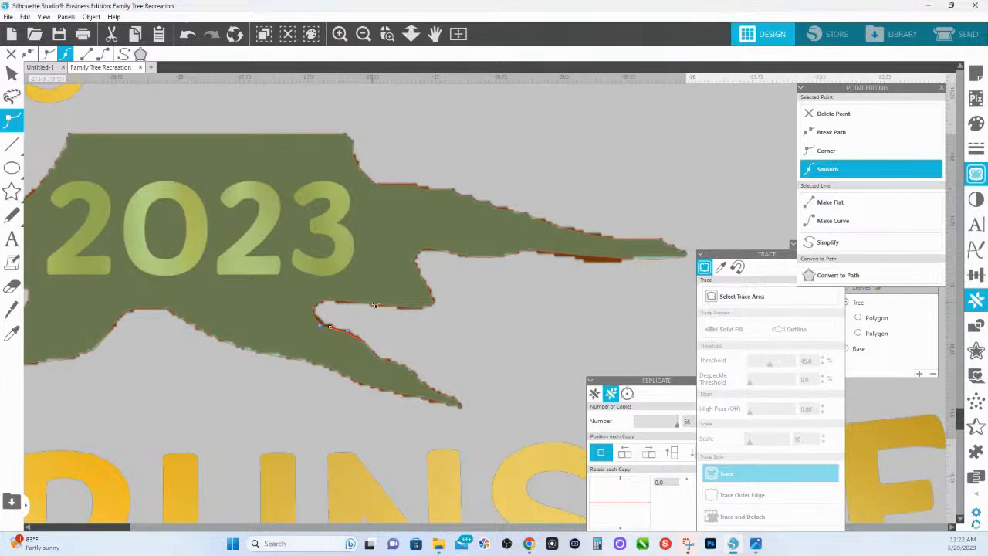
{"action": "left_click", "coordinate": [435, 303]}
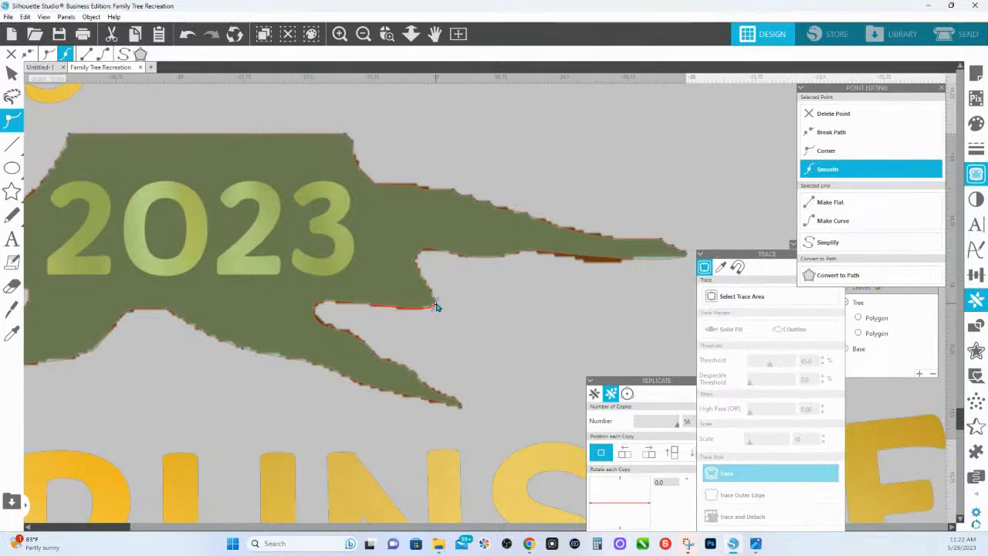
{"action": "left_click", "coordinate": [414, 264]}
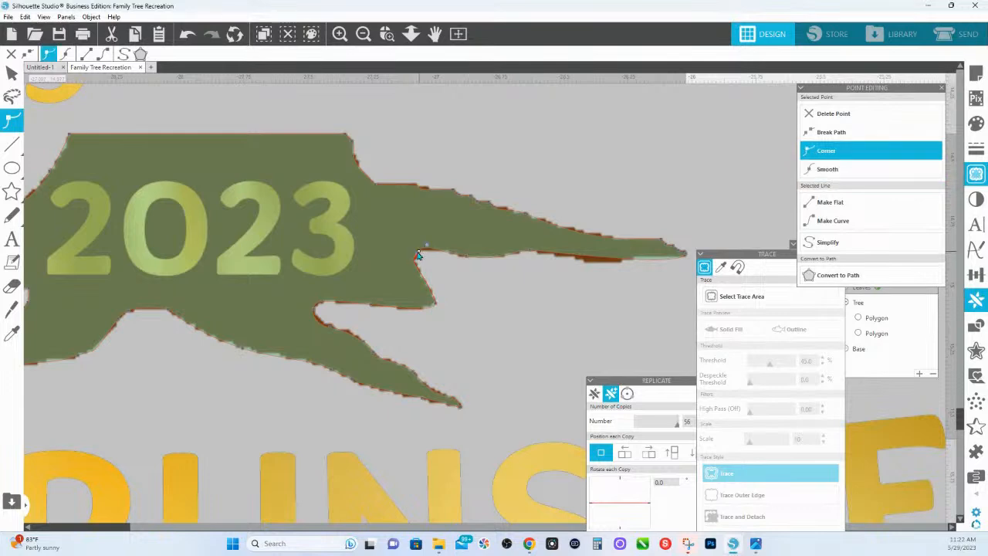
{"action": "left_click", "coordinate": [417, 253]}
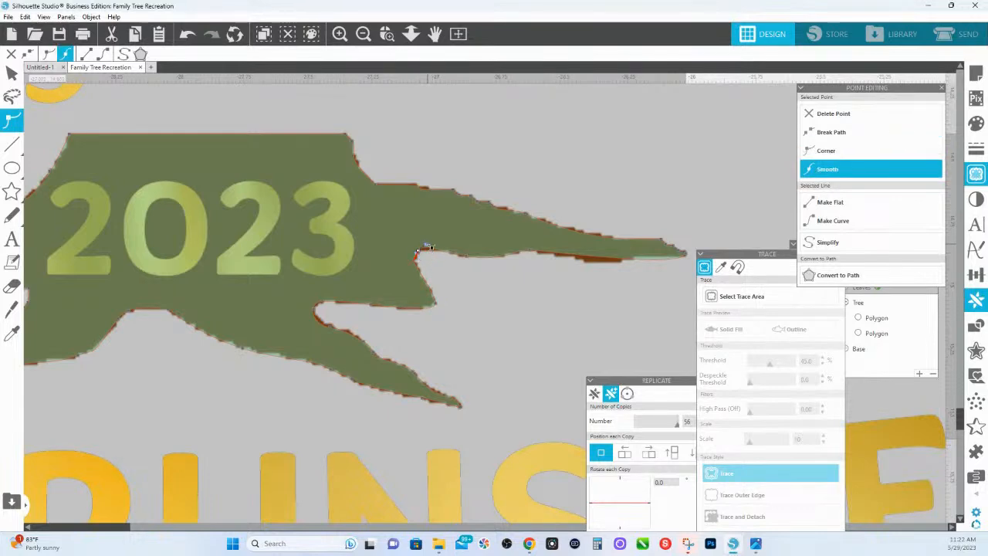
Reshape the underside of the long right root, turning its middle segment into a curve and adjusting the handles
{"action": "left_click", "coordinate": [466, 257]}
{"action": "left_click", "coordinate": [528, 251]}
{"action": "left_click", "coordinate": [615, 265]}
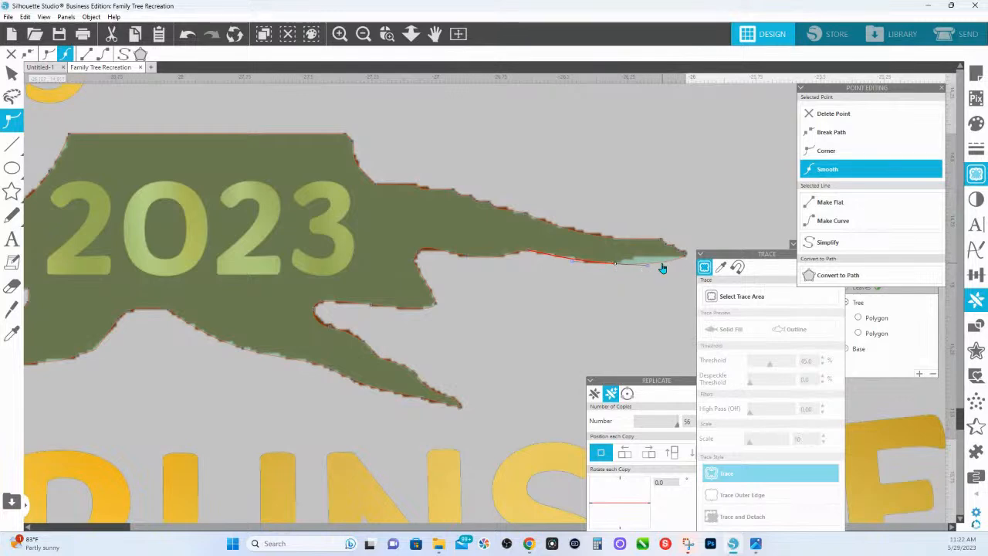
{"action": "left_click", "coordinate": [648, 258]}
{"action": "left_click_drag", "start_coordinate": [646, 257], "coordinate": [642, 257]}
{"action": "left_click", "coordinate": [581, 263]}
{"action": "left_click", "coordinate": [531, 253]}
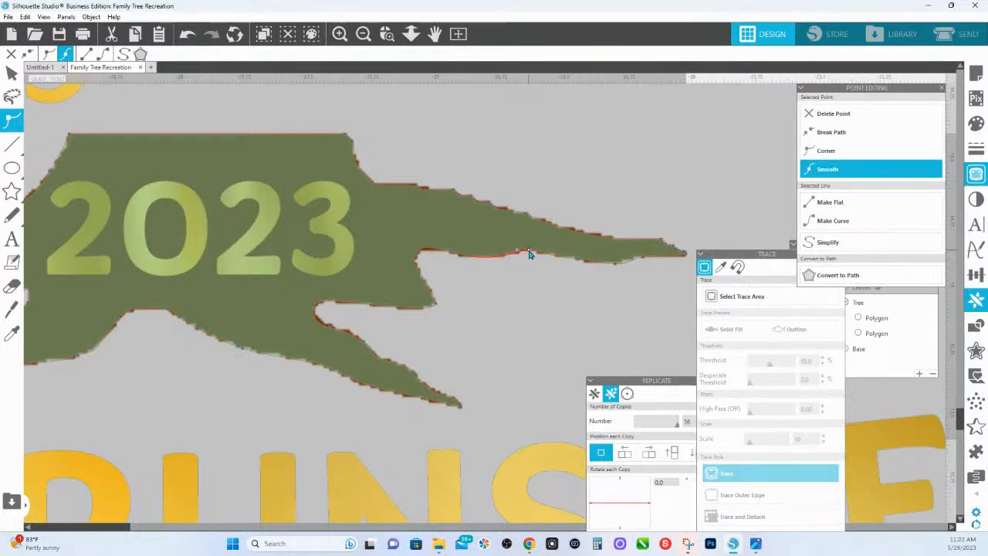
{"action": "left_click", "coordinate": [859, 224]}
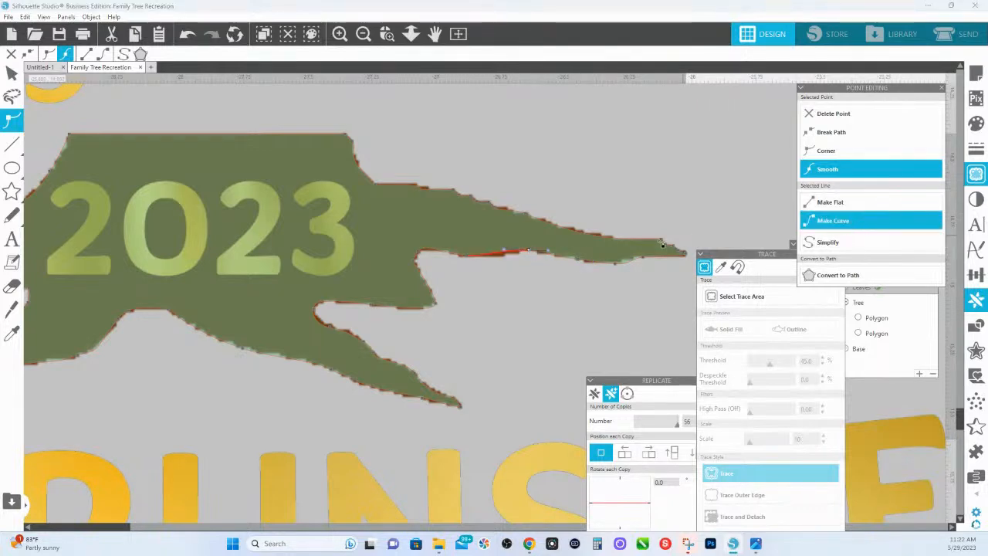
{"action": "left_click_drag", "start_coordinate": [505, 252], "coordinate": [527, 252]}
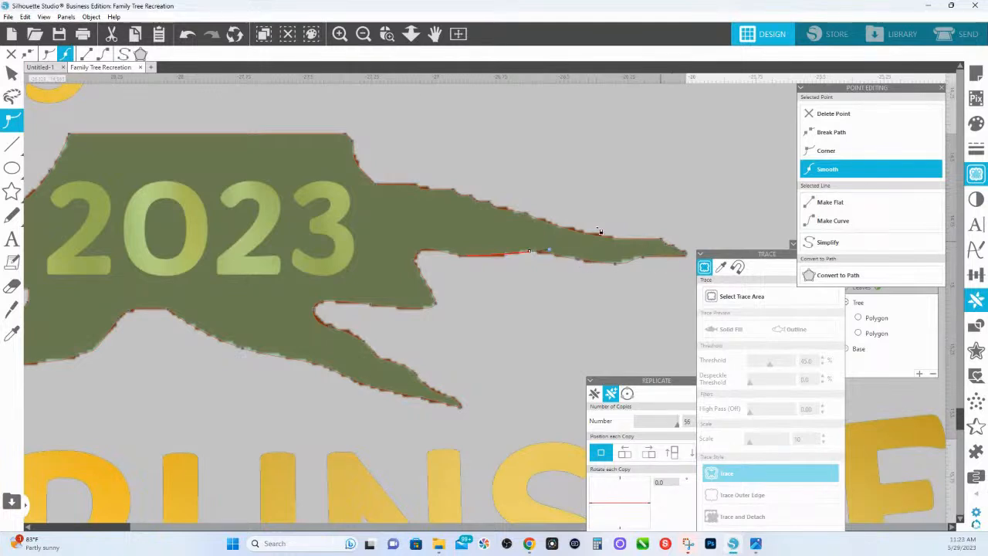
Clean up the upper edge of the right root next to the stump by deleting a point and adjusting curve handles
{"action": "left_click", "coordinate": [458, 188]}
{"action": "left_click", "coordinate": [832, 114]}
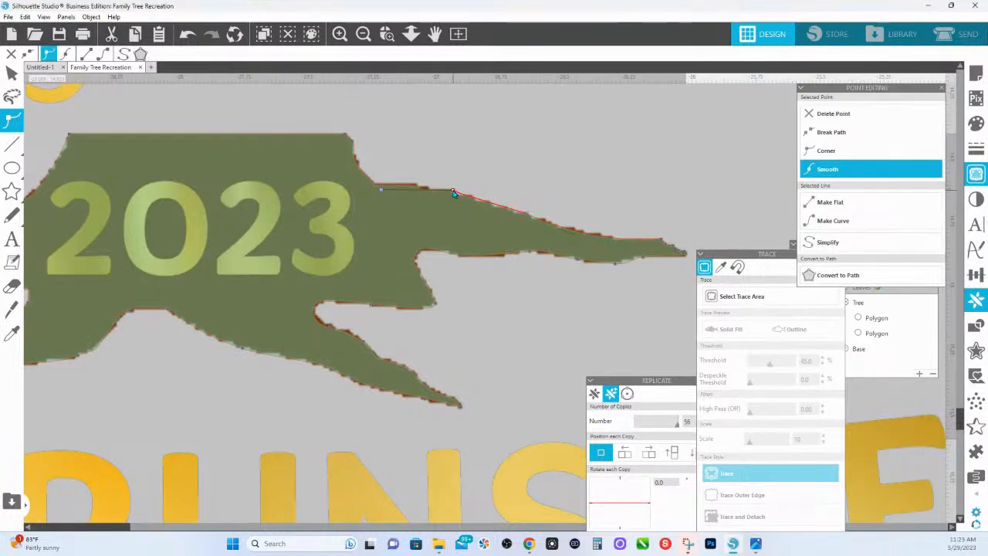
{"action": "left_click", "coordinate": [381, 192]}
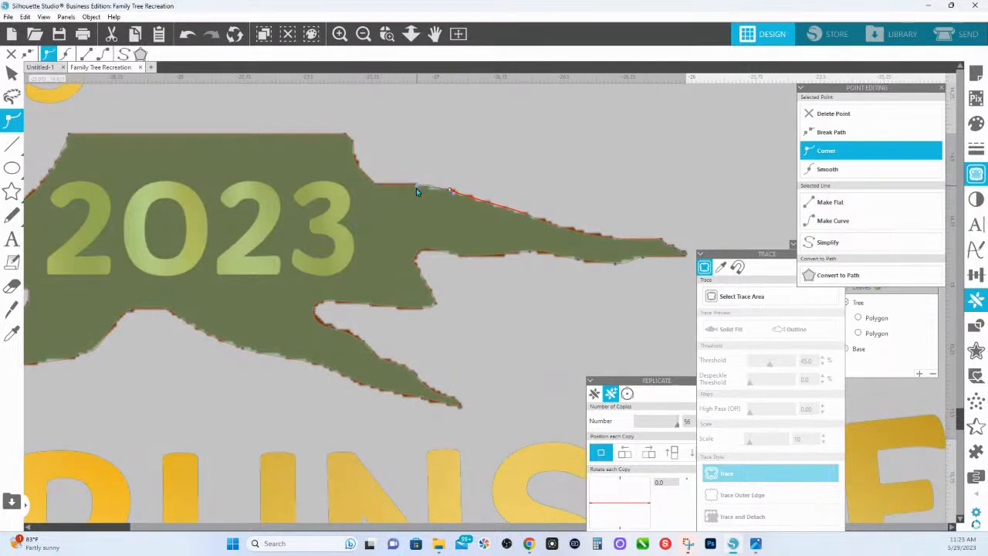
{"action": "left_click", "coordinate": [376, 185]}
{"action": "left_click_drag", "start_coordinate": [463, 185], "coordinate": [432, 186]}
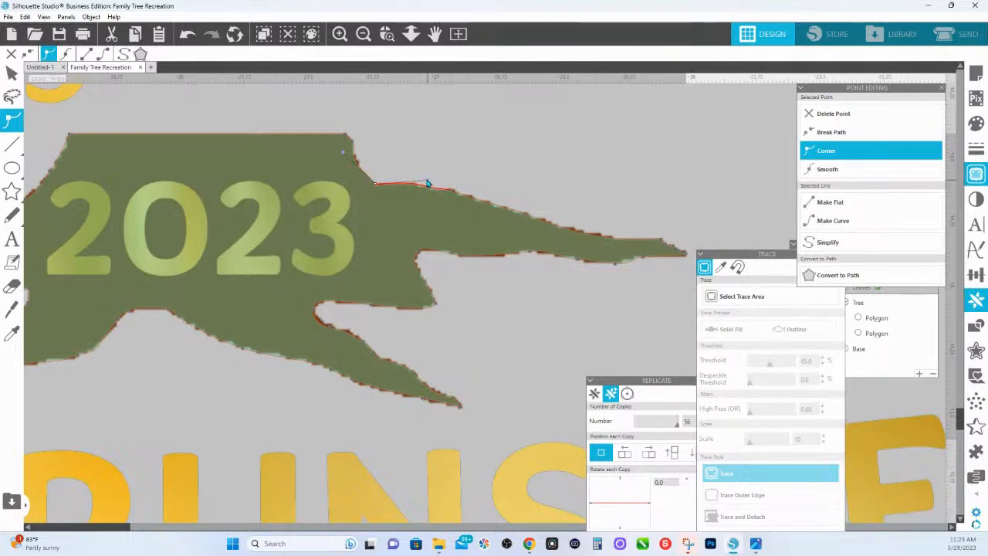
{"action": "left_click", "coordinate": [450, 191]}
Smooth the outer upper edge of the right root, delete the extra point near its tip, and finish point editing
{"action": "left_click", "coordinate": [495, 204]}
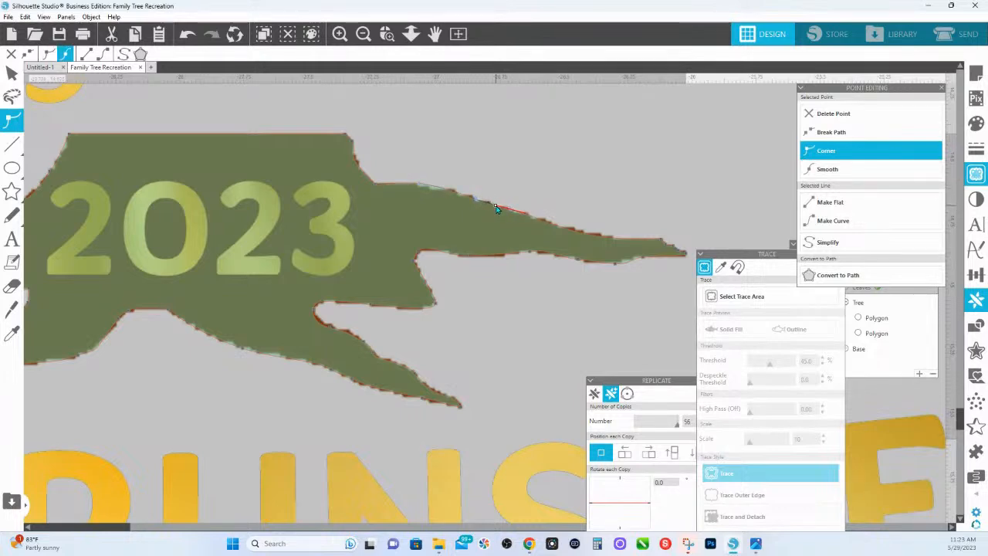
{"action": "left_click", "coordinate": [527, 214]}
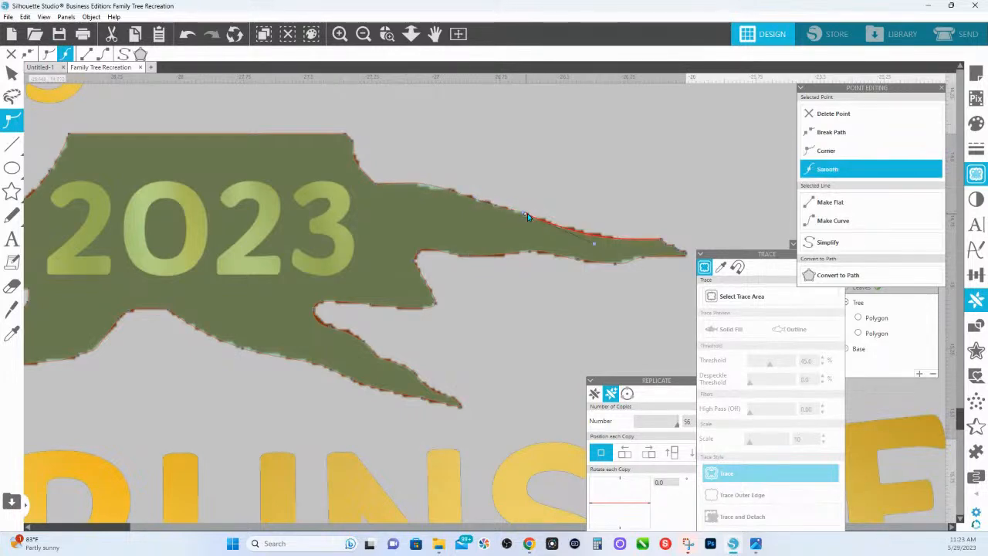
{"action": "left_click", "coordinate": [591, 232]}
{"action": "left_click", "coordinate": [498, 207]}
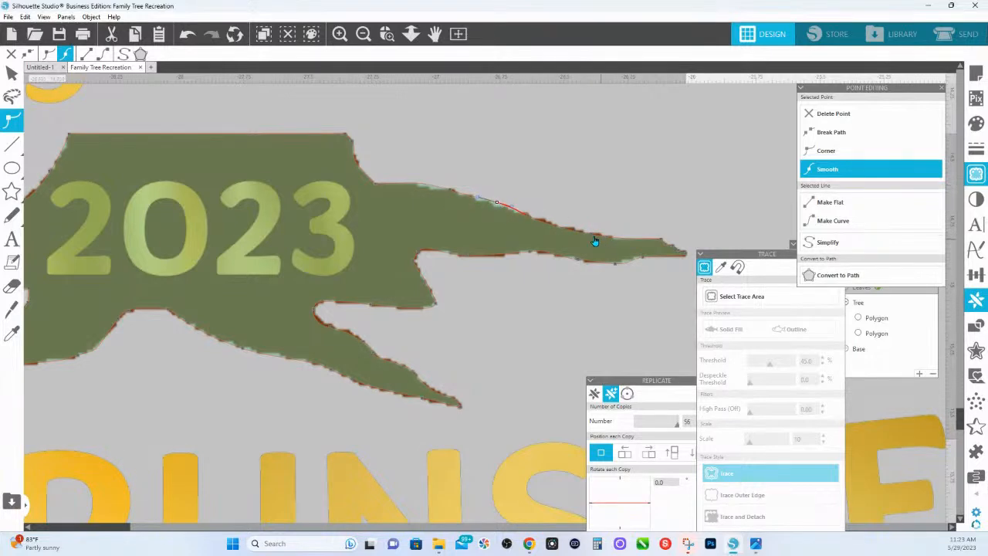
{"action": "left_click", "coordinate": [671, 247]}
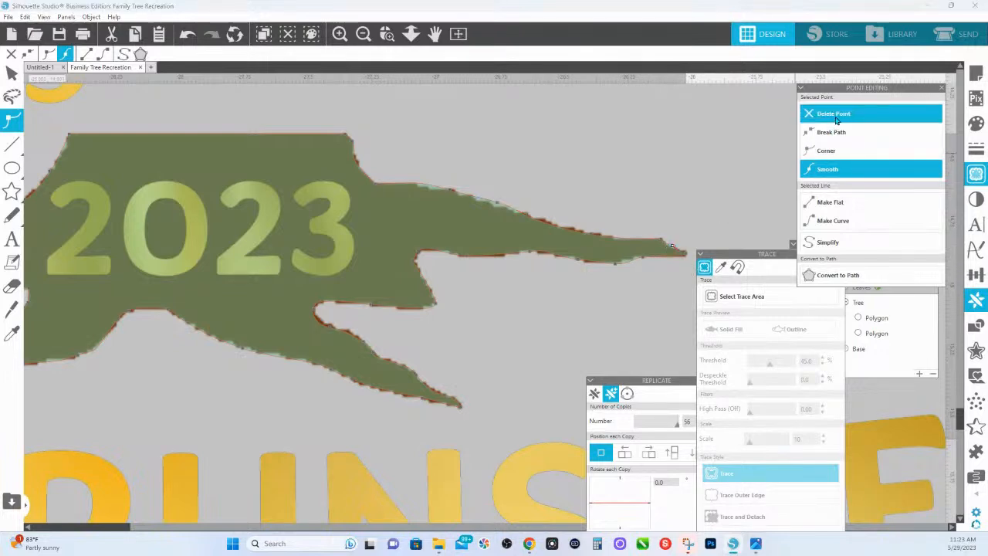
{"action": "left_click", "coordinate": [683, 187]}
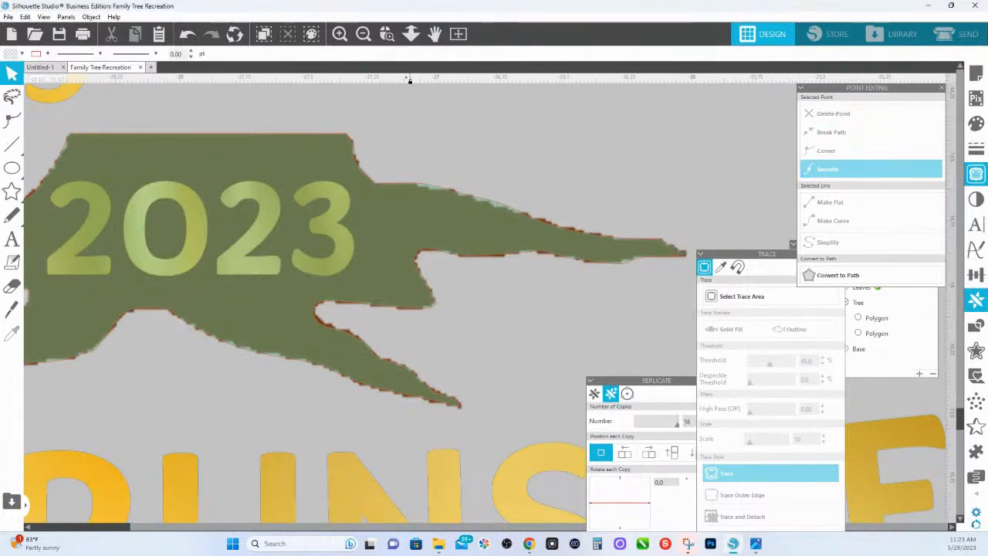
Fill the traced tree base with the brown sampled from the tree trunk
{"action": "left_click", "coordinate": [411, 33]}
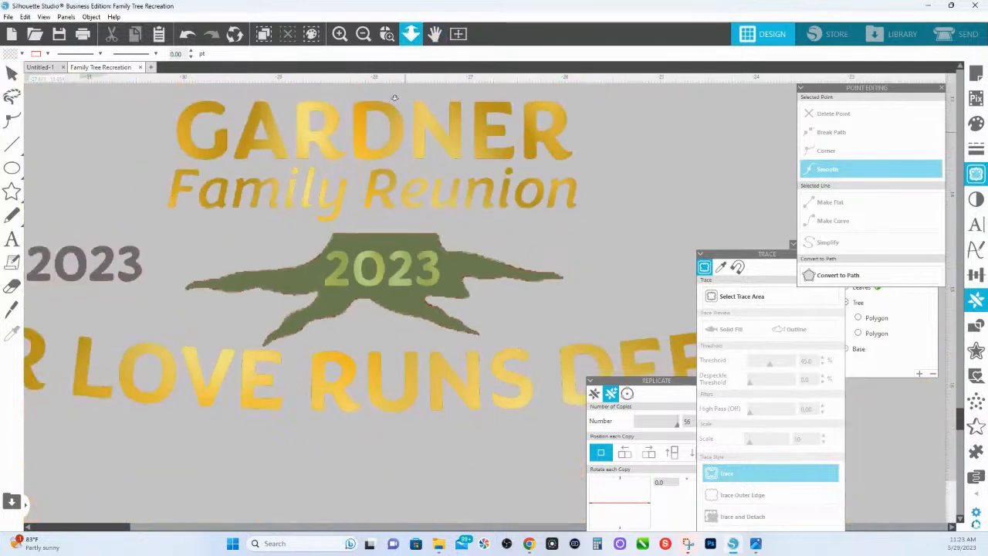
{"action": "left_click", "coordinate": [471, 268]}
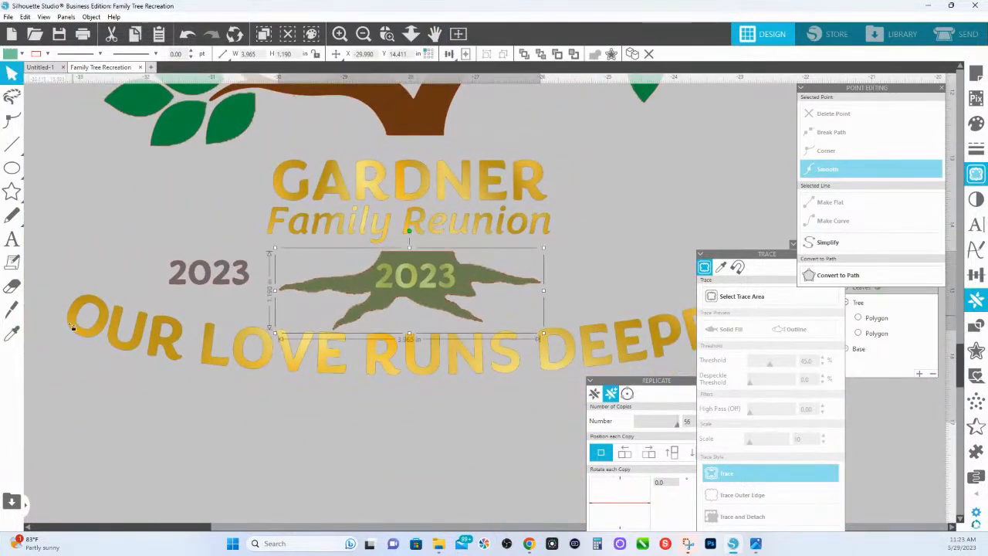
{"action": "left_click", "coordinate": [12, 336]}
{"action": "left_click", "coordinate": [423, 120]}
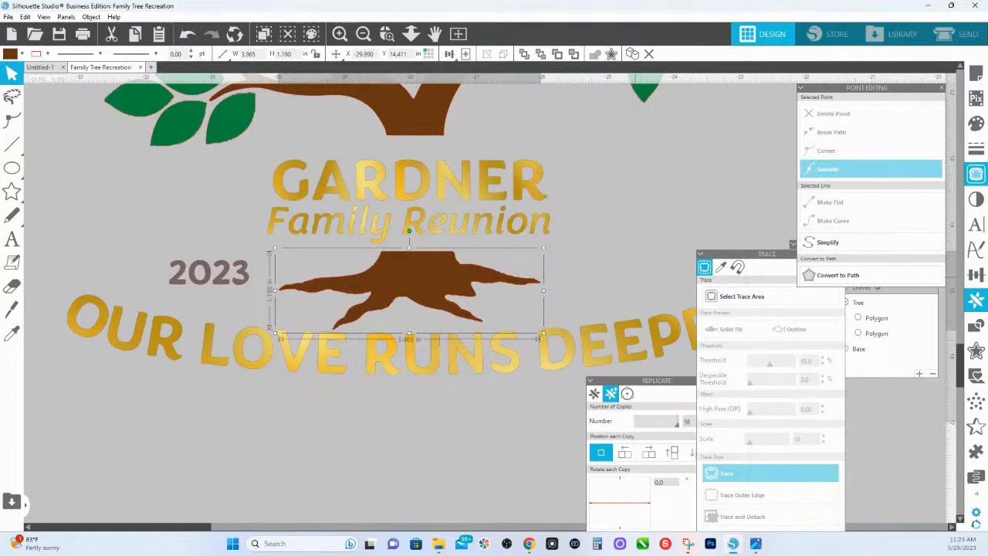
Try a 0.013 in offset with rounded corners around the tree base
{"action": "left_click", "coordinate": [975, 350]}
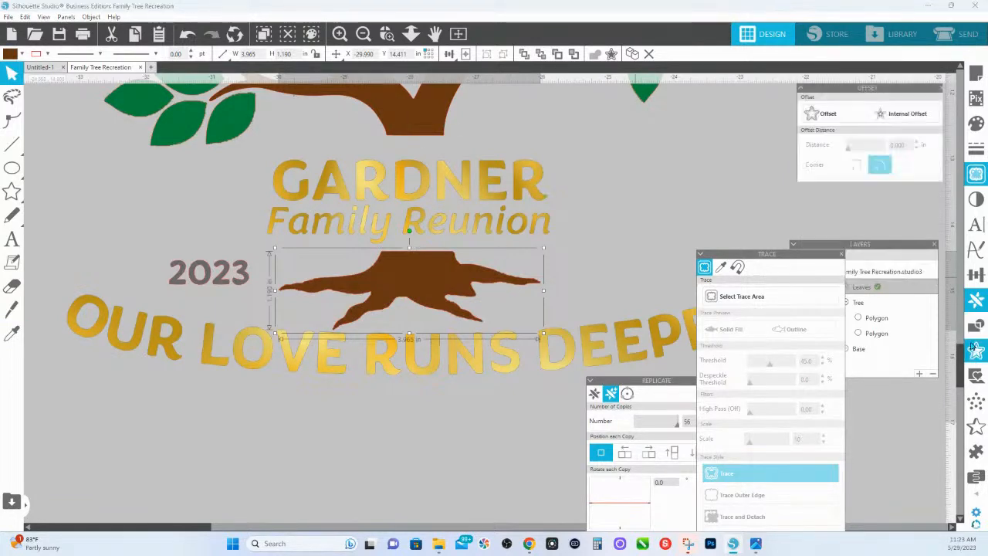
{"action": "left_click", "coordinate": [832, 121]}
{"action": "type", "text": "."}
{"action": "key", "text": "Return"}
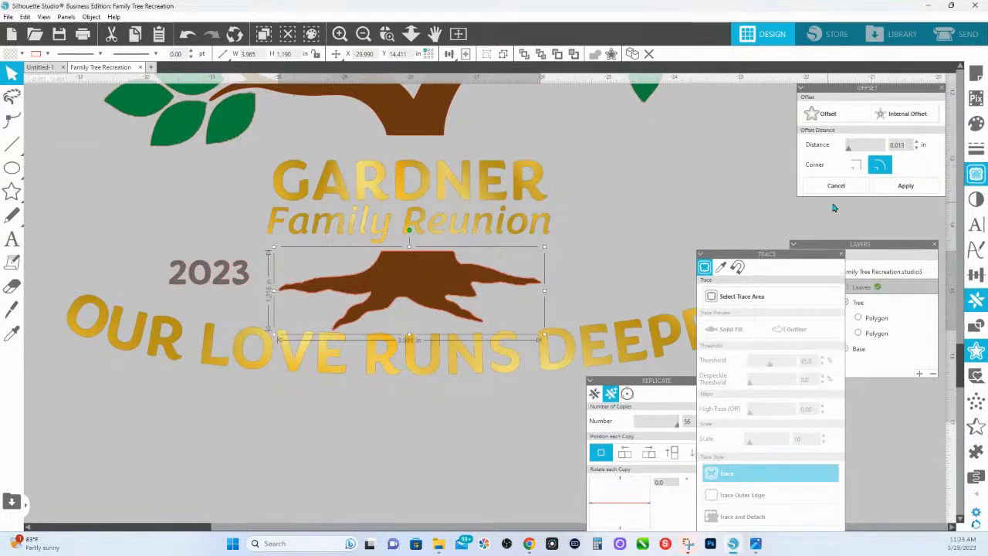
{"action": "left_click", "coordinate": [906, 185]}
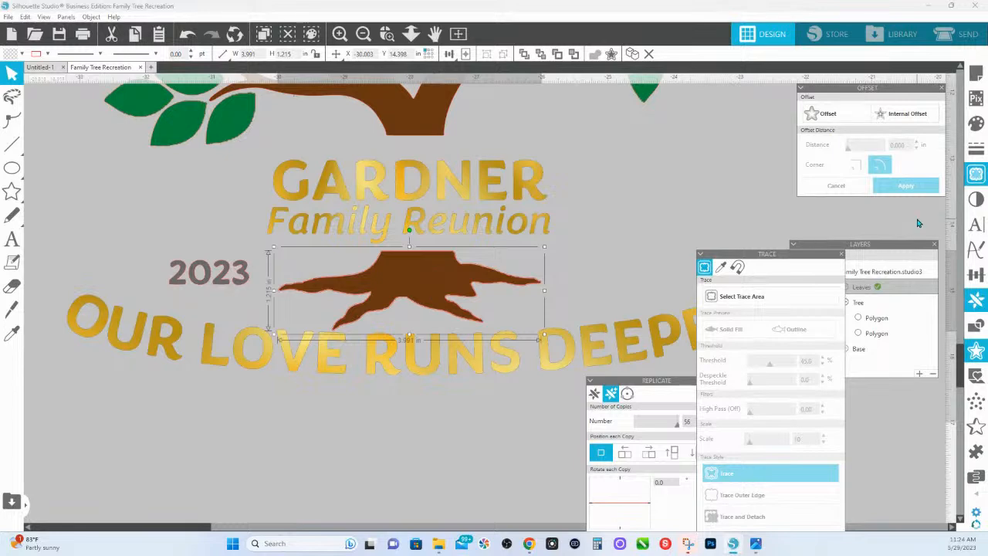
{"action": "left_click", "coordinate": [188, 36]}
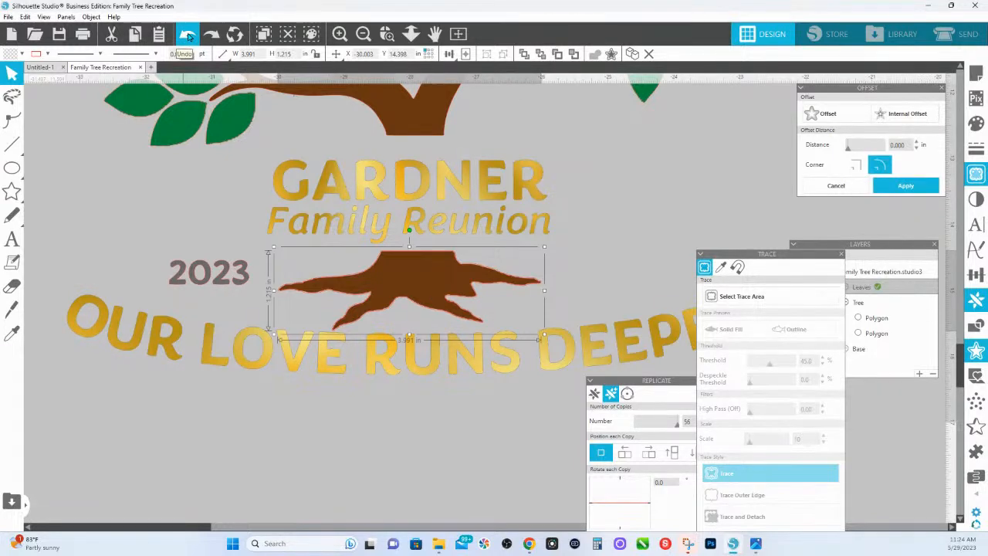
Apply a 0.013 in offset with square corners around the brown tree base
{"action": "left_click", "coordinate": [406, 209]}
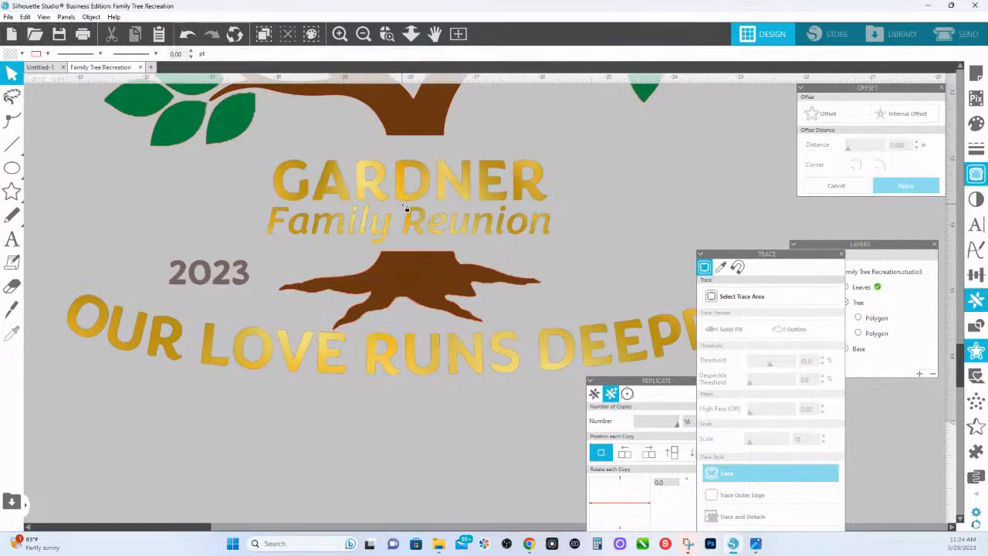
{"action": "left_click", "coordinate": [434, 290]}
{"action": "left_click", "coordinate": [827, 114]}
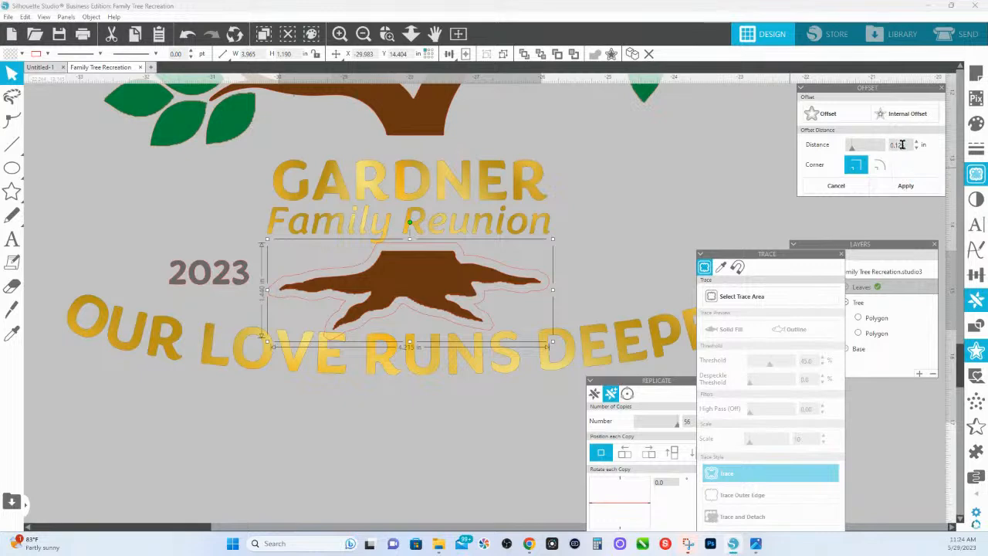
{"action": "type", "text": "0"}
{"action": "key", "text": "Return"}
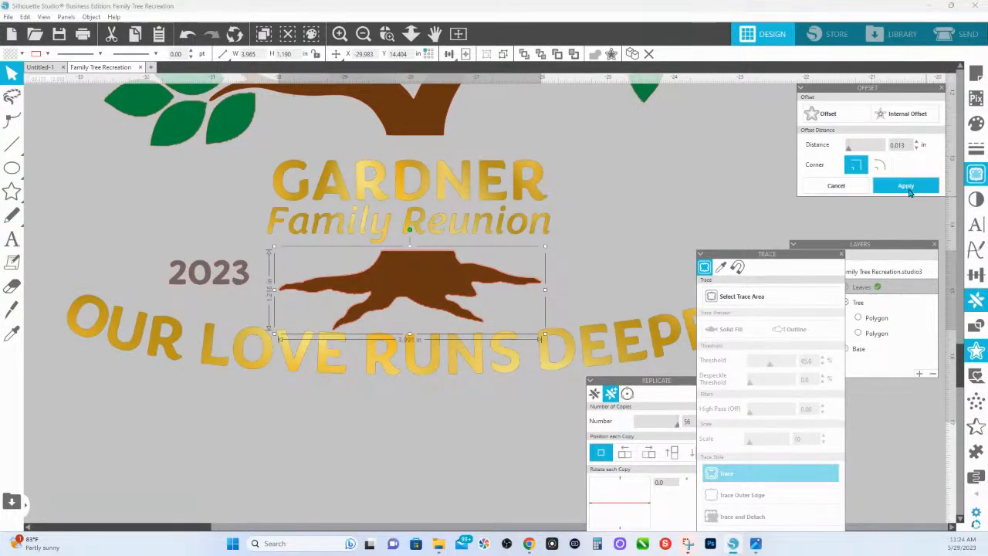
{"action": "left_click", "coordinate": [907, 187]}
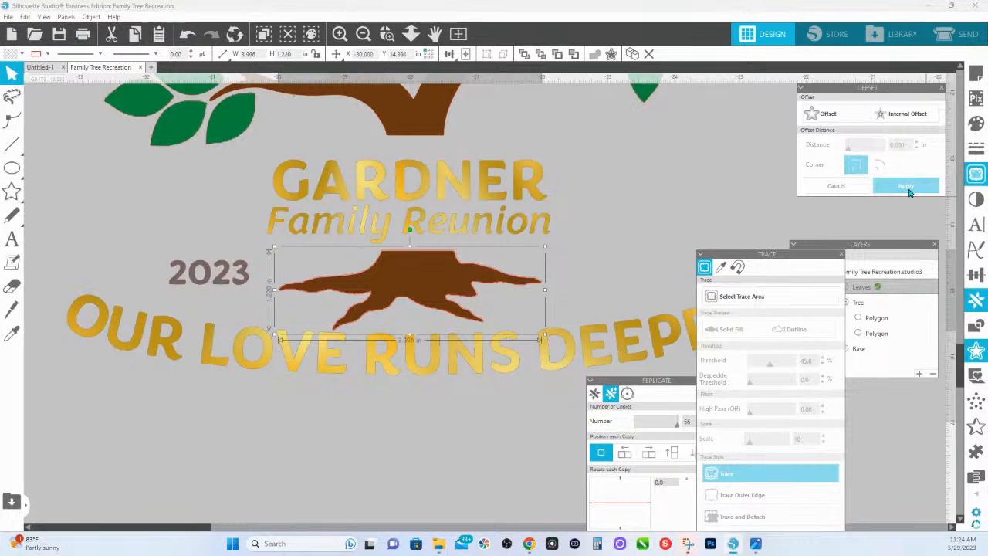
Weld the offset outline to the tree base, and check the merged shape by shifting it aside and undoing the move
{"action": "left_click", "coordinate": [436, 275]}
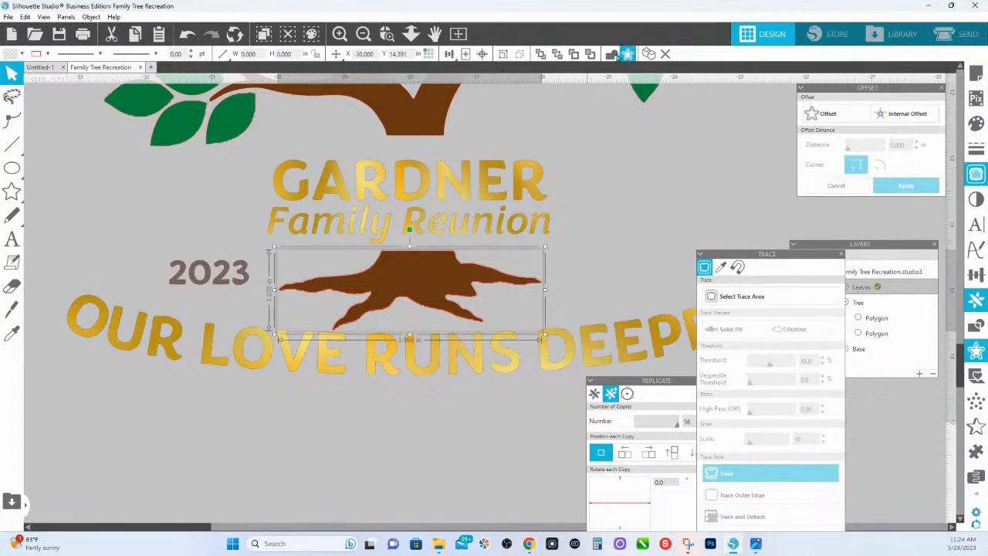
{"action": "left_click", "coordinate": [625, 54]}
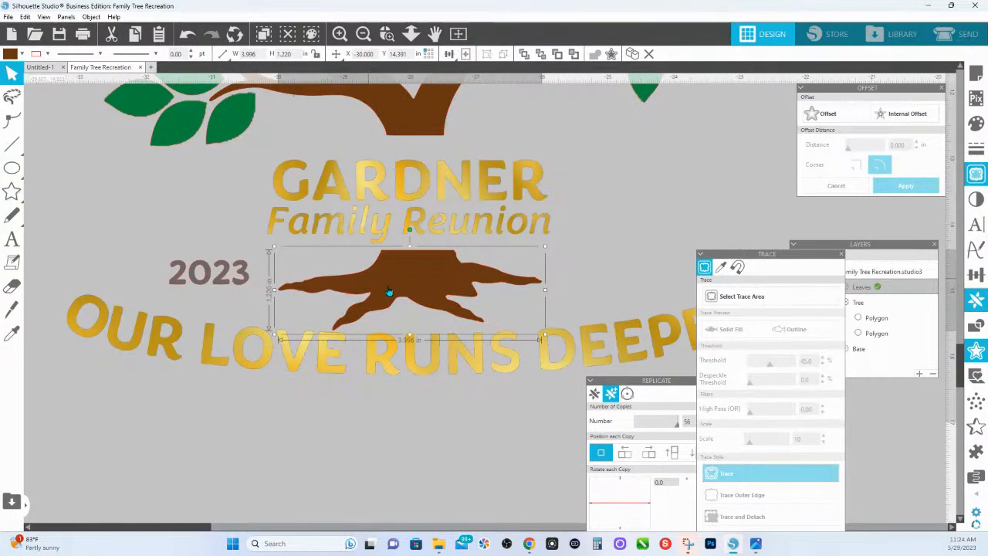
{"action": "left_click_drag", "start_coordinate": [450, 302], "coordinate": [430, 272]}
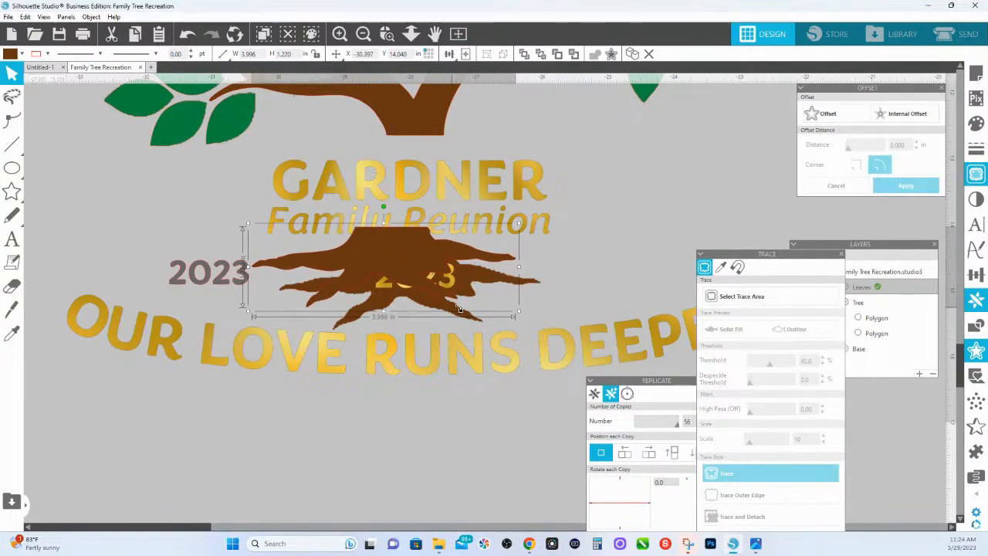
{"action": "key", "text": "ctrl+z"}
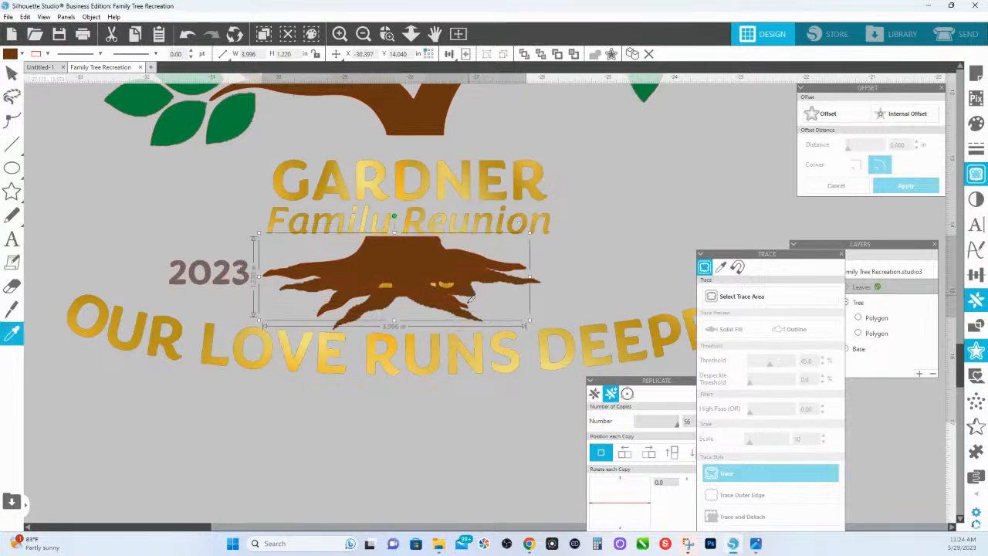
Lengthen the short middle root on the right side of the tree base by pulling its end point outward
{"action": "double_click", "coordinate": [463, 297]}
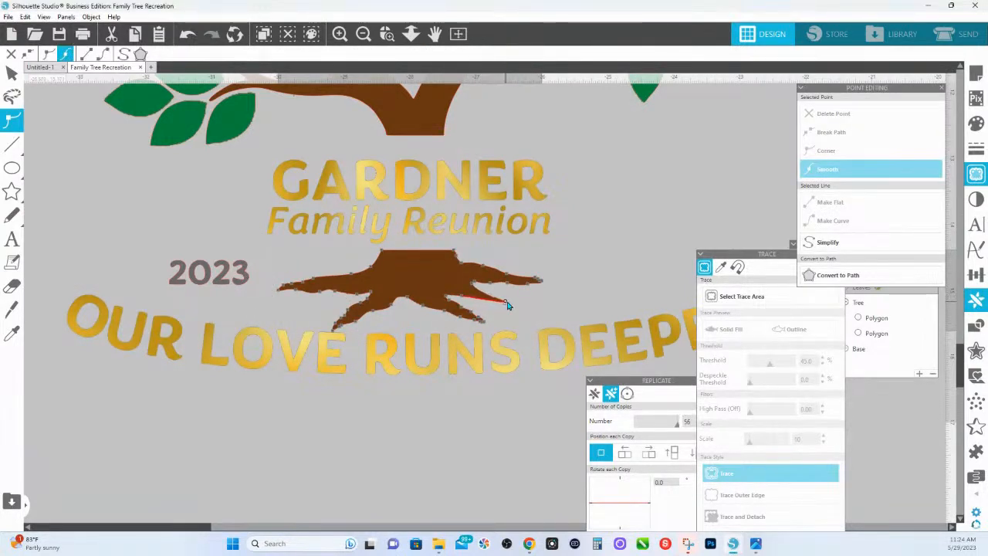
{"action": "left_click", "coordinate": [506, 304]}
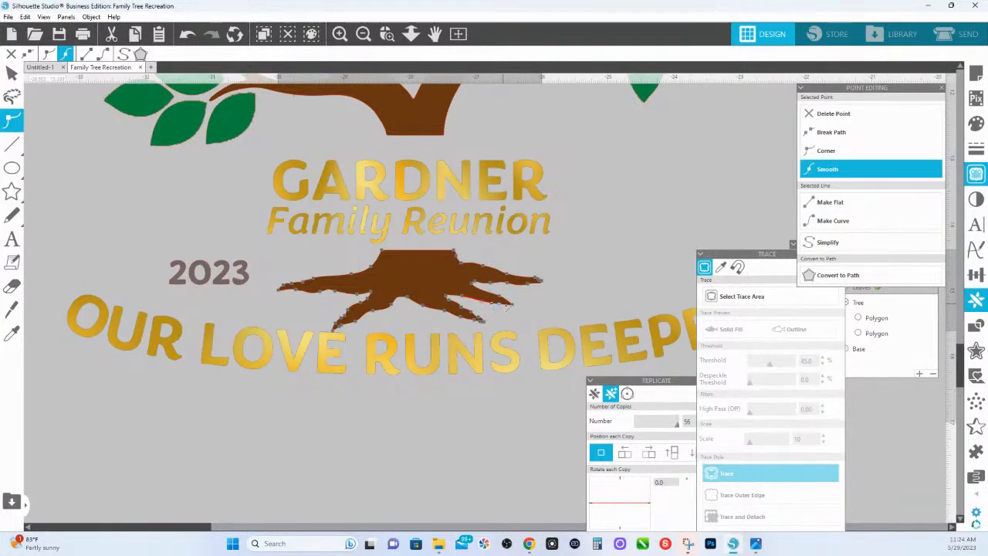
{"action": "left_click", "coordinate": [546, 310]}
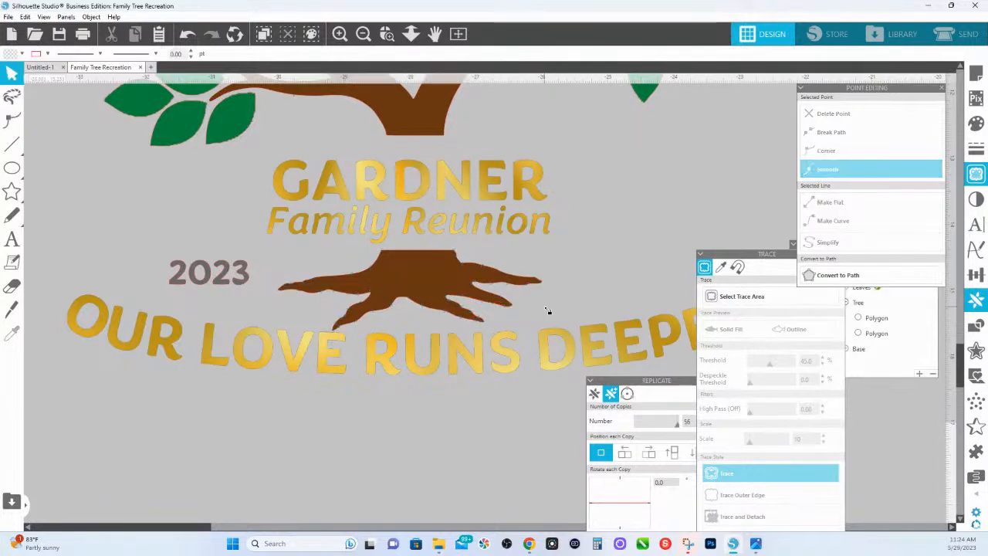
Refine the middle right root's tip and the corner point in the notch between it and the root above
{"action": "double_click", "coordinate": [513, 310]}
{"action": "left_click", "coordinate": [517, 310]}
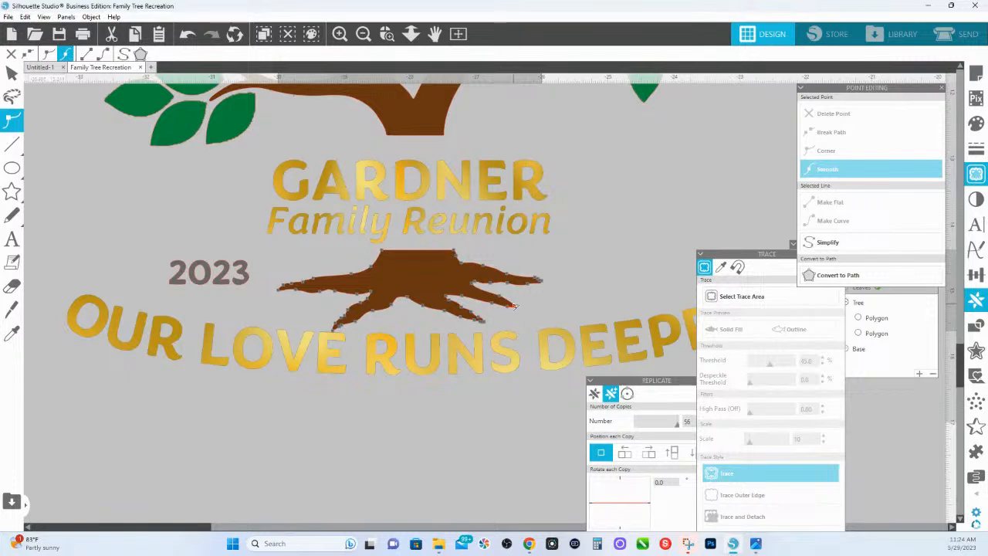
{"action": "left_click", "coordinate": [512, 304]}
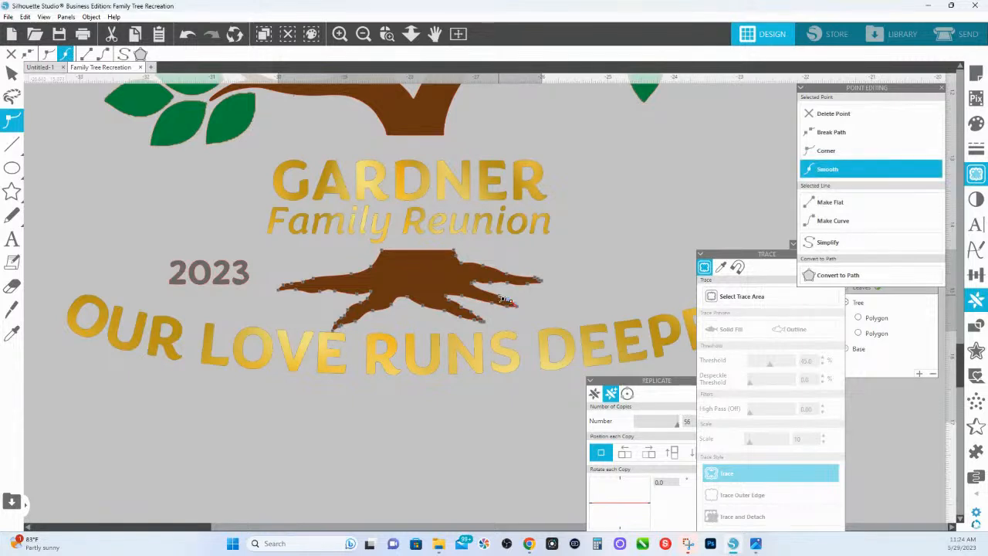
{"action": "left_click", "coordinate": [471, 285]}
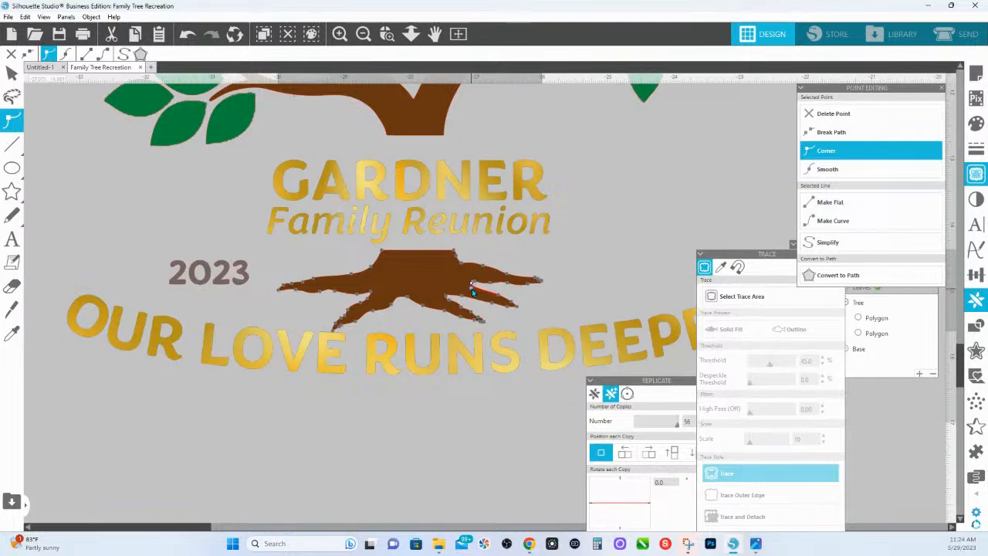
{"action": "left_click", "coordinate": [556, 307]}
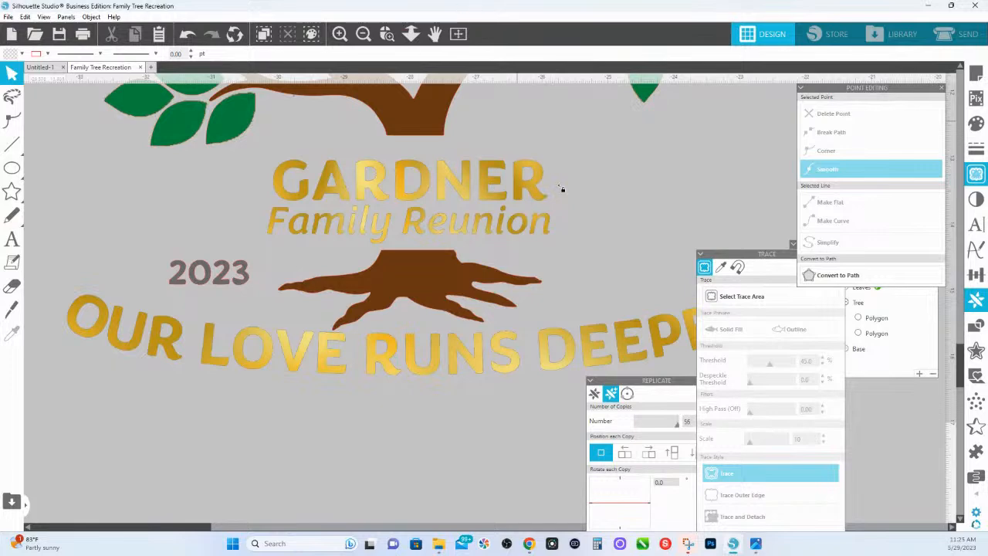
Smooth the lower edge of the middle right root and stretch its tip slightly farther outward
{"action": "double_click", "coordinate": [484, 308]}
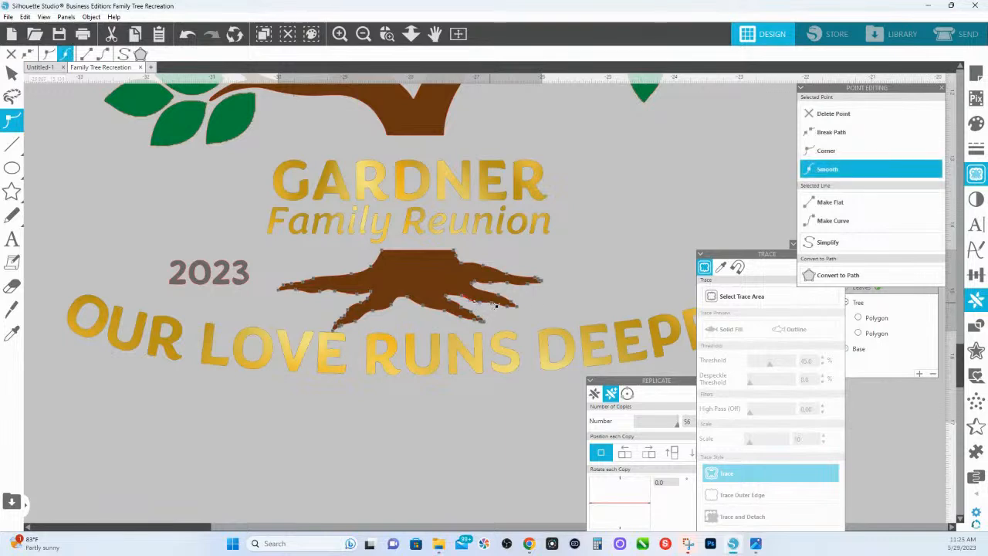
{"action": "left_click", "coordinate": [550, 307]}
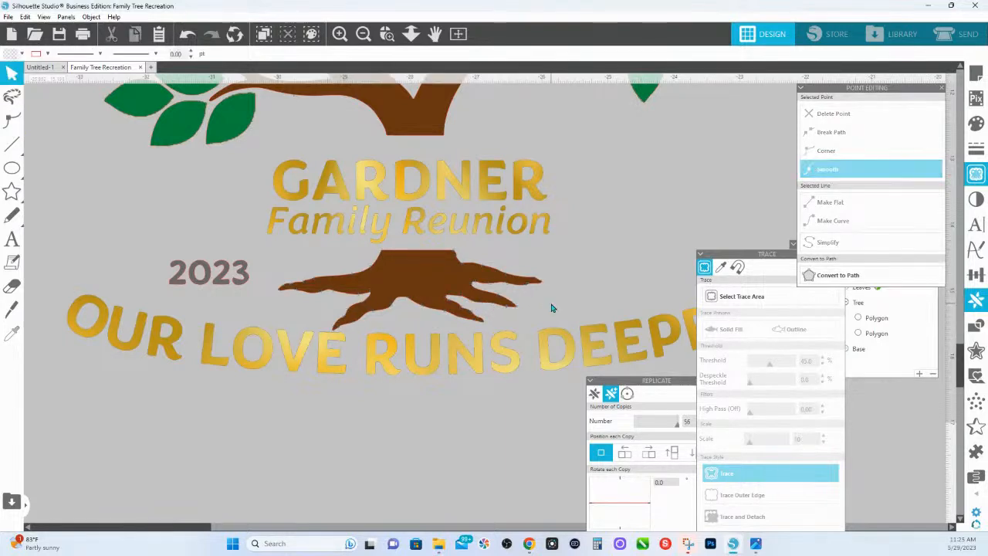
{"action": "left_click", "coordinate": [496, 304]}
{"action": "double_click", "coordinate": [498, 305]}
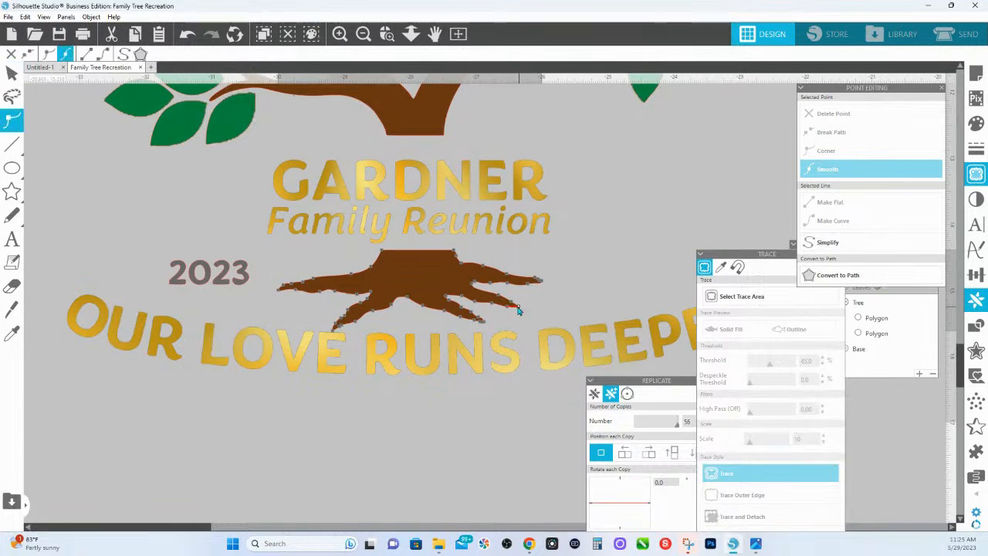
{"action": "left_click", "coordinate": [518, 307]}
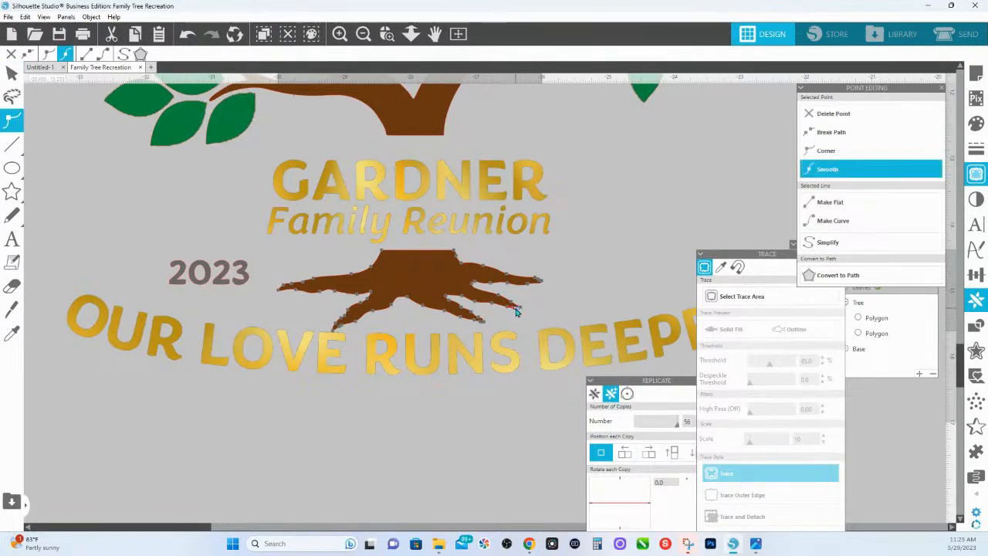
{"action": "left_click", "coordinate": [535, 307]}
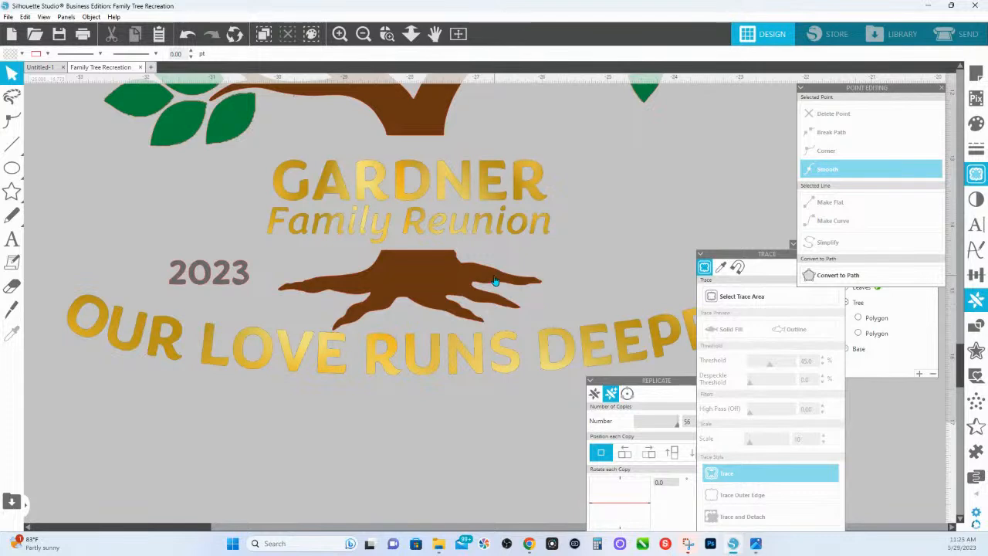
Move the tree base polygon from the Leaves layer into the Tree layer
{"action": "left_click", "coordinate": [411, 33]}
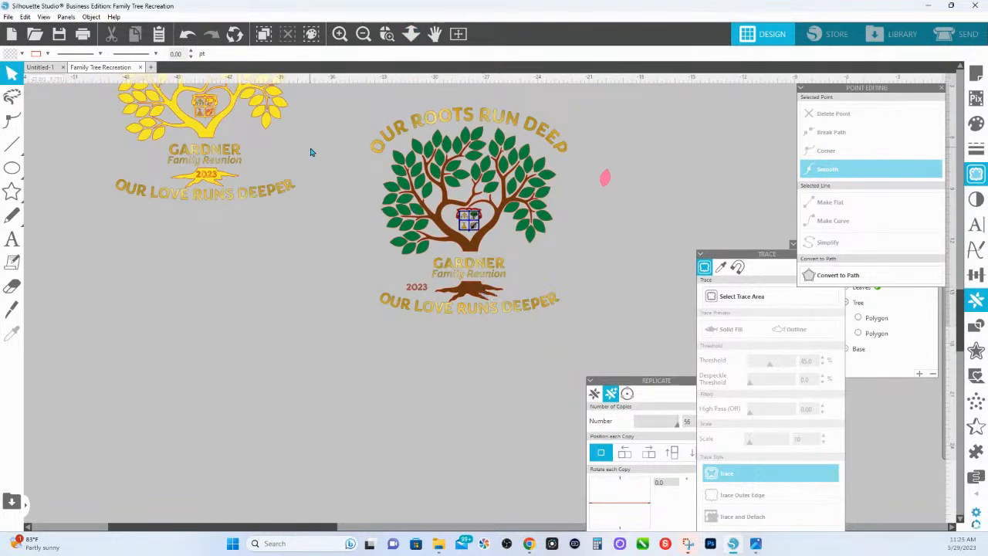
{"action": "scroll", "coordinate": [557, 169], "scroll_direction": "up", "scroll_amount": 1}
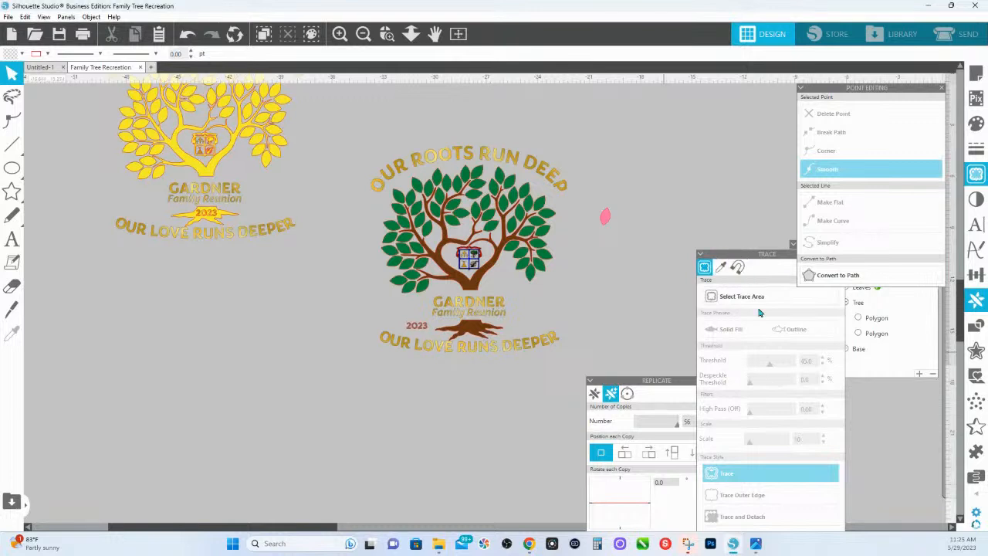
{"action": "left_click", "coordinate": [903, 357]}
{"action": "left_click", "coordinate": [811, 302]}
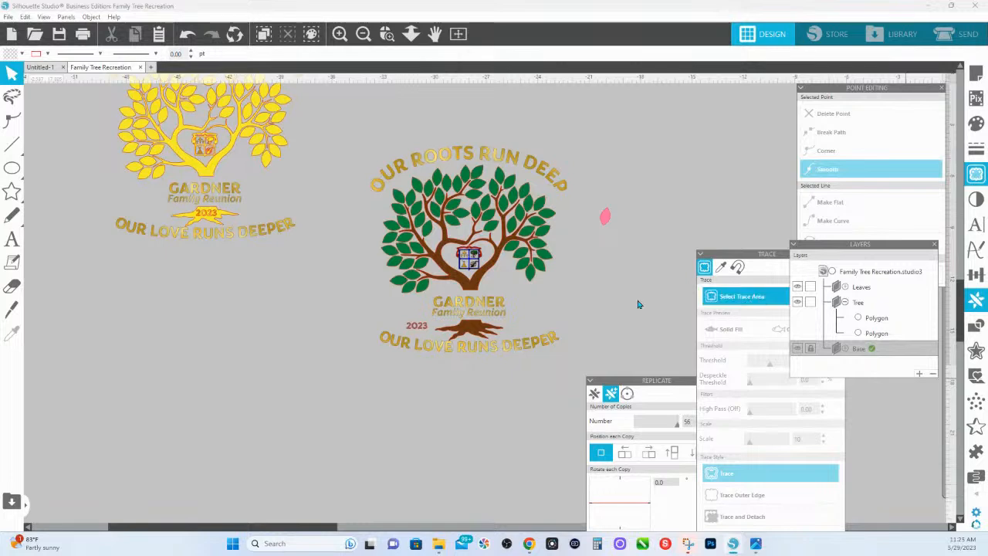
{"action": "left_click", "coordinate": [482, 333]}
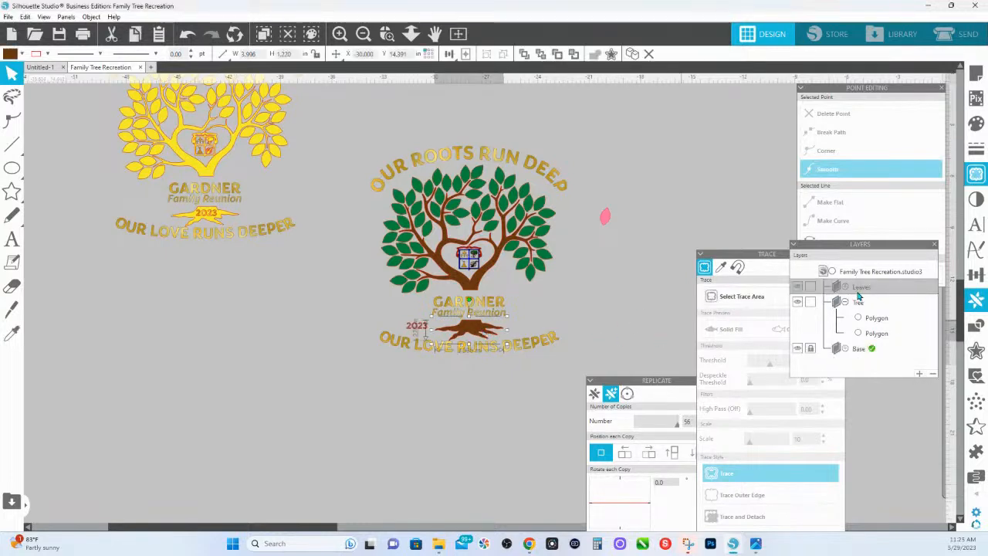
{"action": "left_click", "coordinate": [844, 287]}
{"action": "left_click_drag", "start_coordinate": [872, 320], "coordinate": [868, 401]}
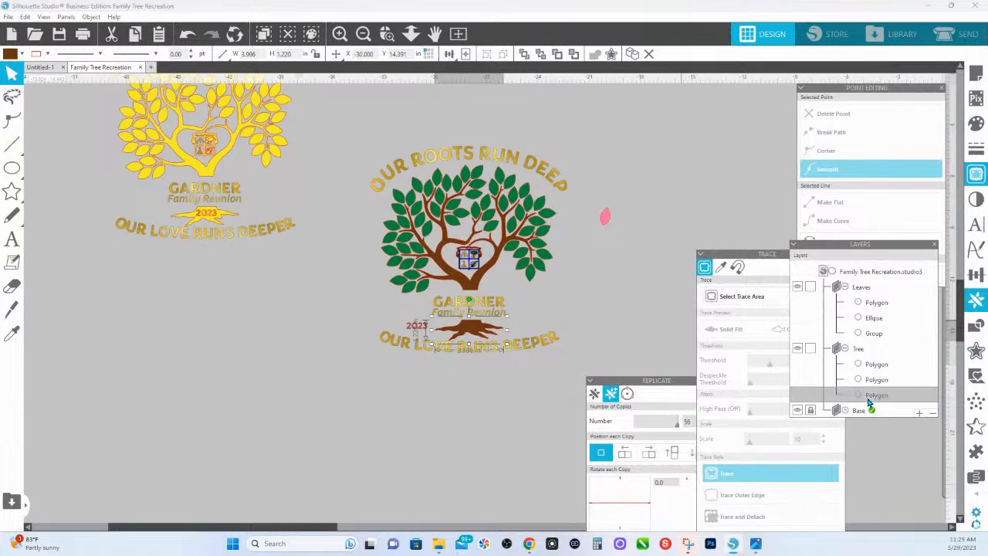
Delete the stray small polygon from the Tree layer and select the trunk and tree base polygons
{"action": "left_click", "coordinate": [868, 380]}
{"action": "left_click", "coordinate": [869, 367]}
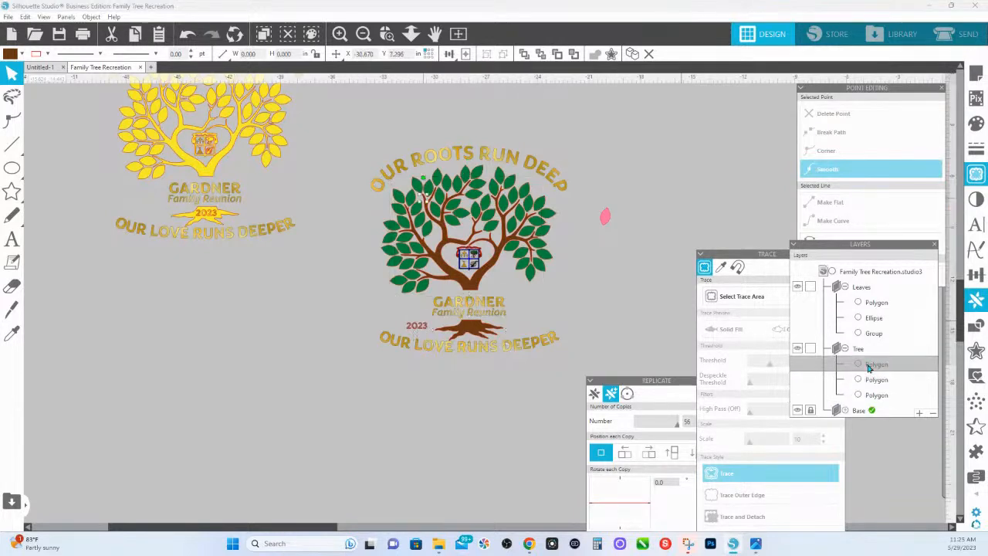
{"action": "key", "text": "Delete"}
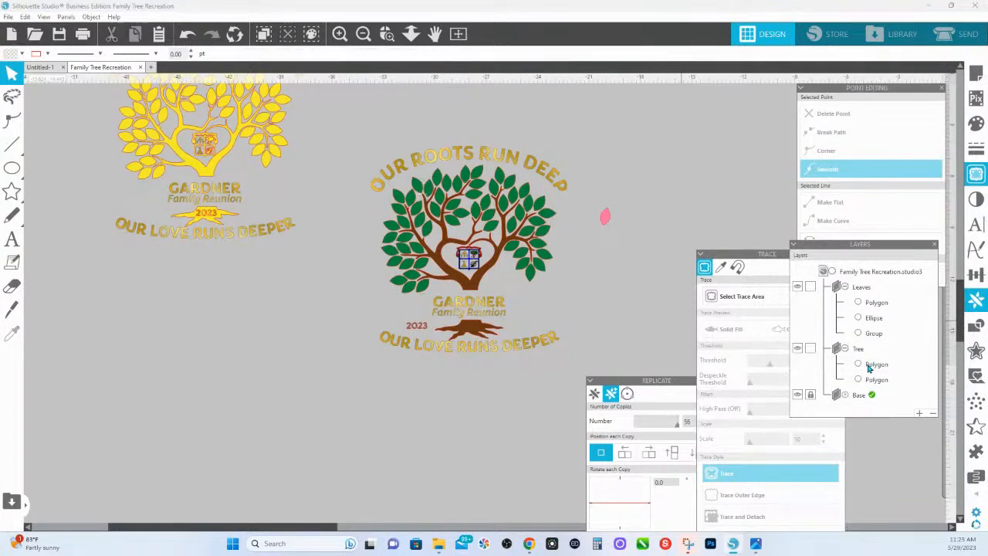
{"action": "left_click", "coordinate": [874, 372]}
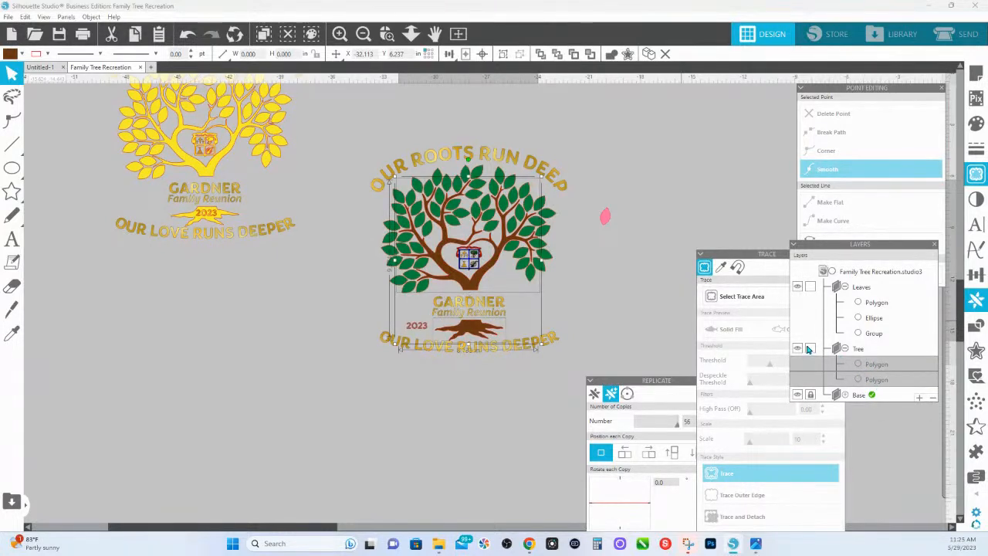
Remove the line color from the leaves, tree, tree base and 2023 while the Base layer is hidden, and show that layer again
{"action": "left_click", "coordinate": [798, 395]}
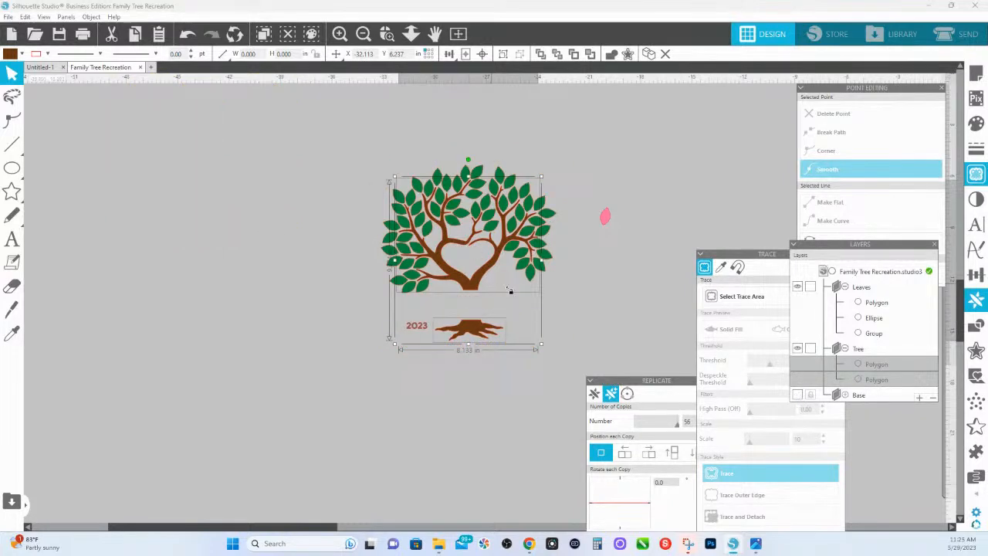
{"action": "left_click", "coordinate": [587, 287]}
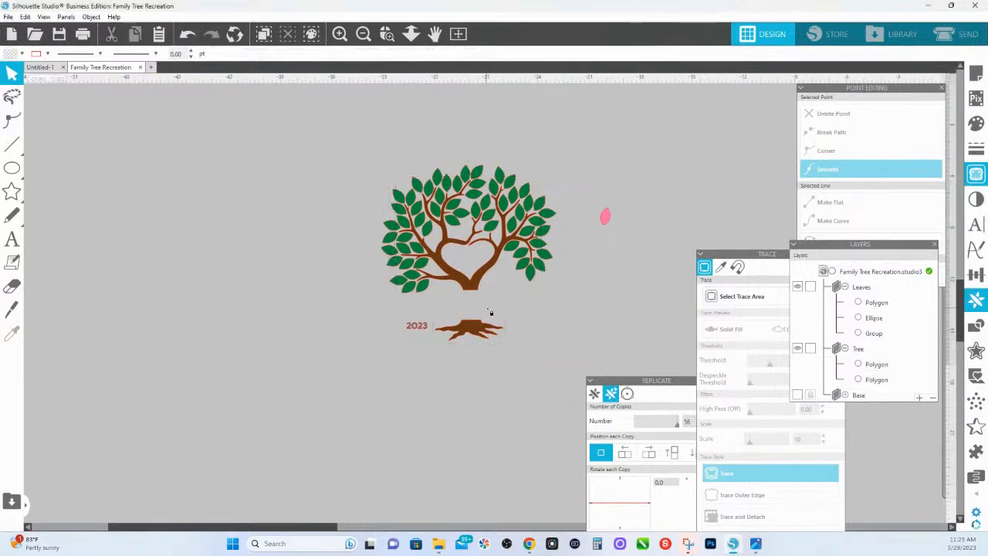
{"action": "left_click_drag", "start_coordinate": [360, 93], "coordinate": [547, 371]}
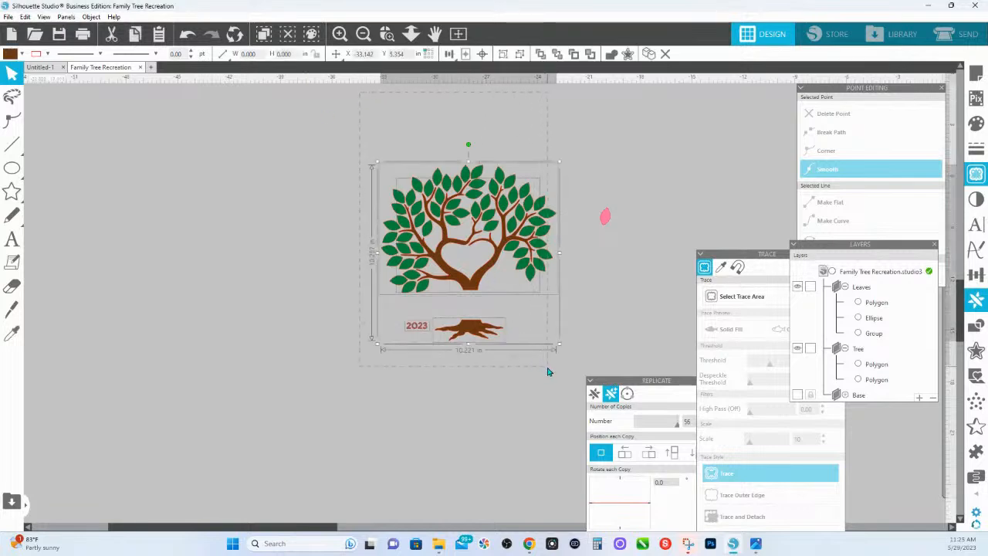
{"action": "left_click", "coordinate": [46, 55]}
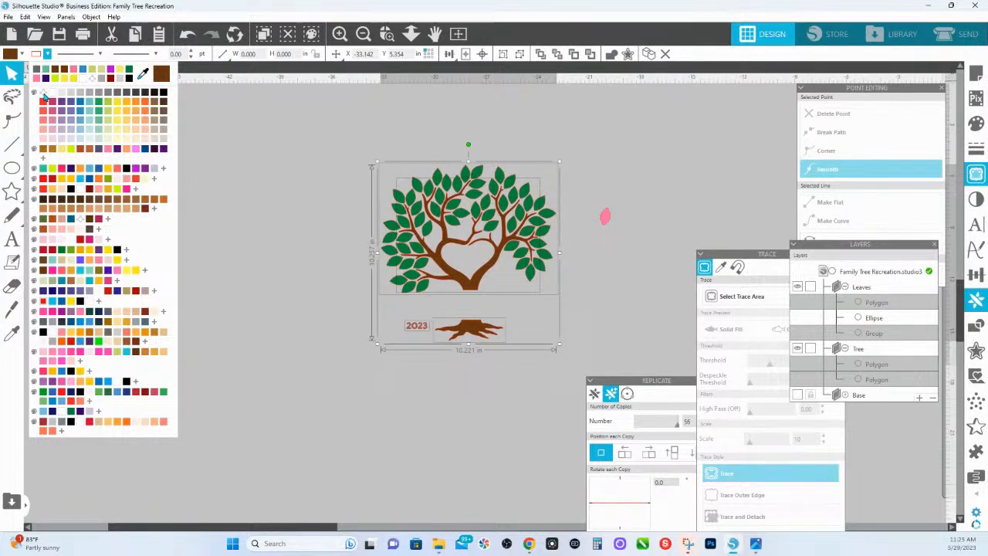
{"action": "left_click", "coordinate": [63, 99]}
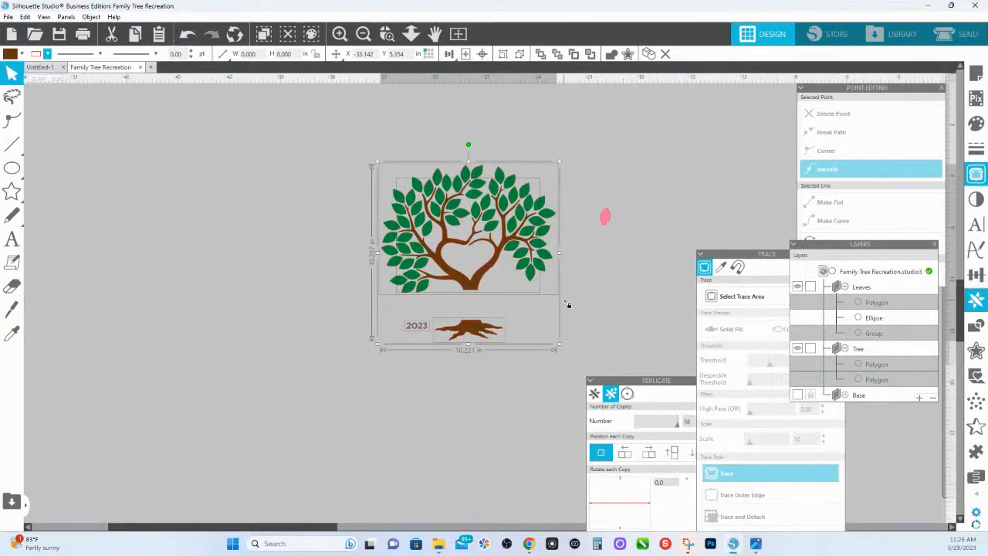
{"action": "left_click", "coordinate": [607, 270]}
{"action": "scroll", "coordinate": [505, 225], "scroll_direction": "up", "scroll_amount": 1}
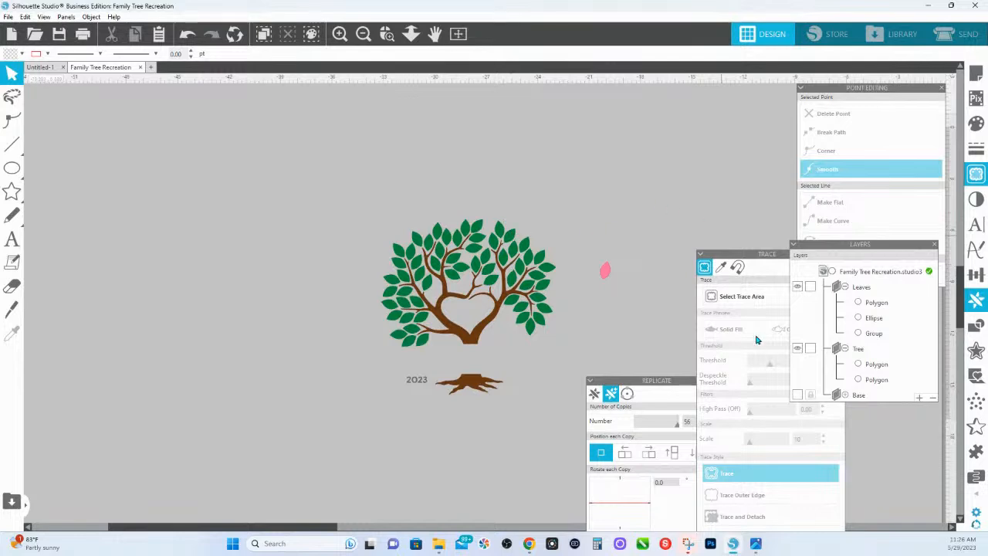
{"action": "left_click", "coordinate": [798, 395]}
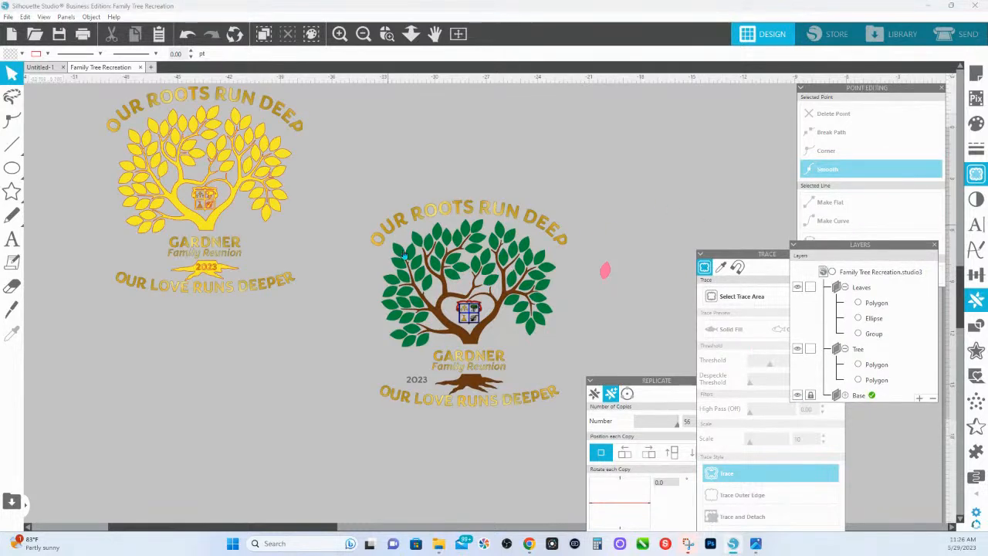
Make Leaves the active layer, with the arched OUR ROOTS RUN DEEP lettering in close view for tracing
{"action": "scroll", "coordinate": [432, 199], "scroll_direction": "up", "scroll_amount": 1}
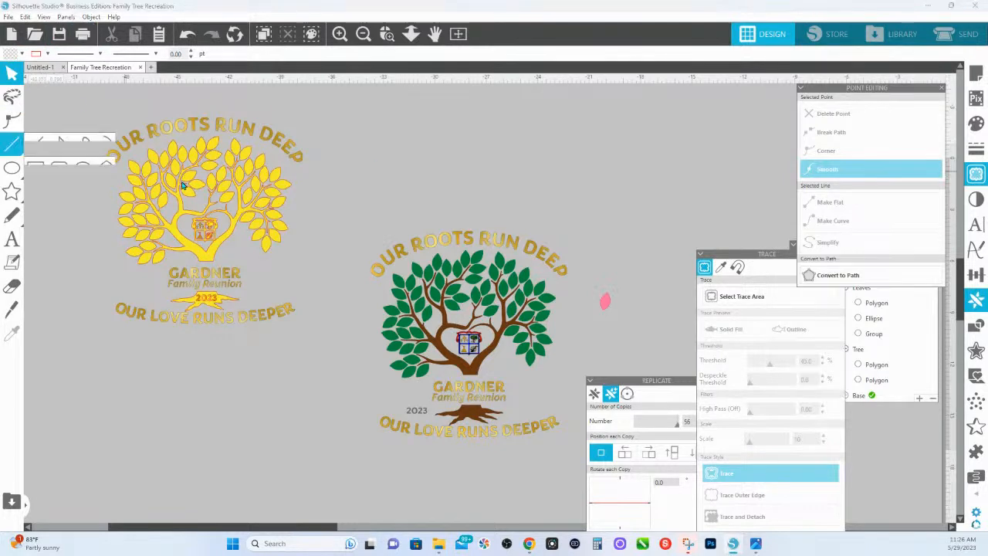
{"action": "left_click", "coordinate": [976, 123]}
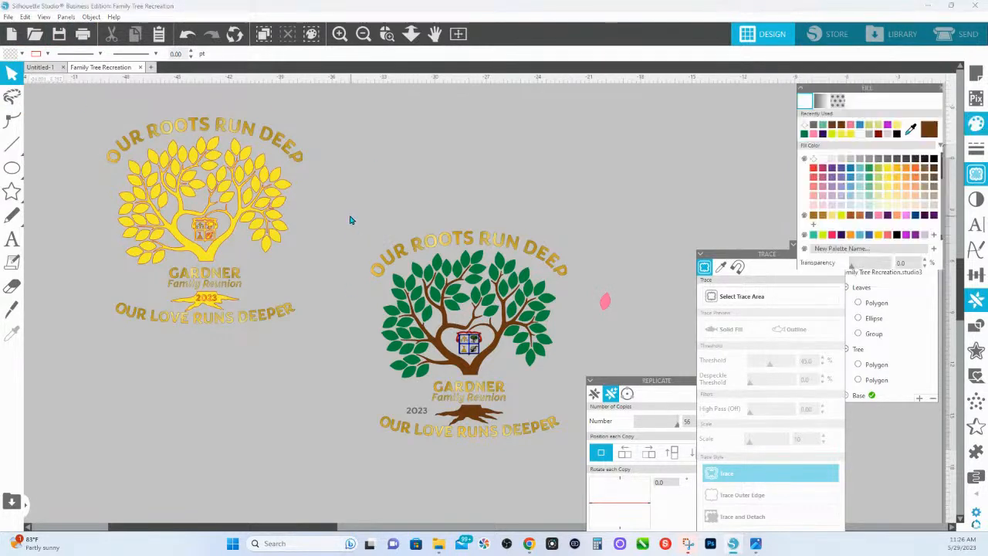
{"action": "key", "text": "z"}
{"action": "left_click_drag", "start_coordinate": [357, 212], "coordinate": [598, 302]}
{"action": "left_click_drag", "start_coordinate": [759, 253], "coordinate": [829, 300]}
{"action": "left_click", "coordinate": [407, 37]}
{"action": "left_click_drag", "start_coordinate": [448, 180], "coordinate": [505, 141]}
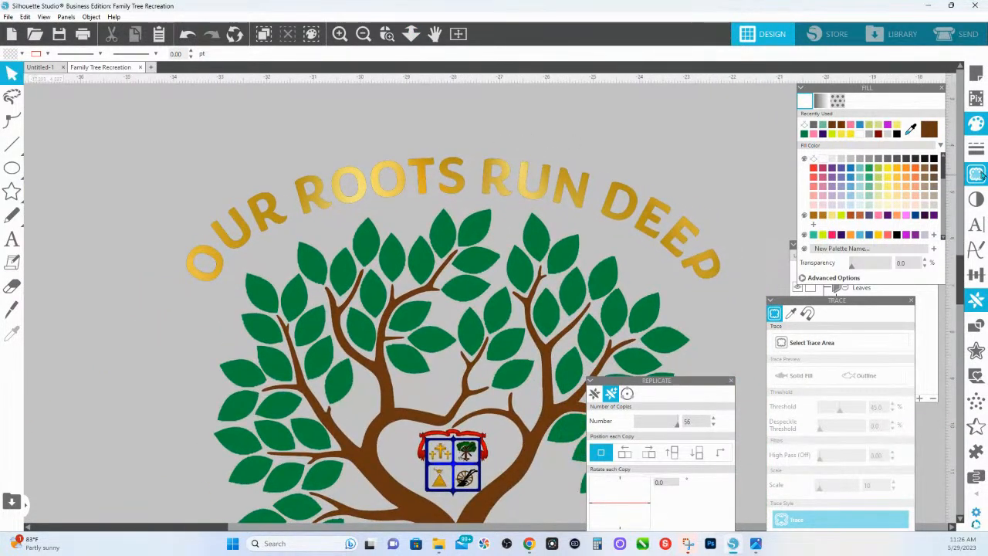
{"action": "left_click", "coordinate": [977, 175]}
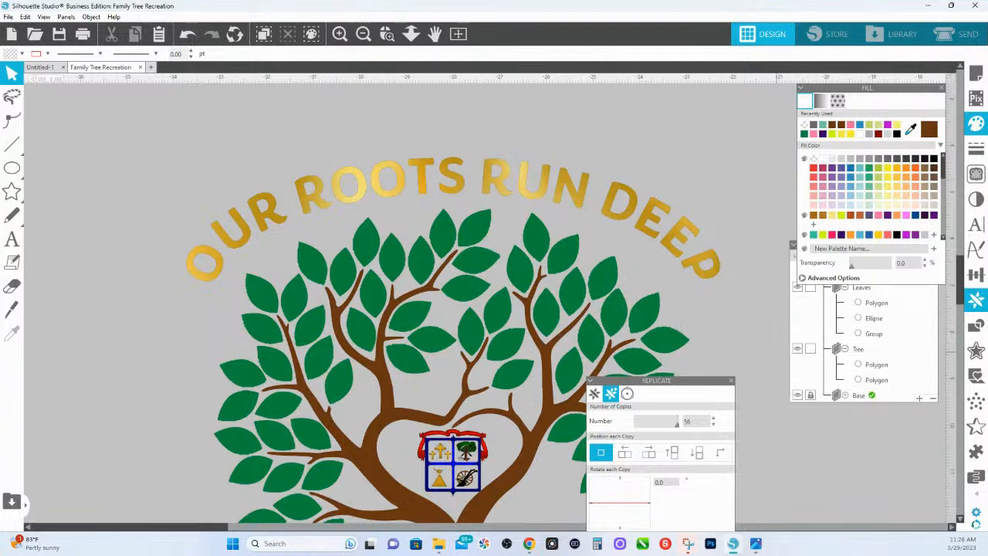
{"action": "left_click", "coordinate": [976, 174]}
{"action": "left_click", "coordinate": [826, 138]}
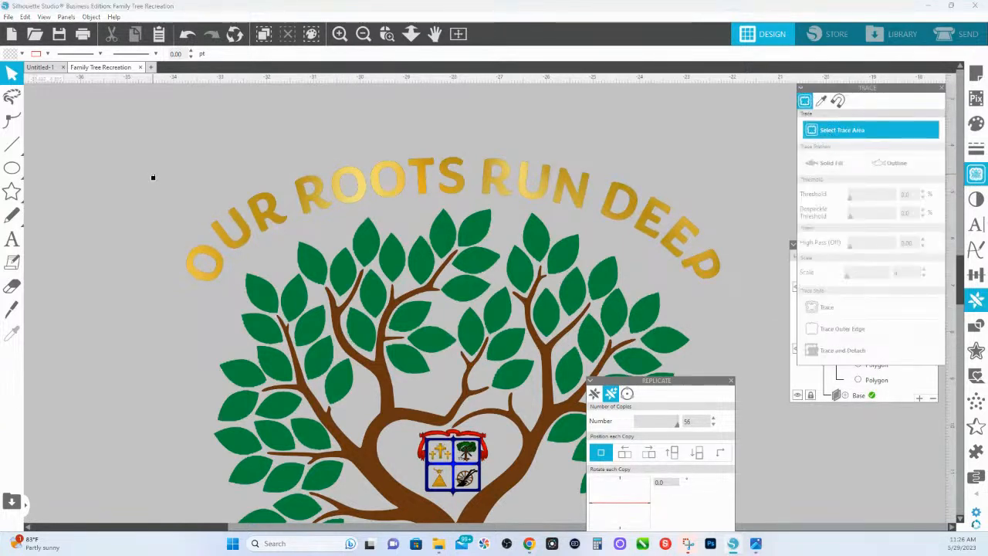
{"action": "left_click", "coordinate": [794, 258]}
{"action": "left_click_drag", "start_coordinate": [821, 245], "coordinate": [806, 224]}
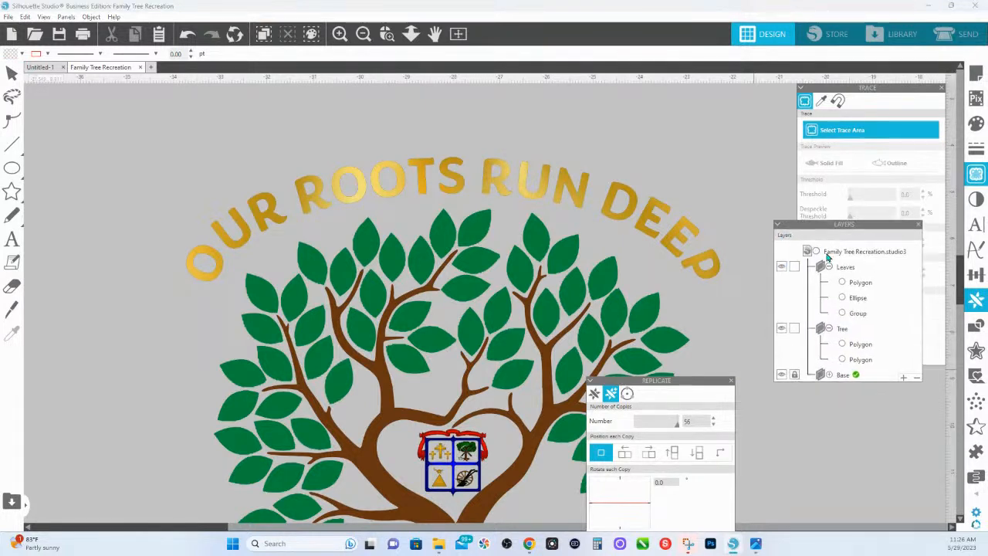
{"action": "left_click", "coordinate": [837, 266]}
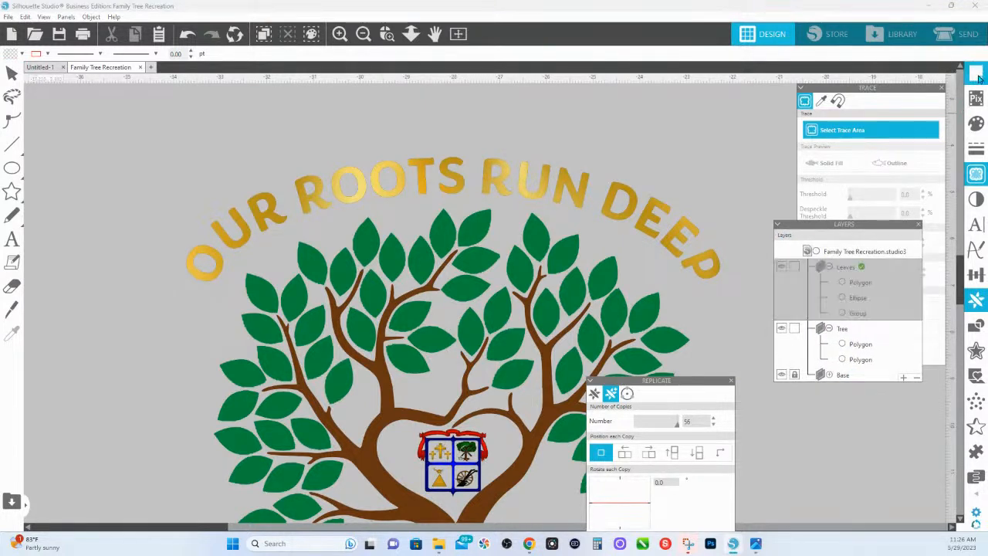
Trace the arched OUR ROOTS RUN DEEP lettering with a threshold of 90 and a scale of 4
{"action": "left_click", "coordinate": [871, 138]}
{"action": "left_click_drag", "start_coordinate": [108, 136], "coordinate": [743, 292]}
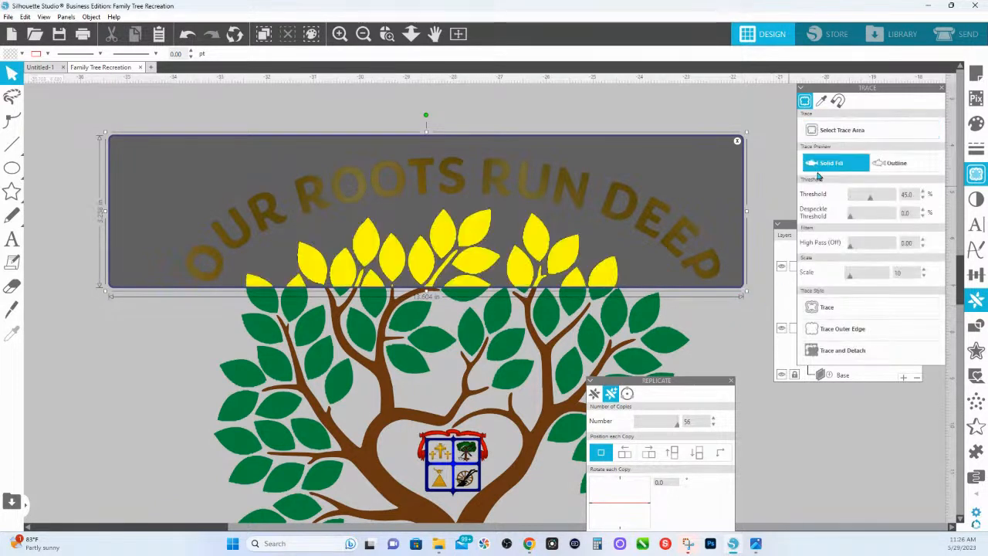
{"action": "left_click_drag", "start_coordinate": [870, 199], "coordinate": [892, 201]}
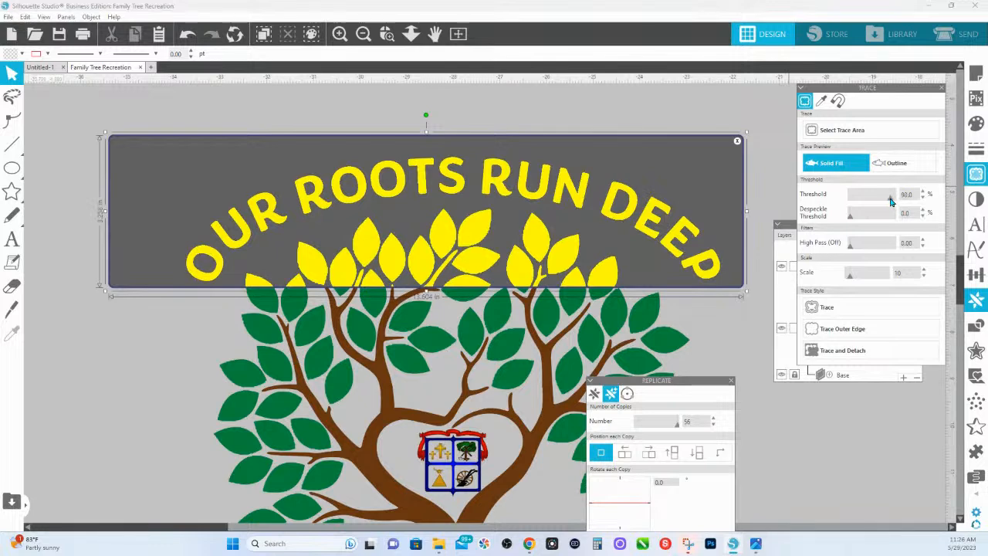
{"action": "left_click_drag", "start_coordinate": [849, 274], "coordinate": [832, 281]}
{"action": "left_click", "coordinate": [822, 309]}
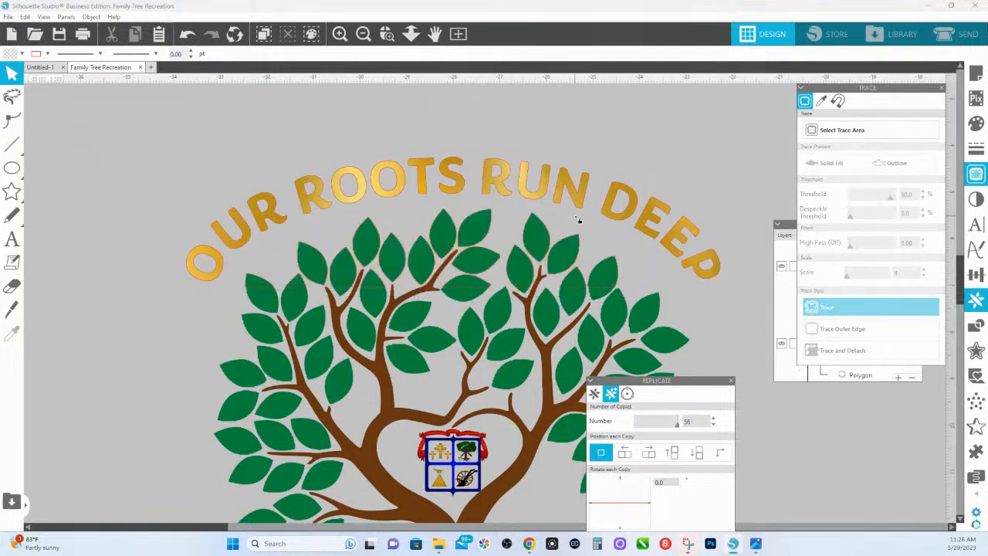
Fill the traced OUR ROOTS RUN DEEP shape with lime green and release its compound path
{"action": "left_click", "coordinate": [578, 211]}
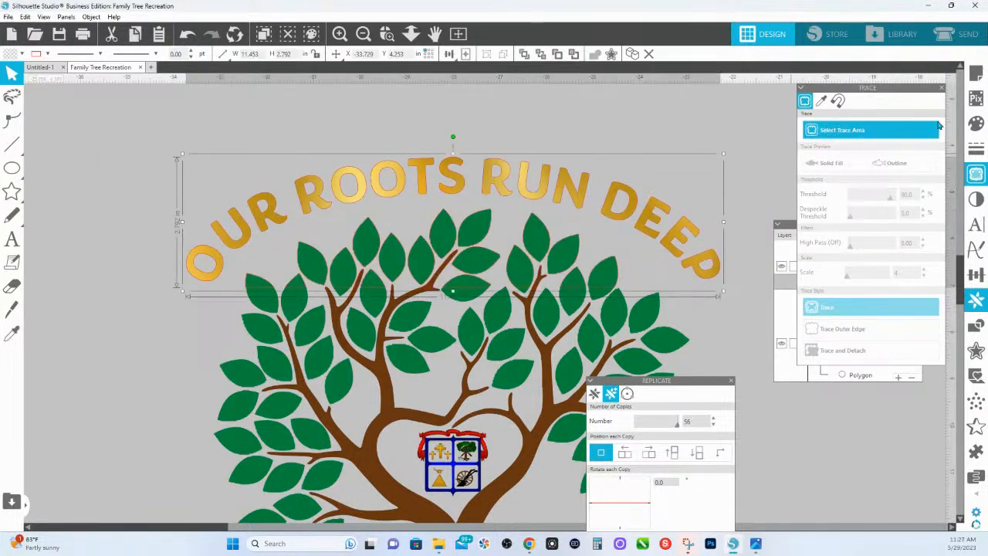
{"action": "left_click", "coordinate": [974, 124]}
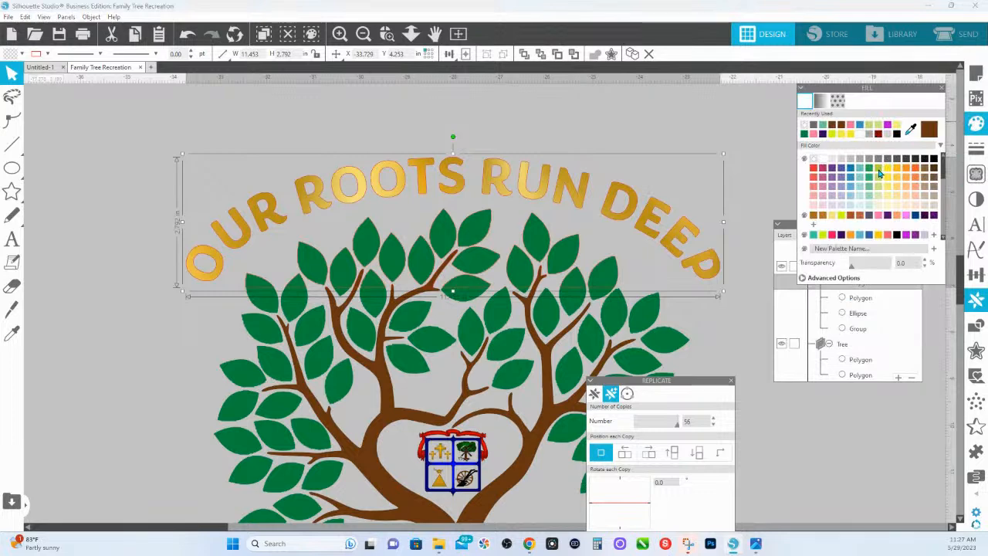
{"action": "left_click", "coordinate": [879, 173]}
{"action": "right_click", "coordinate": [631, 213]}
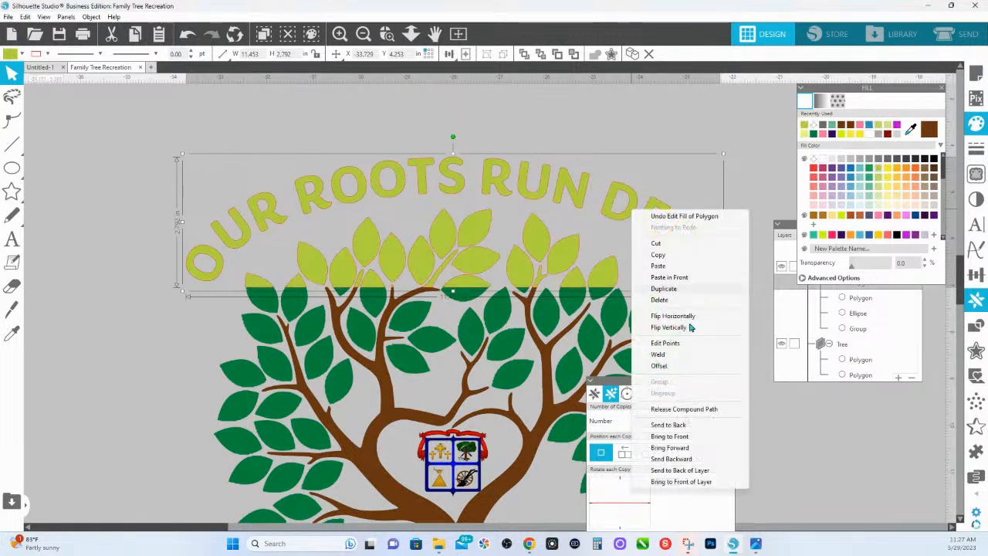
{"action": "left_click", "coordinate": [684, 409]}
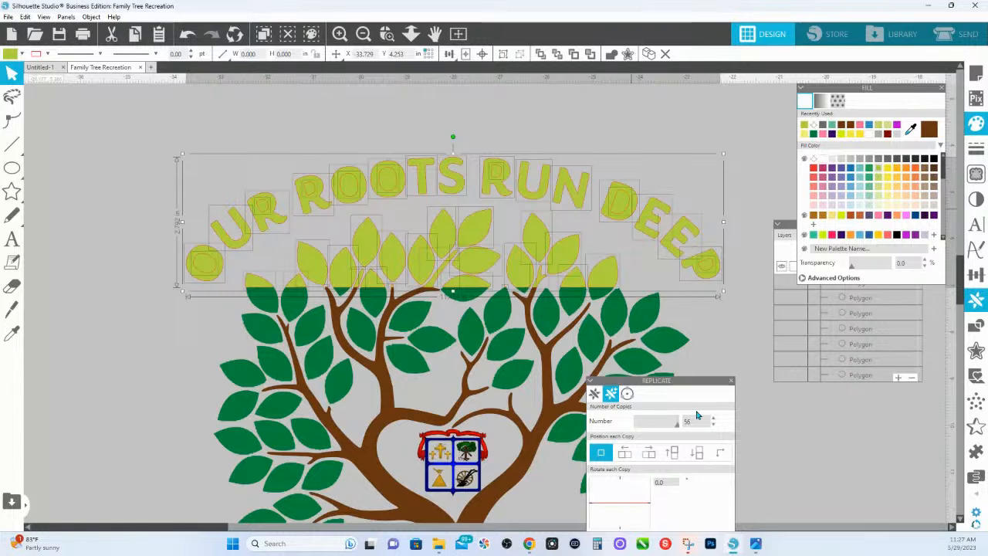
Lasso all the traced OUR ROOTS RUN DEEP letters and combine them into one compound path
{"action": "left_click", "coordinate": [404, 127]}
{"action": "left_click", "coordinate": [11, 96]}
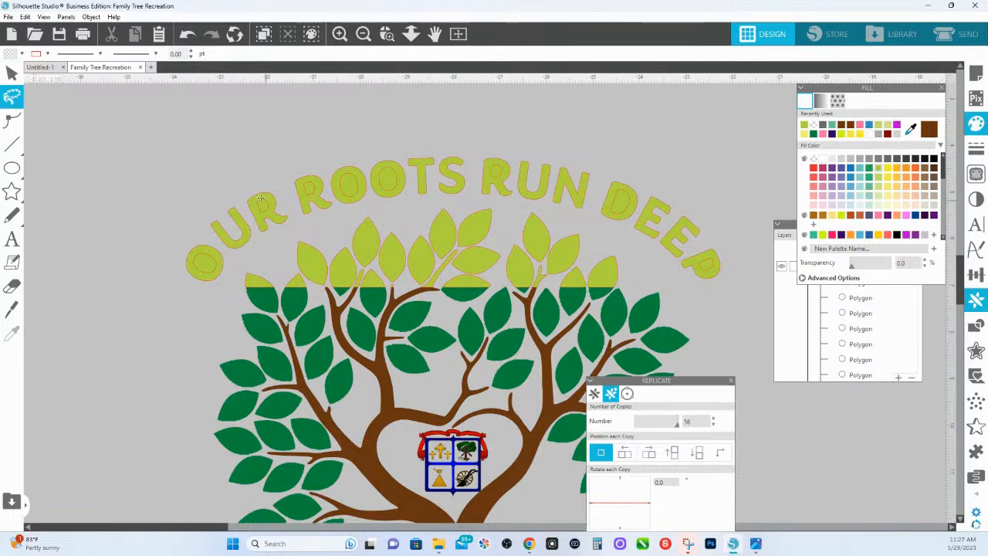
{"action": "mouse_move", "coordinate": [233, 184]}
{"action": "left_mouse_down"}
{"action": "mouse_move", "coordinate": [170, 228]}
{"action": "mouse_move", "coordinate": [176, 264]}
{"action": "mouse_move", "coordinate": [204, 286]}
{"action": "mouse_move", "coordinate": [315, 225]}
{"action": "mouse_move", "coordinate": [449, 202]}
{"action": "mouse_move", "coordinate": [558, 211]}
{"action": "mouse_move", "coordinate": [698, 287]}
{"action": "mouse_move", "coordinate": [726, 290]}
{"action": "mouse_move", "coordinate": [724, 247]}
{"action": "left_mouse_up"}
{"action": "mouse_move", "coordinate": [676, 191]}
{"action": "left_mouse_down"}
{"action": "mouse_move", "coordinate": [626, 171]}
{"action": "mouse_move", "coordinate": [385, 152]}
{"action": "left_mouse_up"}
{"action": "left_click_drag", "start_coordinate": [243, 186], "coordinate": [241, 187]}
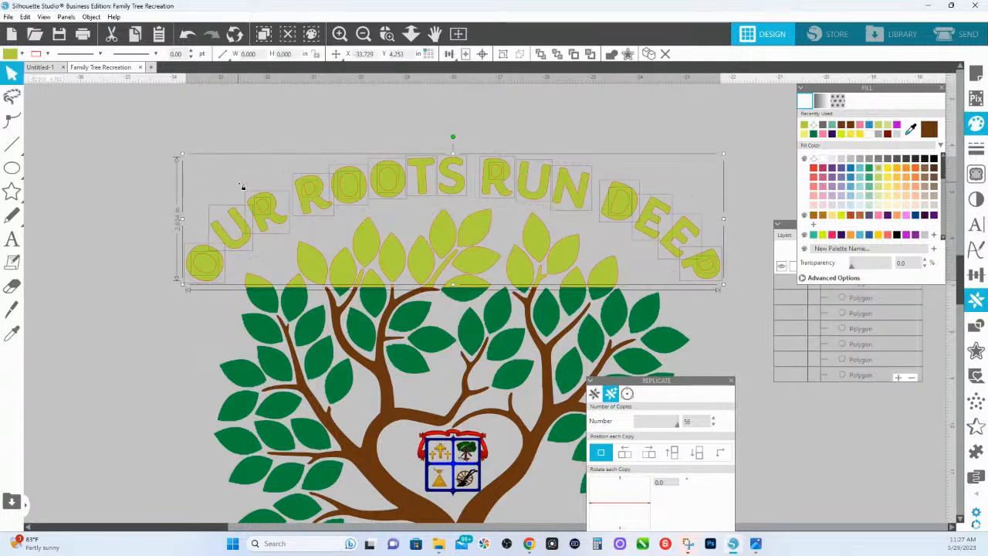
{"action": "key", "text": "ctrl+g"}
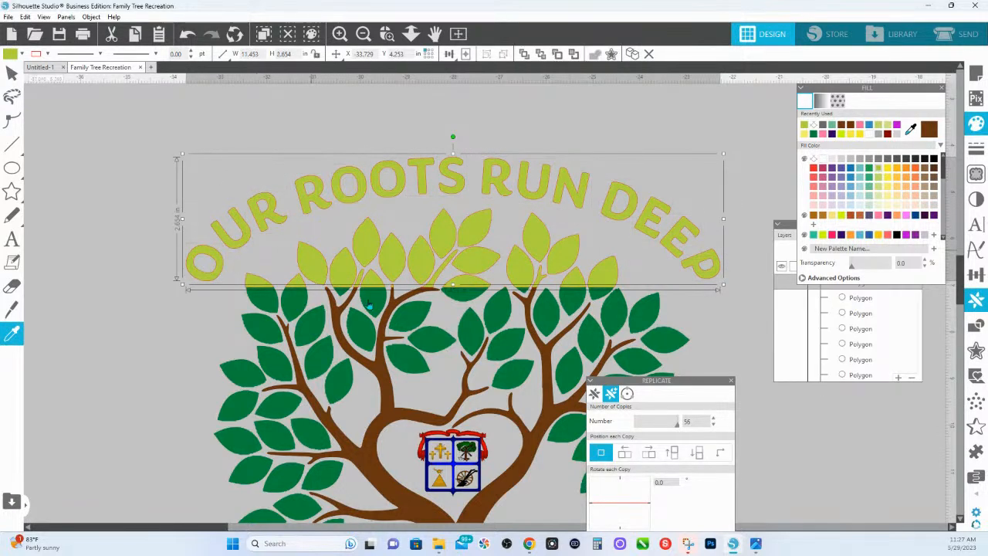
Delete the lime green traced leaf and branch pieces beneath the arched lettering, keeping the original green leaves in place
{"action": "left_click_drag", "start_coordinate": [217, 117], "coordinate": [618, 291]}
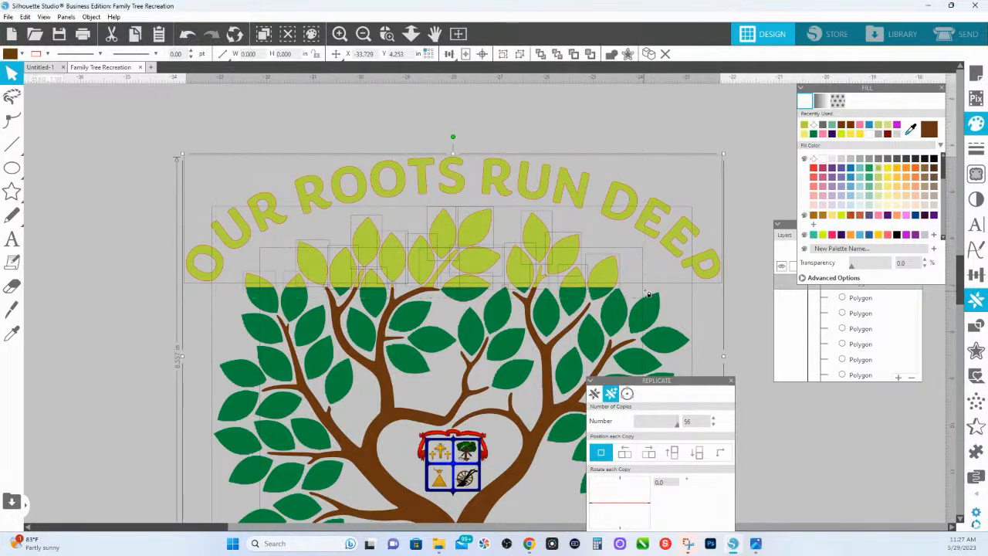
{"action": "left_click", "coordinate": [624, 216]}
{"action": "left_click", "coordinate": [544, 350]}
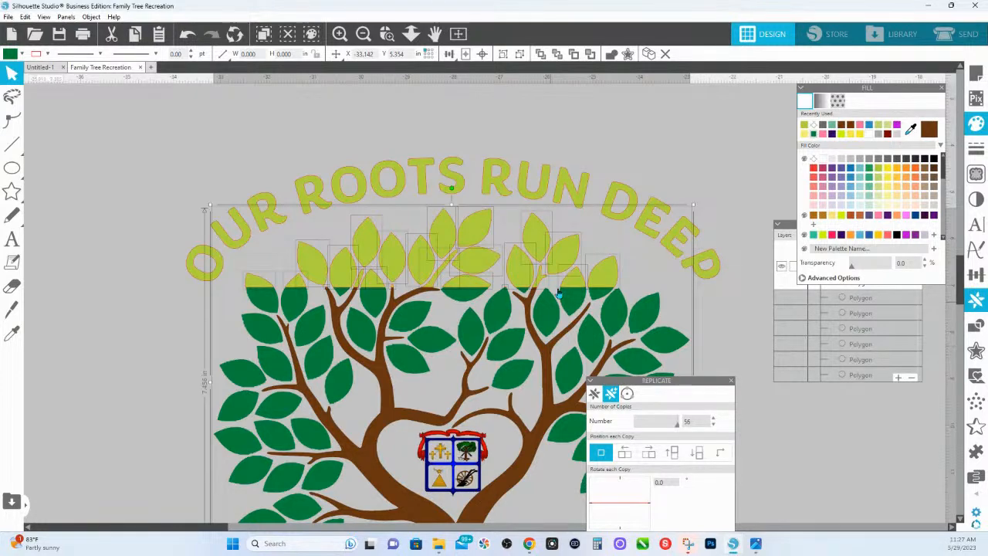
{"action": "left_click_drag", "start_coordinate": [607, 270], "coordinate": [600, 216]}
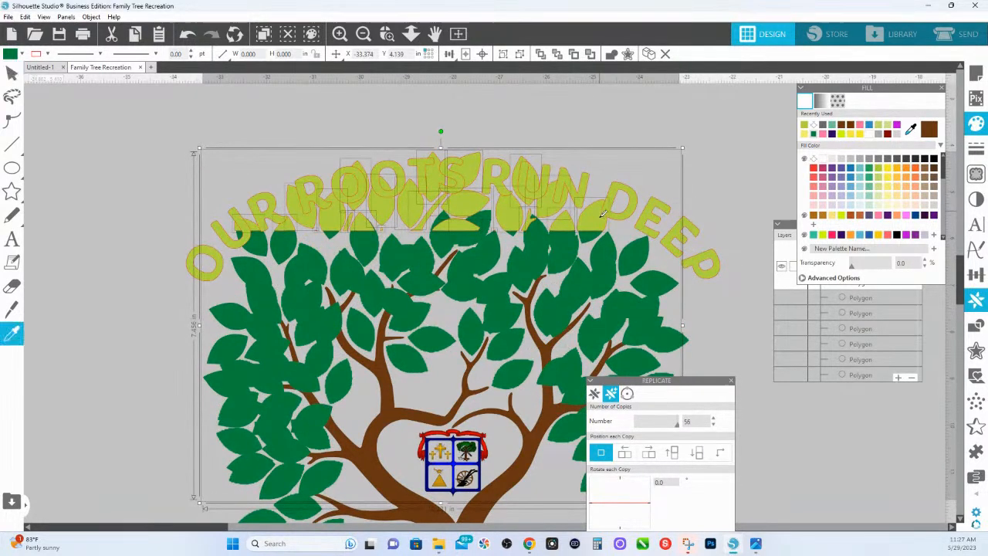
{"action": "key", "text": "ctrl+z"}
{"action": "left_click", "coordinate": [648, 310], "text": "shift"}
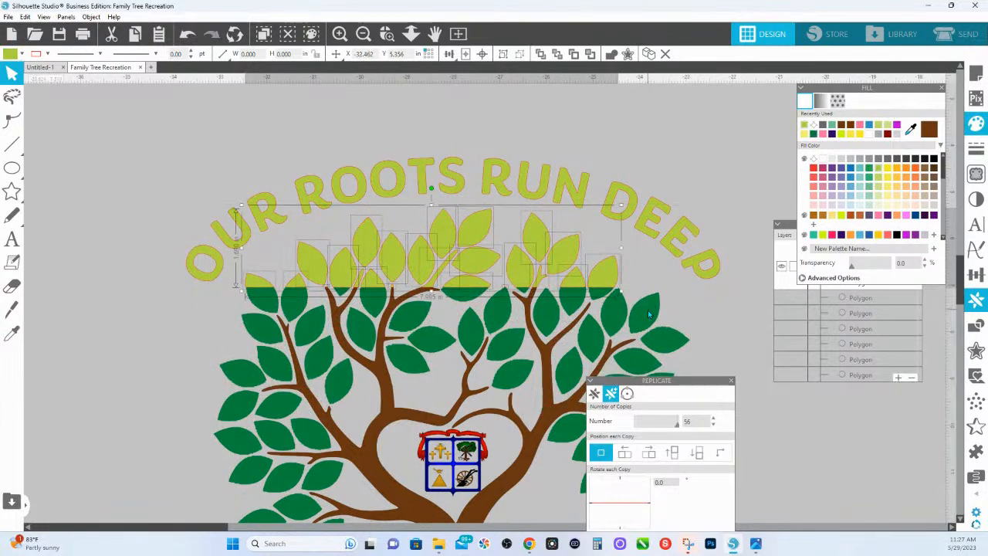
{"action": "key", "text": "Delete"}
Define a trace area around the family name and Family Reunion lettering between the trunk and the roots
{"action": "scroll", "coordinate": [445, 206], "scroll_direction": "down", "scroll_amount": 1}
{"action": "scroll", "coordinate": [446, 207], "scroll_direction": "down", "scroll_amount": 6}
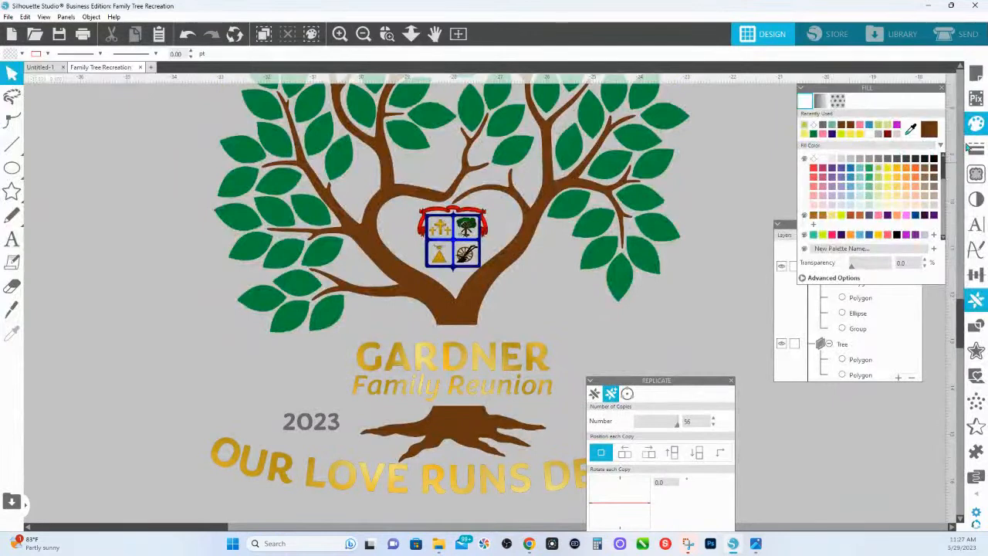
{"action": "left_click_drag", "start_coordinate": [791, 226], "coordinate": [756, 222]}
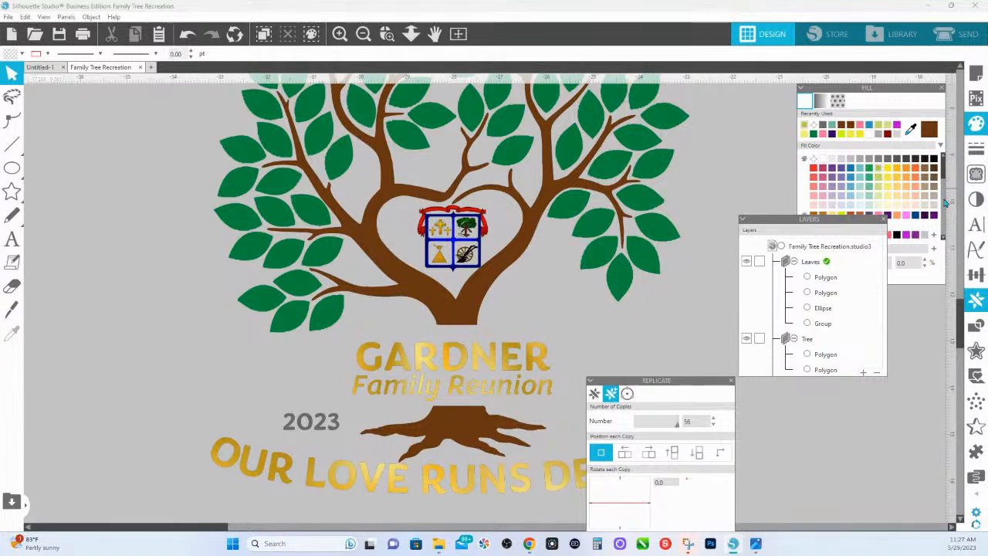
{"action": "left_click", "coordinate": [976, 174]}
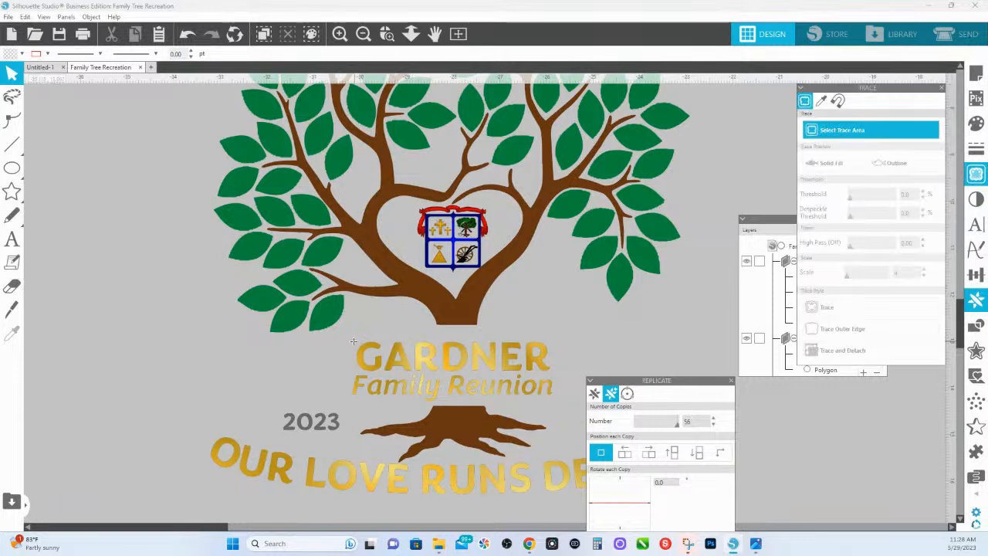
{"action": "left_click_drag", "start_coordinate": [336, 331], "coordinate": [576, 408]}
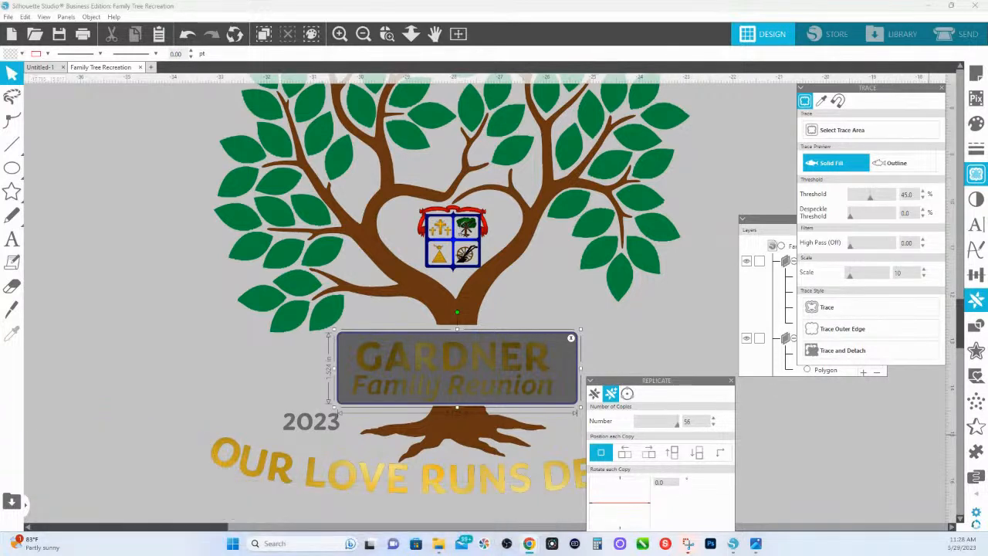
Trace the family name and Family Reunion lettering with a threshold of 90 and a scale of 4
{"action": "left_click", "coordinate": [387, 34]}
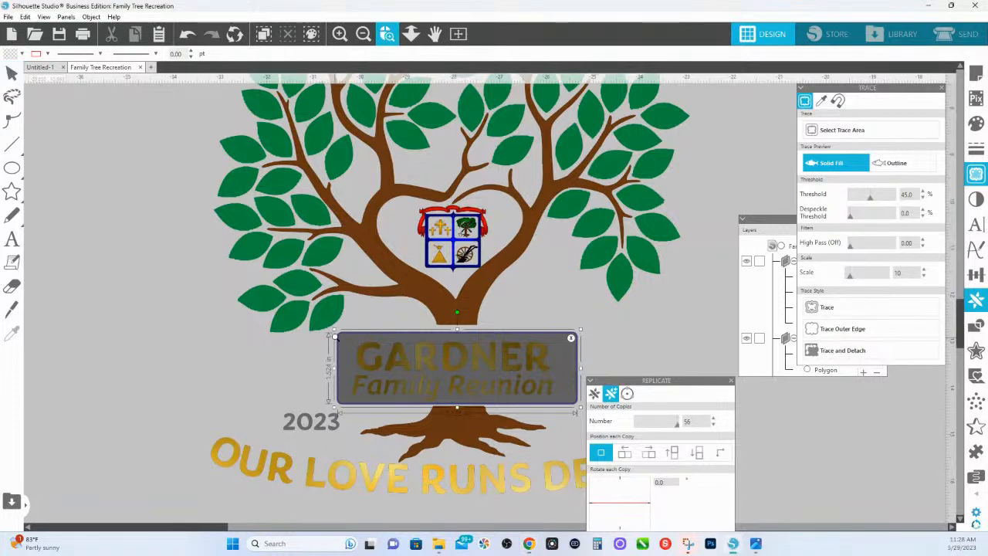
{"action": "left_click_drag", "start_coordinate": [534, 401], "coordinate": [590, 416]}
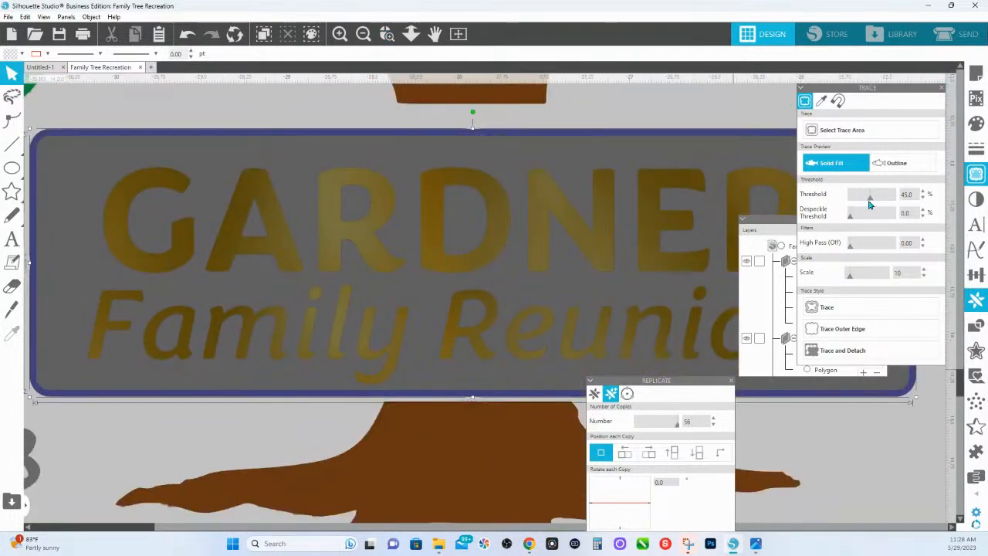
{"action": "left_click_drag", "start_coordinate": [871, 198], "coordinate": [891, 205]}
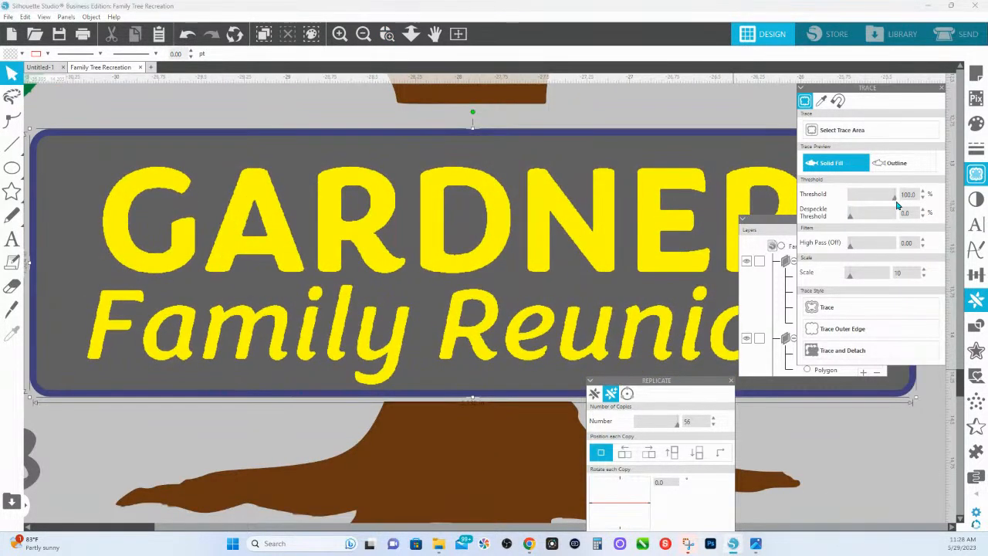
{"action": "left_click_drag", "start_coordinate": [894, 205], "coordinate": [890, 207]}
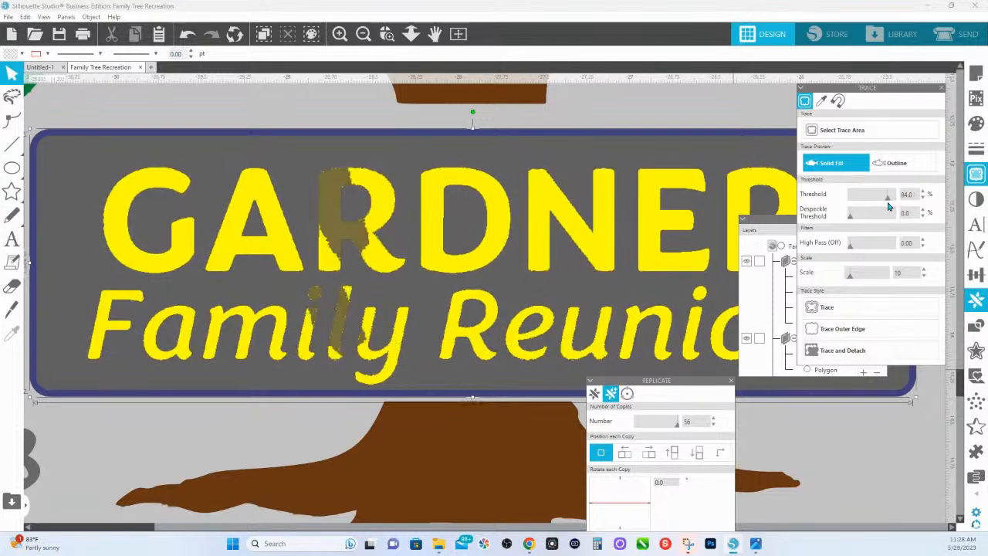
{"action": "left_click_drag", "start_coordinate": [849, 273], "coordinate": [812, 282]}
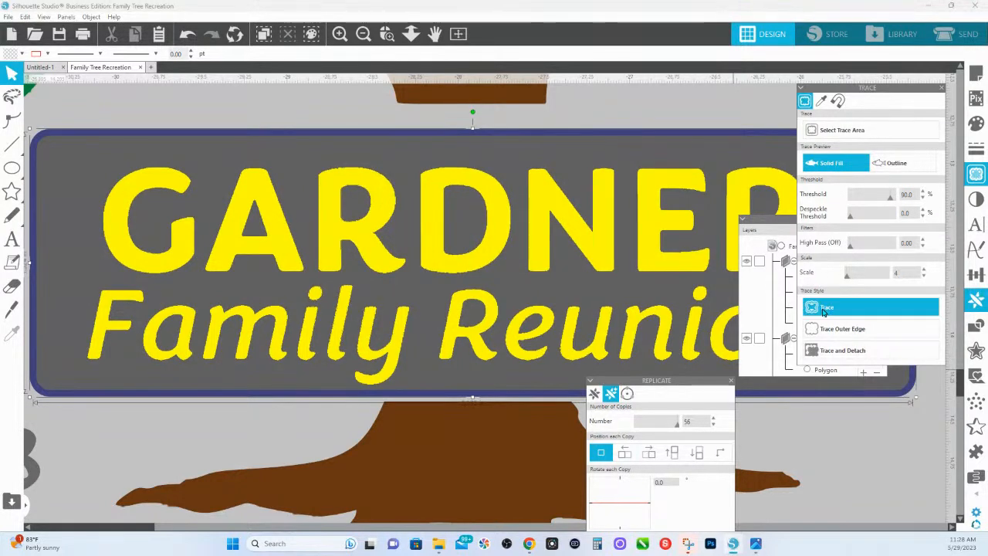
{"action": "left_click", "coordinate": [824, 311]}
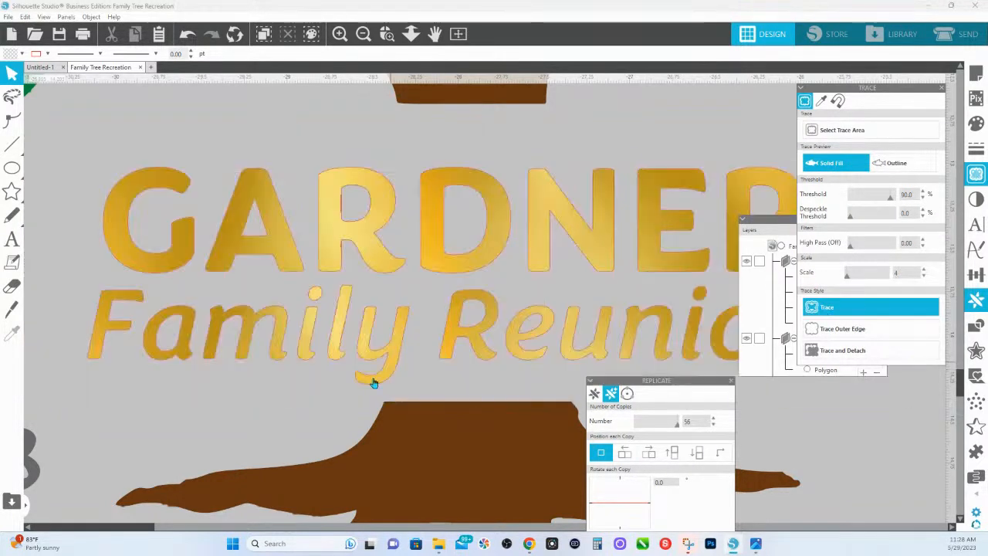
Inspect the traced outlines of the Family Reunion lettering up close
{"action": "left_click", "coordinate": [388, 37]}
{"action": "left_click_drag", "start_coordinate": [293, 307], "coordinate": [480, 362]}
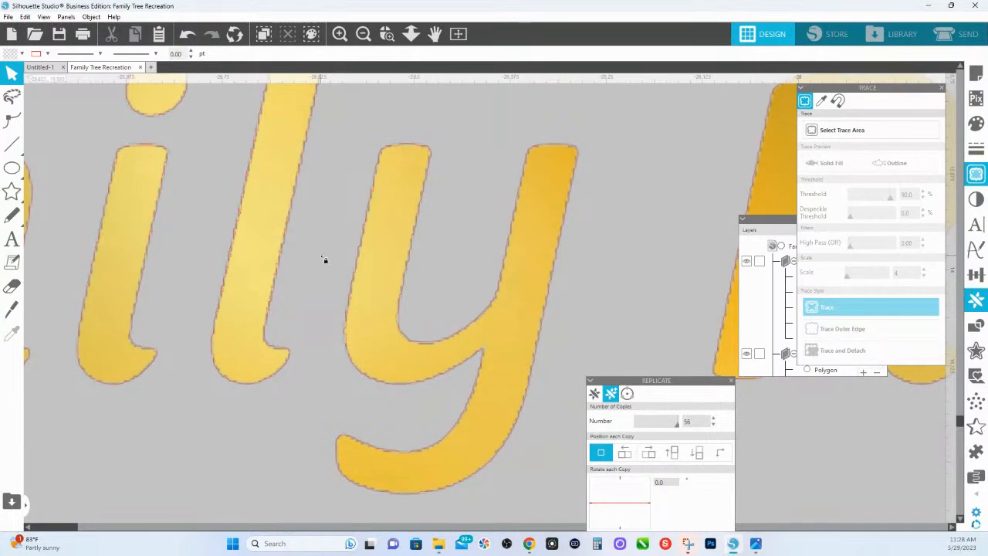
{"action": "left_click", "coordinate": [411, 39]}
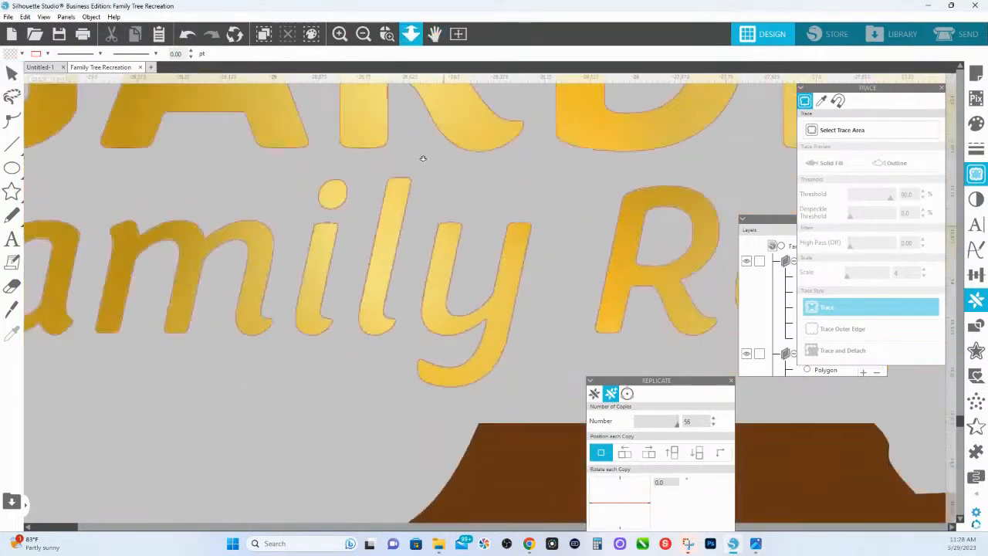
{"action": "left_click_drag", "start_coordinate": [402, 52], "coordinate": [530, 238]}
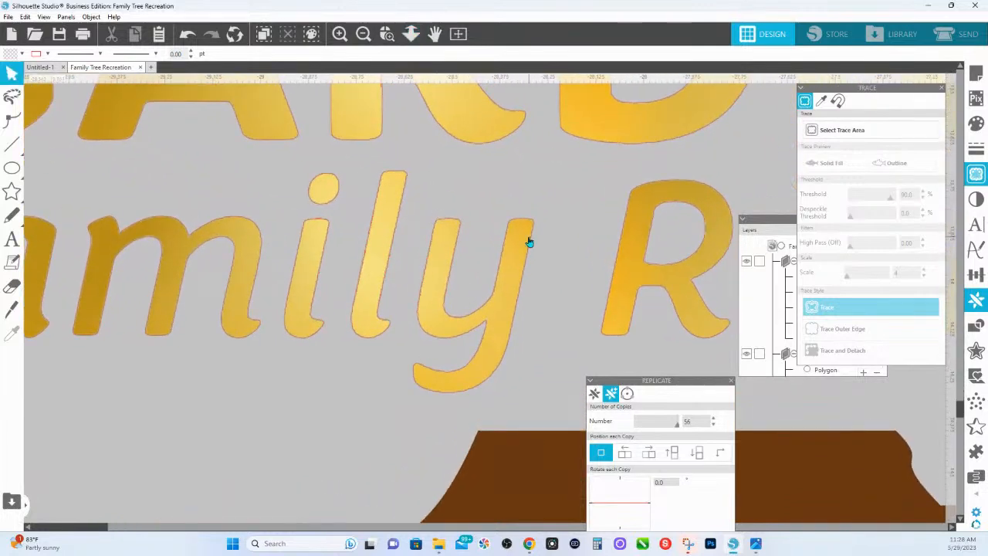
{"action": "left_click", "coordinate": [624, 261]}
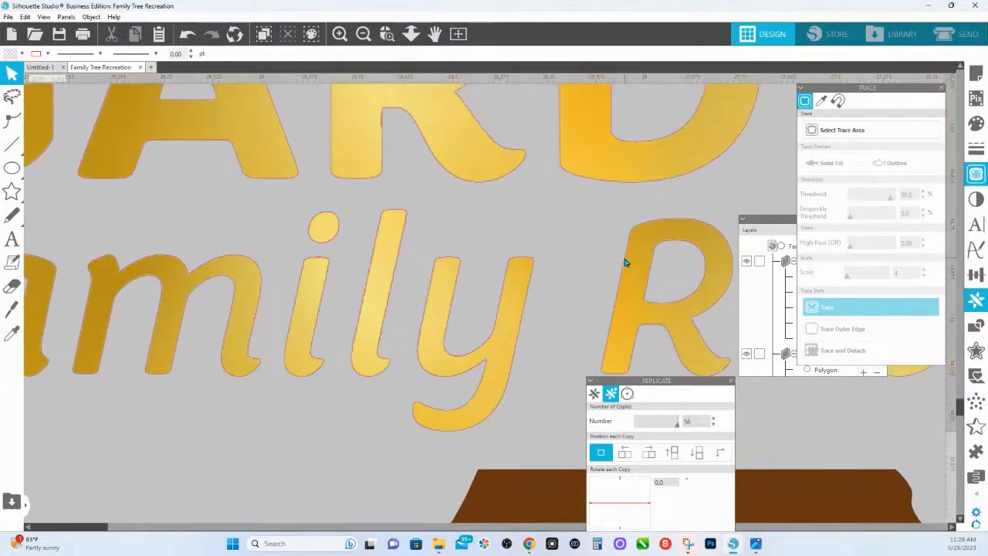
Fill the traced family name and Family Reunion lettering with solid blue and check its edges up close
{"action": "left_click", "coordinate": [975, 124]}
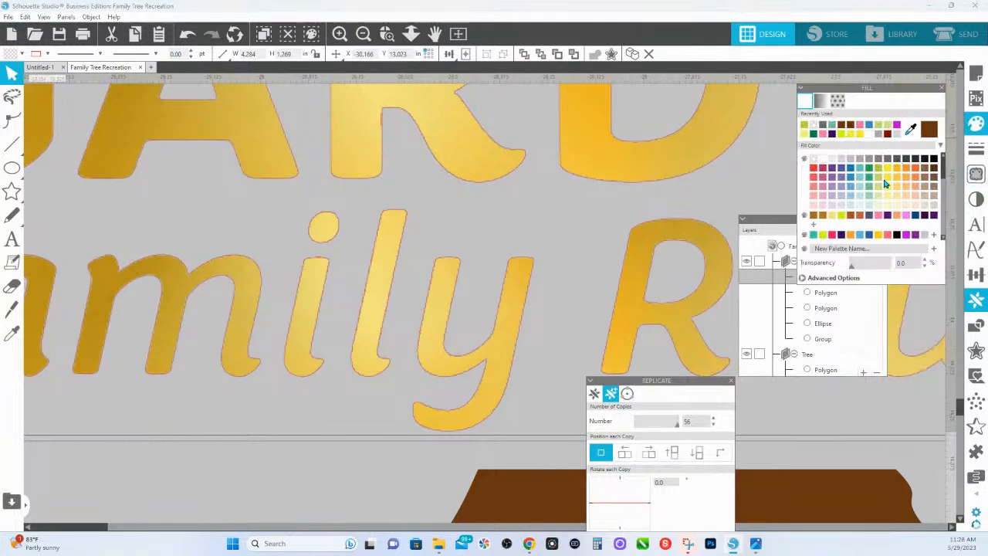
{"action": "left_click", "coordinate": [851, 176]}
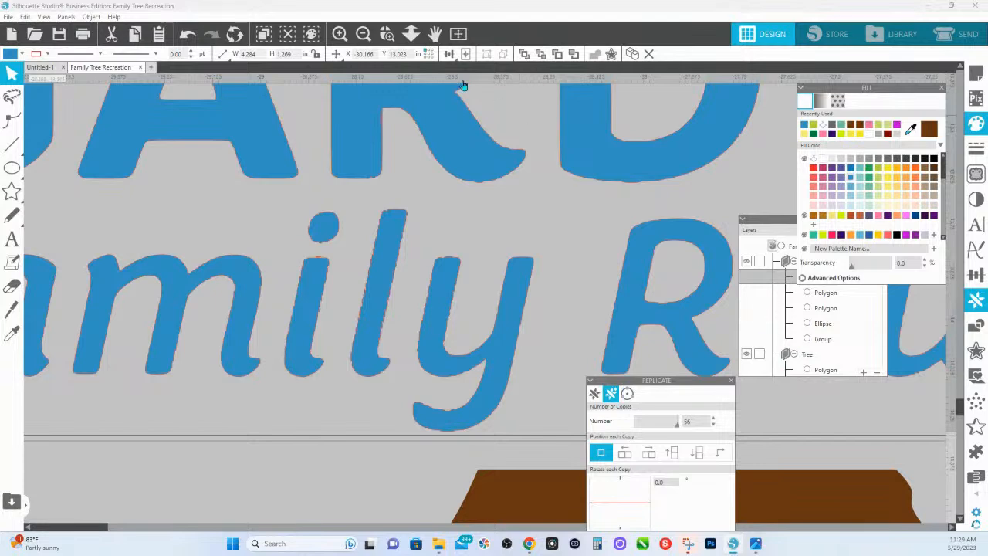
{"action": "left_click", "coordinate": [407, 41]}
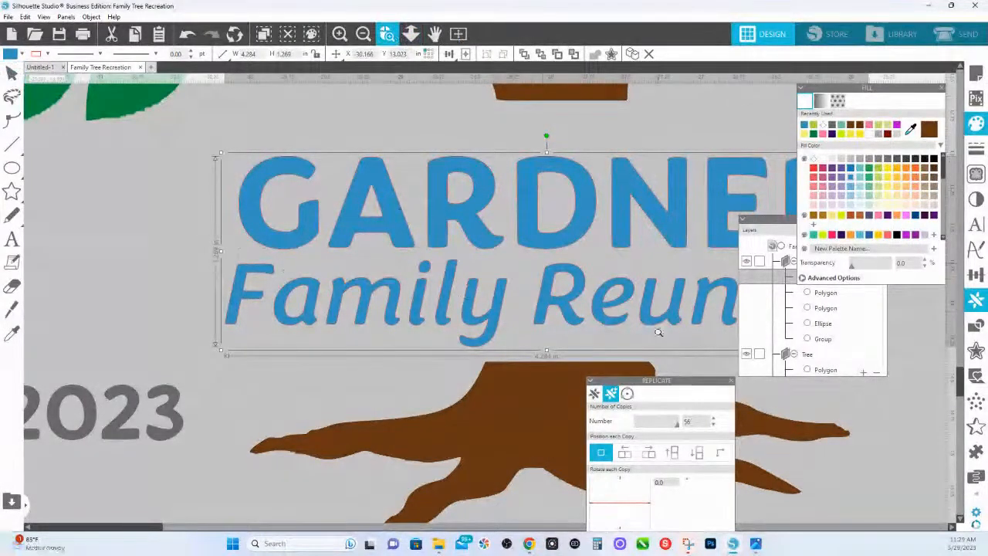
{"action": "scroll", "coordinate": [662, 337], "scroll_direction": "up", "scroll_amount": 2}
{"action": "scroll", "coordinate": [662, 338], "scroll_direction": "up", "scroll_amount": 2}
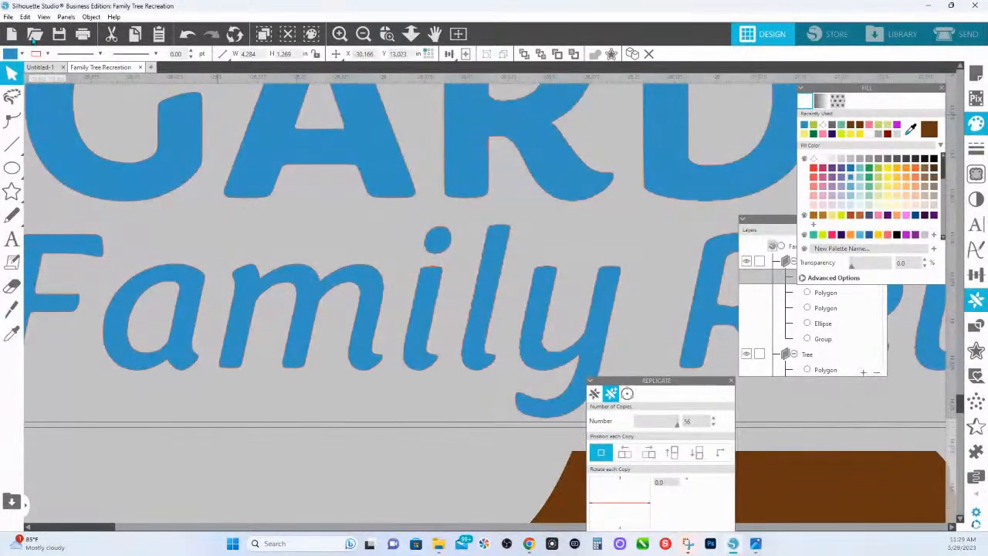
Display the edit points of the blue traced lettering to examine how smooth its outlines are
{"action": "double_click", "coordinate": [431, 294]}
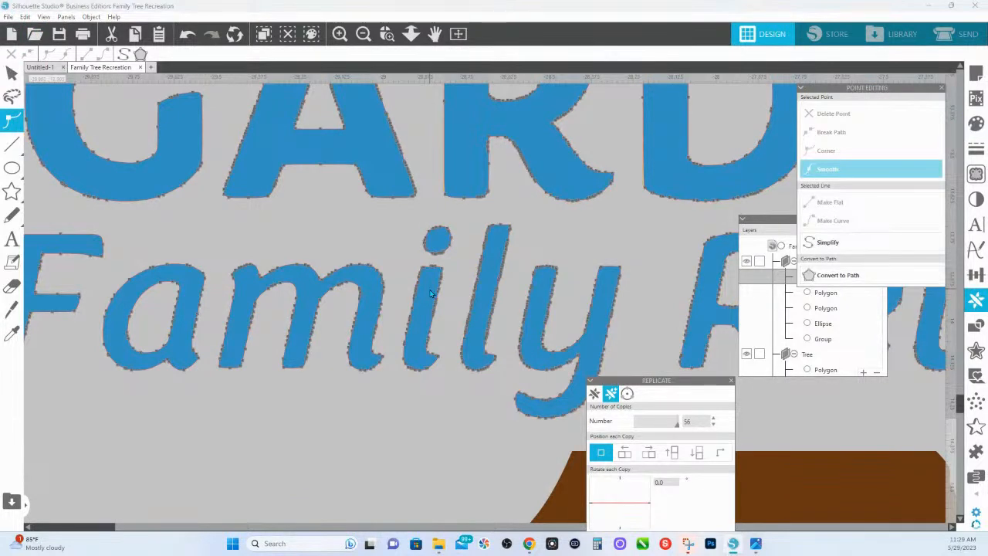
{"action": "left_click", "coordinate": [410, 37]}
{"action": "left_click_drag", "start_coordinate": [424, 277], "coordinate": [416, 166]}
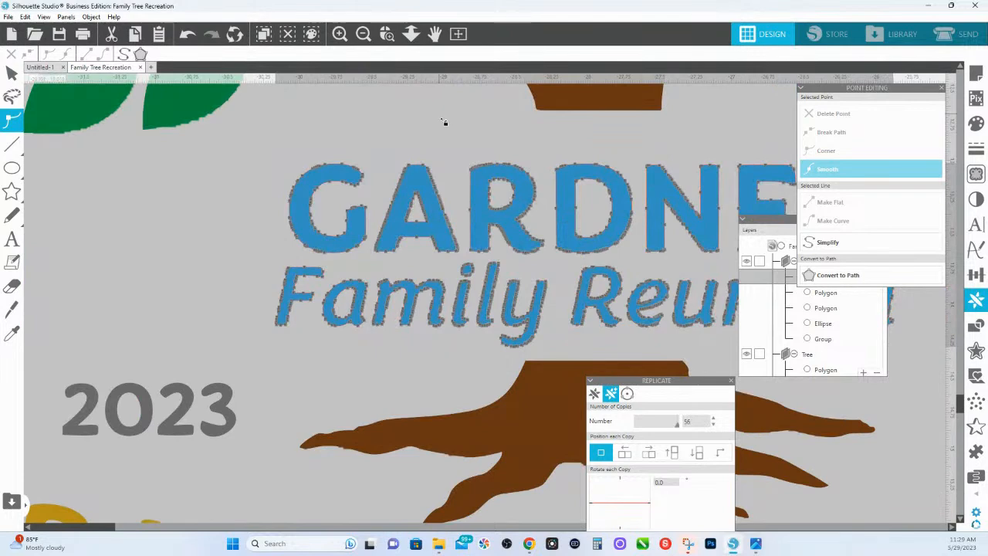
Leave point editing and delete the blue traced lettering, keeping the original gold lettering
{"action": "left_click", "coordinate": [13, 73]}
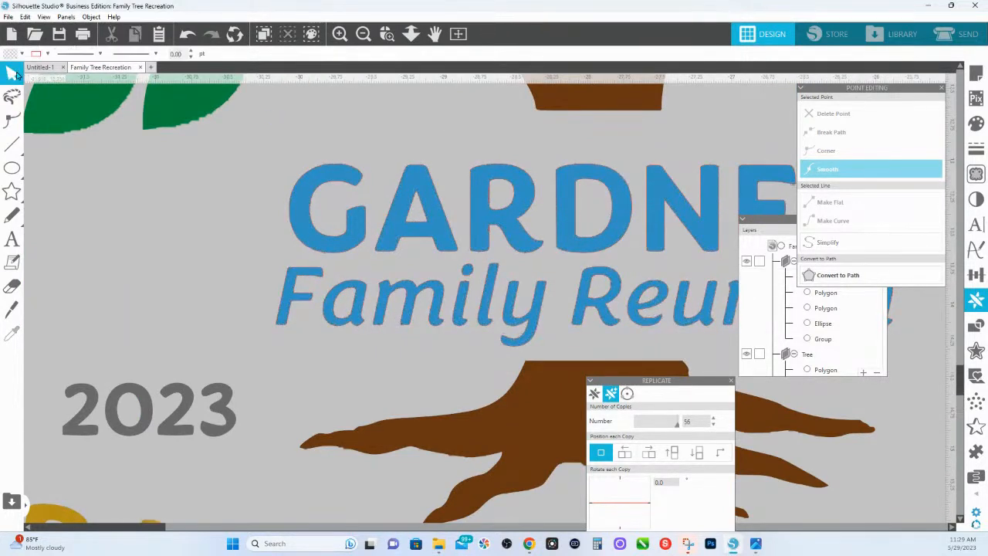
{"action": "left_click", "coordinate": [416, 194]}
{"action": "key", "text": "Delete"}
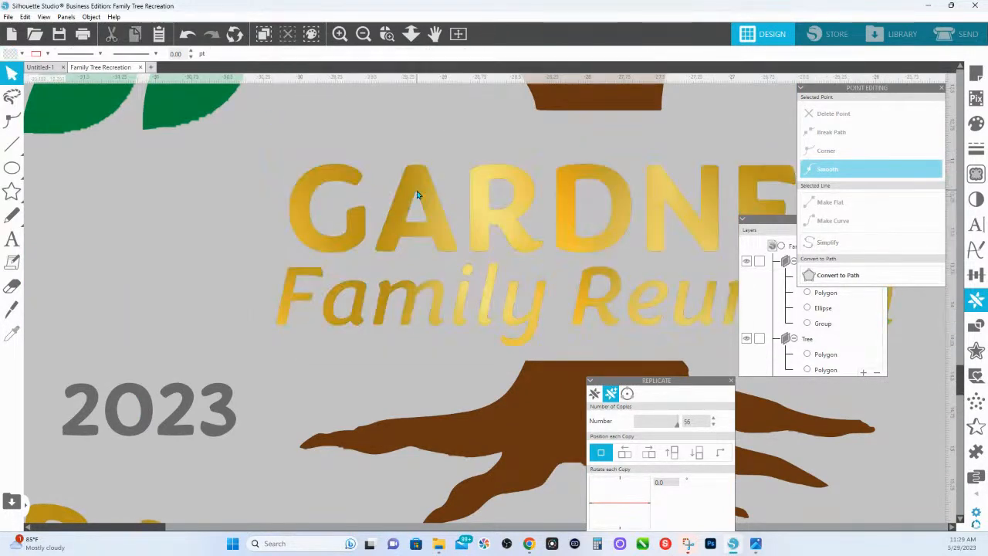
Draw a rectangle about 5.17 by 1.44 in around the family name and Family Reunion lettering and fill it black
{"action": "left_click", "coordinate": [411, 33]}
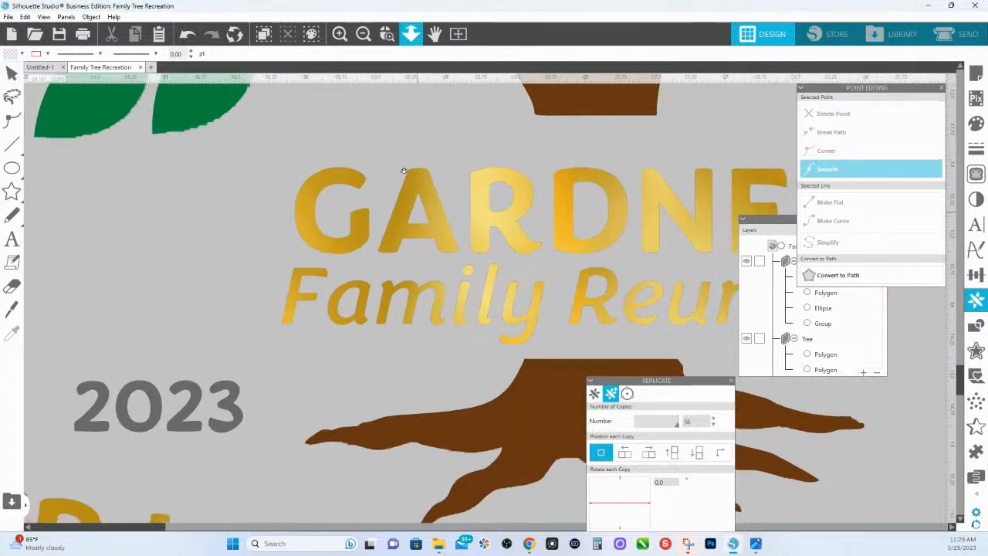
{"action": "left_click_drag", "start_coordinate": [406, 178], "coordinate": [398, 159]}
{"action": "left_click", "coordinate": [12, 168]}
{"action": "left_click", "coordinate": [35, 167]}
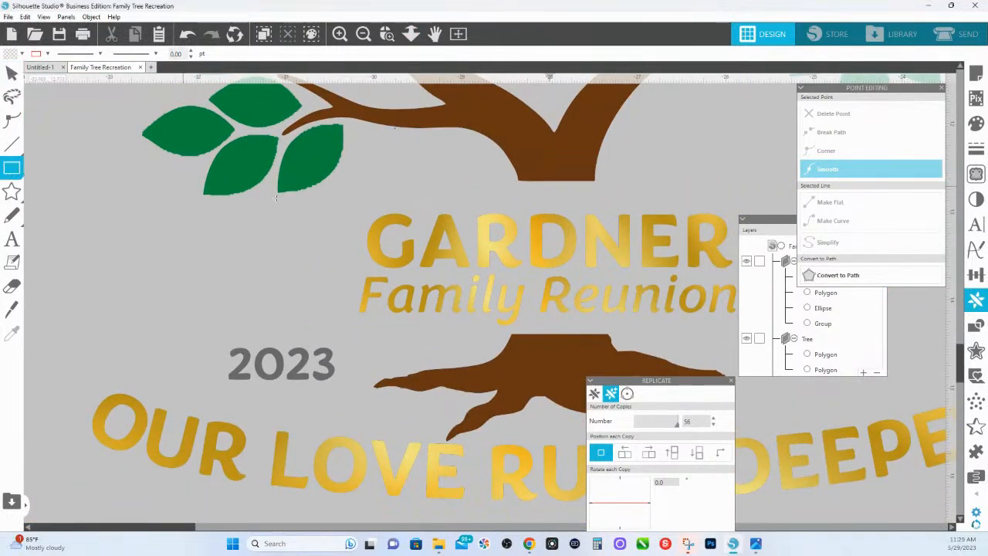
{"action": "left_click_drag", "start_coordinate": [339, 199], "coordinate": [794, 331]}
{"action": "left_click", "coordinate": [976, 123]}
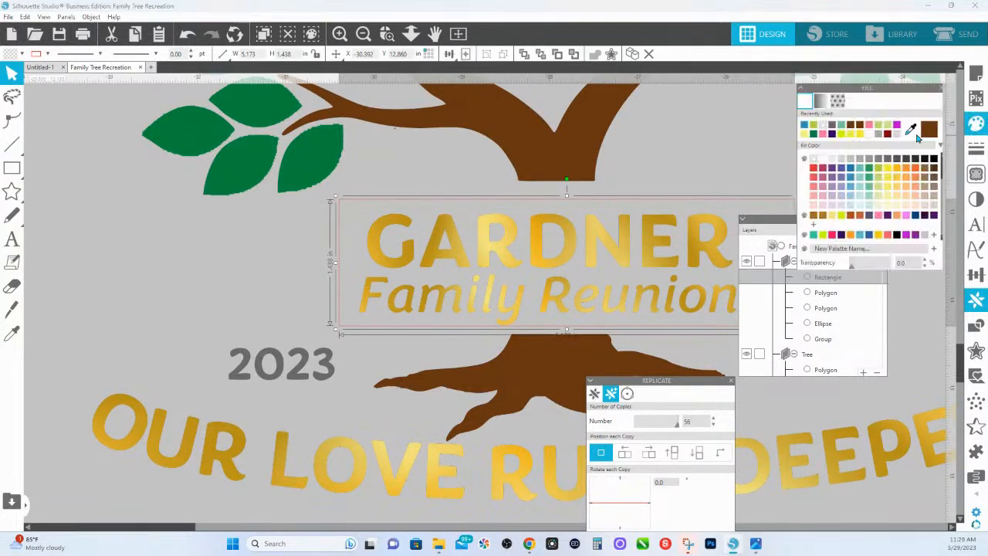
{"action": "left_click", "coordinate": [932, 159]}
Send the black rectangle behind the gold lettering and stretch its lower edge so it is about 1.49 in high
{"action": "right_click", "coordinate": [616, 240]}
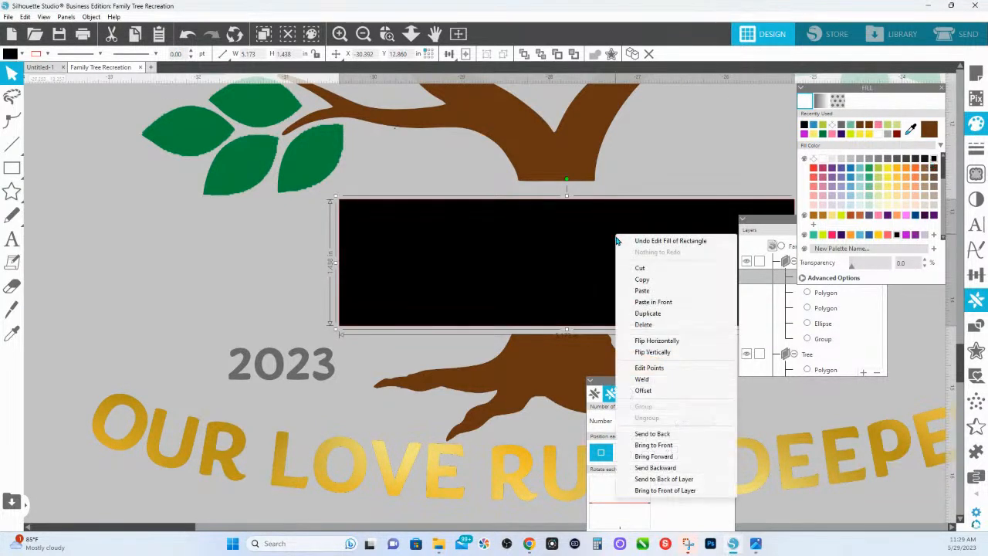
{"action": "left_click", "coordinate": [652, 433]}
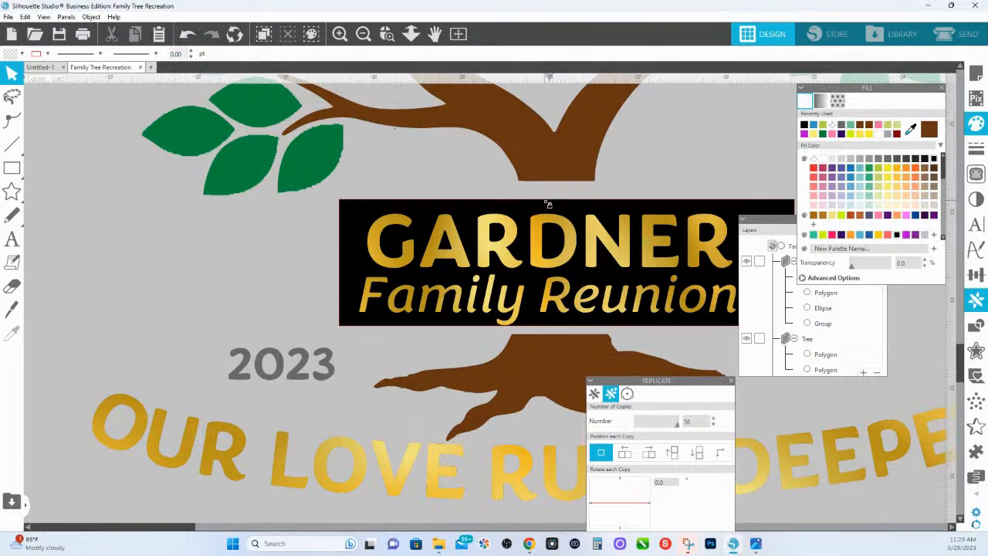
{"action": "left_click", "coordinate": [549, 205]}
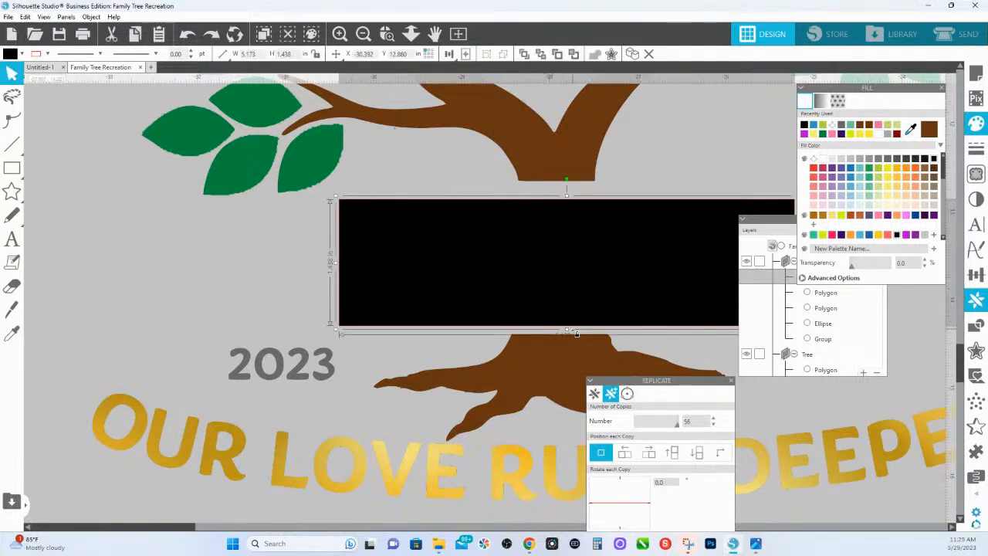
{"action": "left_click_drag", "start_coordinate": [566, 329], "coordinate": [567, 337]}
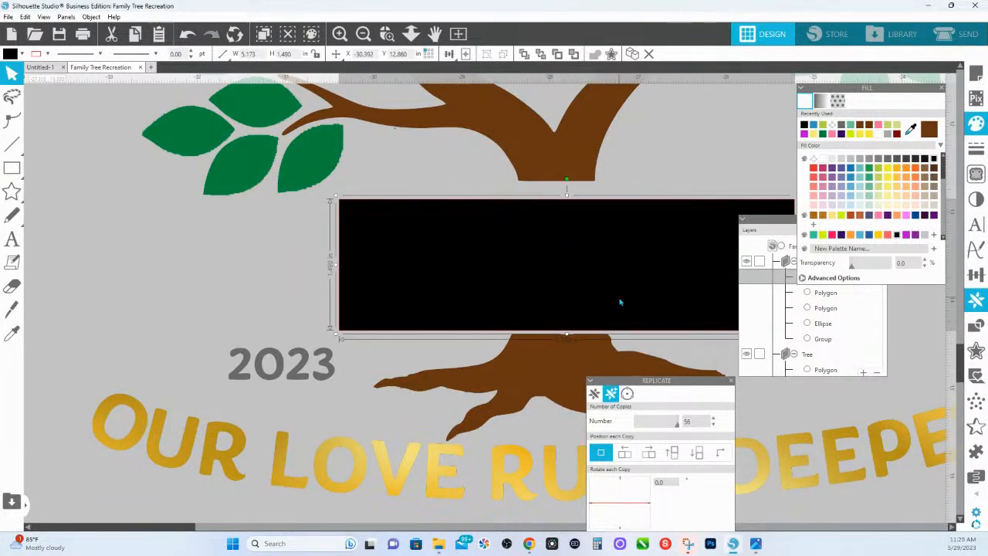
{"action": "right_click", "coordinate": [619, 303]}
{"action": "left_click", "coordinate": [656, 233]}
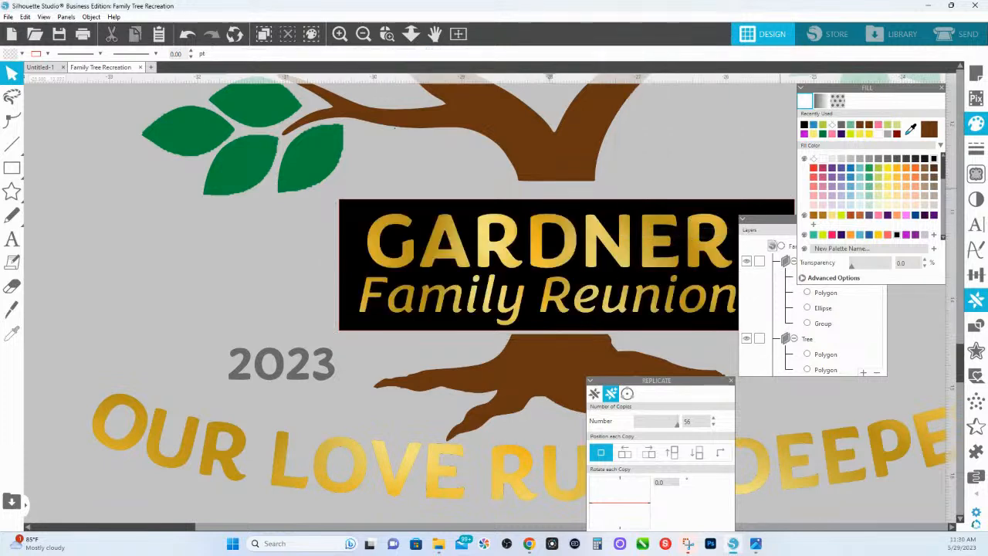
Define a trace area over the gold lettering on the black rectangle, just inside the rectangle's side edges
{"action": "left_click_drag", "start_coordinate": [853, 87], "coordinate": [803, 341]}
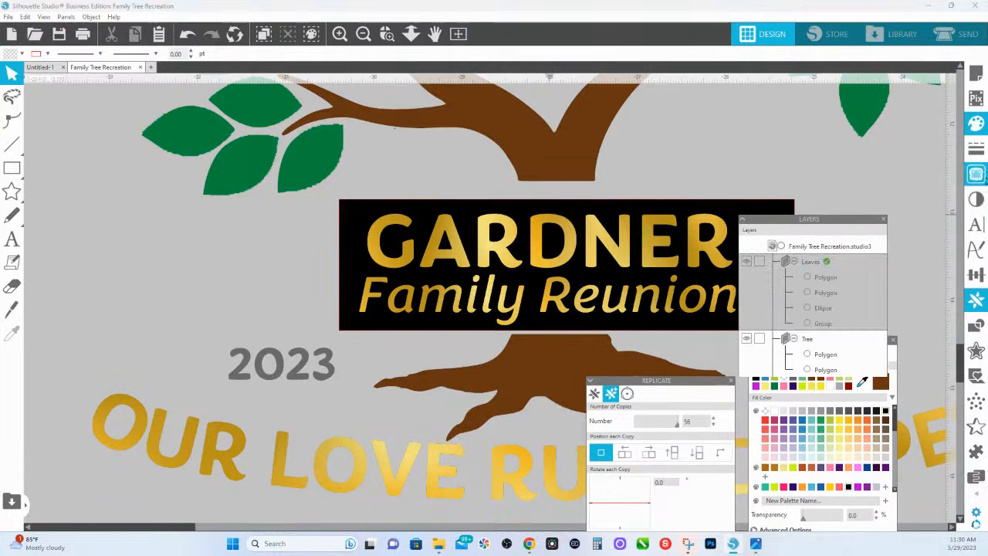
{"action": "left_click", "coordinate": [976, 173]}
{"action": "left_click", "coordinate": [834, 131]}
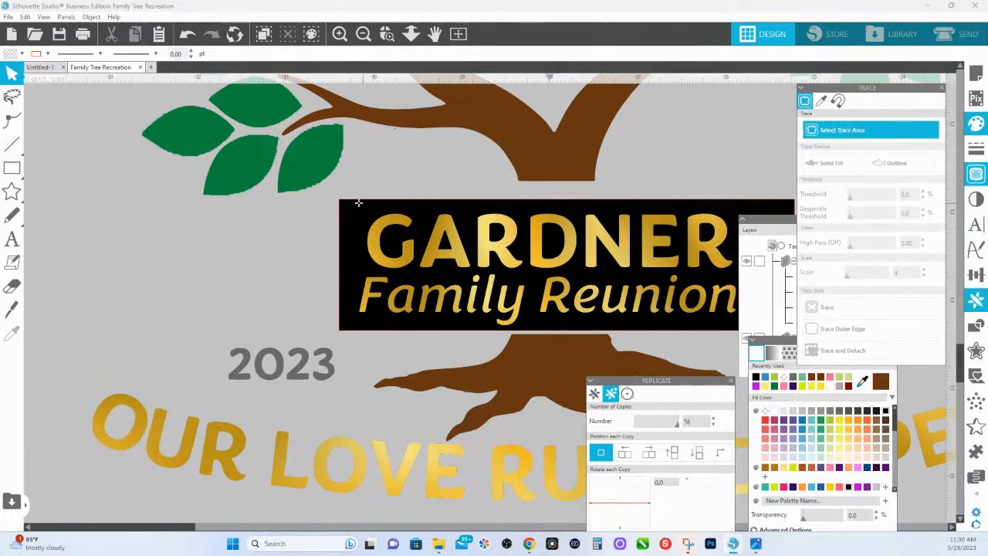
{"action": "mouse_move", "coordinate": [347, 203]}
{"action": "left_mouse_down"}
{"action": "mouse_move", "coordinate": [688, 253]}
{"action": "mouse_move", "coordinate": [764, 329]}
{"action": "mouse_move", "coordinate": [791, 333]}
{"action": "left_mouse_up"}
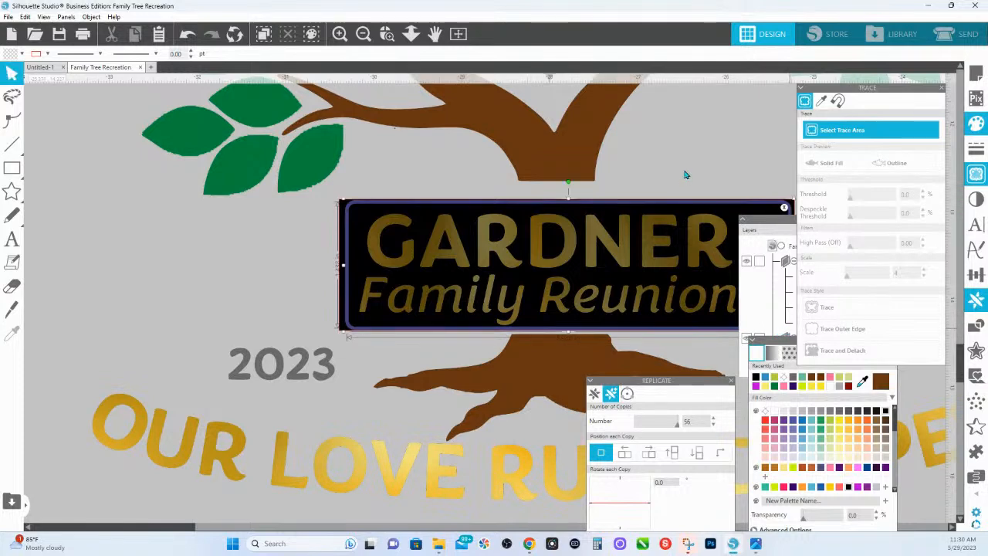
{"action": "left_click_drag", "start_coordinate": [703, 170], "coordinate": [615, 138]}
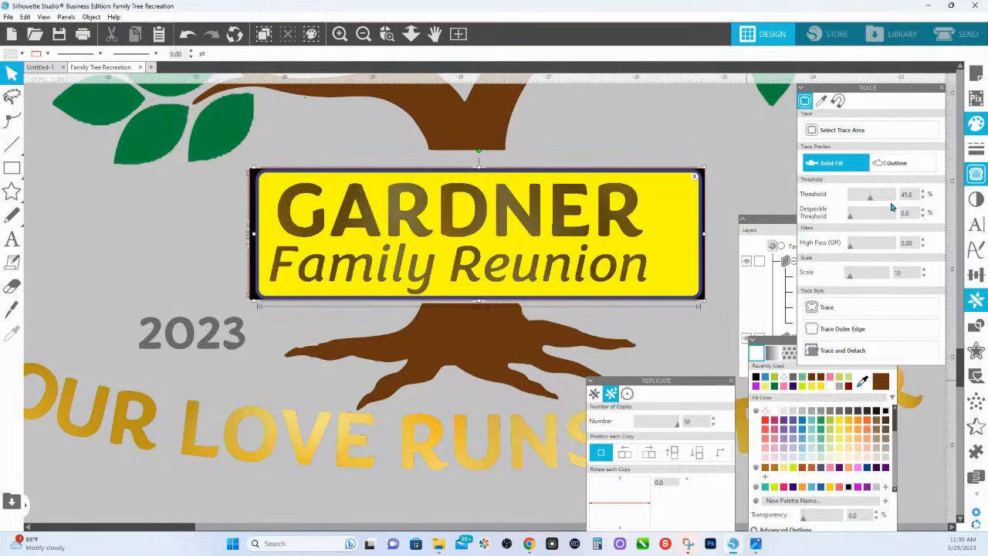
Trace the black background around the gold lettering with a threshold of 31 and a scale of 4
{"action": "left_click_drag", "start_coordinate": [872, 201], "coordinate": [867, 202]}
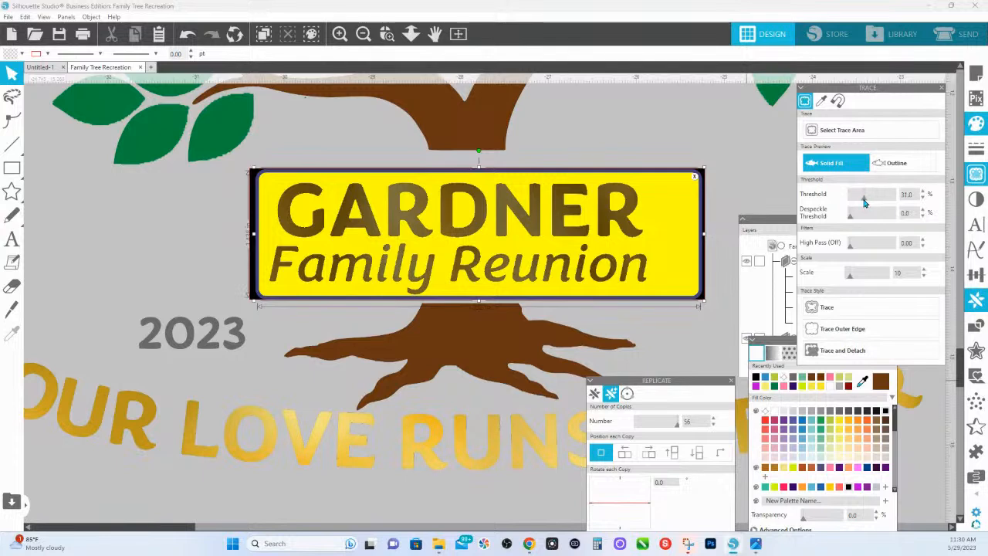
{"action": "left_click_drag", "start_coordinate": [850, 272], "coordinate": [819, 276]}
{"action": "scroll", "coordinate": [473, 282], "scroll_direction": "up", "scroll_amount": 5}
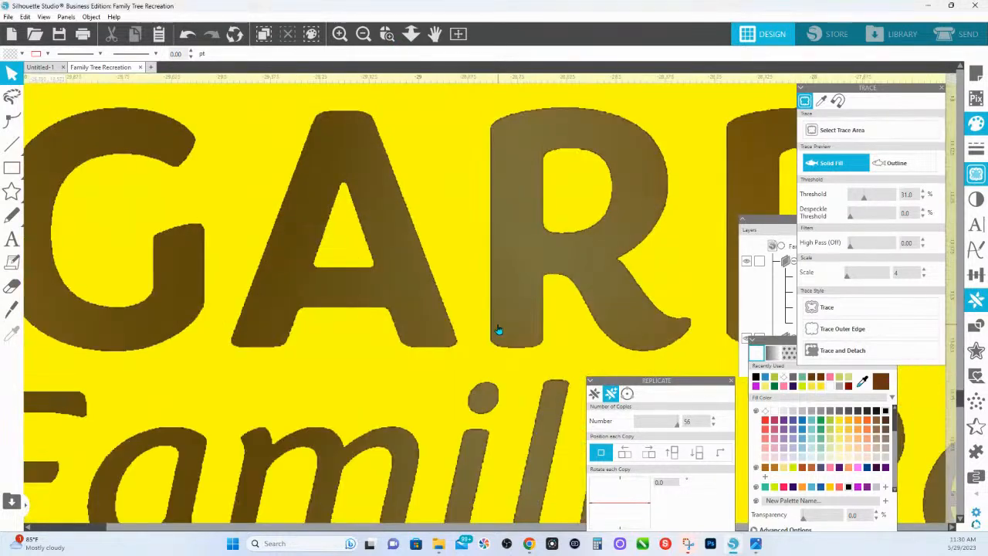
{"action": "scroll", "coordinate": [502, 331], "scroll_direction": "down", "scroll_amount": 2}
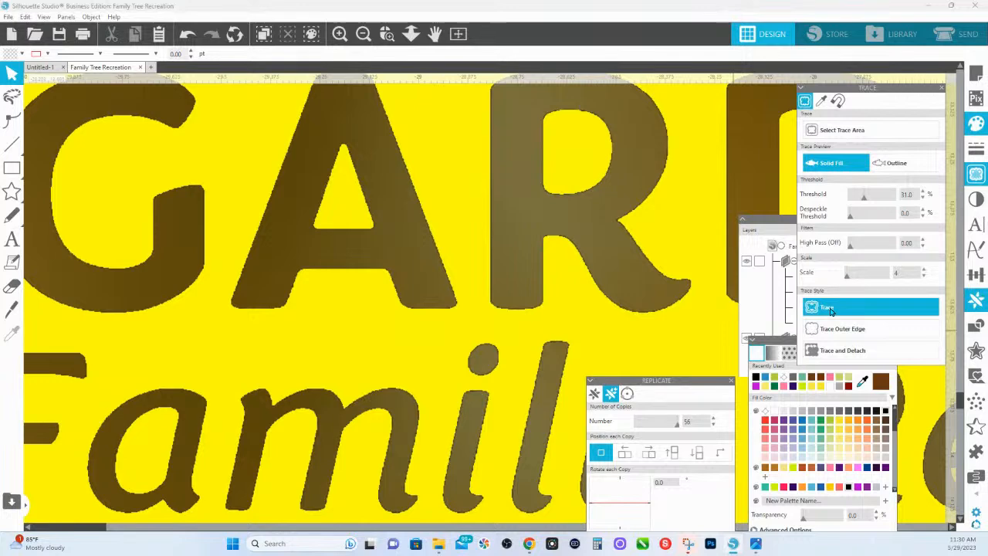
{"action": "left_click", "coordinate": [830, 309]}
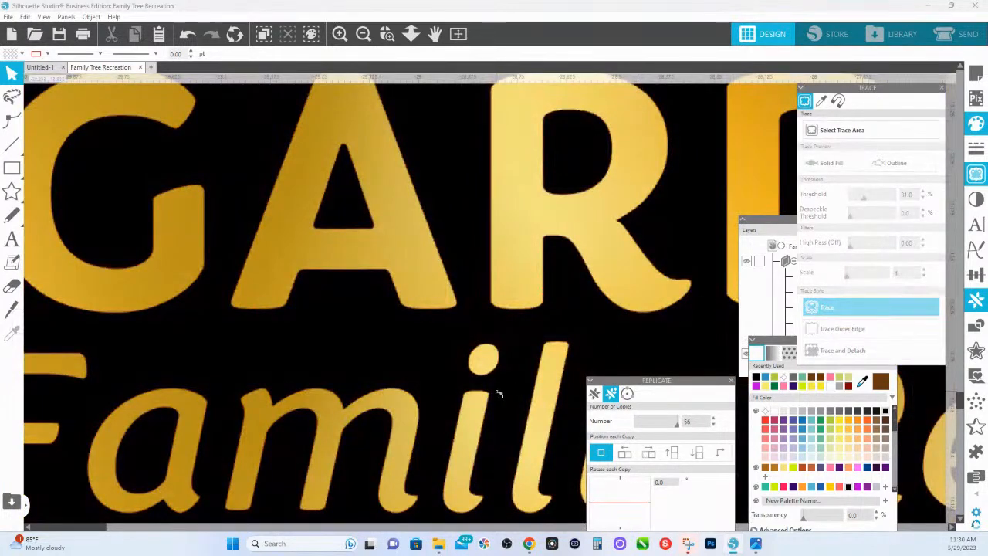
Fill the new traced background shape around the lettering with solid blue
{"action": "left_click", "coordinate": [484, 381]}
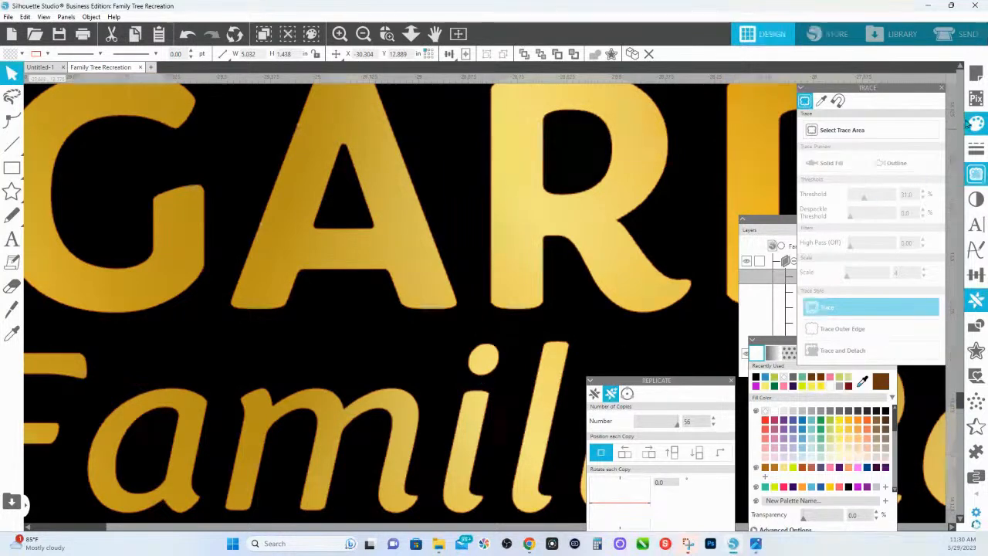
{"action": "left_click", "coordinate": [977, 124]}
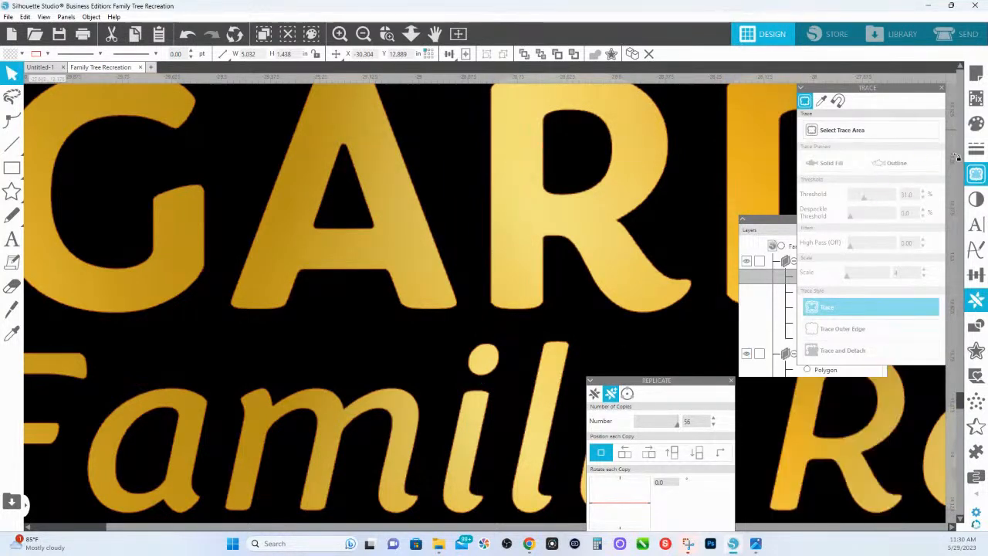
{"action": "left_click", "coordinate": [976, 124]}
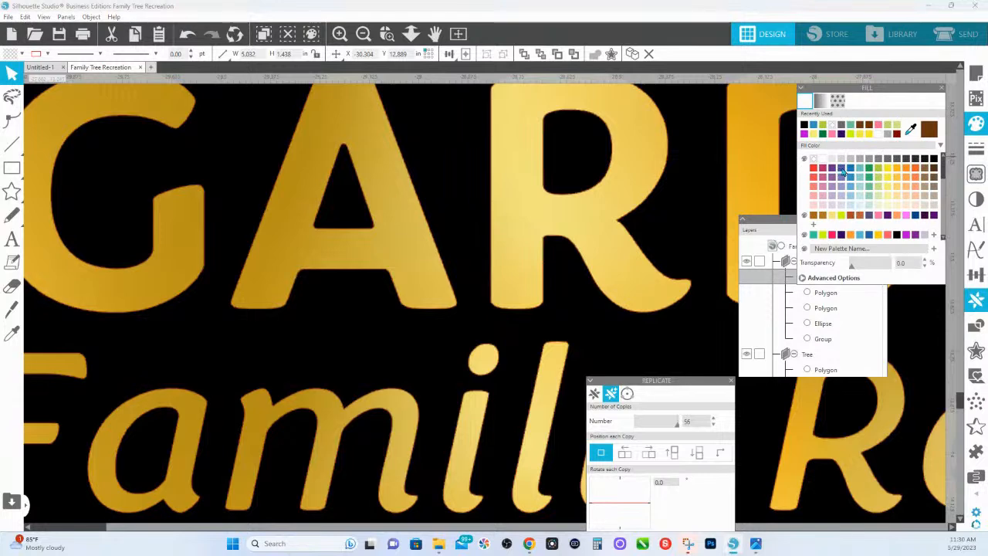
{"action": "left_click", "coordinate": [850, 172]}
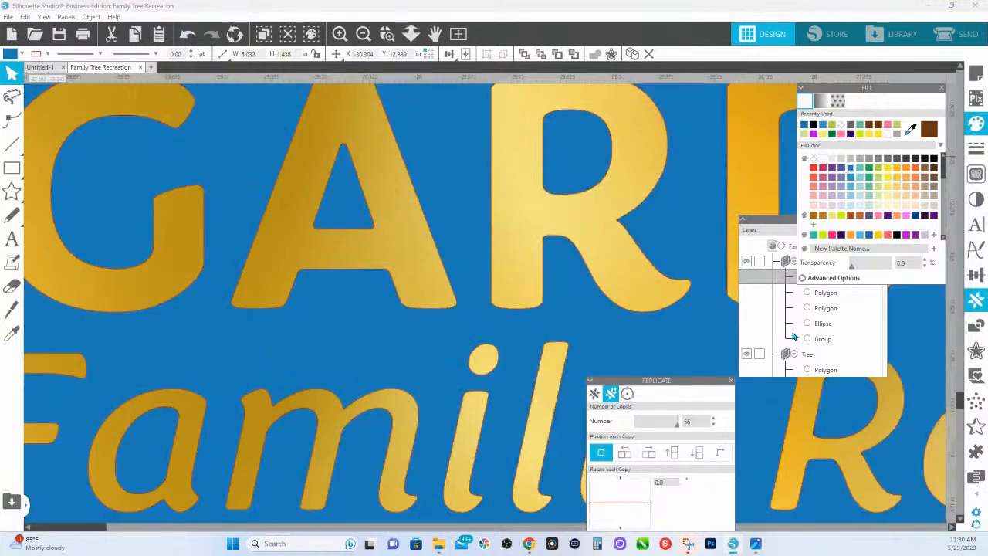
Collapse the Leaves layer's contents and hide the Base layer so only the blue trace remains around the letters
{"action": "scroll", "coordinate": [754, 338], "scroll_direction": "down", "scroll_amount": 1}
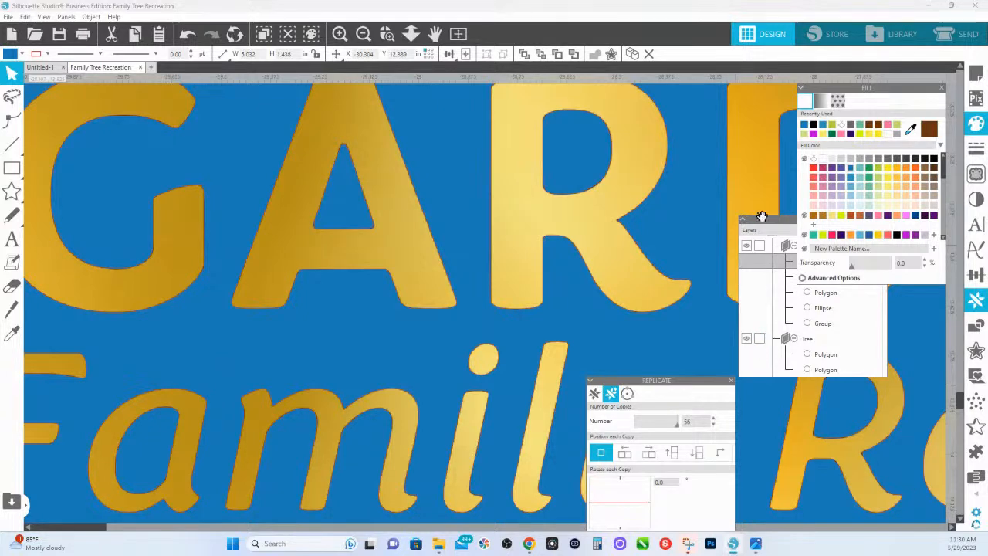
{"action": "left_click_drag", "start_coordinate": [757, 224], "coordinate": [720, 156]}
{"action": "scroll", "coordinate": [770, 271], "scroll_direction": "up", "scroll_amount": 1}
{"action": "scroll", "coordinate": [770, 272], "scroll_direction": "down", "scroll_amount": 1}
{"action": "scroll", "coordinate": [772, 274], "scroll_direction": "up", "scroll_amount": 1}
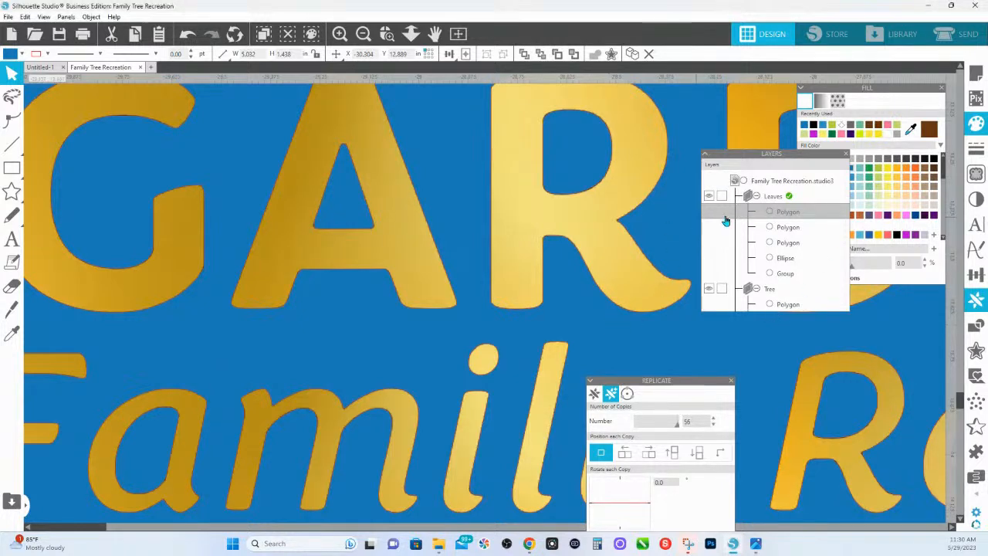
{"action": "left_click_drag", "start_coordinate": [747, 156], "coordinate": [746, 150]}
{"action": "left_click", "coordinate": [755, 191]}
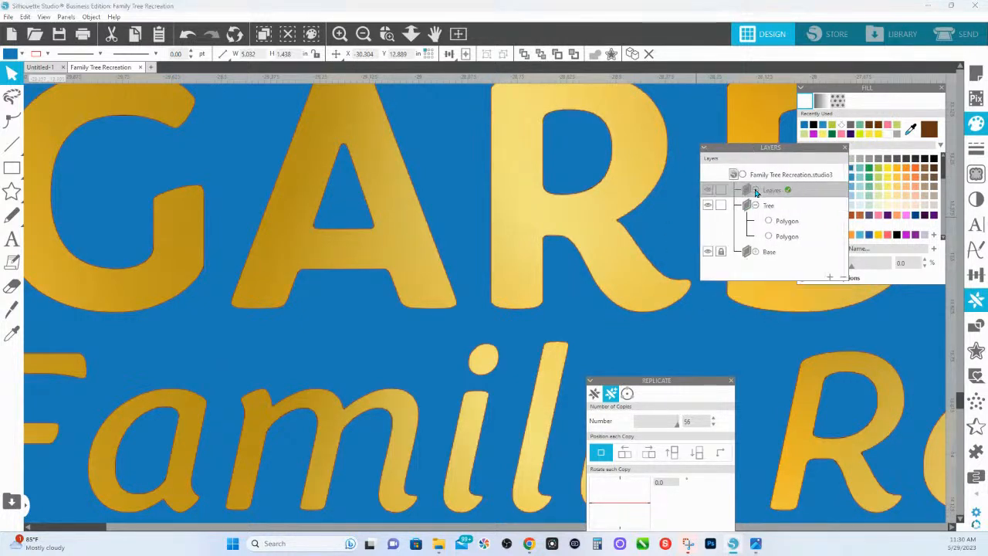
{"action": "left_click", "coordinate": [721, 253]}
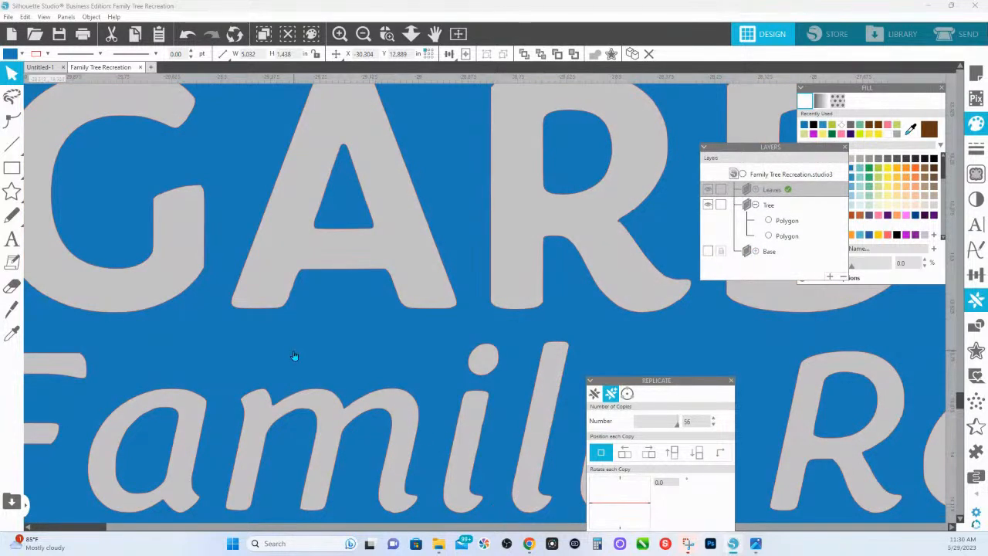
Display the blue trace's edit points and select one on the stem of the "i" in Family to examine the outline
{"action": "double_click", "coordinate": [485, 430]}
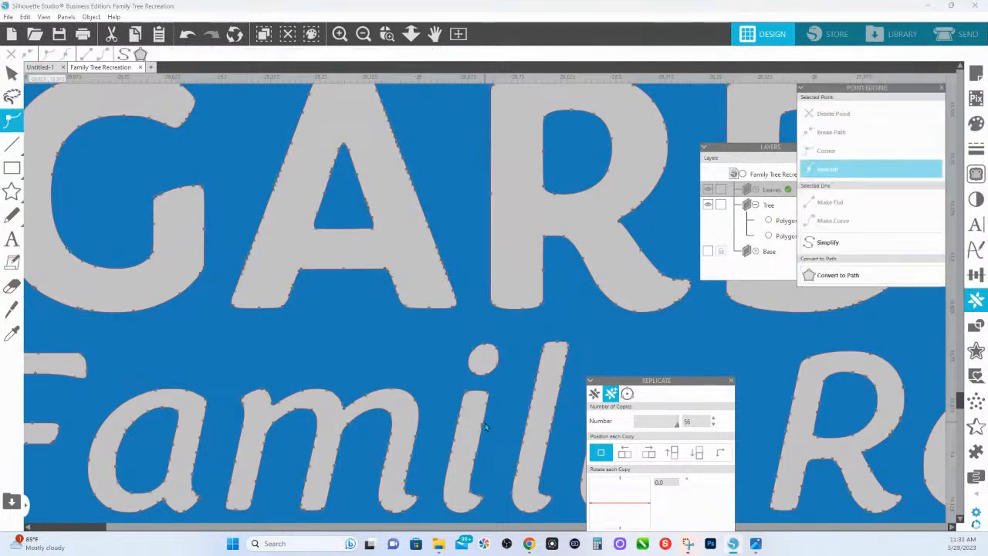
{"action": "left_click", "coordinate": [481, 426]}
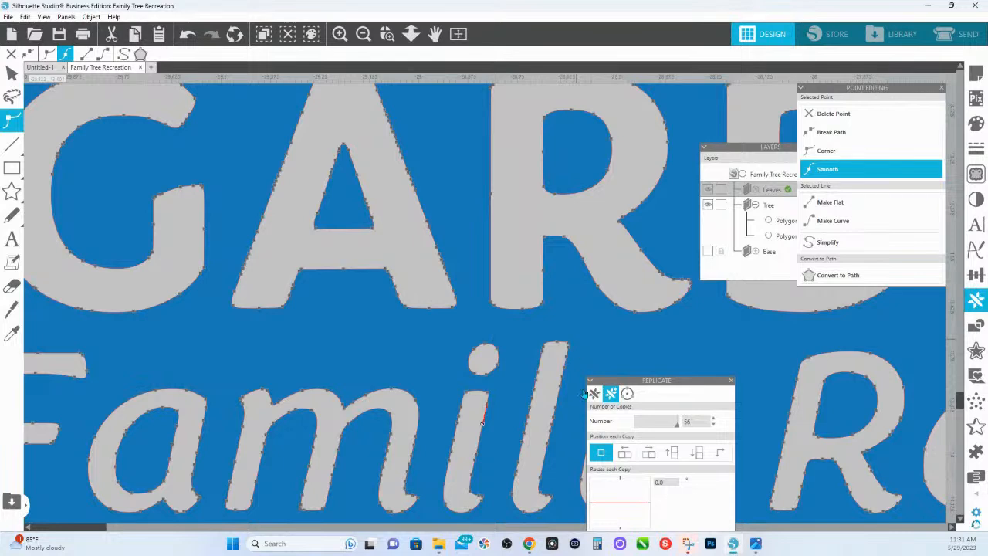
{"action": "left_click_drag", "start_coordinate": [622, 381], "coordinate": [837, 408]}
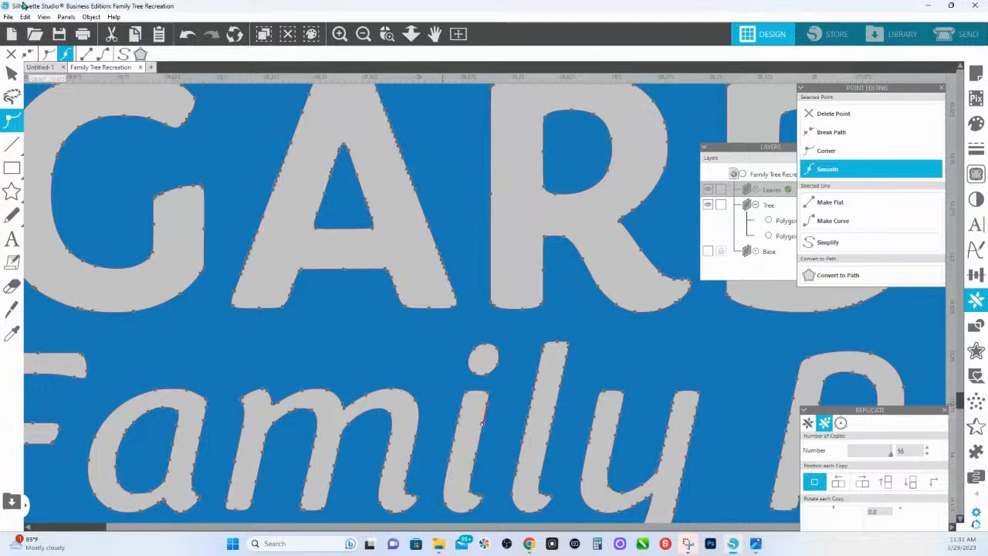
Release the blue trace's compound path and combine the Family Reunion letters into their own compound path without the backing rectangle
{"action": "left_click", "coordinate": [11, 72]}
{"action": "left_click", "coordinate": [417, 41]}
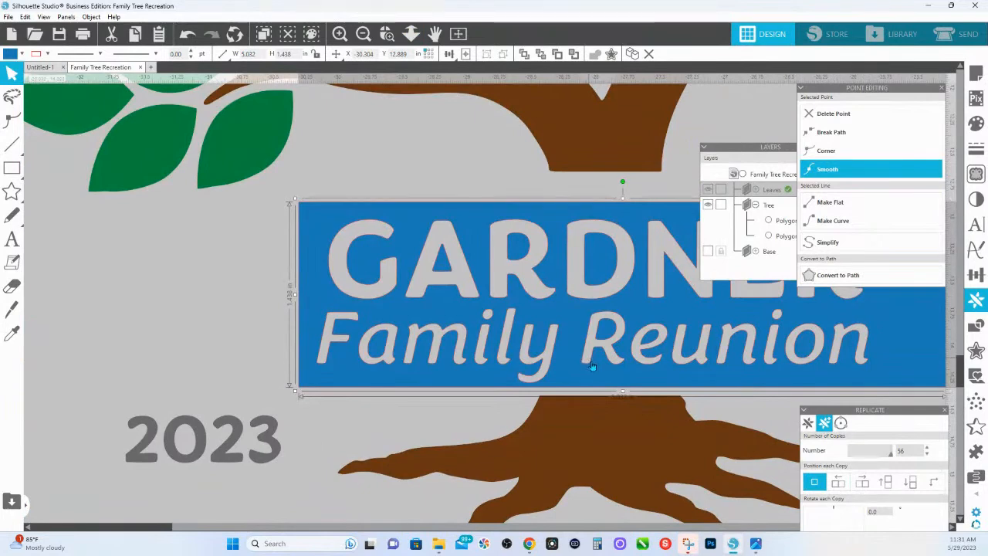
{"action": "left_click_drag", "start_coordinate": [598, 373], "coordinate": [493, 374]}
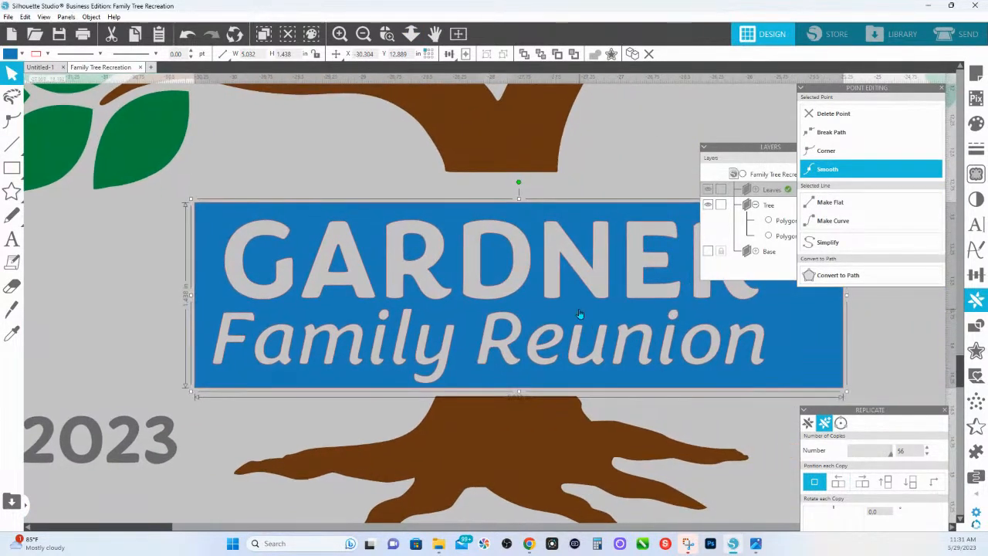
{"action": "right_click", "coordinate": [577, 314]}
{"action": "left_click", "coordinate": [612, 230]}
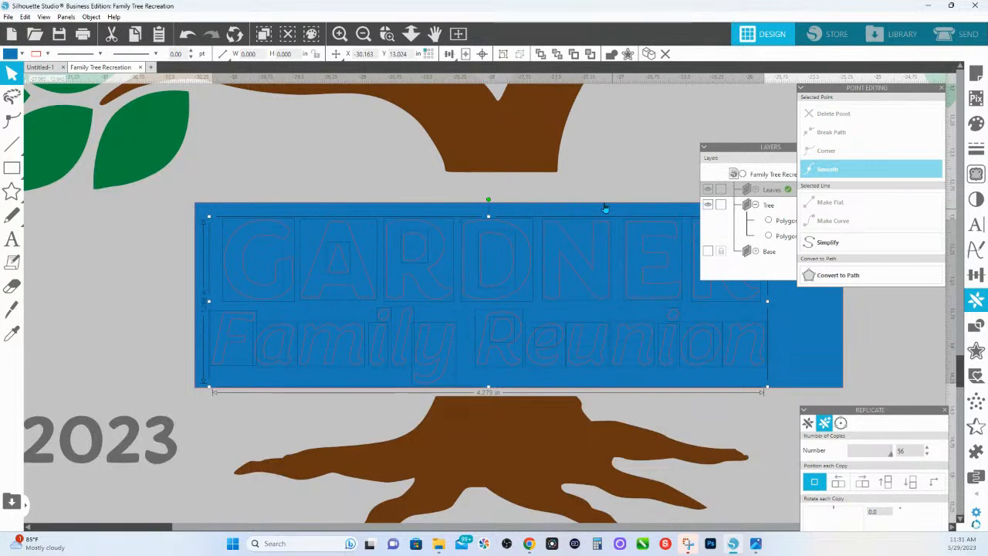
{"action": "right_click", "coordinate": [605, 276]}
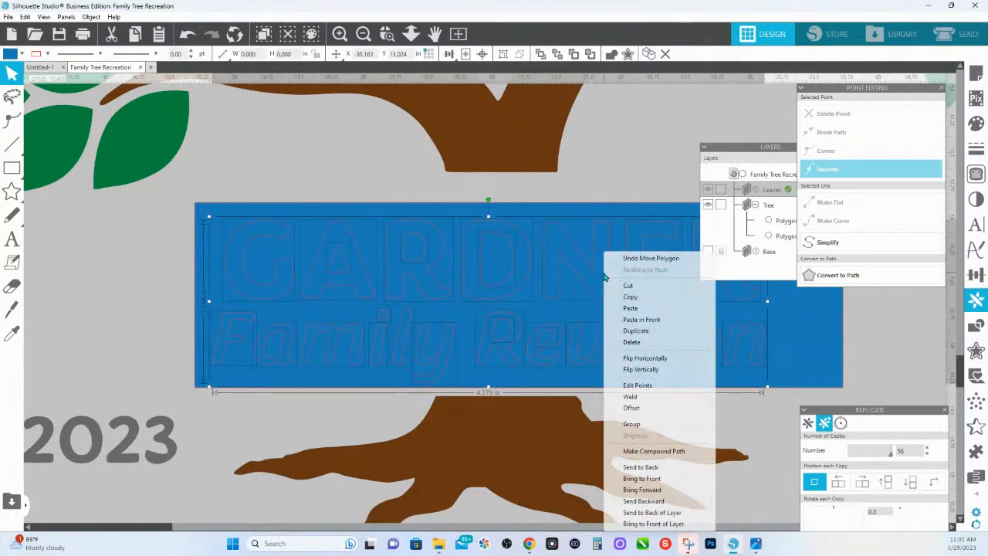
{"action": "left_click", "coordinate": [652, 452]}
Delete the blue backing rectangle from around the traced Family Reunion lettering and select the remaining letters
{"action": "left_click", "coordinate": [537, 220]}
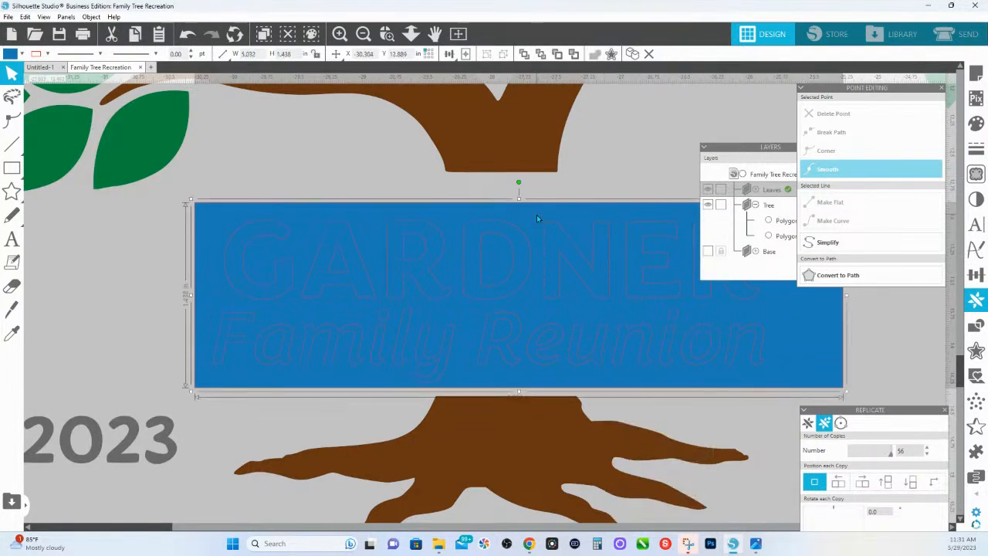
{"action": "key", "text": "Delete"}
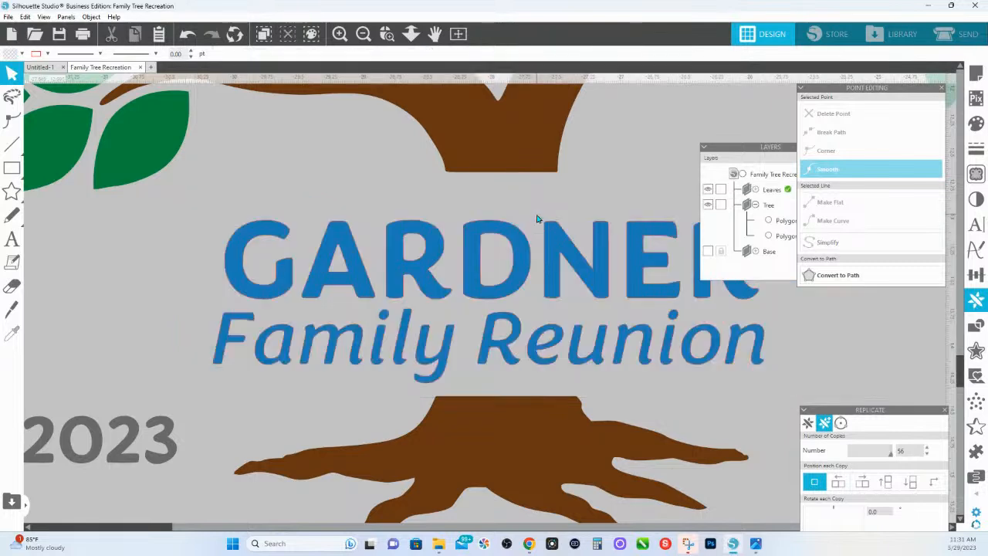
{"action": "left_click", "coordinate": [527, 257]}
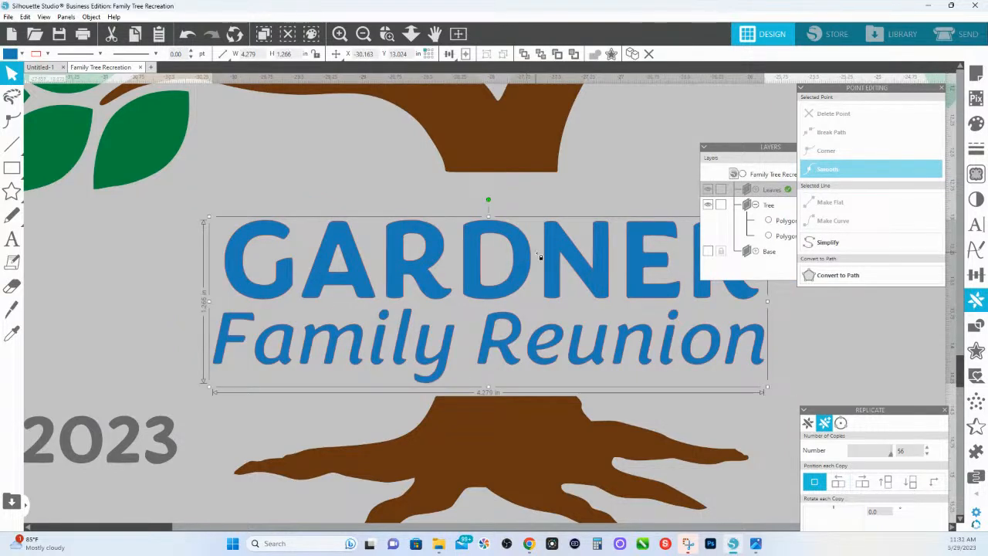
Fill the arched "OUR ROOTS RUN DEEP" text above the tree with dark blue and inspect its letters
{"action": "scroll", "coordinate": [690, 297], "scroll_direction": "up", "scroll_amount": 3}
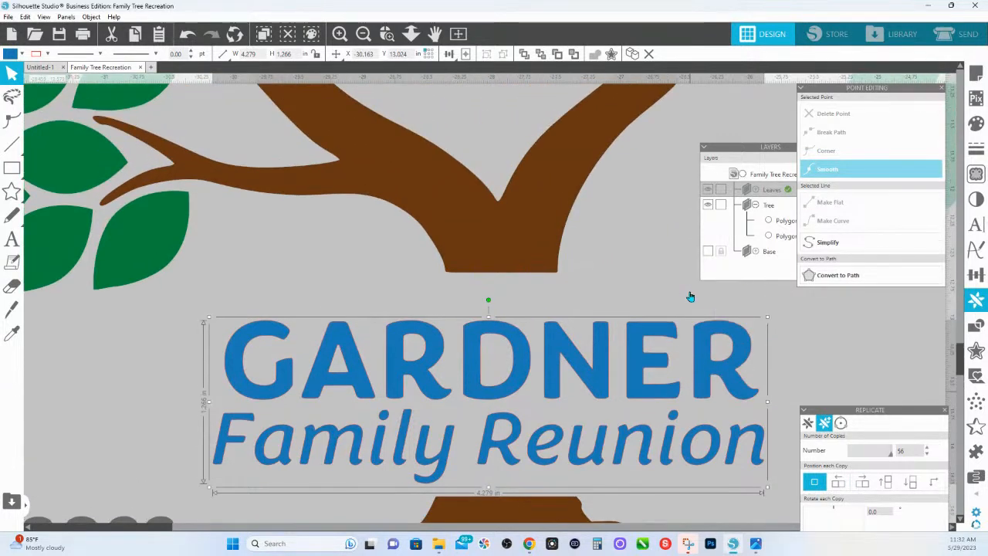
{"action": "left_click", "coordinate": [410, 33]}
{"action": "left_click_drag", "start_coordinate": [463, 344], "coordinate": [430, 136]}
{"action": "left_click", "coordinate": [387, 103]}
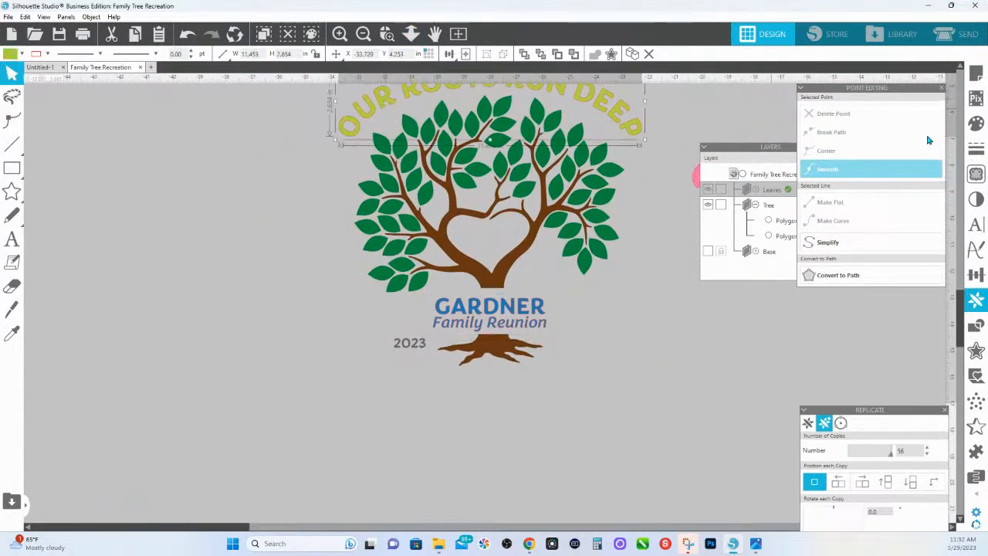
{"action": "left_click", "coordinate": [976, 123]}
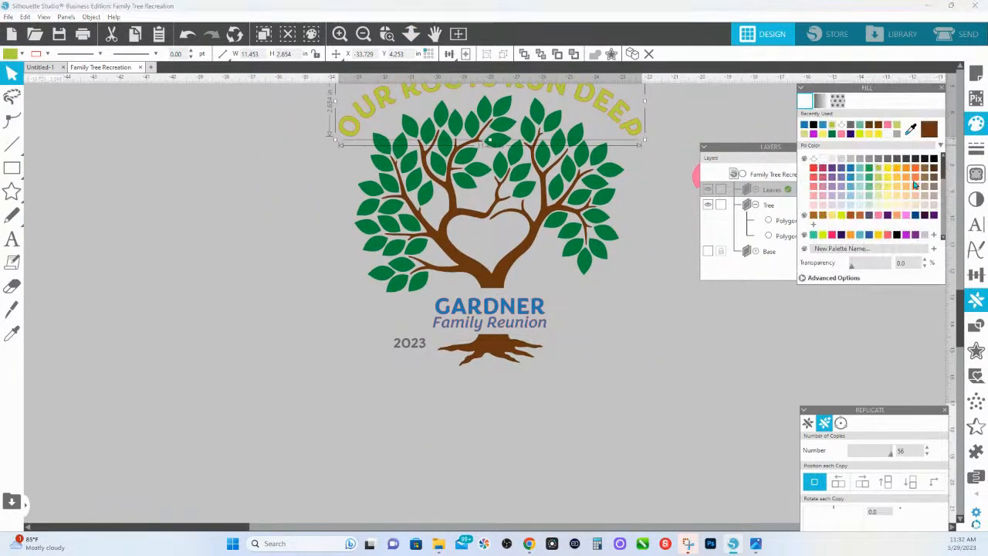
{"action": "left_click", "coordinate": [869, 234]}
{"action": "scroll", "coordinate": [587, 154], "scroll_direction": "up", "scroll_amount": 1}
{"action": "left_click", "coordinate": [387, 34]}
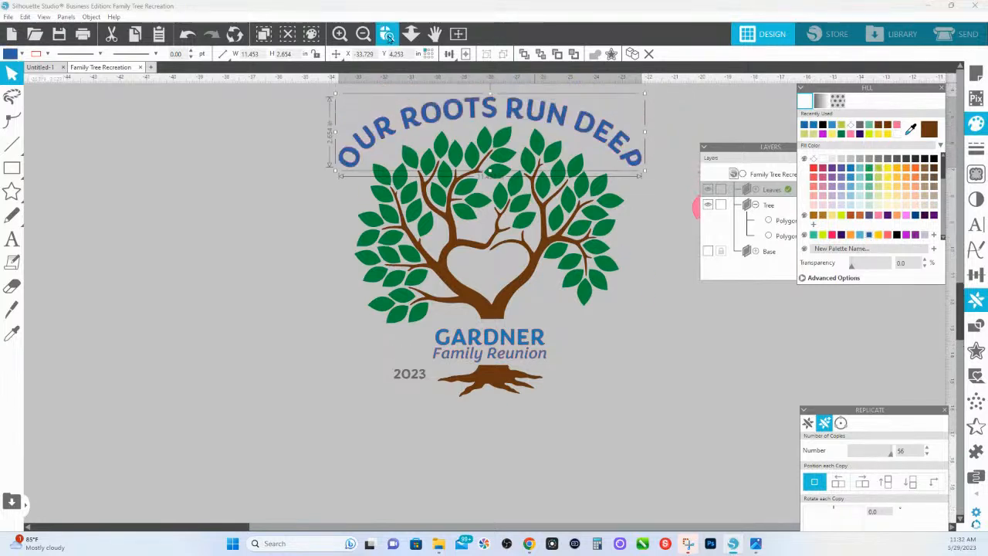
{"action": "left_click_drag", "start_coordinate": [392, 95], "coordinate": [520, 165]}
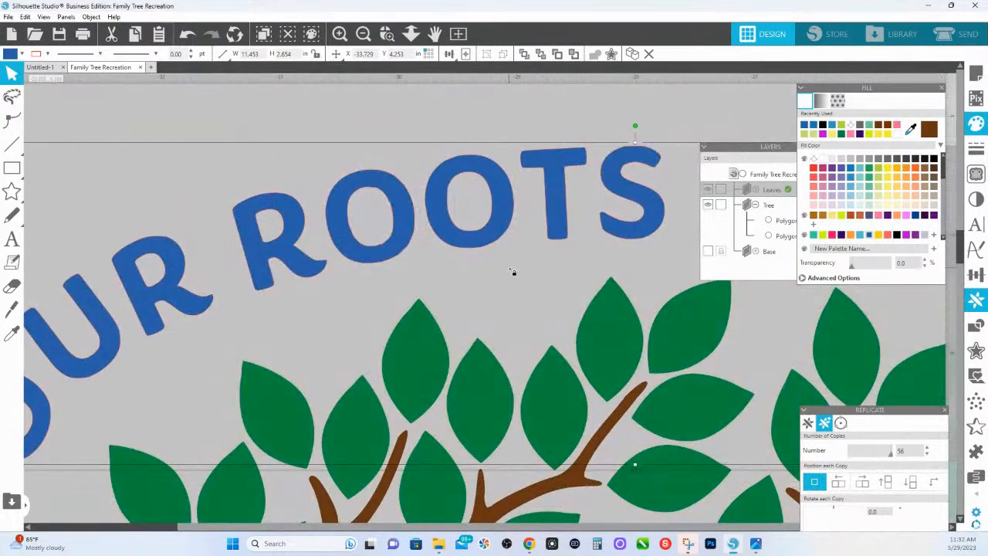
Show the Base layer again and expand its contents in the layer list
{"action": "left_click", "coordinate": [411, 34]}
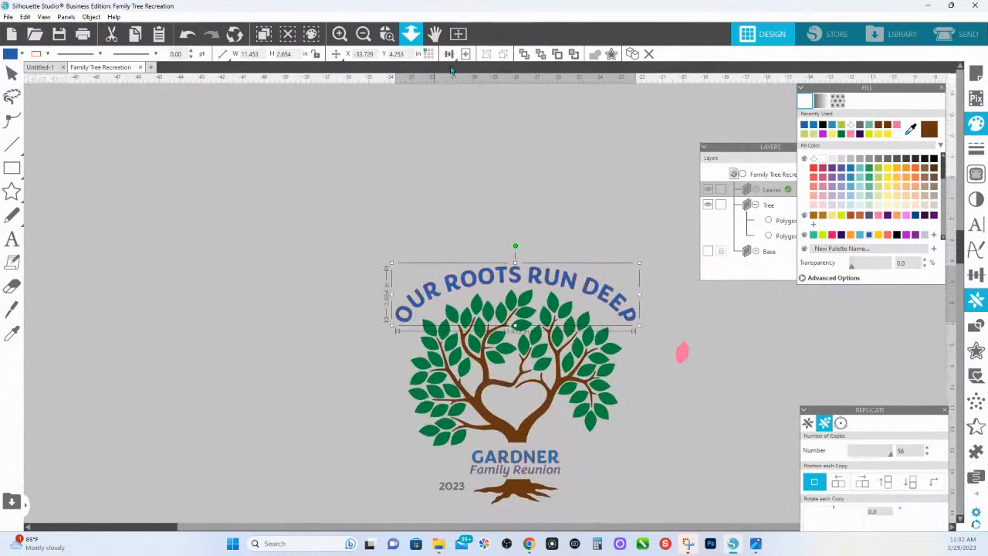
{"action": "scroll", "coordinate": [516, 369], "scroll_direction": "down", "scroll_amount": 3}
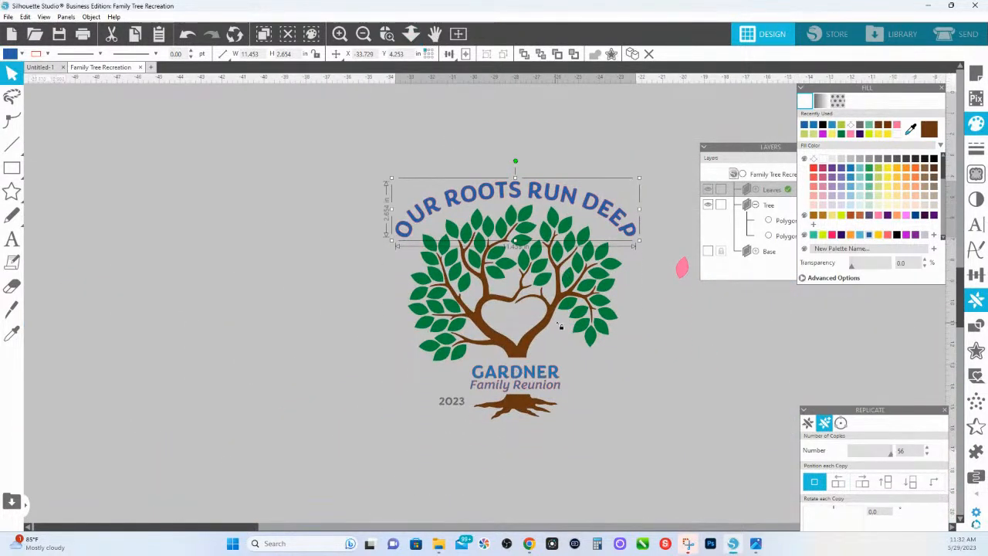
{"action": "left_click", "coordinate": [710, 253]}
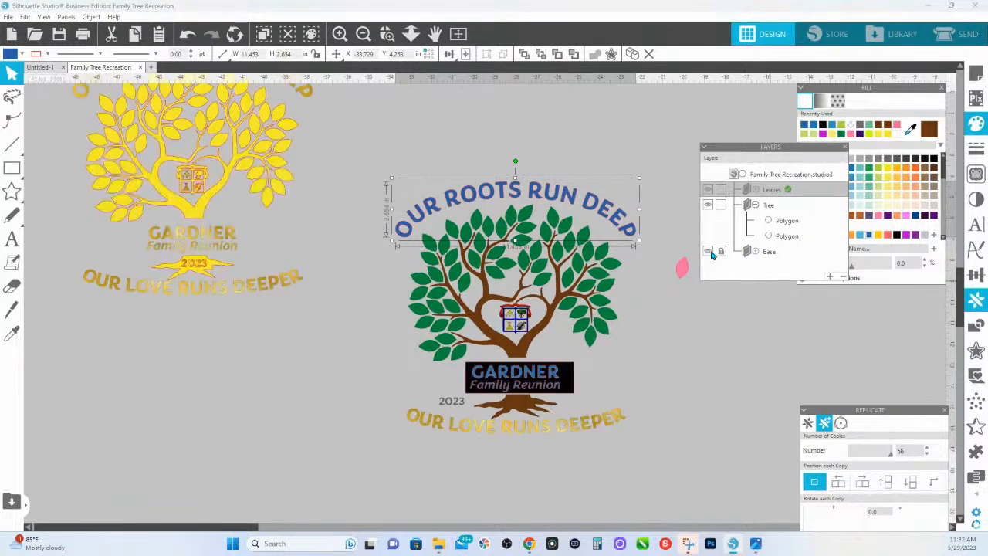
{"action": "left_click", "coordinate": [754, 253]}
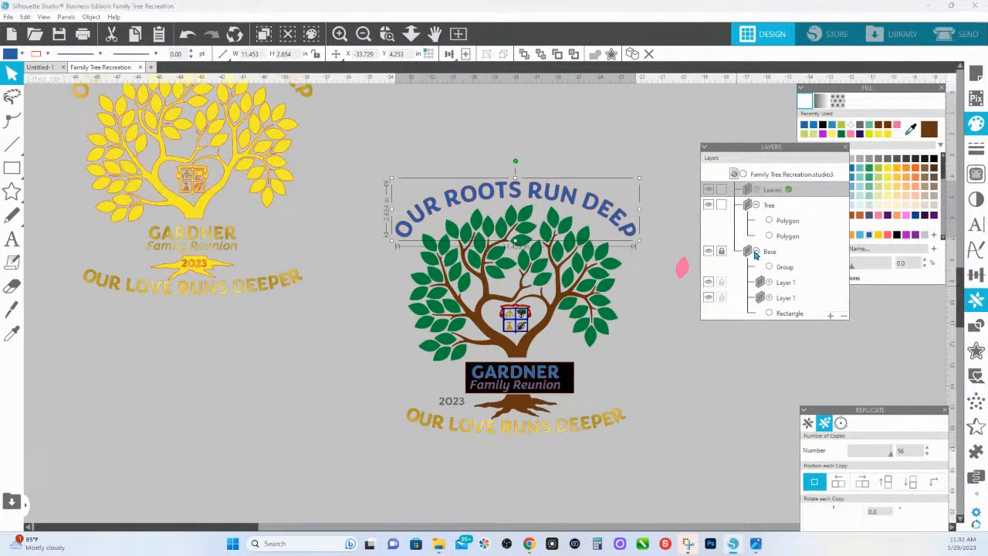
Unlock the Base layer and delete the black rectangle behind the Family Reunion lettering
{"action": "left_click", "coordinate": [770, 316]}
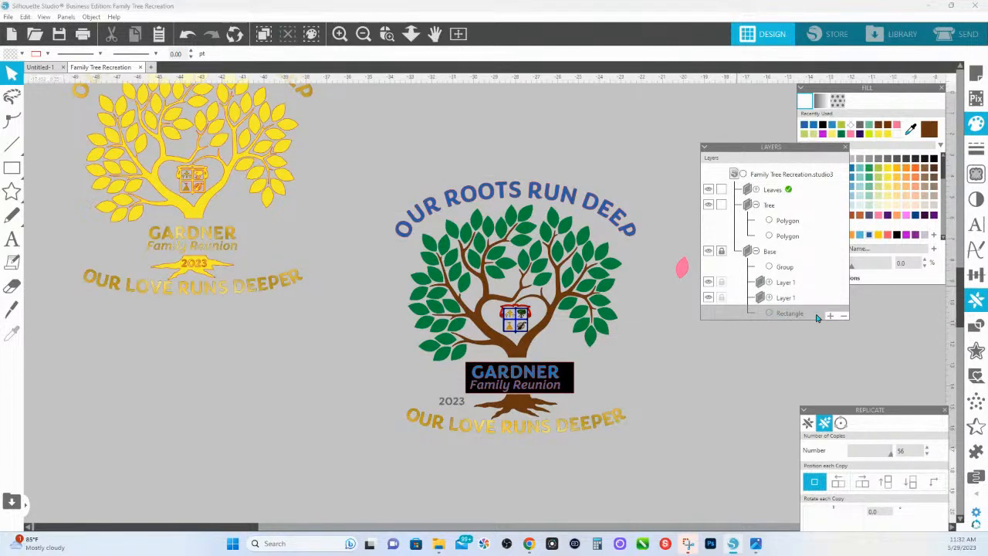
{"action": "left_click", "coordinate": [725, 301]}
{"action": "left_click", "coordinate": [775, 314]}
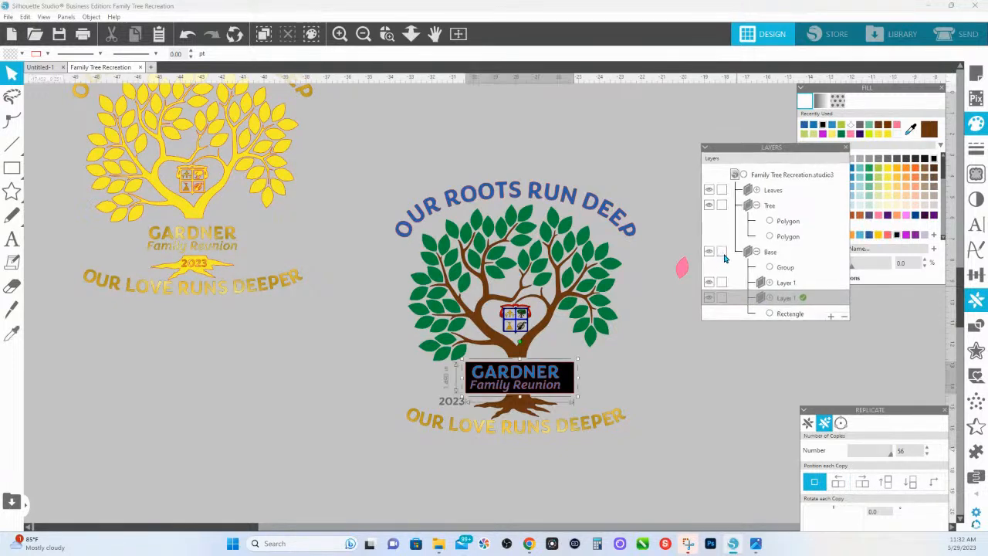
{"action": "key", "text": "Delete"}
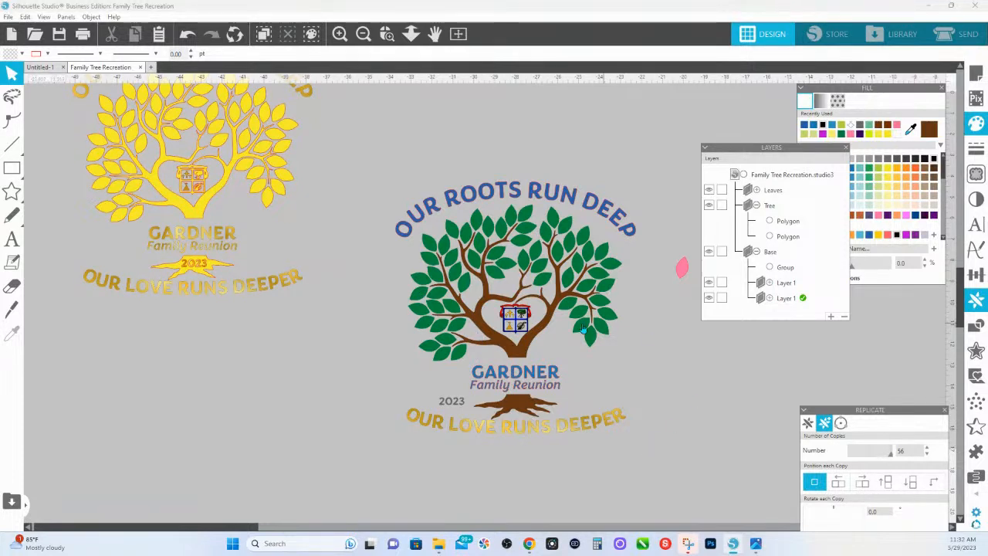
Select a trace area around the gold "OUR LOVE RUNS DEEPER" text beneath the tree roots
{"action": "left_click", "coordinate": [386, 36]}
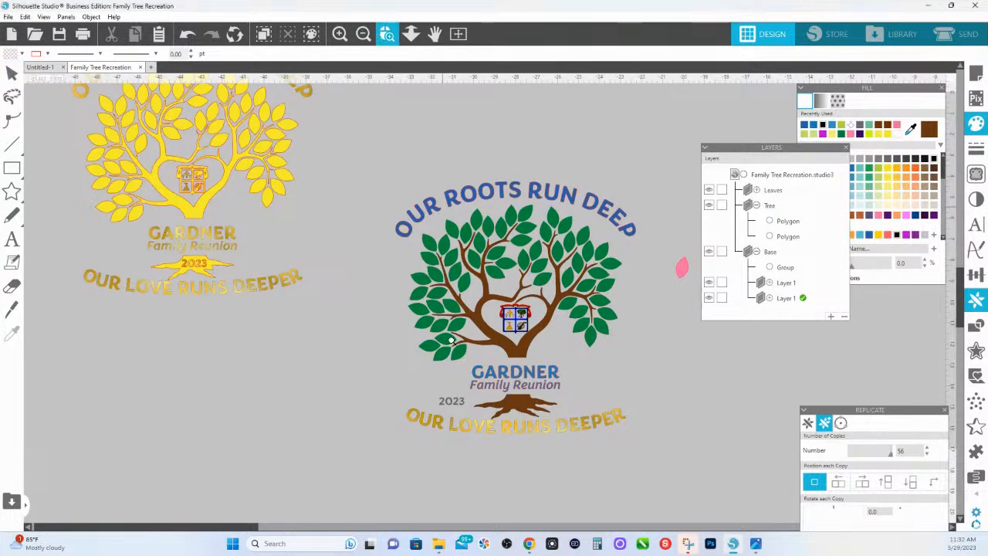
{"action": "left_click_drag", "start_coordinate": [383, 377], "coordinate": [664, 448]}
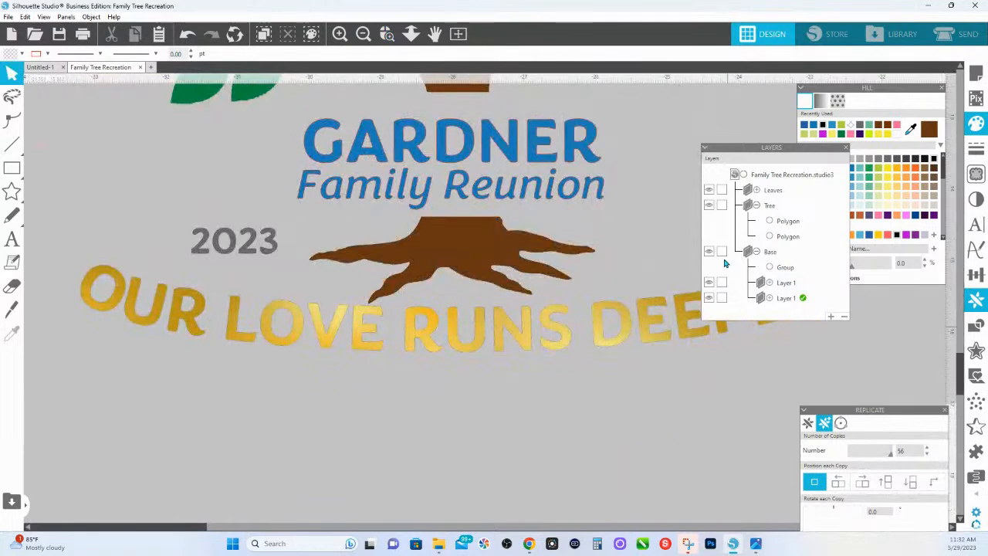
{"action": "left_click", "coordinate": [417, 40]}
{"action": "left_click_drag", "start_coordinate": [780, 164], "coordinate": [885, 150]}
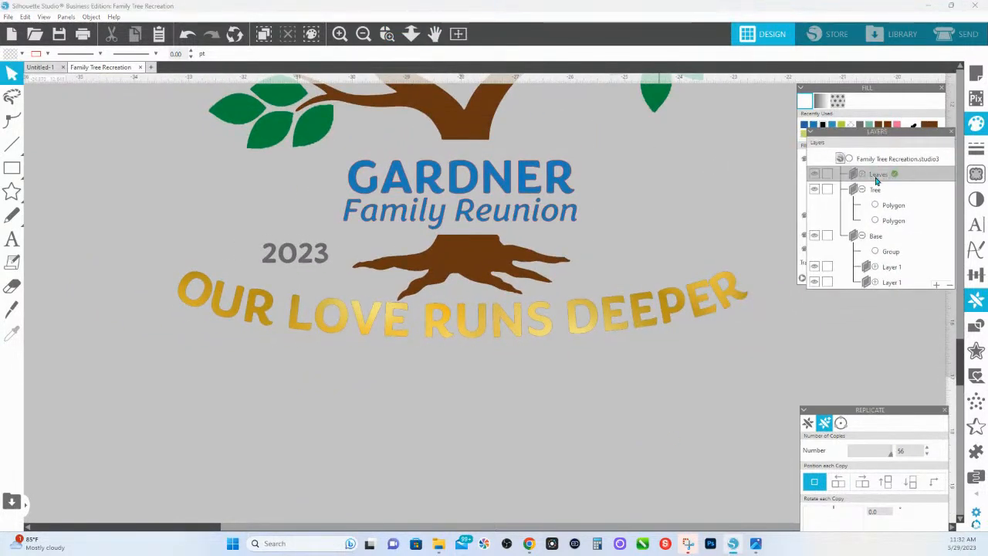
{"action": "left_click", "coordinate": [976, 175]}
{"action": "left_click", "coordinate": [873, 136]}
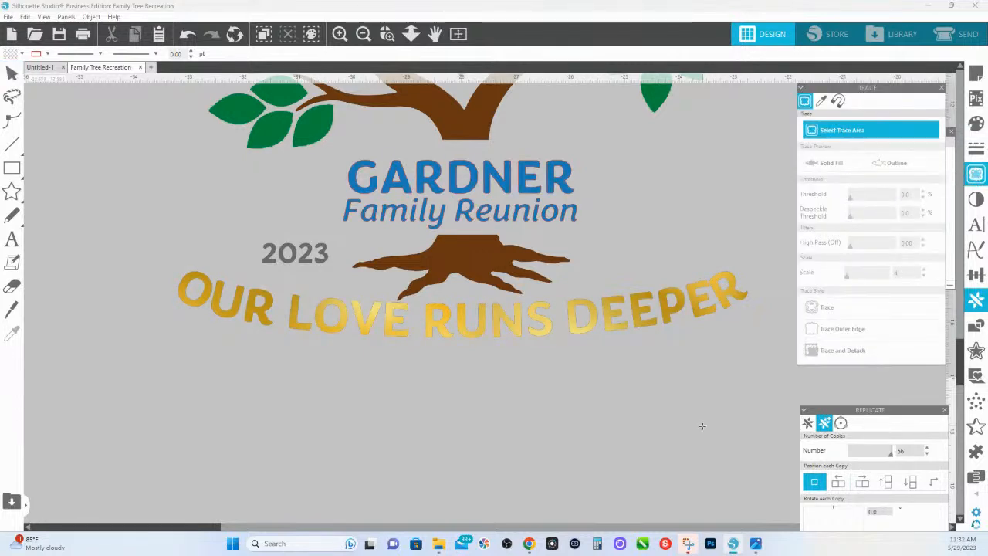
{"action": "mouse_move", "coordinate": [785, 383]}
{"action": "left_mouse_down"}
{"action": "mouse_move", "coordinate": [207, 300]}
{"action": "mouse_move", "coordinate": [164, 262]}
{"action": "left_mouse_up"}
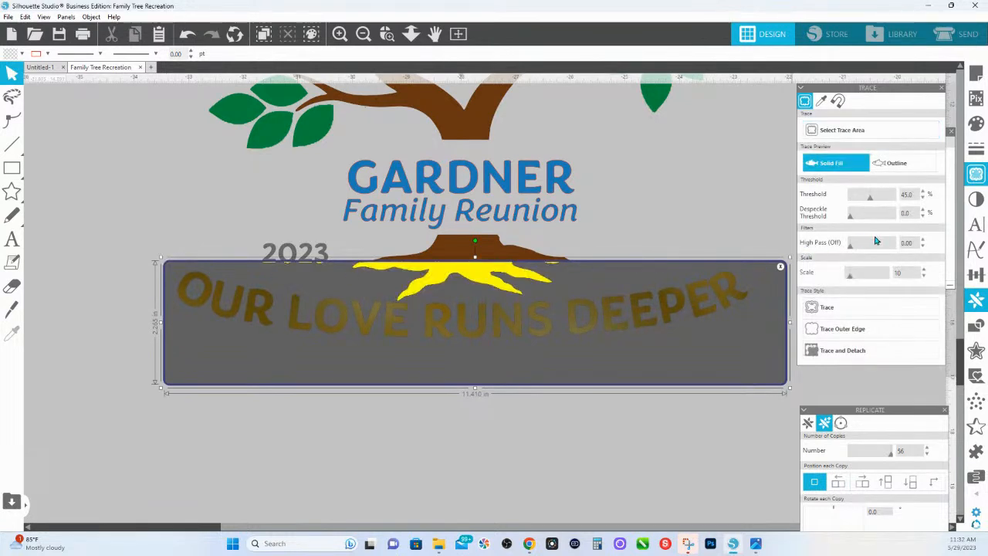
Trace the selected "OUR LOVE RUNS DEEPER" area with a threshold of 97 and a scale of 4
{"action": "left_click_drag", "start_coordinate": [872, 200], "coordinate": [893, 201]}
{"action": "left_click_drag", "start_coordinate": [850, 276], "coordinate": [810, 279]}
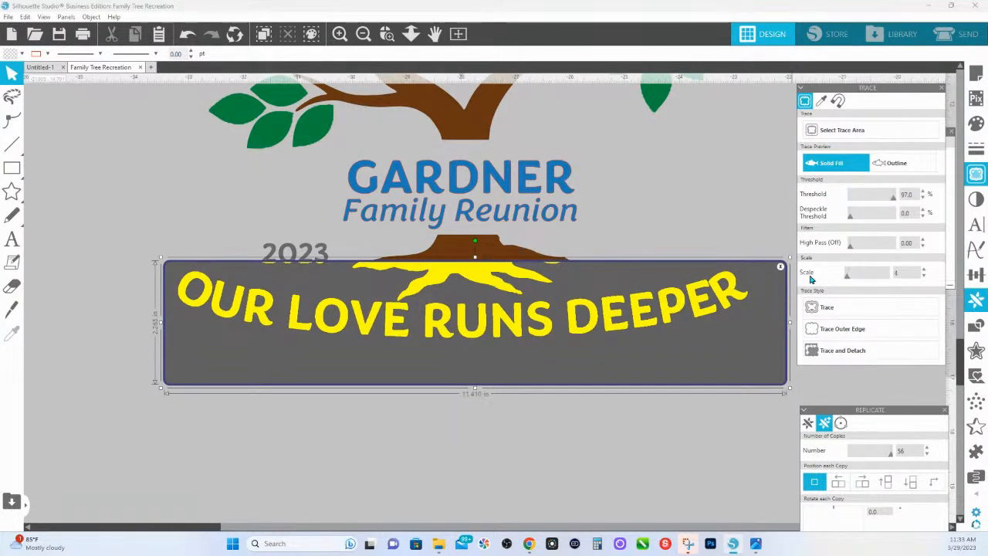
{"action": "left_click", "coordinate": [828, 314]}
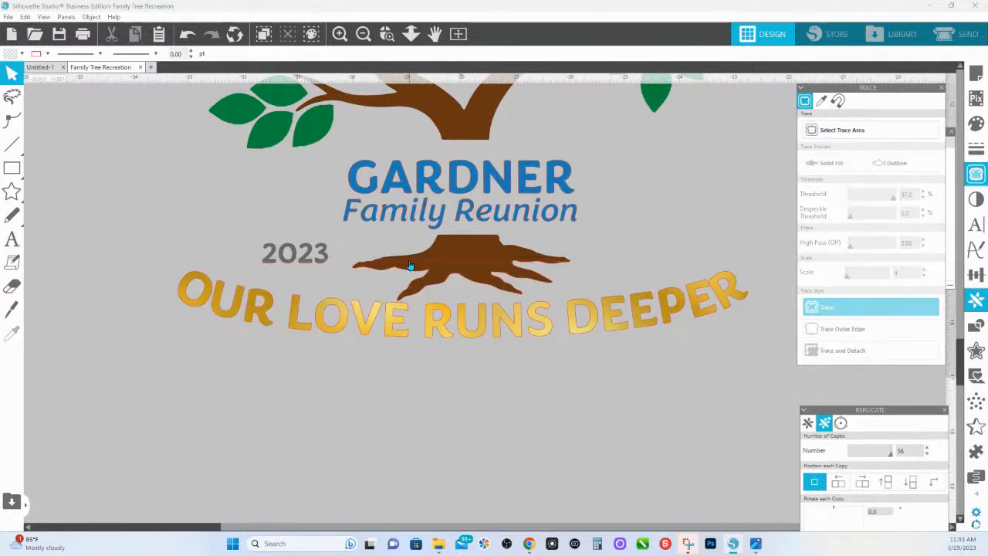
{"action": "left_click", "coordinate": [407, 307]}
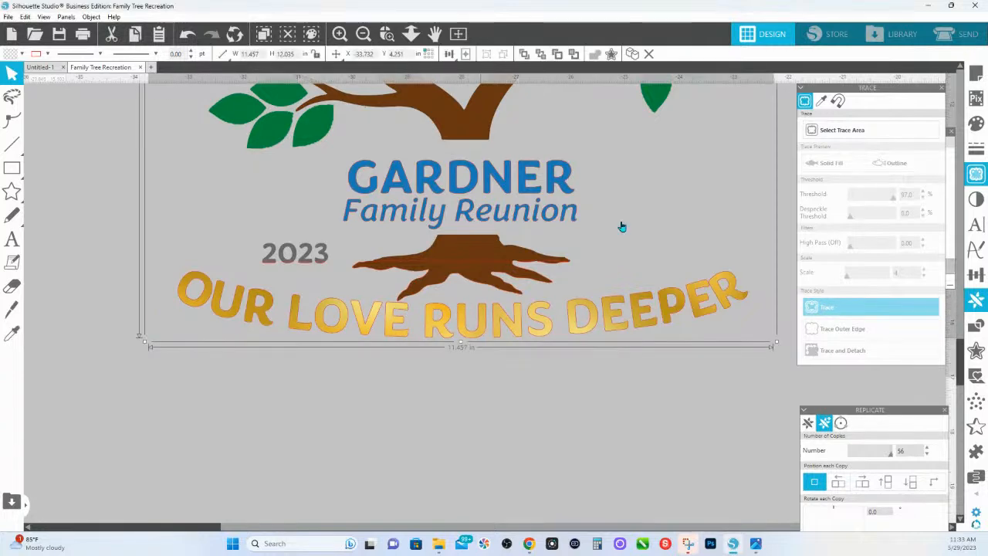
{"action": "left_click", "coordinate": [976, 123]}
{"action": "left_click", "coordinate": [869, 168]}
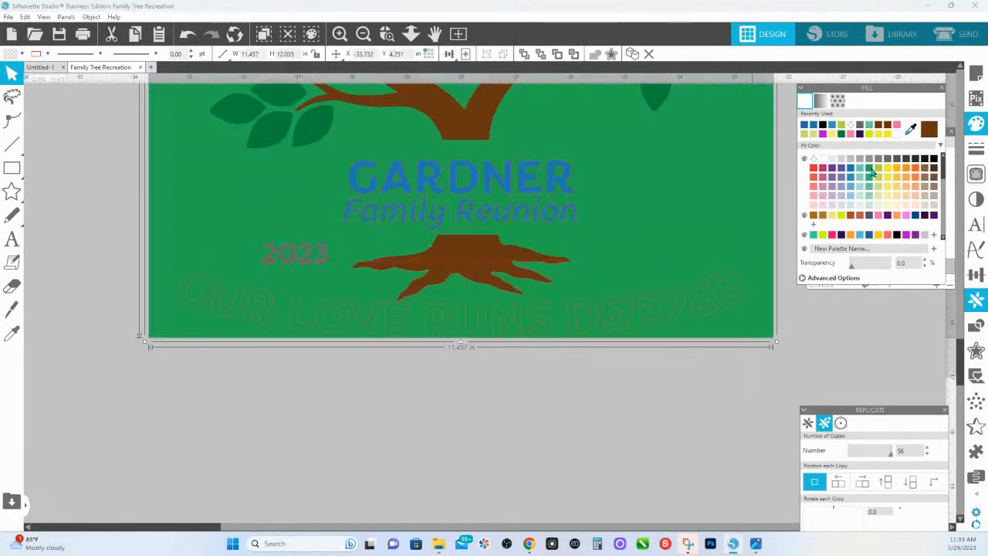
{"action": "key", "text": "ctrl+z"}
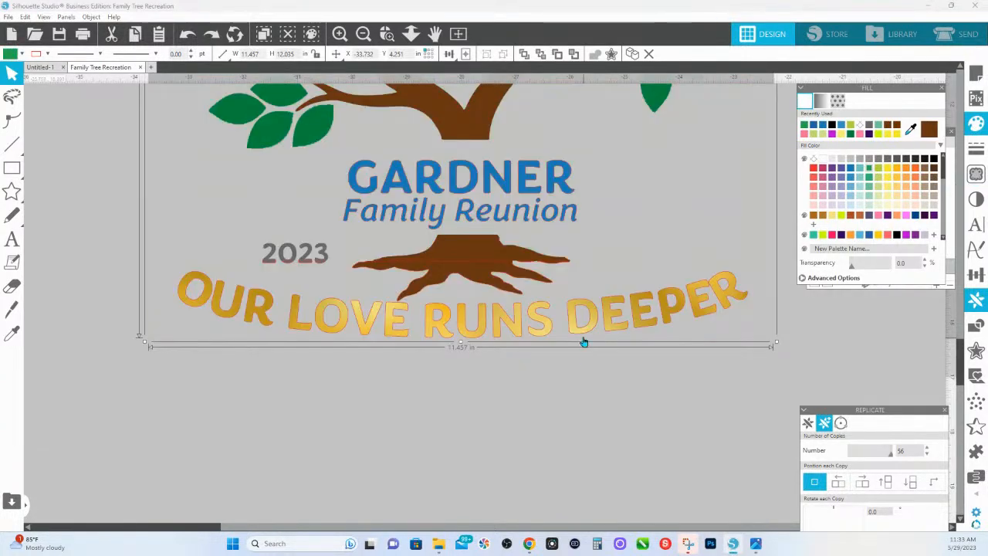
Fill the new "OUR LOVE RUNS DEEPER" trace with solid blue
{"action": "left_click", "coordinate": [583, 337]}
{"action": "left_click", "coordinate": [582, 338]}
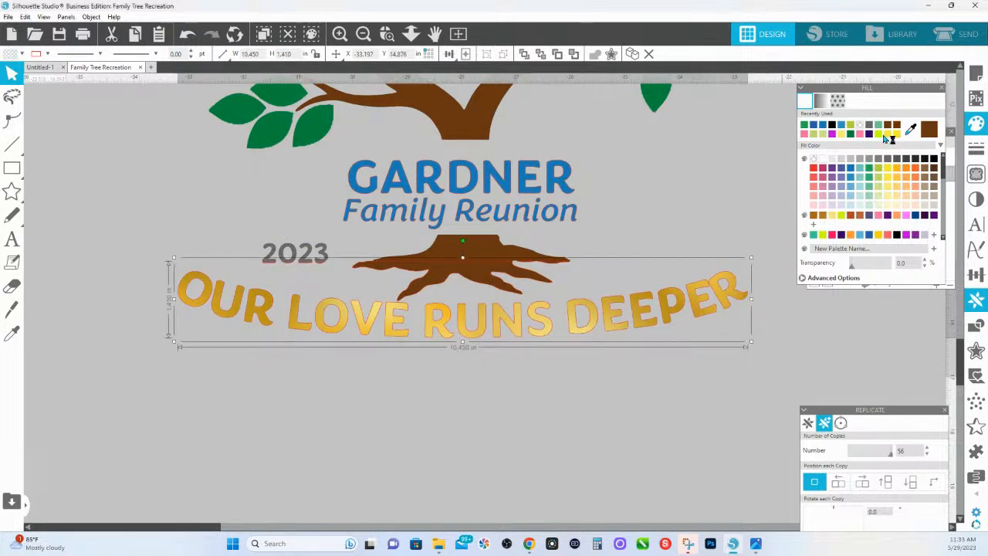
{"action": "left_click", "coordinate": [852, 170]}
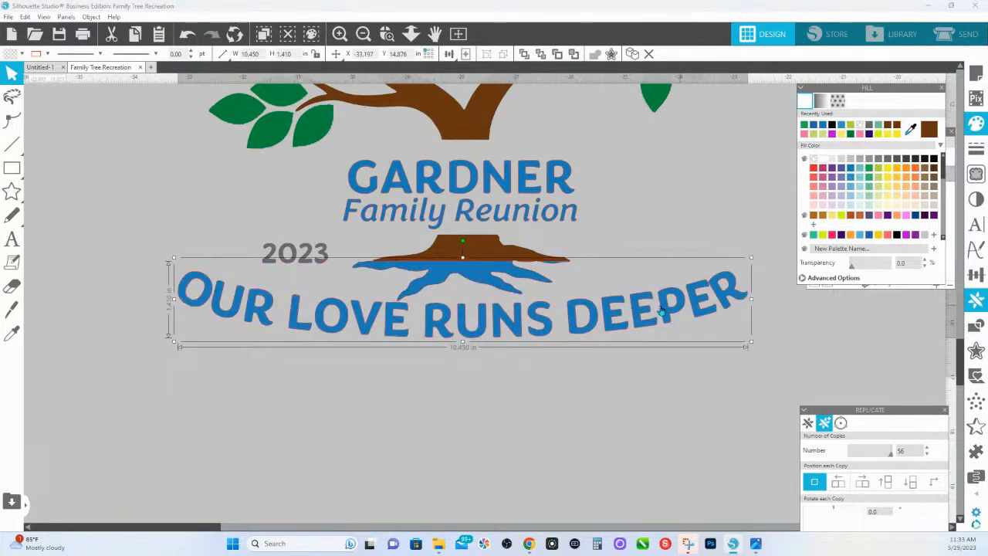
Release the slogan trace's compound path and recombine only its letters, leaving out the stray root and 2023 pieces
{"action": "right_click", "coordinate": [600, 313]}
{"action": "left_click", "coordinate": [632, 230]}
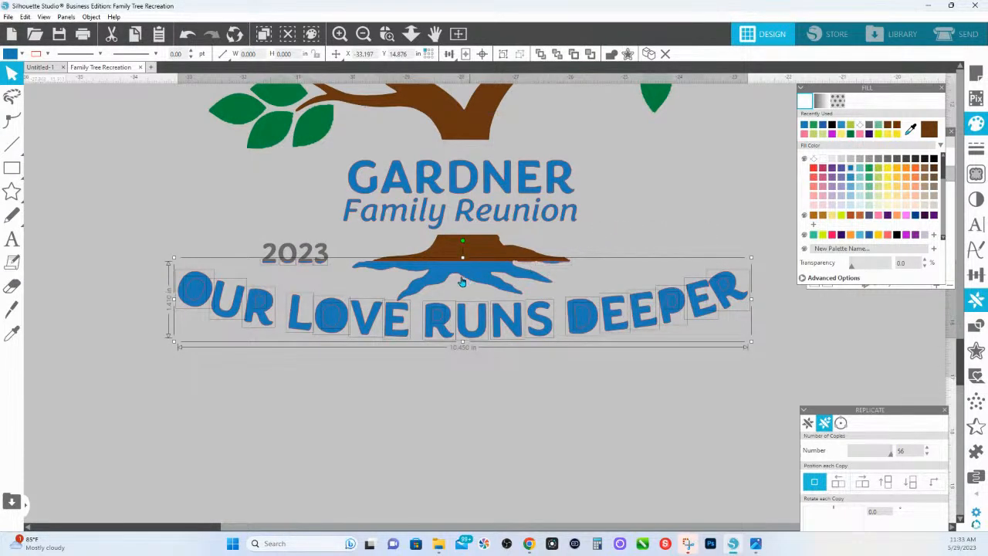
{"action": "left_click", "coordinate": [270, 263], "text": "shift"}
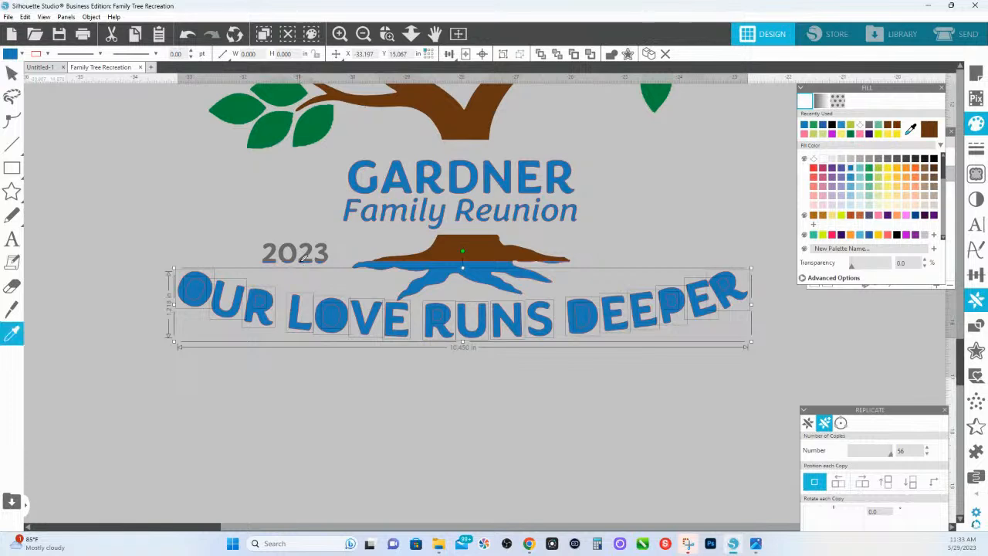
{"action": "key", "text": "ctrl+e"}
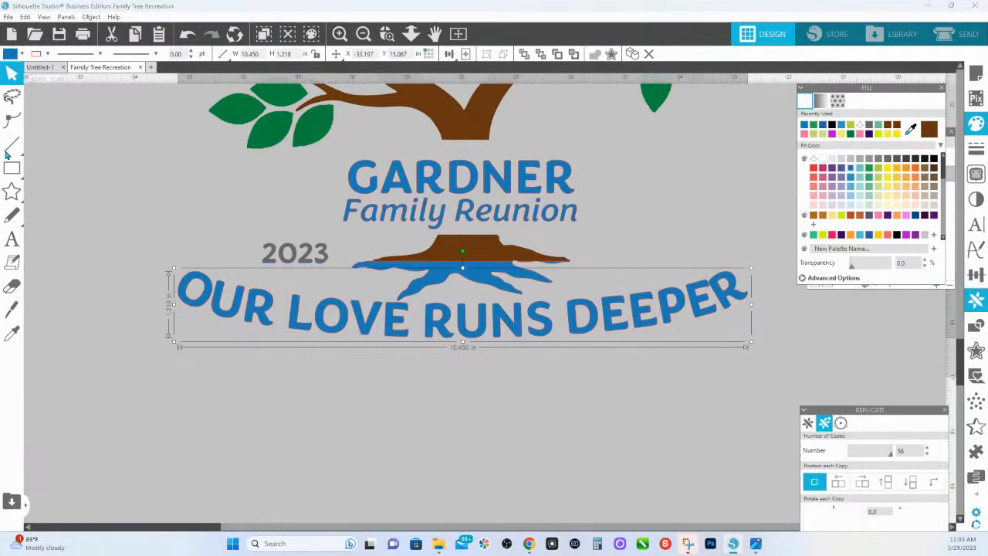
Delete the gray 2023 and the leftover blue trace piece covering the tree roots
{"action": "left_click", "coordinate": [12, 97]}
{"action": "mouse_move", "coordinate": [324, 229]}
{"action": "left_mouse_down"}
{"action": "mouse_move", "coordinate": [248, 239]}
{"action": "mouse_move", "coordinate": [243, 265]}
{"action": "mouse_move", "coordinate": [400, 305]}
{"action": "mouse_move", "coordinate": [510, 305]}
{"action": "mouse_move", "coordinate": [574, 291]}
{"action": "mouse_move", "coordinate": [579, 242]}
{"action": "mouse_move", "coordinate": [317, 235]}
{"action": "left_mouse_up"}
{"action": "left_click", "coordinate": [437, 279], "text": "shift"}
{"action": "key", "text": "Delete"}
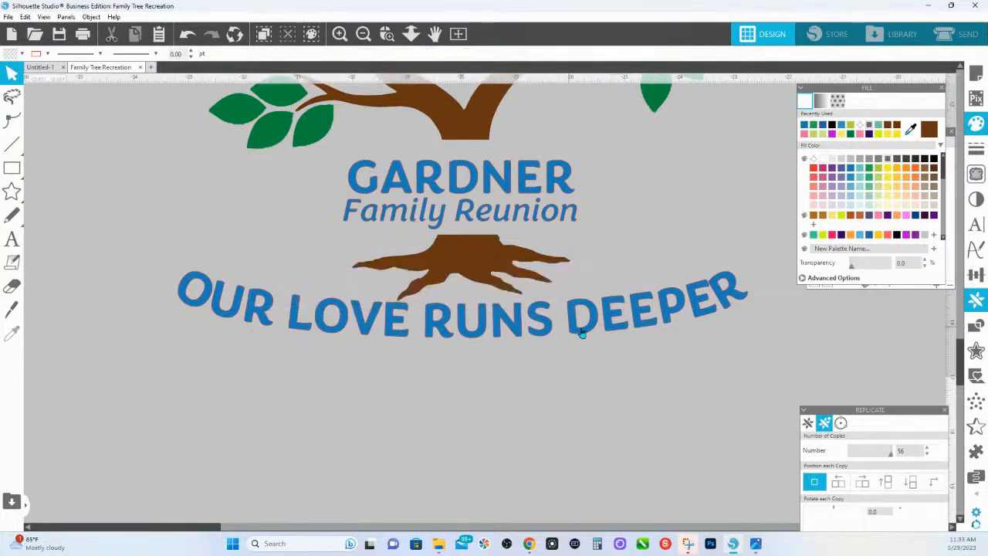
Examine the family crest inside the tree's heart up close
{"action": "left_click", "coordinate": [410, 33]}
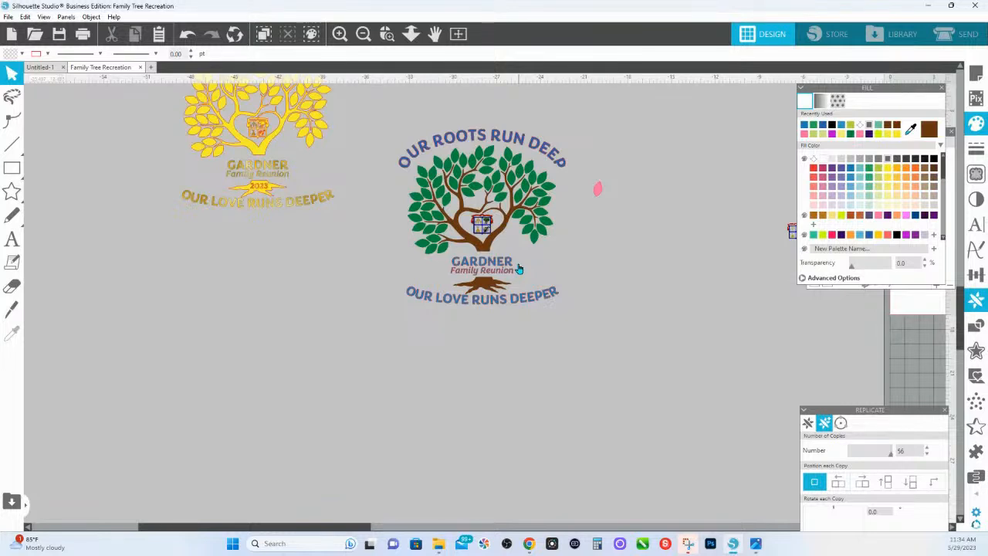
{"action": "left_click", "coordinate": [386, 33]}
{"action": "left_click_drag", "start_coordinate": [441, 203], "coordinate": [509, 258]}
{"action": "left_click_drag", "start_coordinate": [440, 222], "coordinate": [573, 335]}
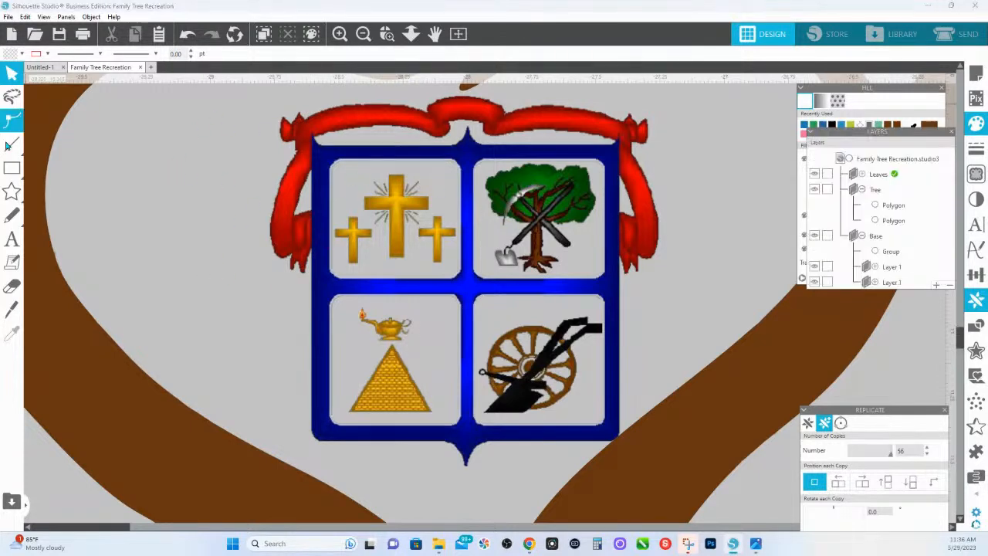
{"action": "mouse_move", "coordinate": [17, 169]}
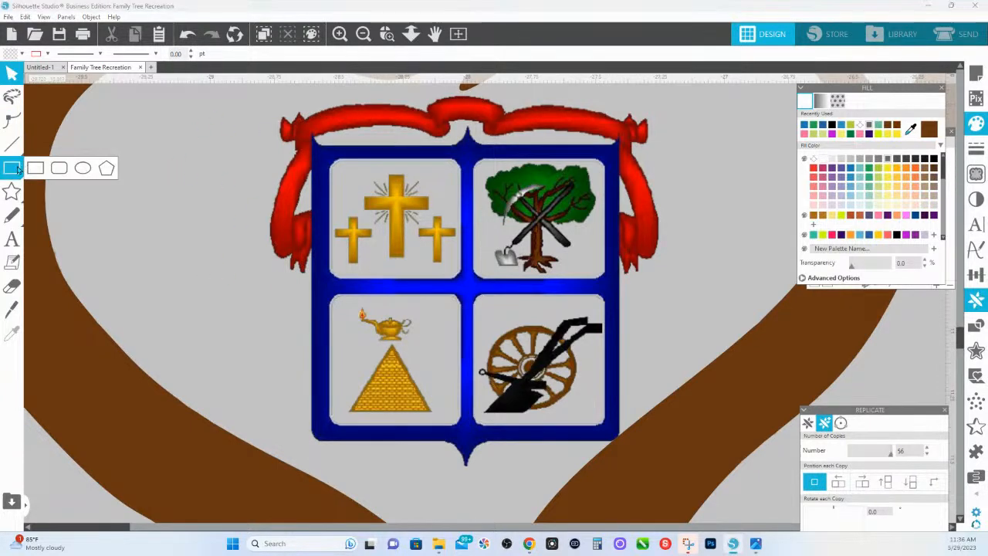
{"action": "left_click", "coordinate": [59, 168]}
{"action": "left_click_drag", "start_coordinate": [378, 196], "coordinate": [437, 256]}
{"action": "left_click", "coordinate": [838, 193]}
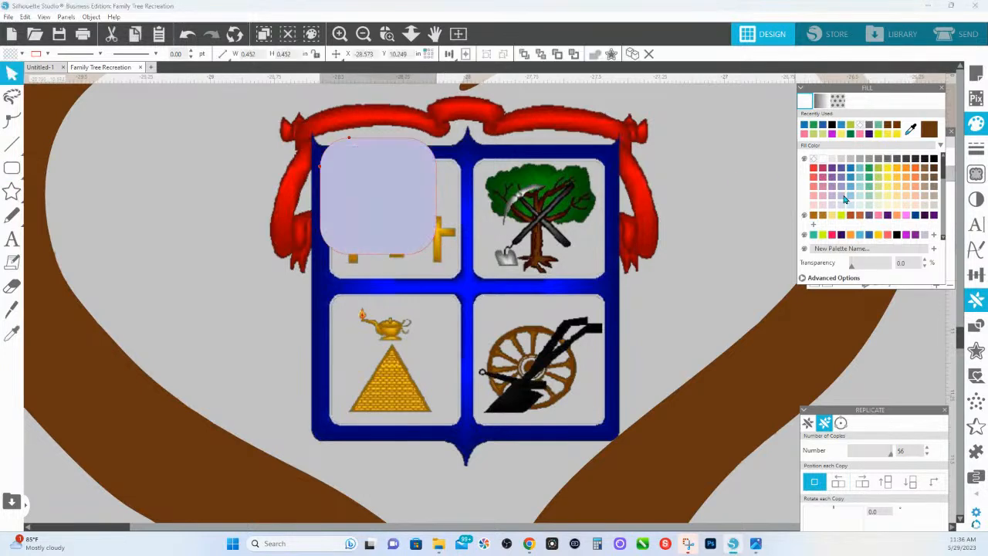
{"action": "left_click_drag", "start_coordinate": [407, 170], "coordinate": [407, 191]}
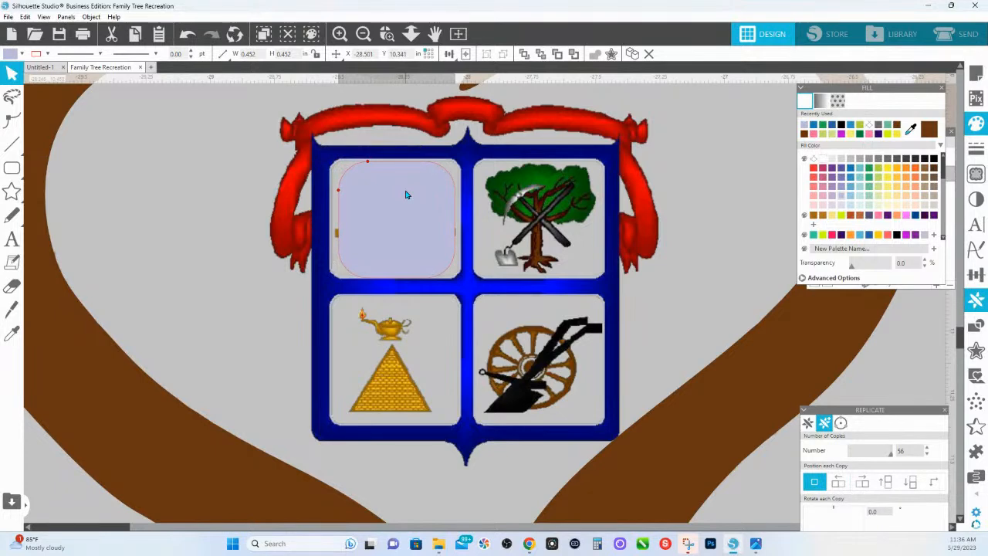
{"action": "left_click", "coordinate": [386, 187]}
{"action": "left_click_drag", "start_coordinate": [395, 165], "coordinate": [395, 162]}
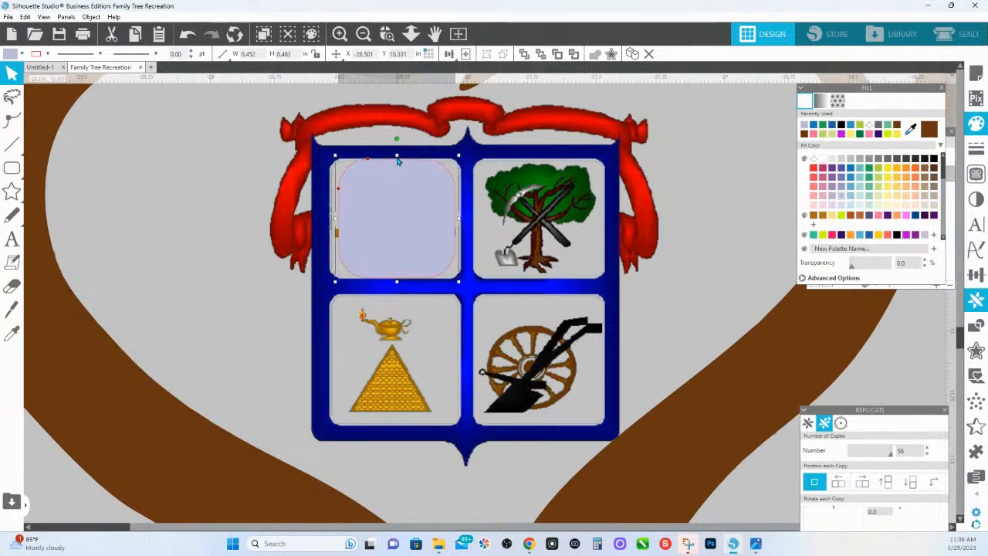
{"action": "left_click_drag", "start_coordinate": [461, 225], "coordinate": [466, 225]}
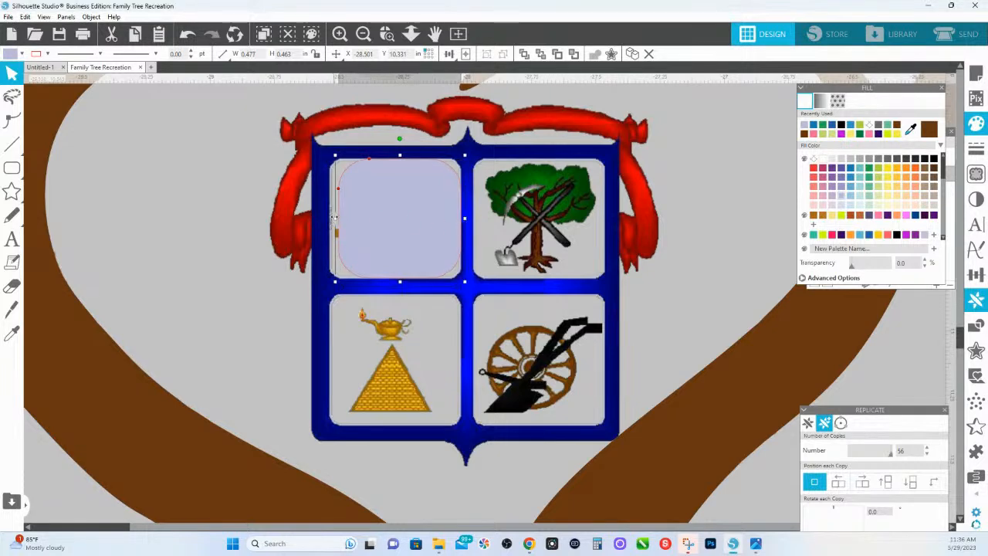
{"action": "key", "text": "i"}
{"action": "key", "text": "ctrl+z"}
{"action": "key", "text": "ctrl+z"}
{"action": "key", "text": "ctrl+z"}
{"action": "key", "text": "ctrl+z"}
{"action": "key", "text": "ctrl+z"}
{"action": "key", "text": "ctrl+z"}
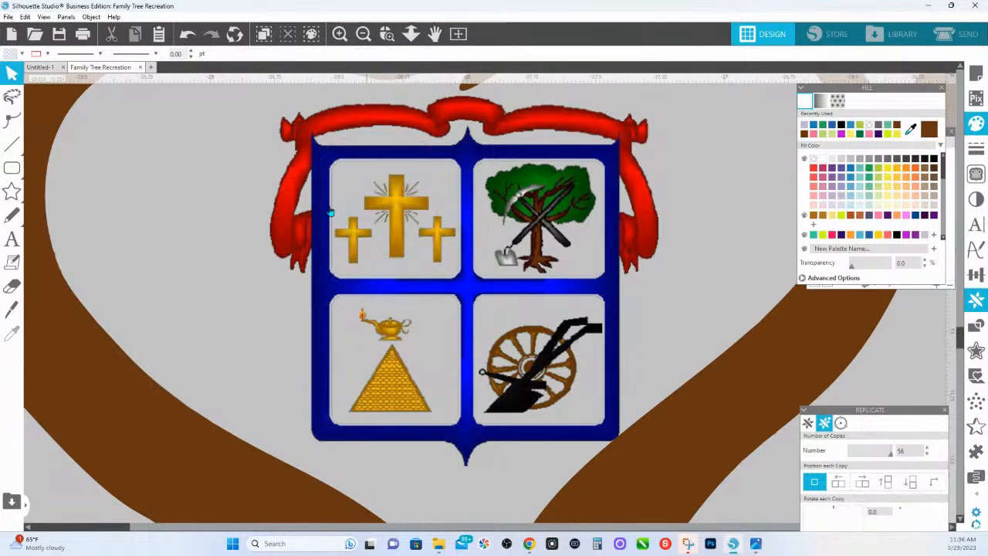
Draw a rounded rectangle about 0.471 in square over the crest's three-crosses panel and tighten its corners to match
{"action": "left_click", "coordinate": [19, 174]}
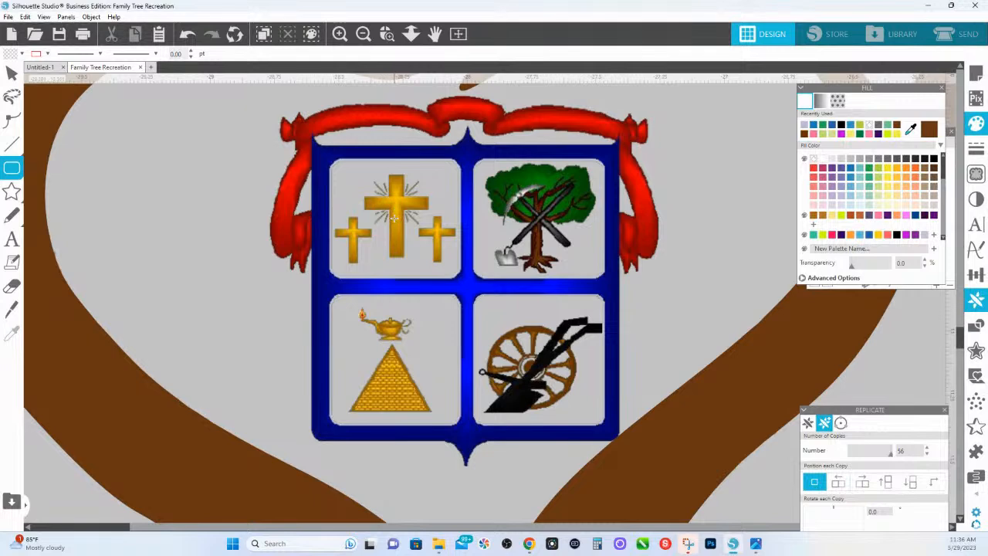
{"action": "left_click_drag", "start_coordinate": [395, 217], "coordinate": [465, 273]}
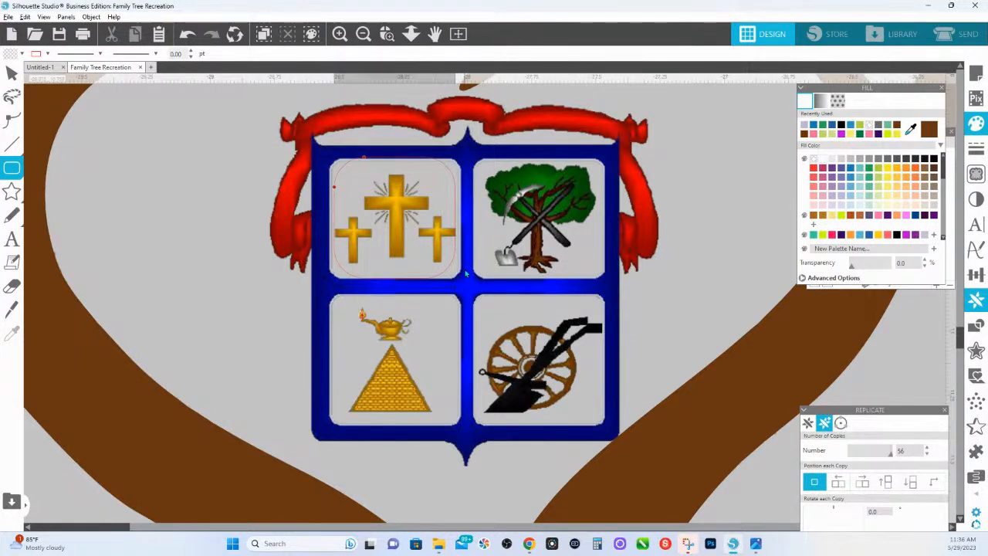
{"action": "left_click_drag", "start_coordinate": [465, 273], "coordinate": [465, 274]}
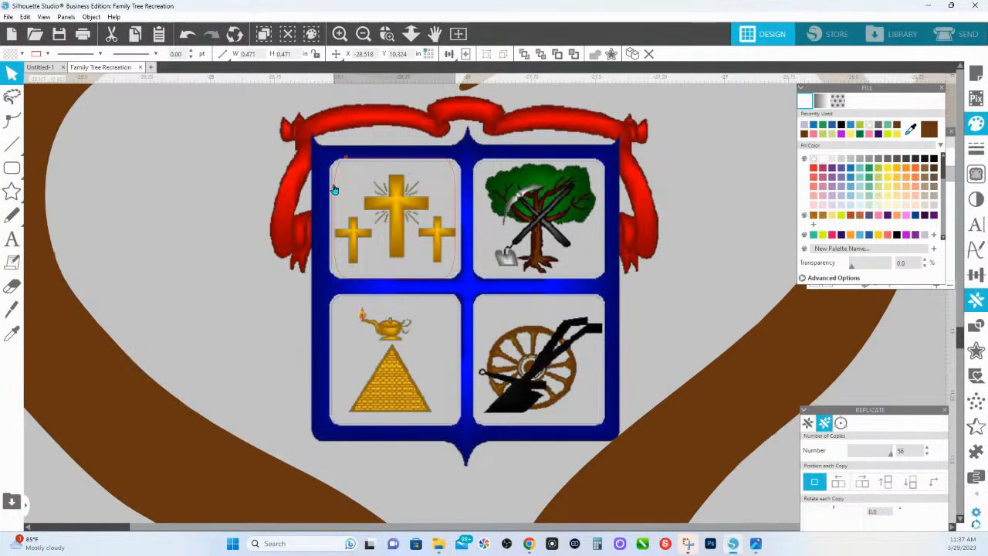
{"action": "left_click_drag", "start_coordinate": [337, 190], "coordinate": [330, 178]}
{"action": "left_click", "coordinate": [17, 170]}
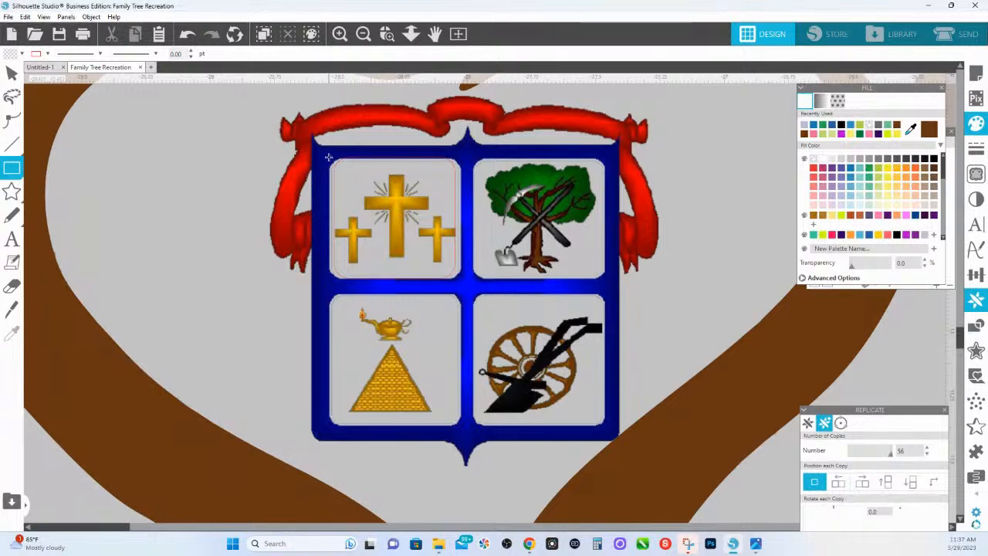
{"action": "left_click_drag", "start_coordinate": [328, 158], "coordinate": [473, 281]}
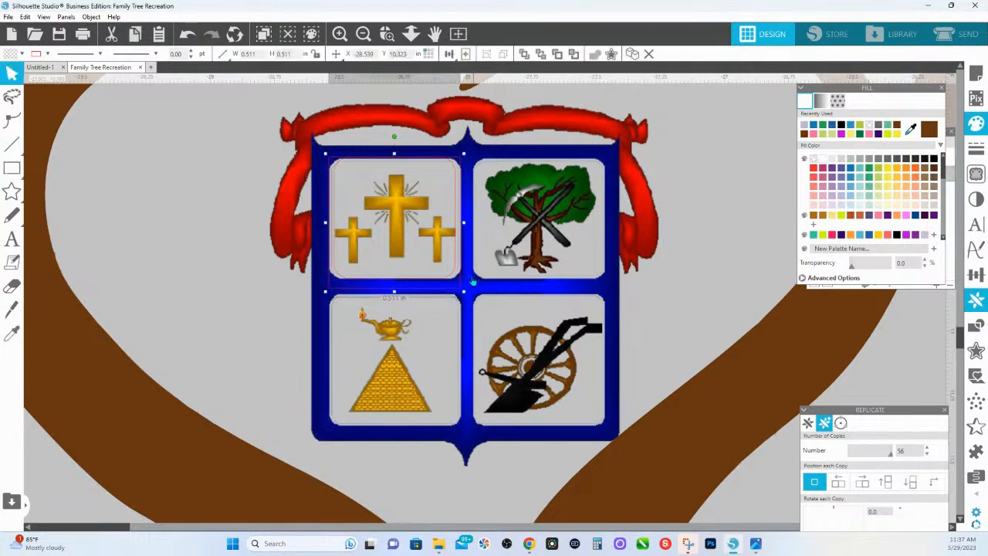
{"action": "key", "text": "Delete"}
Fill the rounded rectangle over the crosses with orange at 63% transparency
{"action": "left_click", "coordinate": [443, 280]}
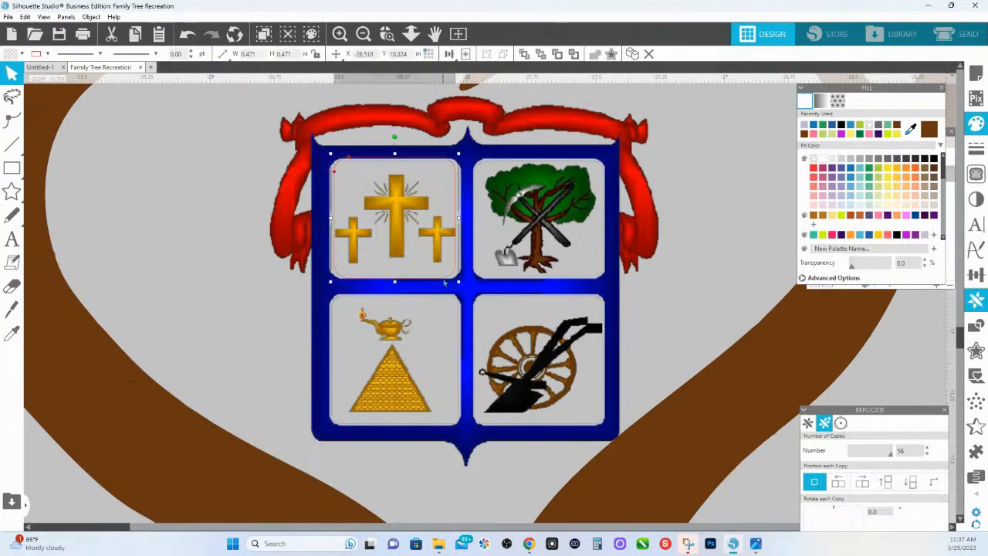
{"action": "left_click", "coordinate": [852, 234]}
{"action": "left_click_drag", "start_coordinate": [852, 265], "coordinate": [876, 272]}
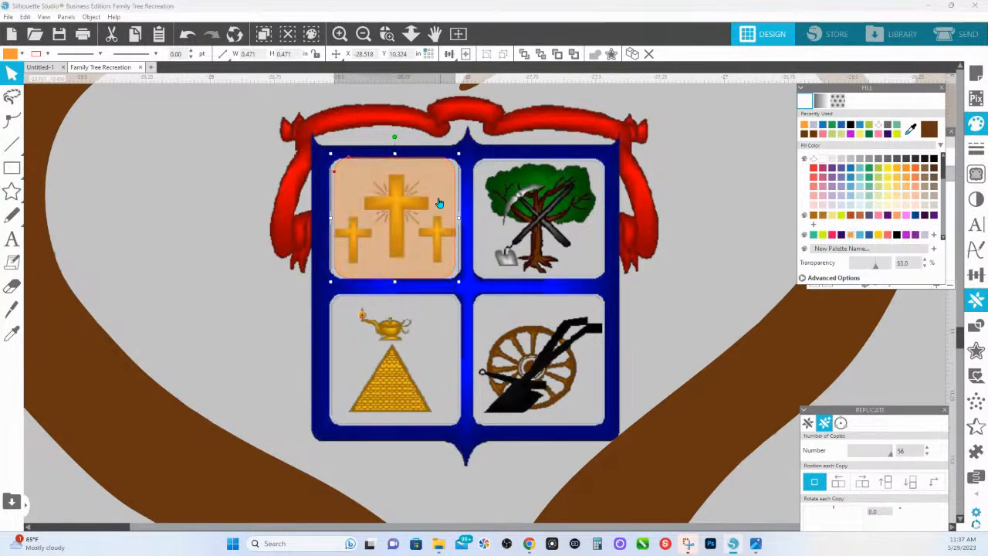
Resize the orange rectangle to about 0.513 by 0.464 in to cover the crosses panel, and convert it to a path
{"action": "left_click_drag", "start_coordinate": [458, 218], "coordinate": [466, 223]}
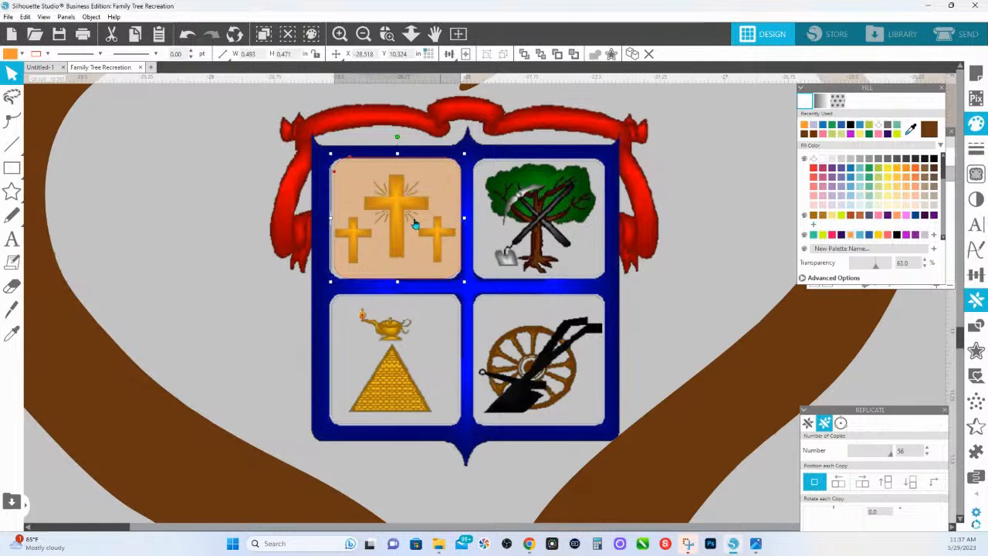
{"action": "left_click_drag", "start_coordinate": [330, 219], "coordinate": [325, 222]}
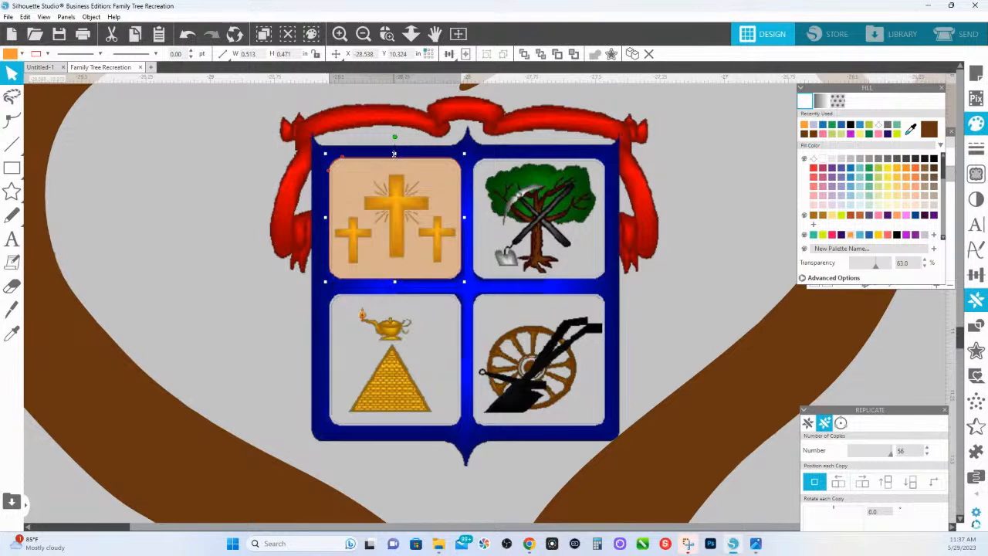
{"action": "left_click_drag", "start_coordinate": [394, 154], "coordinate": [395, 159]}
{"action": "right_click", "coordinate": [373, 224]}
{"action": "left_click", "coordinate": [379, 195]}
{"action": "right_click", "coordinate": [379, 194]}
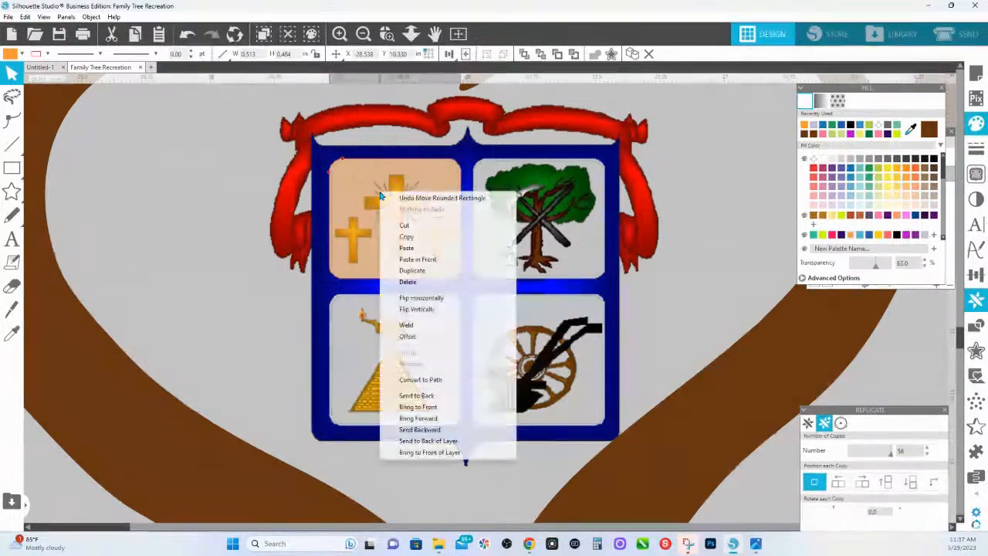
{"action": "left_click", "coordinate": [434, 379]}
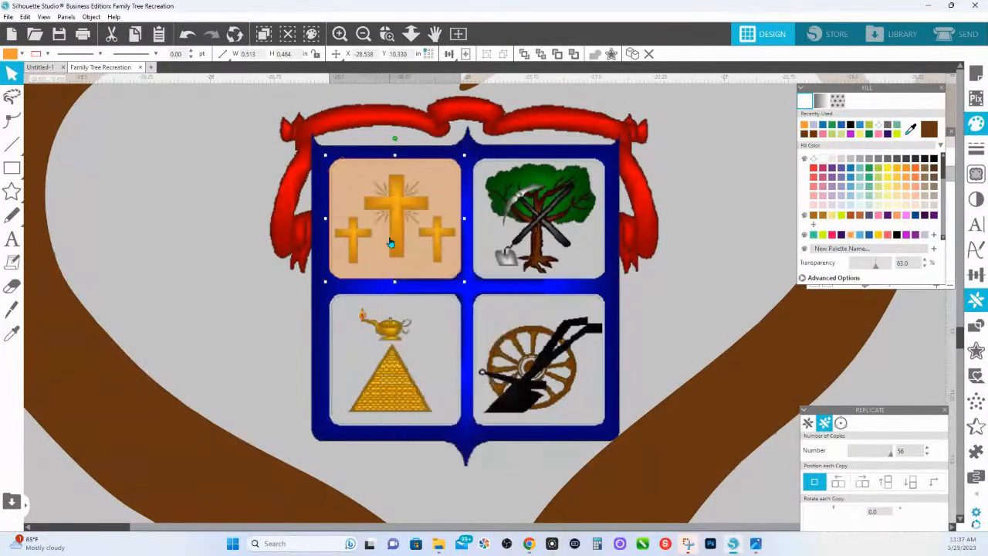
Copy the orange rectangle onto the other three crest panels, with the lower pair aligned and about 0.507 in high
{"action": "left_click_drag", "start_coordinate": [392, 234], "coordinate": [538, 368]}
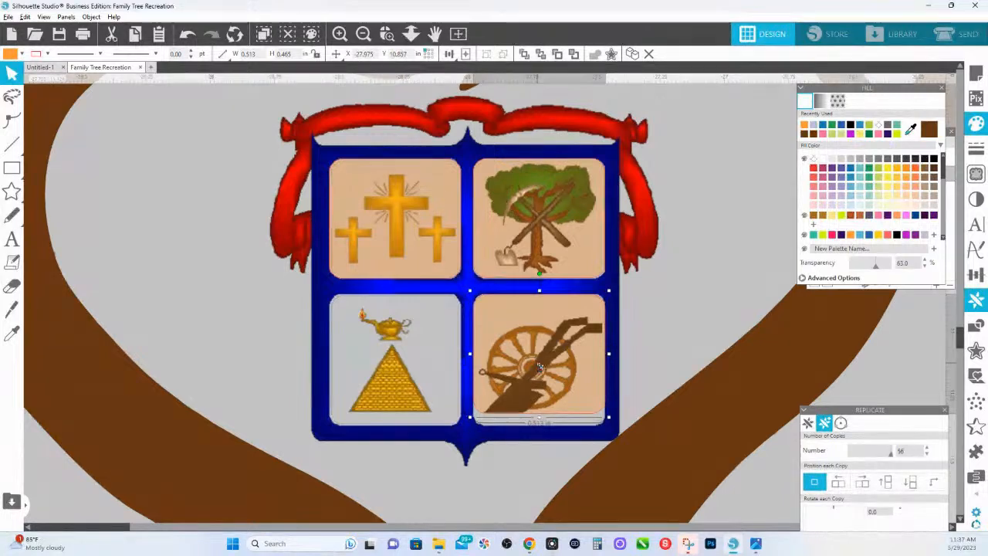
{"action": "left_click_drag", "start_coordinate": [539, 421], "coordinate": [421, 405]}
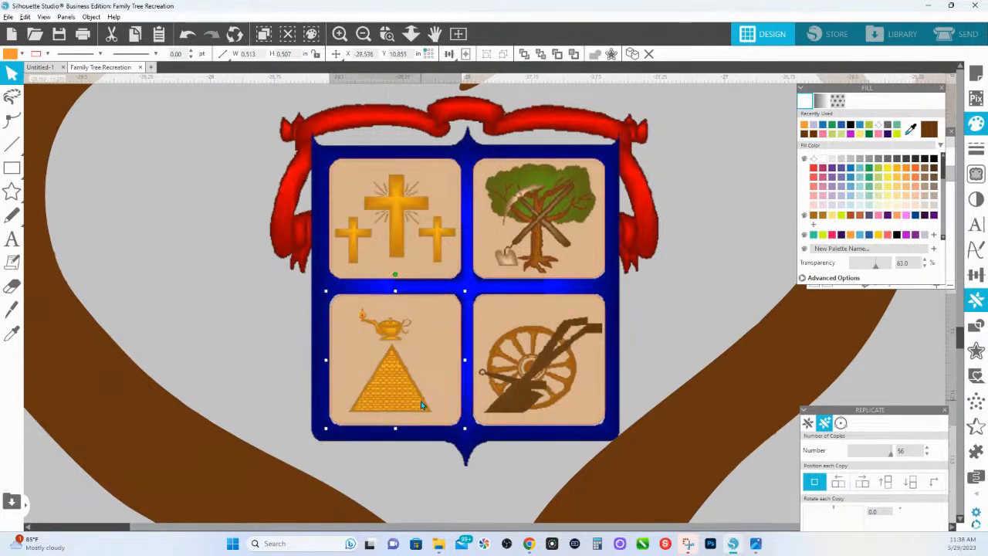
{"action": "left_click", "coordinate": [505, 355], "text": "shift"}
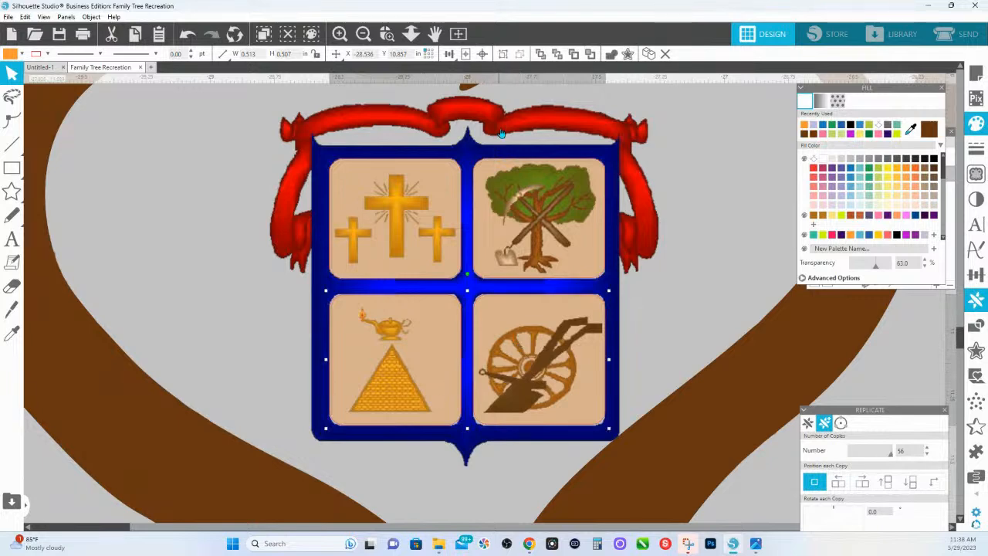
{"action": "left_click", "coordinate": [448, 53]}
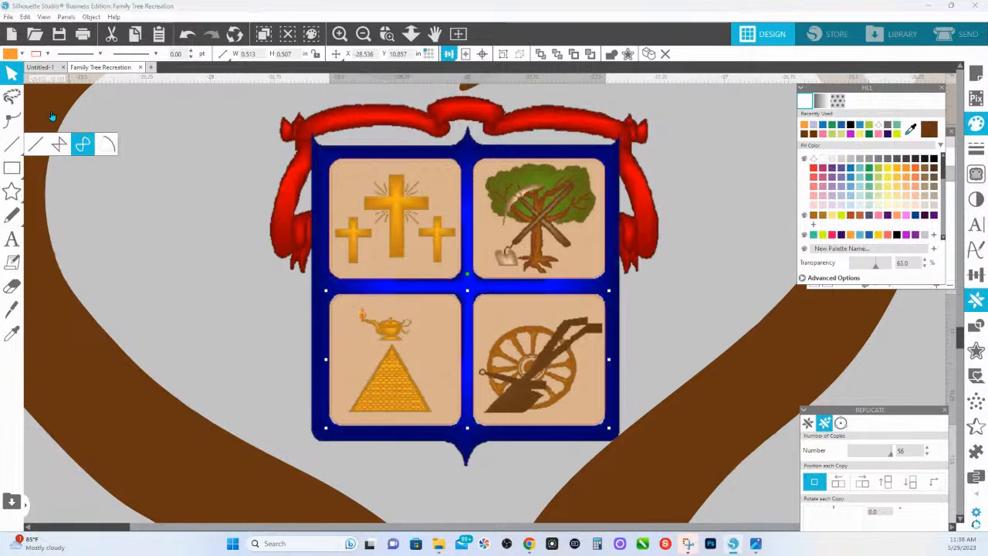
Draw a rounded rectangle about 1.183 by 1.141 in over the whole blue shield and fill it with golden yellow
{"action": "mouse_move", "coordinate": [21, 179]}
{"action": "left_click", "coordinate": [59, 168]}
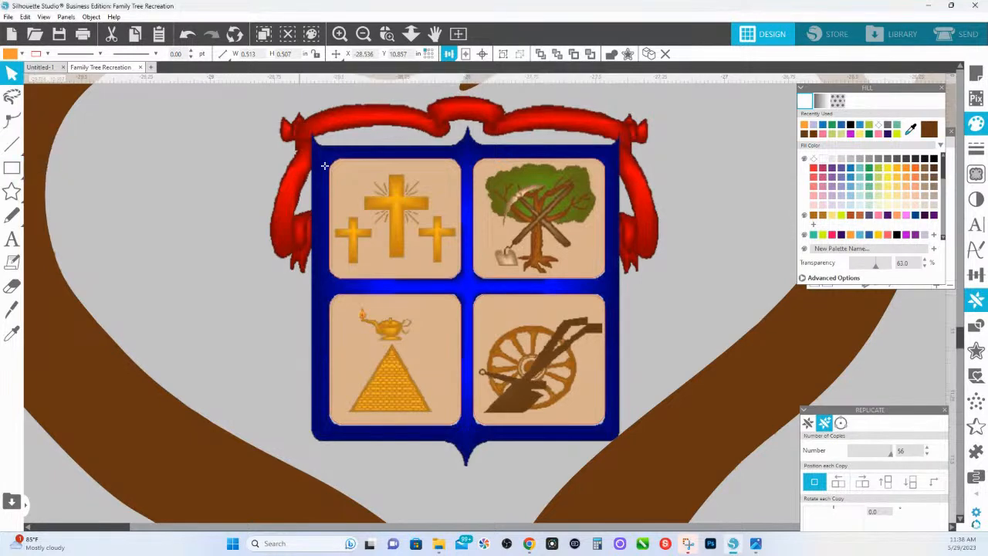
{"action": "left_click_drag", "start_coordinate": [314, 144], "coordinate": [619, 441]}
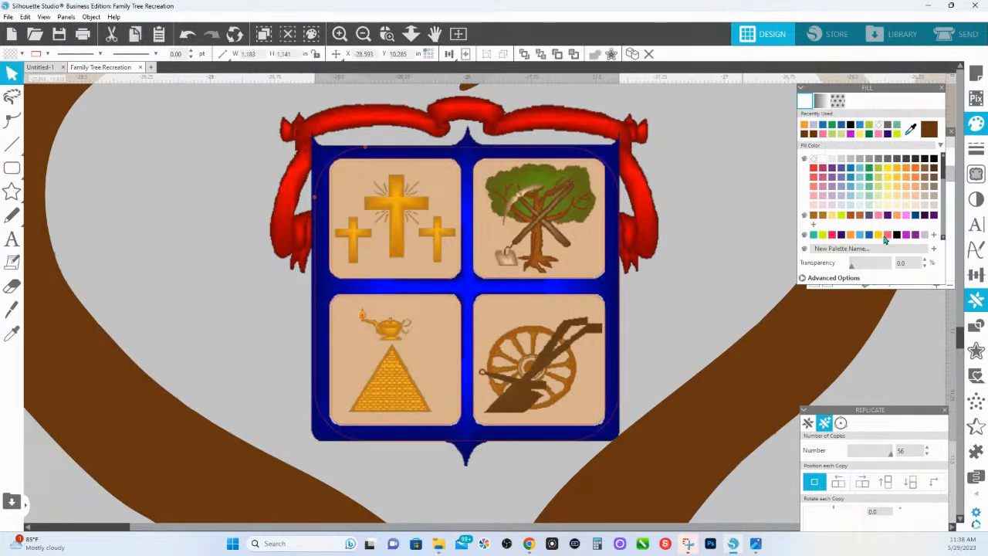
{"action": "left_click", "coordinate": [887, 236]}
Resize the yellow rectangle to about 1.195 by 1.149 in and tighten its corners to match the shield
{"action": "left_click_drag", "start_coordinate": [310, 293], "coordinate": [310, 298]}
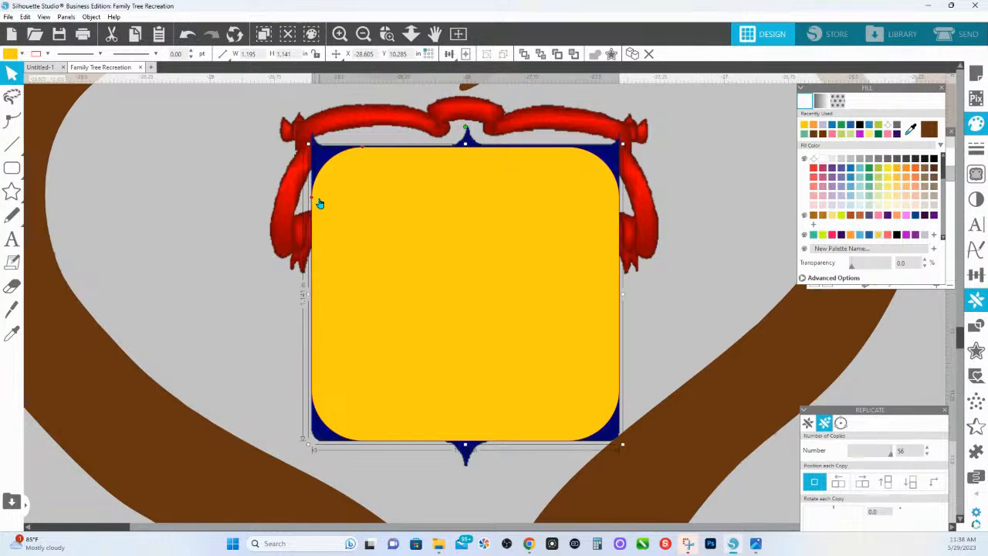
{"action": "left_click_drag", "start_coordinate": [312, 198], "coordinate": [306, 161]}
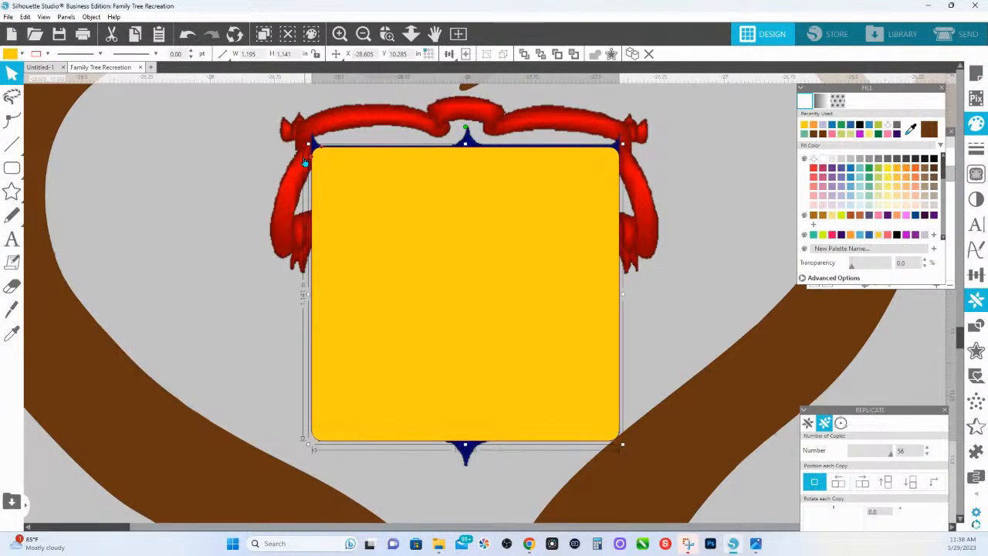
{"action": "left_click_drag", "start_coordinate": [466, 146], "coordinate": [466, 145]}
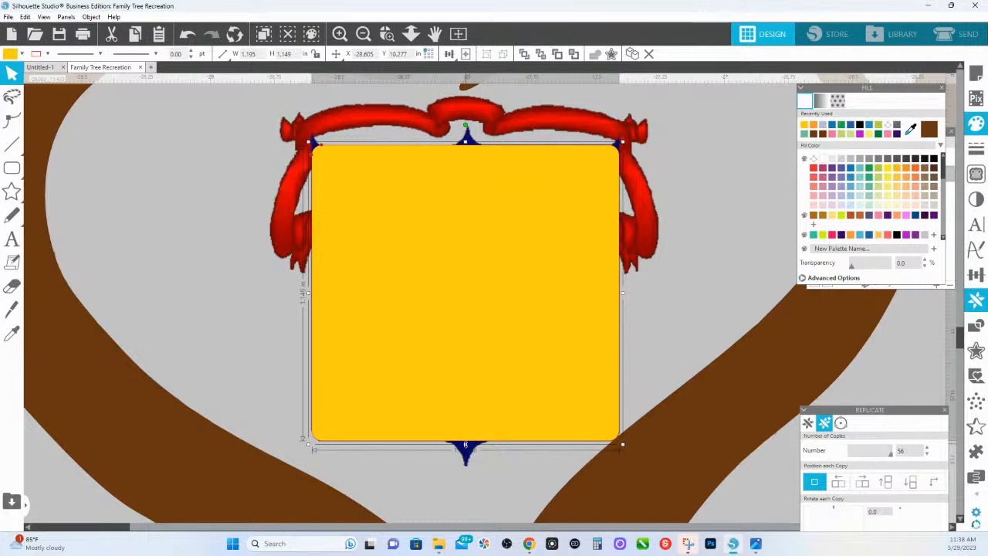
Add points along the yellow shape's bottom edge and pull the middle one down to the shield's lower tip
{"action": "right_click", "coordinate": [489, 402]}
{"action": "left_click", "coordinate": [531, 318]}
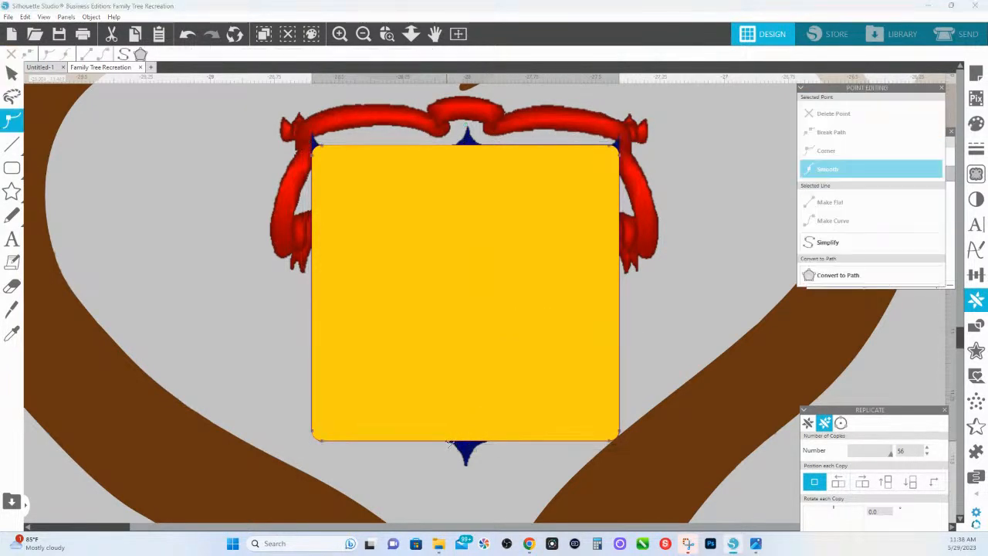
{"action": "left_click", "coordinate": [450, 442]}
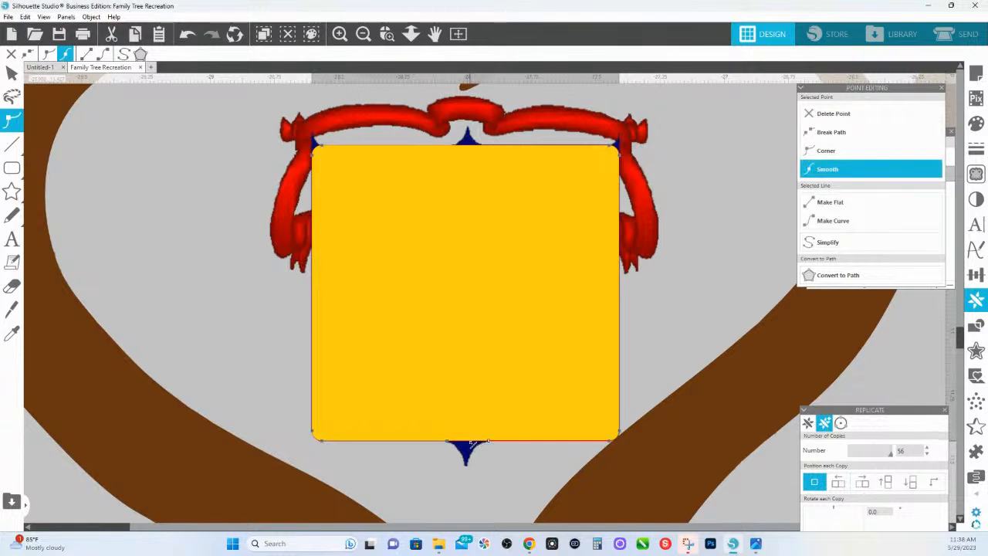
{"action": "left_click_drag", "start_coordinate": [468, 442], "coordinate": [466, 468]}
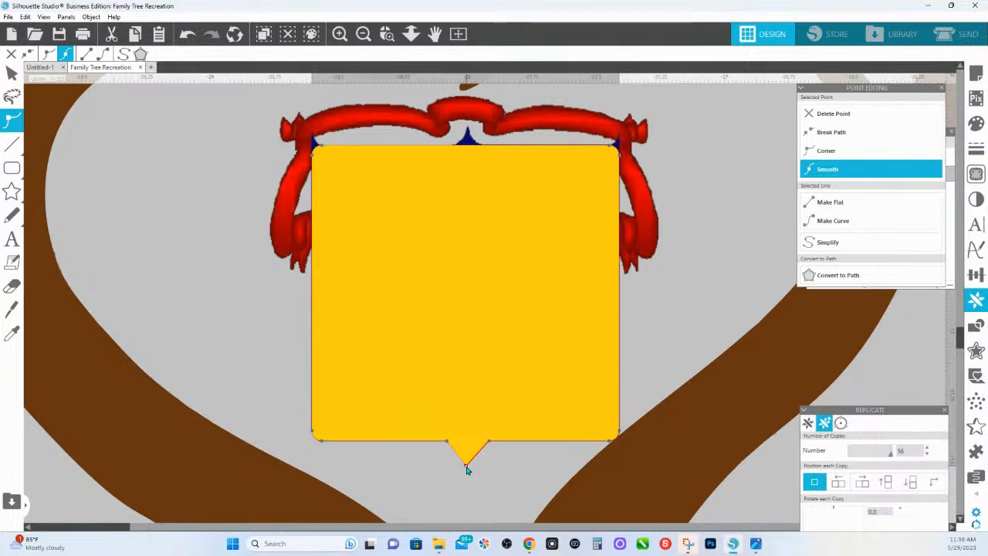
Smooth the lower tip's sides into curves, and make the point where its right side meets the bottom edge a corner
{"action": "right_click", "coordinate": [468, 468]}
{"action": "left_click", "coordinate": [489, 441]}
{"action": "left_click", "coordinate": [610, 442]}
{"action": "left_click", "coordinate": [489, 443]}
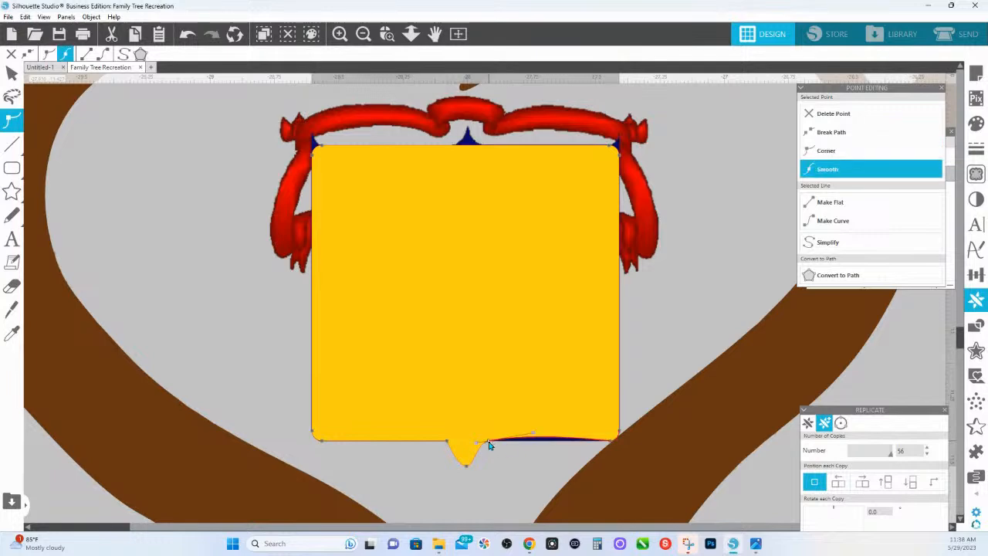
{"action": "right_click", "coordinate": [489, 445]}
{"action": "left_click", "coordinate": [521, 406]}
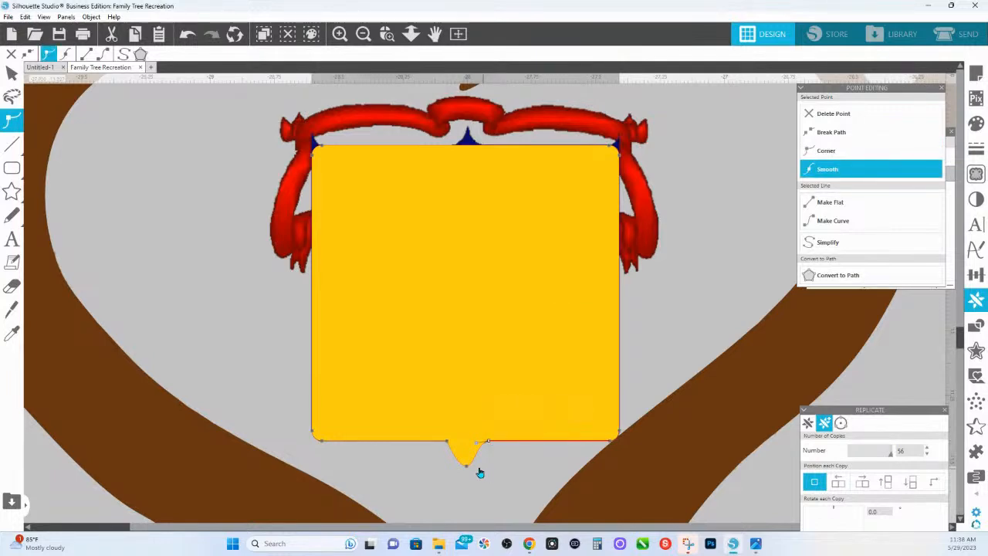
Turn the lowest point of the yellow shape's tip into a corner point
{"action": "left_click", "coordinate": [457, 453]}
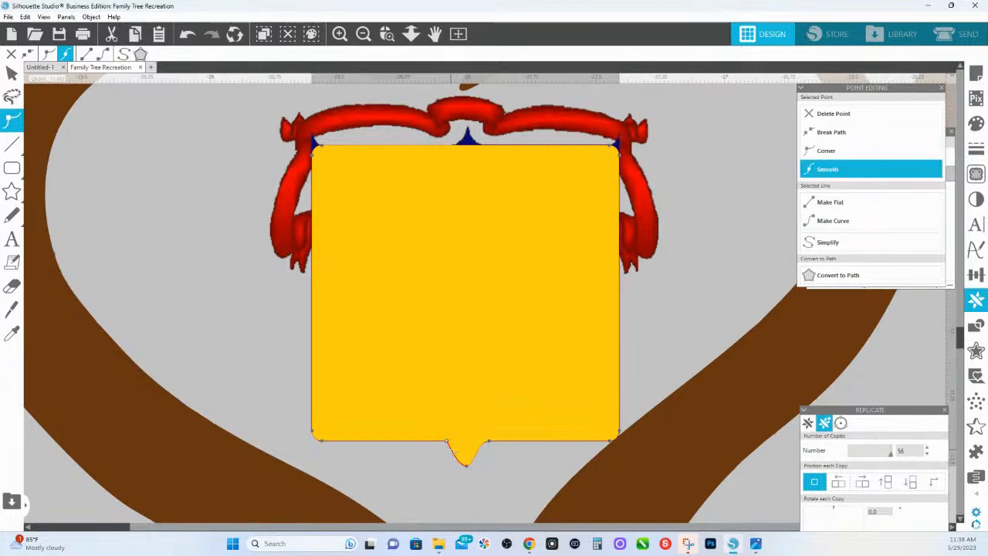
{"action": "left_click", "coordinate": [469, 465]}
{"action": "left_click", "coordinate": [824, 151]}
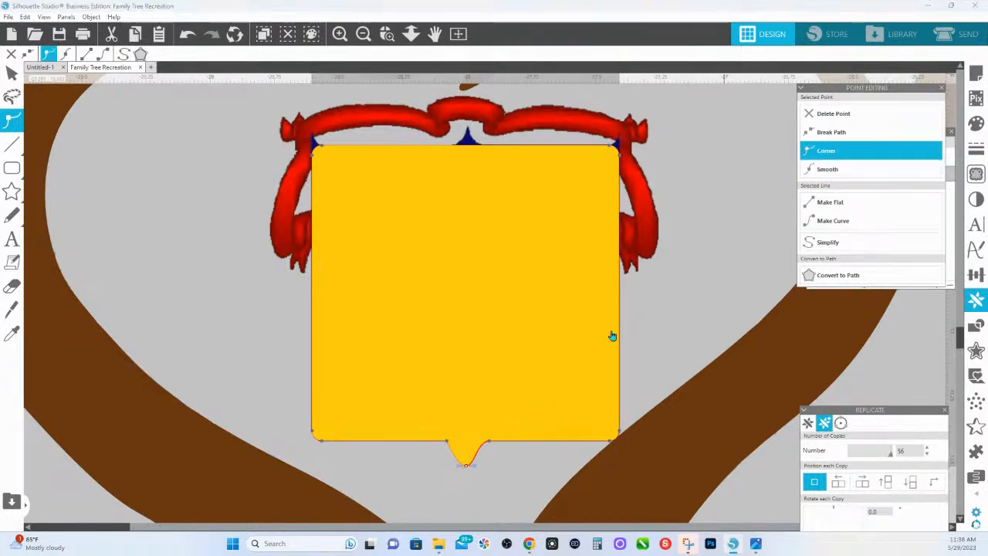
Curve the left side of the yellow shape's lower tip and flatten the bottom edge to the left of it
{"action": "left_click", "coordinate": [449, 443]}
{"action": "left_click", "coordinate": [840, 222]}
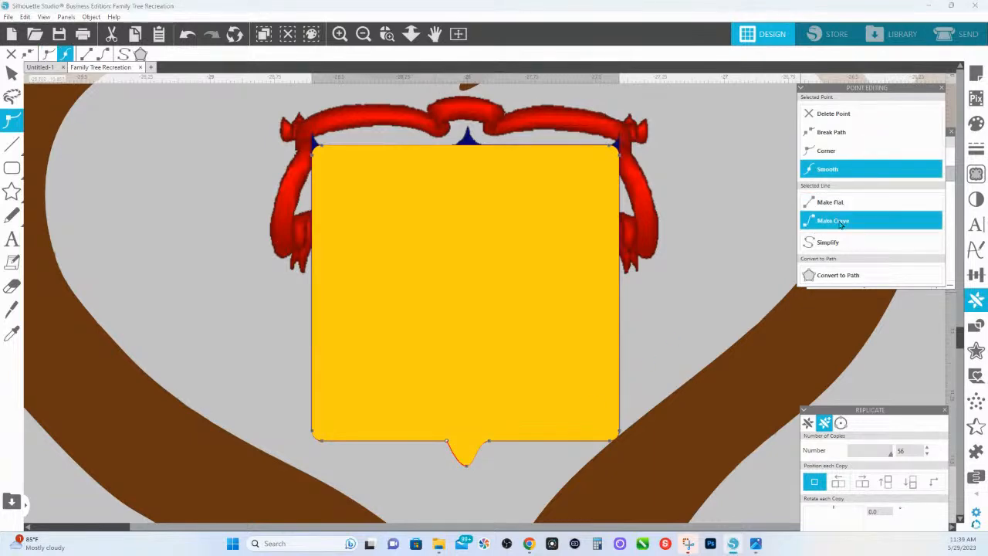
{"action": "left_click", "coordinate": [322, 441]}
{"action": "left_click", "coordinate": [818, 202]}
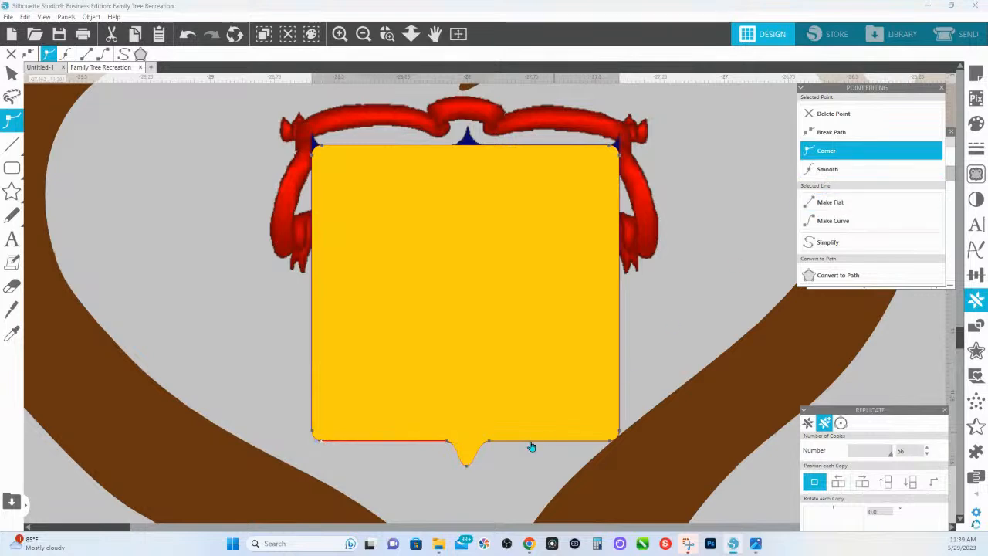
{"action": "left_click", "coordinate": [448, 442]}
{"action": "mouse_move", "coordinate": [460, 443]}
{"action": "left_mouse_down"}
{"action": "mouse_move", "coordinate": [473, 443]}
{"action": "mouse_move", "coordinate": [462, 442]}
{"action": "left_mouse_up"}
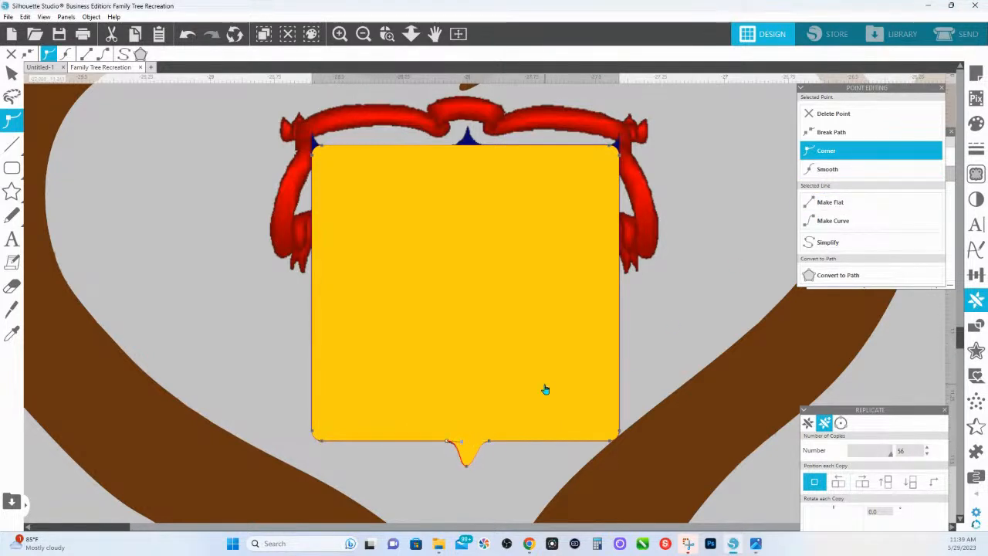
Make the yellow shape partly transparent, and make its lowest point a corner with sides curved to follow the shield's tip
{"action": "left_click", "coordinate": [564, 388]}
{"action": "left_click", "coordinate": [976, 124]}
{"action": "left_click_drag", "start_coordinate": [853, 264], "coordinate": [873, 263]}
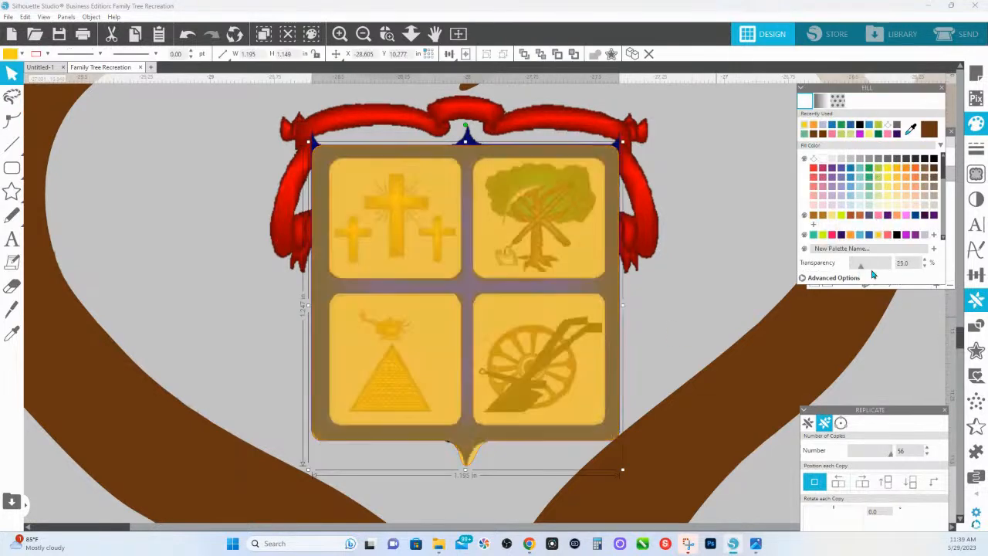
{"action": "double_click", "coordinate": [459, 441]}
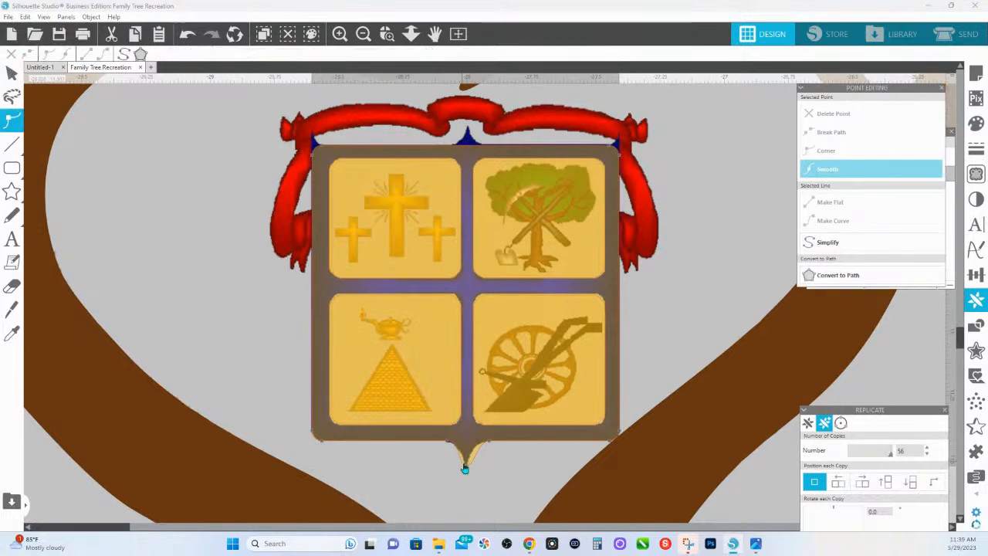
{"action": "left_click", "coordinate": [469, 466]}
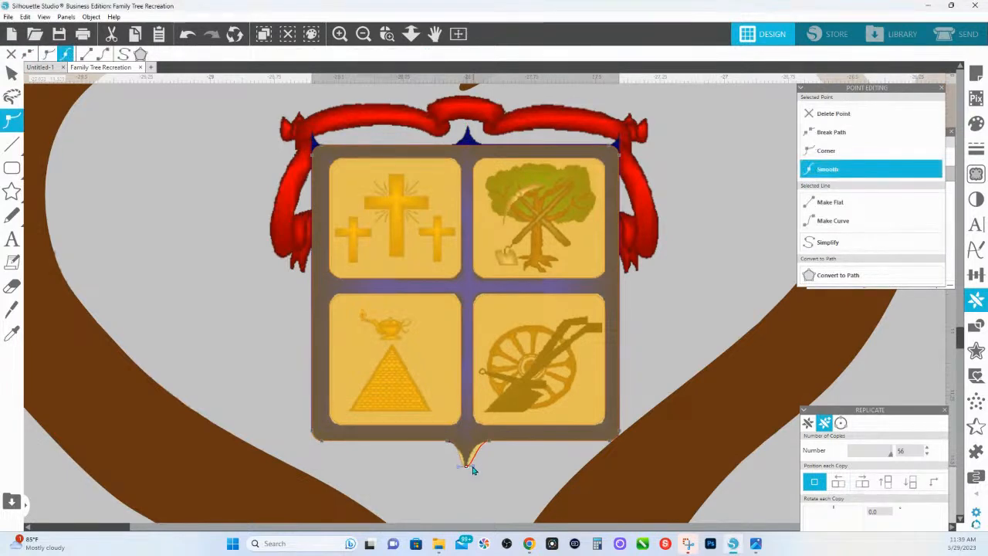
{"action": "right_click", "coordinate": [466, 467]}
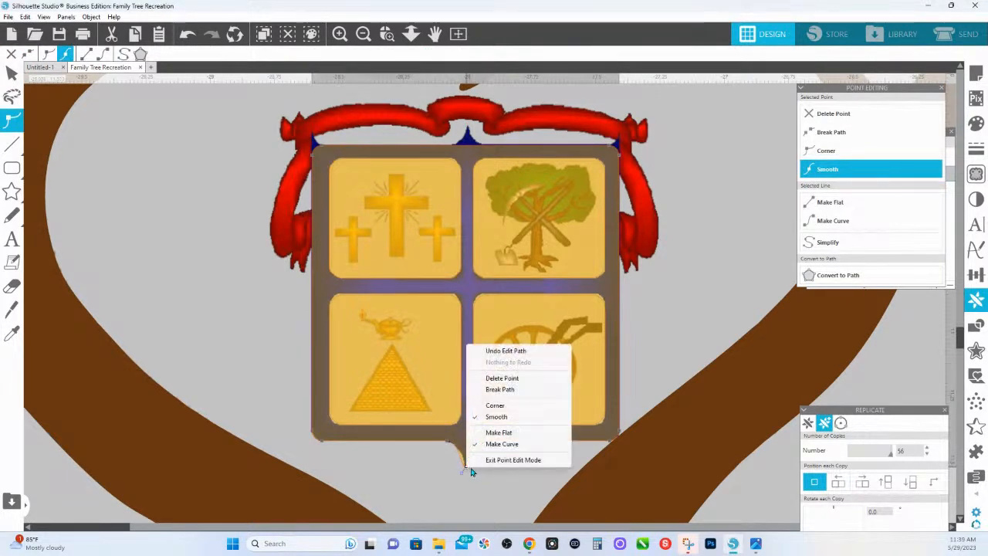
{"action": "left_click", "coordinate": [494, 405]}
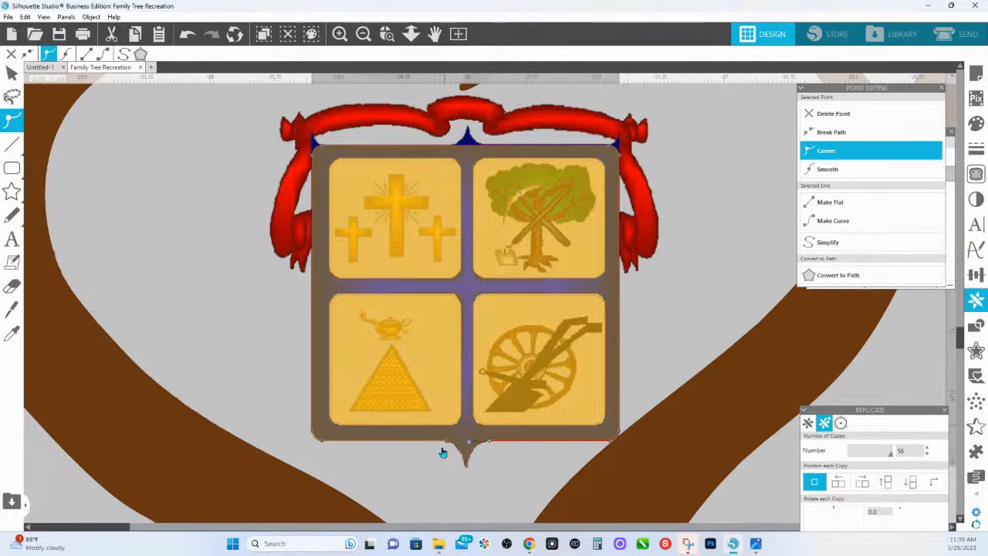
{"action": "left_click", "coordinate": [424, 479]}
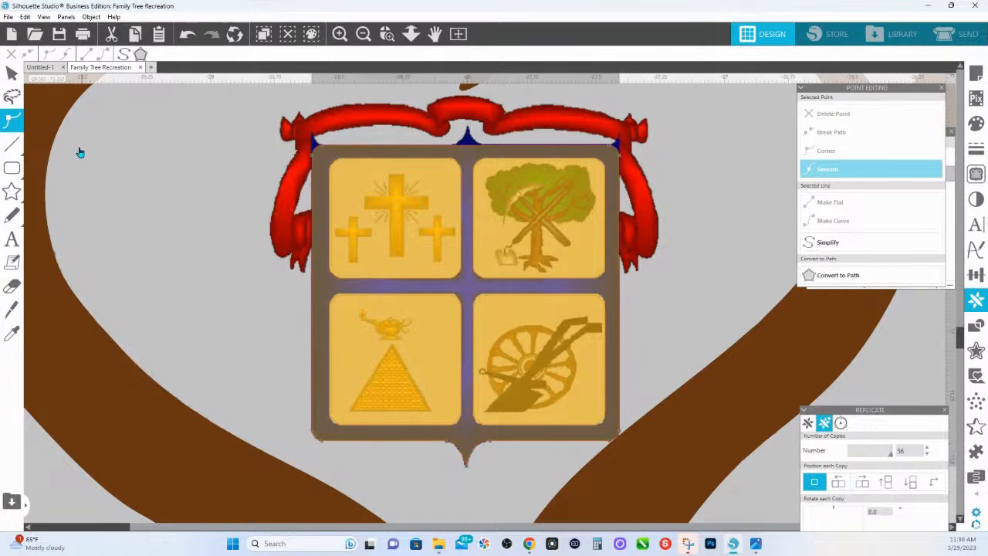
Set the yellow shape's fill transparency back to 0%
{"action": "left_click", "coordinate": [12, 72]}
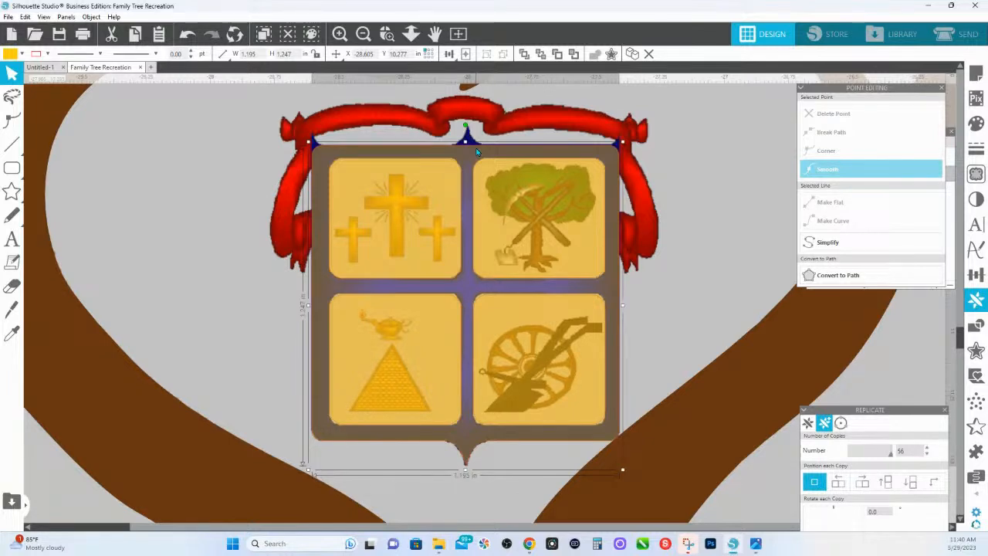
{"action": "left_click", "coordinate": [977, 126]}
{"action": "left_click_drag", "start_coordinate": [876, 267], "coordinate": [673, 271]}
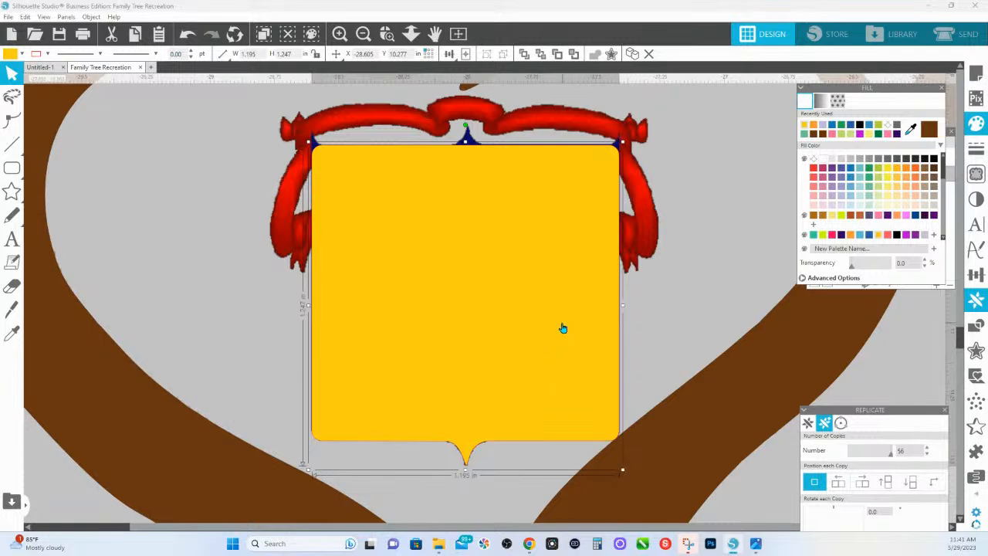
Paste a light lavender copy of the yellow shape directly in front of it and flip the copy vertically
{"action": "right_click", "coordinate": [509, 320]}
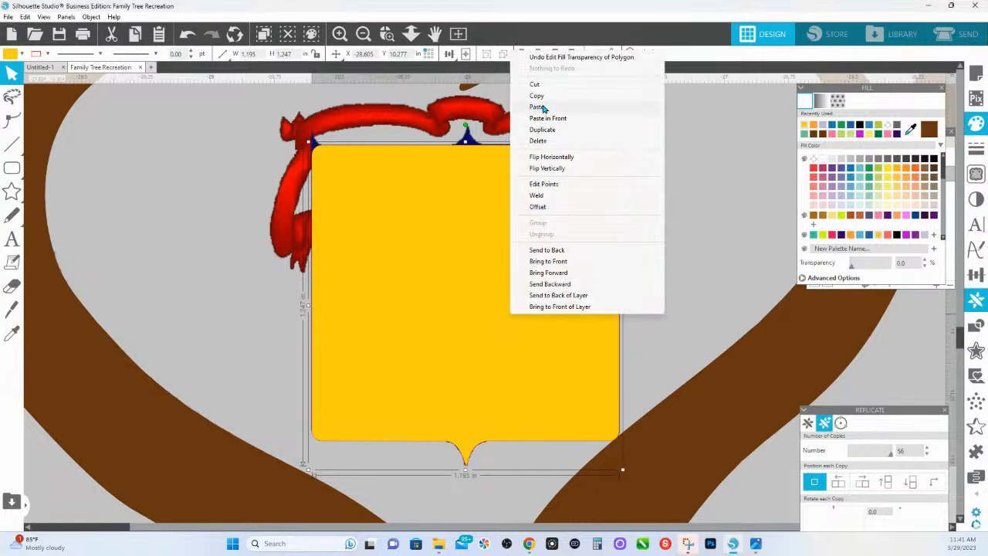
{"action": "left_click", "coordinate": [539, 107]}
{"action": "right_click", "coordinate": [525, 166]}
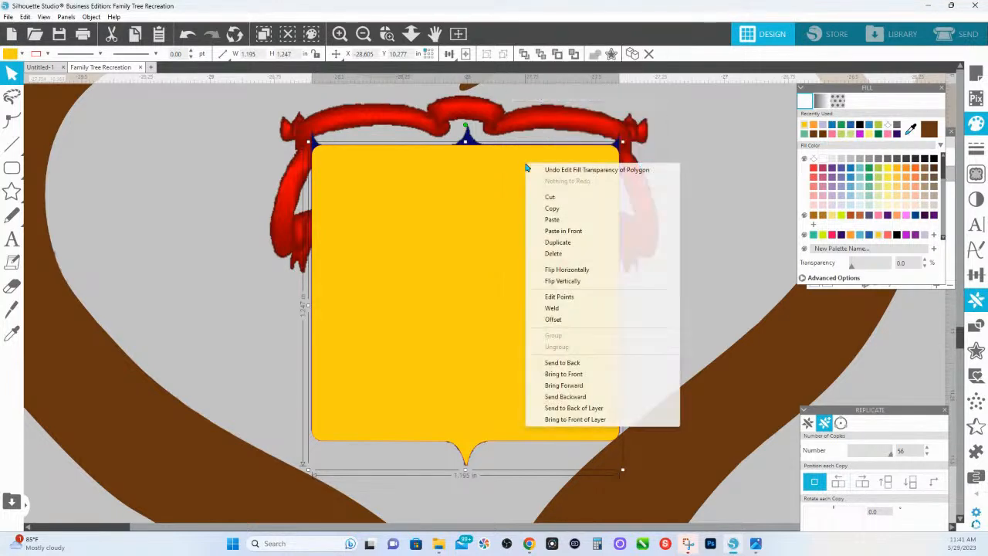
{"action": "left_click", "coordinate": [570, 231]}
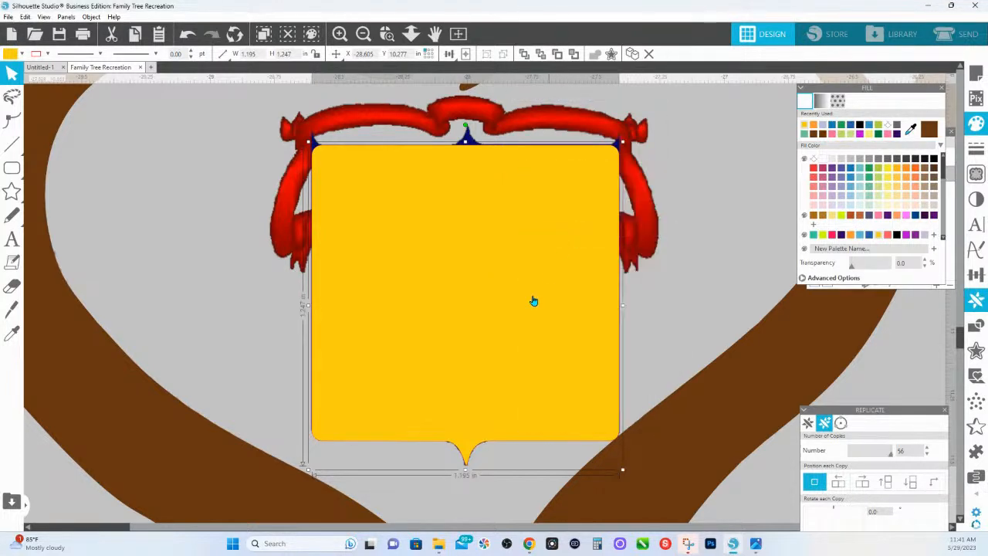
{"action": "right_click", "coordinate": [519, 327]}
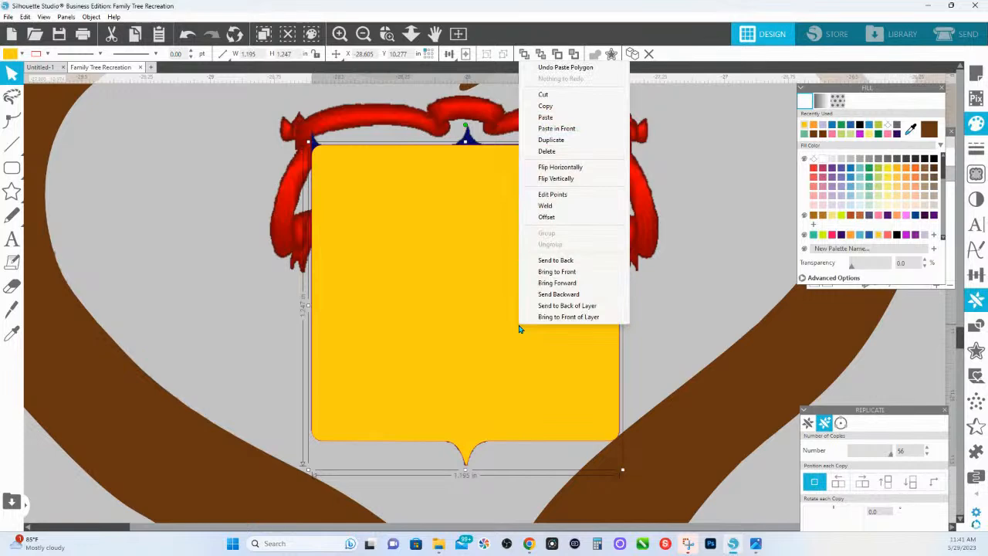
{"action": "left_click", "coordinate": [841, 202]}
{"action": "right_click", "coordinate": [544, 353]}
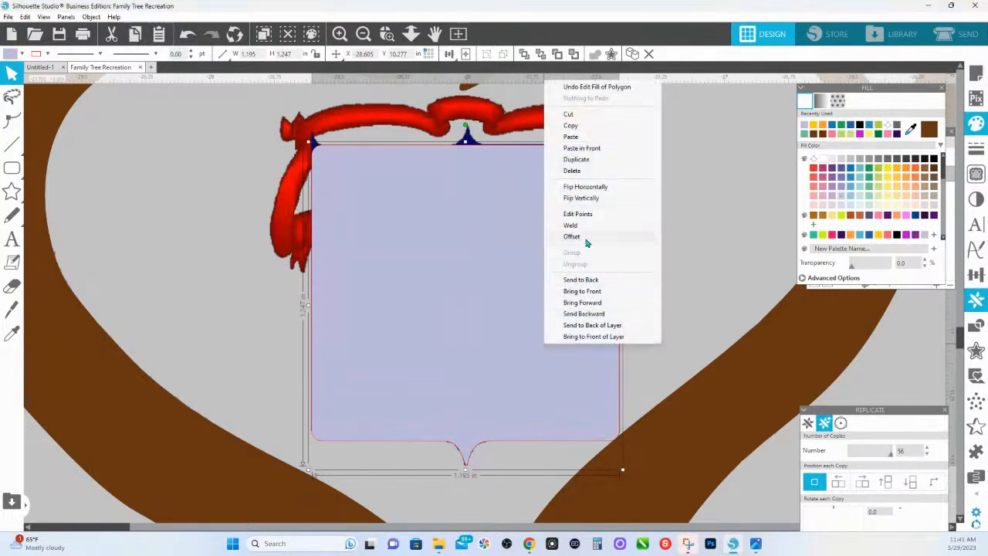
{"action": "left_click", "coordinate": [585, 198]}
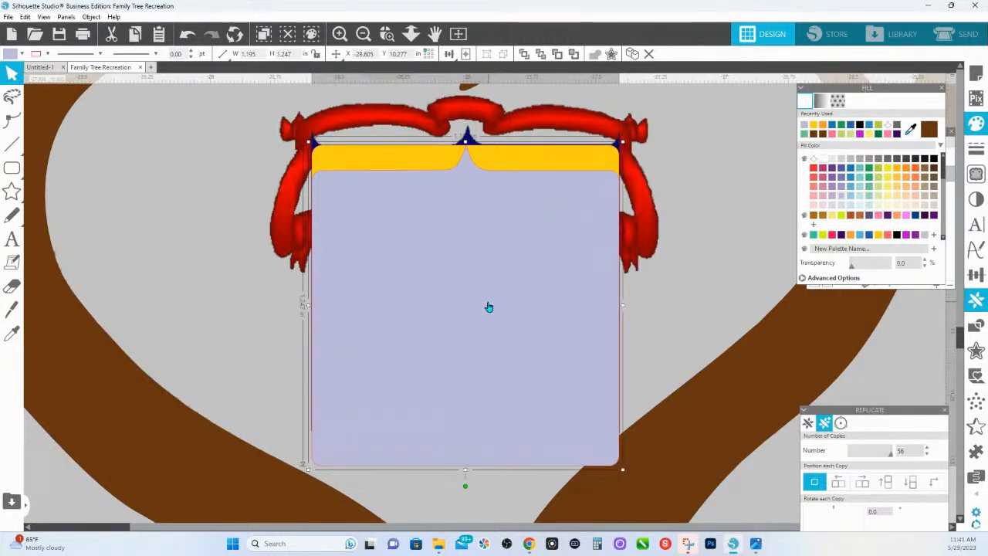
Move the flipped copy up until its straight edges line up with the yellow shape's, and weld the two together
{"action": "key", "text": "Up"}
{"action": "key", "text": "Up"}
{"action": "key", "text": "Up"}
{"action": "key", "text": "Up"}
{"action": "key", "text": "Up"}
{"action": "key", "text": "Up"}
{"action": "key", "text": "Up"}
{"action": "key", "text": "Up"}
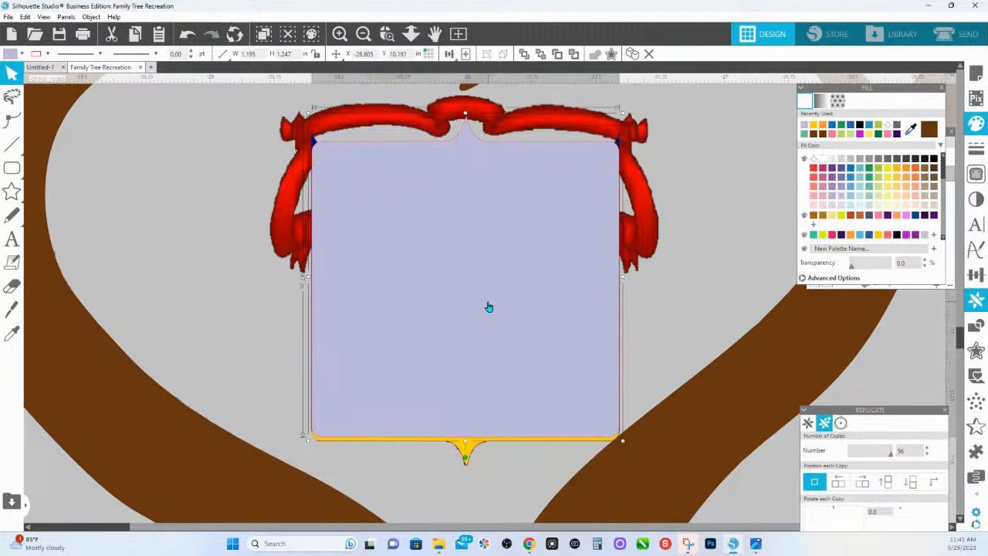
{"action": "key", "text": "Down"}
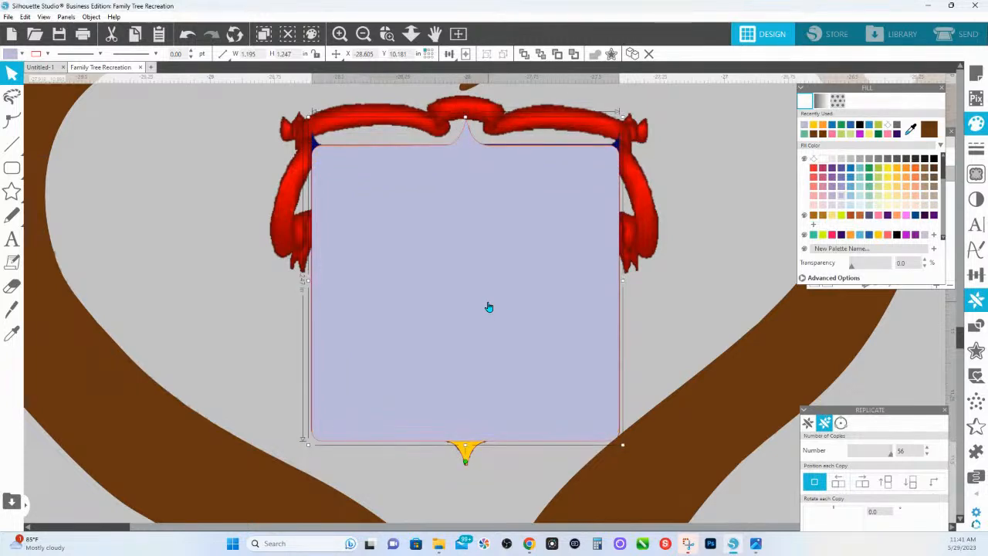
{"action": "key", "text": "Up"}
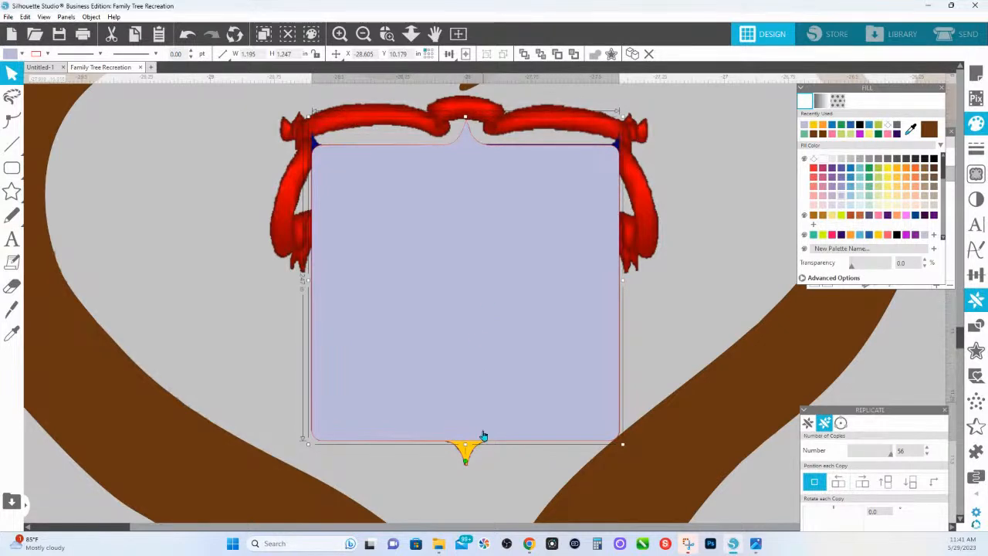
{"action": "left_click", "coordinate": [461, 453]}
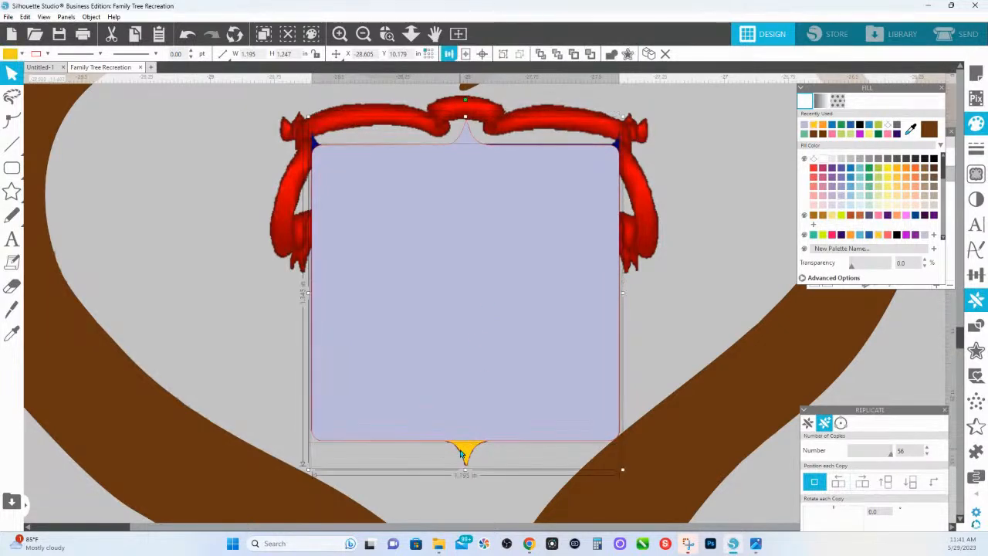
{"action": "left_click", "coordinate": [612, 54]}
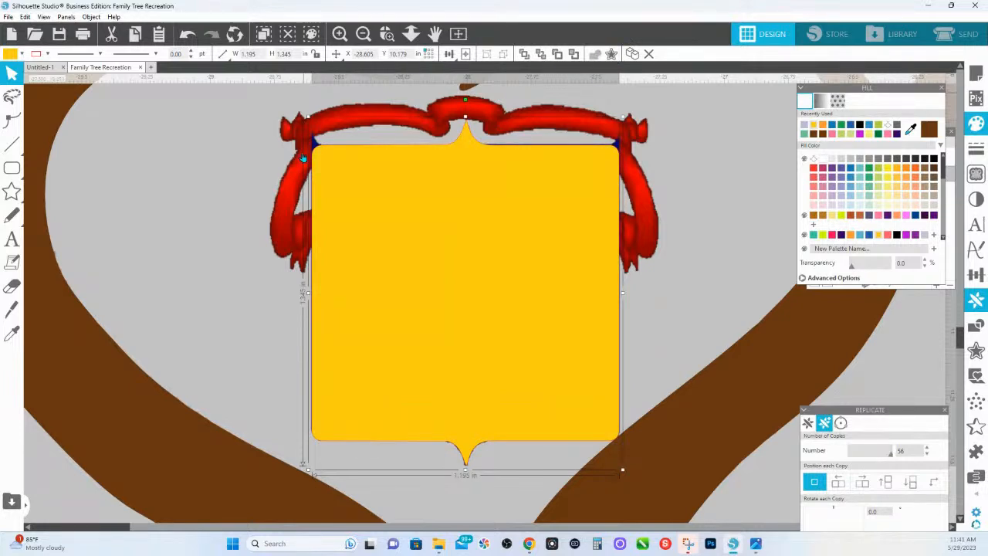
Add a point on the yellow shape's rounded upper-left corner and pull it up to the tip of the blue horn
{"action": "left_click", "coordinate": [391, 36]}
{"action": "left_click_drag", "start_coordinate": [274, 127], "coordinate": [412, 183]}
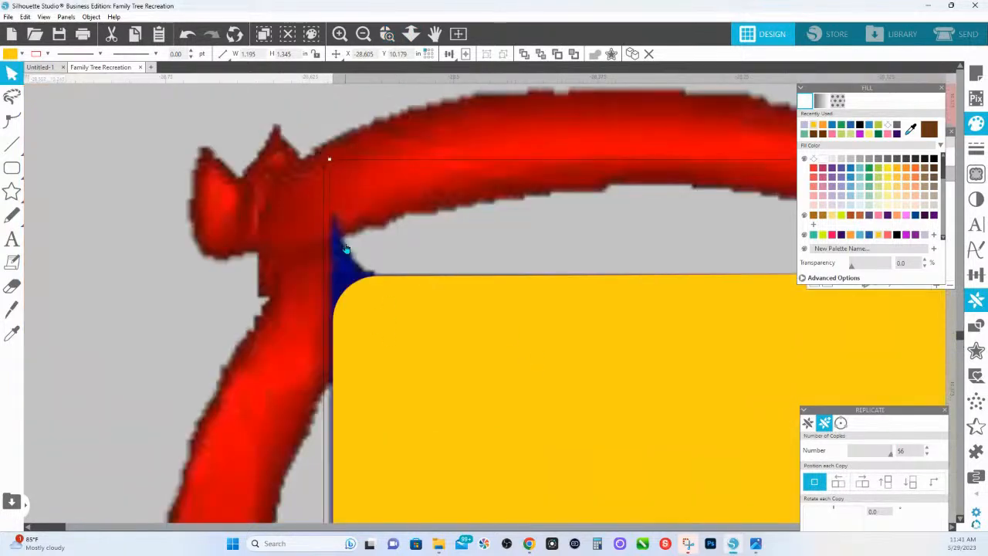
{"action": "double_click", "coordinate": [359, 285]}
{"action": "left_click", "coordinate": [377, 280]}
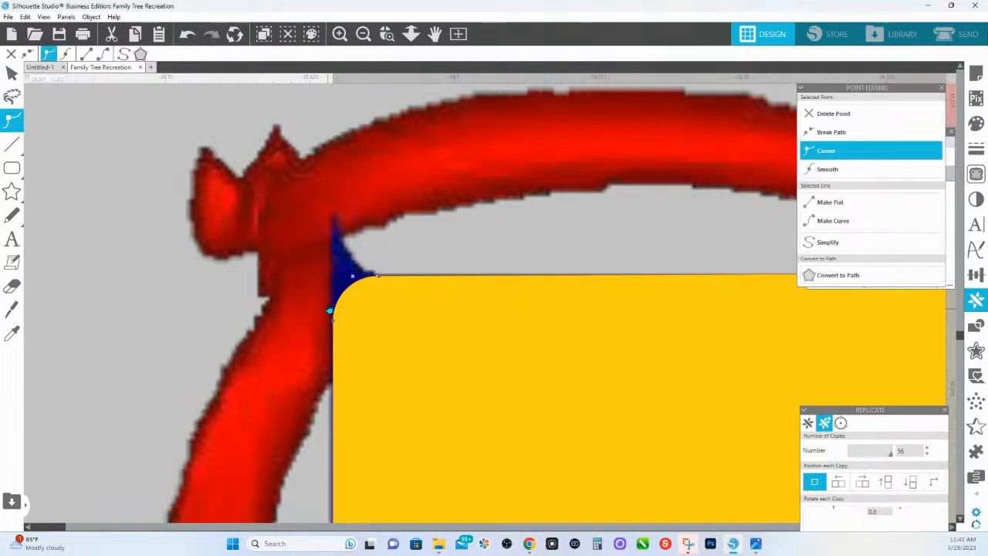
{"action": "left_click", "coordinate": [348, 289]}
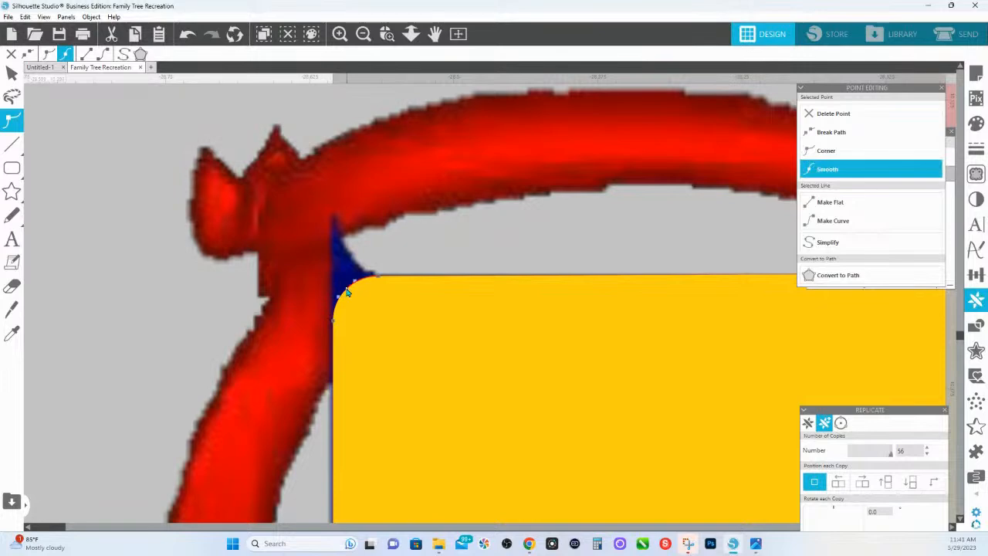
{"action": "left_click_drag", "start_coordinate": [348, 288], "coordinate": [332, 225]}
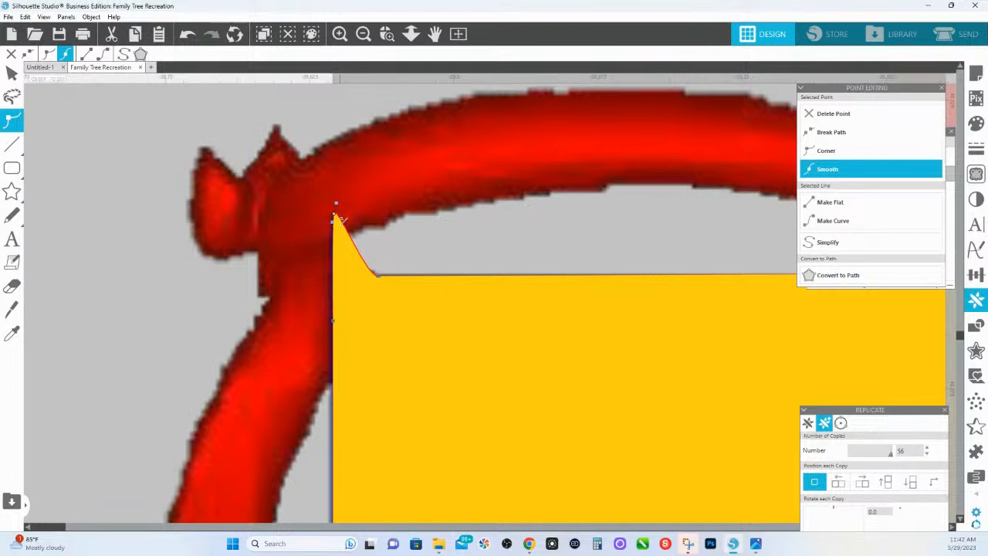
Turn the horn's tip into a corner point and bend its inner side to follow the blue shield's curve
{"action": "left_click", "coordinate": [826, 150]}
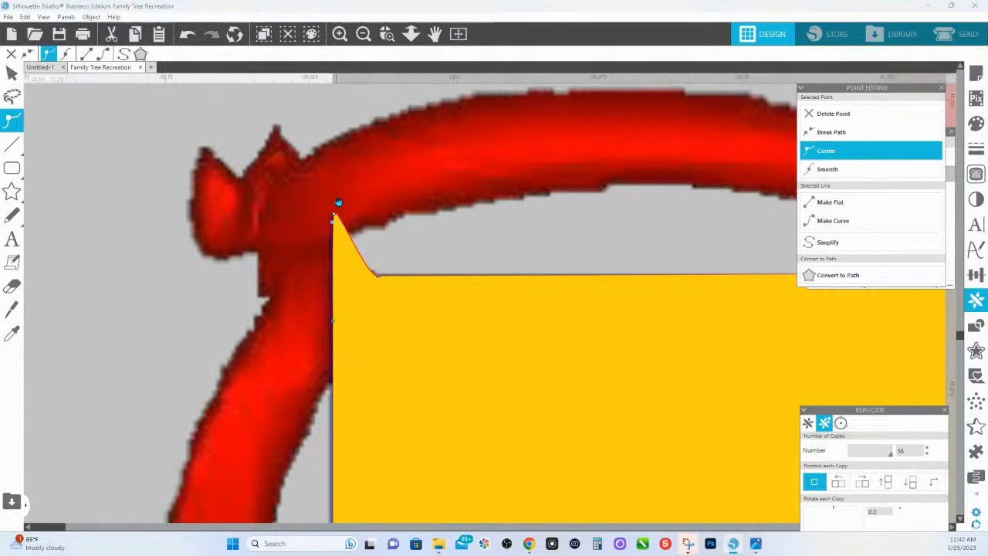
{"action": "left_click_drag", "start_coordinate": [339, 205], "coordinate": [342, 251]}
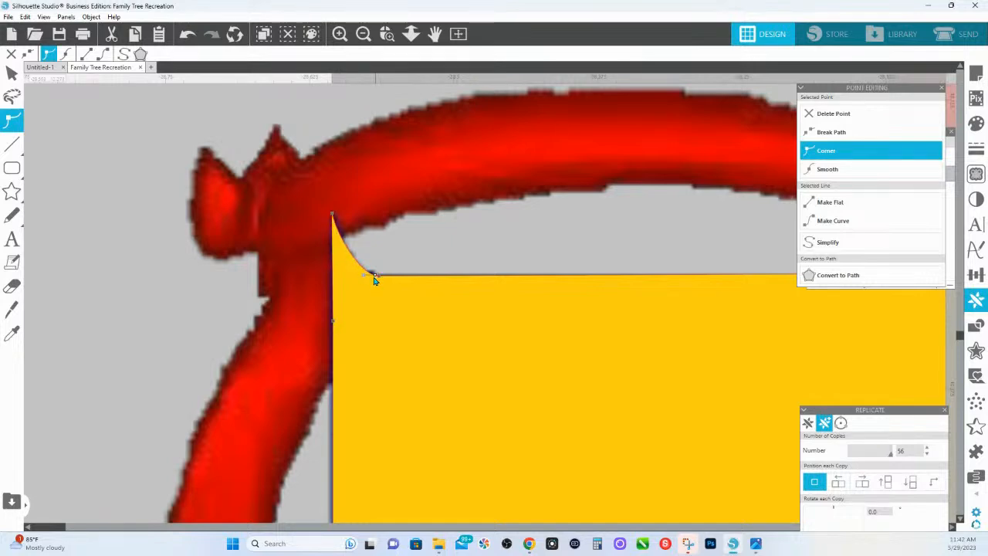
{"action": "left_click_drag", "start_coordinate": [374, 275], "coordinate": [372, 276]}
{"action": "left_click", "coordinate": [395, 264]}
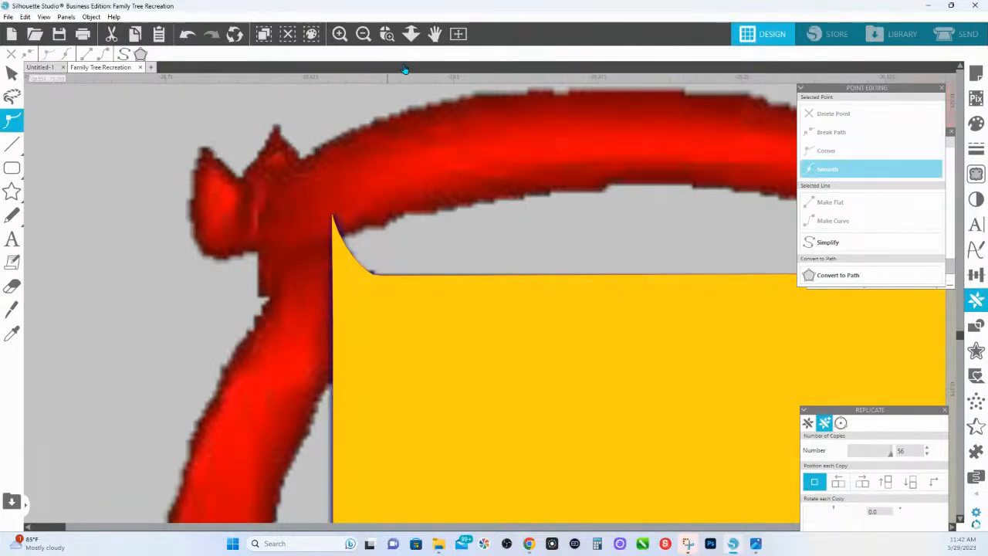
Place a light orange copy of the yellow shape directly in front of it and flip the copy horizontally
{"action": "left_click", "coordinate": [411, 37]}
{"action": "left_click_drag", "start_coordinate": [425, 238], "coordinate": [398, 113]}
{"action": "scroll", "coordinate": [511, 230], "scroll_direction": "down", "scroll_amount": 2}
{"action": "scroll", "coordinate": [511, 231], "scroll_direction": "down", "scroll_amount": 3}
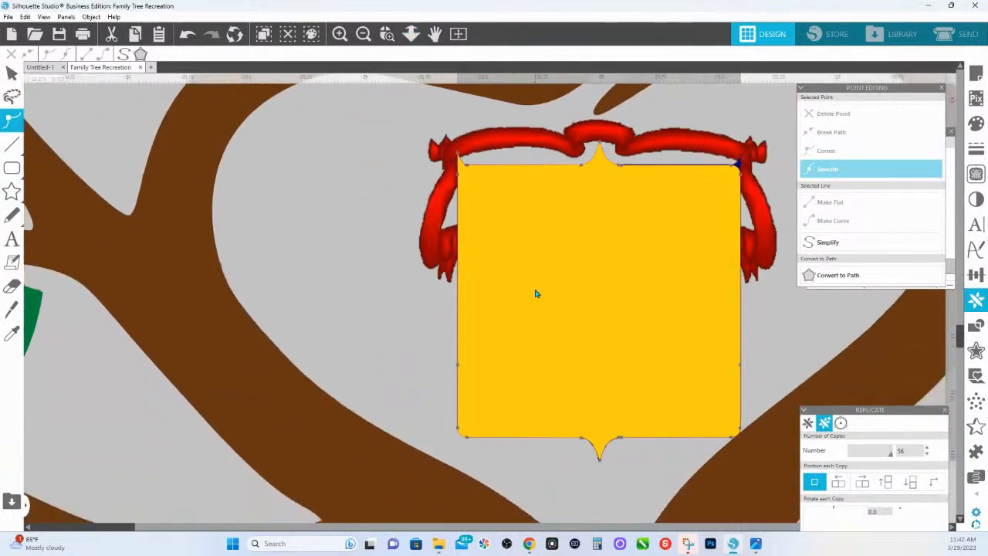
{"action": "double_click", "coordinate": [490, 254]}
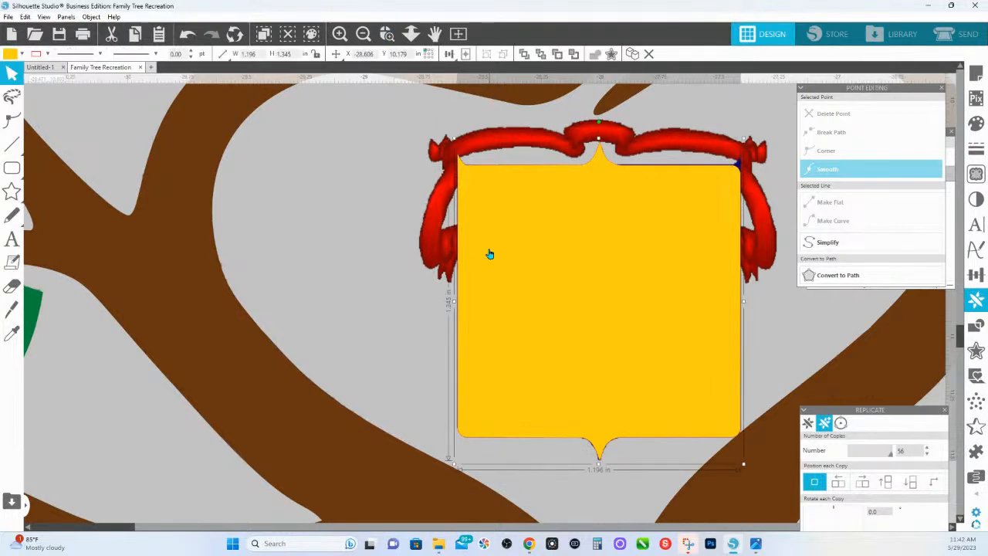
{"action": "left_click", "coordinate": [975, 124]}
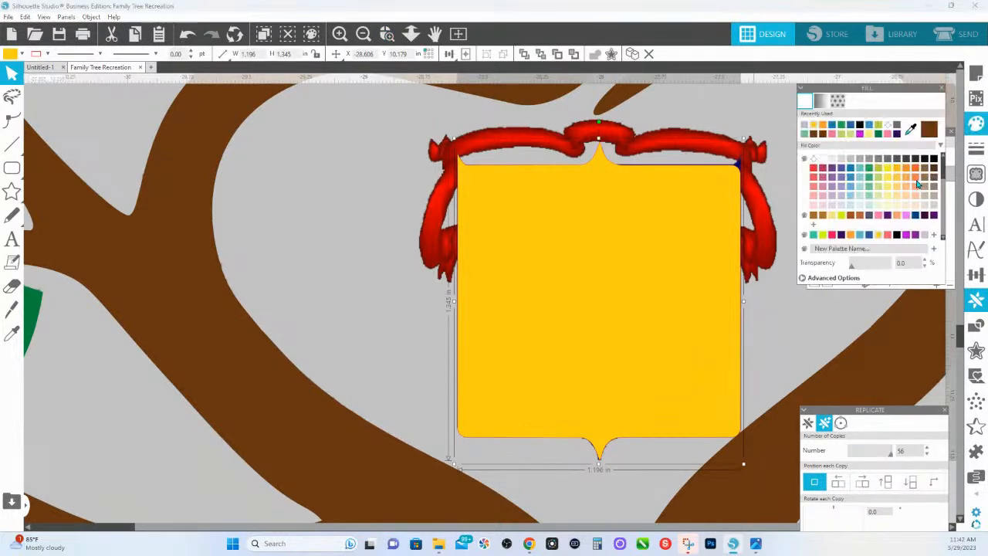
{"action": "left_click", "coordinate": [917, 189]}
{"action": "right_click", "coordinate": [514, 221]}
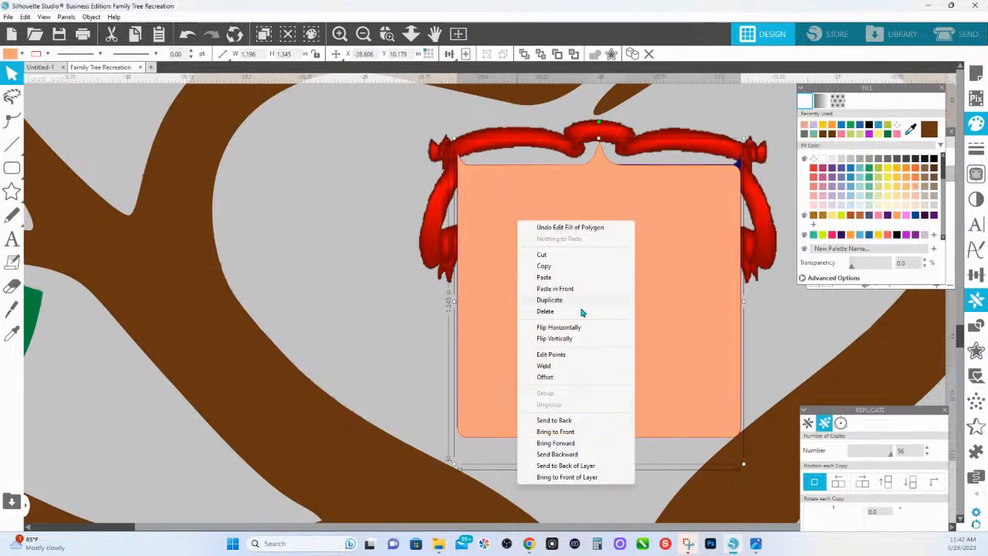
{"action": "left_click", "coordinate": [568, 329]}
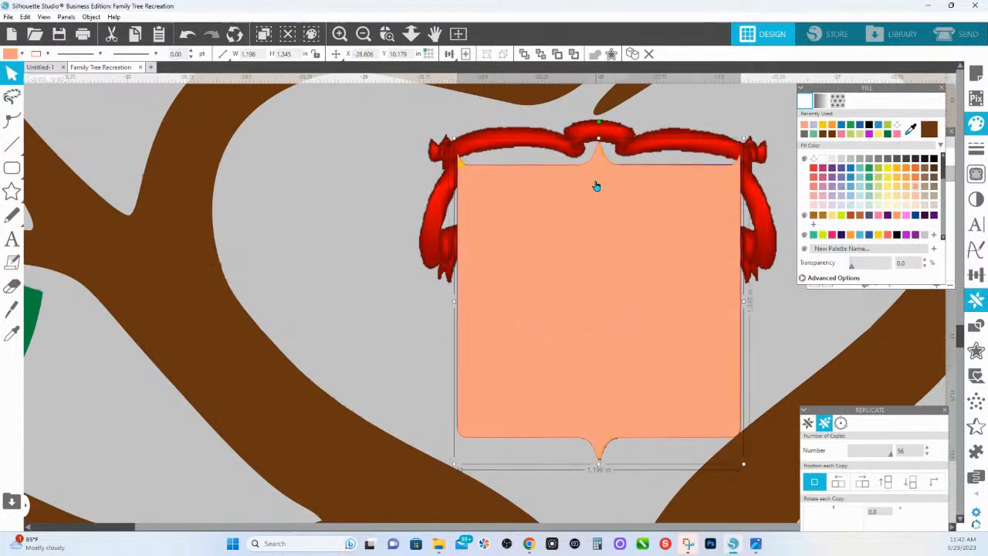
Weld the flipped copy to the yellow shape and clear the fill of the combined shield outline
{"action": "key", "text": "ctrl+z"}
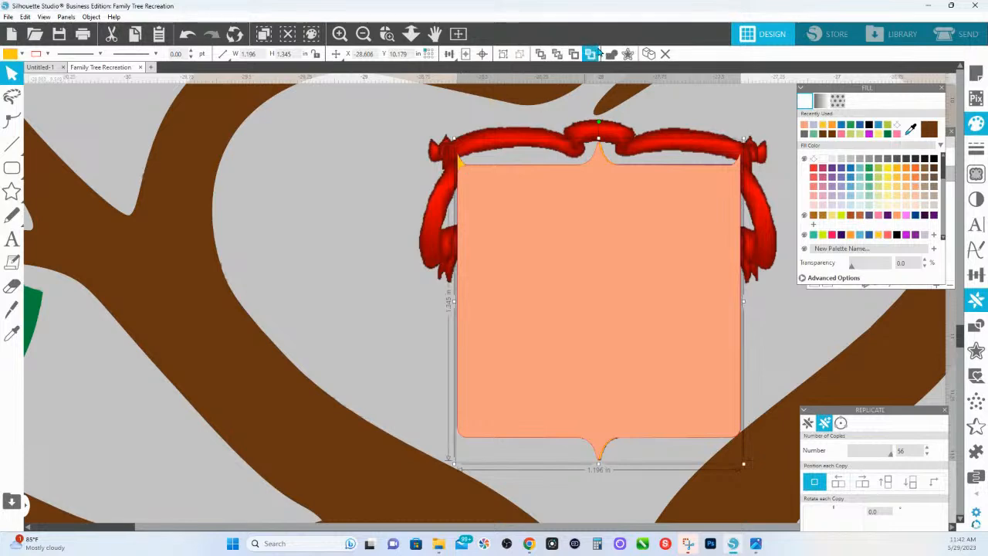
{"action": "key", "text": "ctrl+z"}
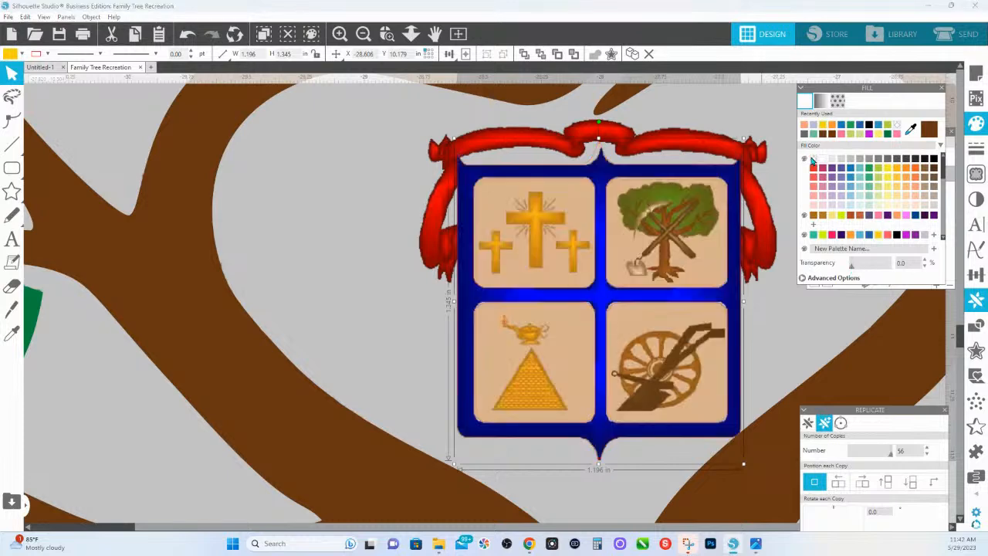
{"action": "left_click", "coordinate": [811, 158]}
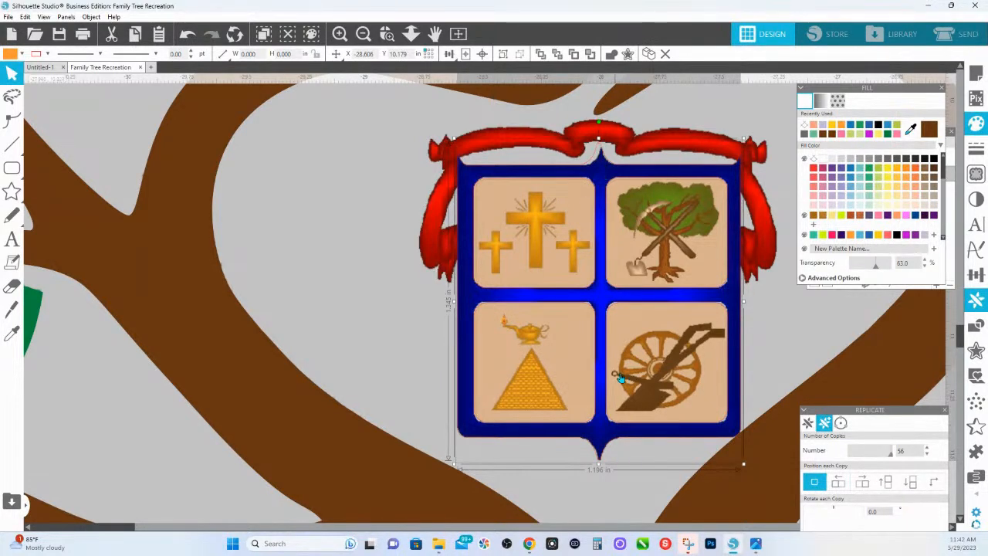
Draw a vertical guide line about 1.69 in long through the middle of the shield, extending past both tips
{"action": "left_click", "coordinate": [11, 144]}
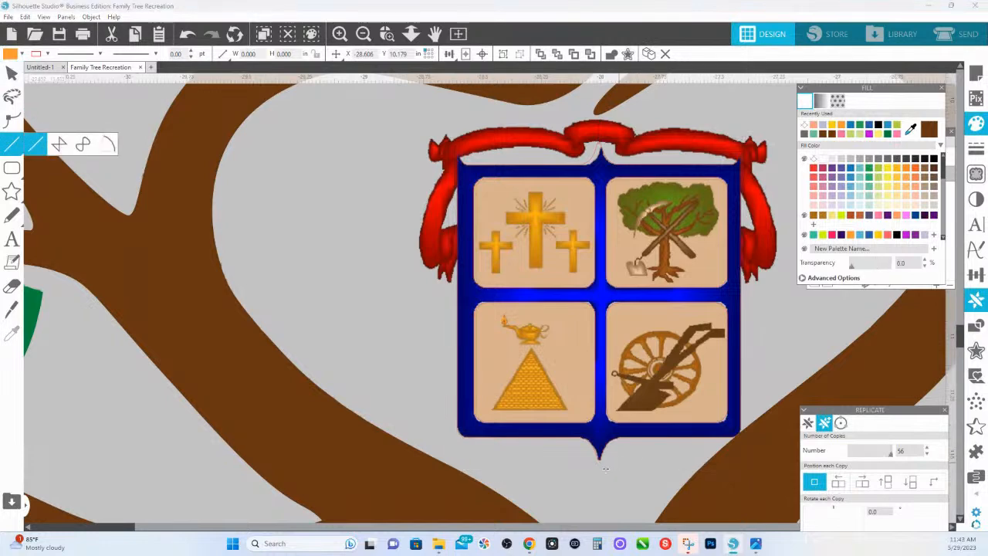
{"action": "mouse_move", "coordinate": [598, 485]}
{"action": "left_mouse_down"}
{"action": "mouse_move", "coordinate": [613, 146]}
{"action": "mouse_move", "coordinate": [628, 91]}
{"action": "left_mouse_up"}
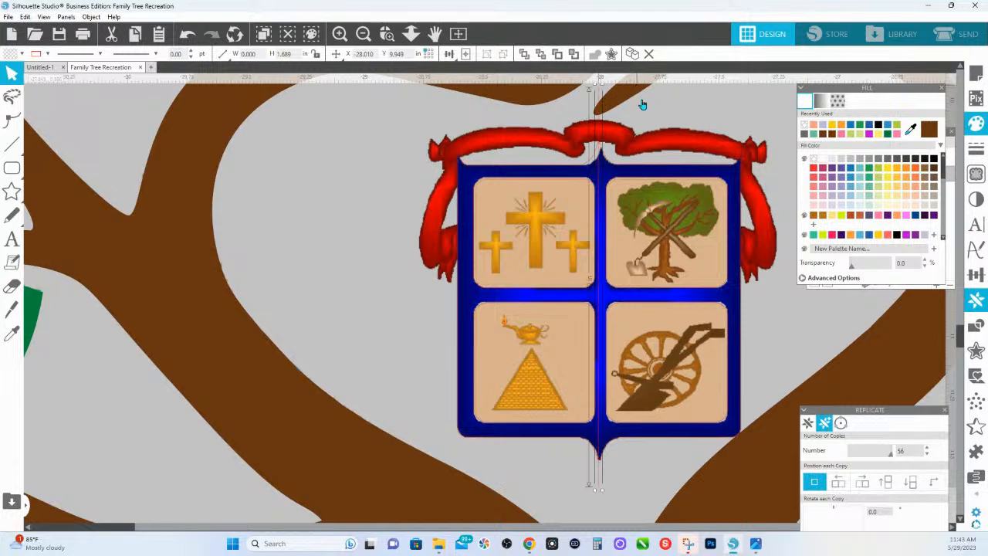
Delete the extra point at the outline's upper tip and adjust the remaining tip point to meet the vertical guide line
{"action": "left_click", "coordinate": [595, 157]}
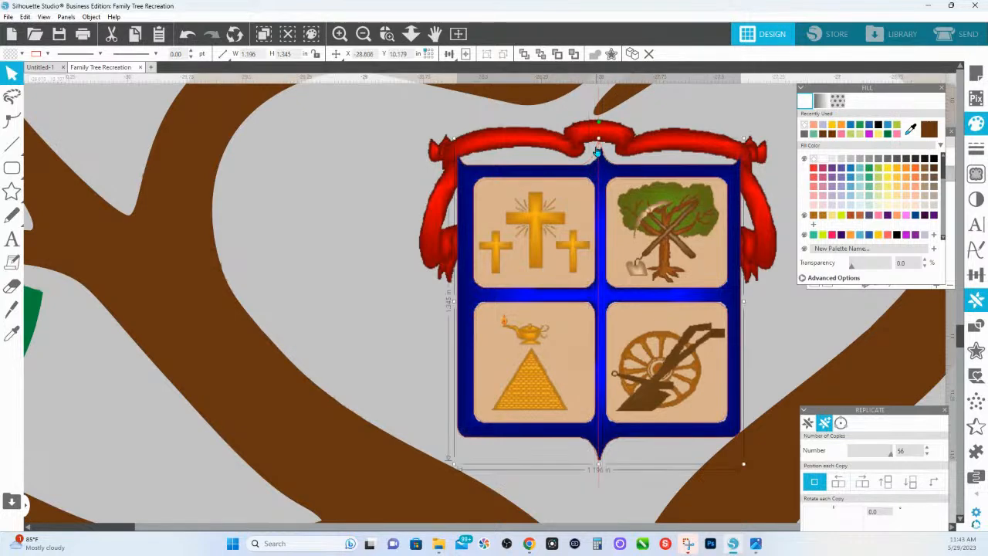
{"action": "double_click", "coordinate": [596, 152]}
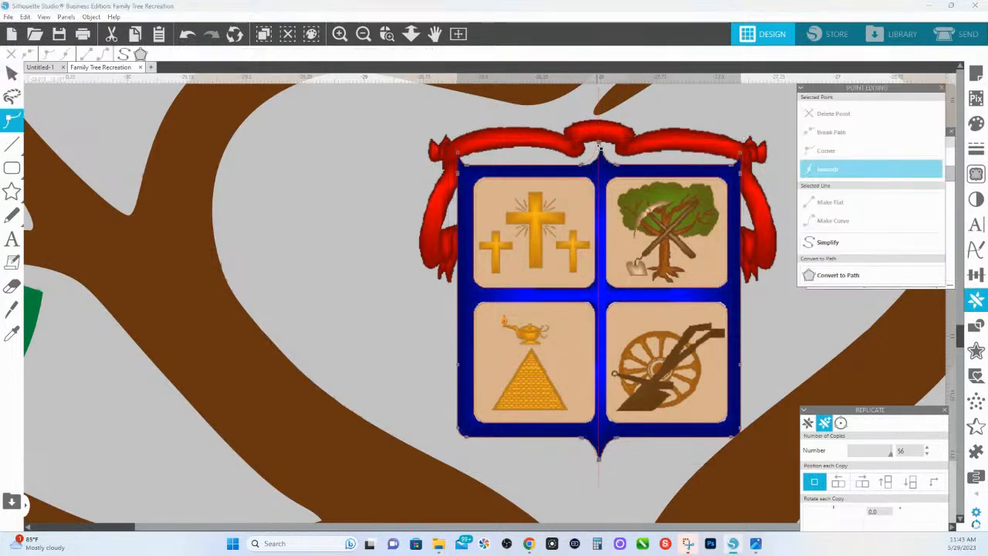
{"action": "left_click", "coordinate": [386, 34]}
{"action": "left_click_drag", "start_coordinate": [580, 123], "coordinate": [625, 167]}
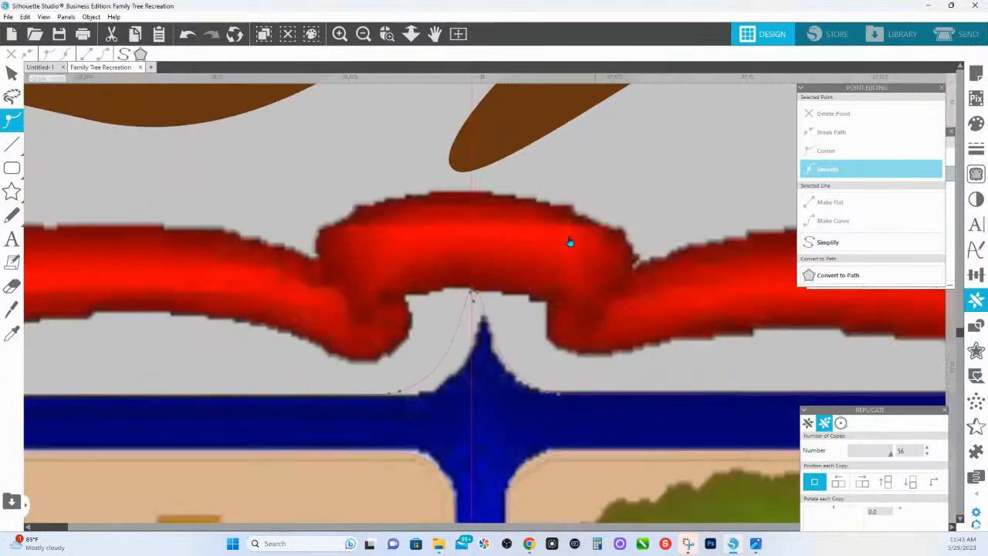
{"action": "left_click", "coordinate": [476, 295]}
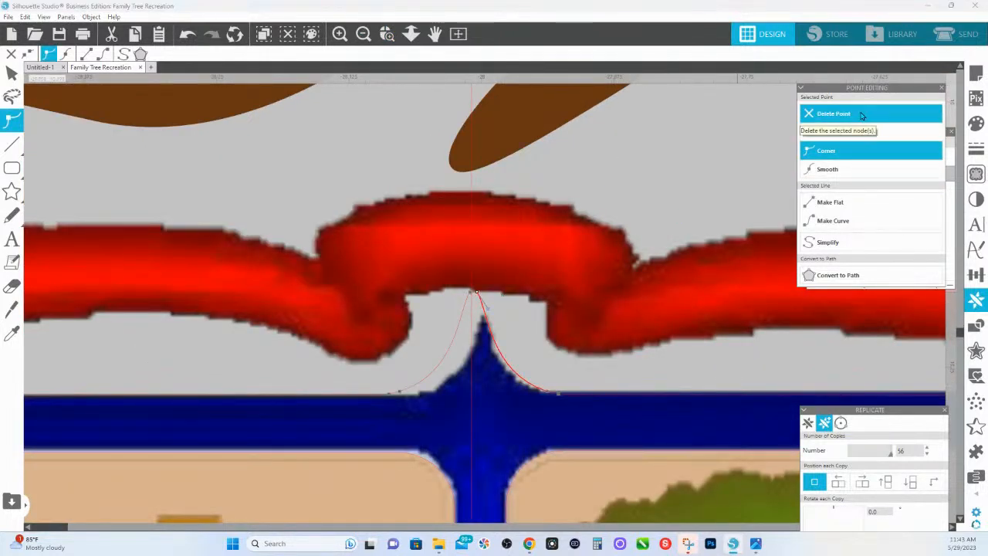
{"action": "left_click", "coordinate": [471, 292]}
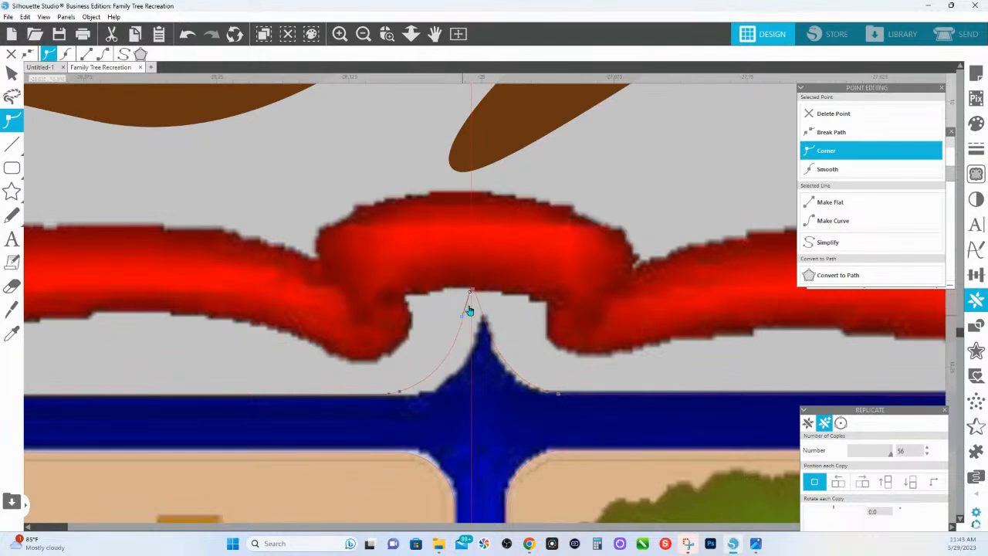
{"action": "left_click", "coordinate": [475, 292]}
{"action": "left_click", "coordinate": [470, 295]}
{"action": "left_click", "coordinate": [473, 292]}
{"action": "left_click", "coordinate": [471, 295]}
Pull the outline's lower tip down onto the vertical guide line, just below the blue shield's point
{"action": "left_click", "coordinate": [412, 37]}
{"action": "left_click_drag", "start_coordinate": [419, 305], "coordinate": [394, 223]}
{"action": "scroll", "coordinate": [439, 302], "scroll_direction": "down", "scroll_amount": 2}
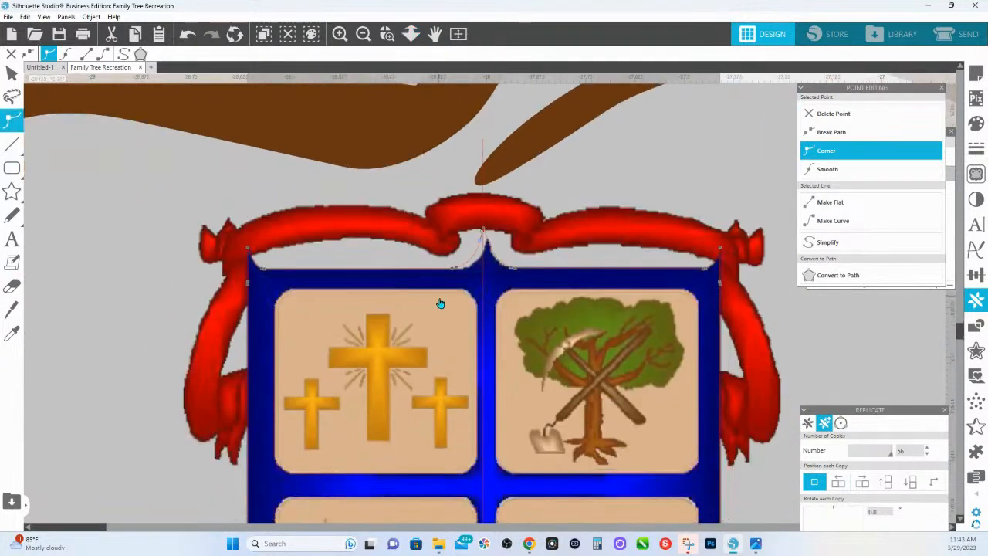
{"action": "scroll", "coordinate": [439, 303], "scroll_direction": "down", "scroll_amount": 5}
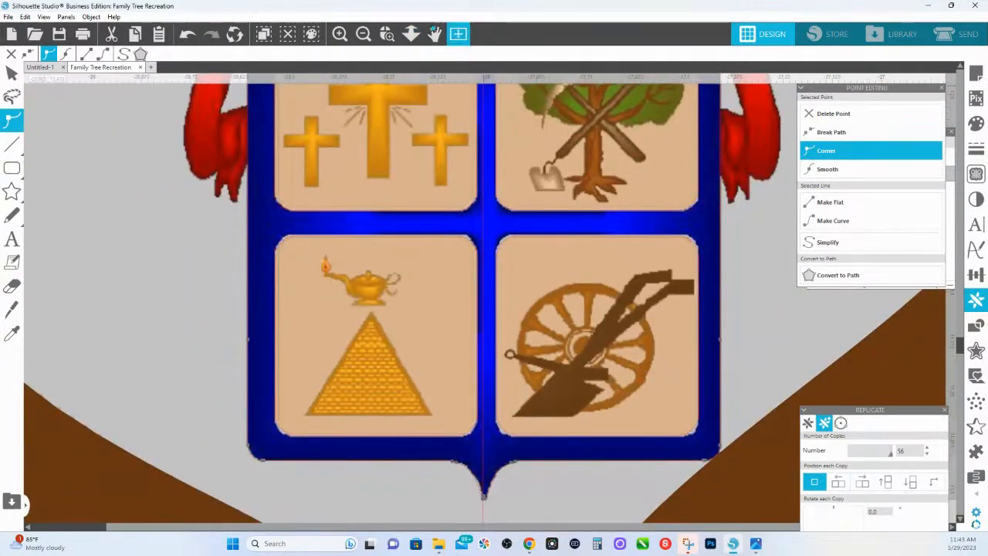
{"action": "left_click", "coordinate": [386, 35]}
{"action": "left_click_drag", "start_coordinate": [469, 486], "coordinate": [502, 513]}
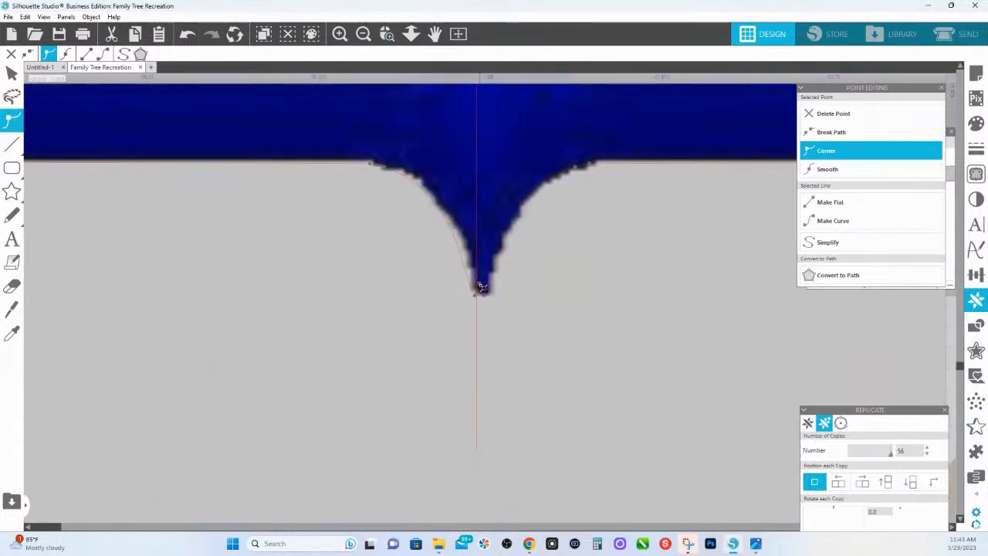
{"action": "left_click_drag", "start_coordinate": [478, 294], "coordinate": [478, 305]}
{"action": "left_click", "coordinate": [483, 295]}
{"action": "left_click", "coordinate": [475, 296]}
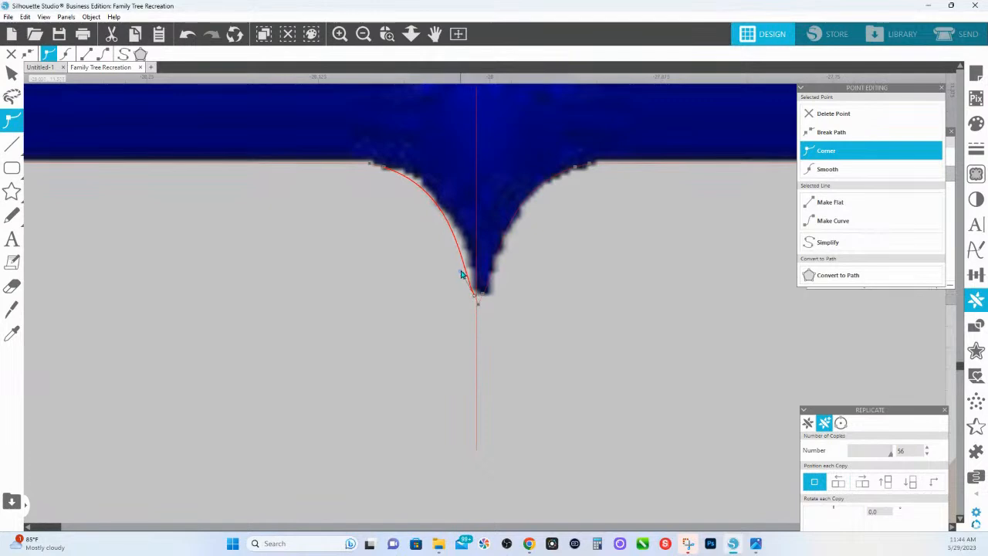
{"action": "left_click", "coordinate": [478, 308]}
Align the shield outline and the vertical guide line on their horizontal centers
{"action": "left_click", "coordinate": [411, 34]}
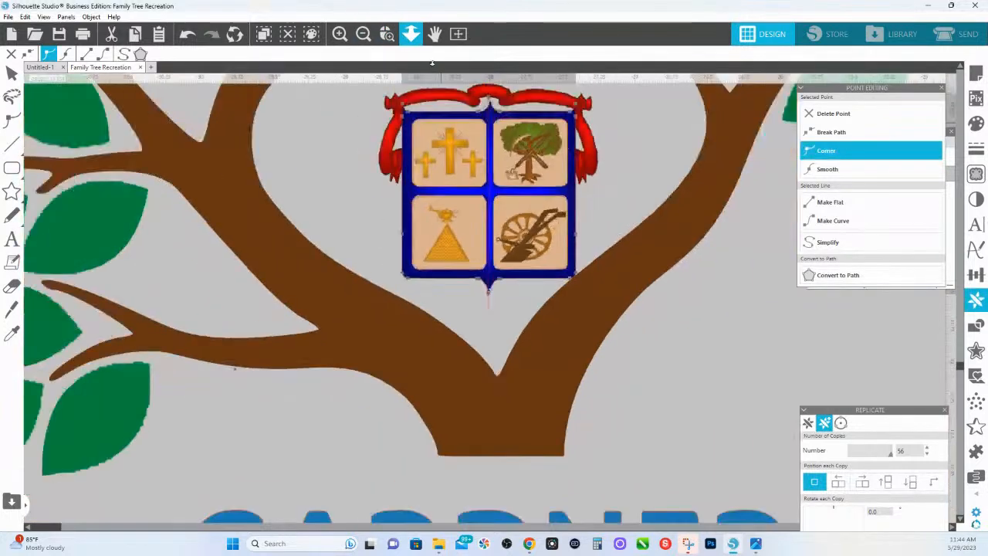
{"action": "left_click", "coordinate": [536, 202]}
{"action": "left_click", "coordinate": [538, 202]}
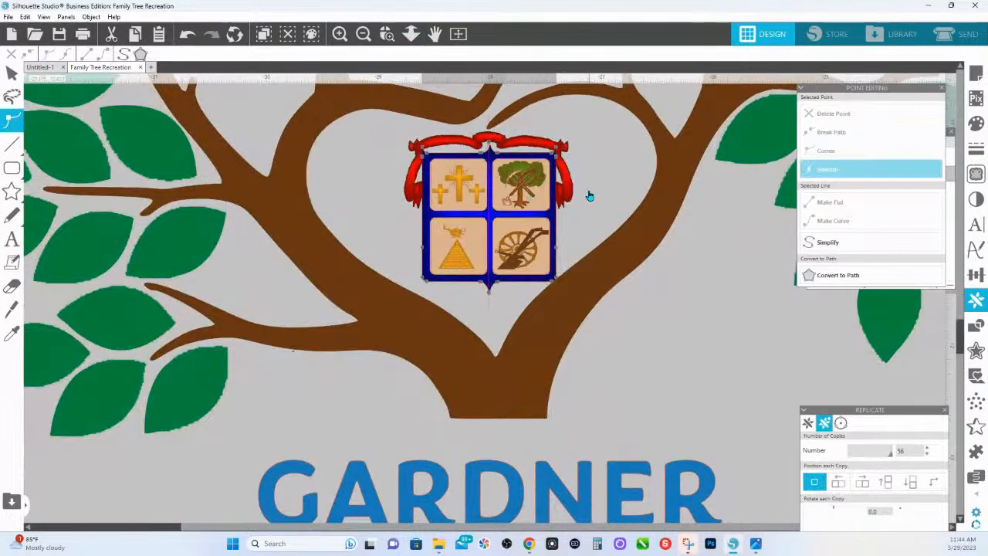
{"action": "left_click", "coordinate": [494, 145]}
{"action": "left_click", "coordinate": [490, 129]}
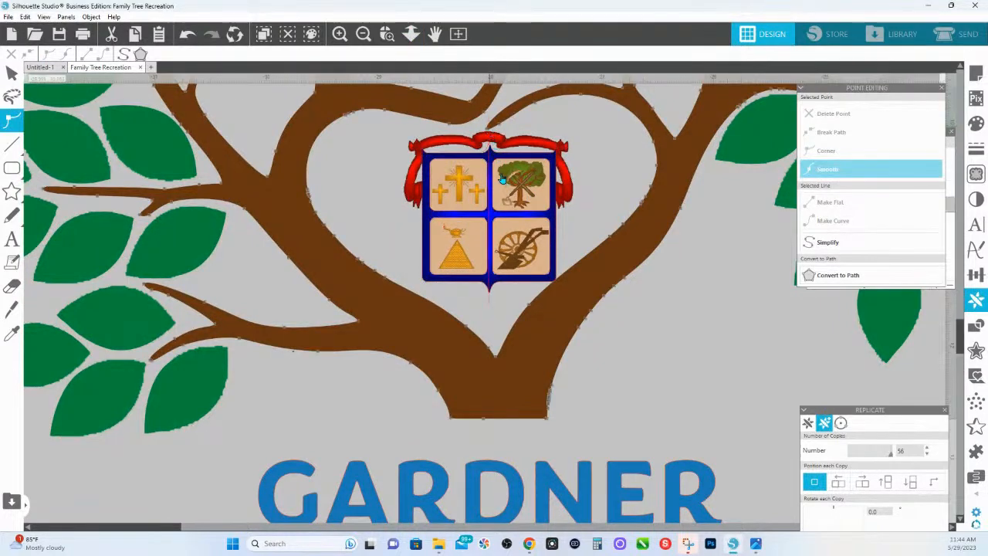
{"action": "double_click", "coordinate": [490, 126]}
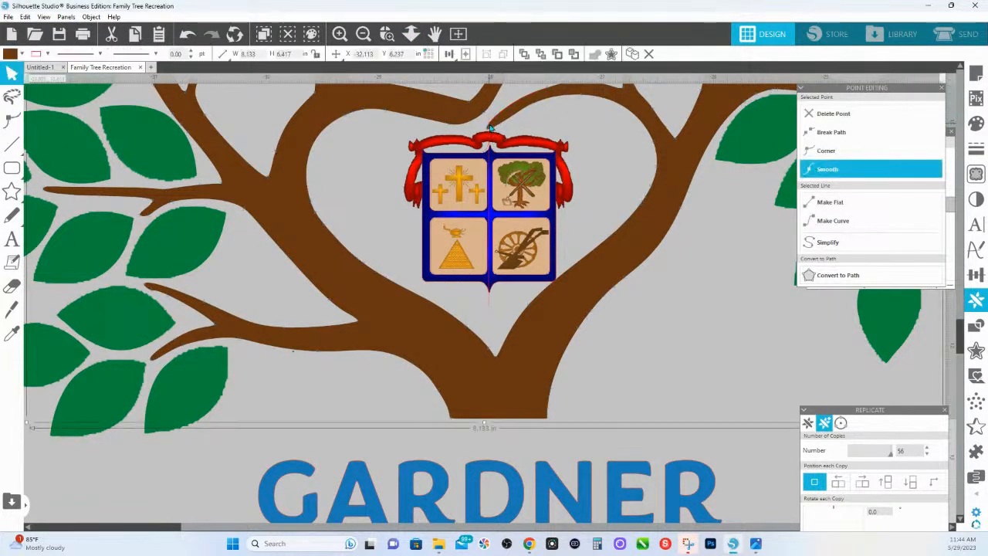
{"action": "left_click", "coordinate": [489, 128]}
{"action": "left_click", "coordinate": [505, 182], "text": "shift"}
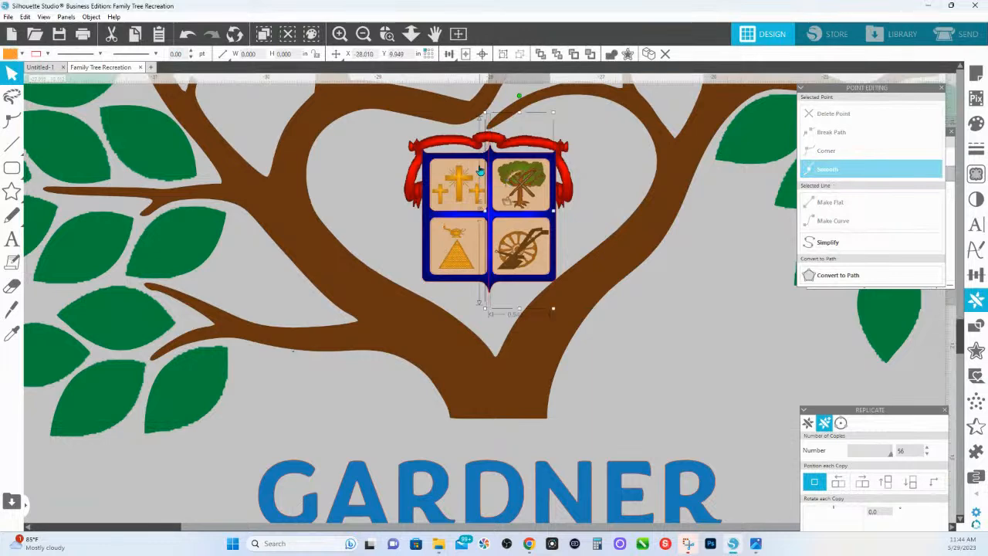
{"action": "left_click", "coordinate": [494, 156], "text": "shift"}
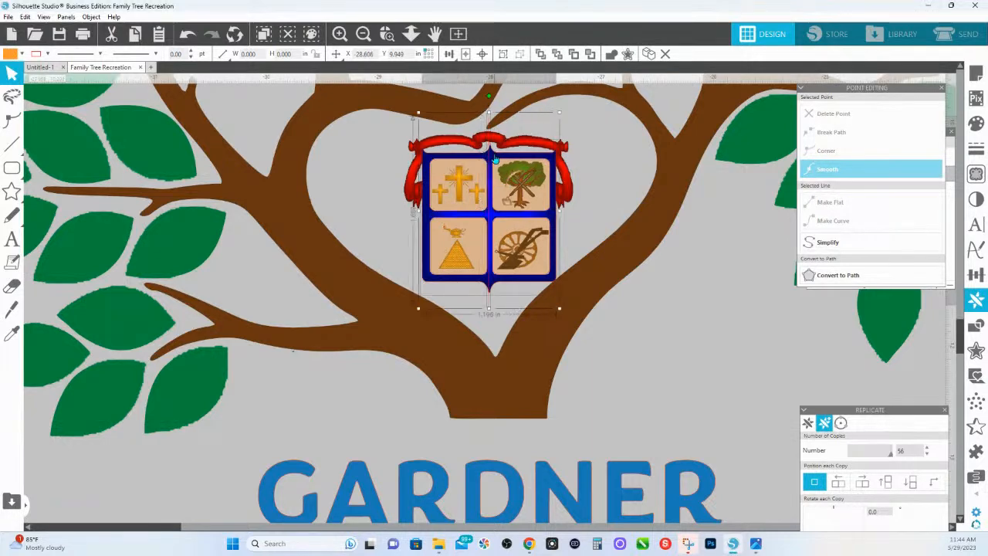
{"action": "left_click", "coordinate": [449, 54]}
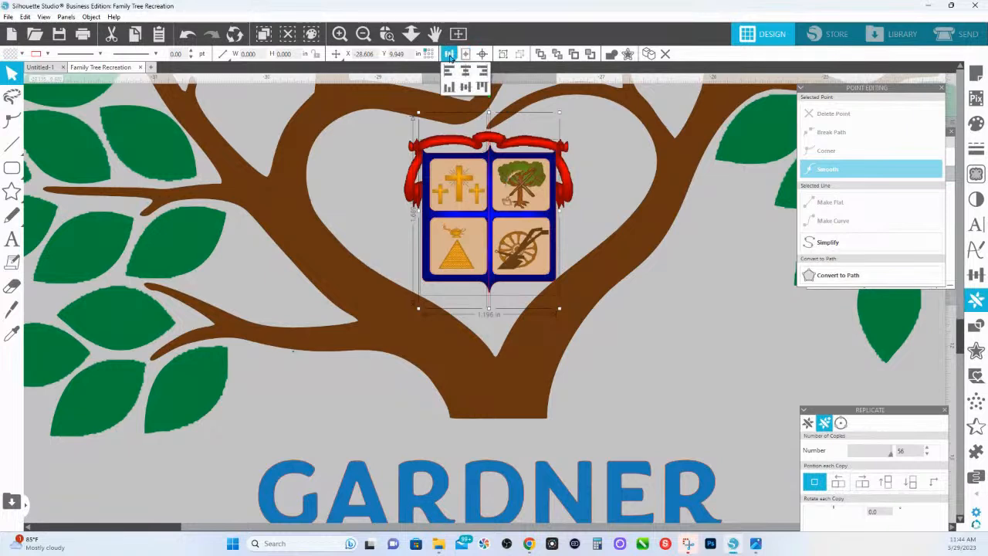
{"action": "left_click", "coordinate": [465, 75]}
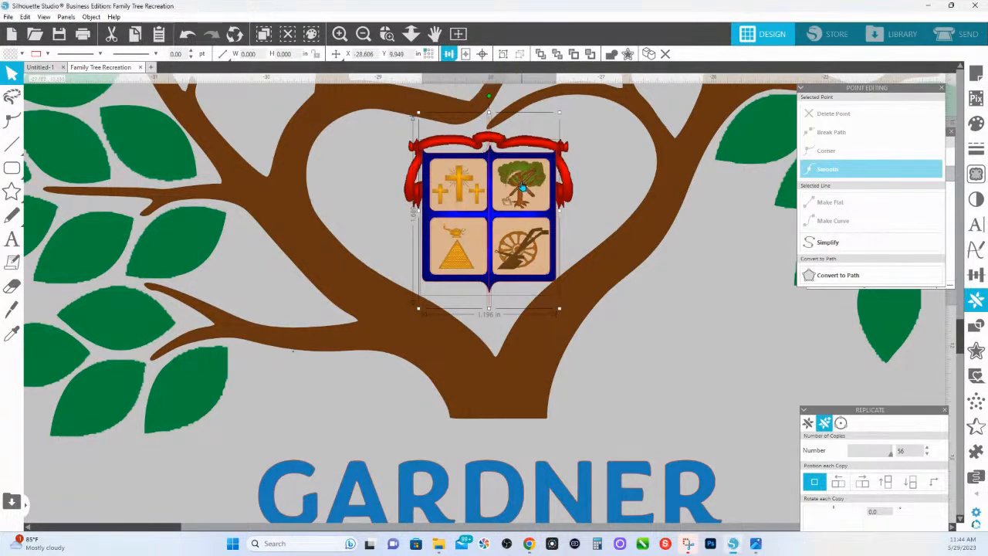
{"action": "left_click", "coordinate": [490, 129], "text": "shift"}
{"action": "left_click", "coordinate": [458, 195], "text": "shift"}
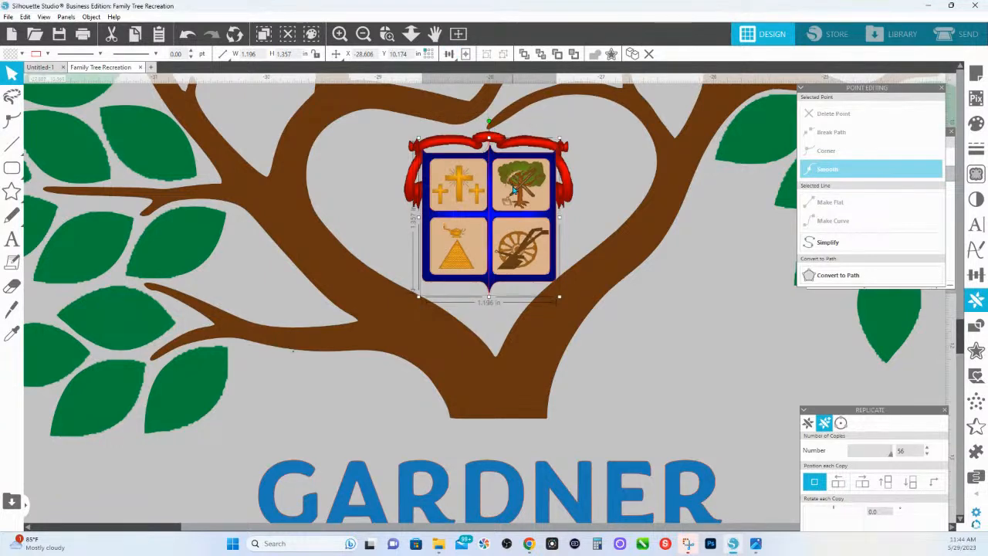
{"action": "left_click_drag", "start_coordinate": [543, 282], "coordinate": [633, 303]}
{"action": "key", "text": "ctrl+z"}
{"action": "left_click", "coordinate": [513, 241]}
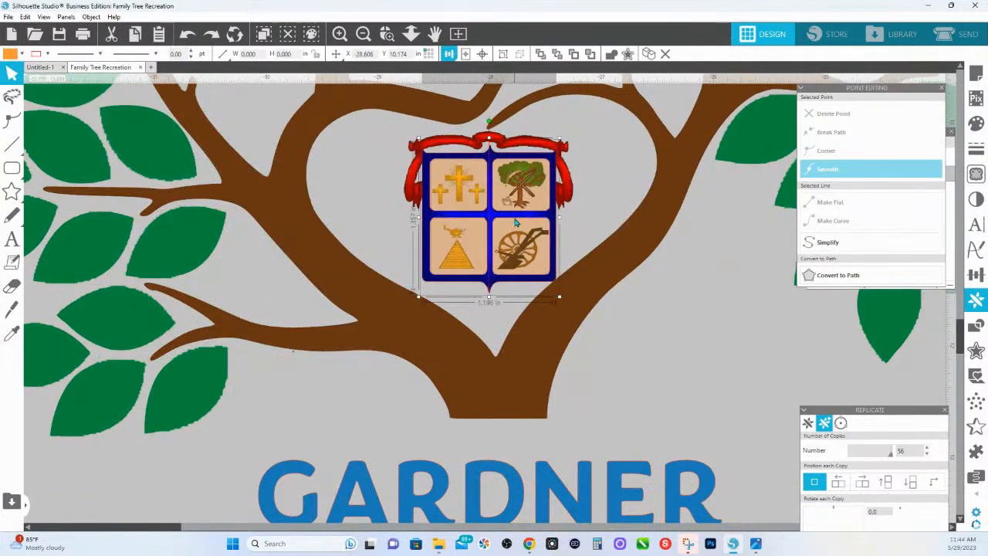
{"action": "double_click", "coordinate": [516, 220]}
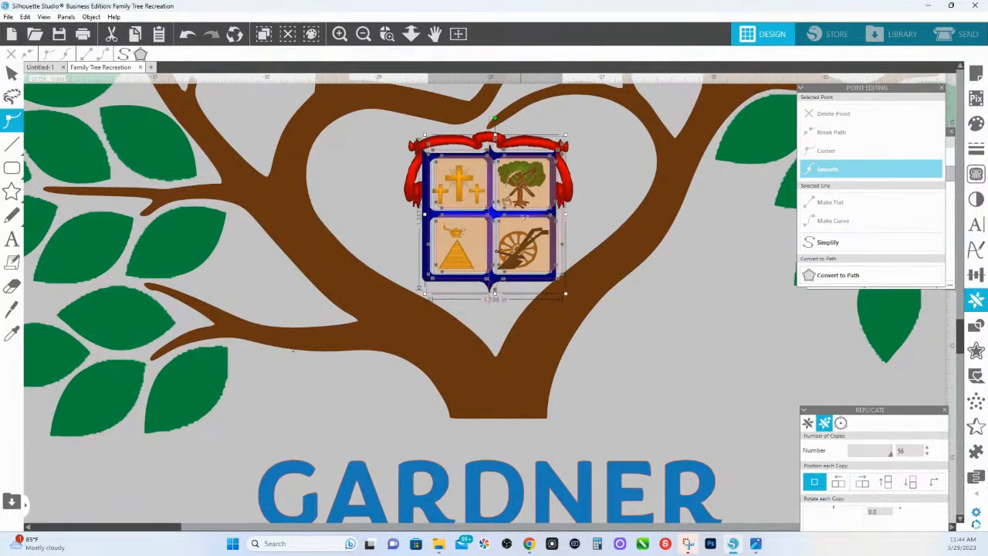
{"action": "key", "text": "i"}
{"action": "key", "text": "ctrl+z"}
{"action": "left_click", "coordinate": [518, 221]}
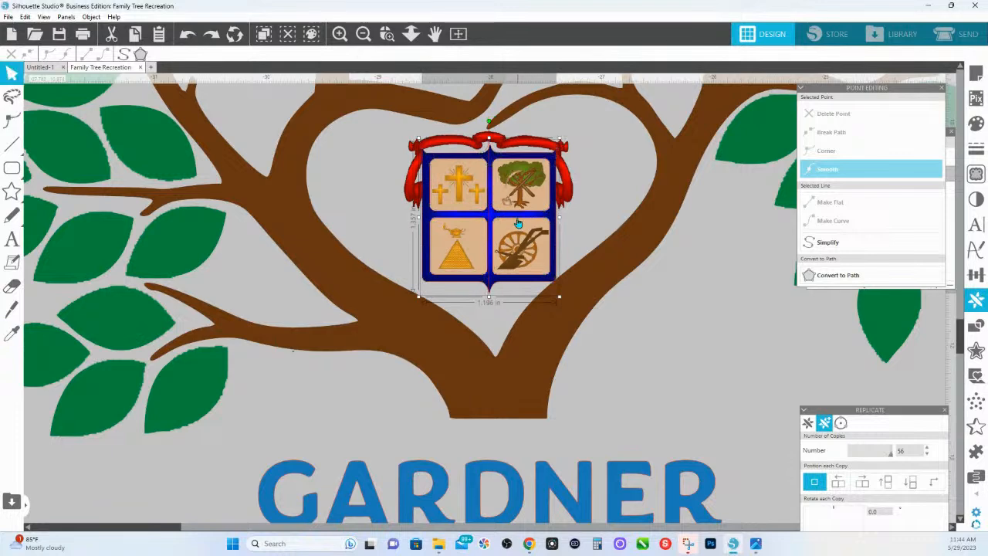
Fill the shield outline and its four inner panels with light green at 0 % transparency
{"action": "left_click", "coordinate": [510, 157]}
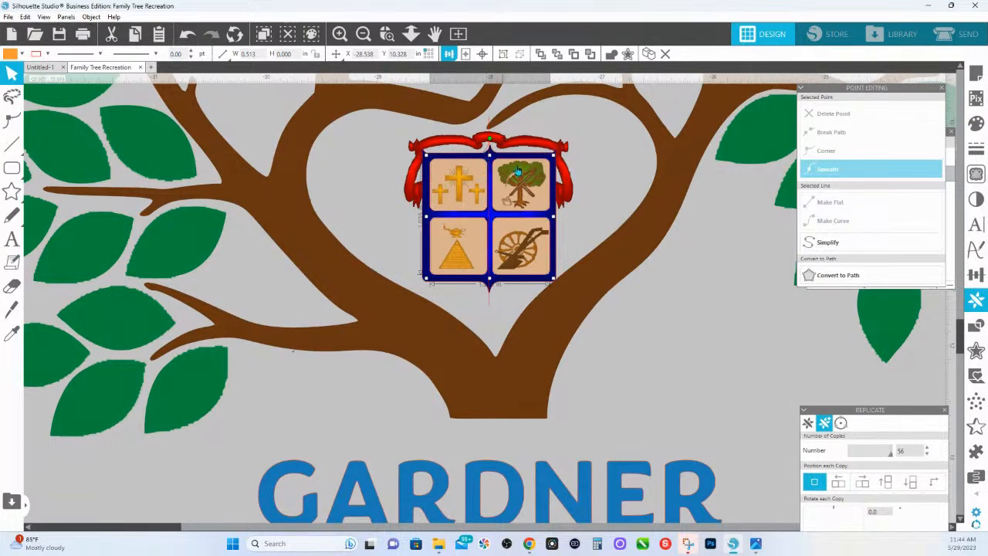
{"action": "left_click", "coordinate": [521, 181]}
{"action": "left_click", "coordinate": [515, 243]}
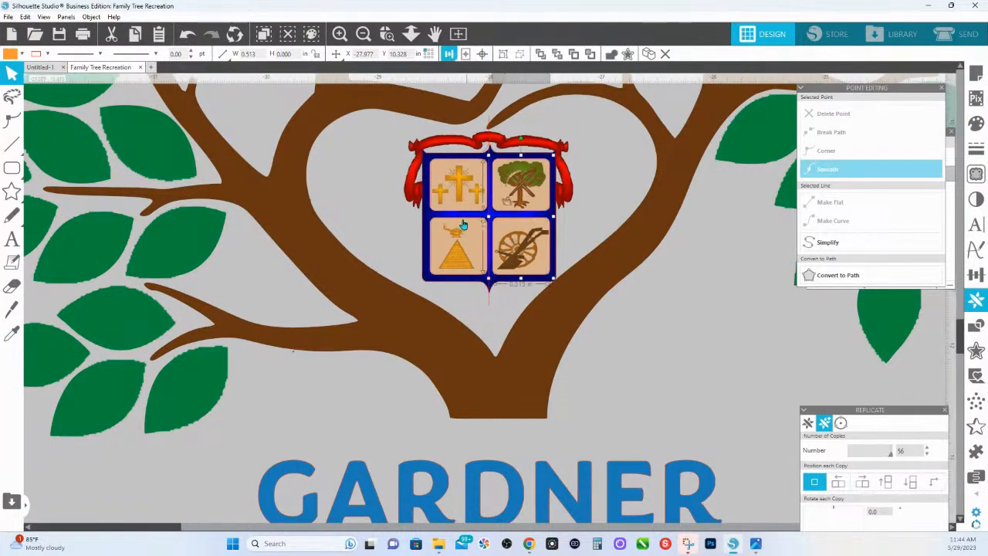
{"action": "left_click", "coordinate": [462, 159]}
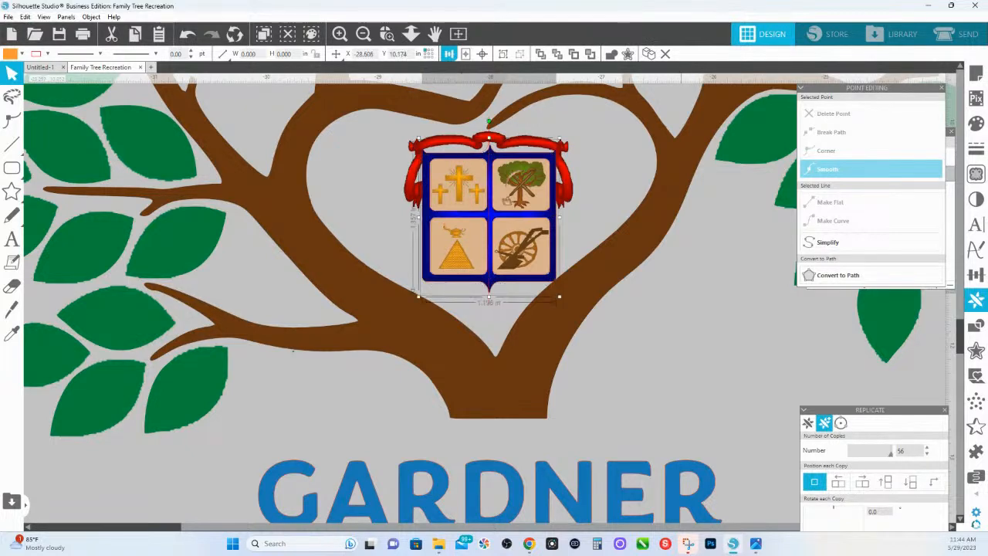
{"action": "left_click", "coordinate": [976, 124]}
{"action": "left_click_drag", "start_coordinate": [878, 271], "coordinate": [813, 265]}
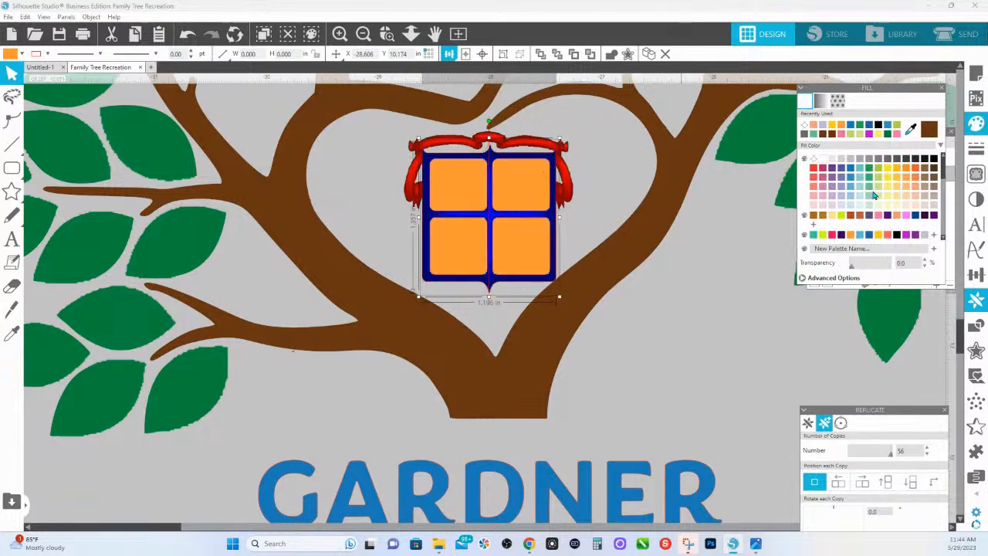
{"action": "left_click", "coordinate": [876, 199]}
Make a compound path from the green outline and the four panels so the panels become openings
{"action": "right_click", "coordinate": [506, 180]}
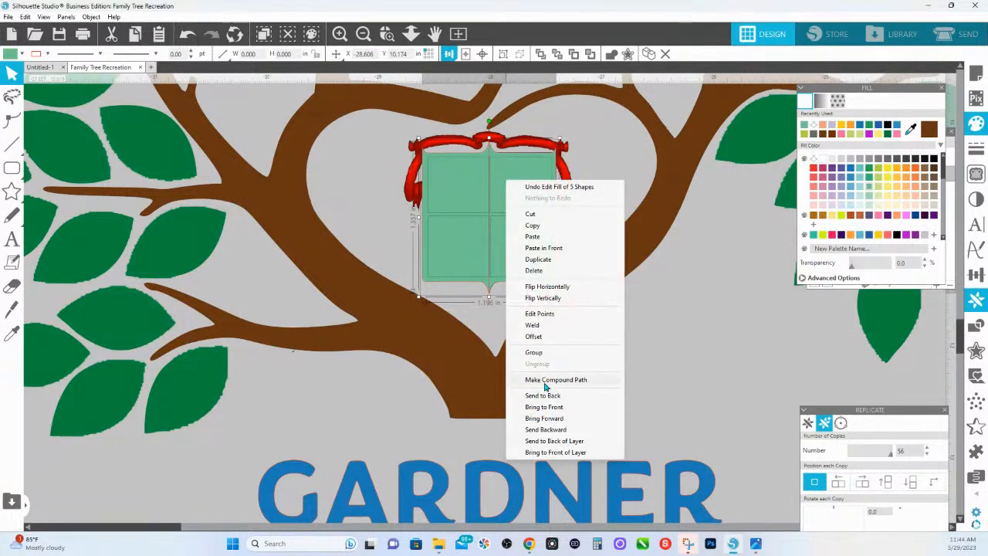
{"action": "left_click", "coordinate": [544, 380]}
{"action": "left_click", "coordinate": [667, 330]}
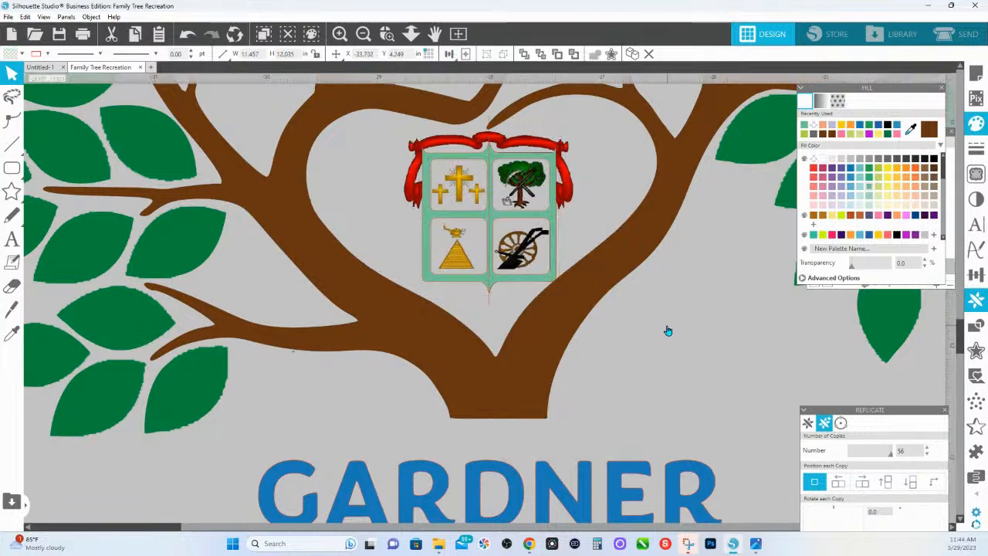
Shift the green shield frame slightly to the left so the blue shield beneath it is partly exposed
{"action": "left_click", "coordinate": [503, 160]}
{"action": "left_click_drag", "start_coordinate": [503, 160], "coordinate": [500, 160]}
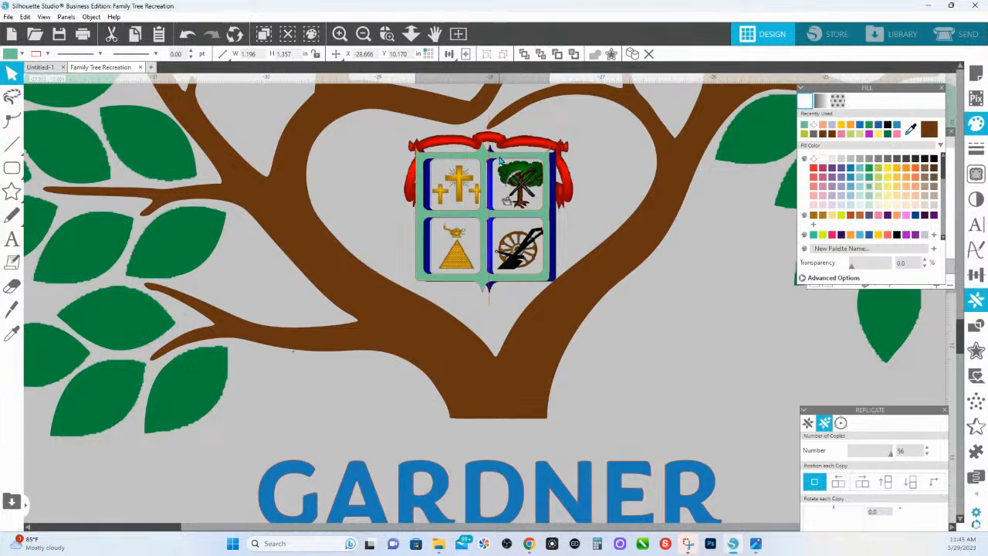
{"action": "left_click", "coordinate": [480, 299]}
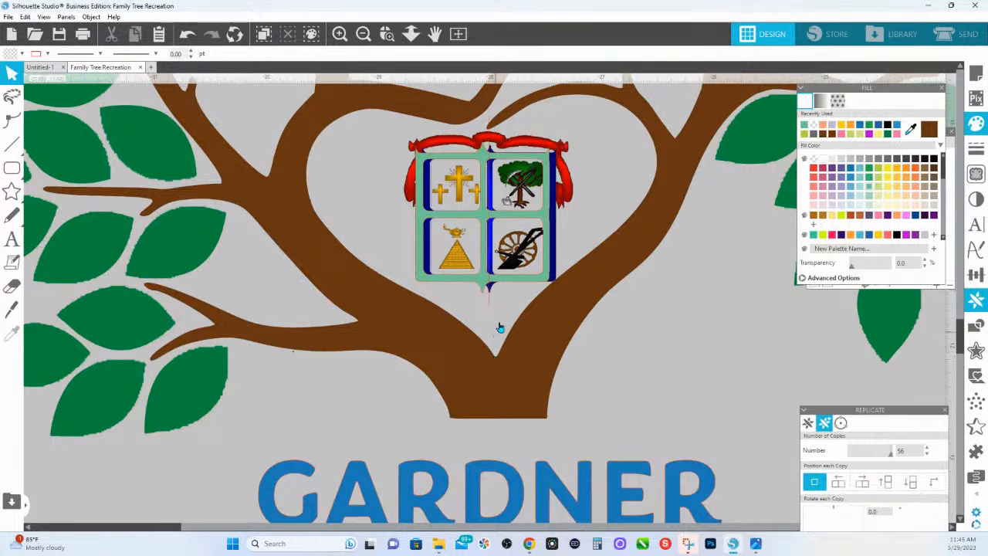
{"action": "left_click", "coordinate": [486, 287]}
{"action": "left_click_drag", "start_coordinate": [486, 287], "coordinate": [481, 288]}
{"action": "left_click", "coordinate": [482, 289]}
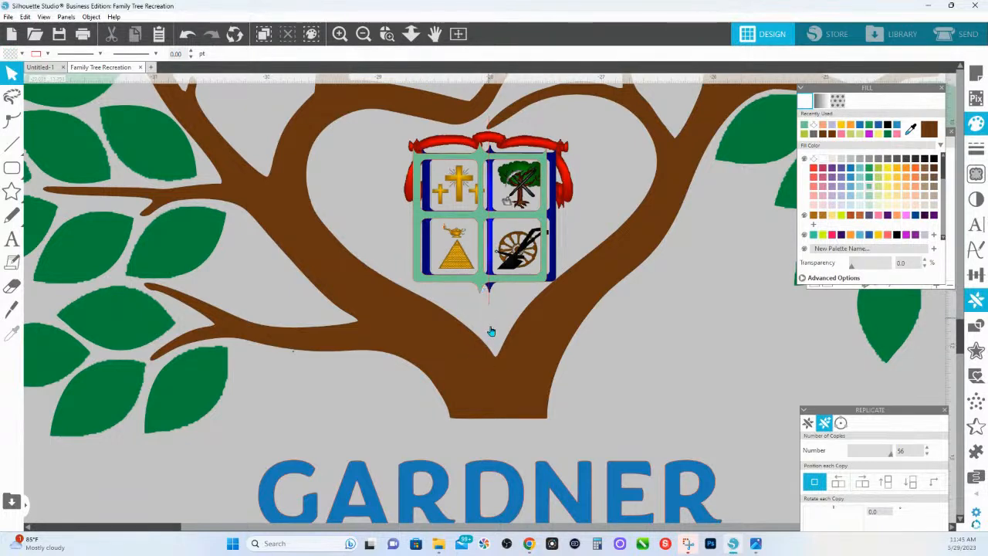
Edit the brown tree's points and shift the heart opening's bottom tip point slightly to the left
{"action": "double_click", "coordinate": [507, 379]}
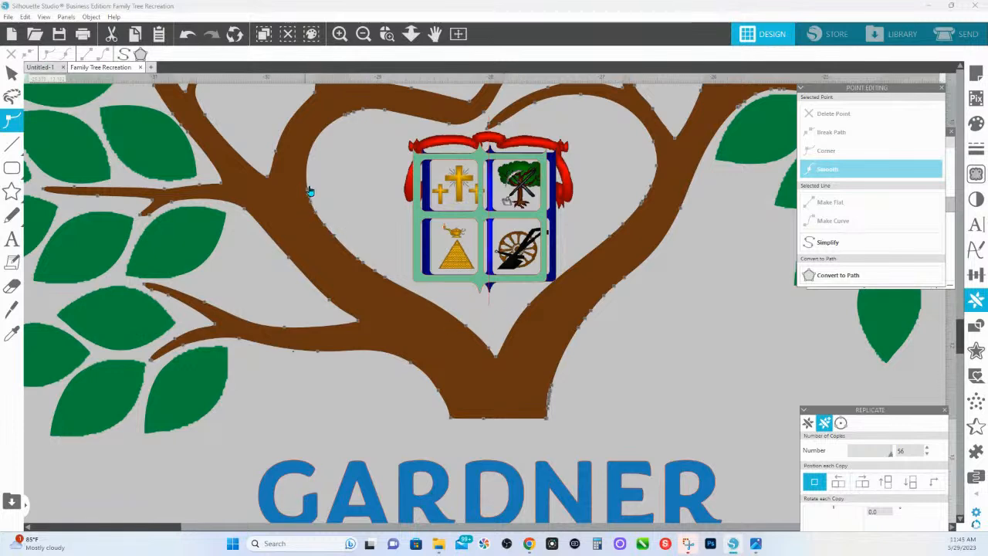
{"action": "left_click", "coordinate": [501, 328]}
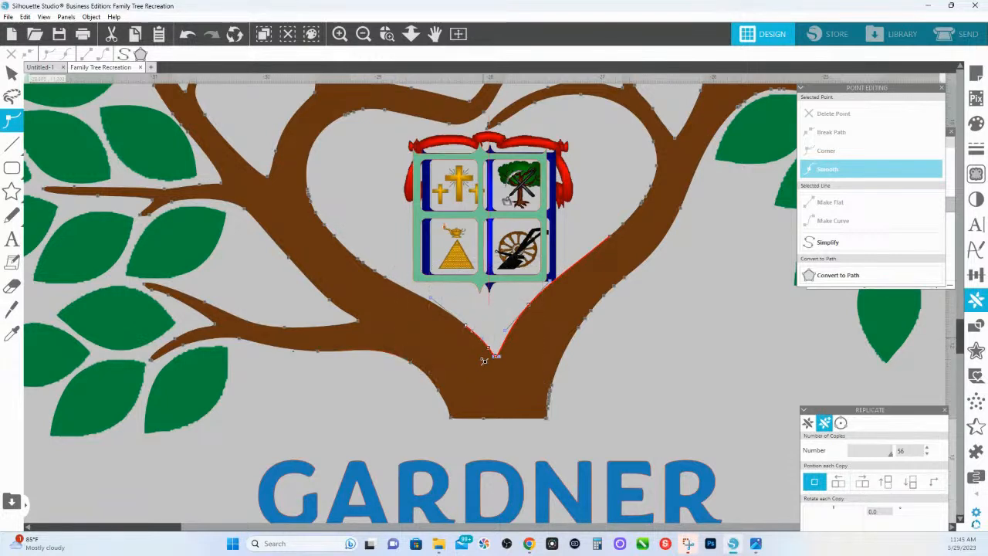
{"action": "left_click_drag", "start_coordinate": [496, 356], "coordinate": [491, 357]}
{"action": "left_click", "coordinate": [523, 306]}
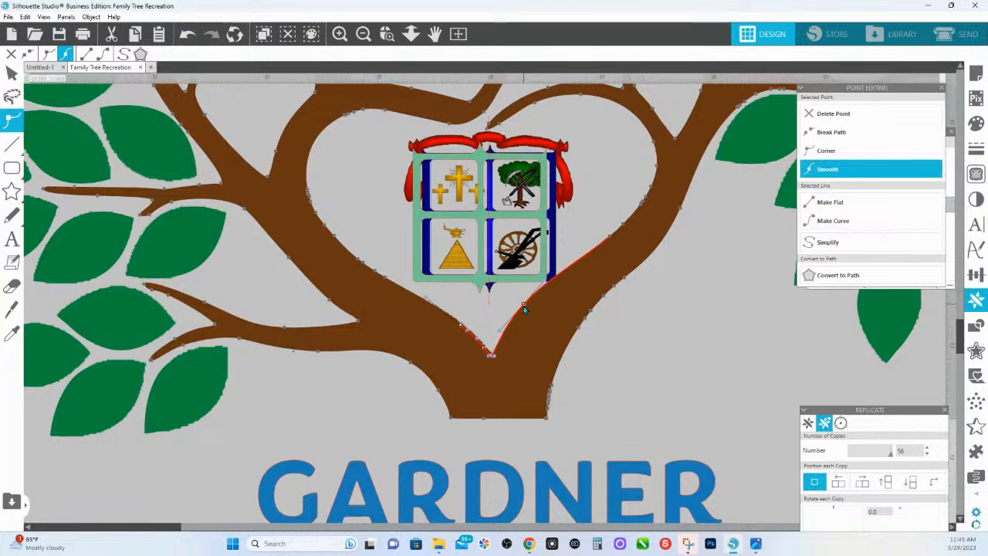
{"action": "left_click", "coordinate": [491, 359]}
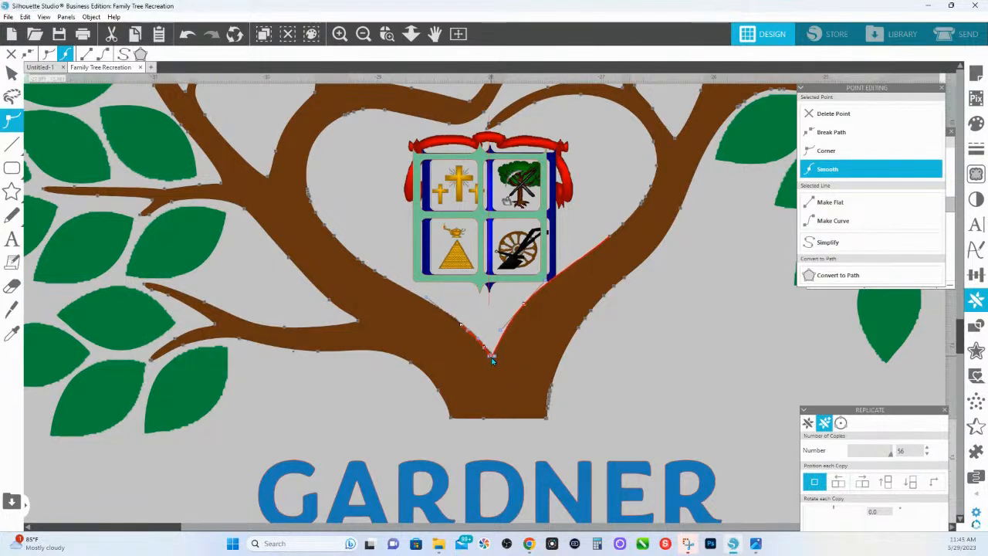
Adjust the tip point and the point on the lower right edge of the heart opening to refine its curve
{"action": "left_click", "coordinate": [385, 280]}
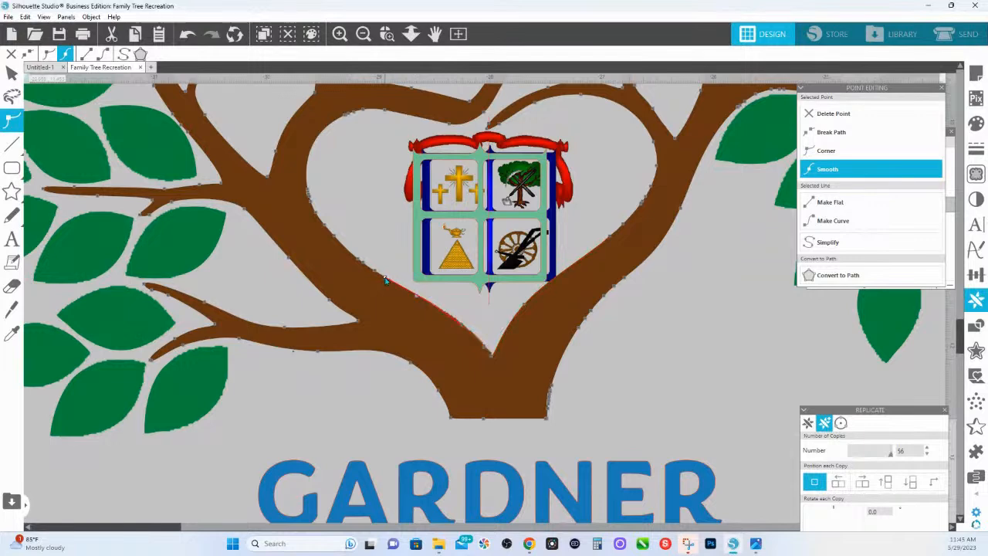
{"action": "left_click", "coordinate": [525, 306]}
{"action": "left_click_drag", "start_coordinate": [524, 308], "coordinate": [530, 305]}
{"action": "left_click", "coordinate": [493, 358]}
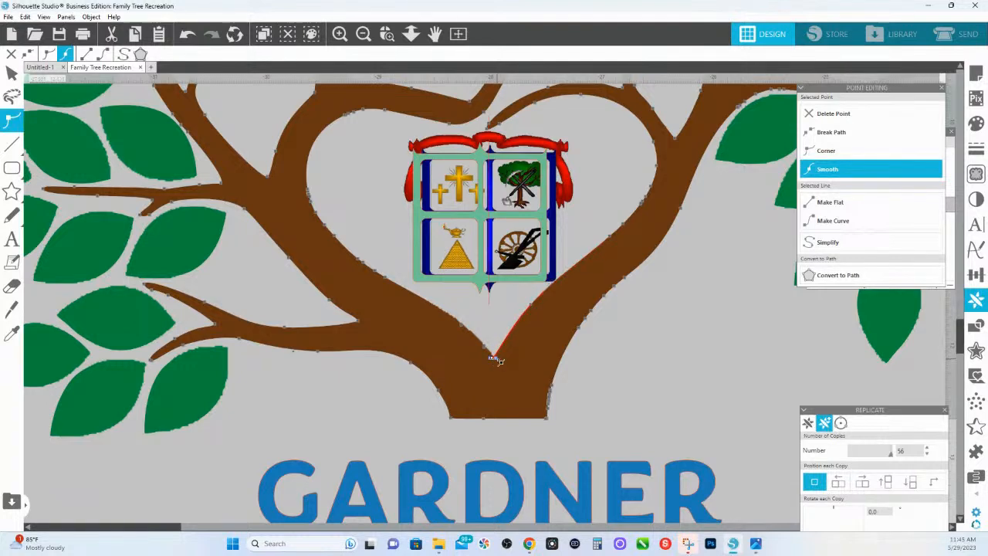
{"action": "left_click", "coordinate": [533, 306]}
Smooth the lower left edge of the heart opening by adjusting its curve and deleting a surplus point
{"action": "left_click", "coordinate": [480, 363]}
{"action": "left_click_drag", "start_coordinate": [439, 312], "coordinate": [381, 222]}
{"action": "key", "text": "i"}
{"action": "key", "text": "e"}
{"action": "left_click", "coordinate": [359, 261]}
{"action": "mouse_move", "coordinate": [362, 264]}
{"action": "left_mouse_down"}
{"action": "mouse_move", "coordinate": [374, 283]}
{"action": "mouse_move", "coordinate": [375, 275]}
{"action": "left_mouse_up"}
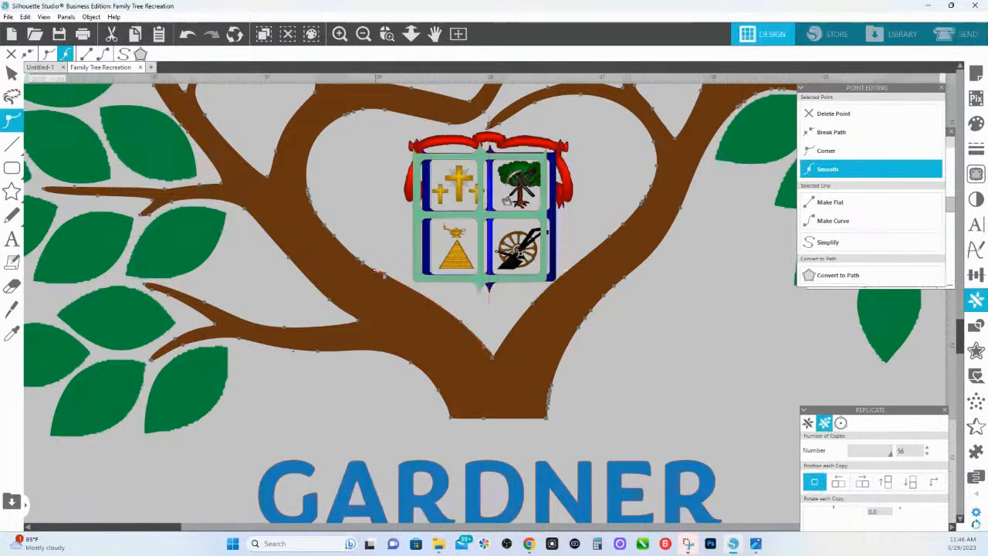
{"action": "left_click", "coordinate": [854, 115]}
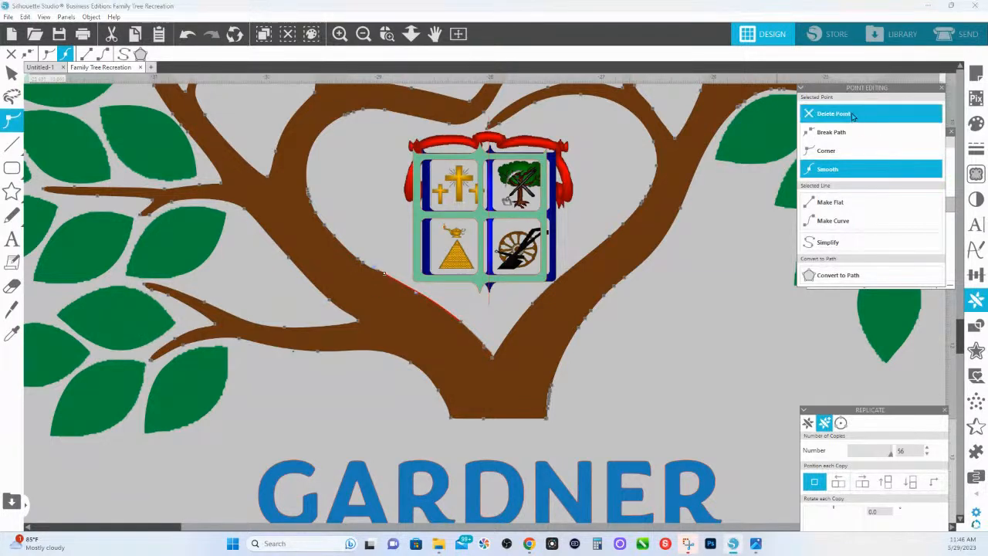
{"action": "left_click", "coordinate": [333, 234]}
{"action": "left_click", "coordinate": [378, 268]}
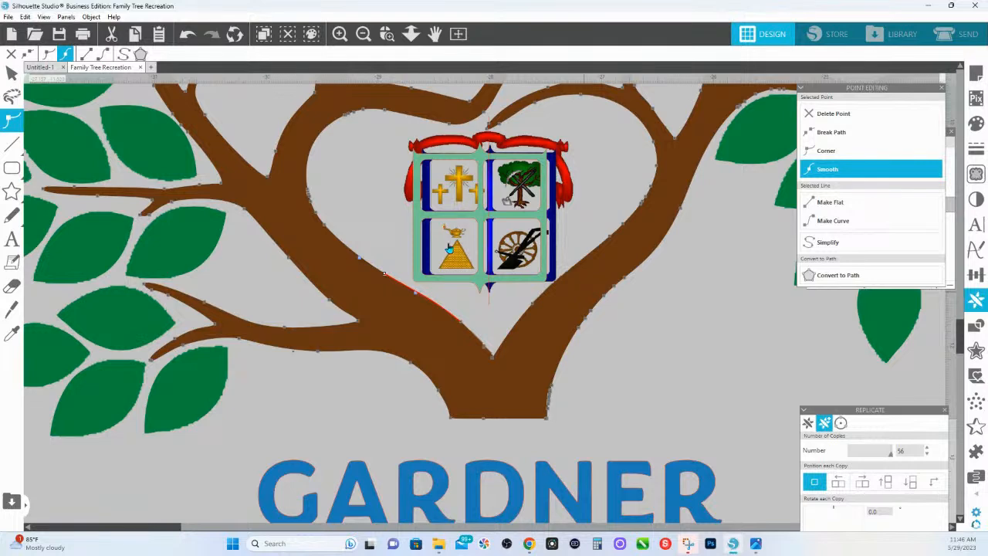
Move the green shield frame back over the blue shield and open its points for editing
{"action": "left_click", "coordinate": [550, 155]}
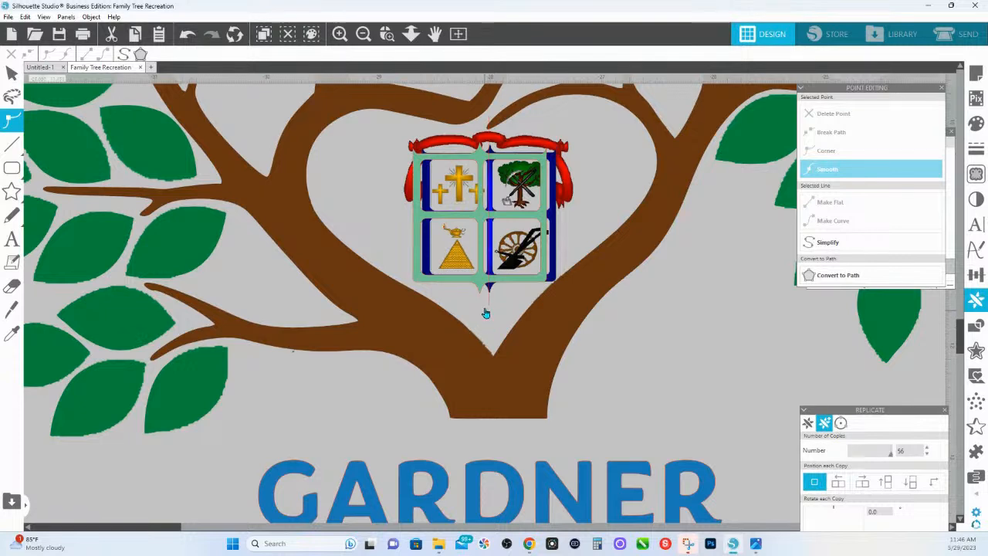
{"action": "left_click", "coordinate": [553, 279]}
{"action": "left_click", "coordinate": [554, 280]}
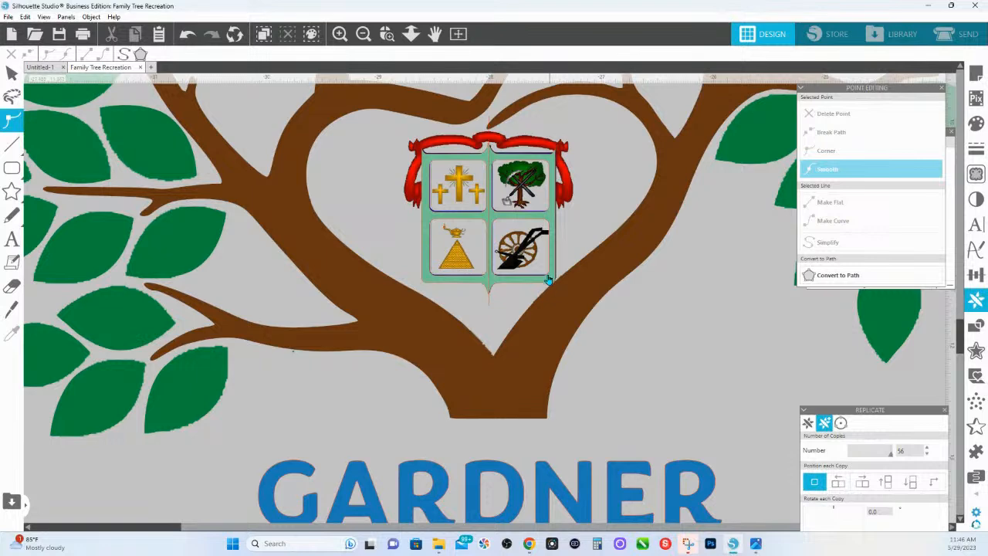
{"action": "left_click", "coordinate": [499, 162]}
{"action": "left_click_drag", "start_coordinate": [498, 161], "coordinate": [498, 160]}
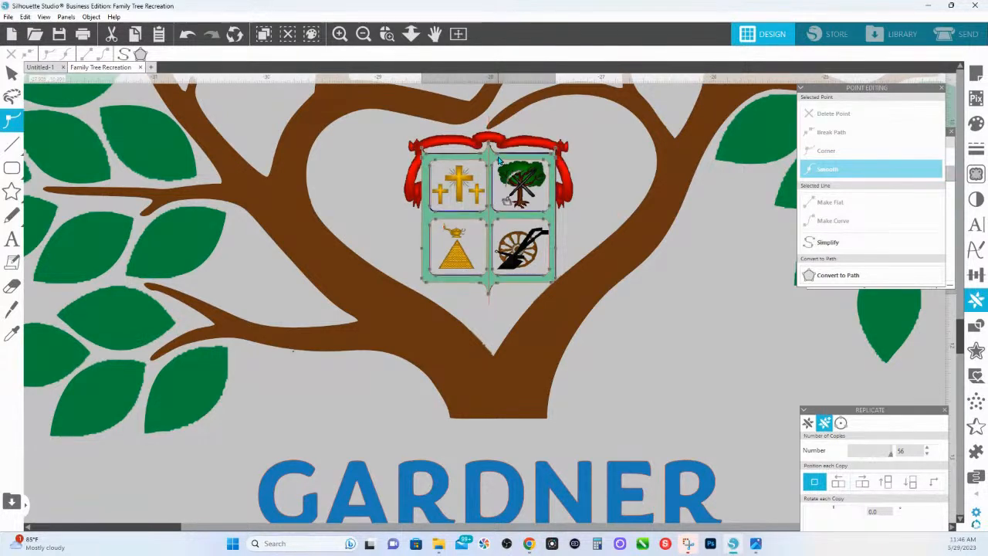